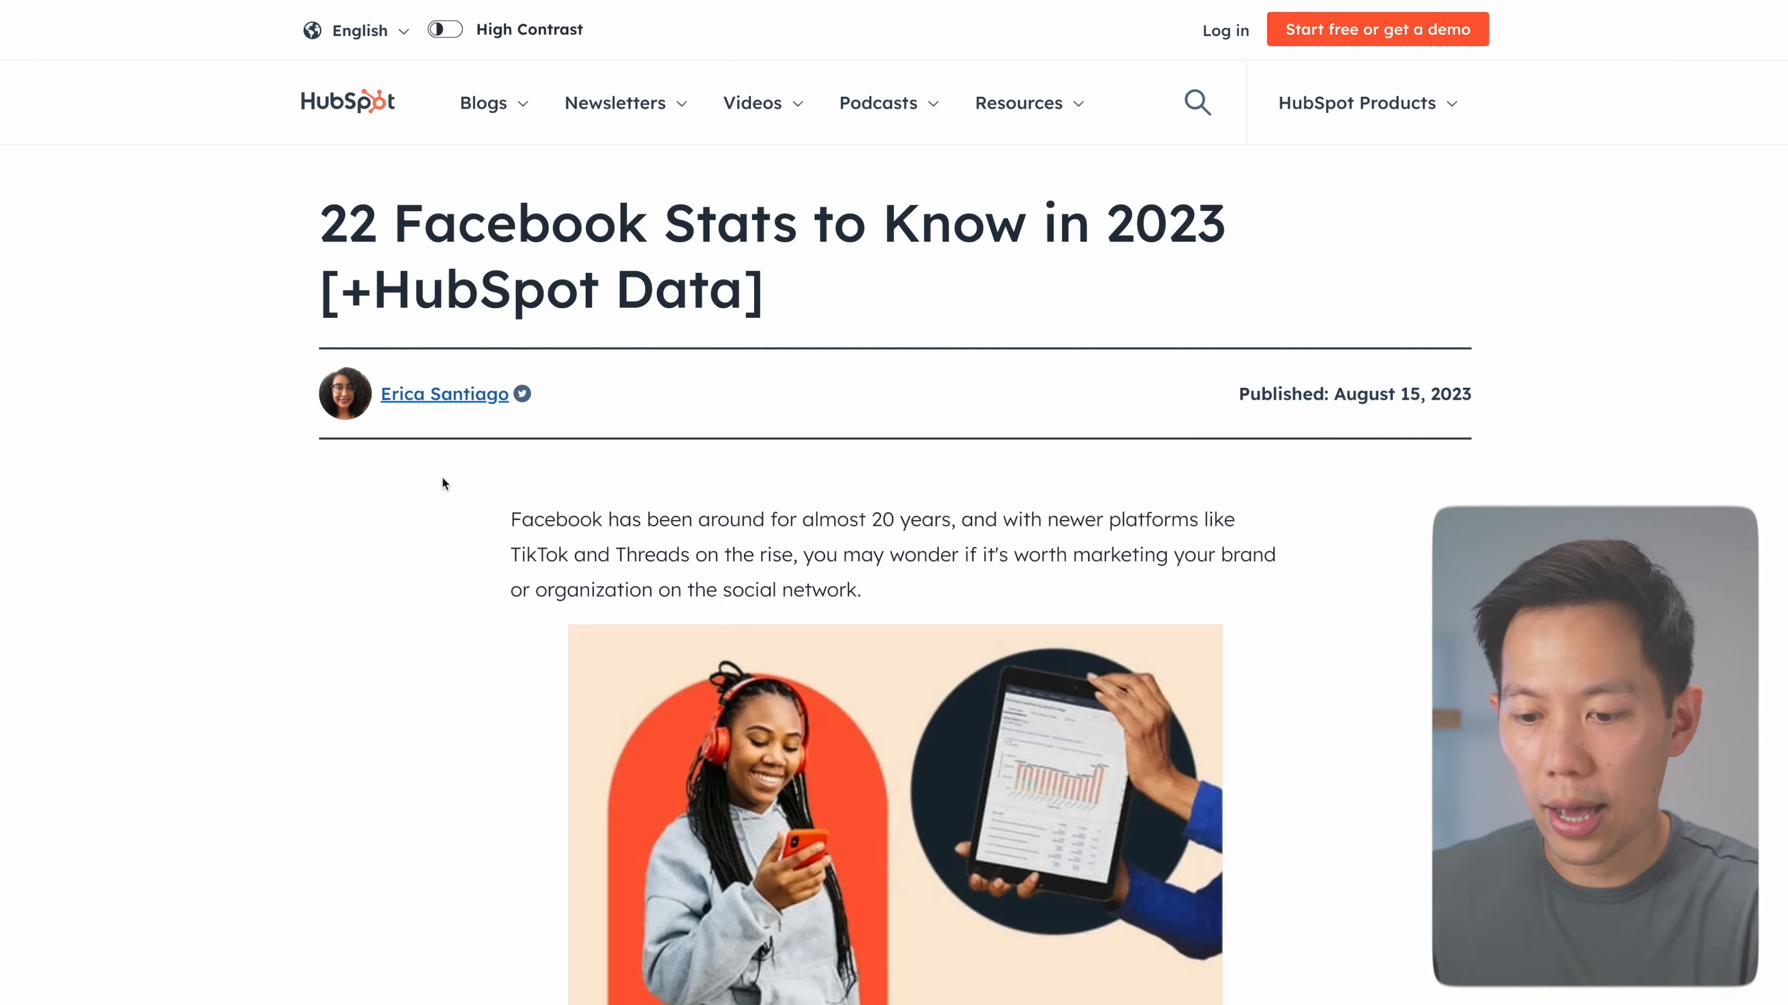
Scroll the HubSpot article to Facebook Statistics for Business, highlighting the 2023 intro and marketers line
scroll(443, 479, "down", 10)
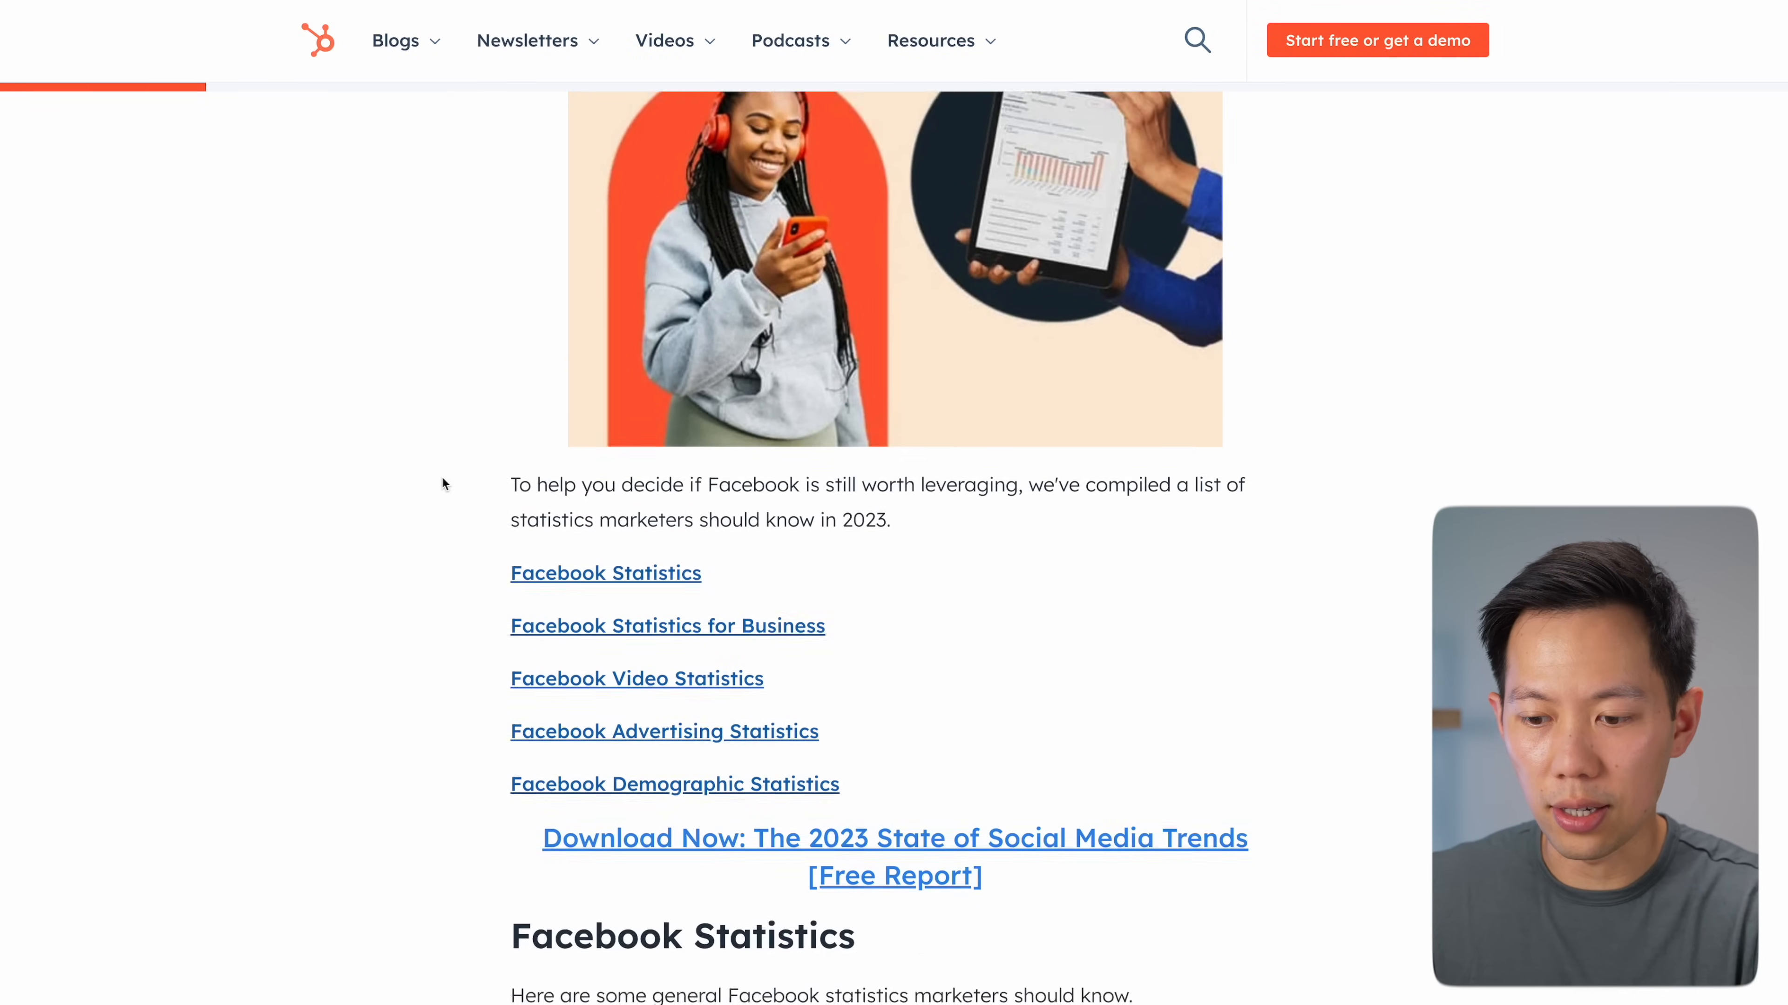
left_click_drag(609, 647, 490, 552)
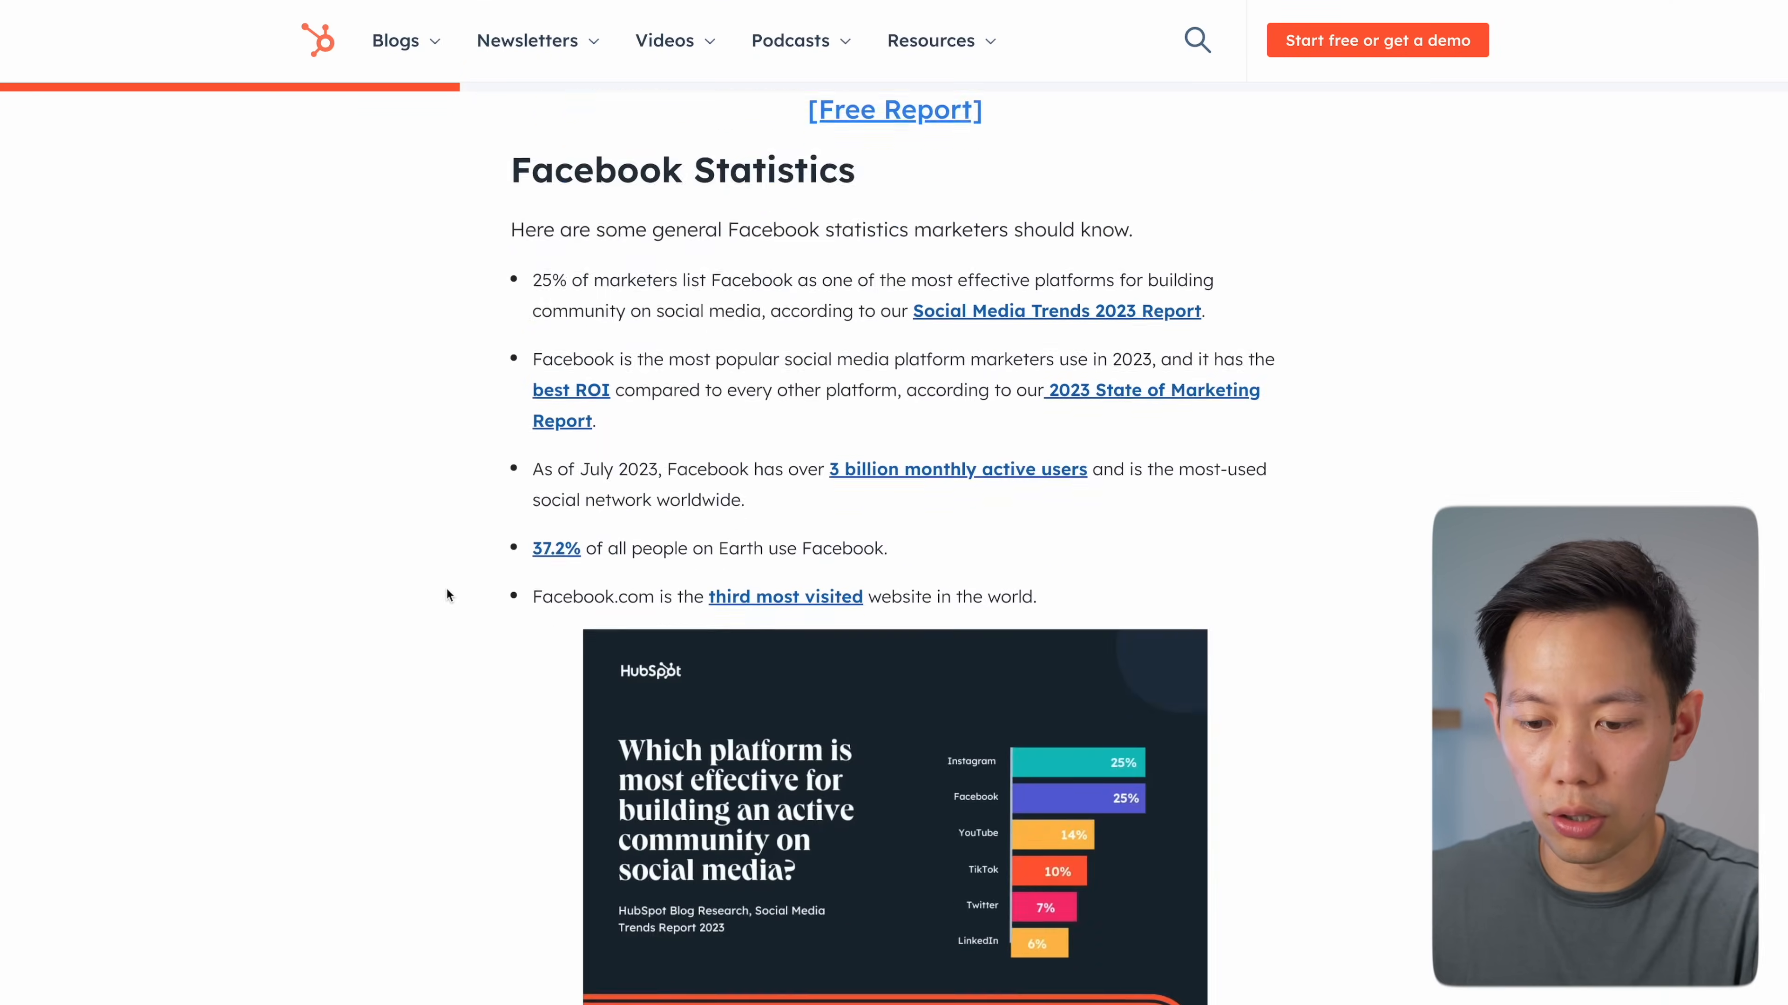
scroll(447, 588, "down", 7)
scroll(447, 588, "down", 5)
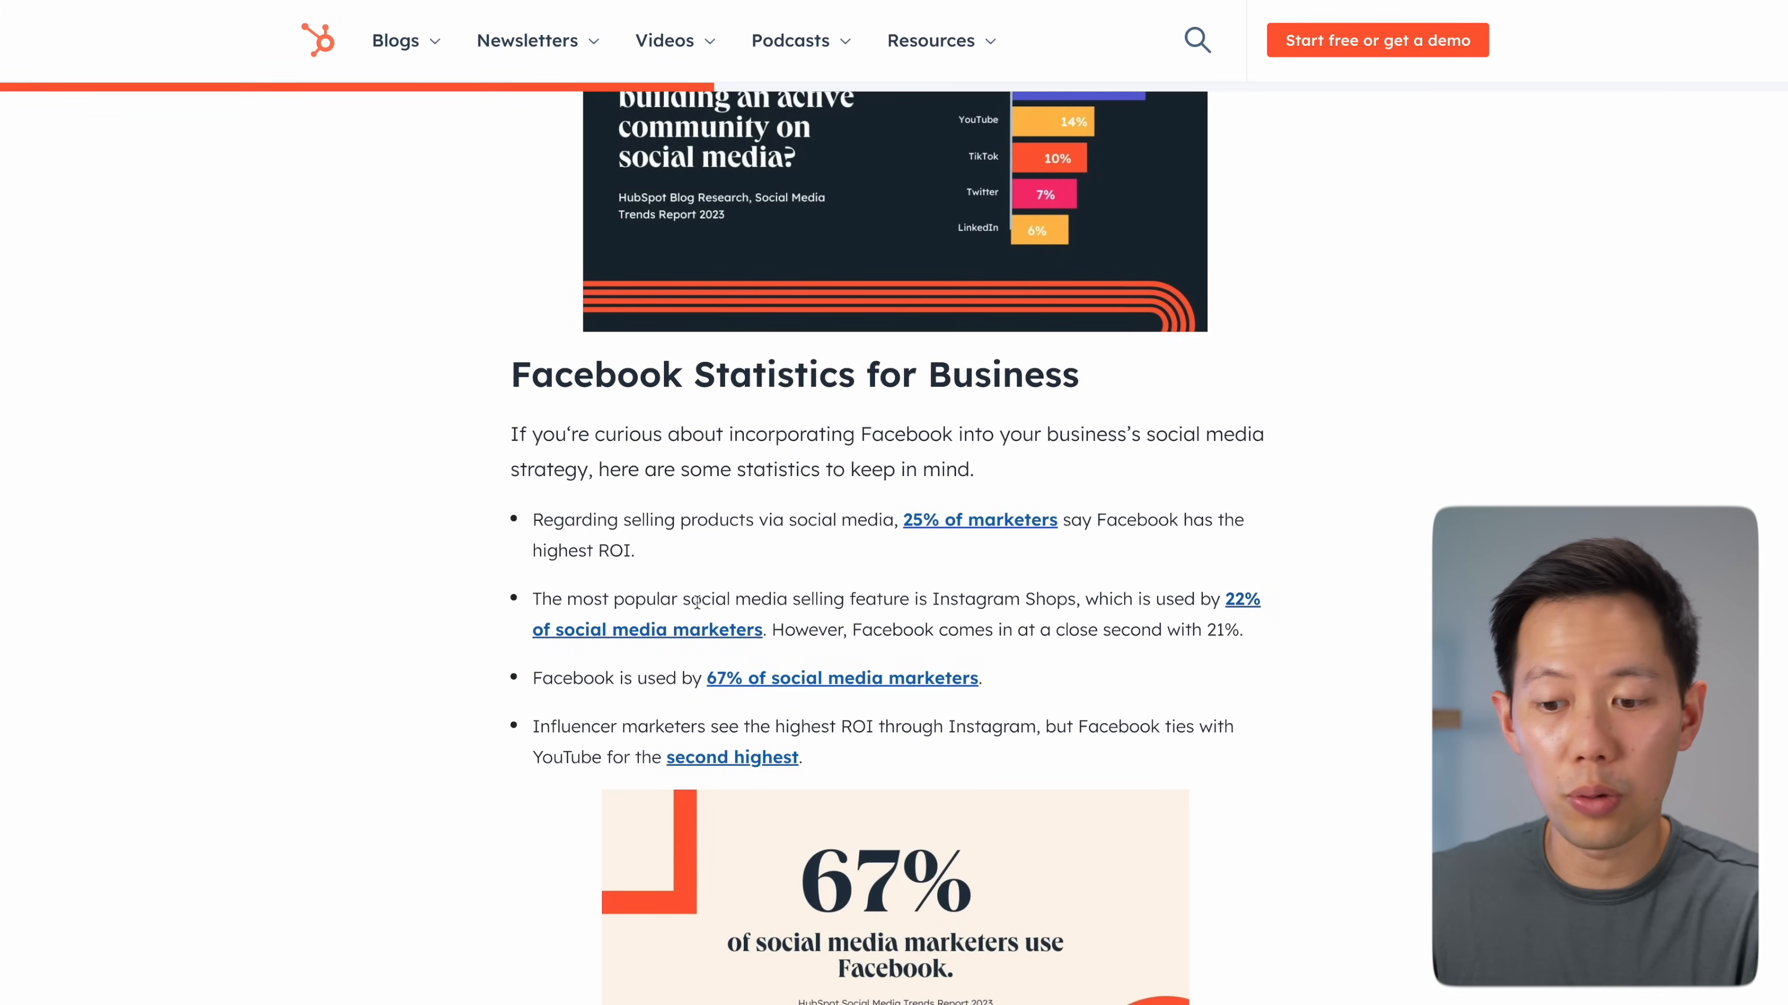
left_click_drag(1119, 683, 774, 674)
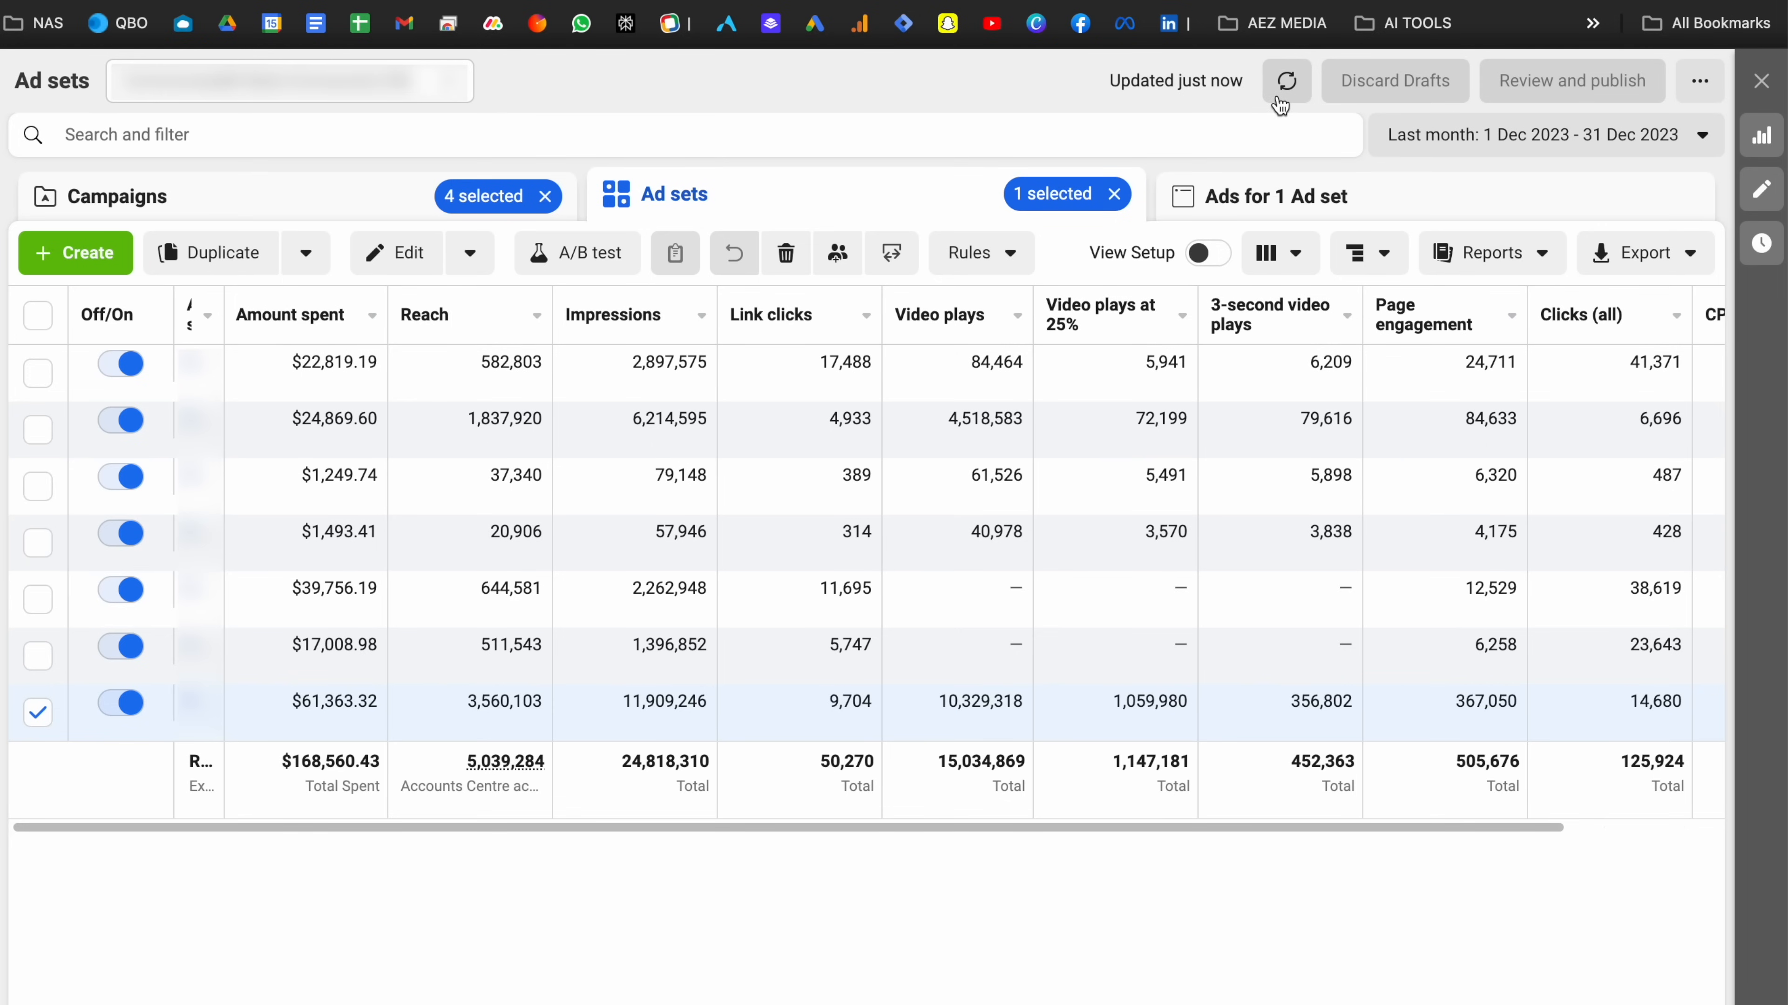
Refresh the ad set figures and sort ad sets by Amount spent, highest first
left_click(1280, 99)
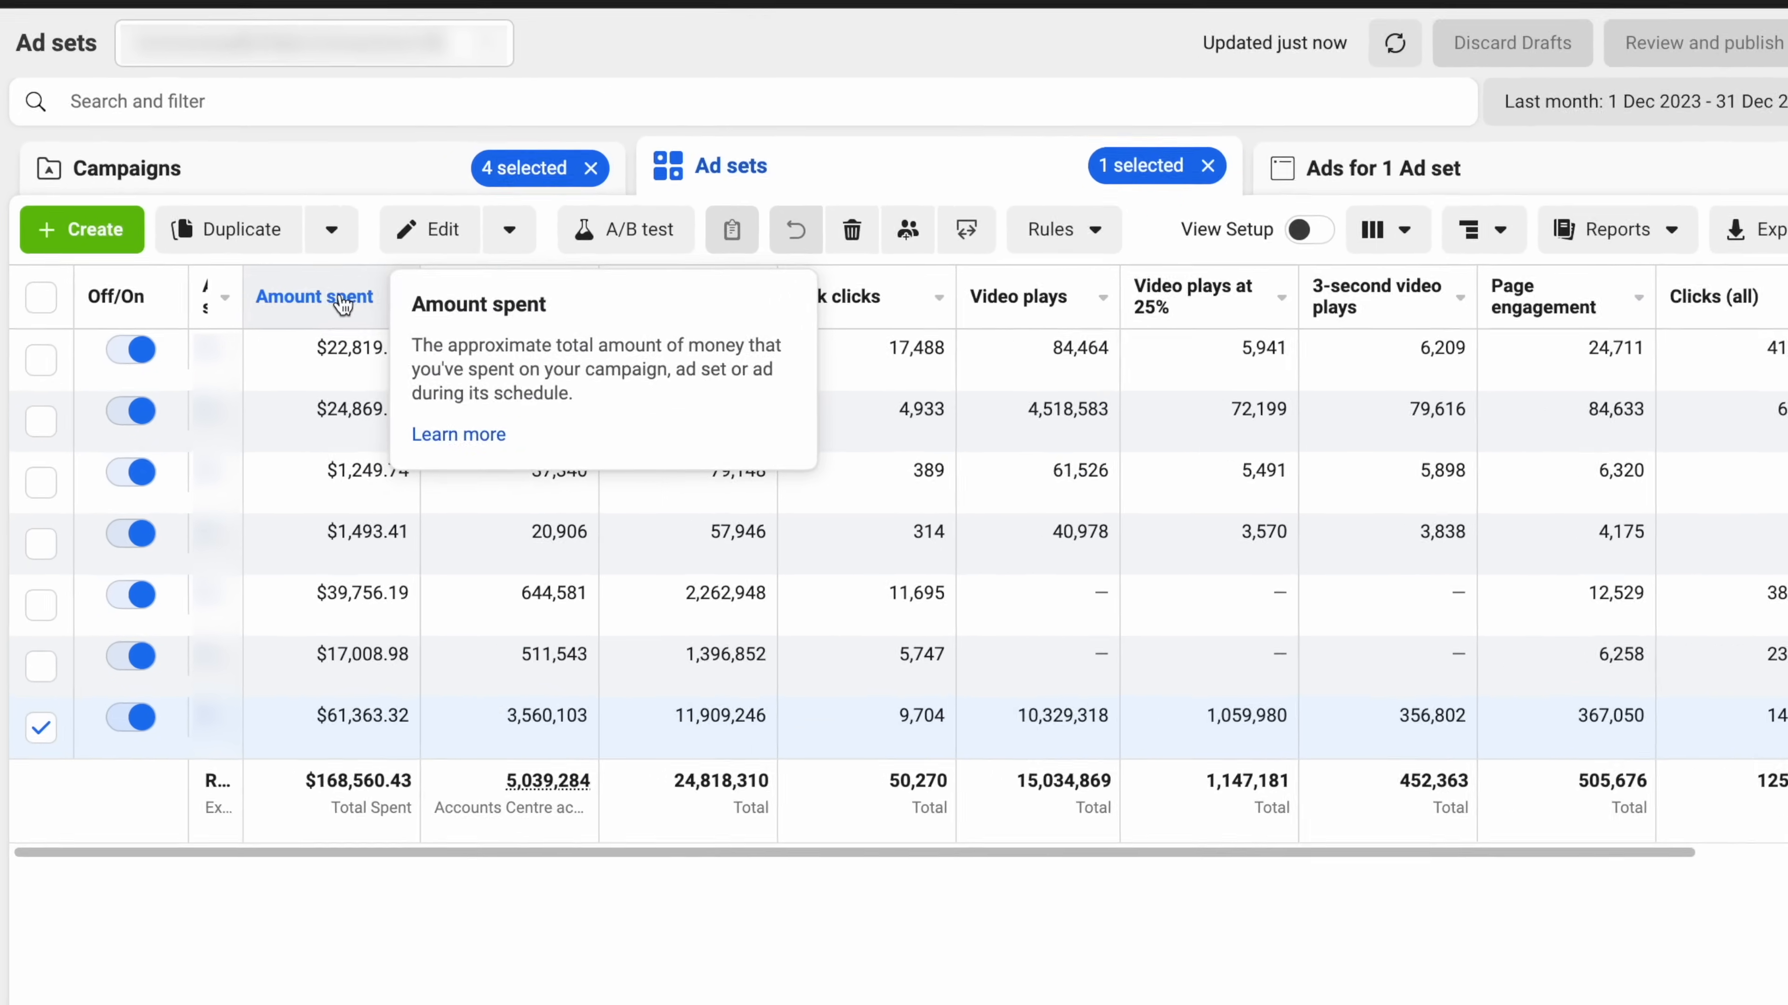
left_click(296, 314)
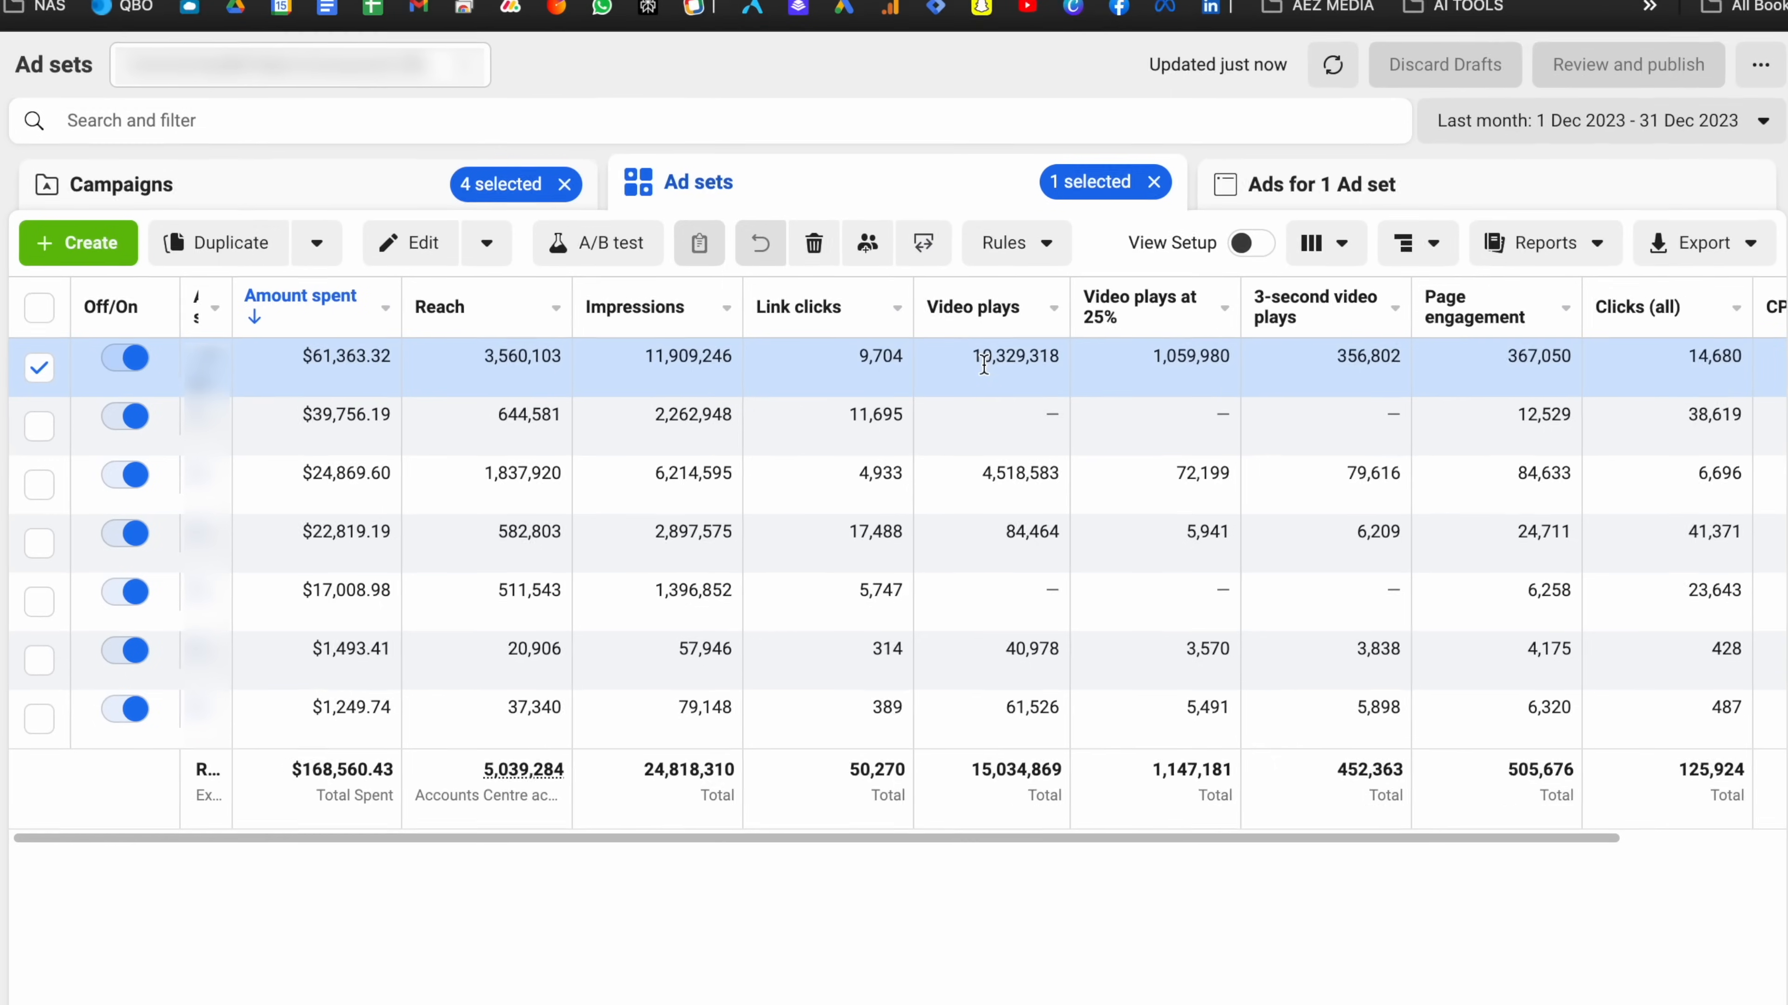
scroll(982, 412, "right", 3)
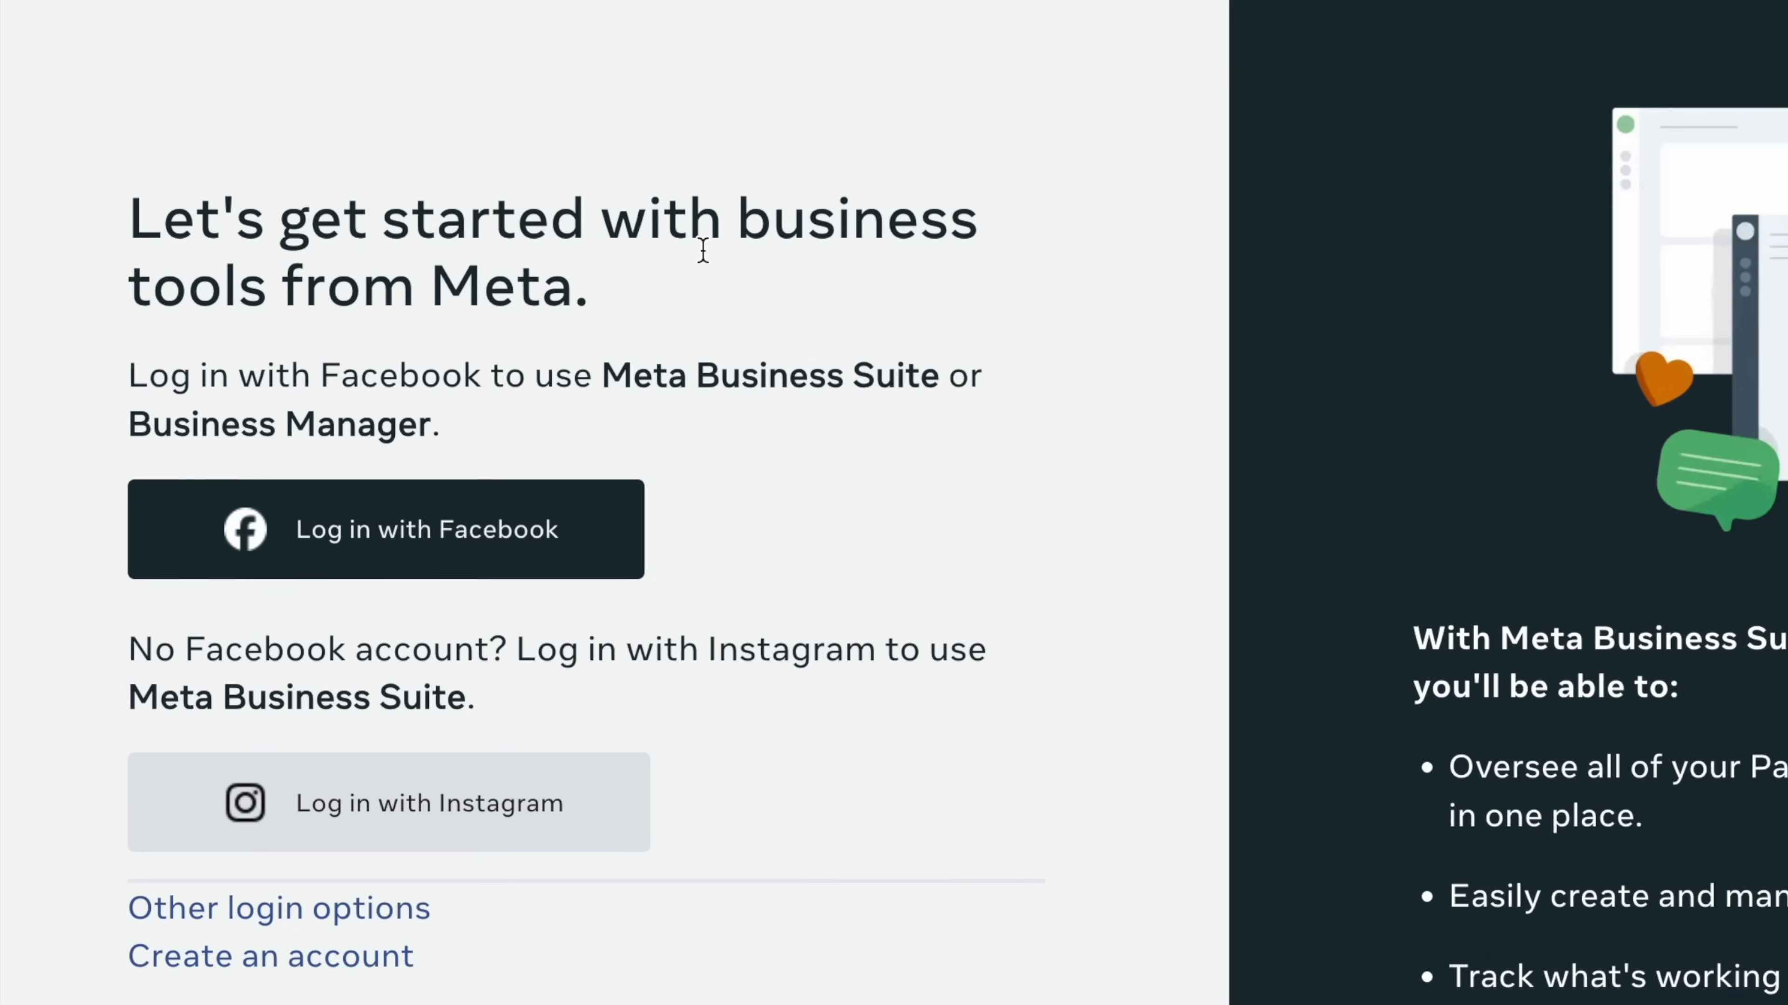
Log in with Facebook from the Meta business tools page to reach AEZ Media's Home
scroll(704, 254, "down", 1)
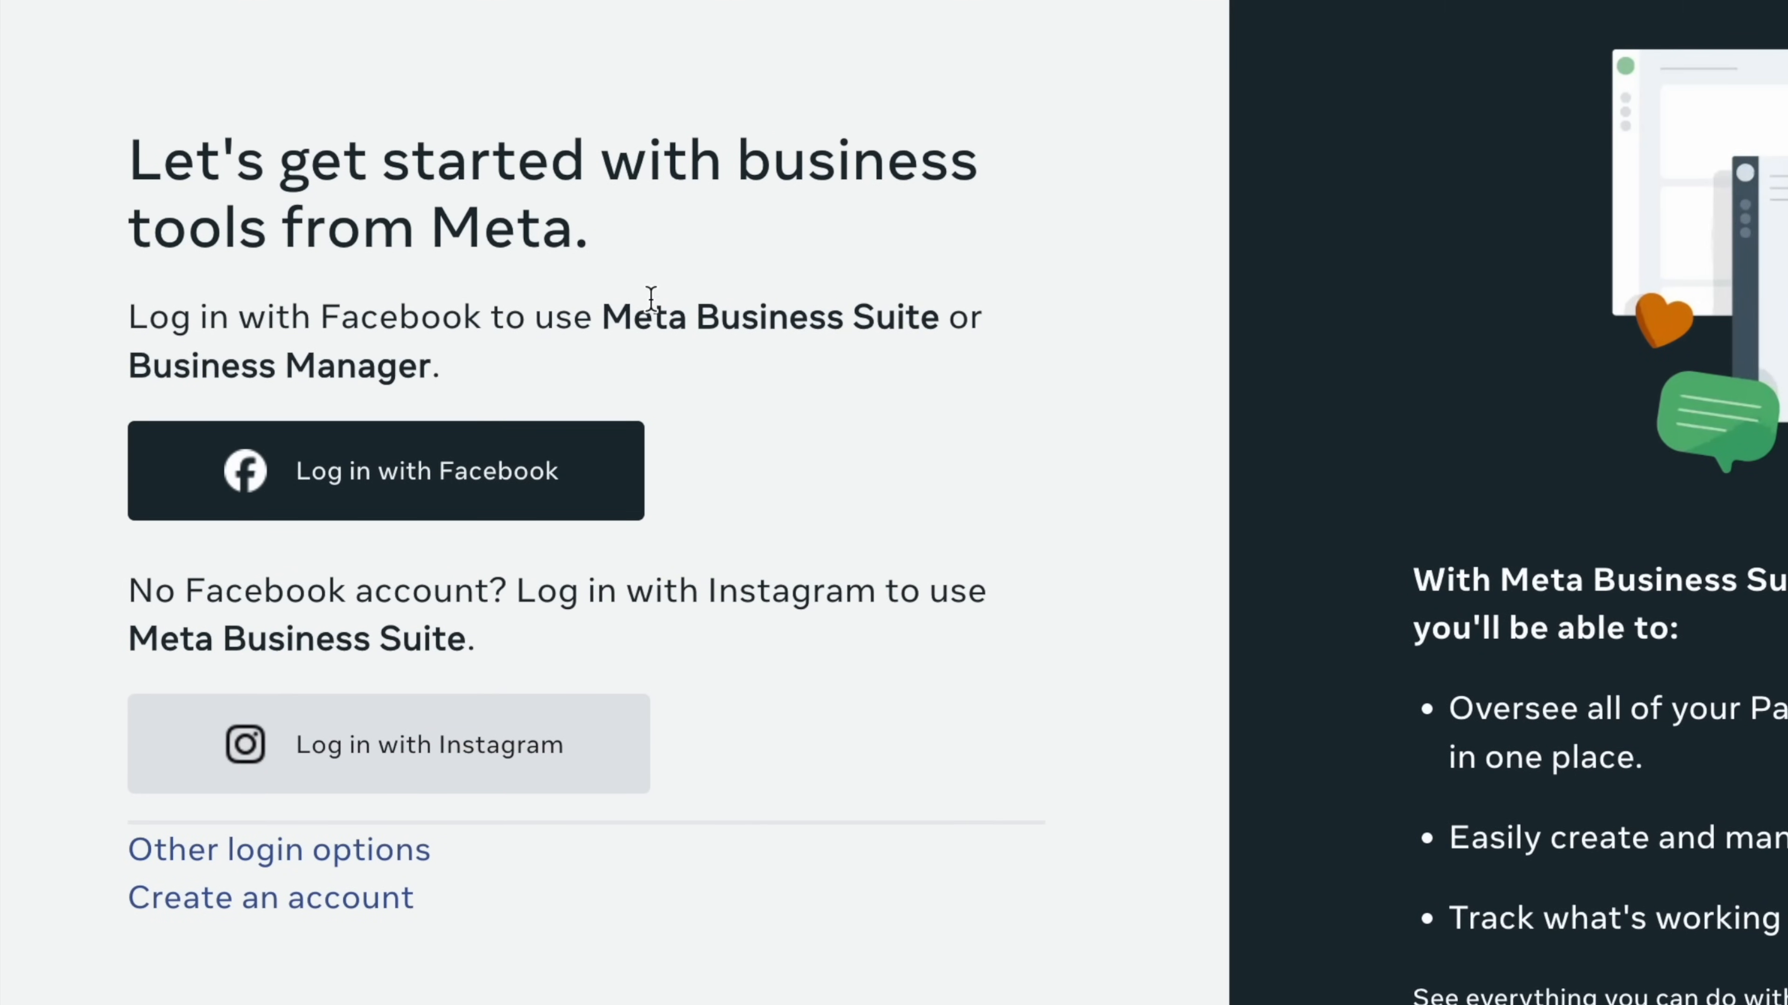
left_click_drag(611, 317, 993, 363)
left_click(993, 363)
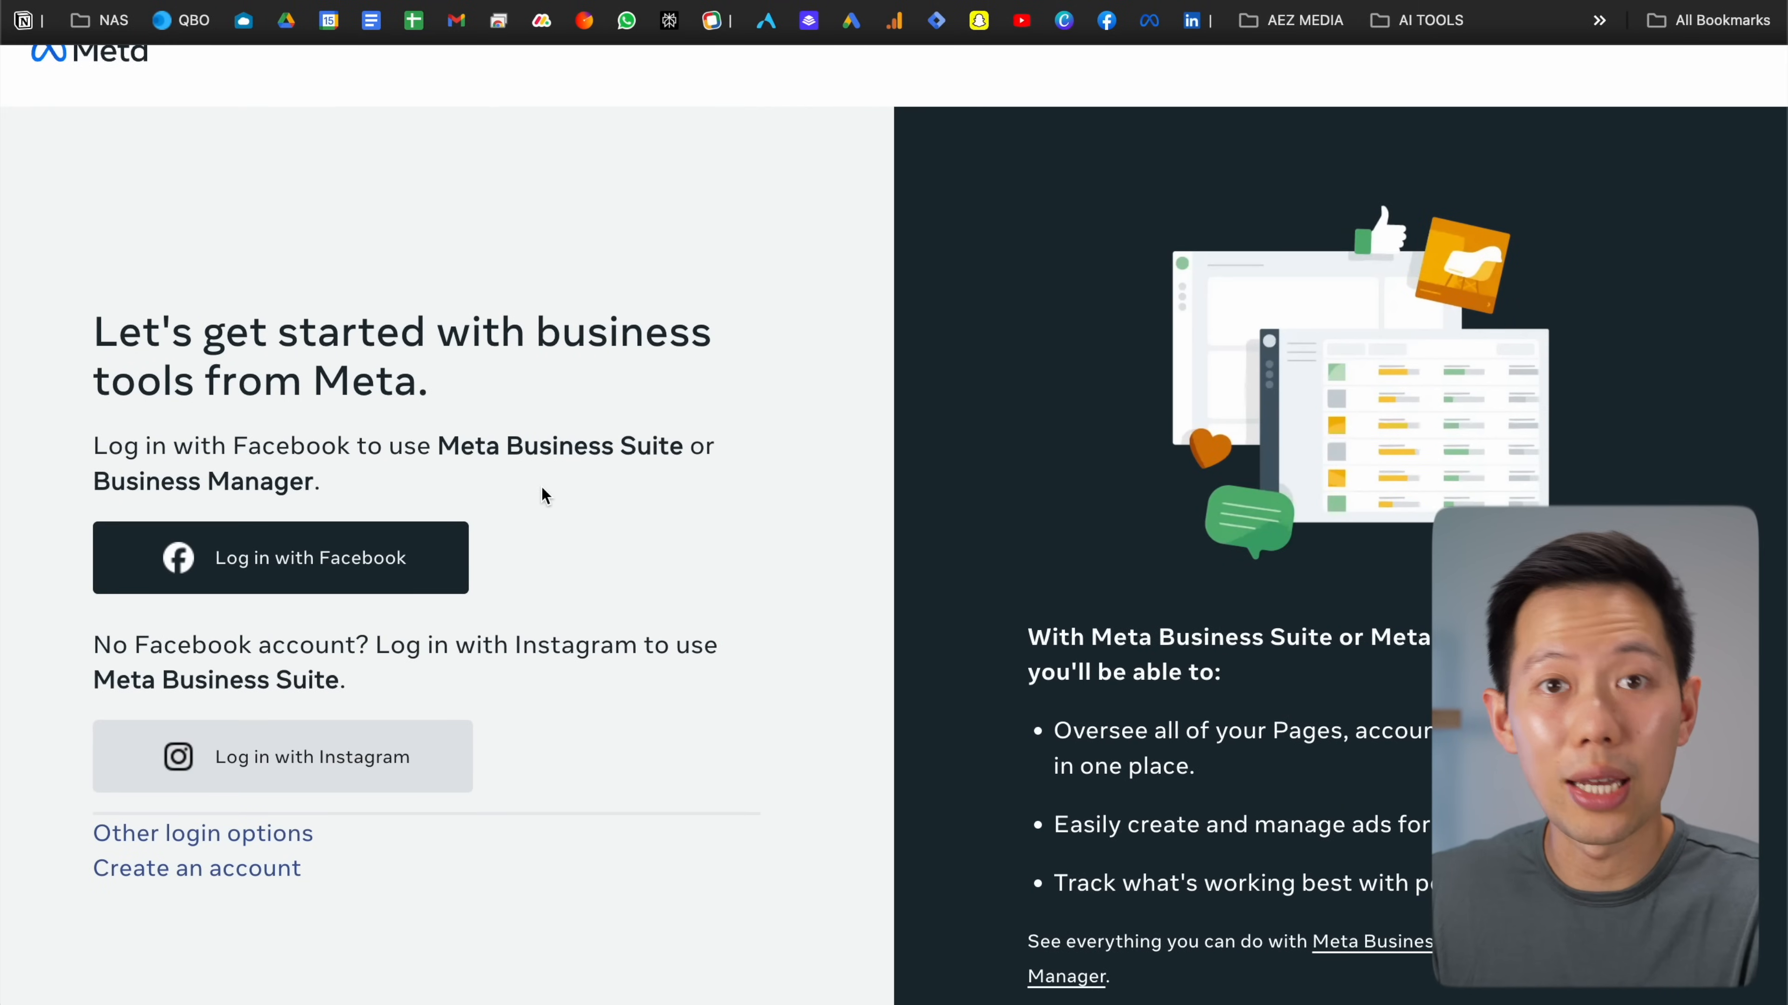
scroll(541, 485, "down", 1)
scroll(540, 486, "up", 2)
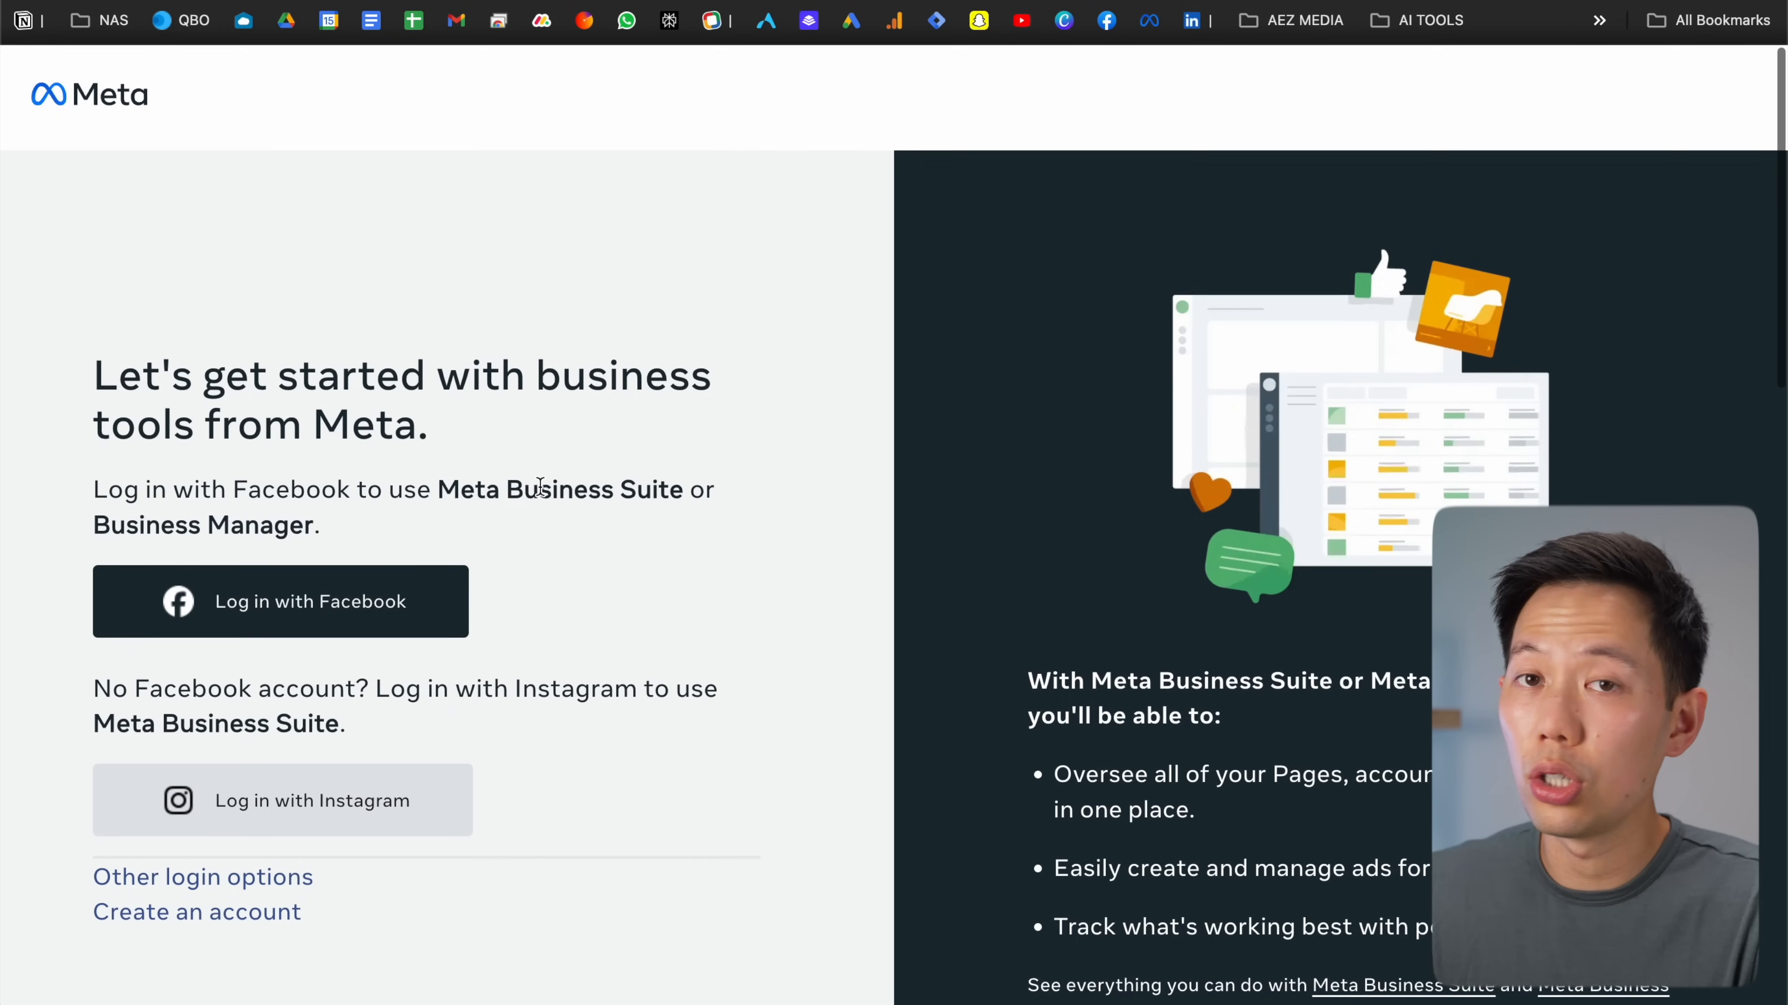
scroll(541, 485, "down", 1)
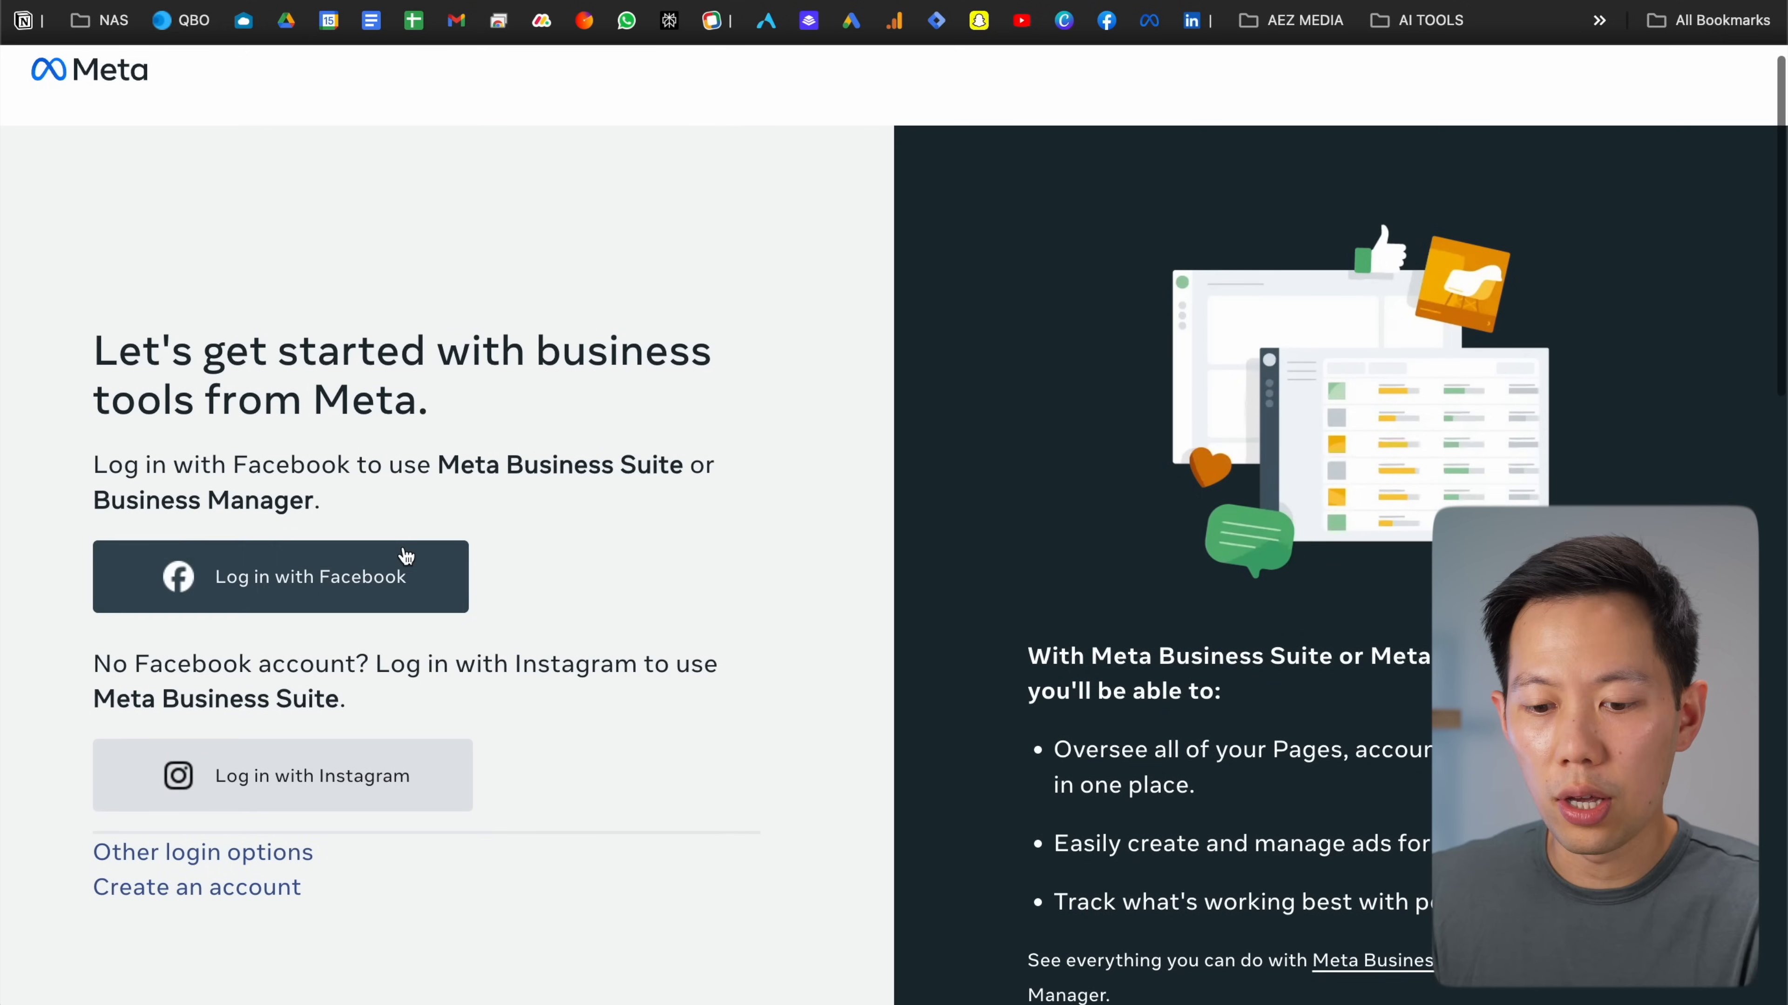
left_click(405, 558)
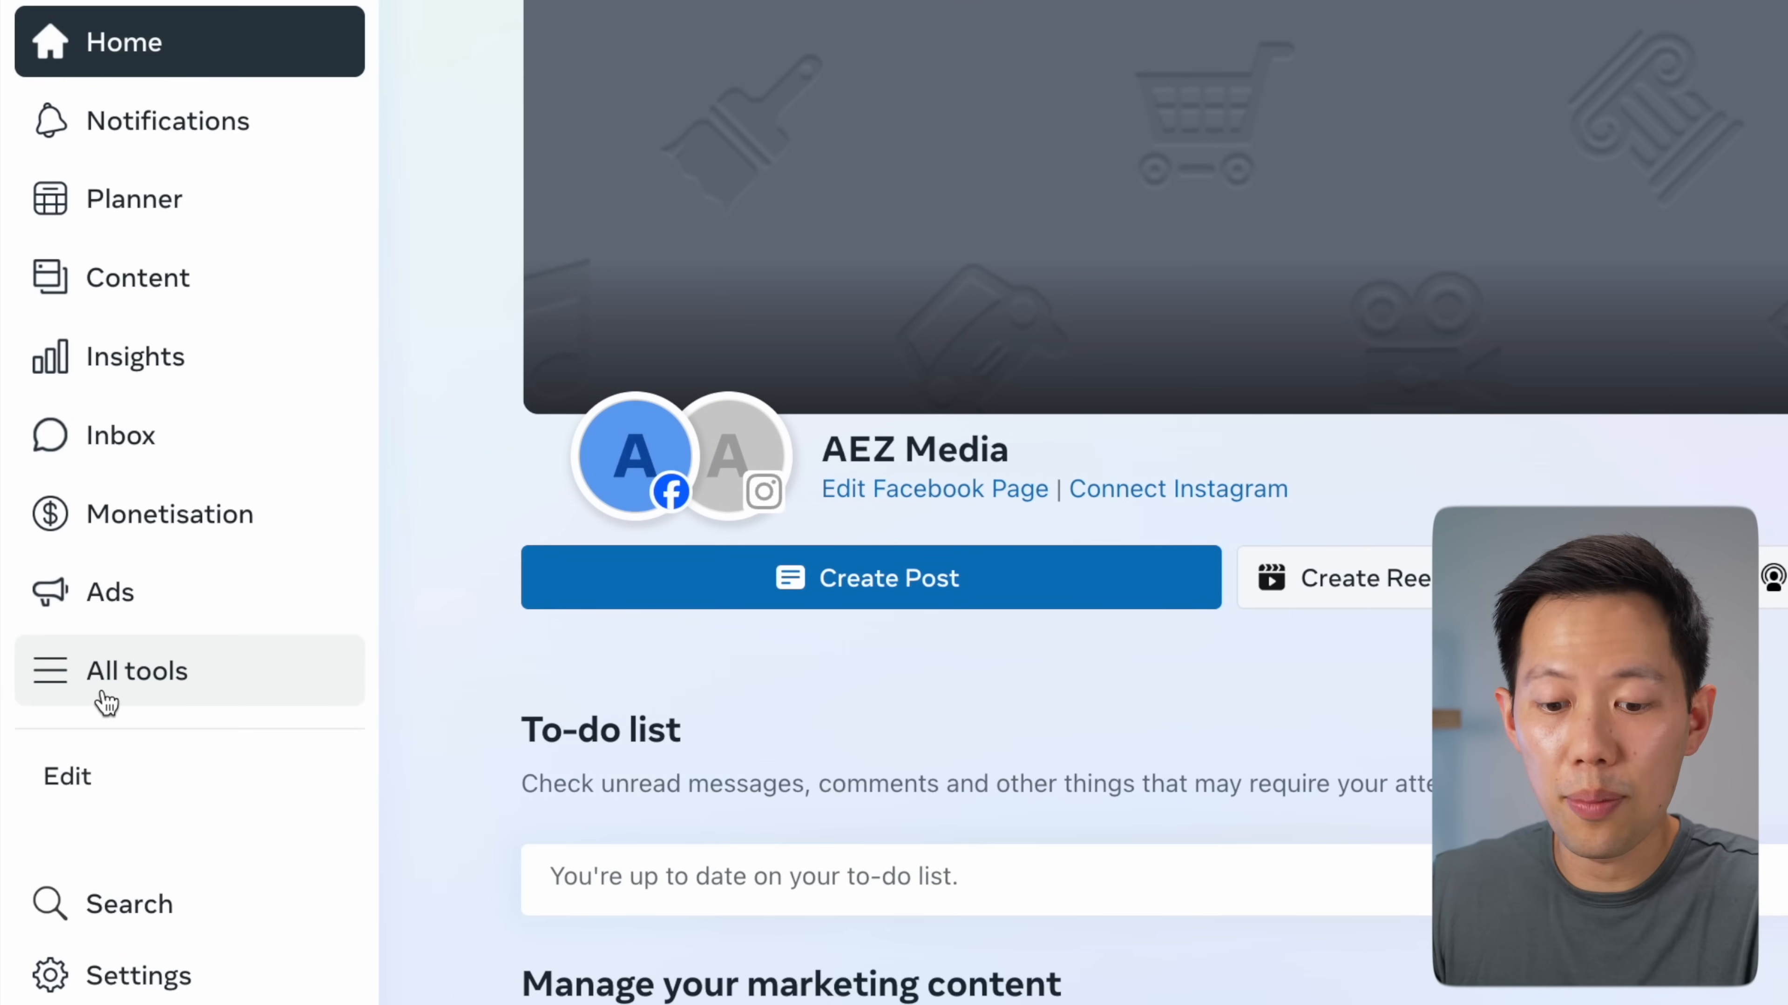
Open Events Manager from the Advertise section of All tools
left_click(106, 697)
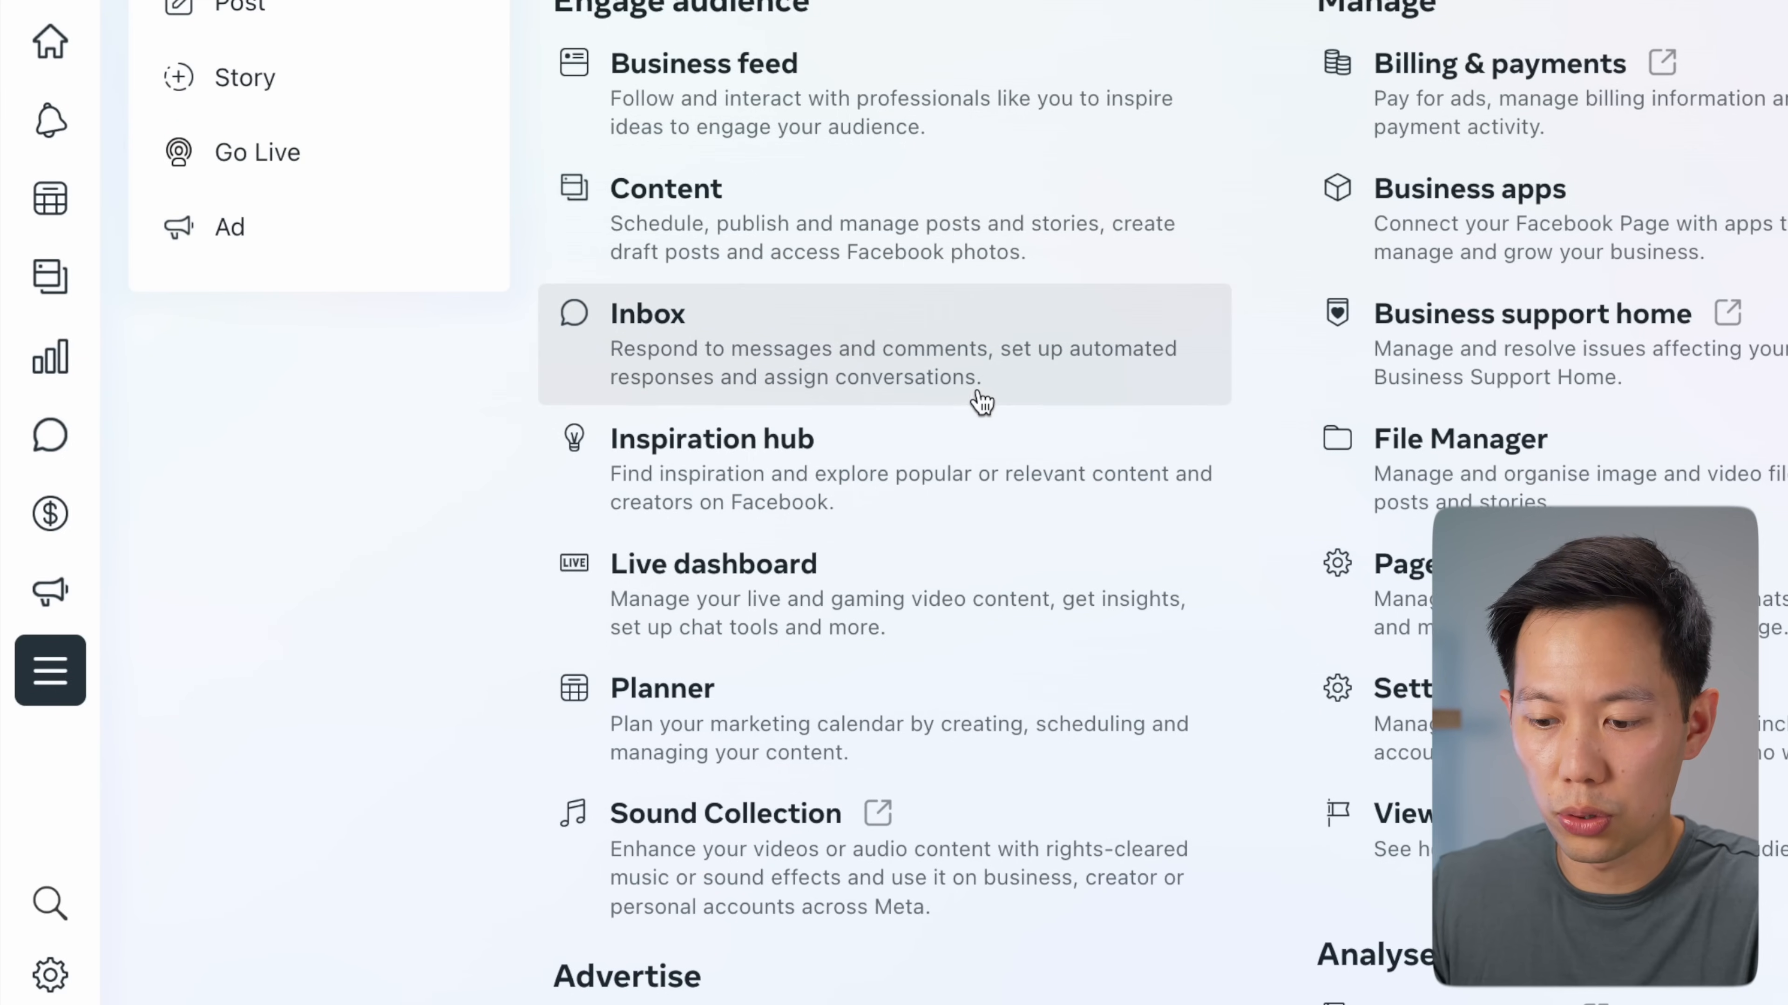
scroll(978, 399, "down", 10)
scroll(981, 401, "down", 2)
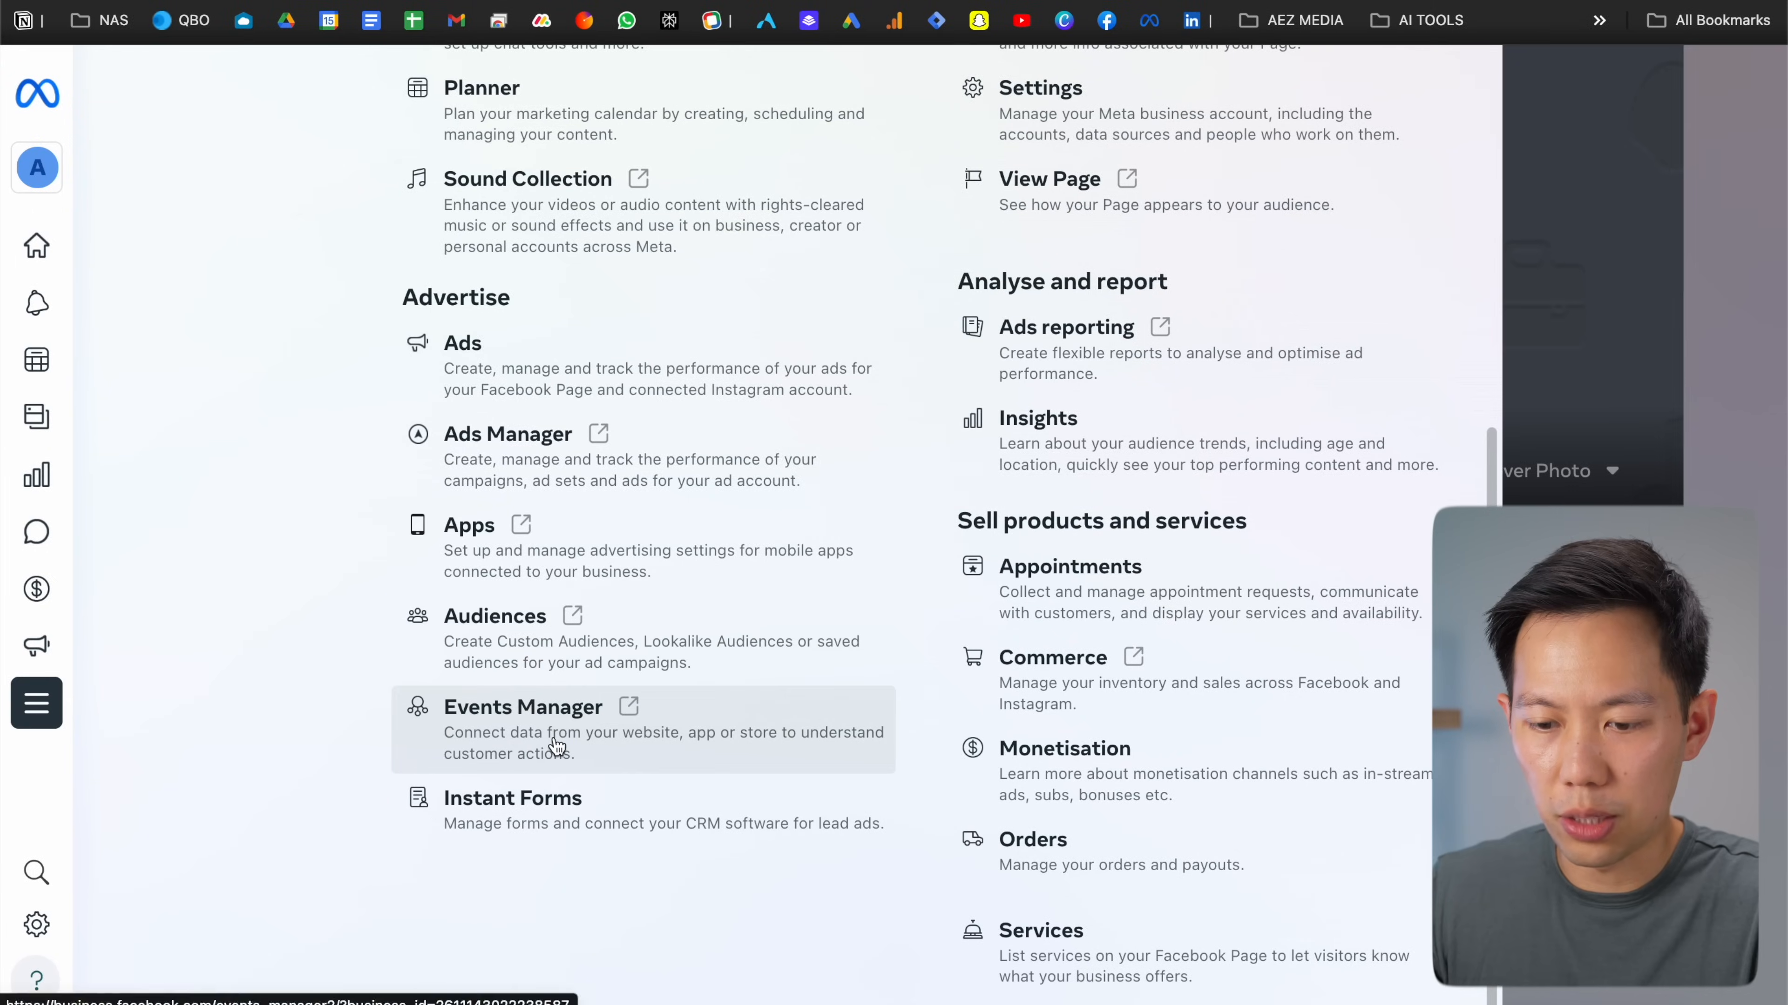
left_click(556, 745)
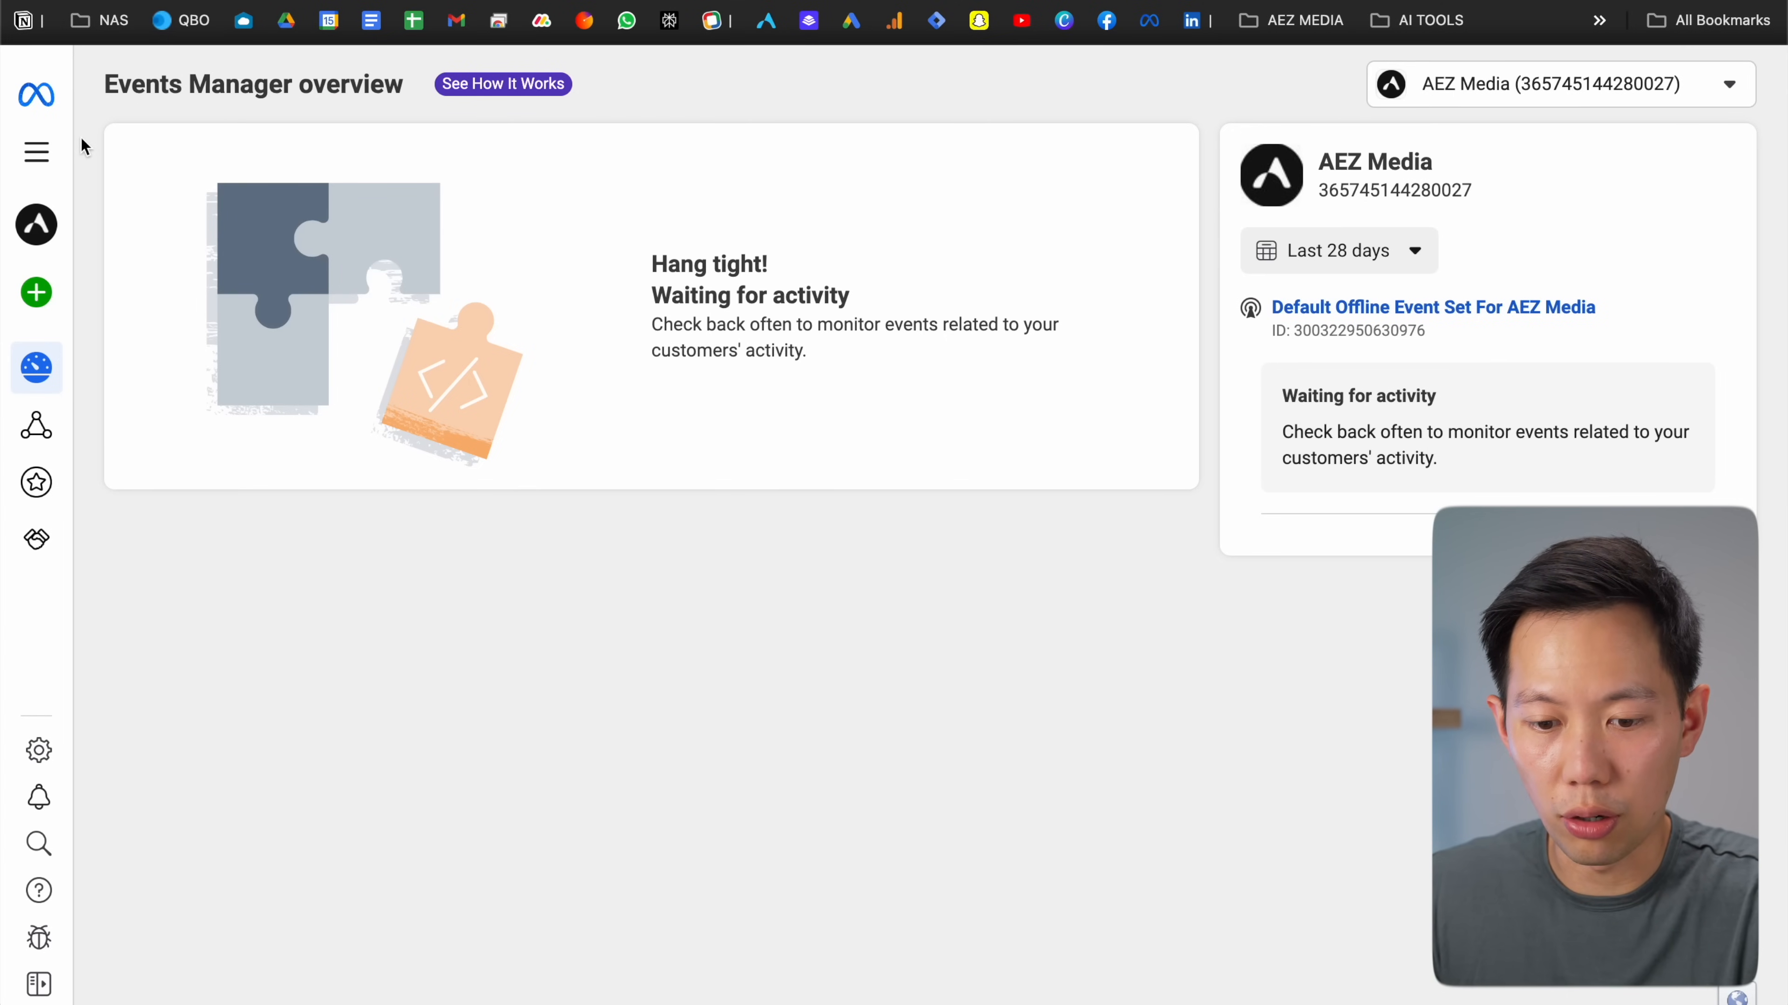
Start connecting a new data source and continue with Web as its type
mouse_move(38, 310)
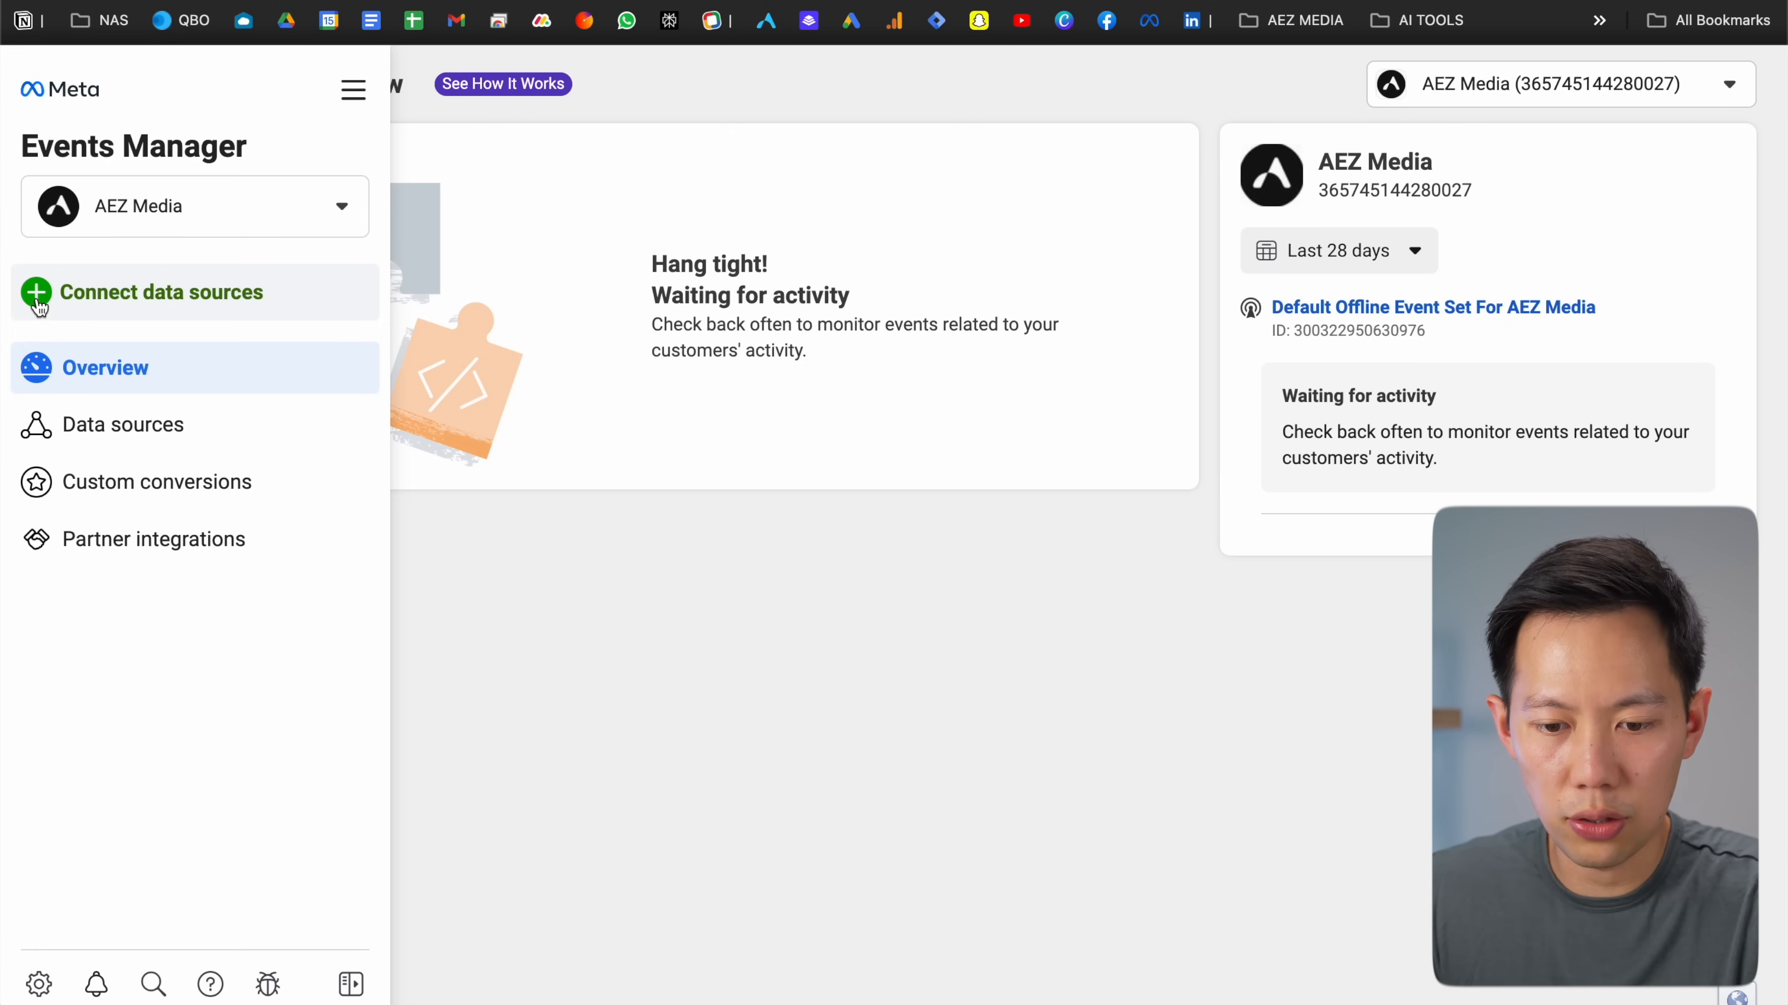
left_click(40, 308)
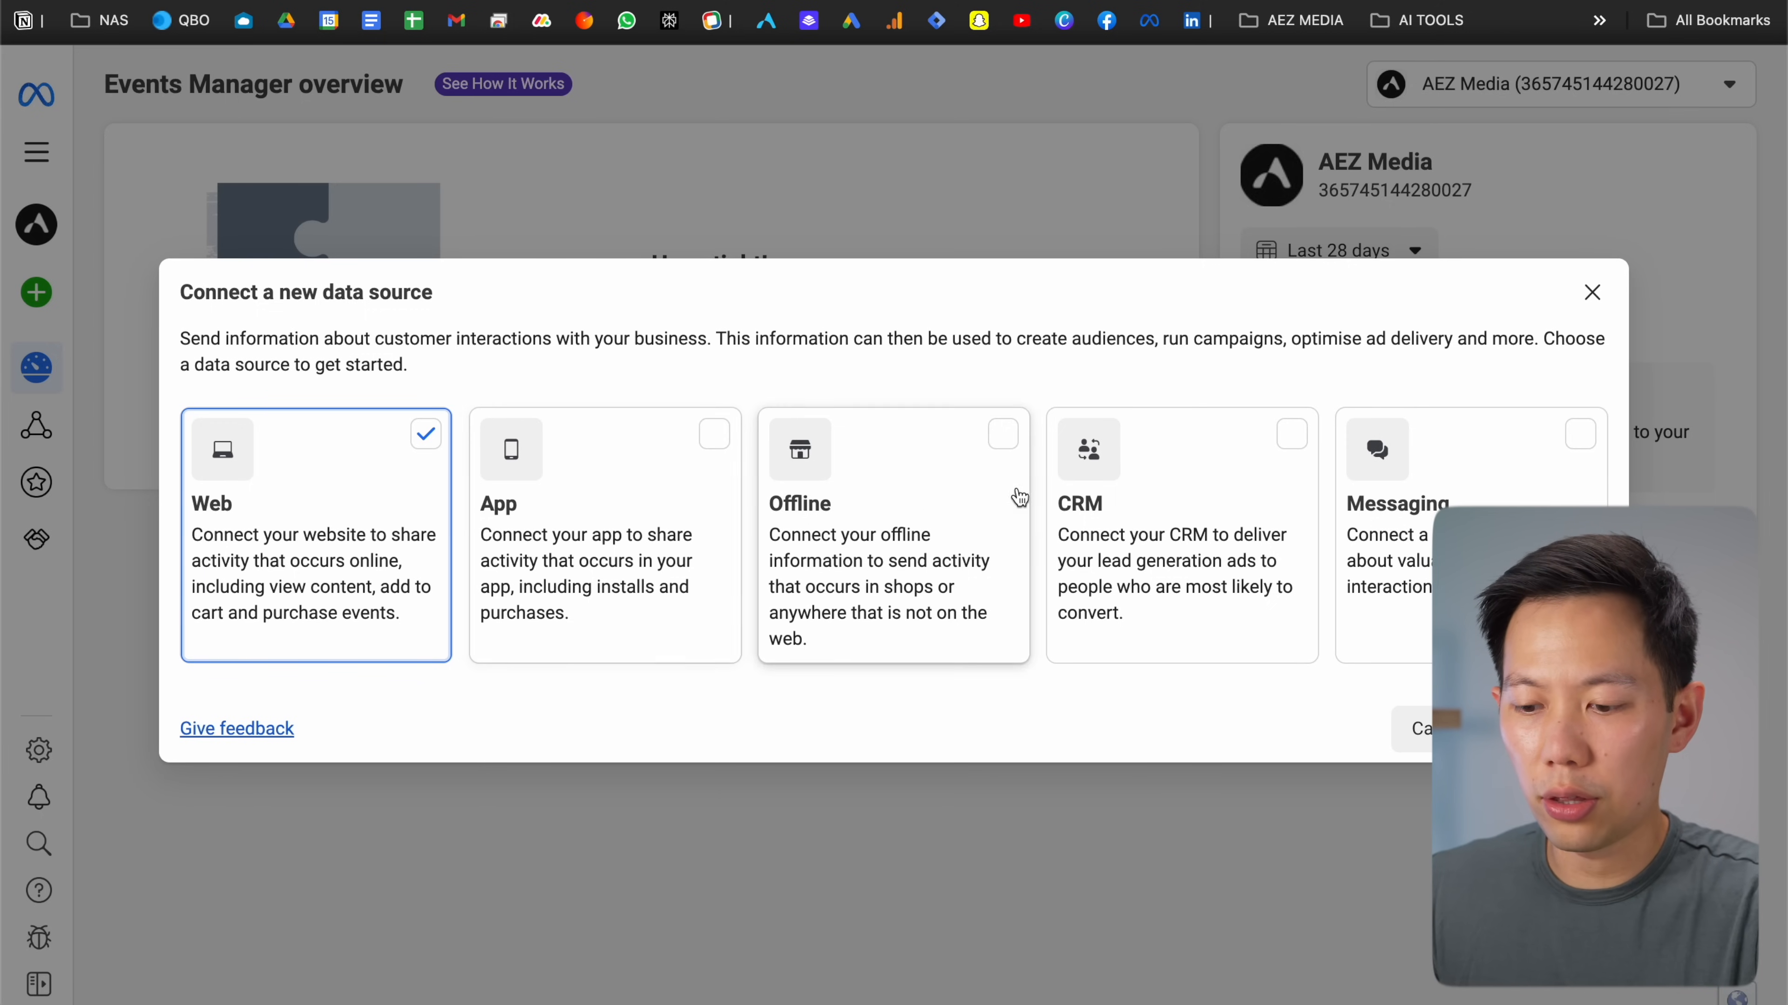
left_click(1554, 729)
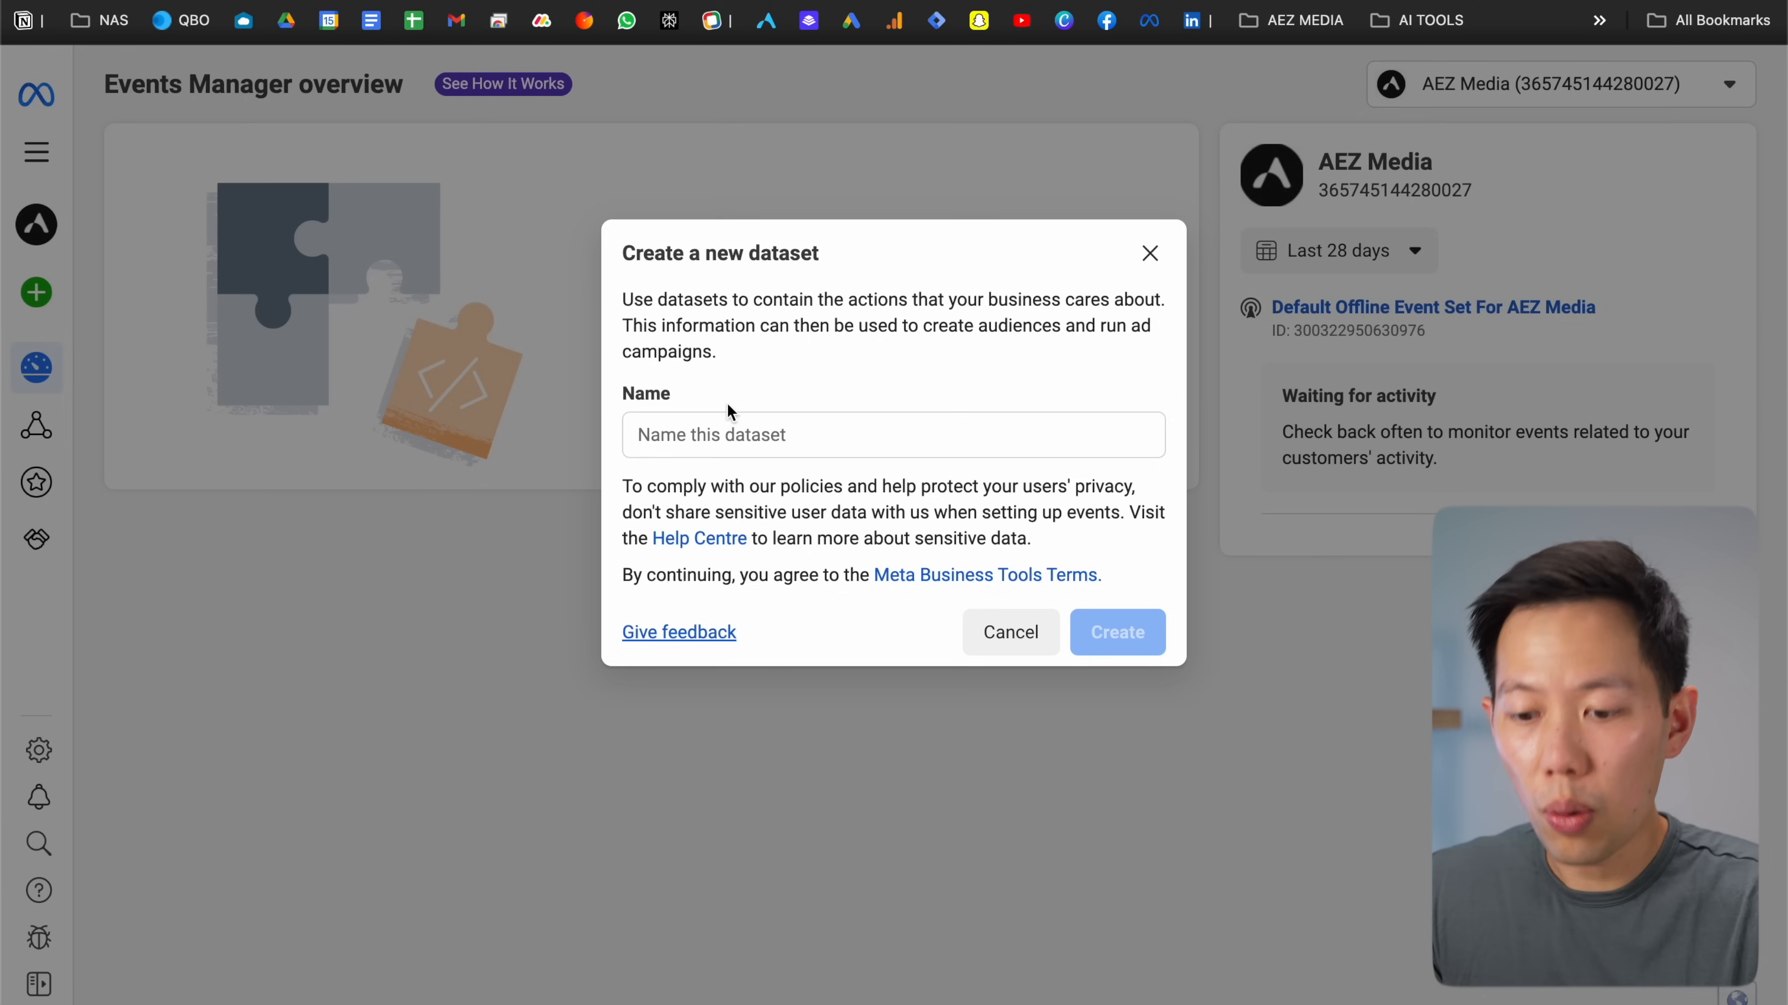
Name the new dataset 'Test Dataset' and create it
left_click(709, 429)
type("Test Dataset")
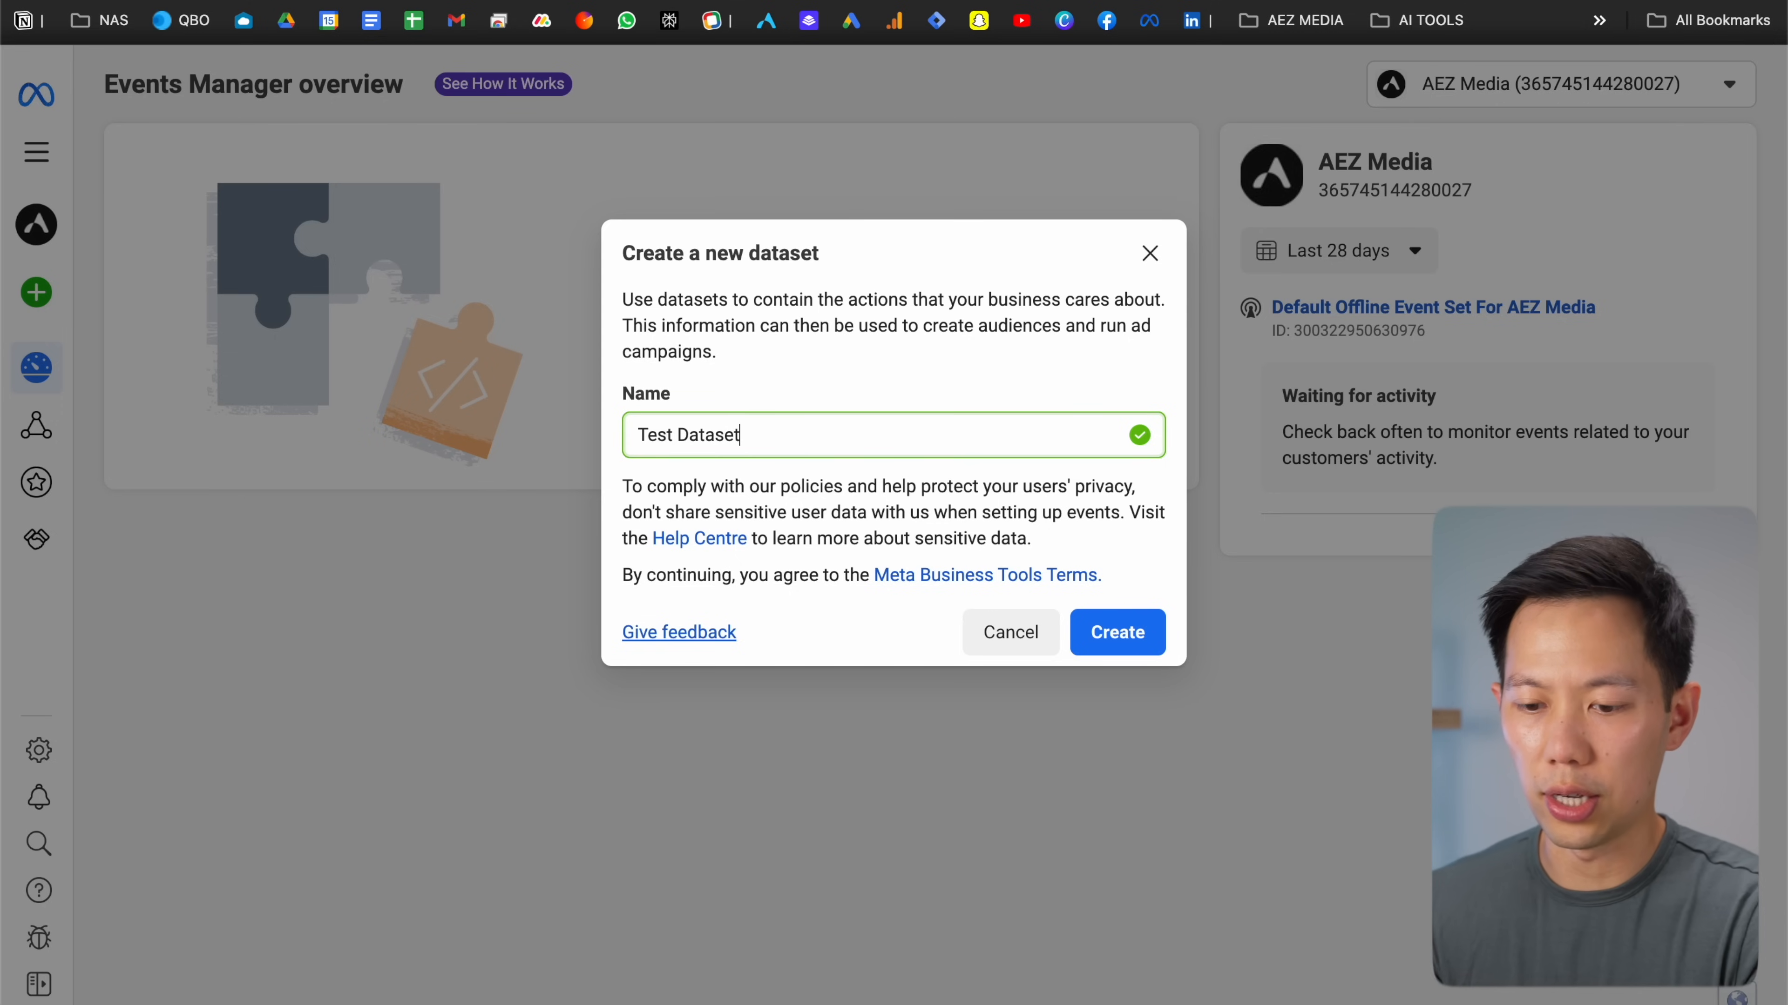
left_click(1115, 635)
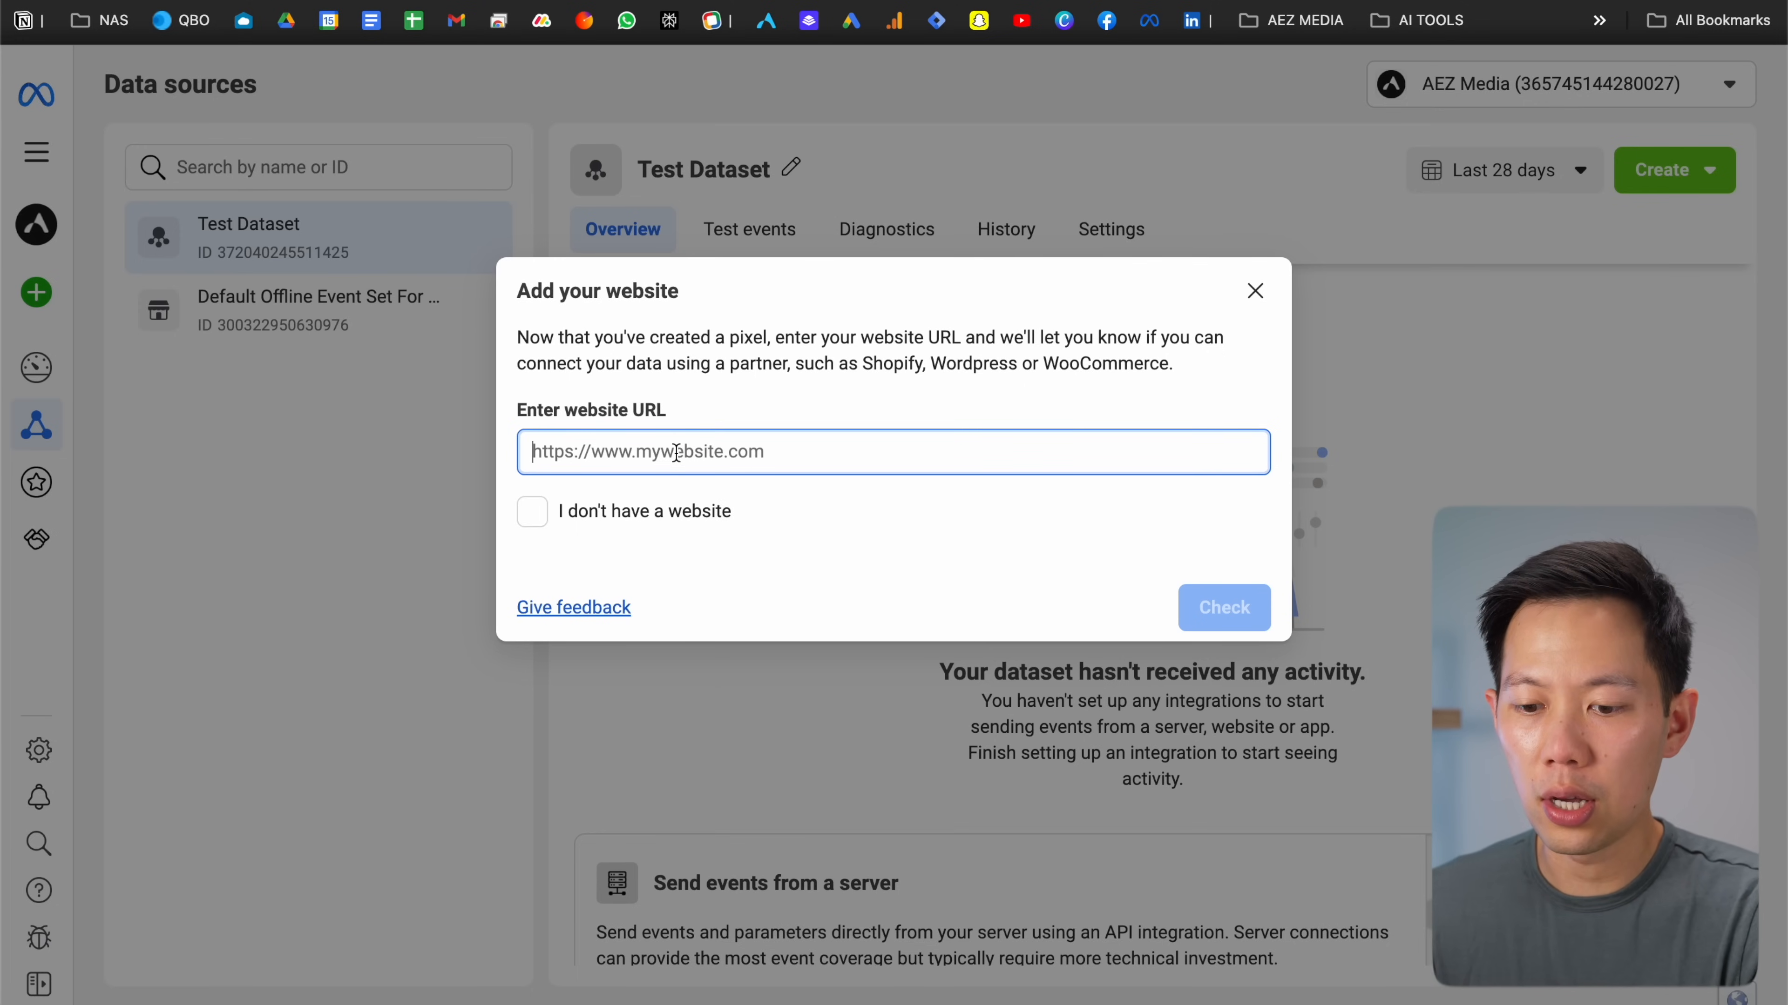
type("www.andrewetha")
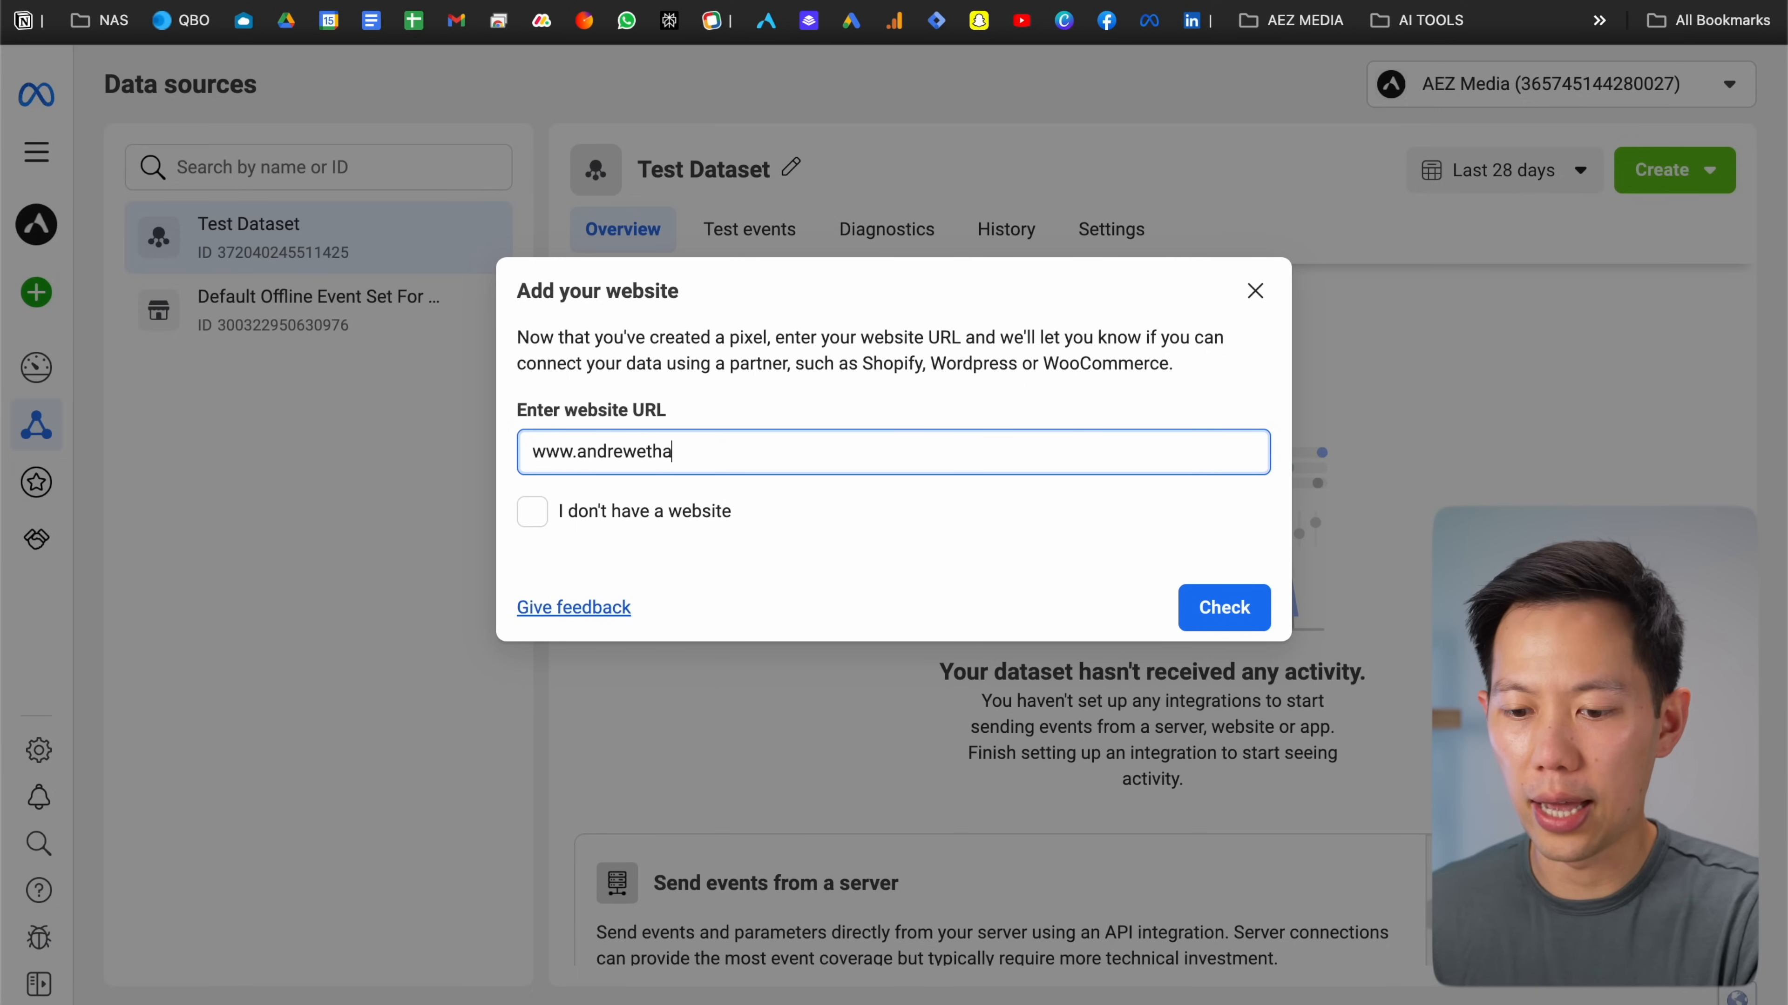
type("nzeng.com")
key("super+a")
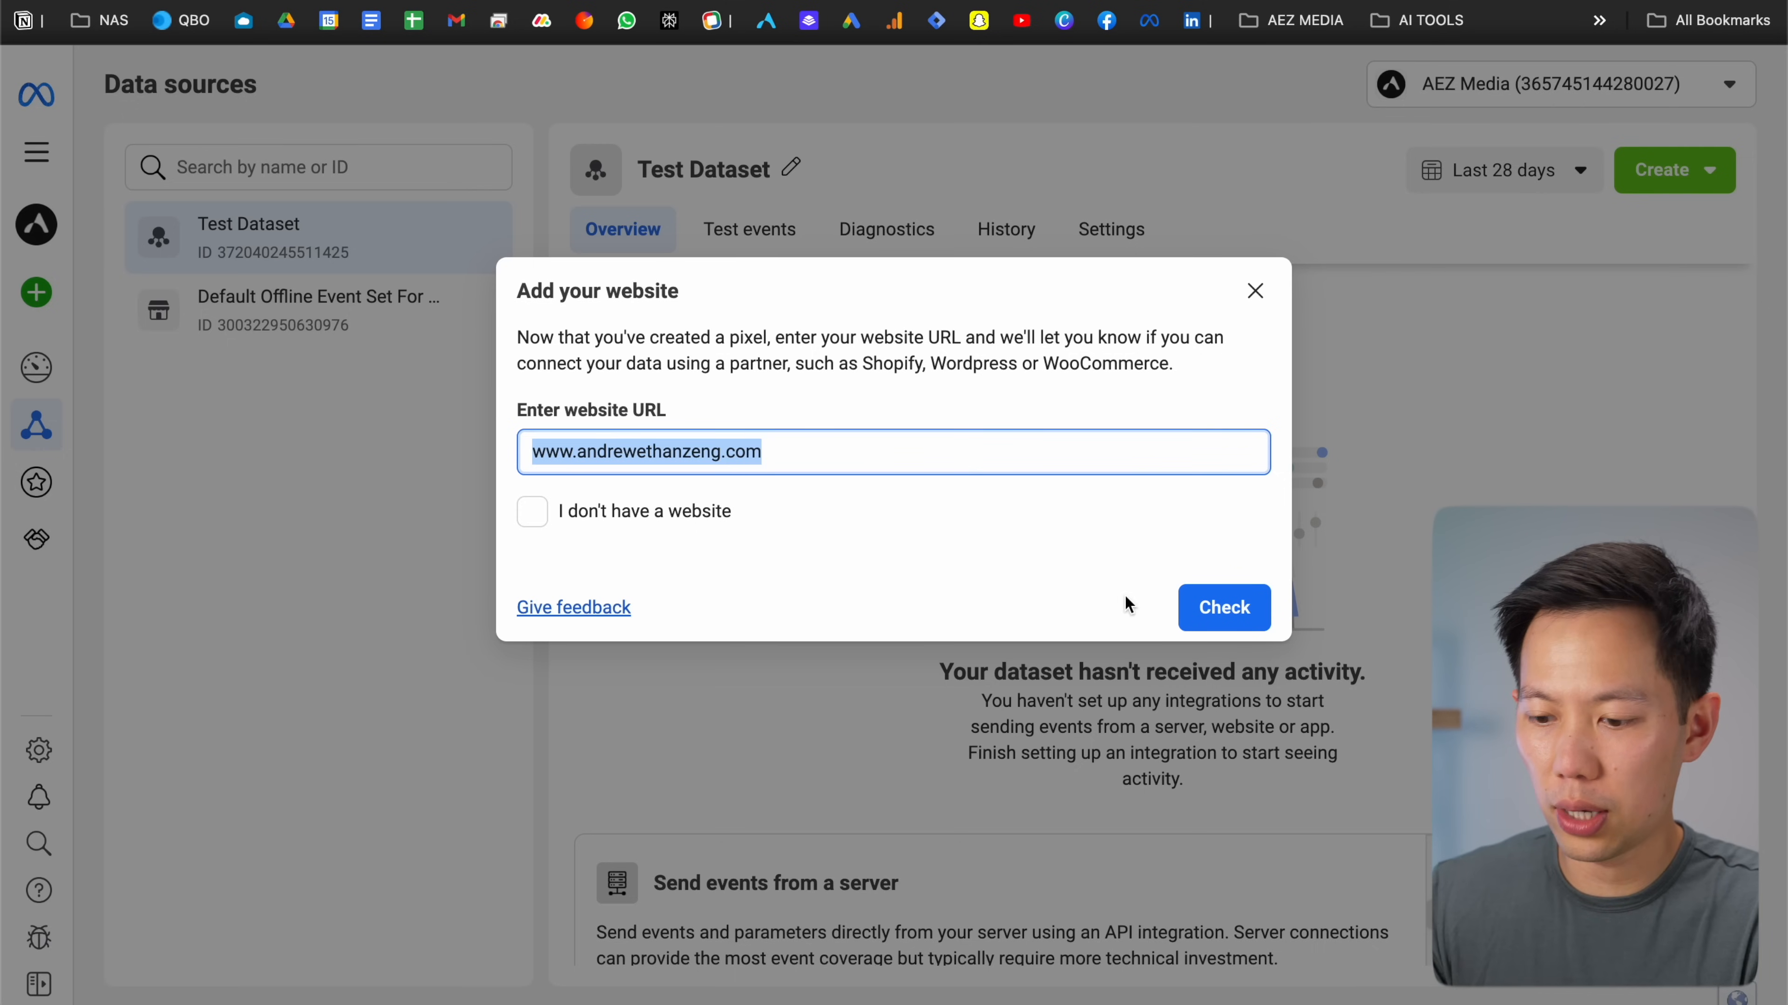
left_click(1190, 615)
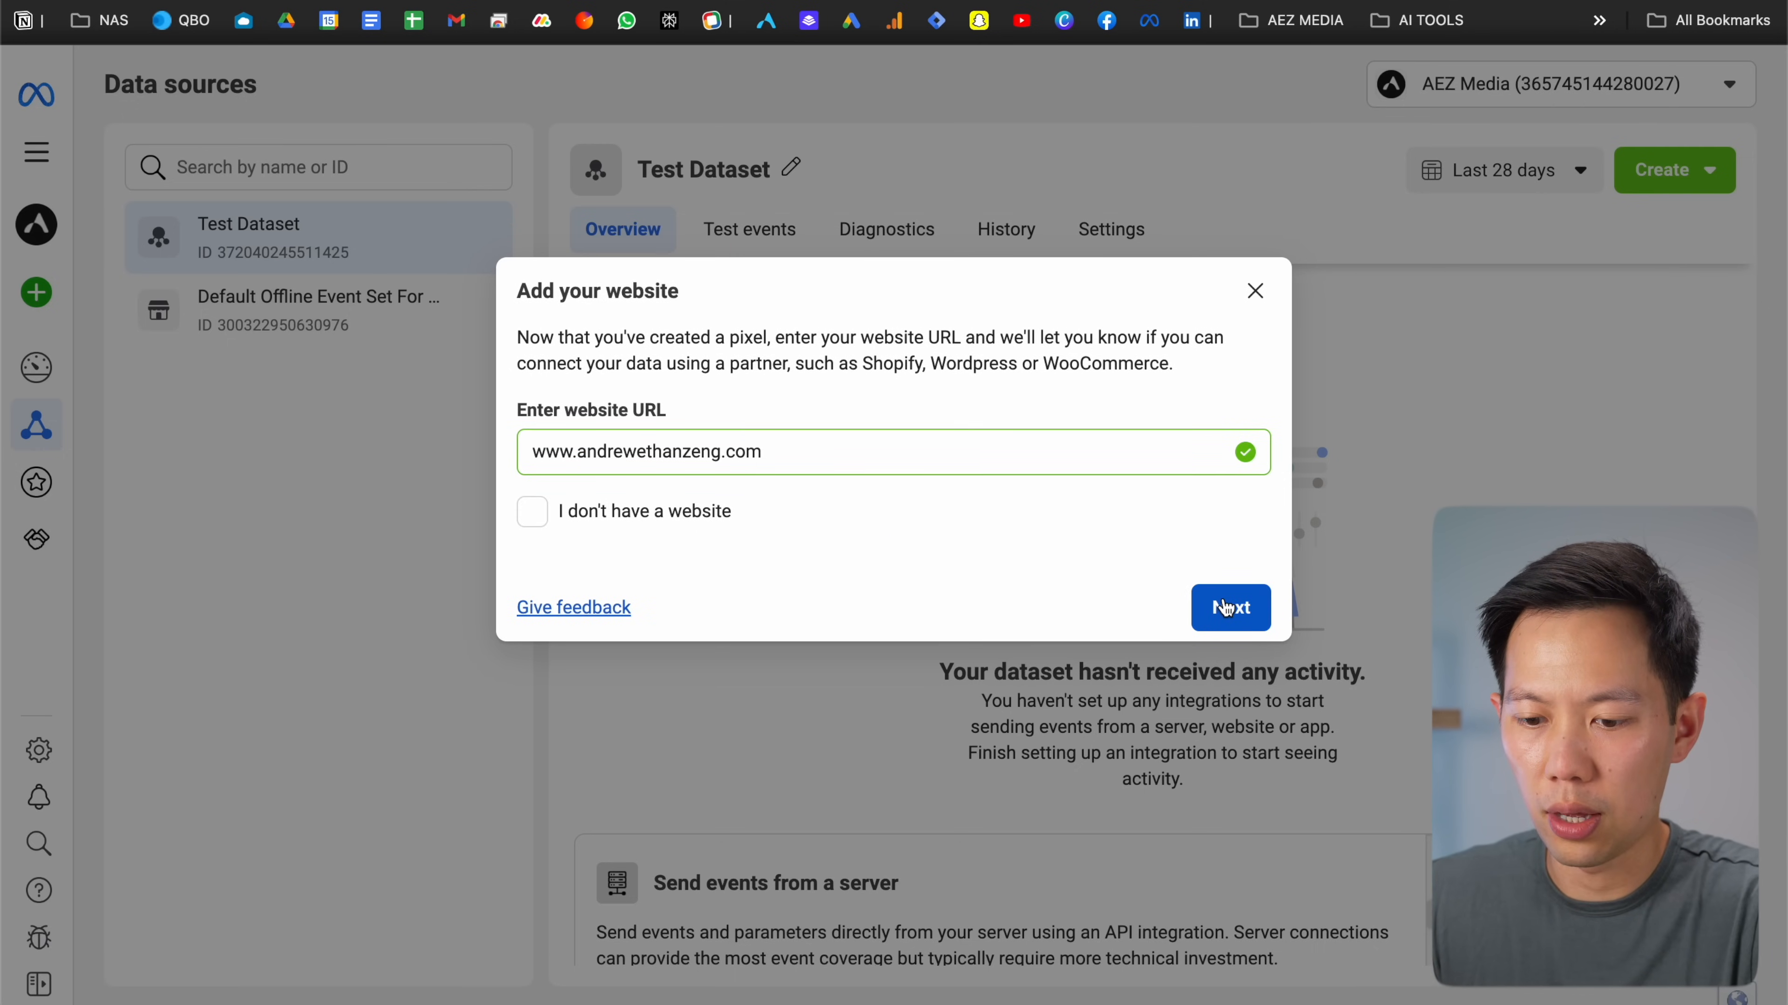
left_click(1226, 610)
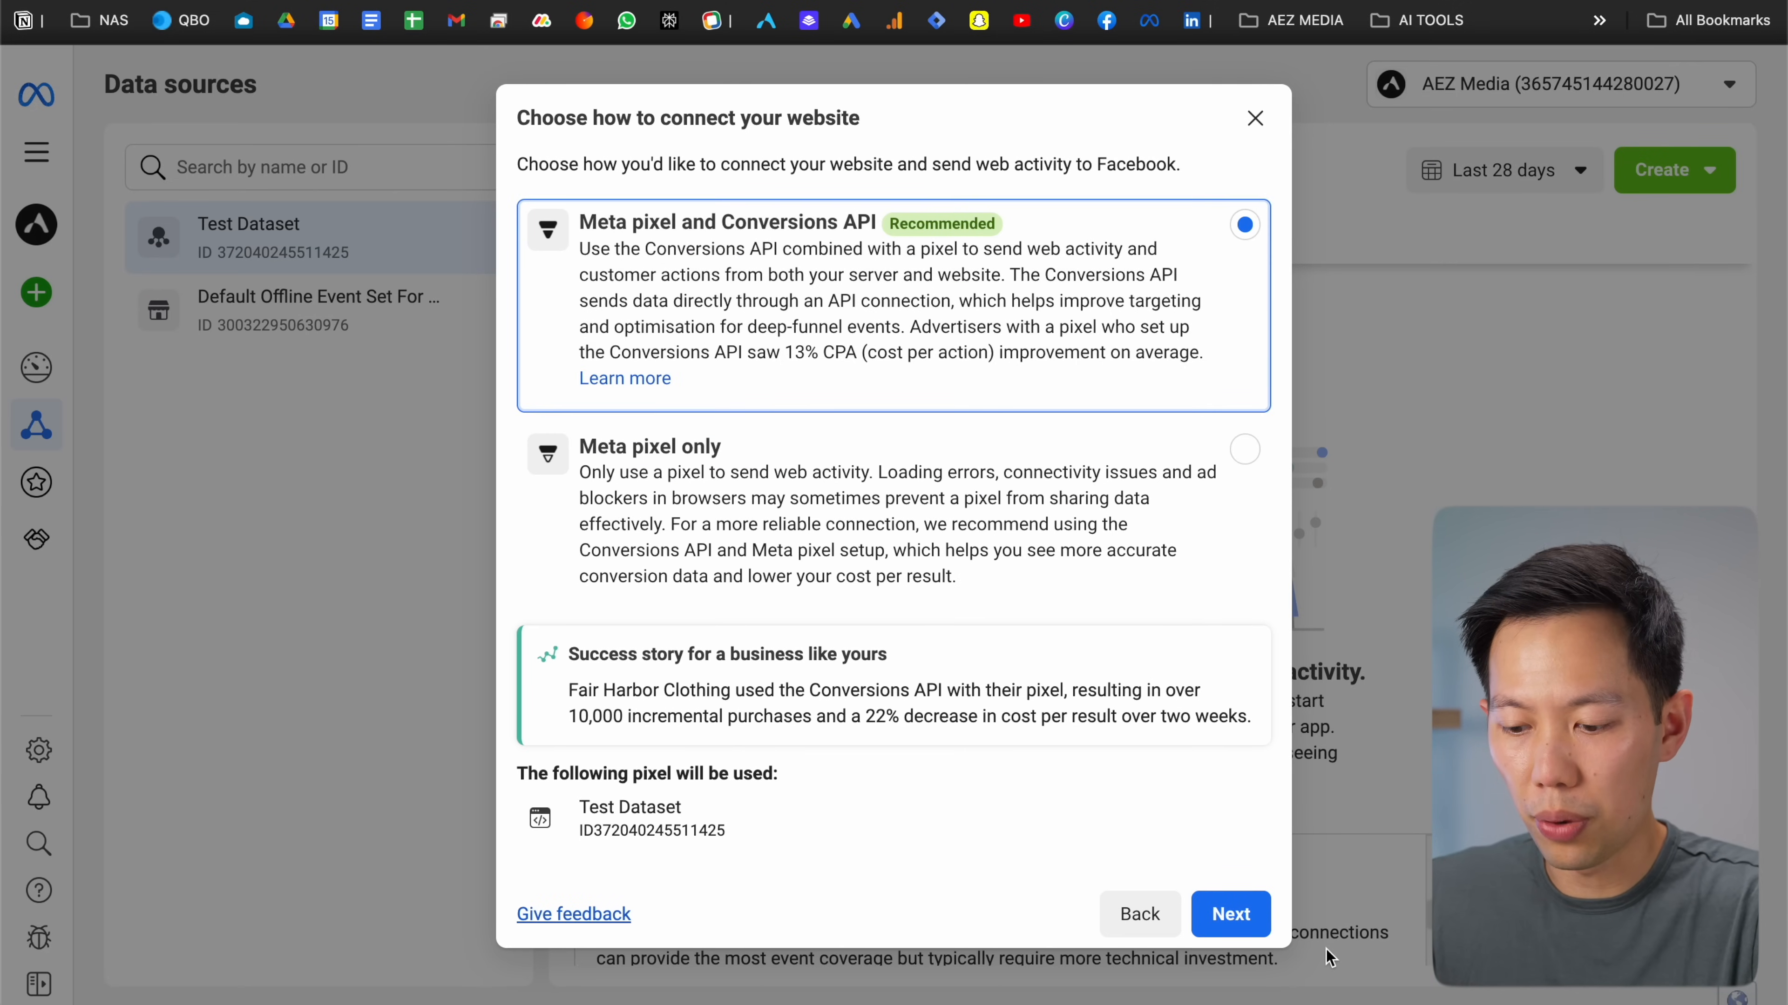
Keep Meta pixel with Conversions API, use partner integration, and pick Shopify (online)
left_click(1260, 915)
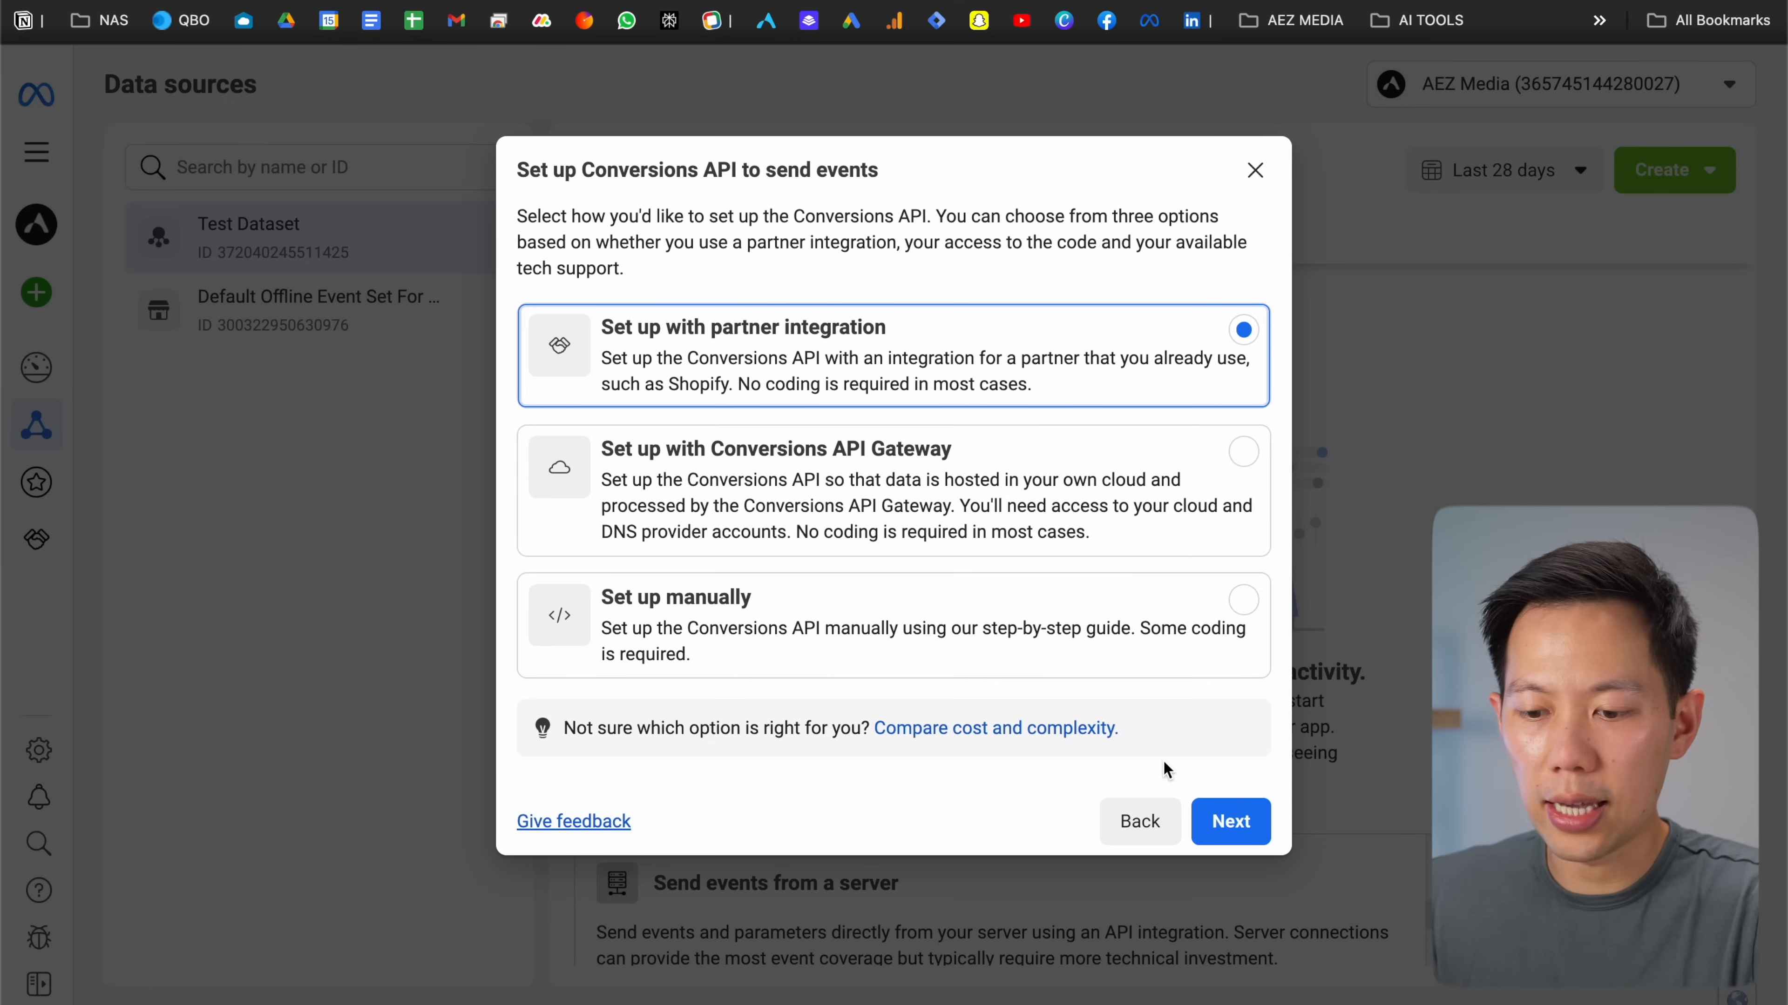
left_click(1221, 817)
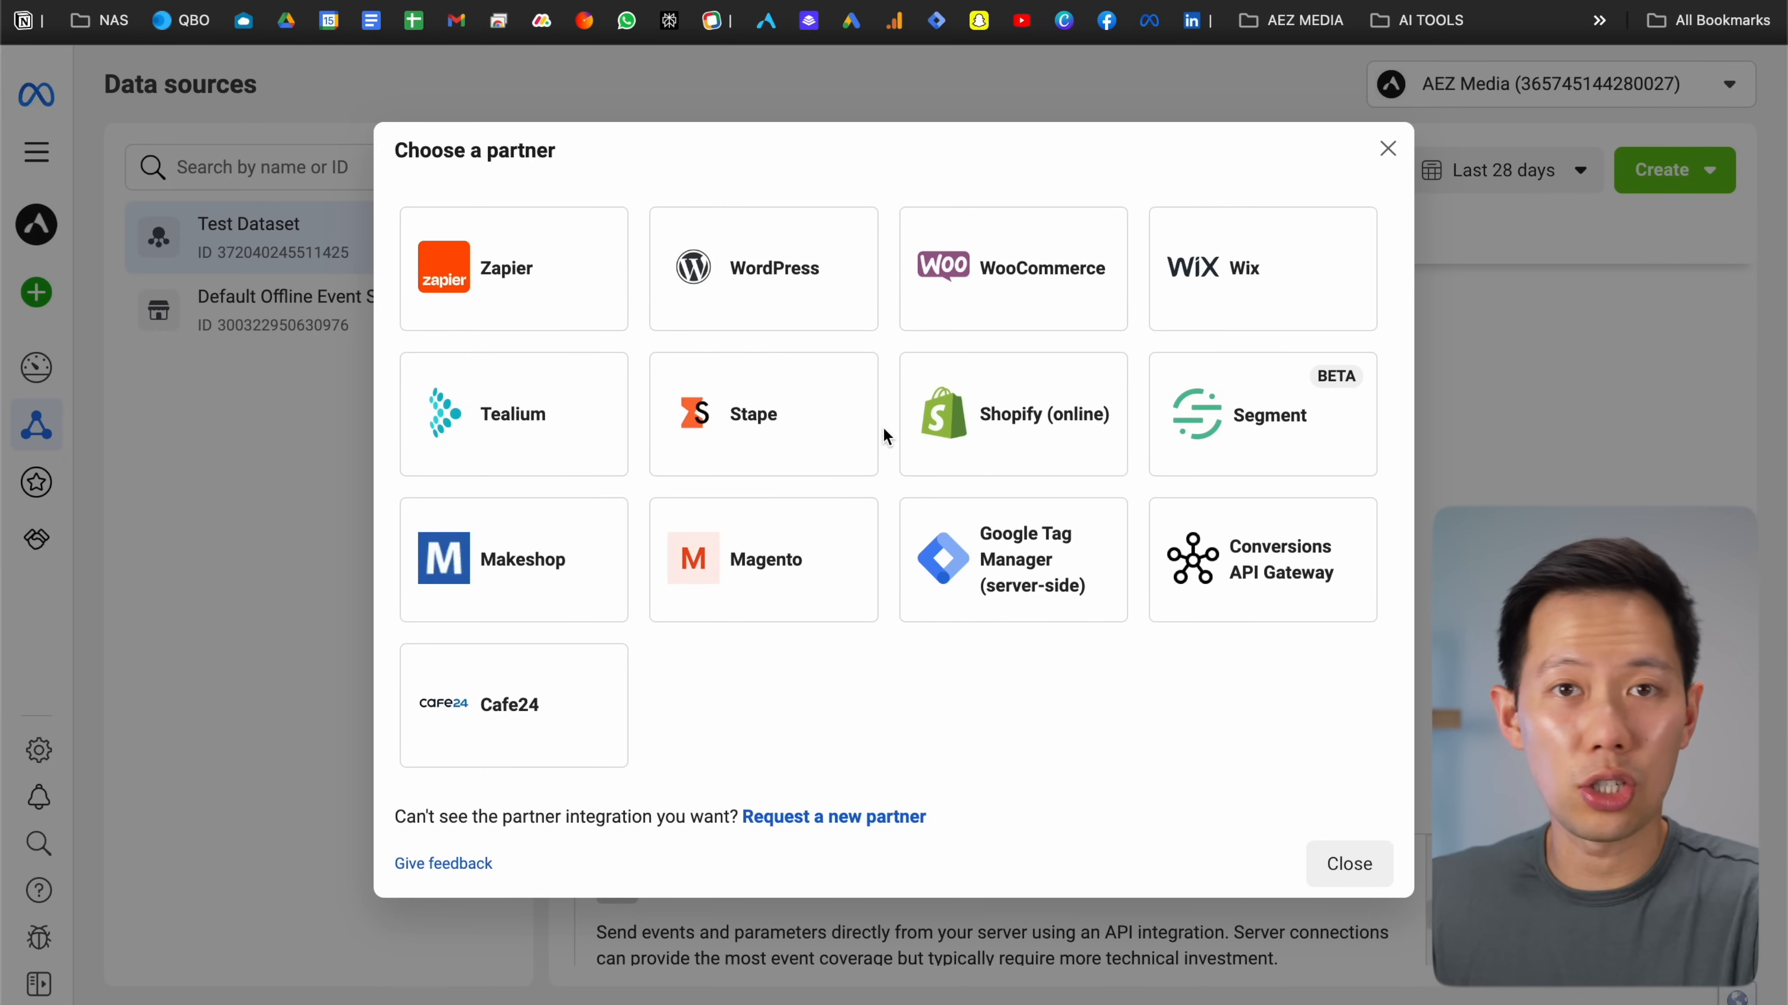
left_click(993, 446)
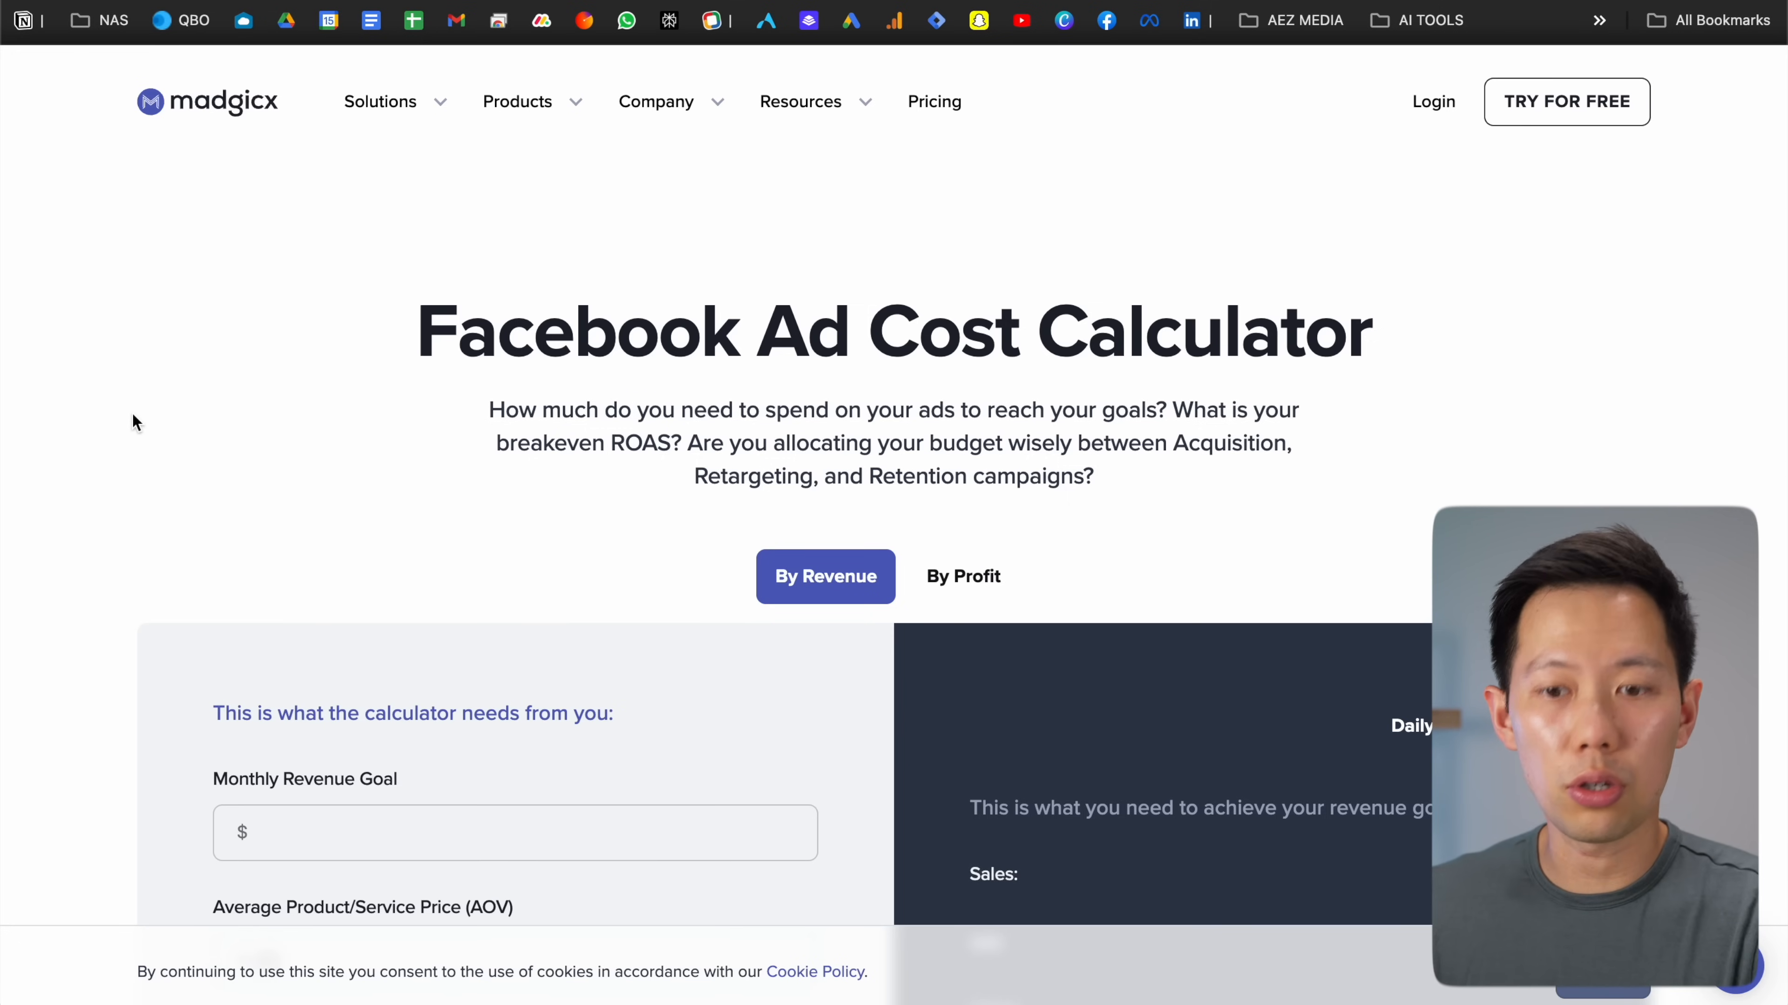
Enter a 5000 monthly revenue goal and trim the average product price value
scroll(132, 412, "down", 5)
left_click(310, 457)
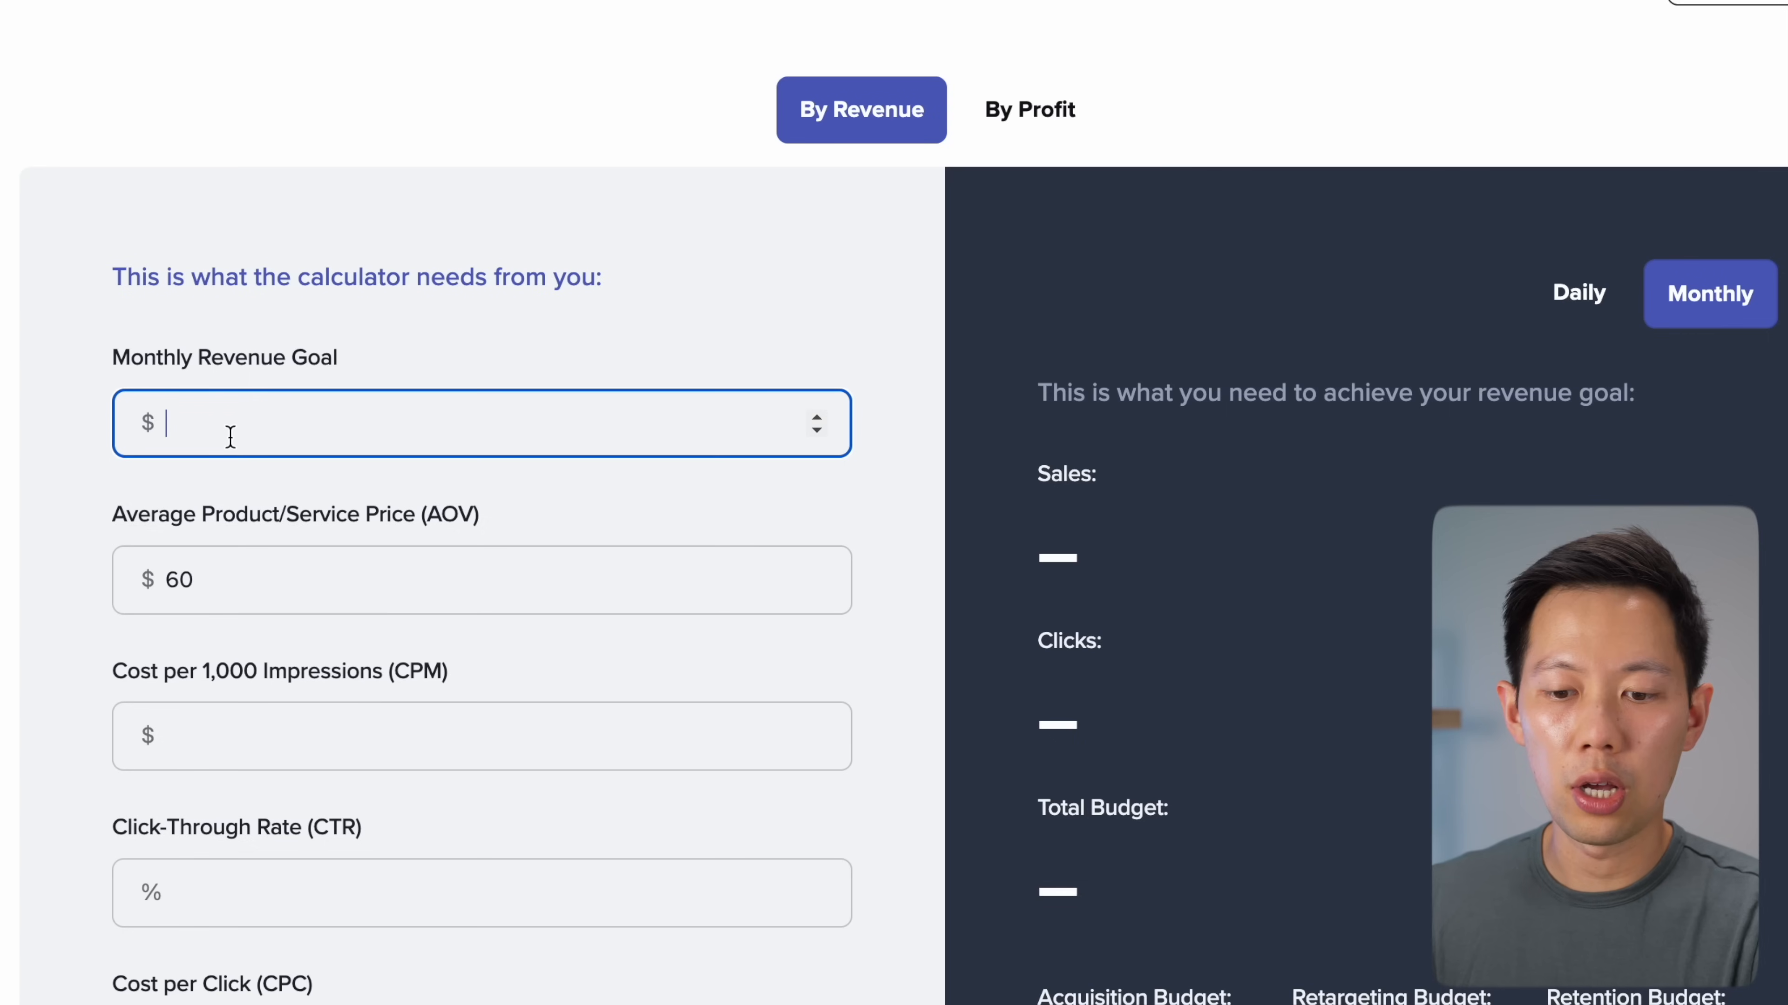
type("5000")
left_click(45, 344)
scroll(46, 343, "down", 2)
left_click(209, 444)
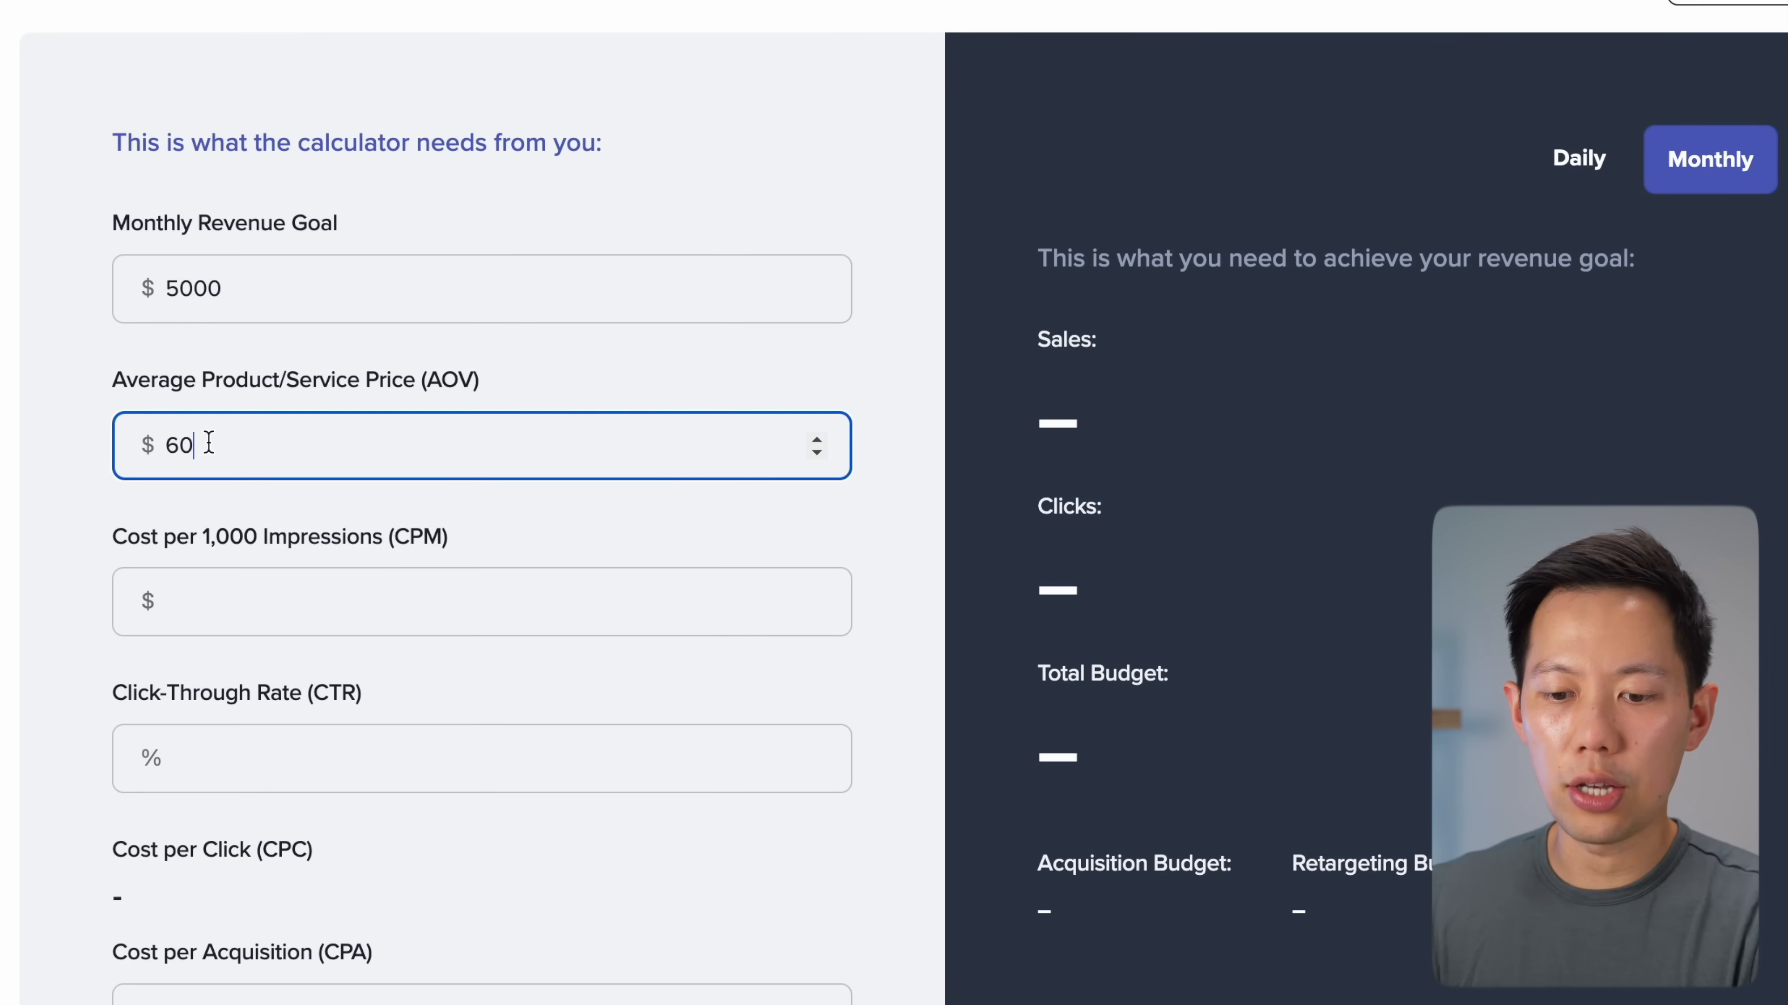
key("BackSpace")
key("BackSpace")
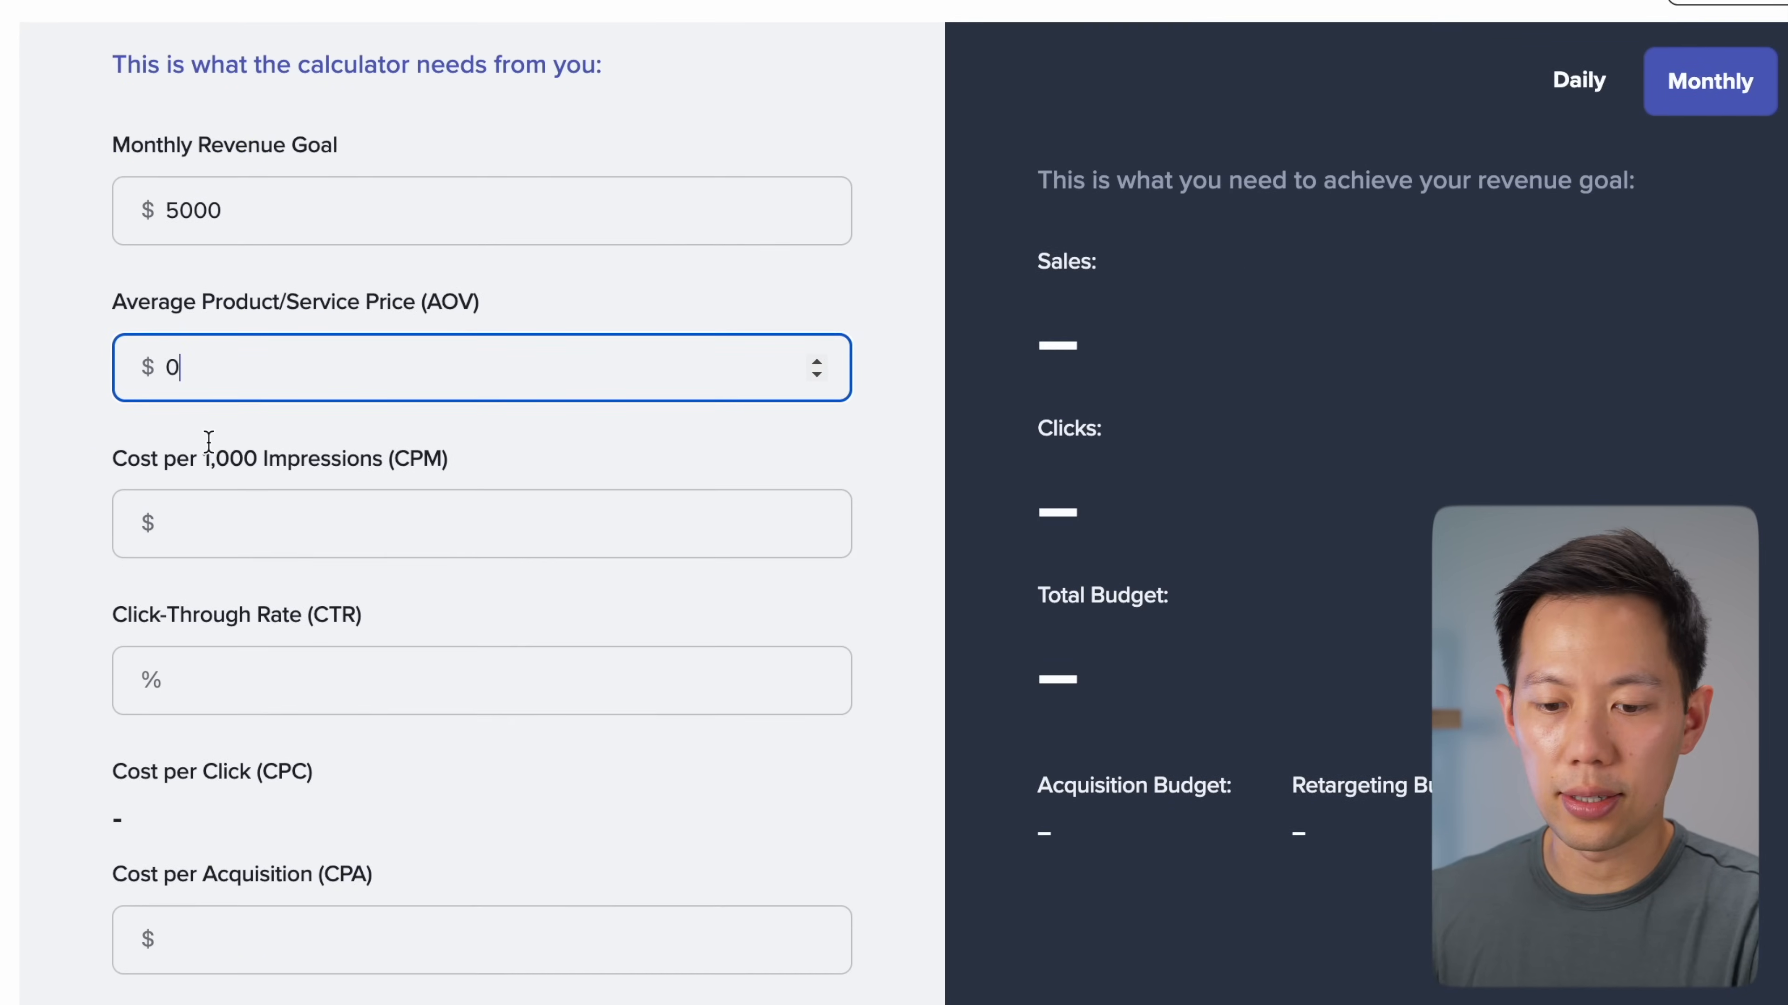
Set the CPM to $10
scroll(211, 471, "down", 2)
left_click(215, 506)
scroll(176, 378, "down", 1)
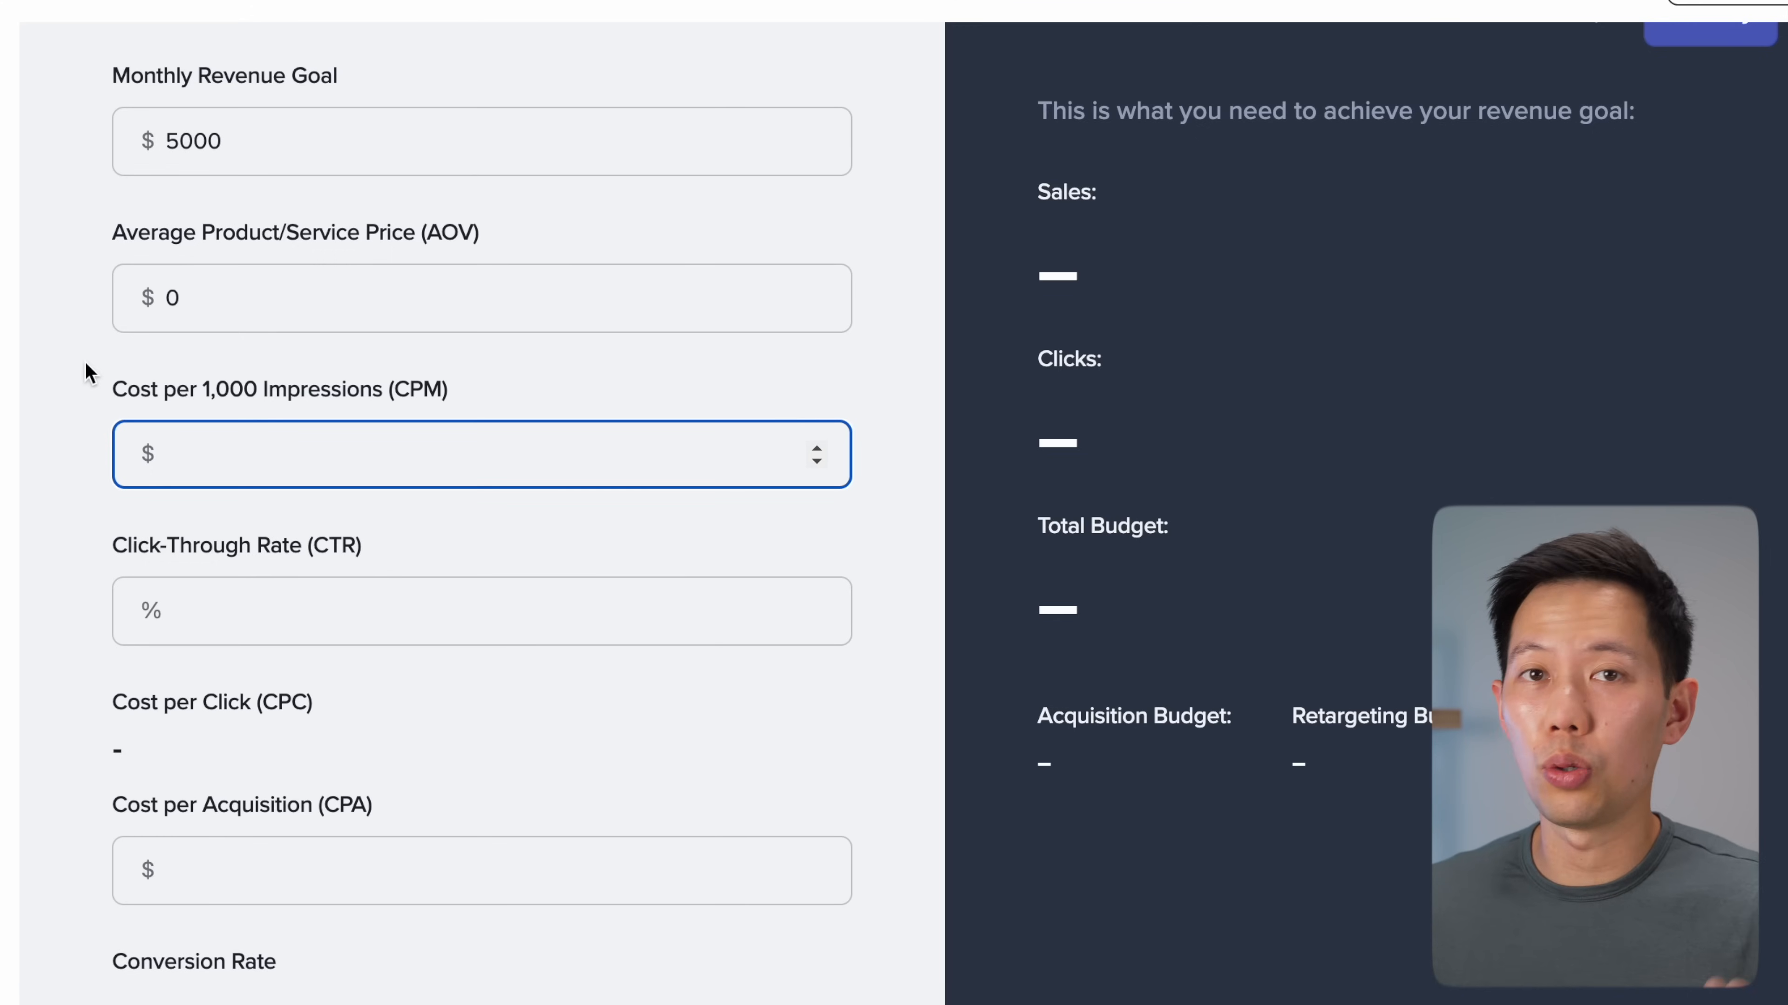
type("10")
left_click(57, 360)
scroll(56, 360, "down", 5)
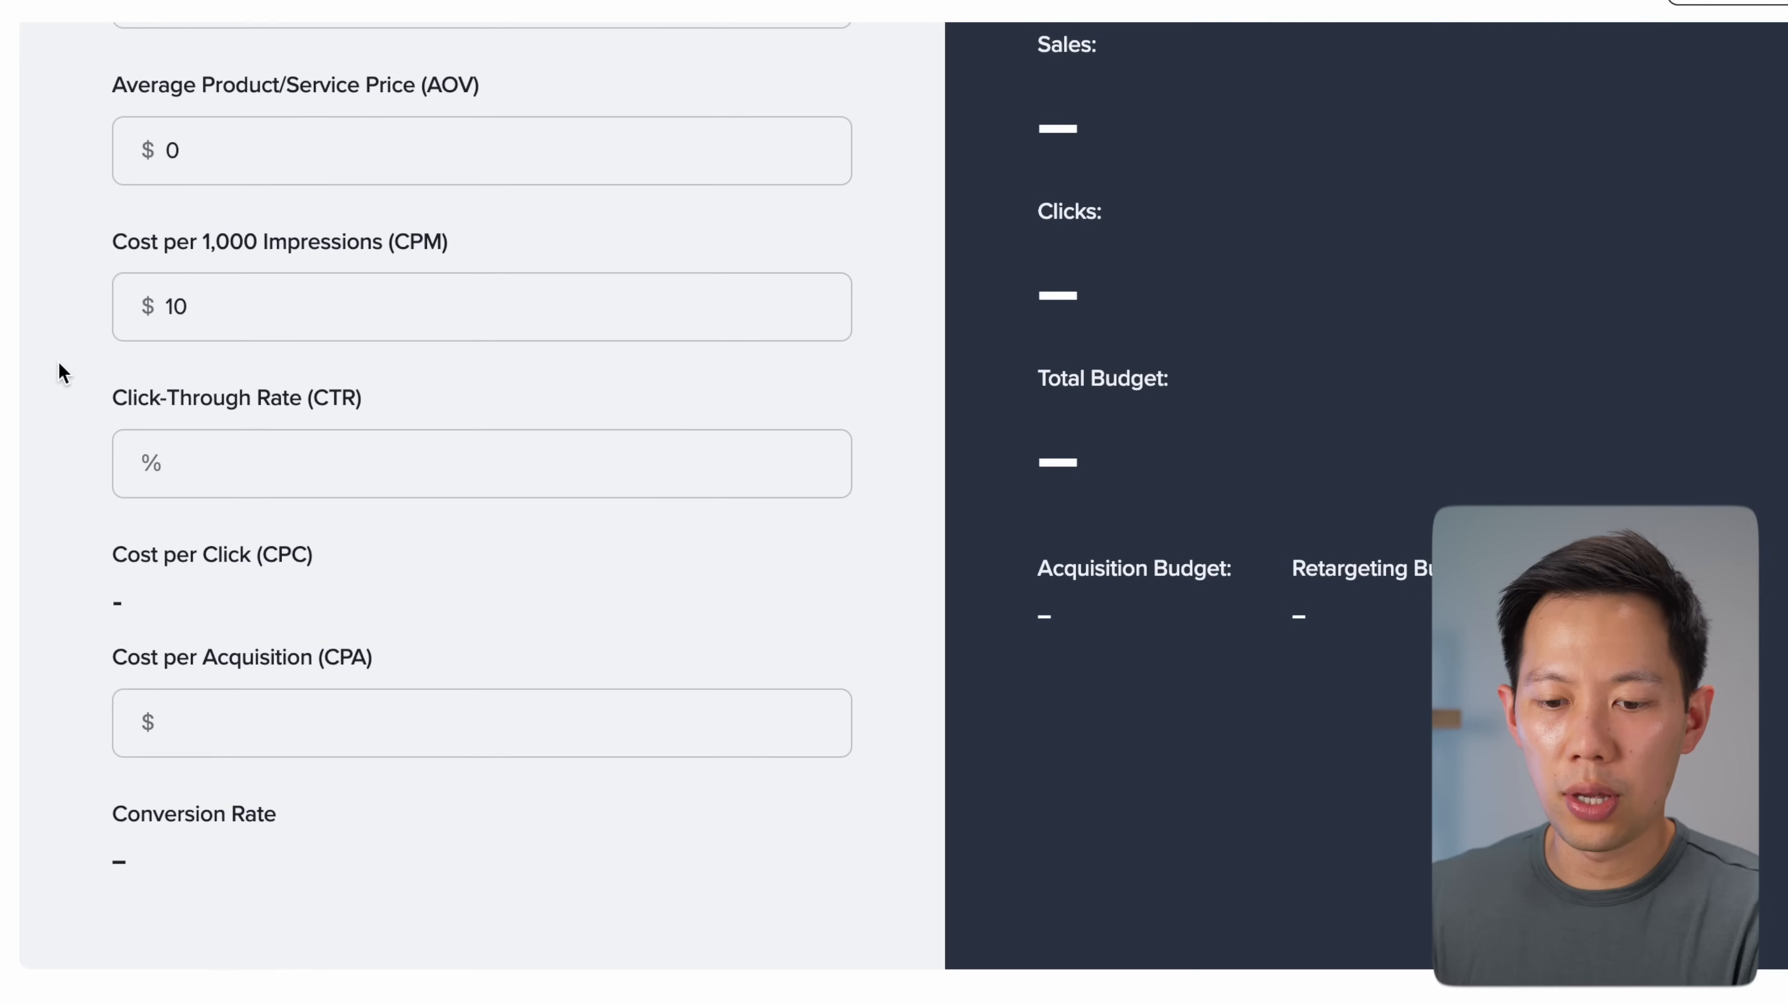
Set CTR to 4% and CPA to $13, giving $0.25 CPC and 1.92% conversion rate
left_click(200, 426)
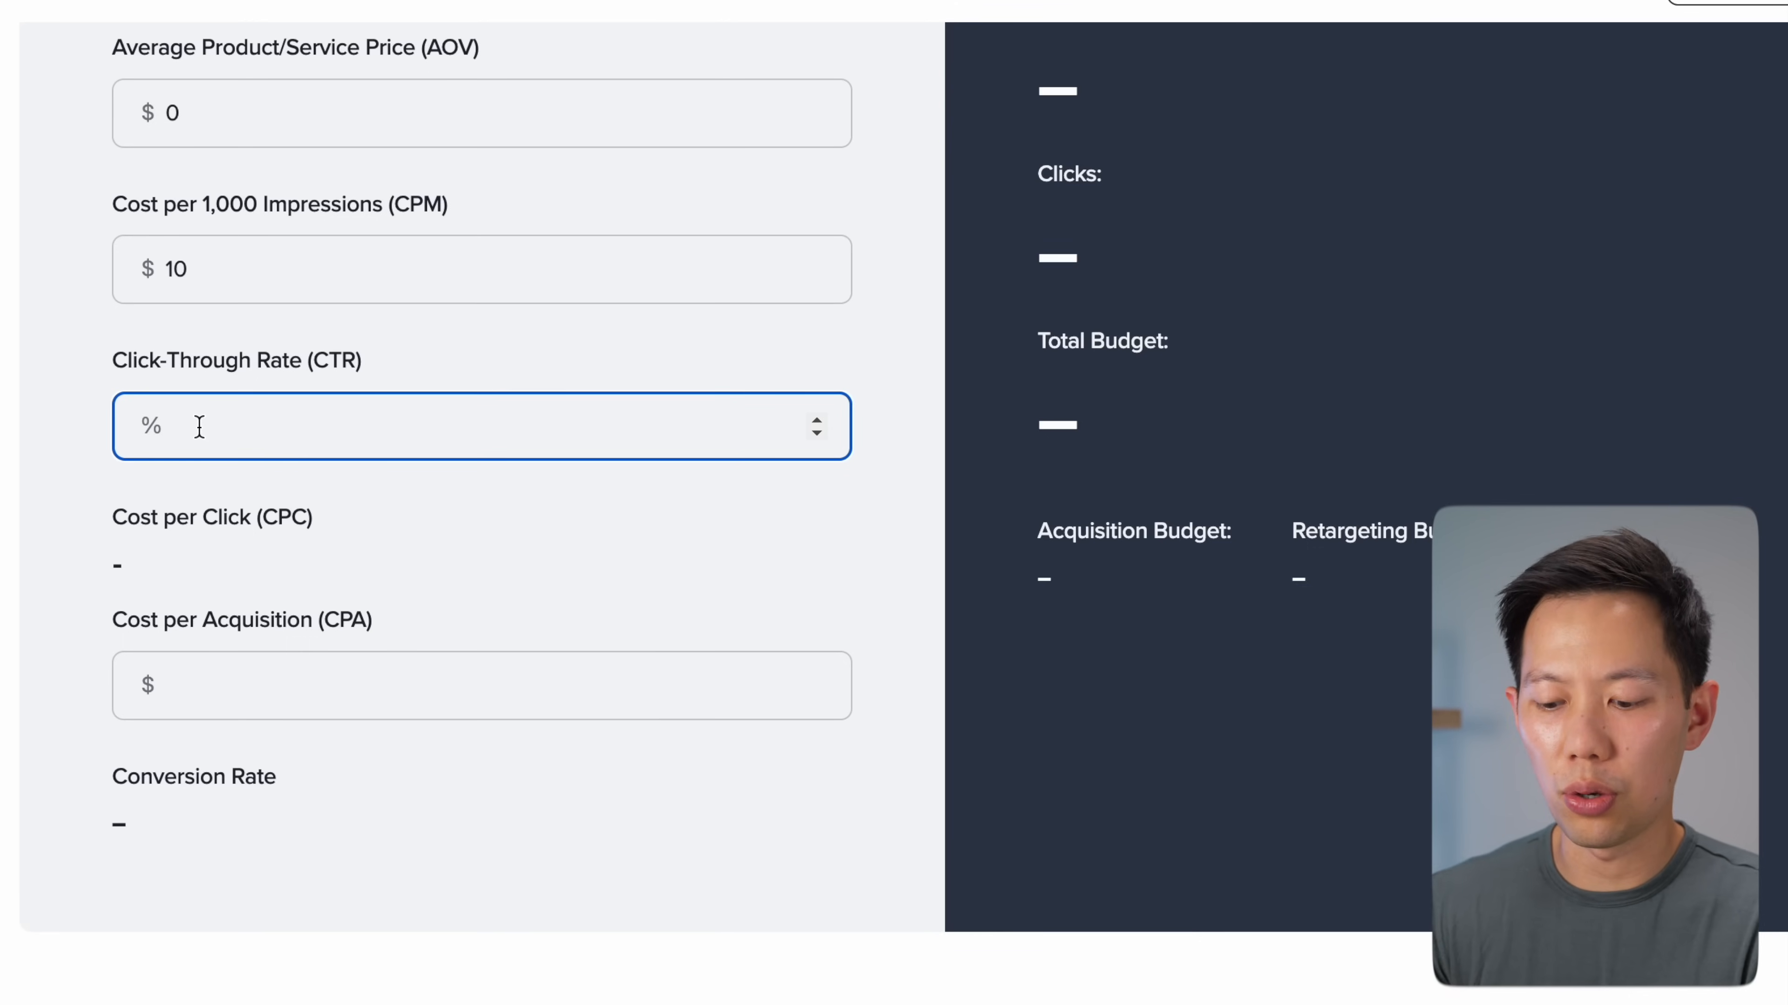
left_click(34, 396)
scroll(30, 381, "down", 4)
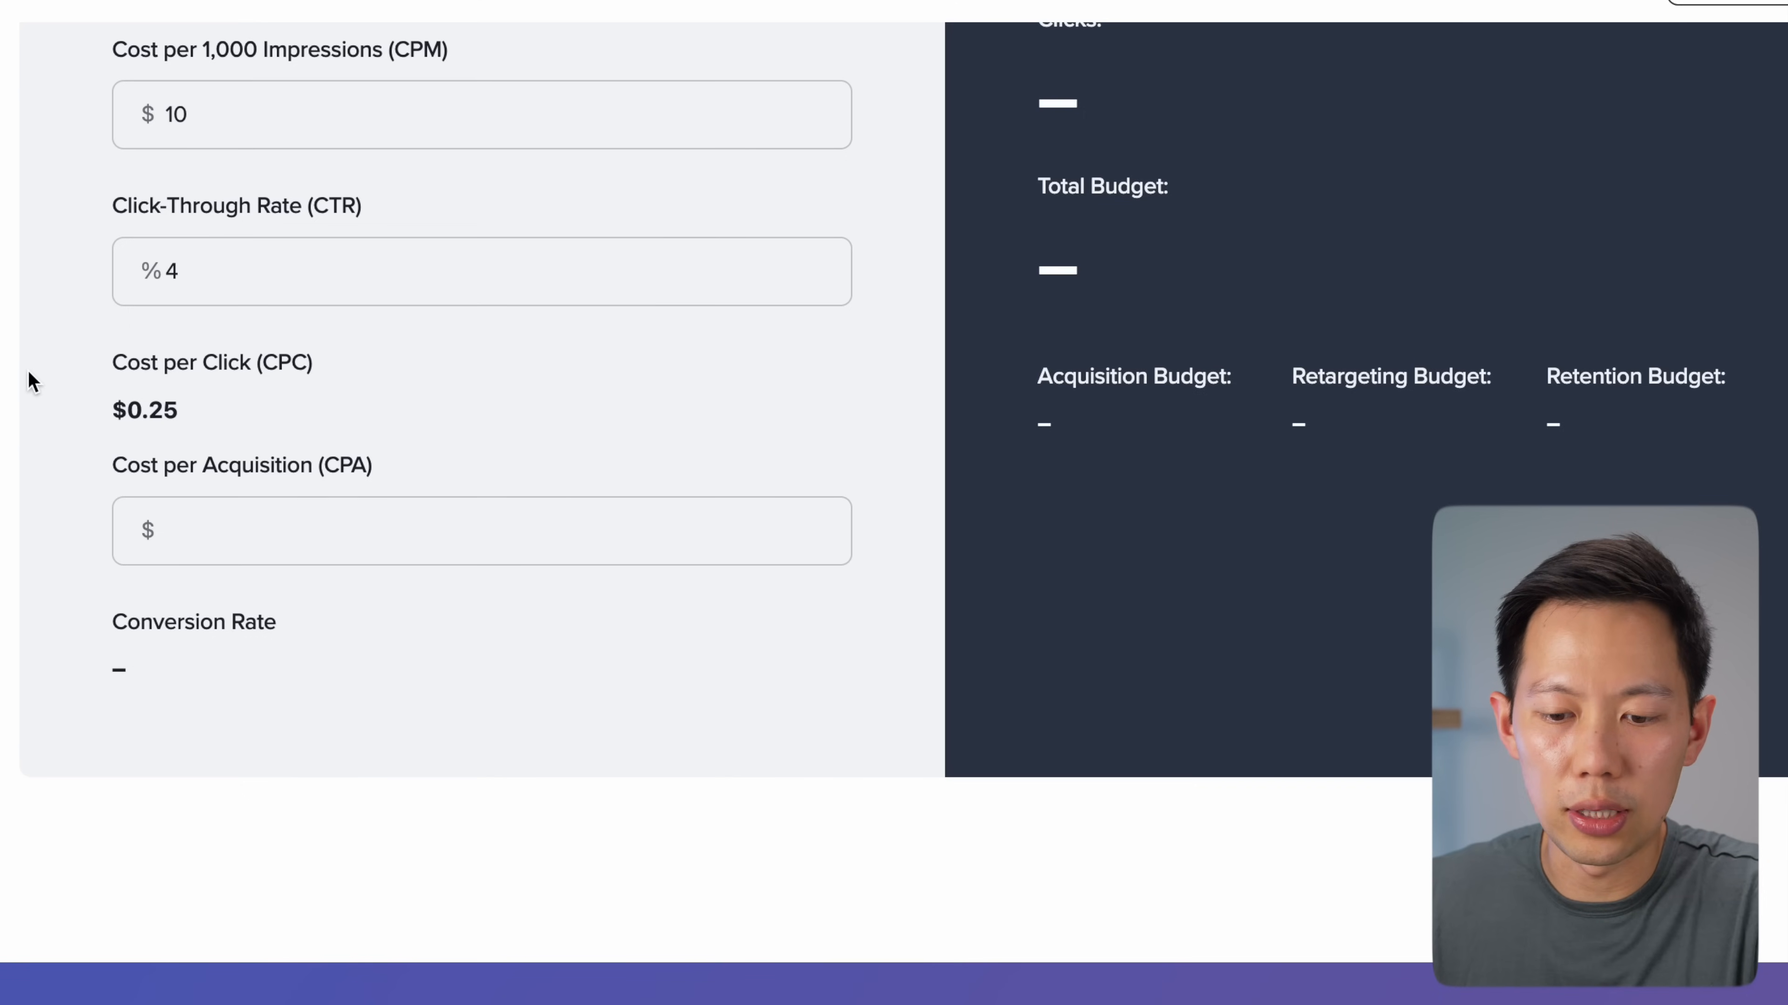
left_click(208, 531)
type("13")
scroll(219, 521, "up", 2)
left_click(250, 513)
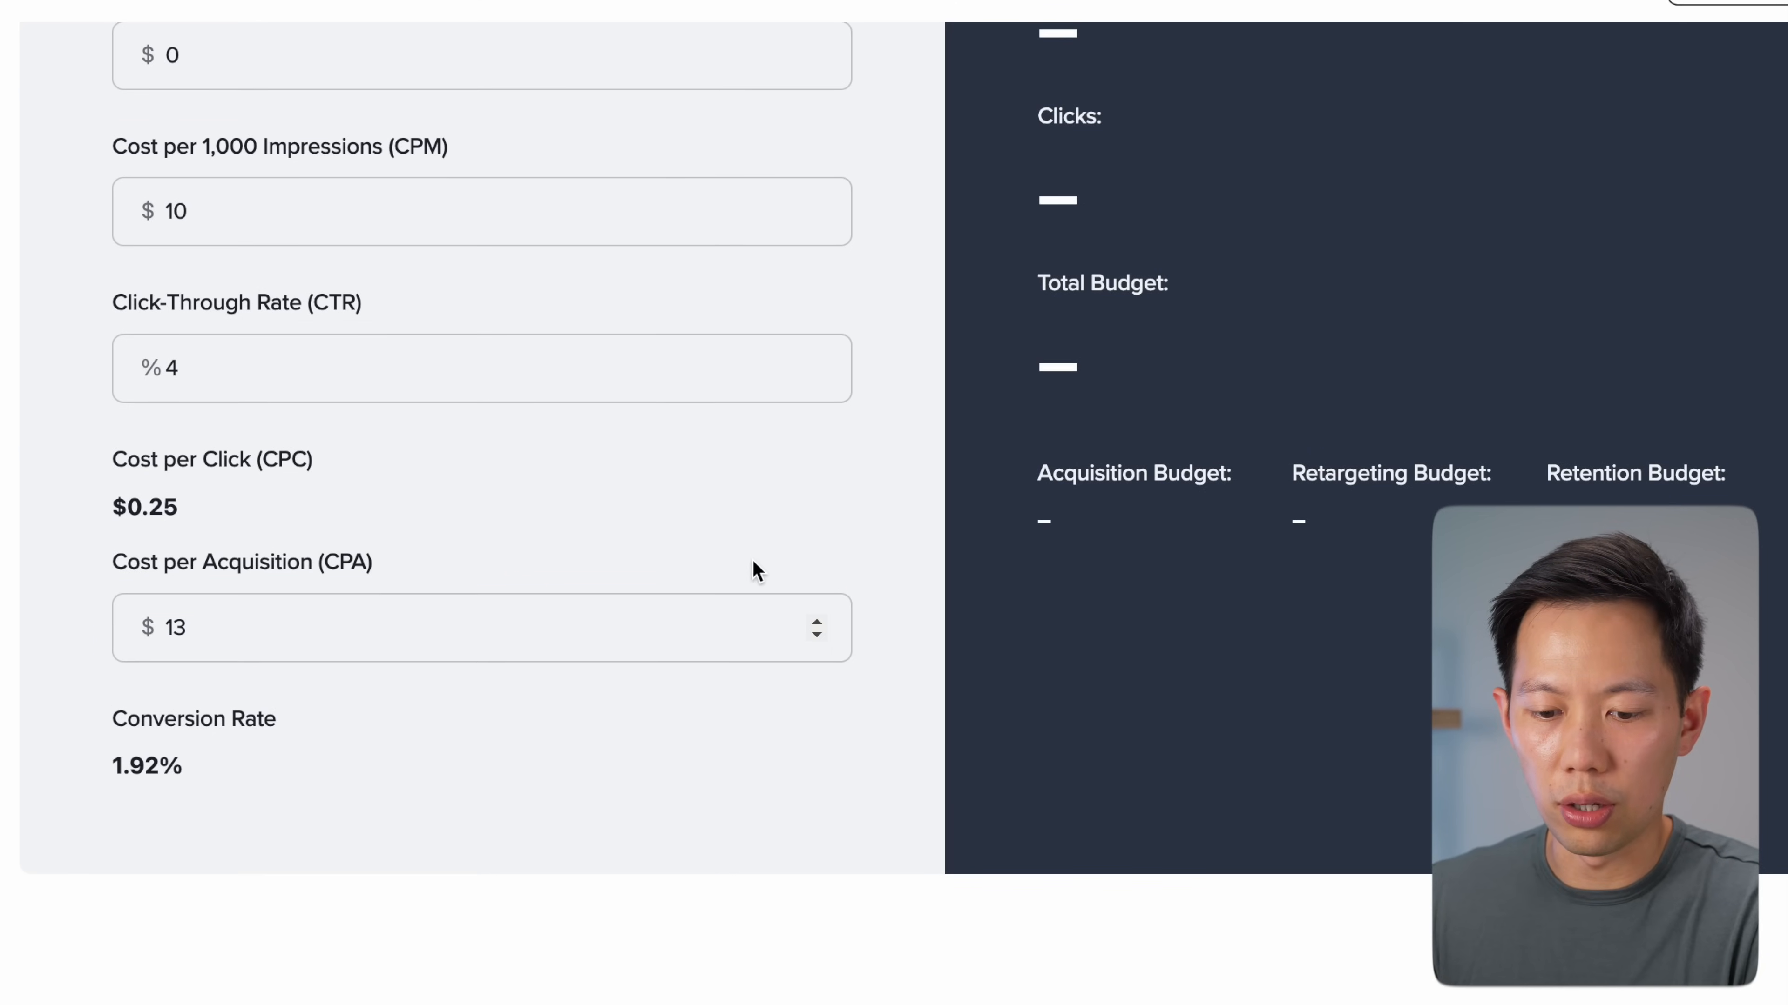
scroll(753, 561, "down", 2)
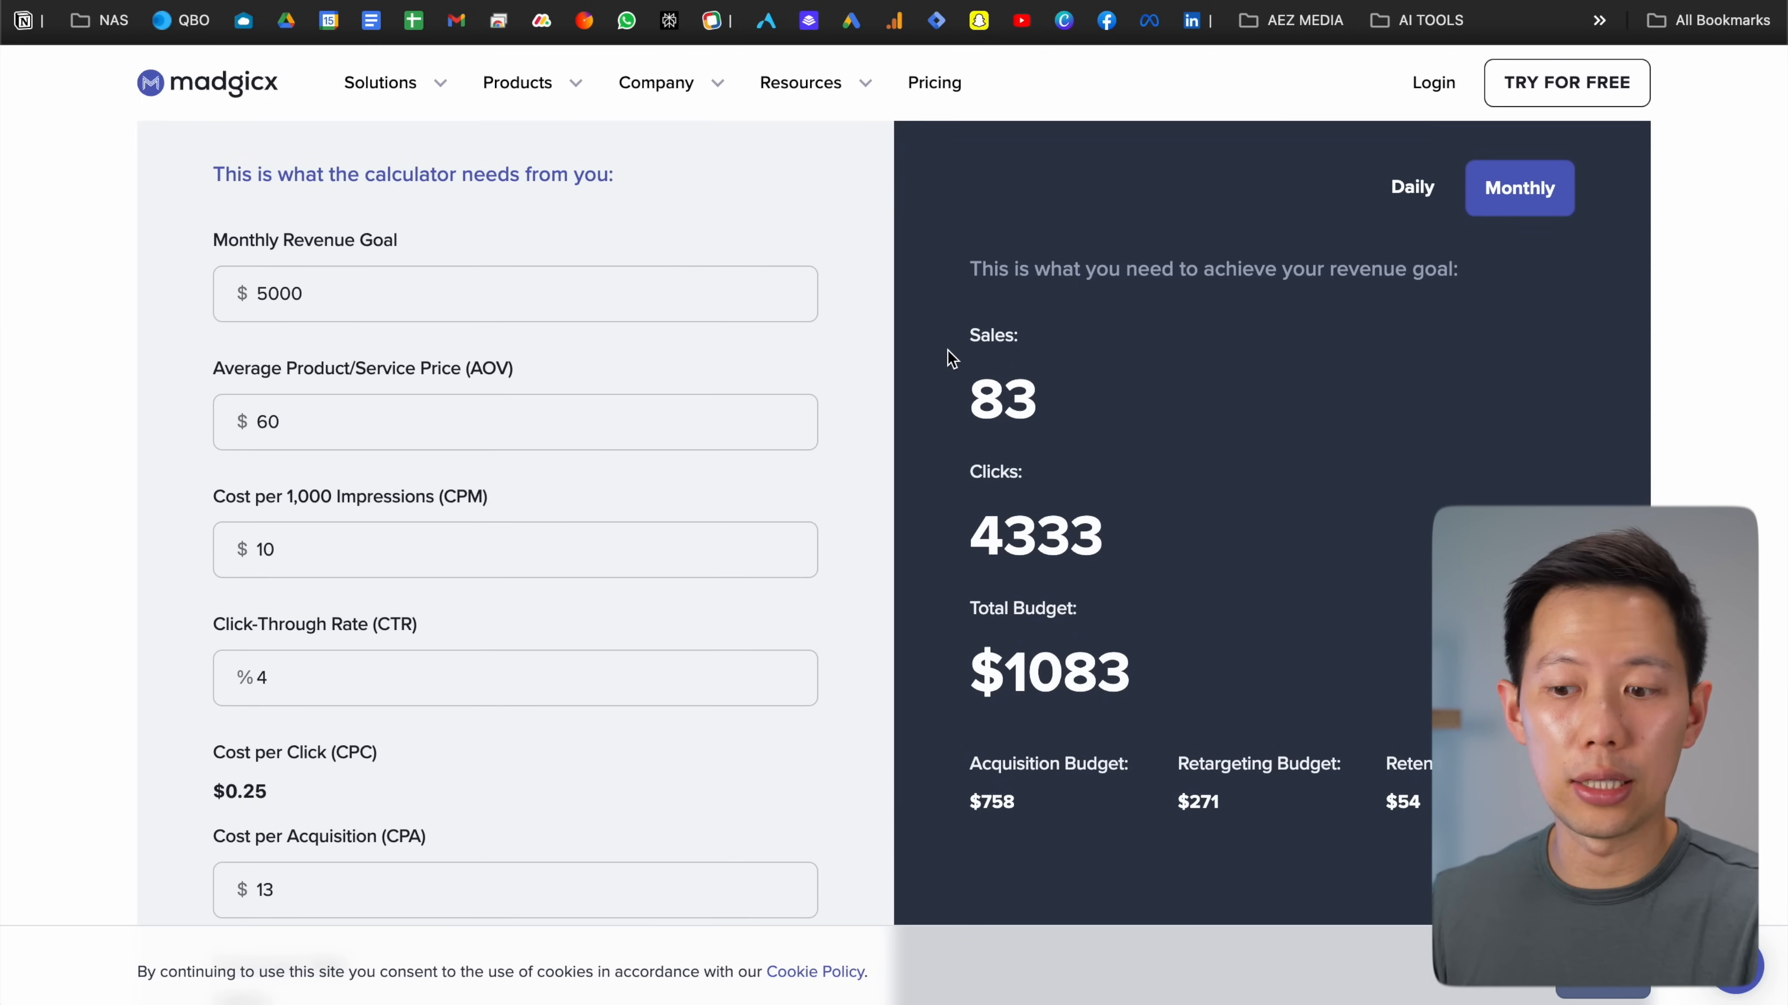
left_click_drag(957, 385, 1027, 391)
left_click(1027, 391)
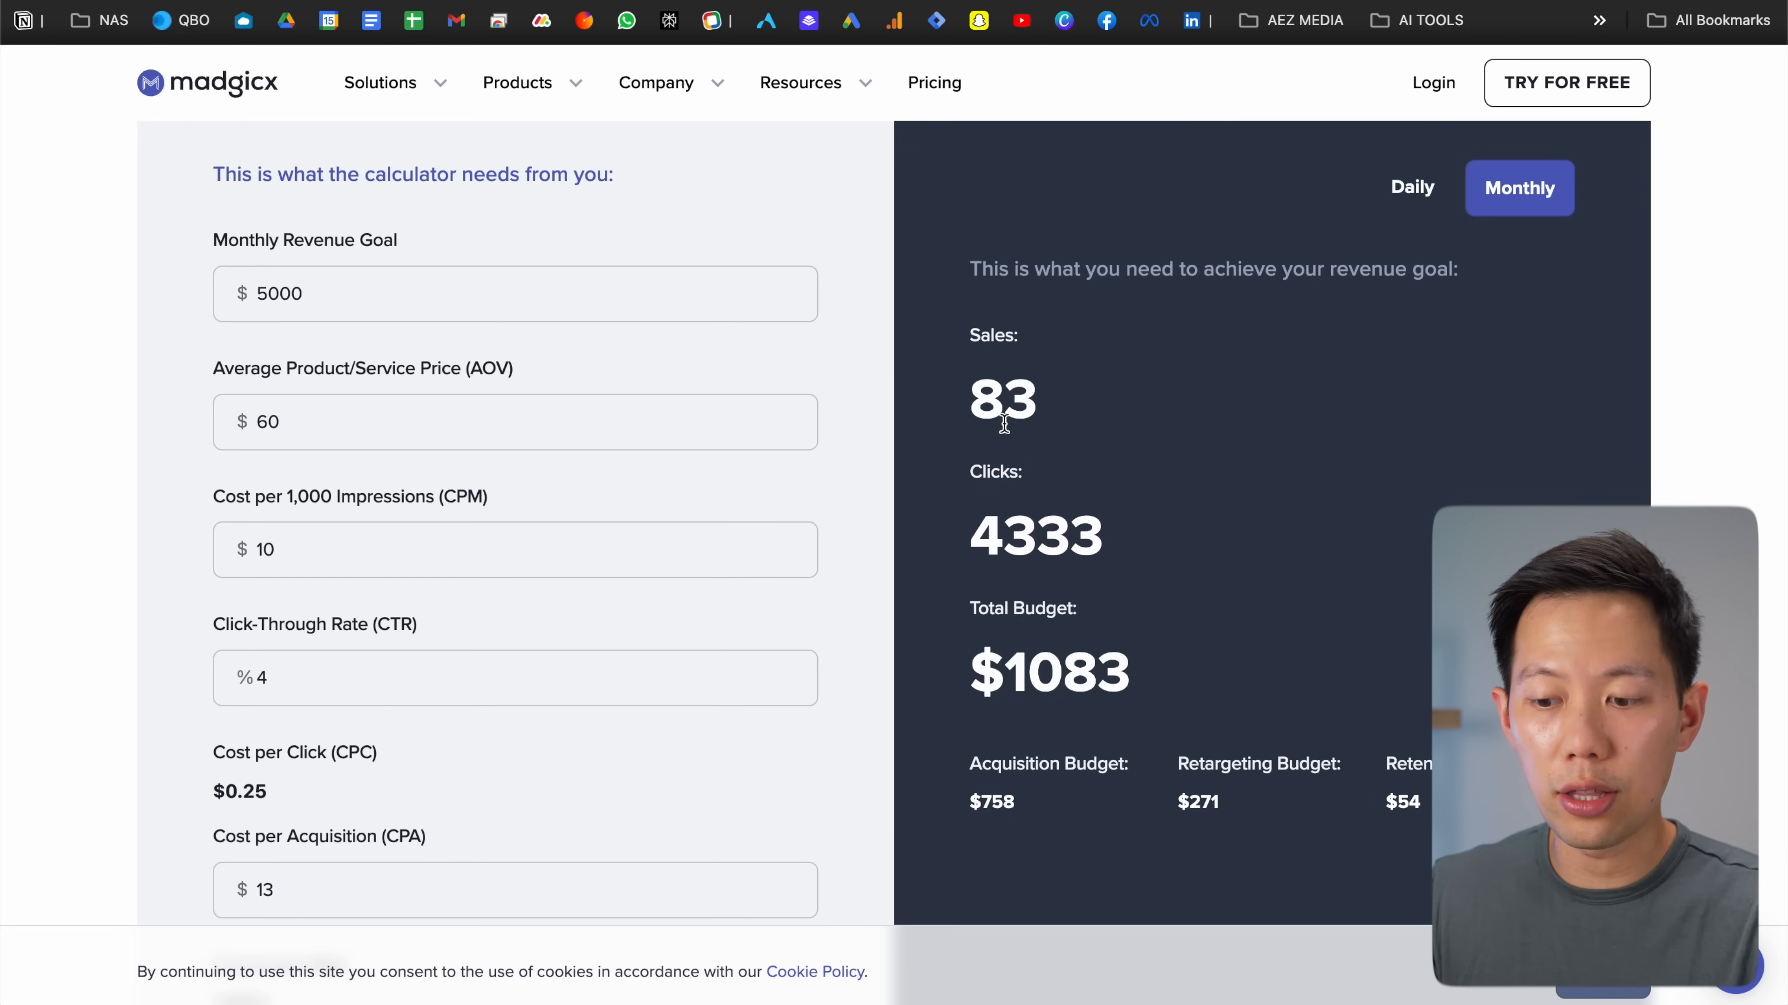
scroll(1004, 423, "down", 3)
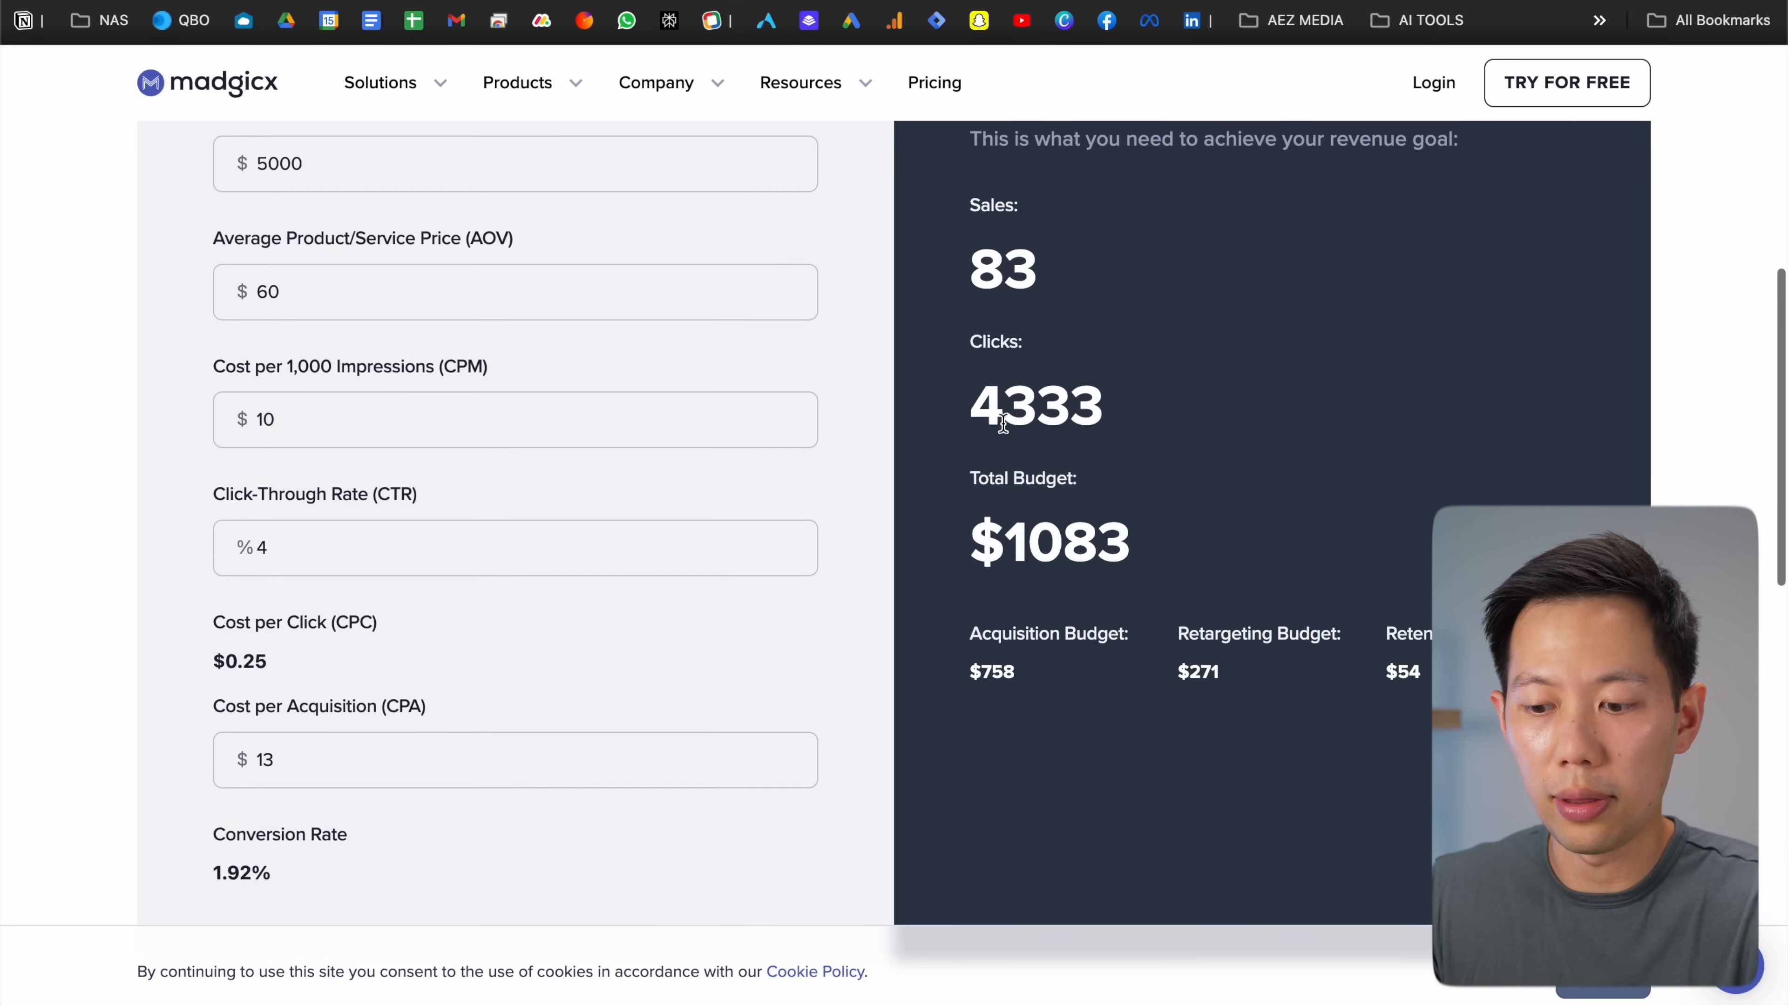
scroll(1002, 422, "up", 3)
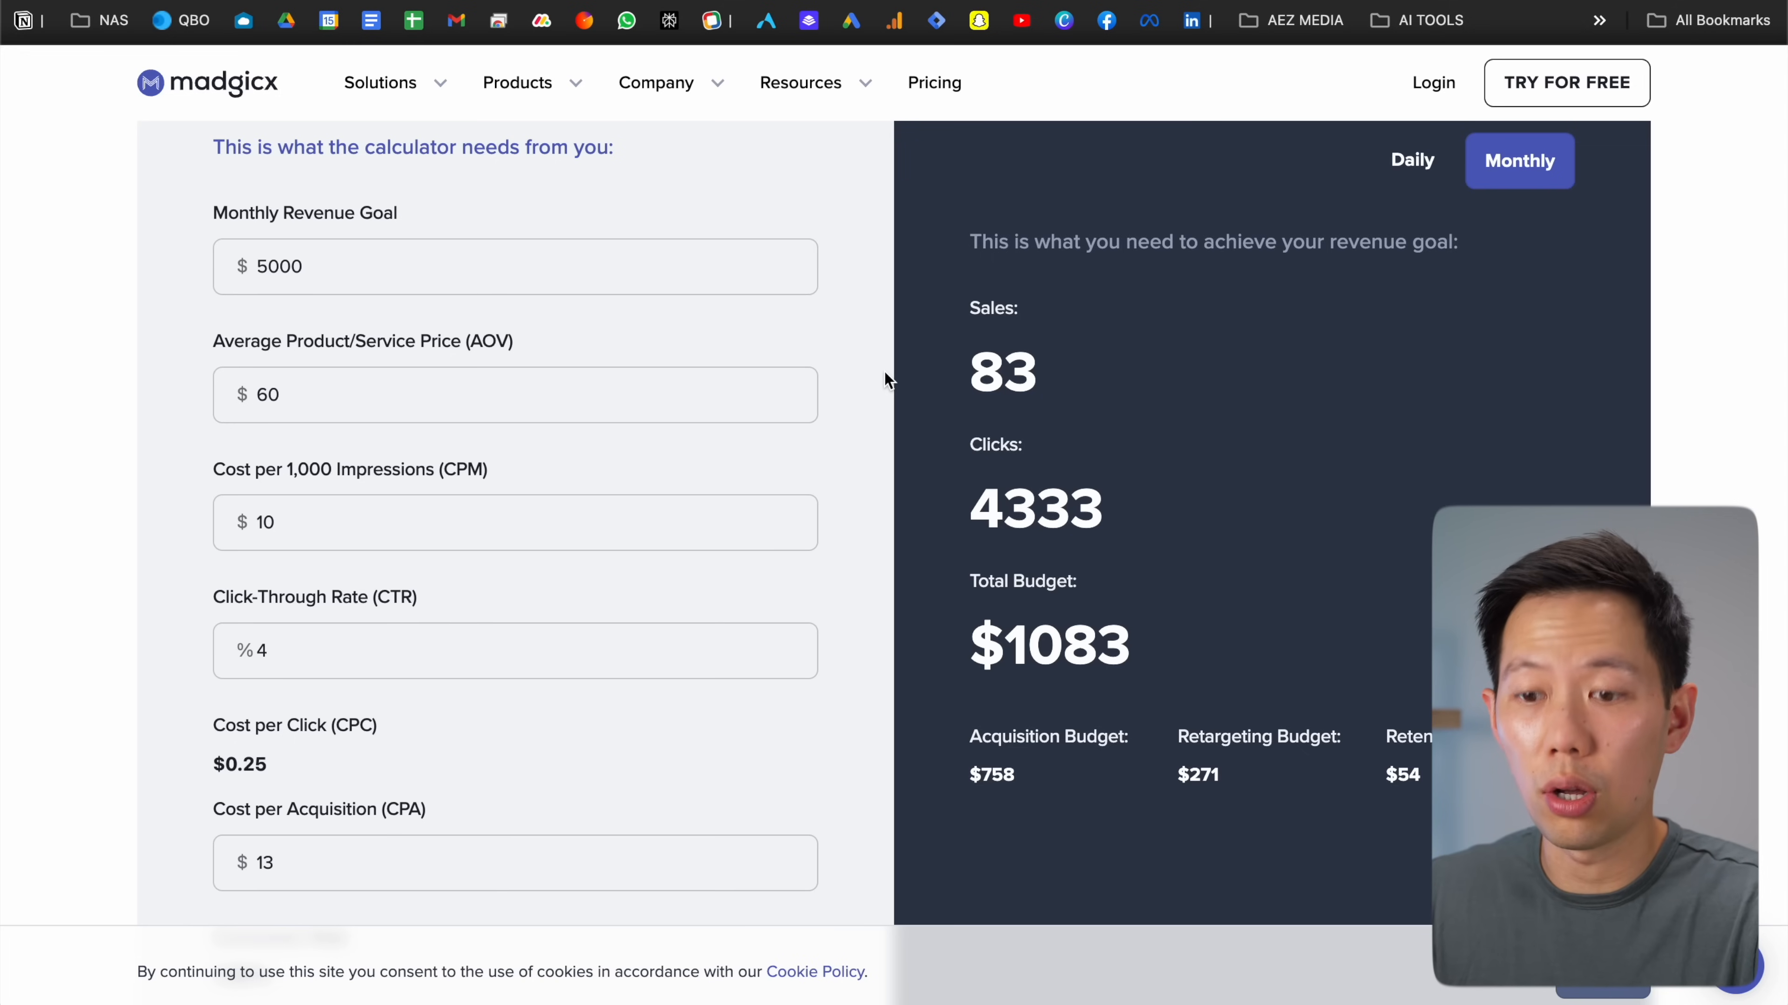
scroll(884, 380, "down", 1)
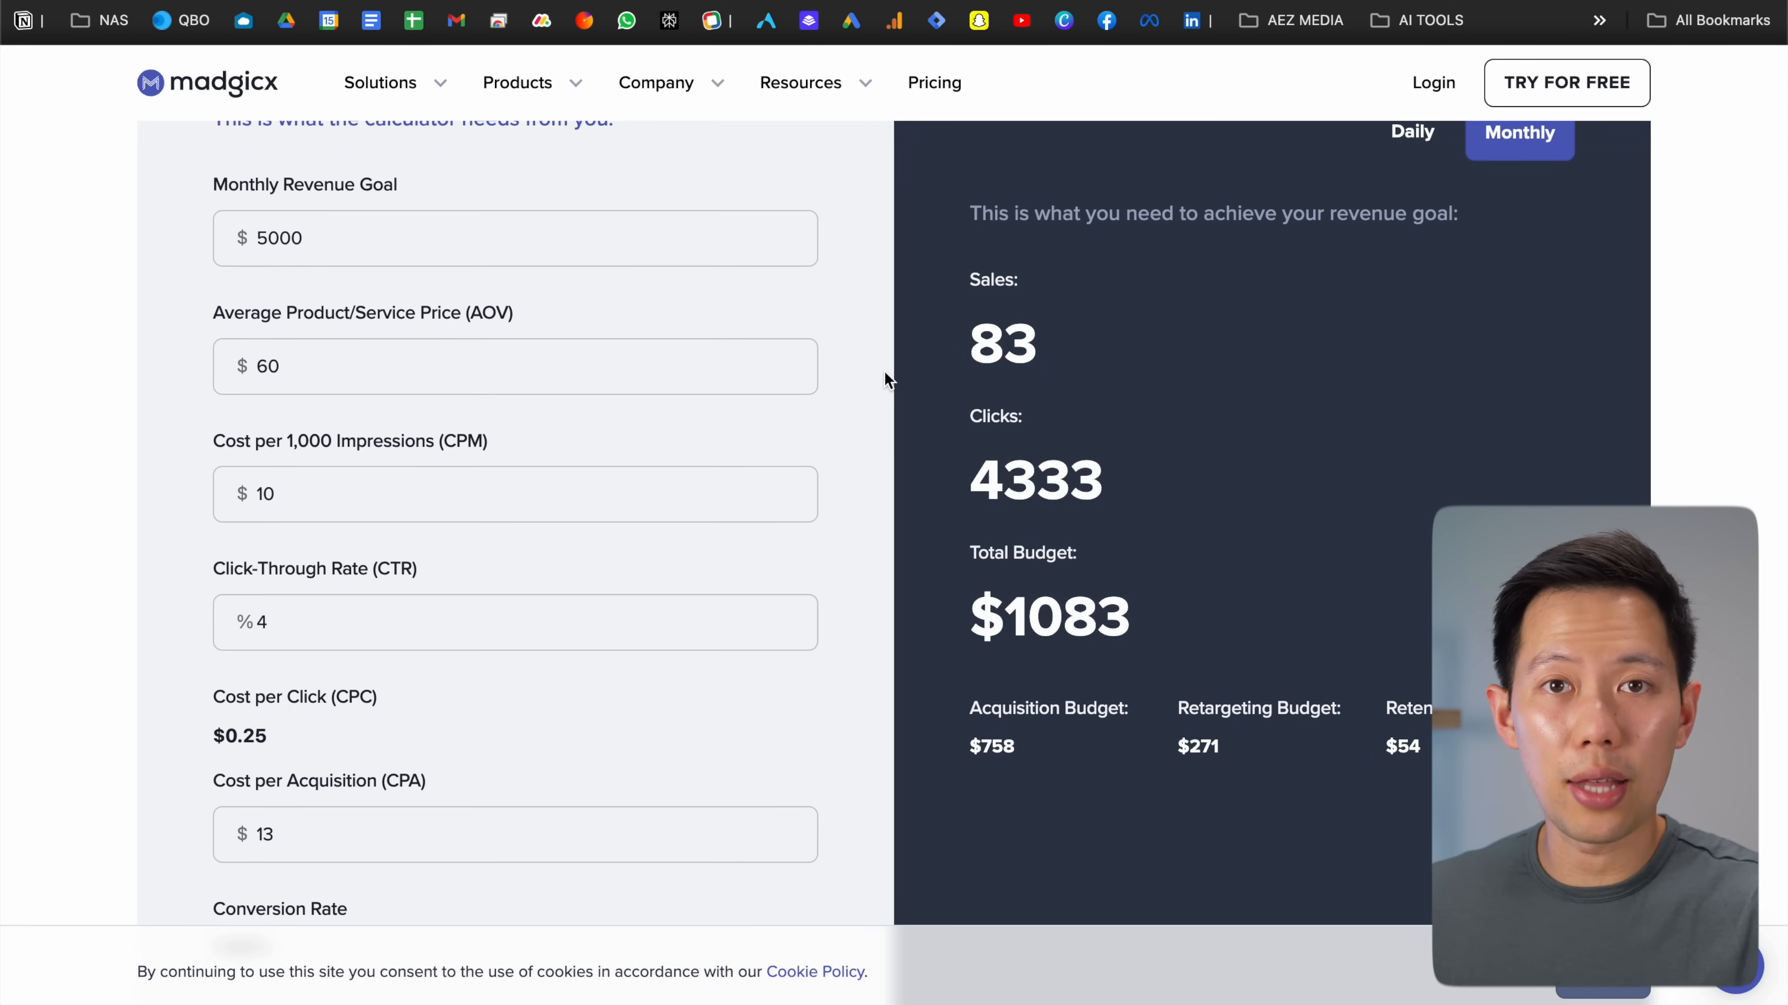
scroll(885, 373, "up", 1)
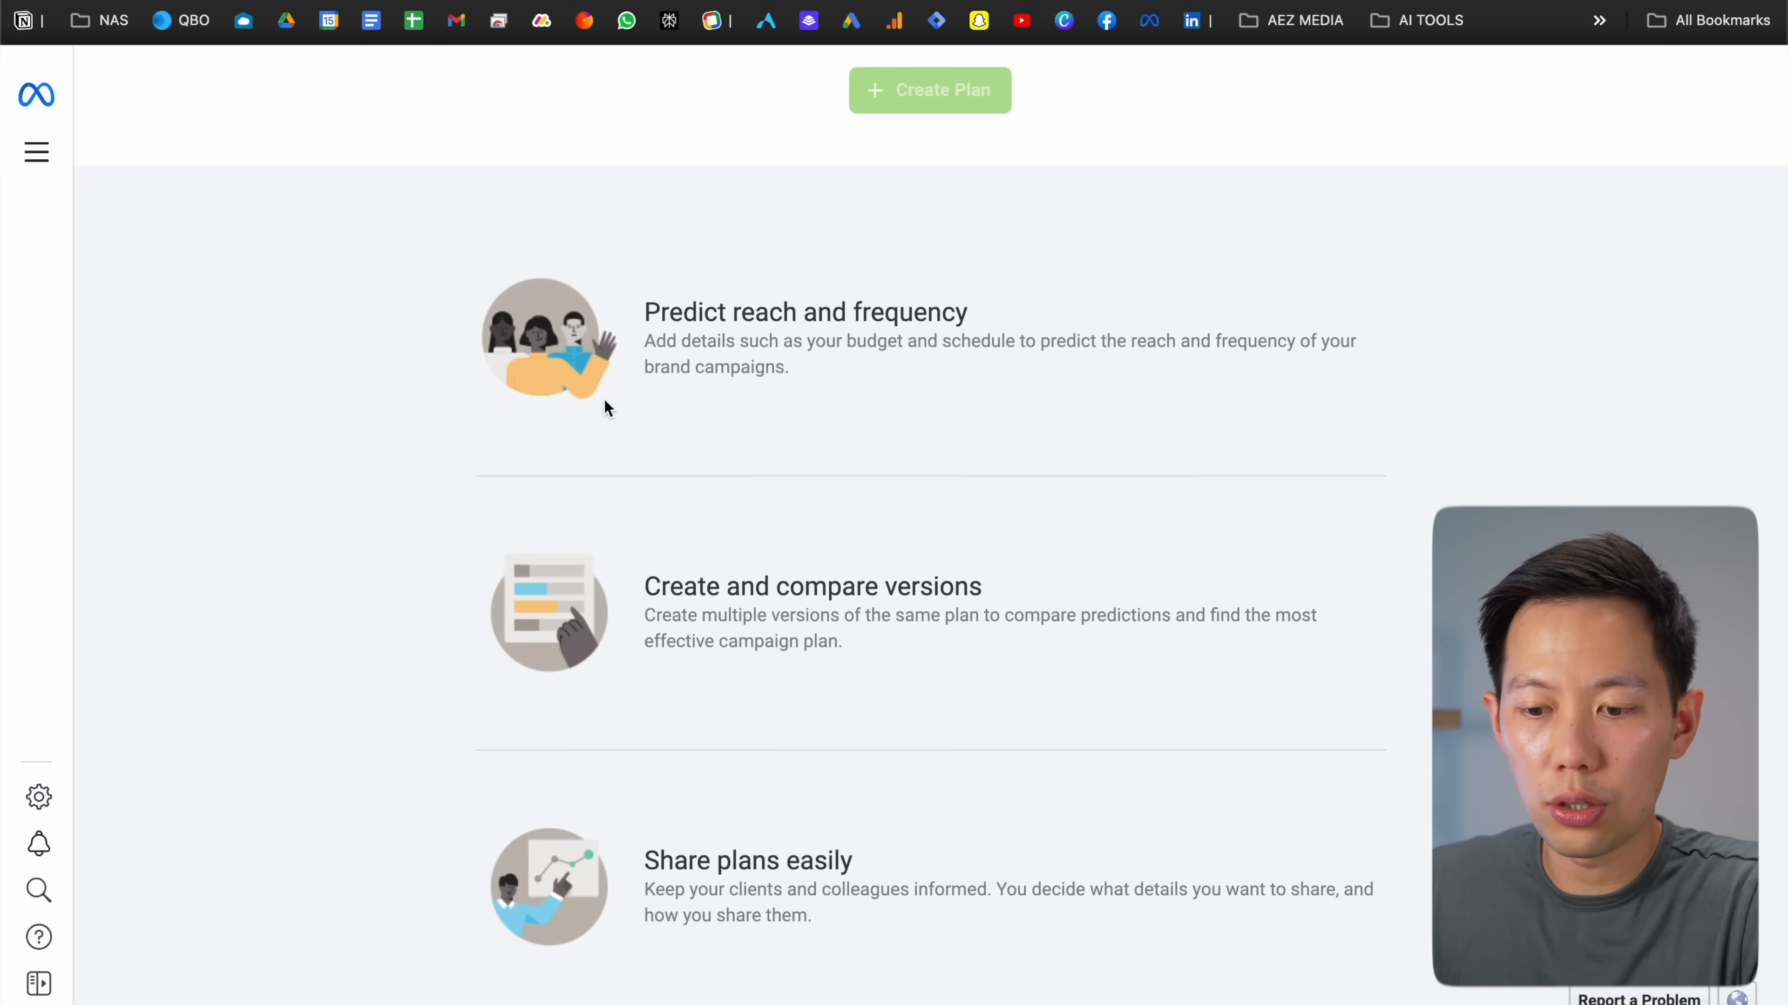
scroll(605, 400, "down", 1)
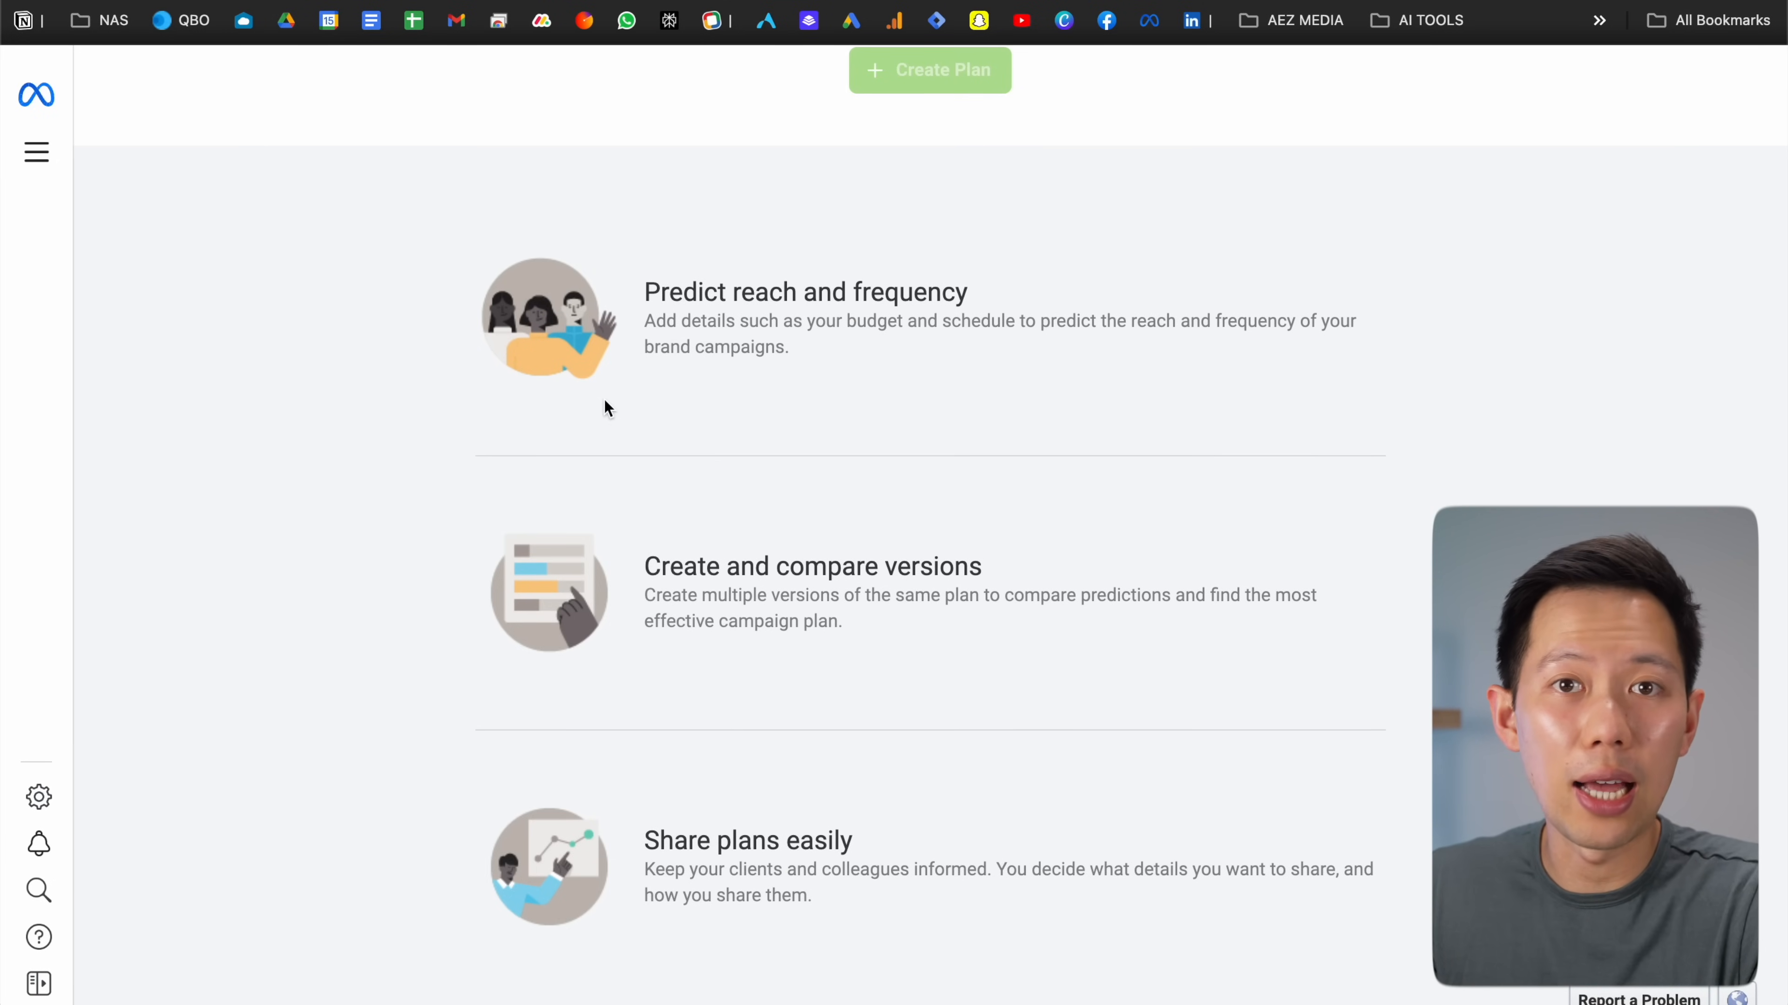
scroll(605, 400, "down", 1)
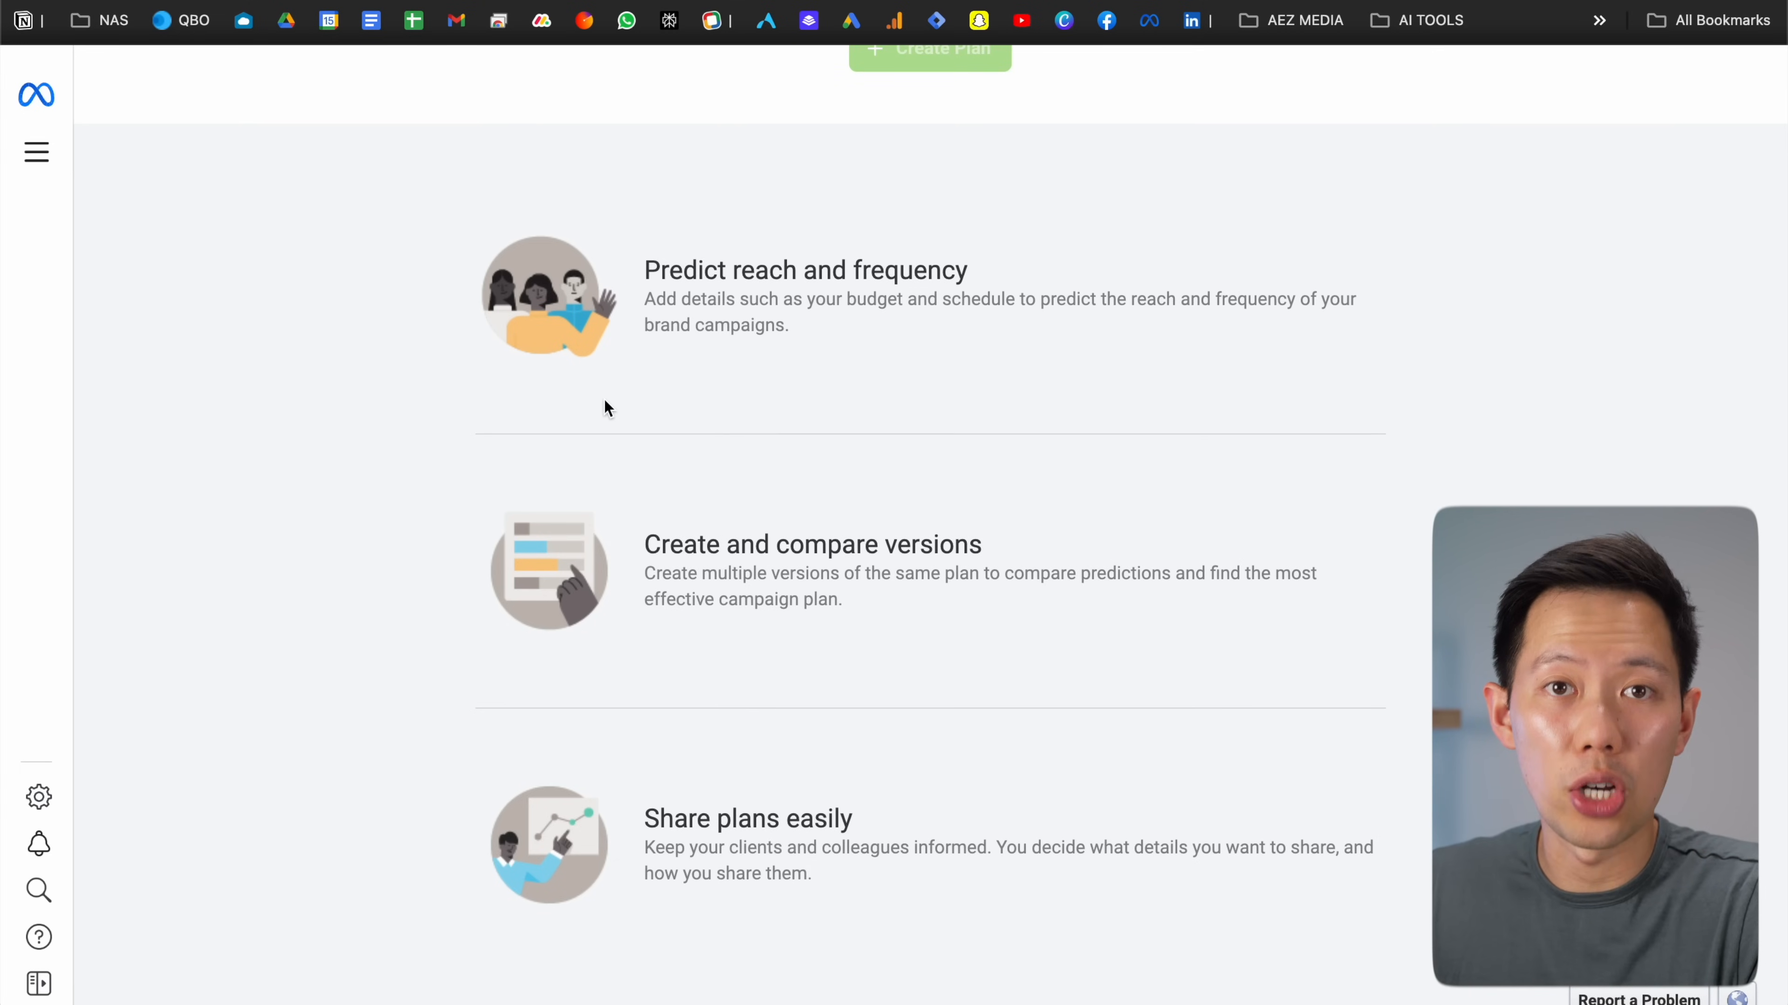
scroll(450, 326, "up", 10)
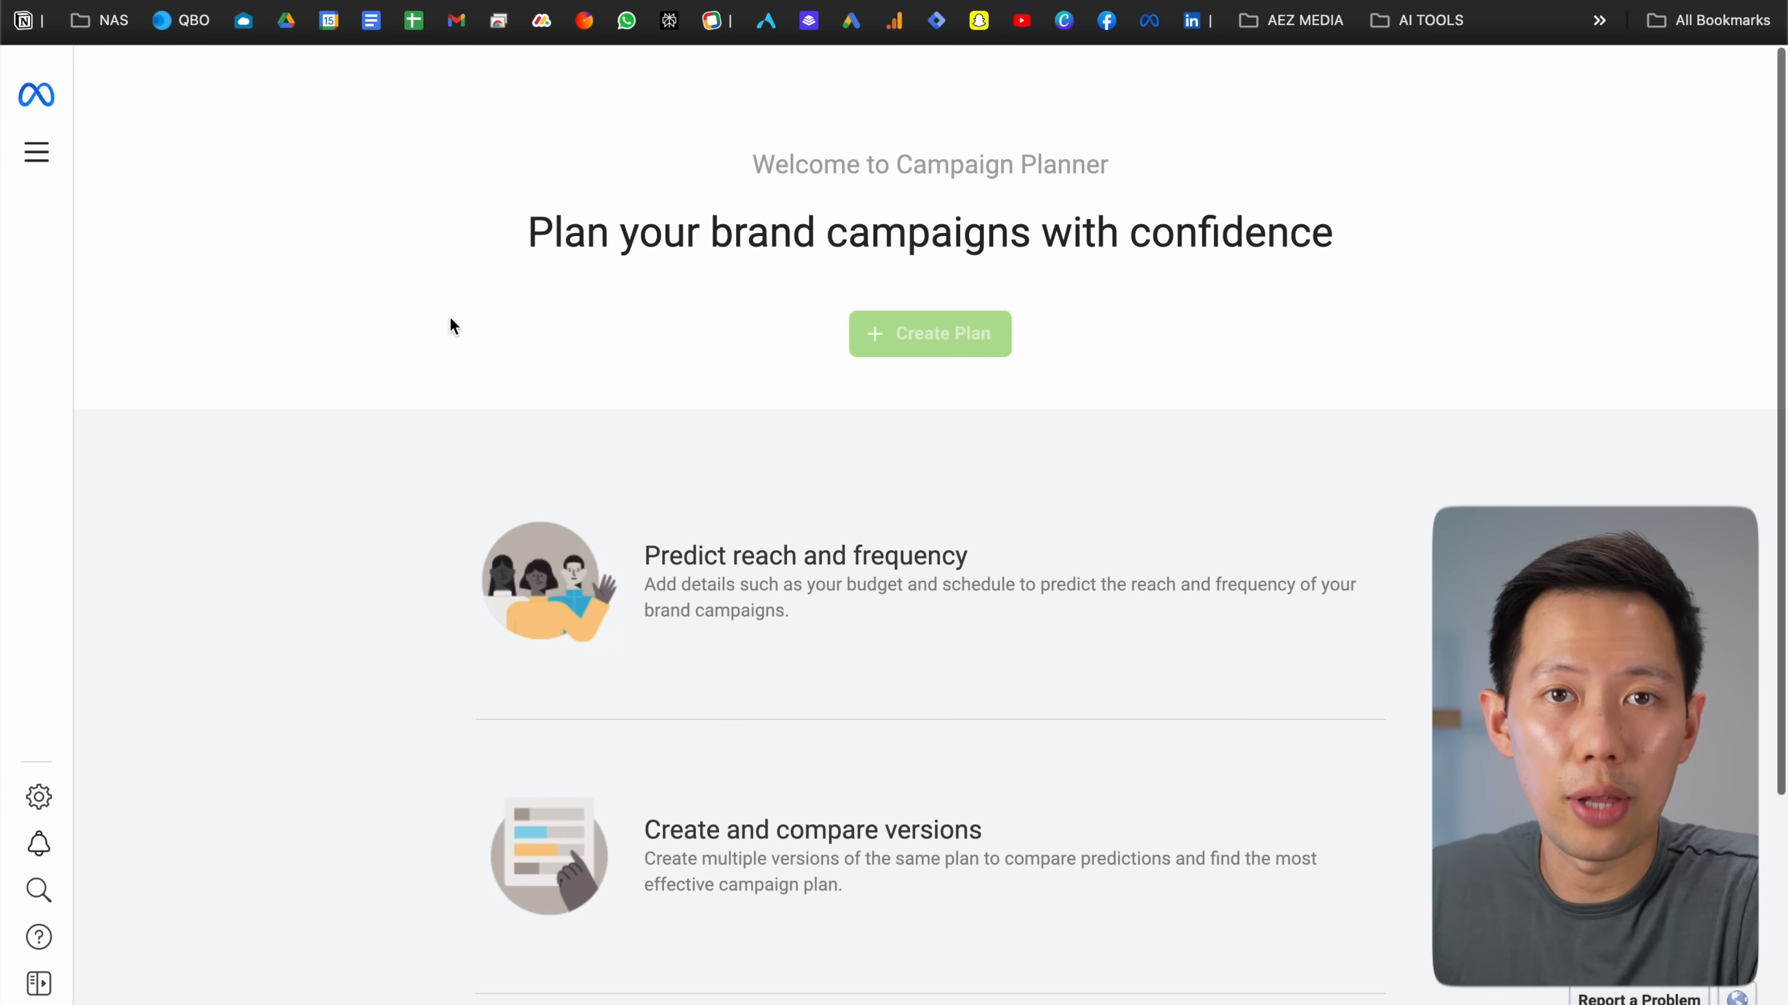
left_click(37, 151)
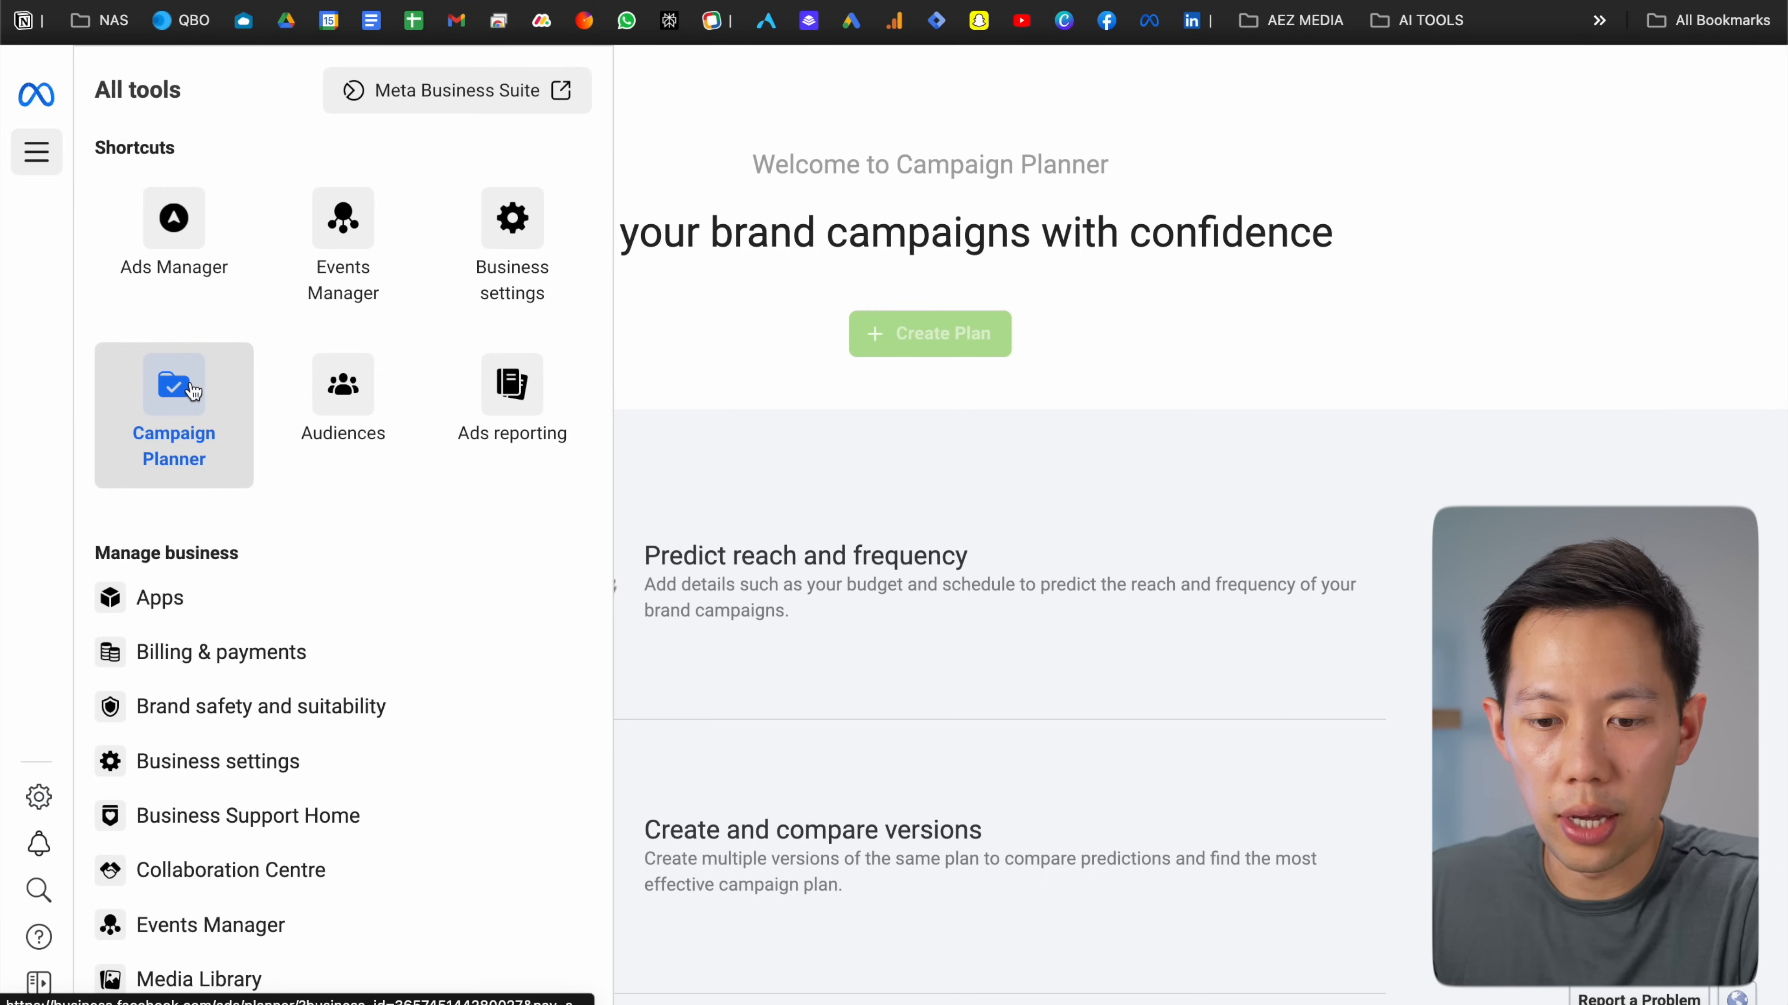
scroll(195, 391, "down", 1)
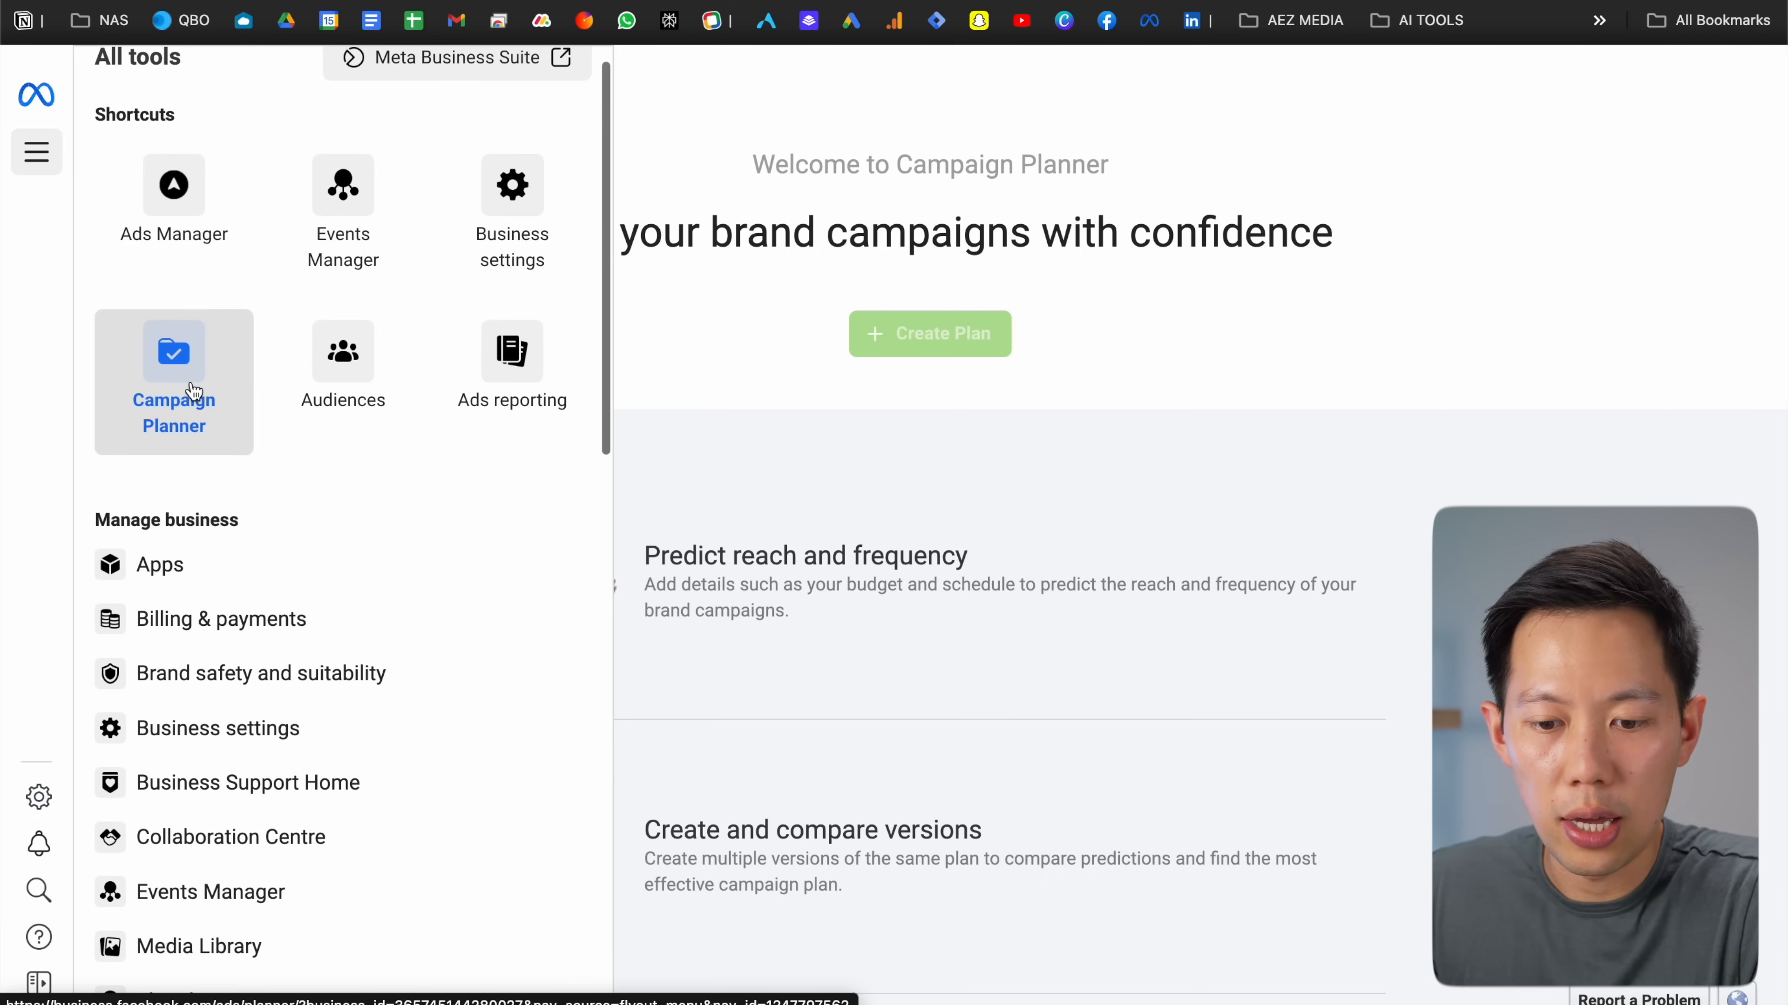
scroll(194, 392, "up", 1)
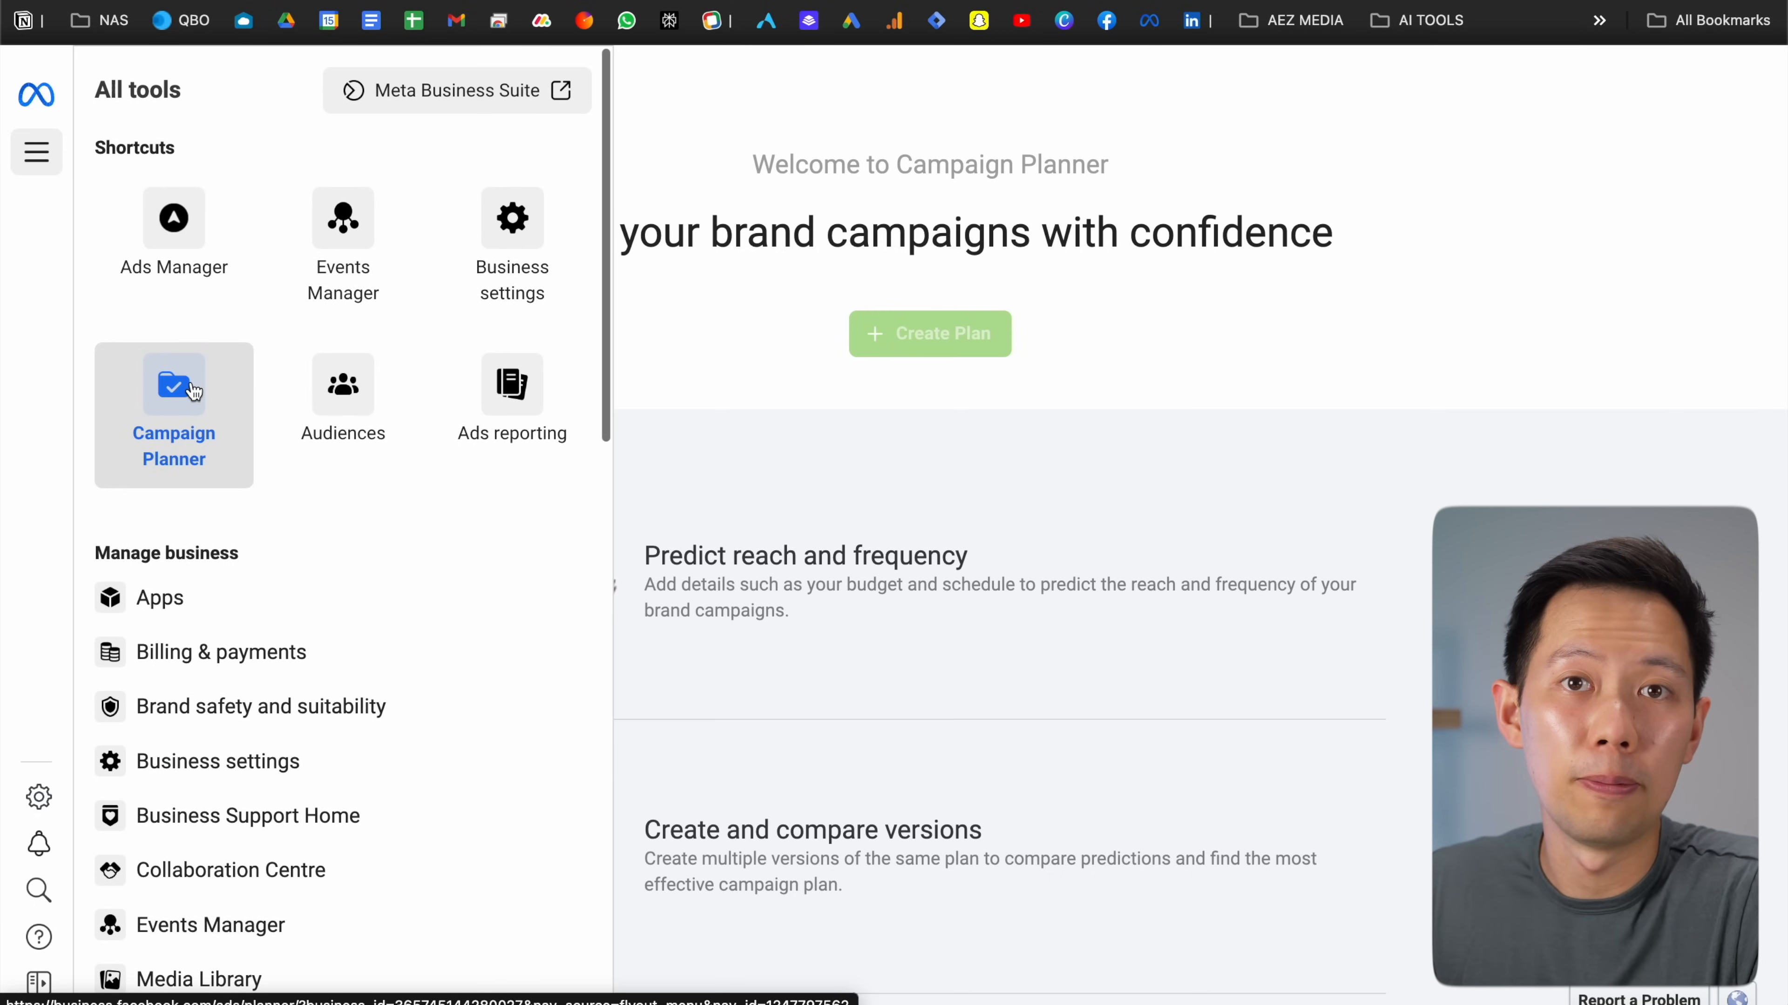
left_click(1105, 423)
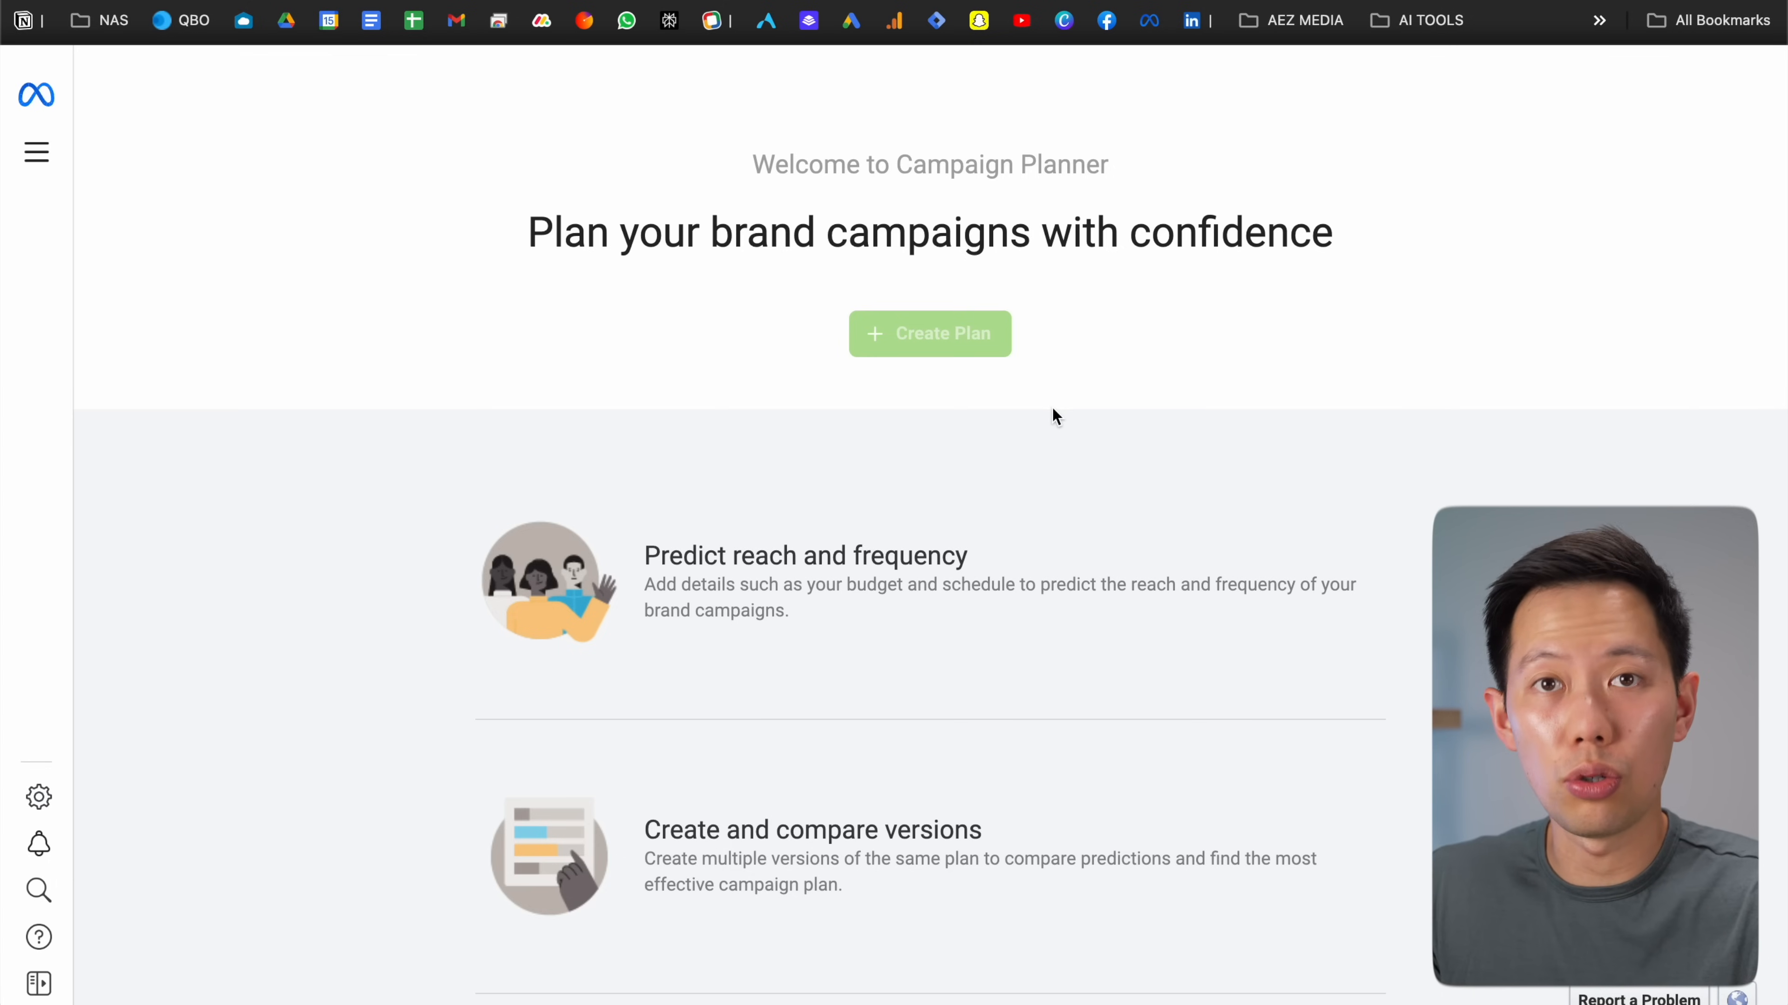
mouse_move(976, 349)
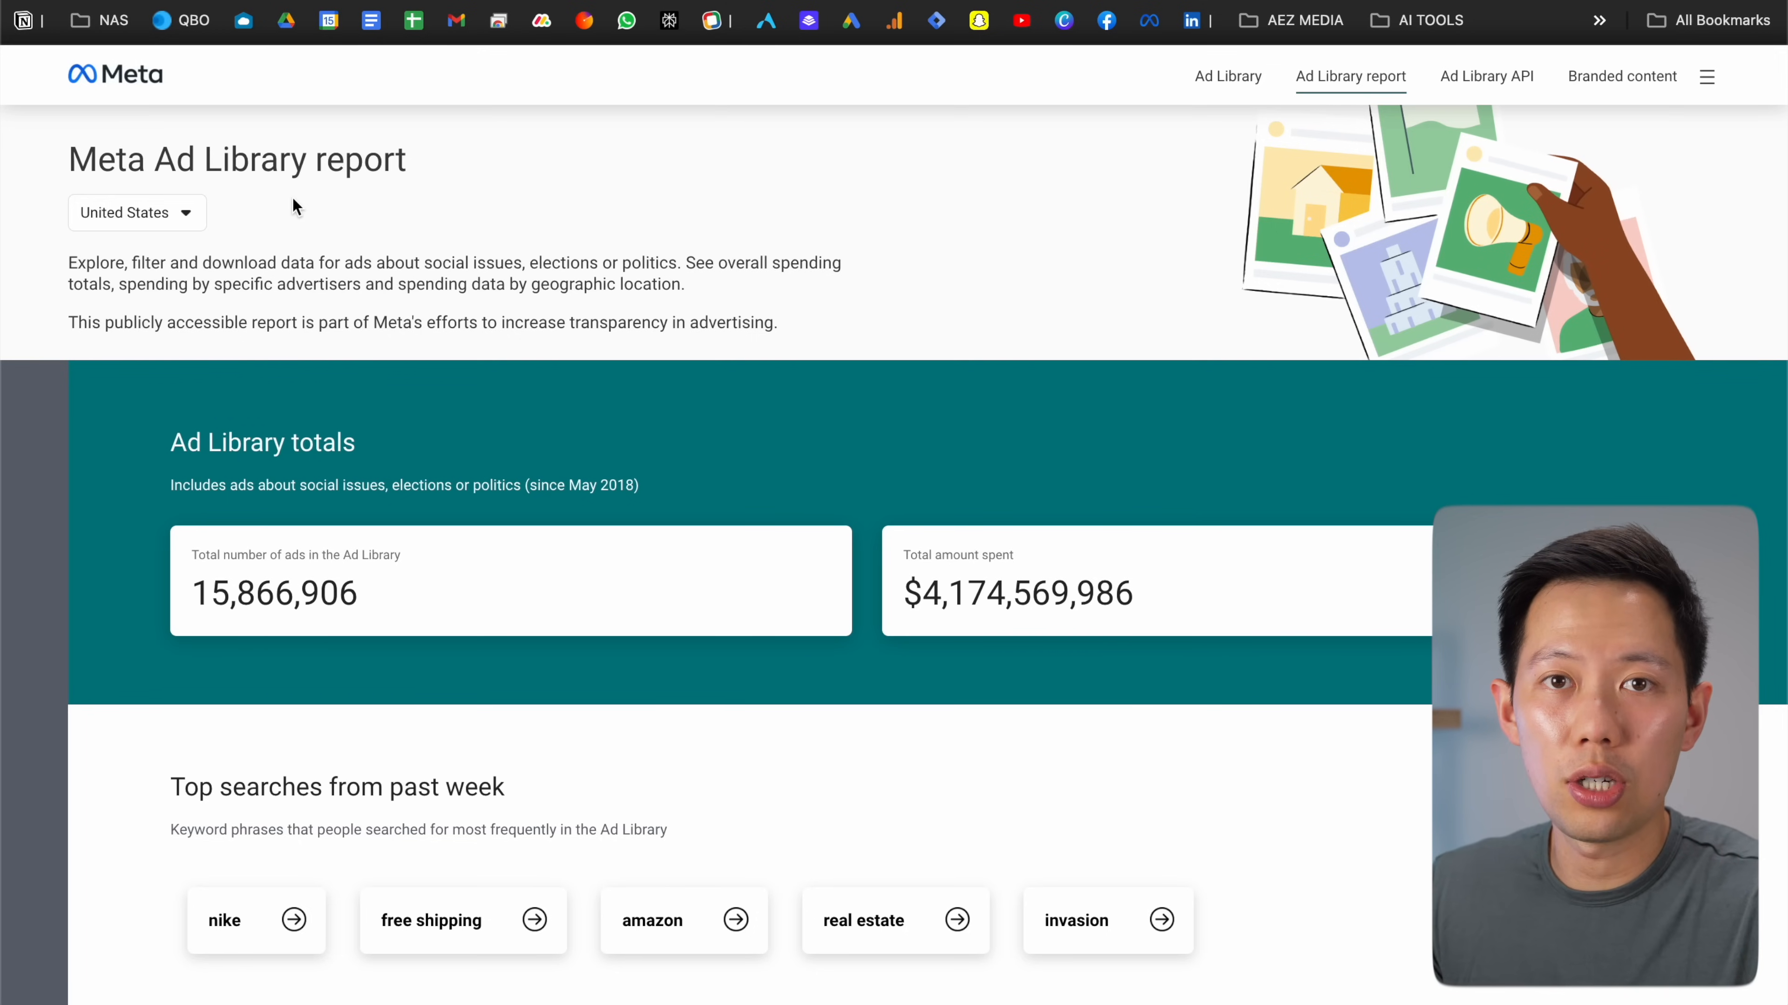
Scroll up and down through the Ad Library report
scroll(294, 206, "down", 20)
scroll(292, 204, "up", 20)
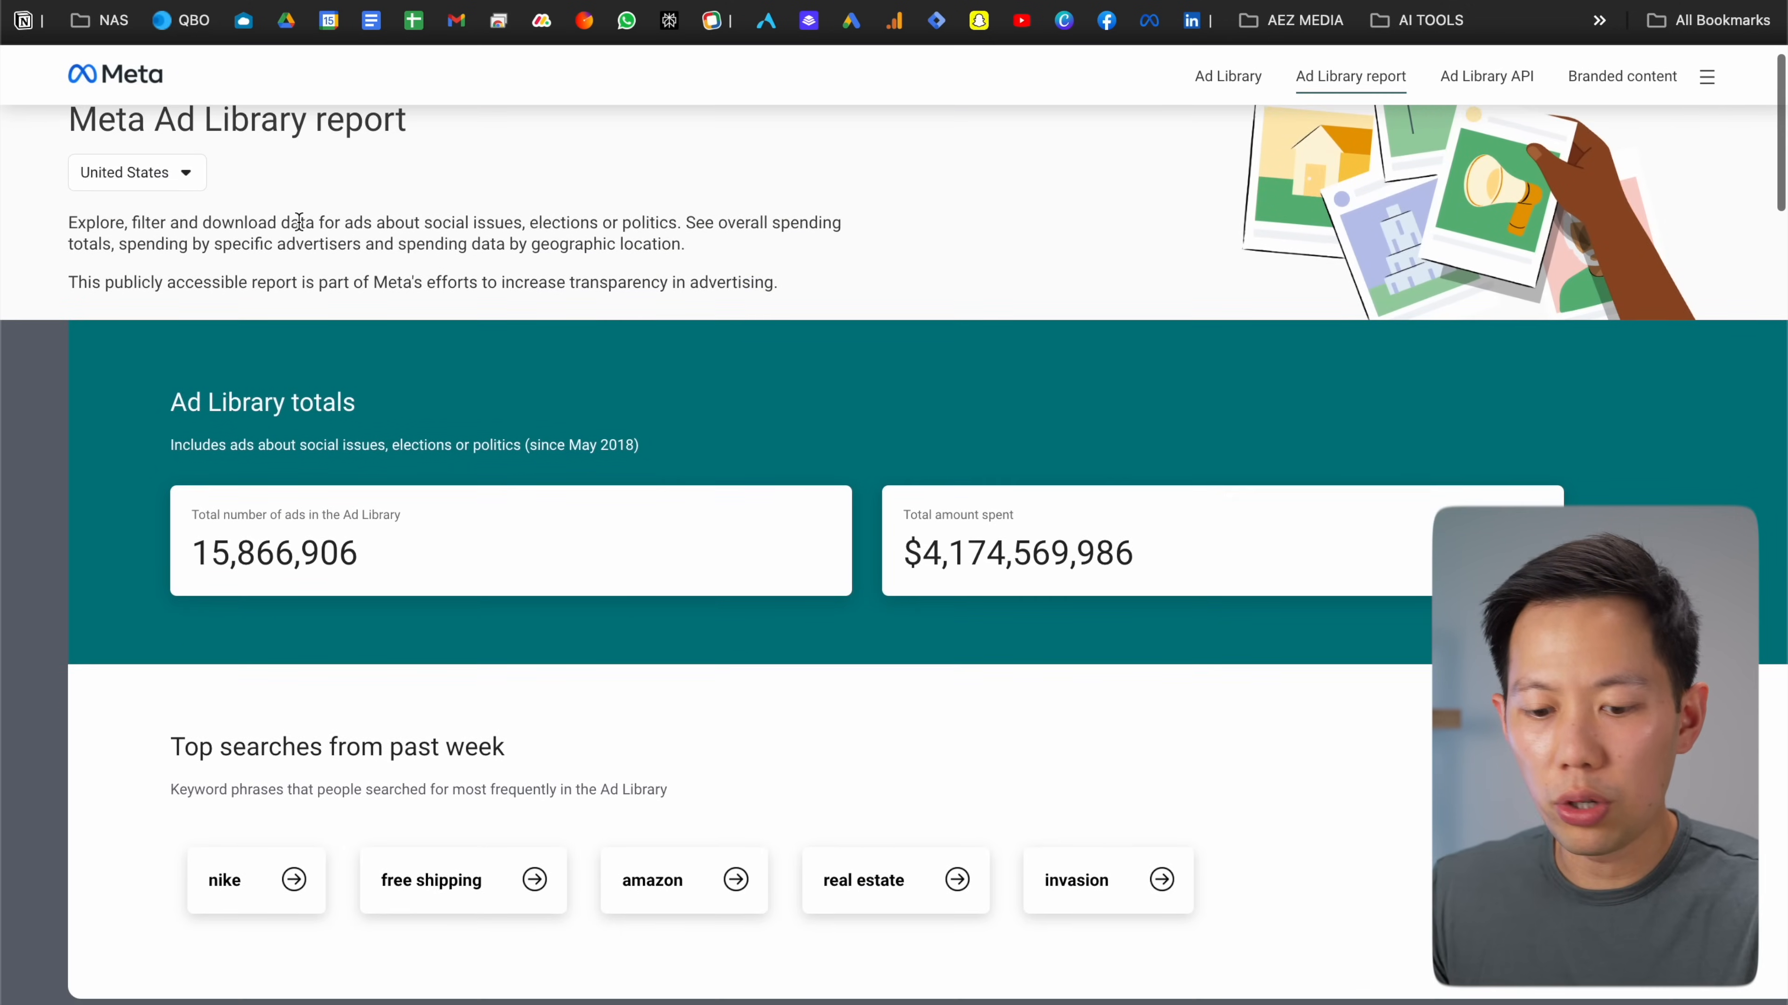
scroll(299, 221, "down", 4)
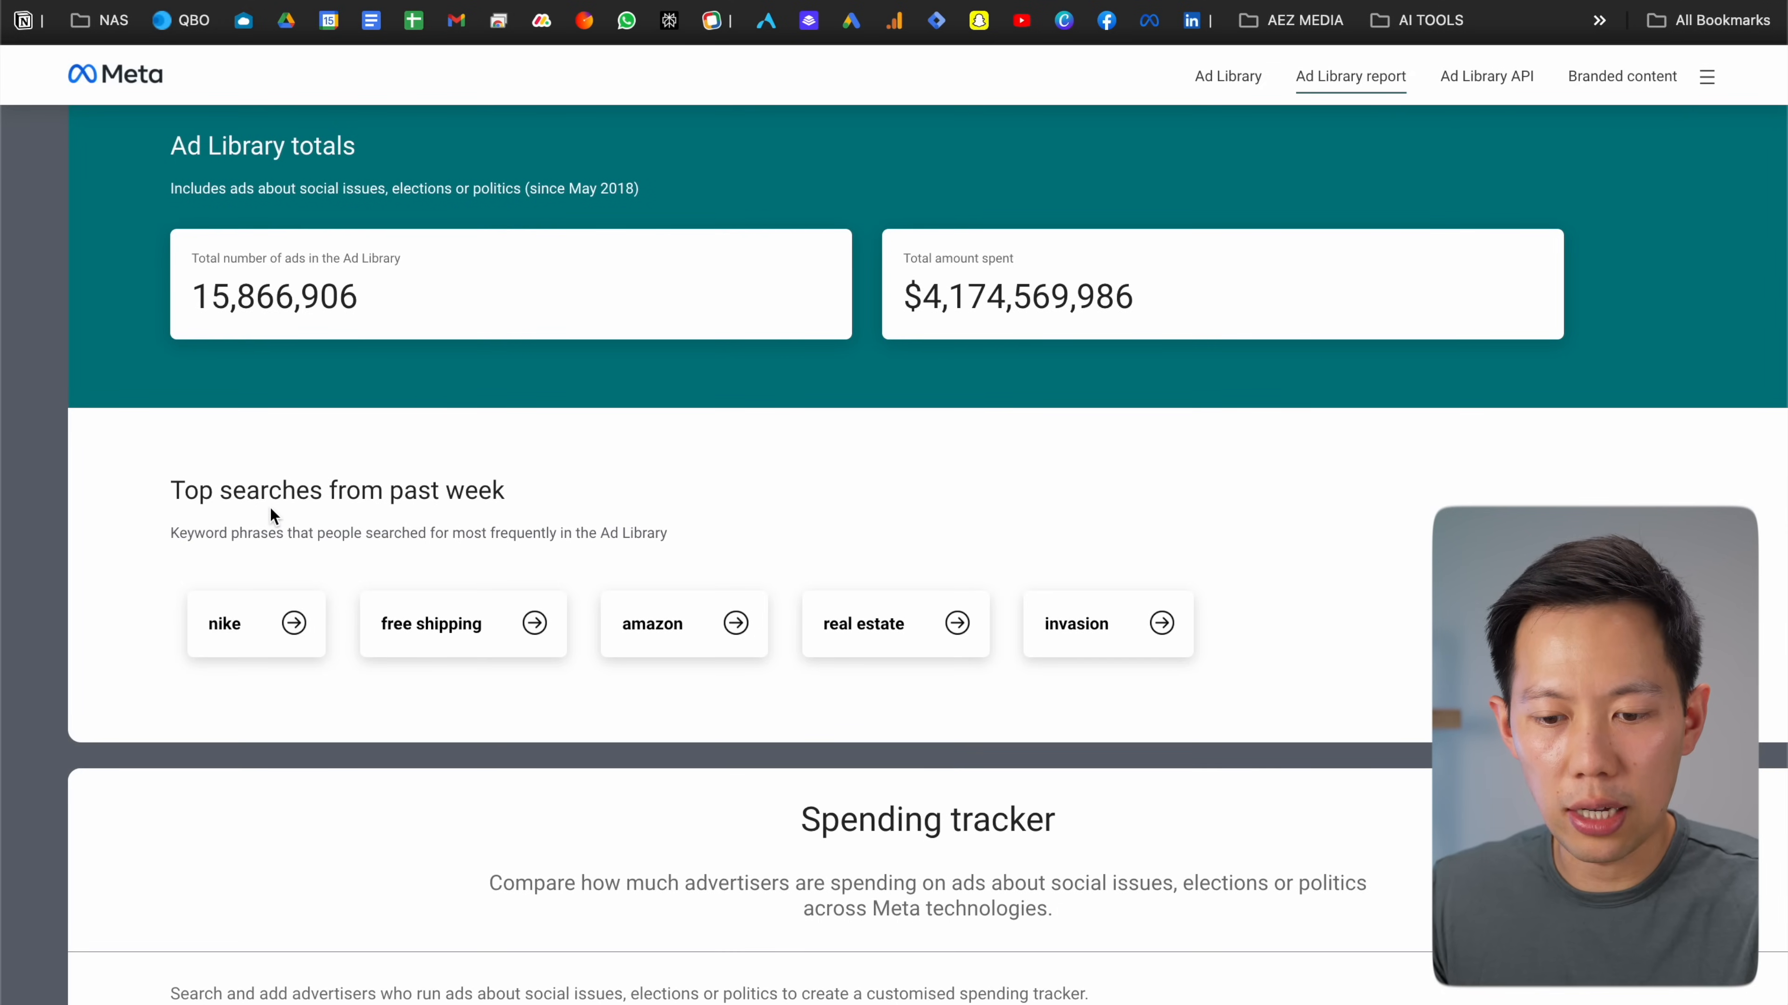
scroll(271, 502, "down", 6)
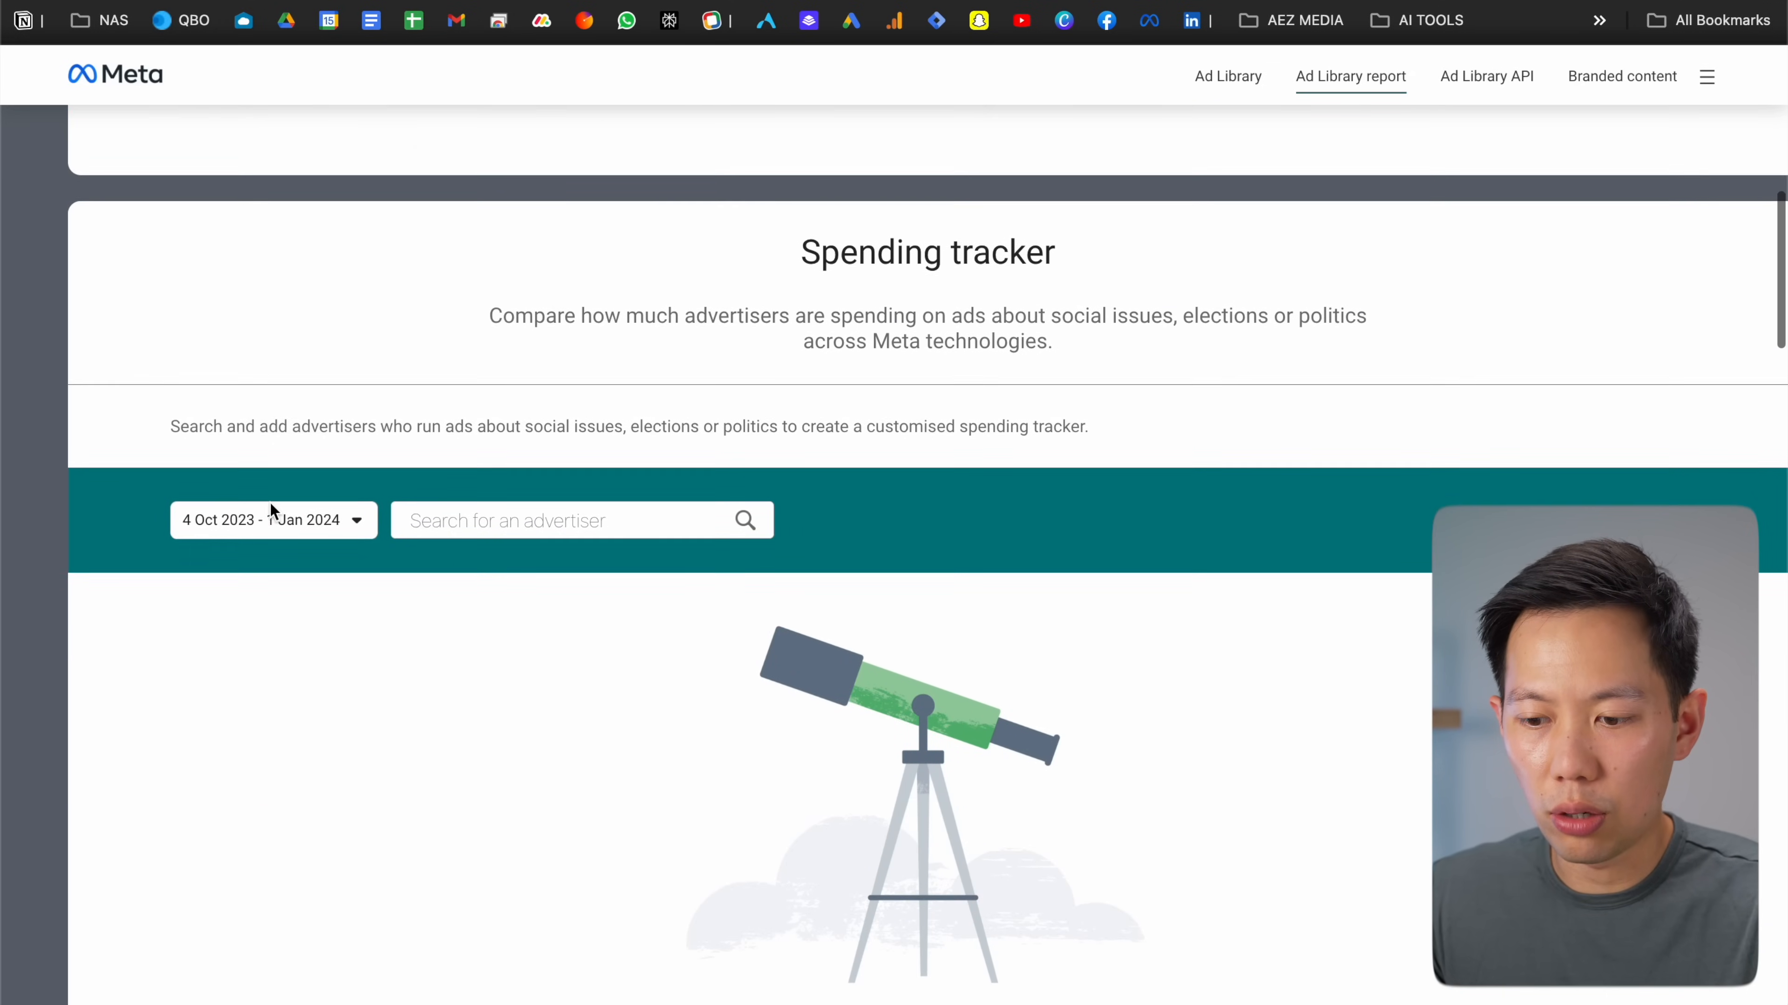
scroll(270, 503, "up", 12)
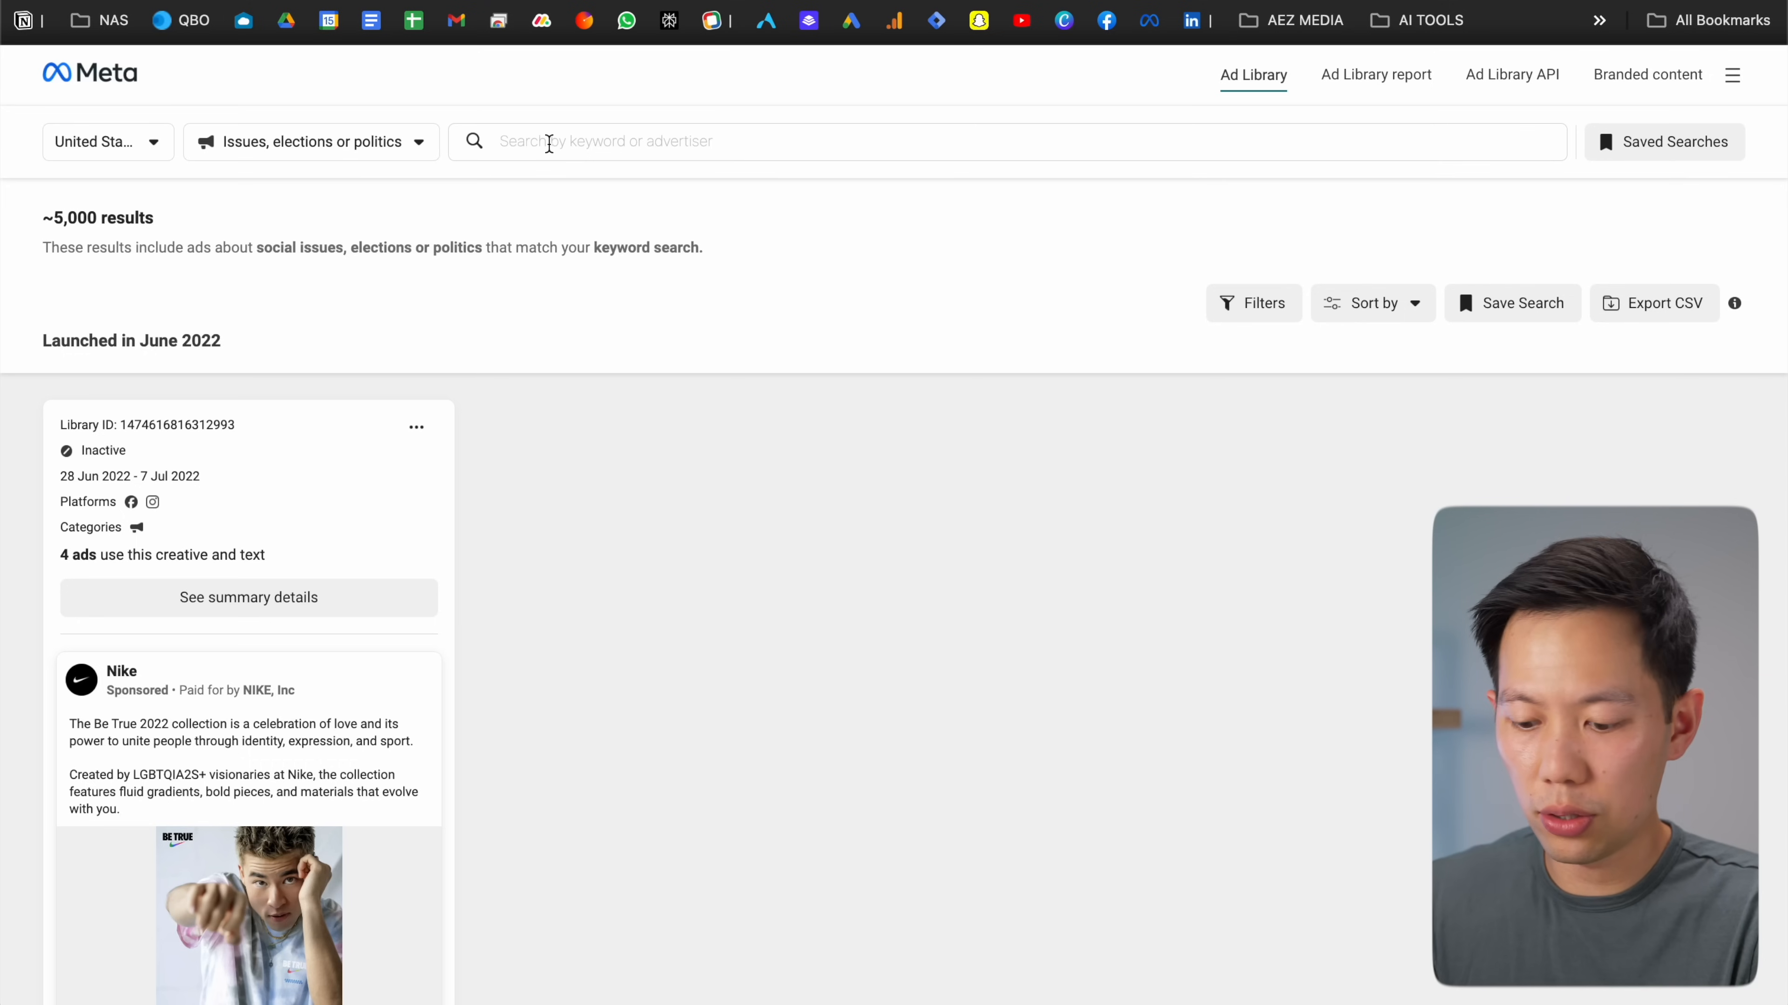
Search all ads, not just political ones, for 'real estate'
type("real estate")
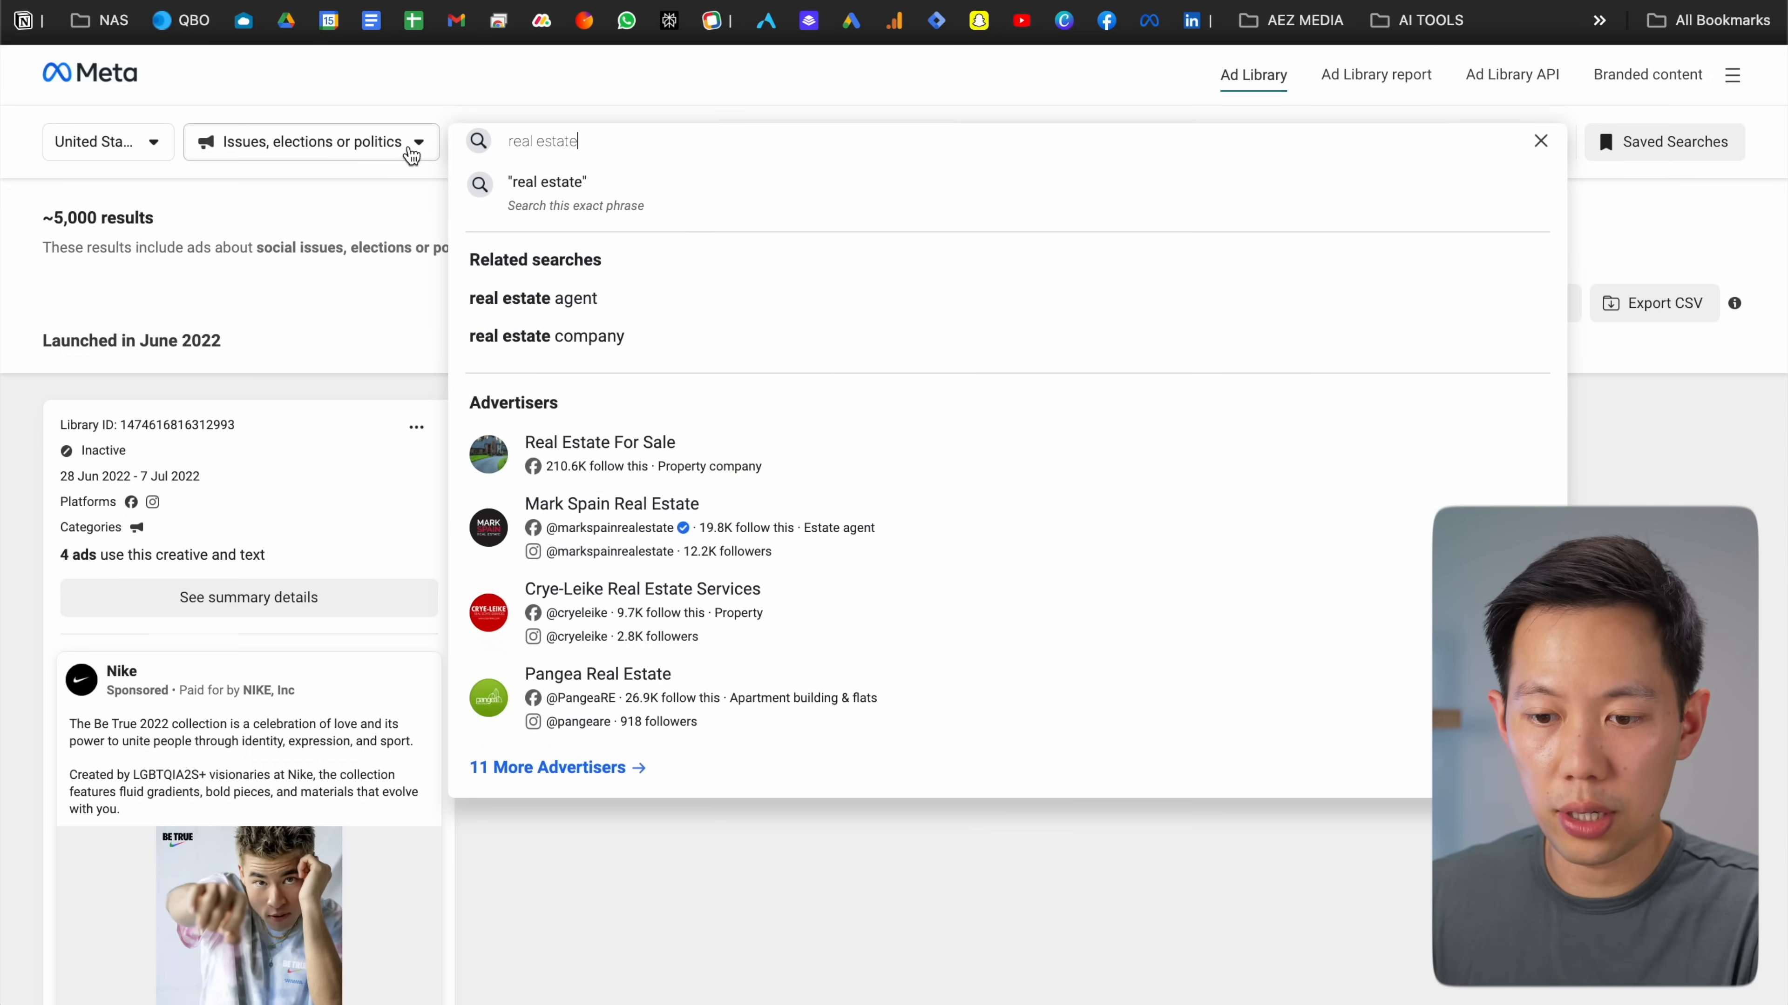
left_click(414, 156)
left_click(274, 240)
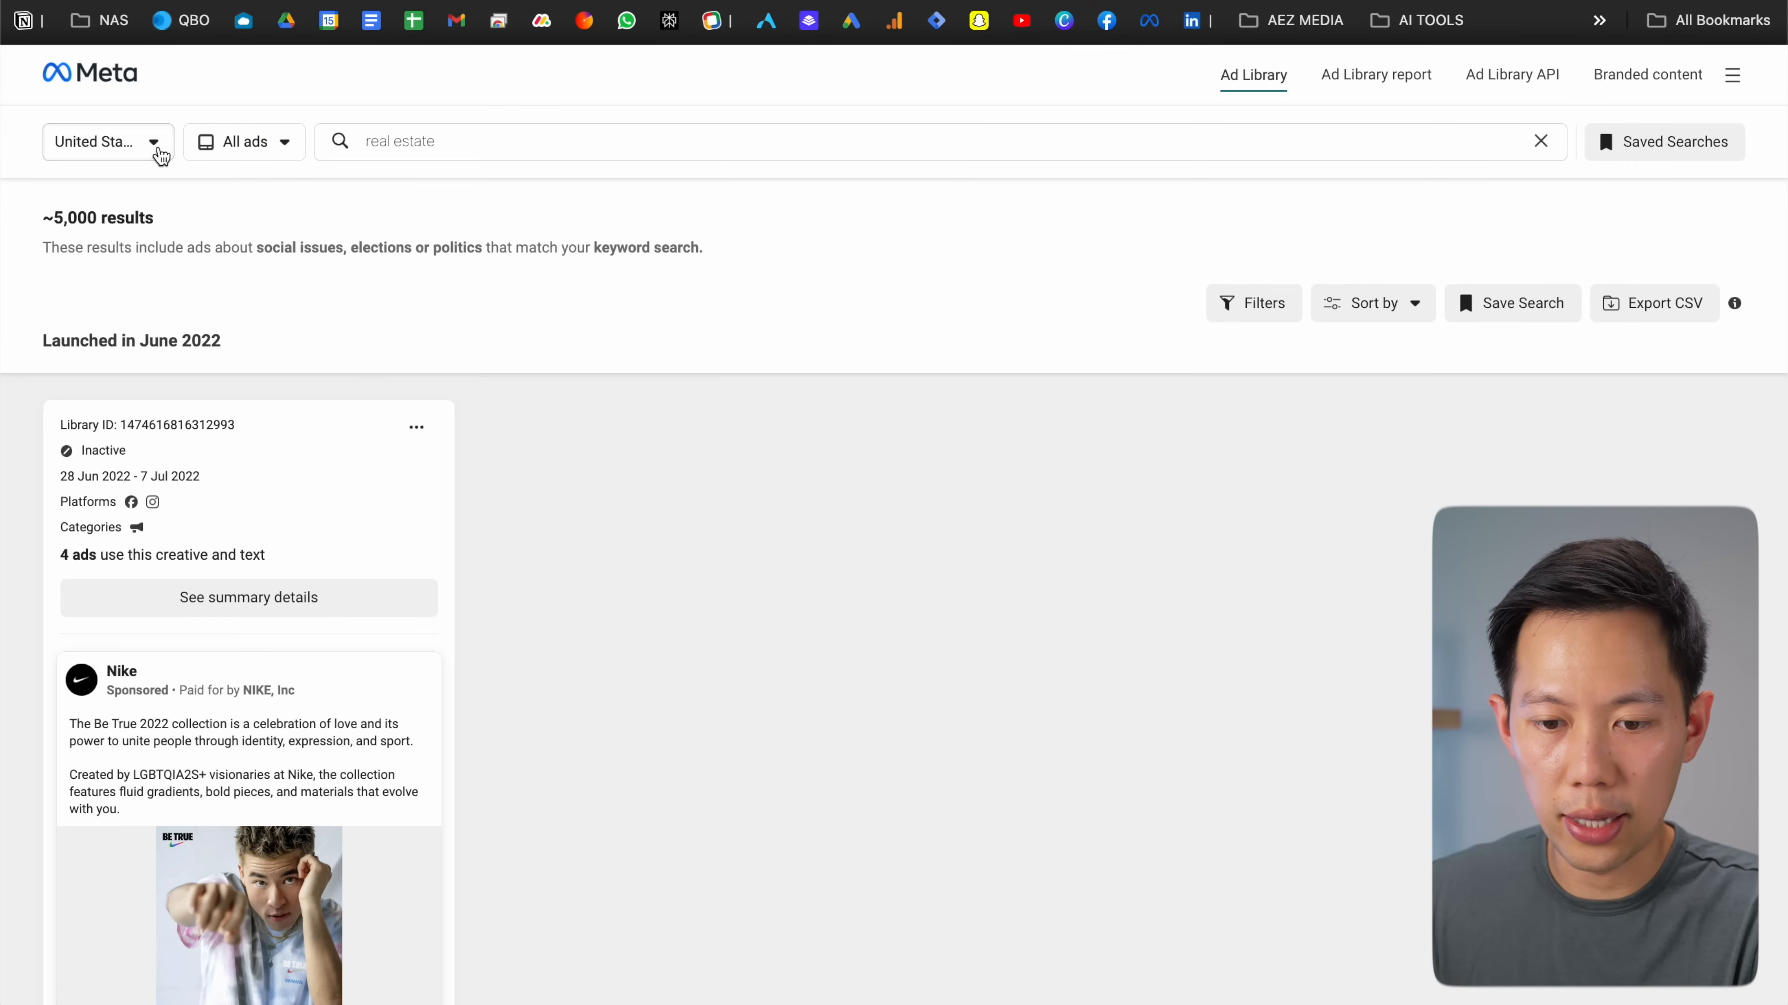
left_click(540, 141)
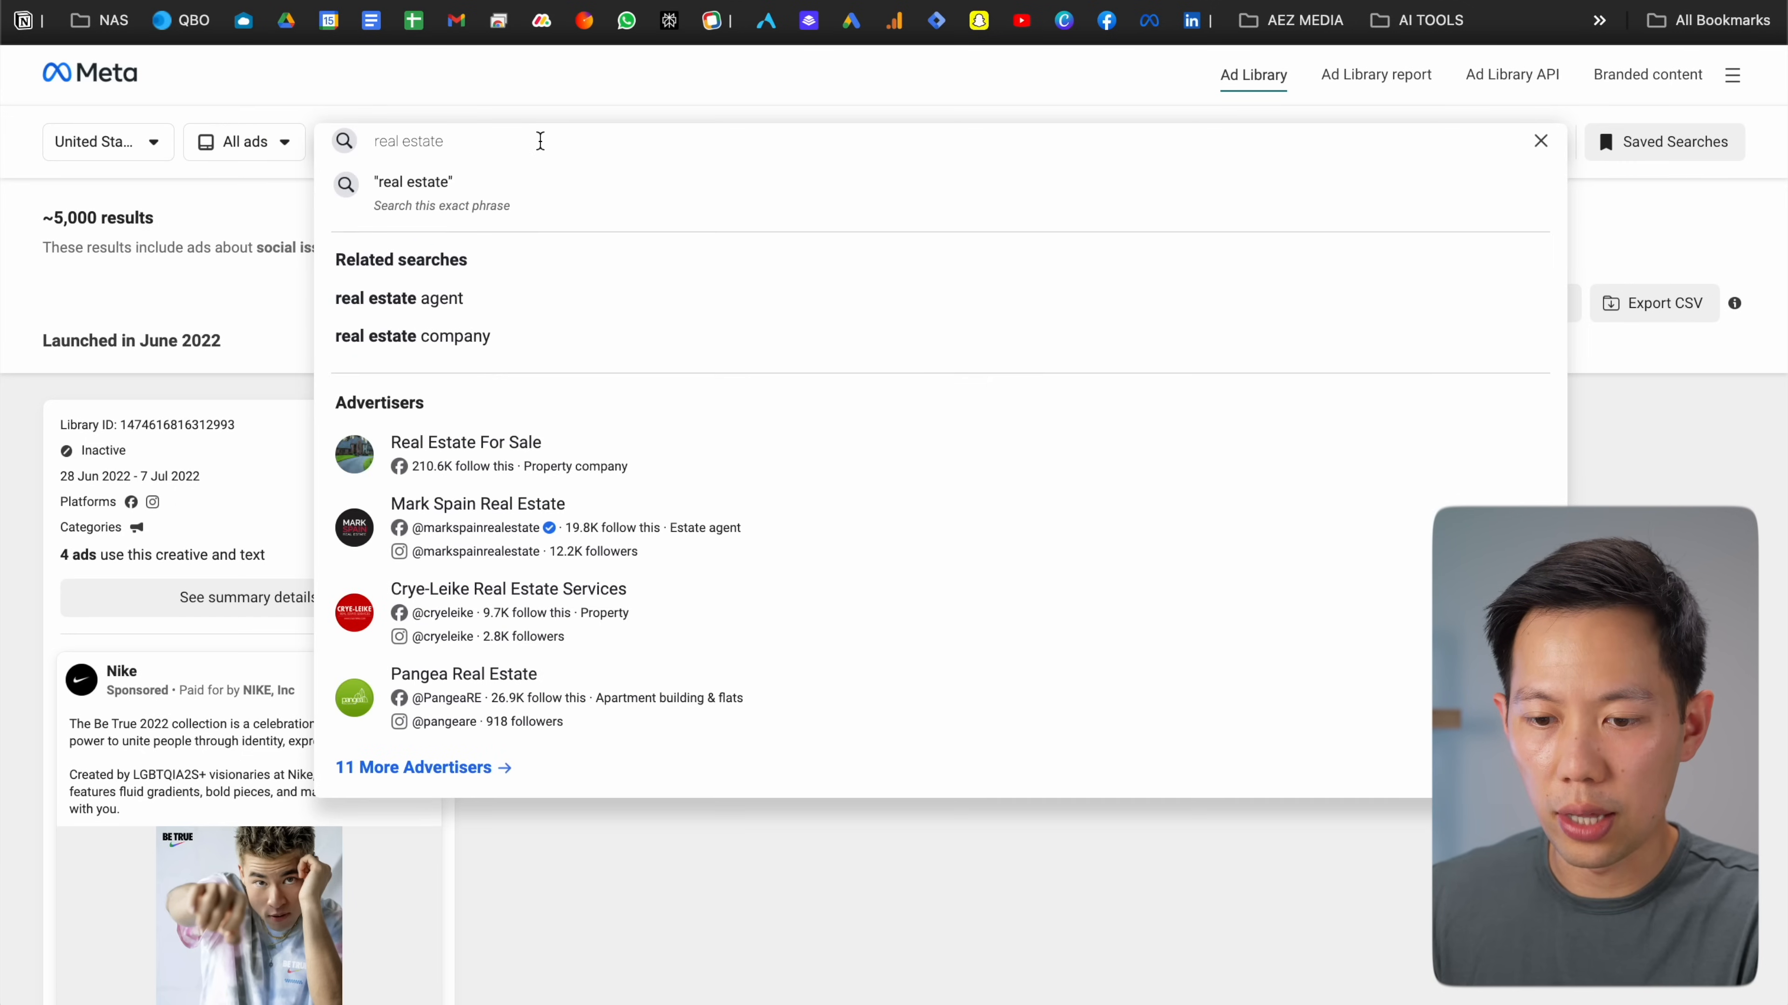
key("Return")
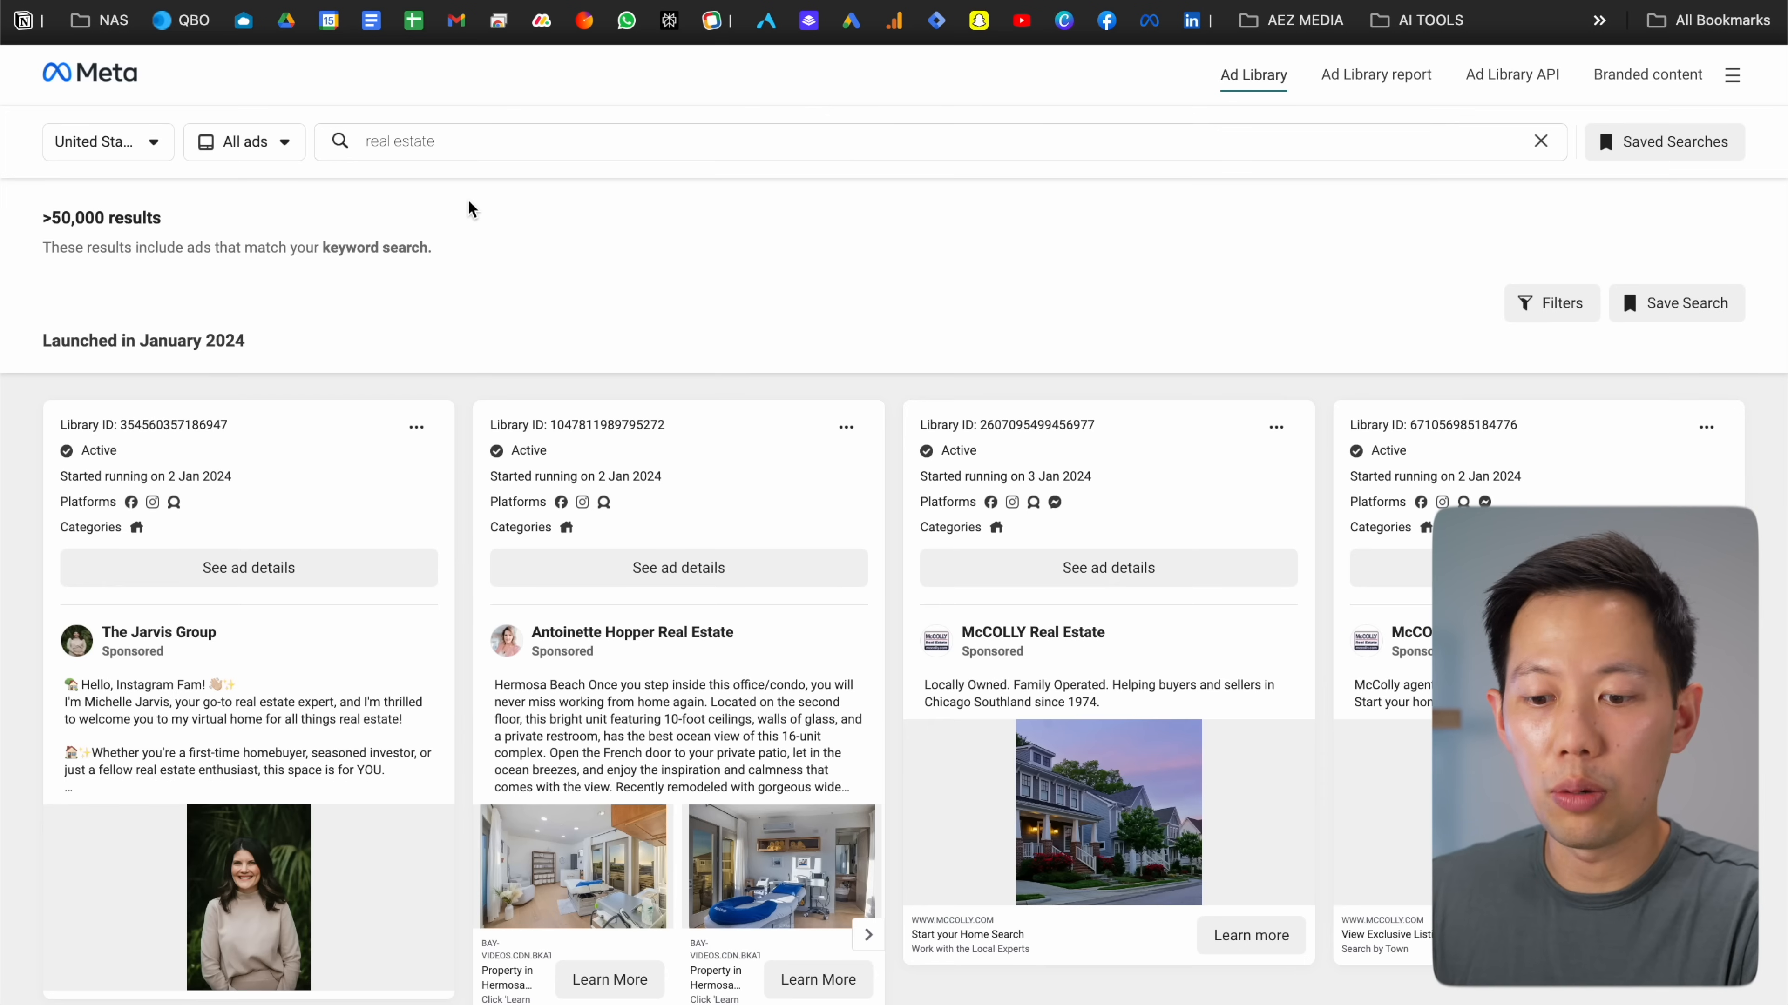
Scroll down the real estate ad results until more ads load
scroll(468, 211, "down", 10)
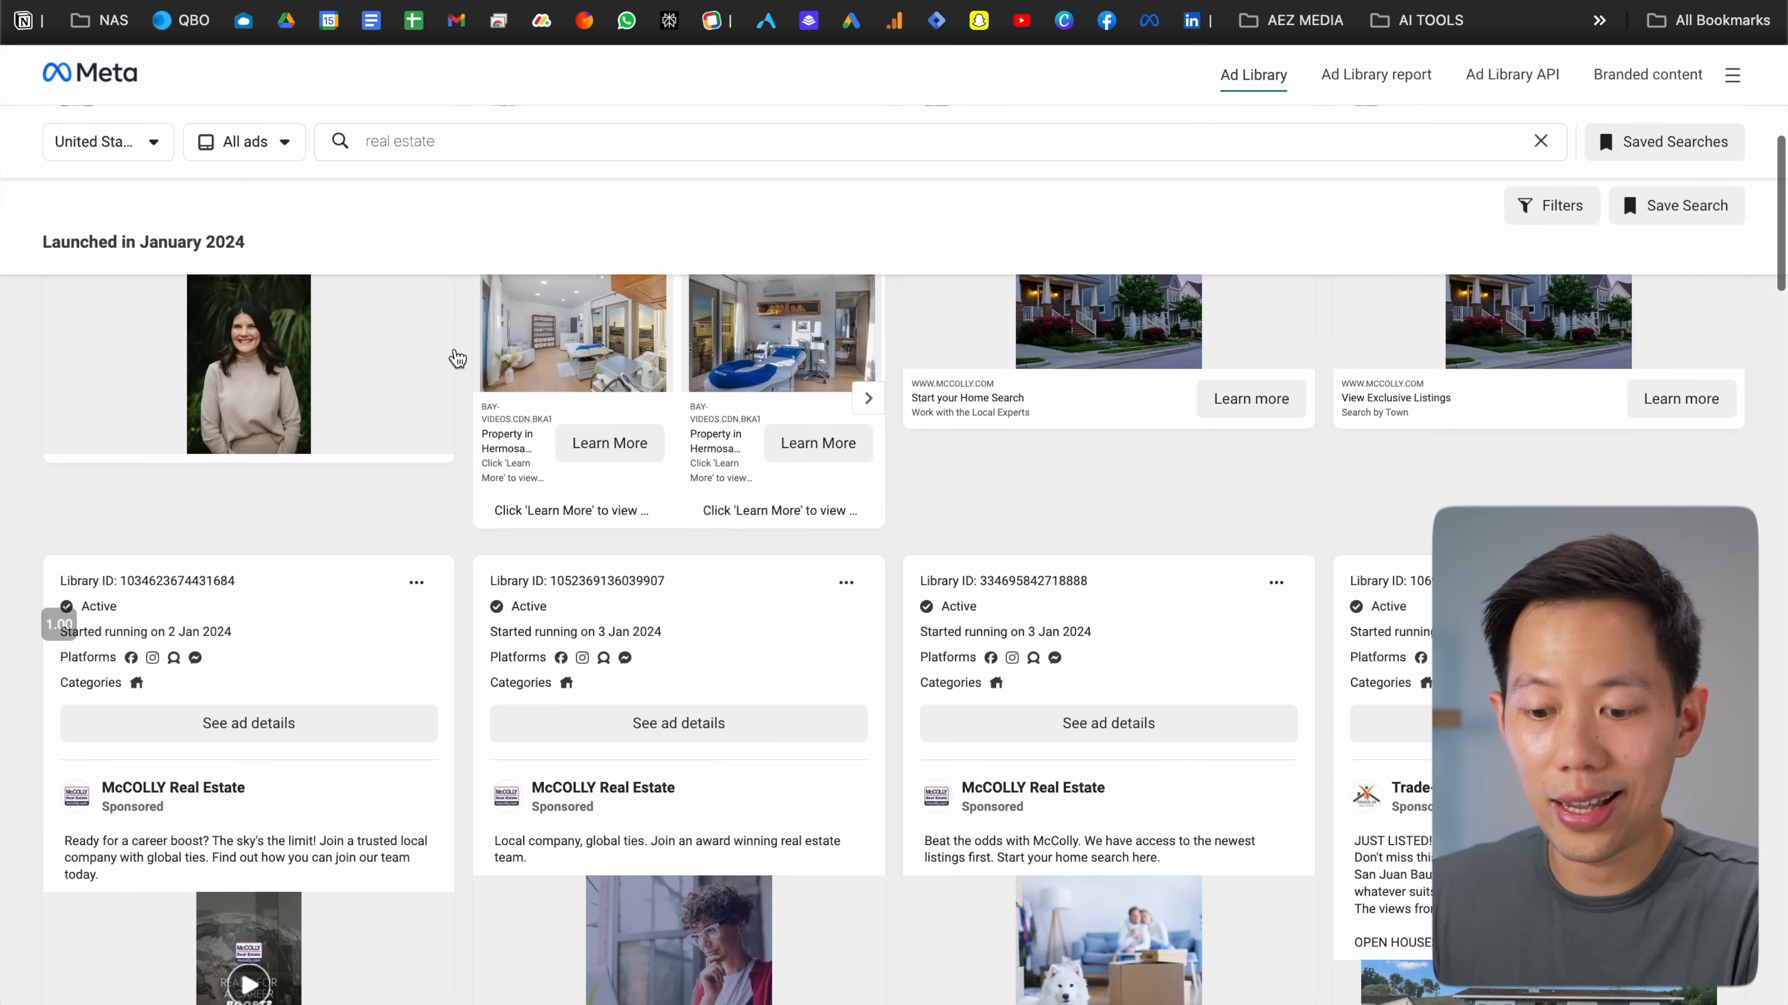
scroll(458, 358, "down", 20)
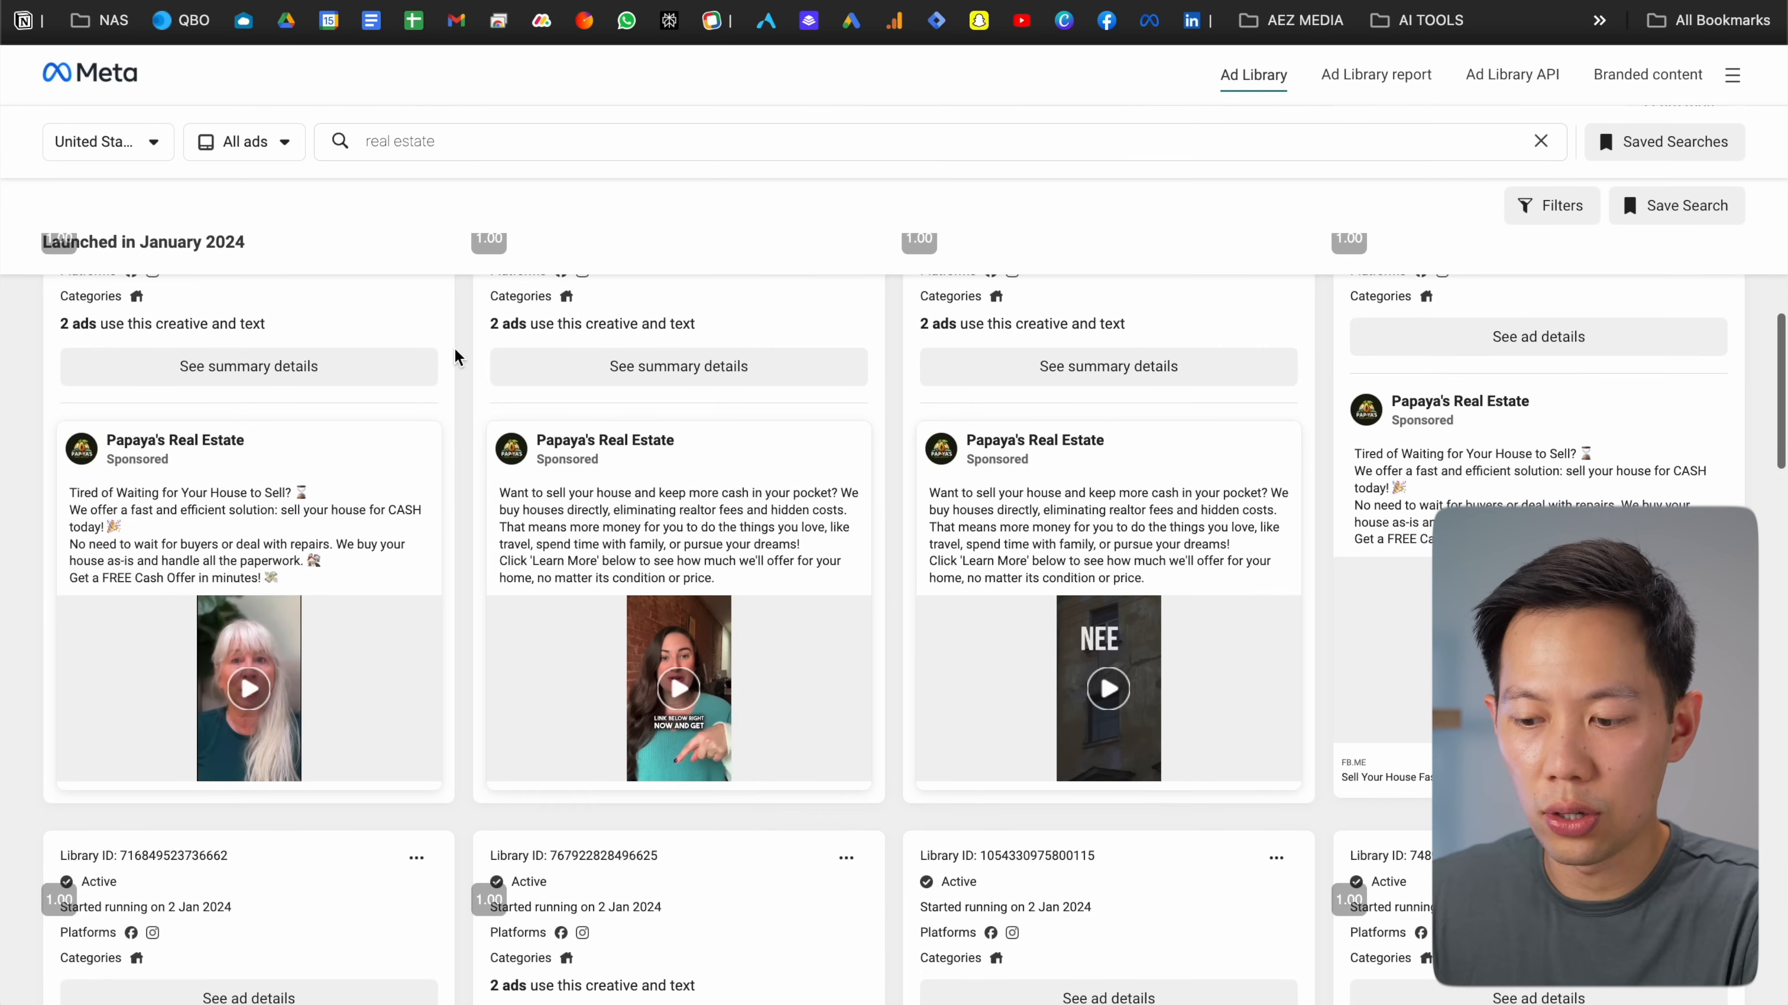
scroll(455, 357, "down", 4)
scroll(455, 357, "up", 6)
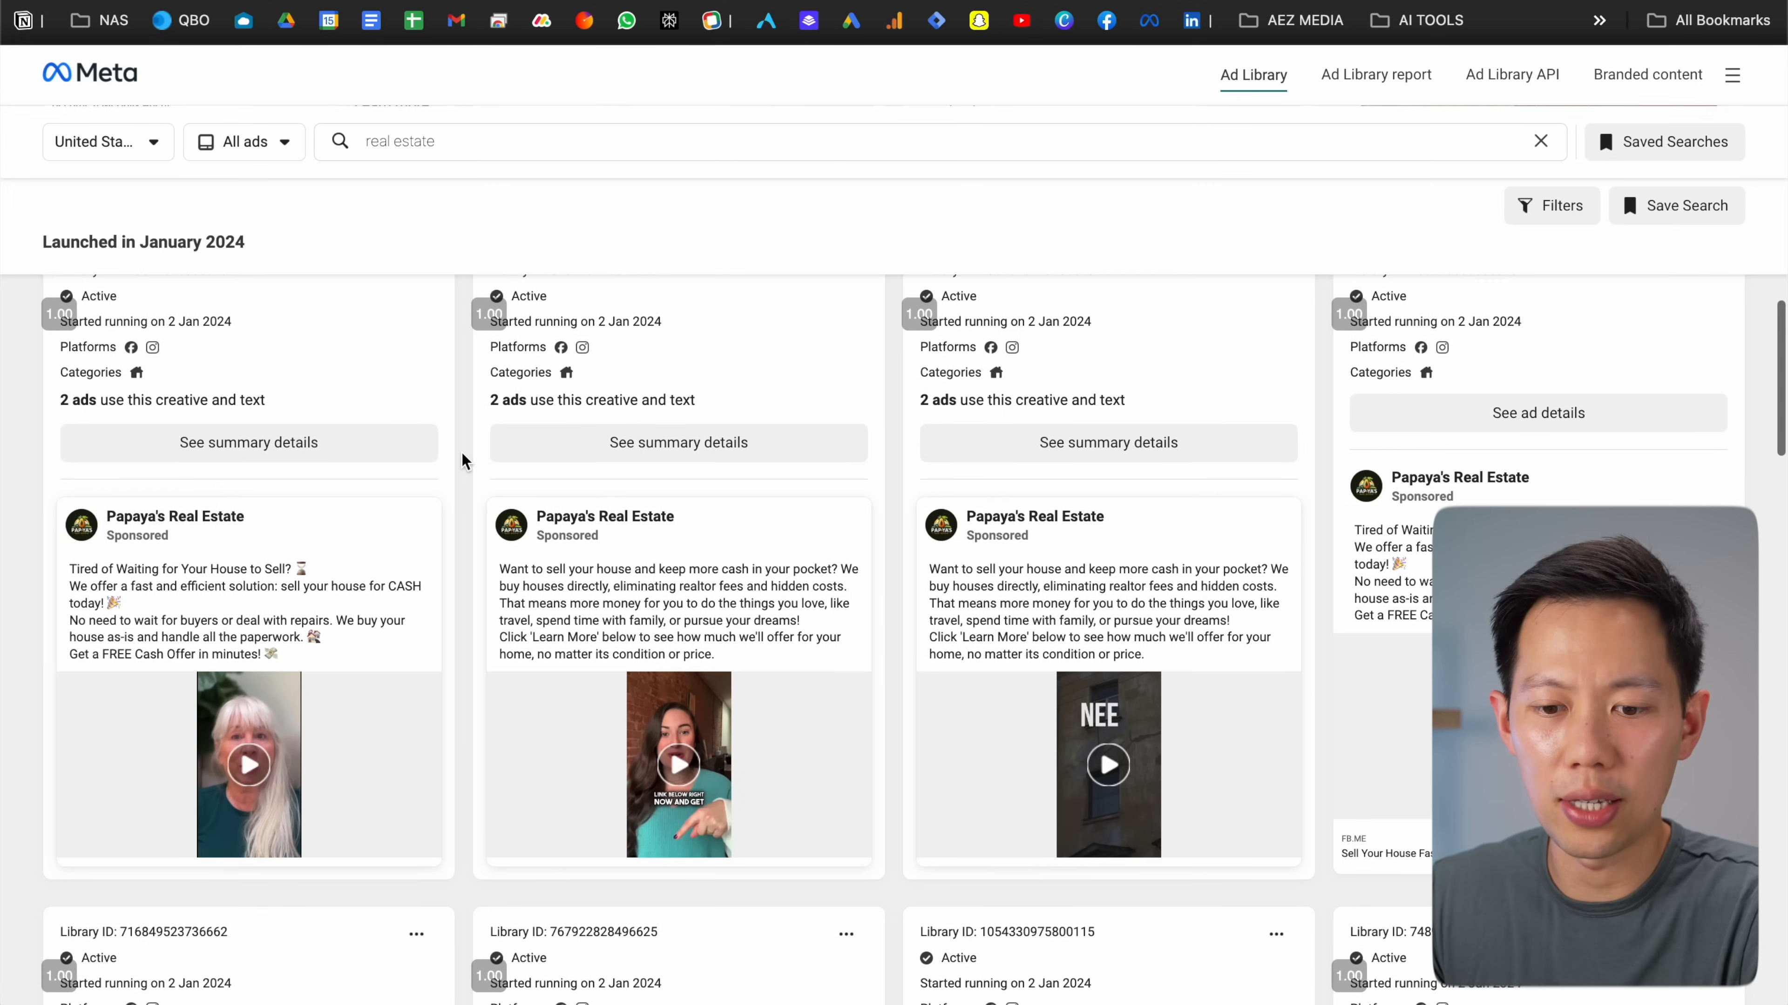
scroll(462, 462, "down", 2)
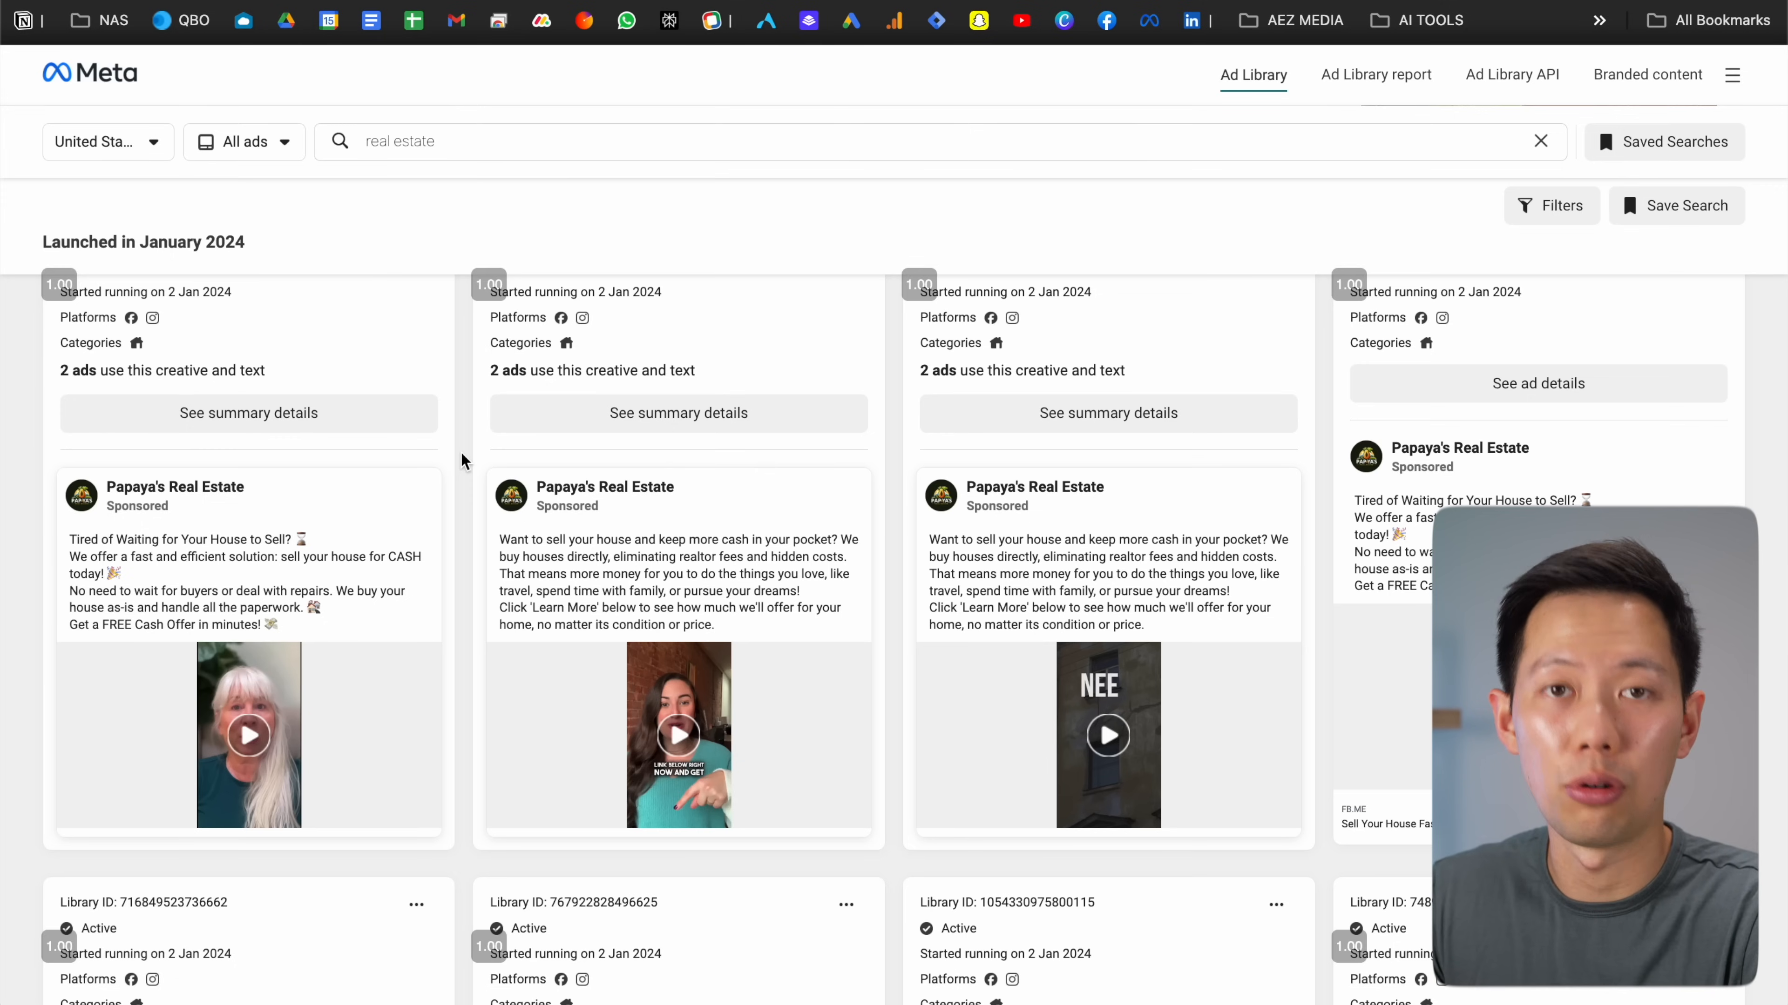
scroll(461, 462, "down", 10)
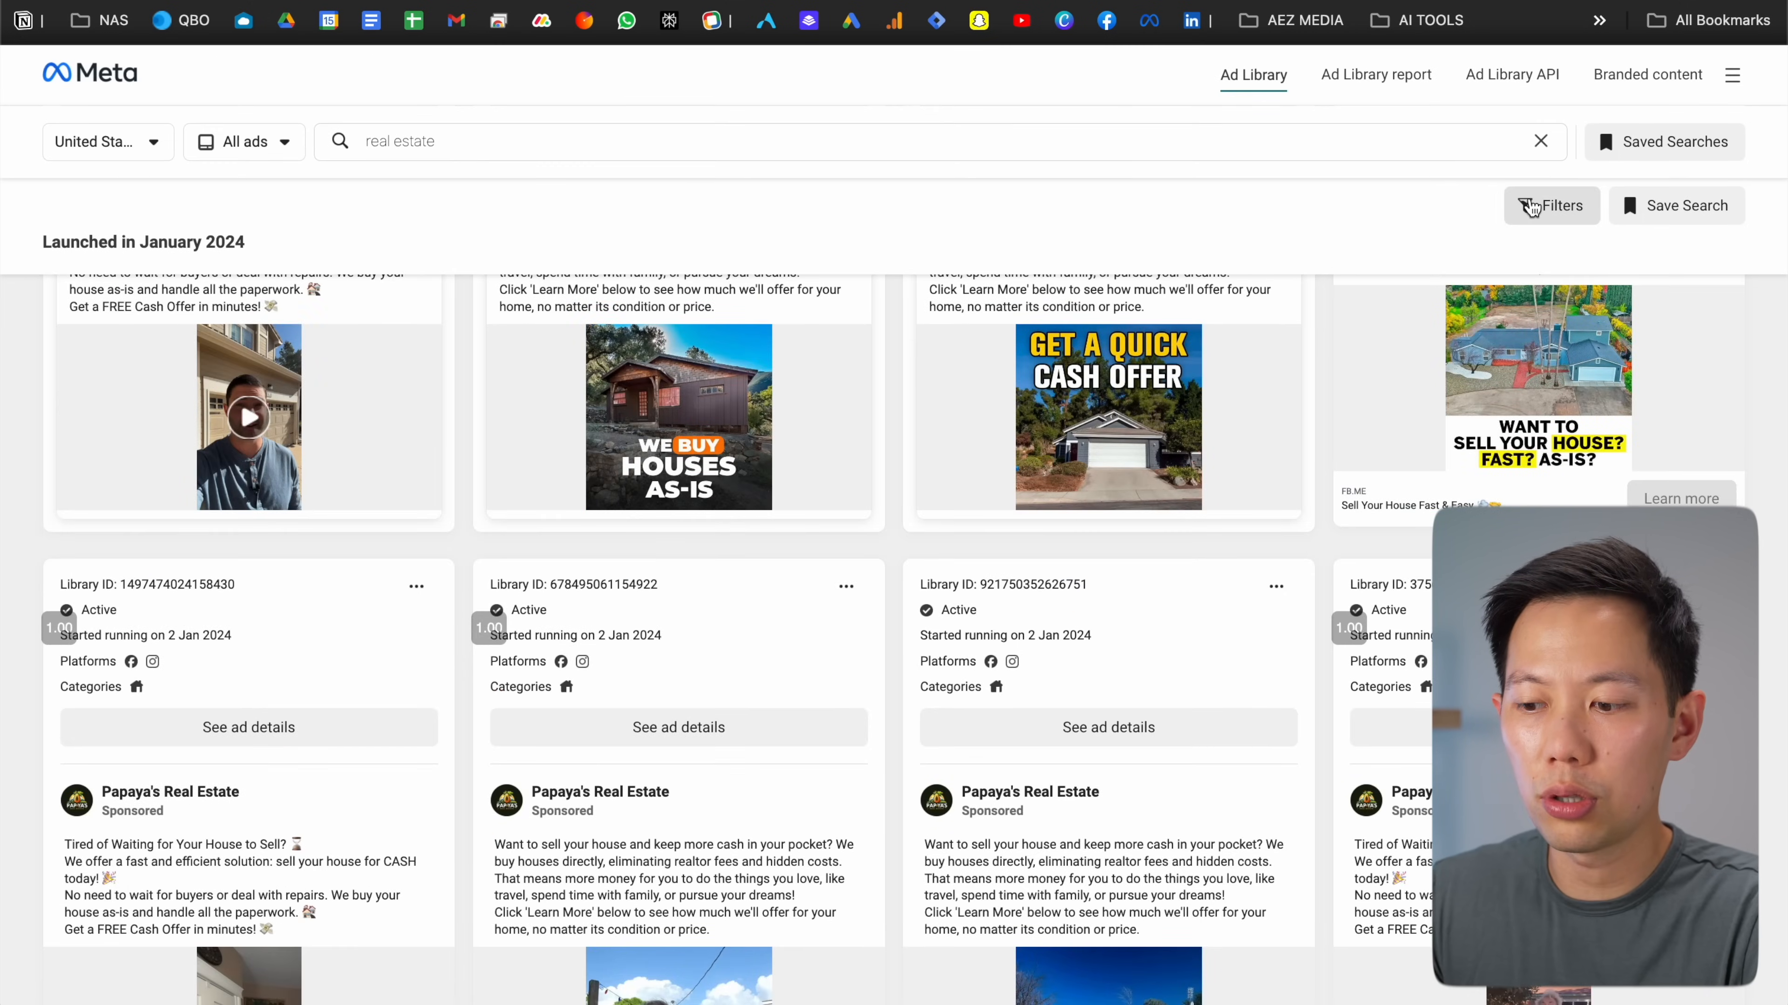
Open the Filters for the real estate ad results and scroll through the filter options
left_click(1530, 207)
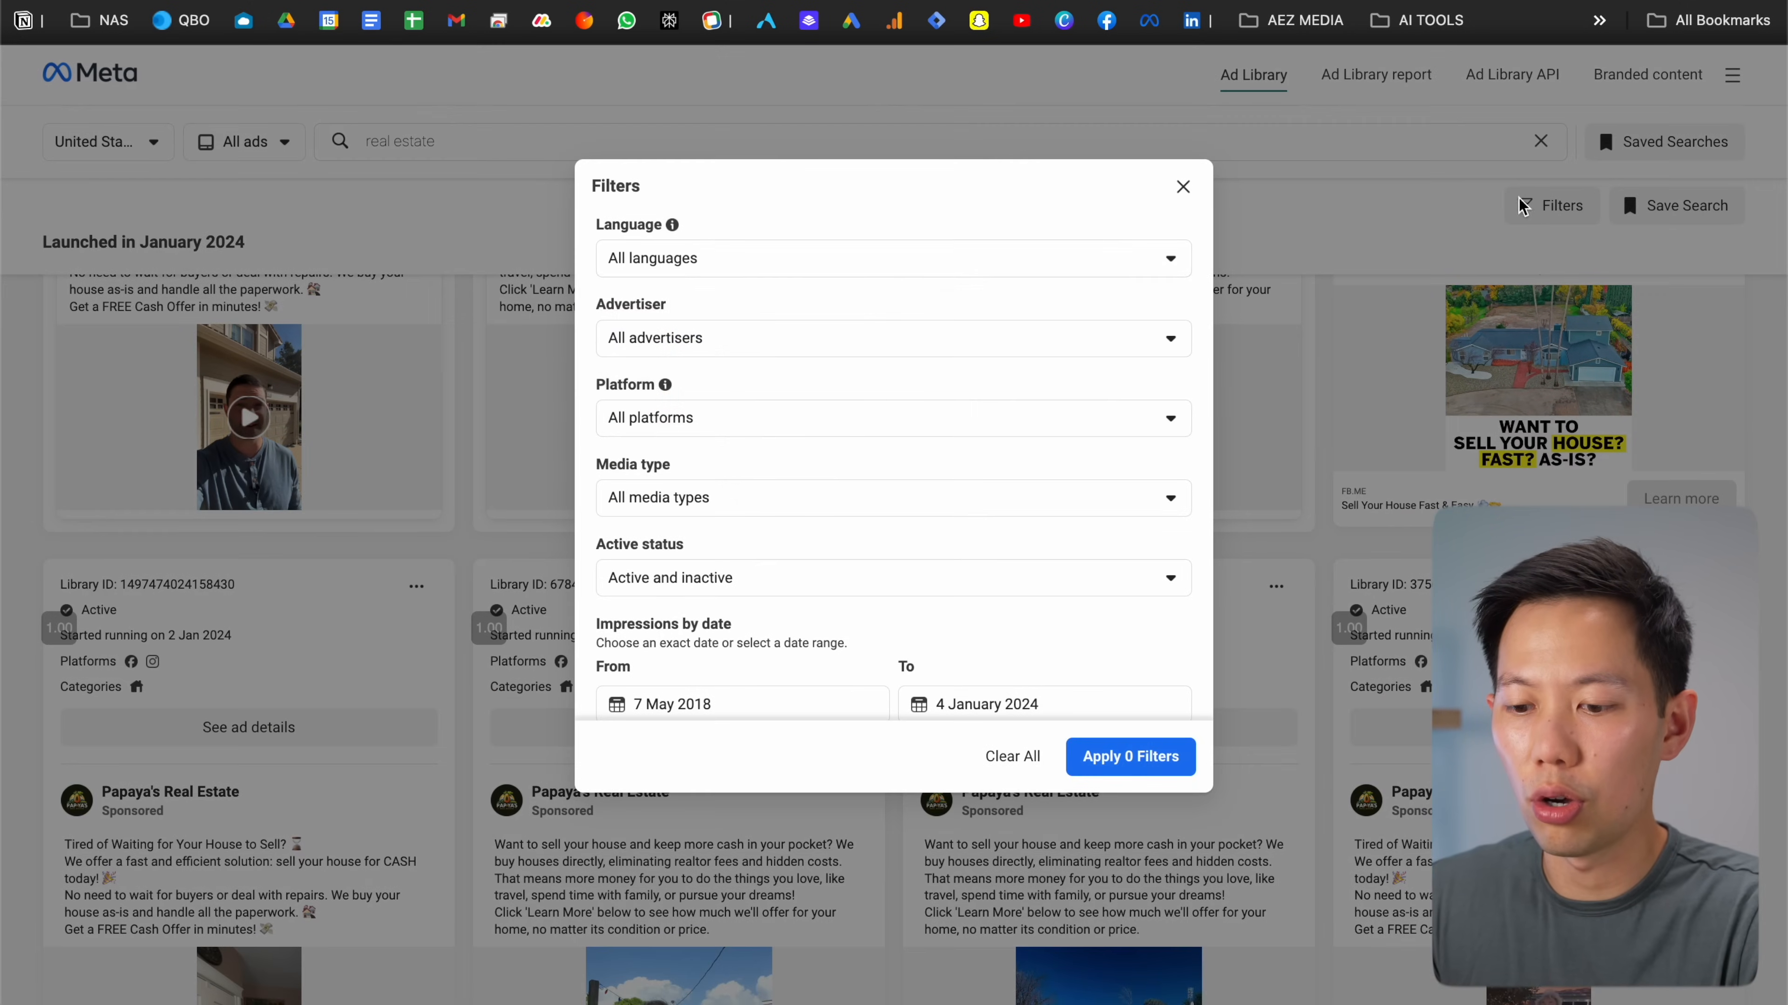
scroll(1059, 352, "down", 1)
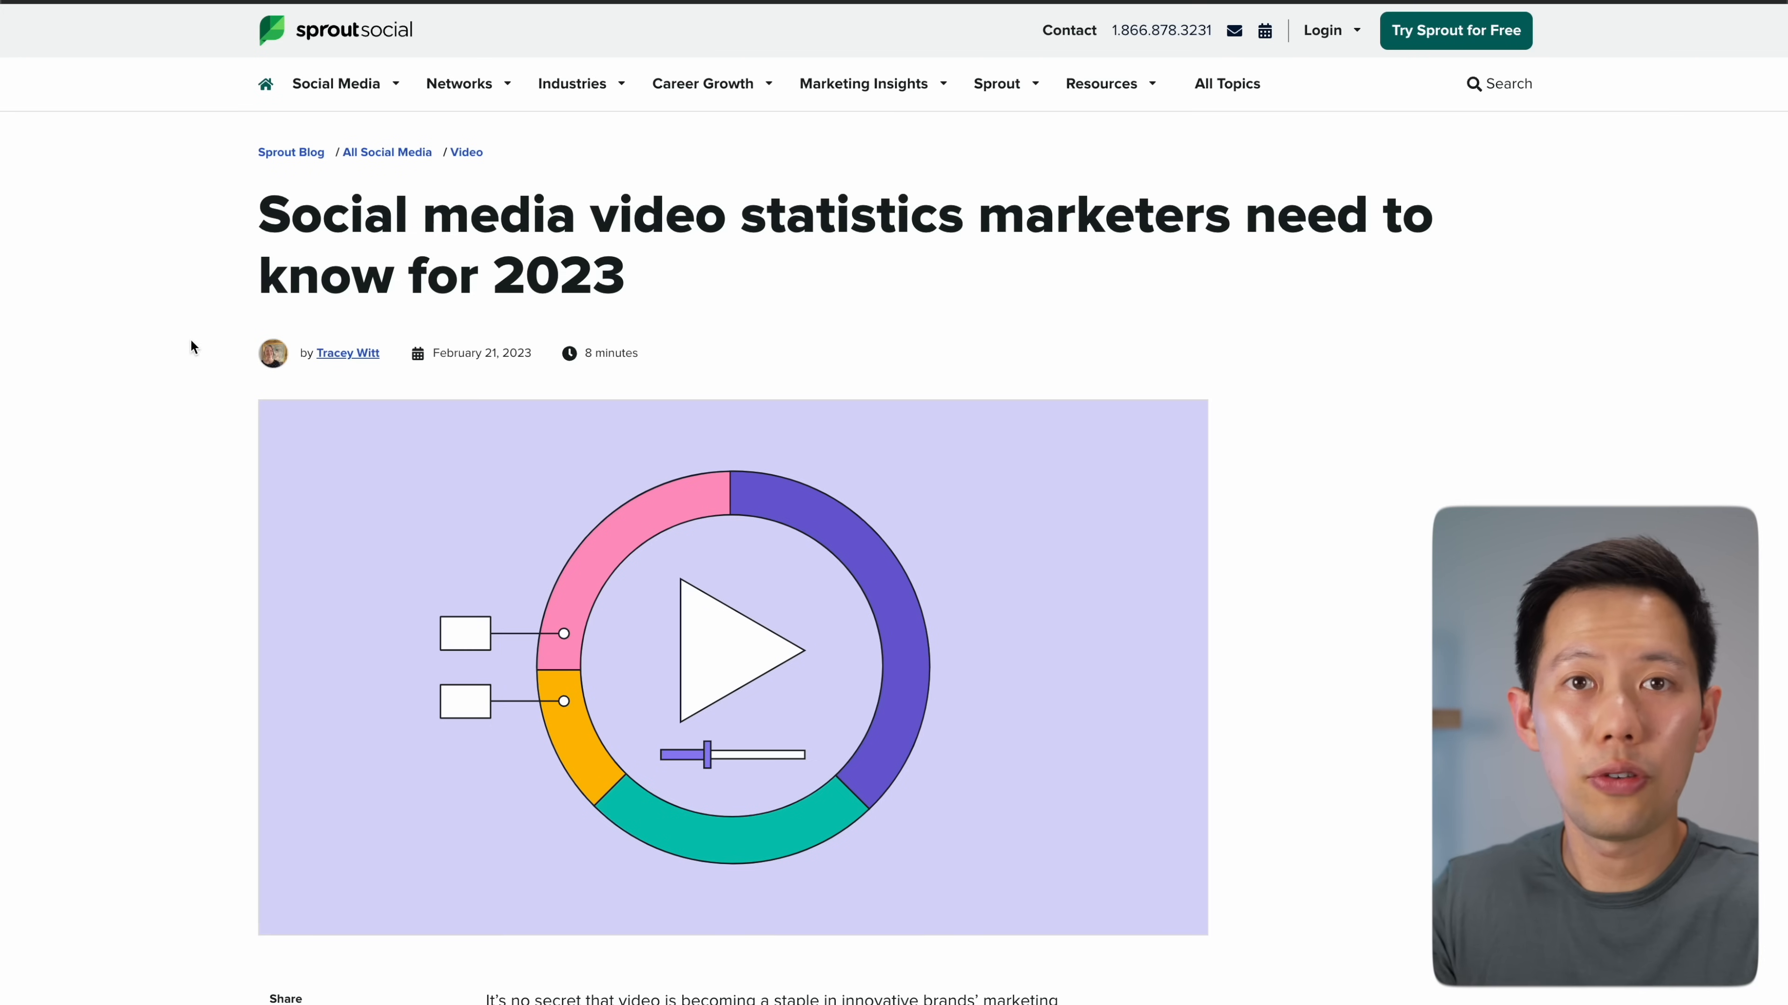
Scroll the Sprout Social video statistics article past its table of contents to the statistics
scroll(194, 323, "down", 15)
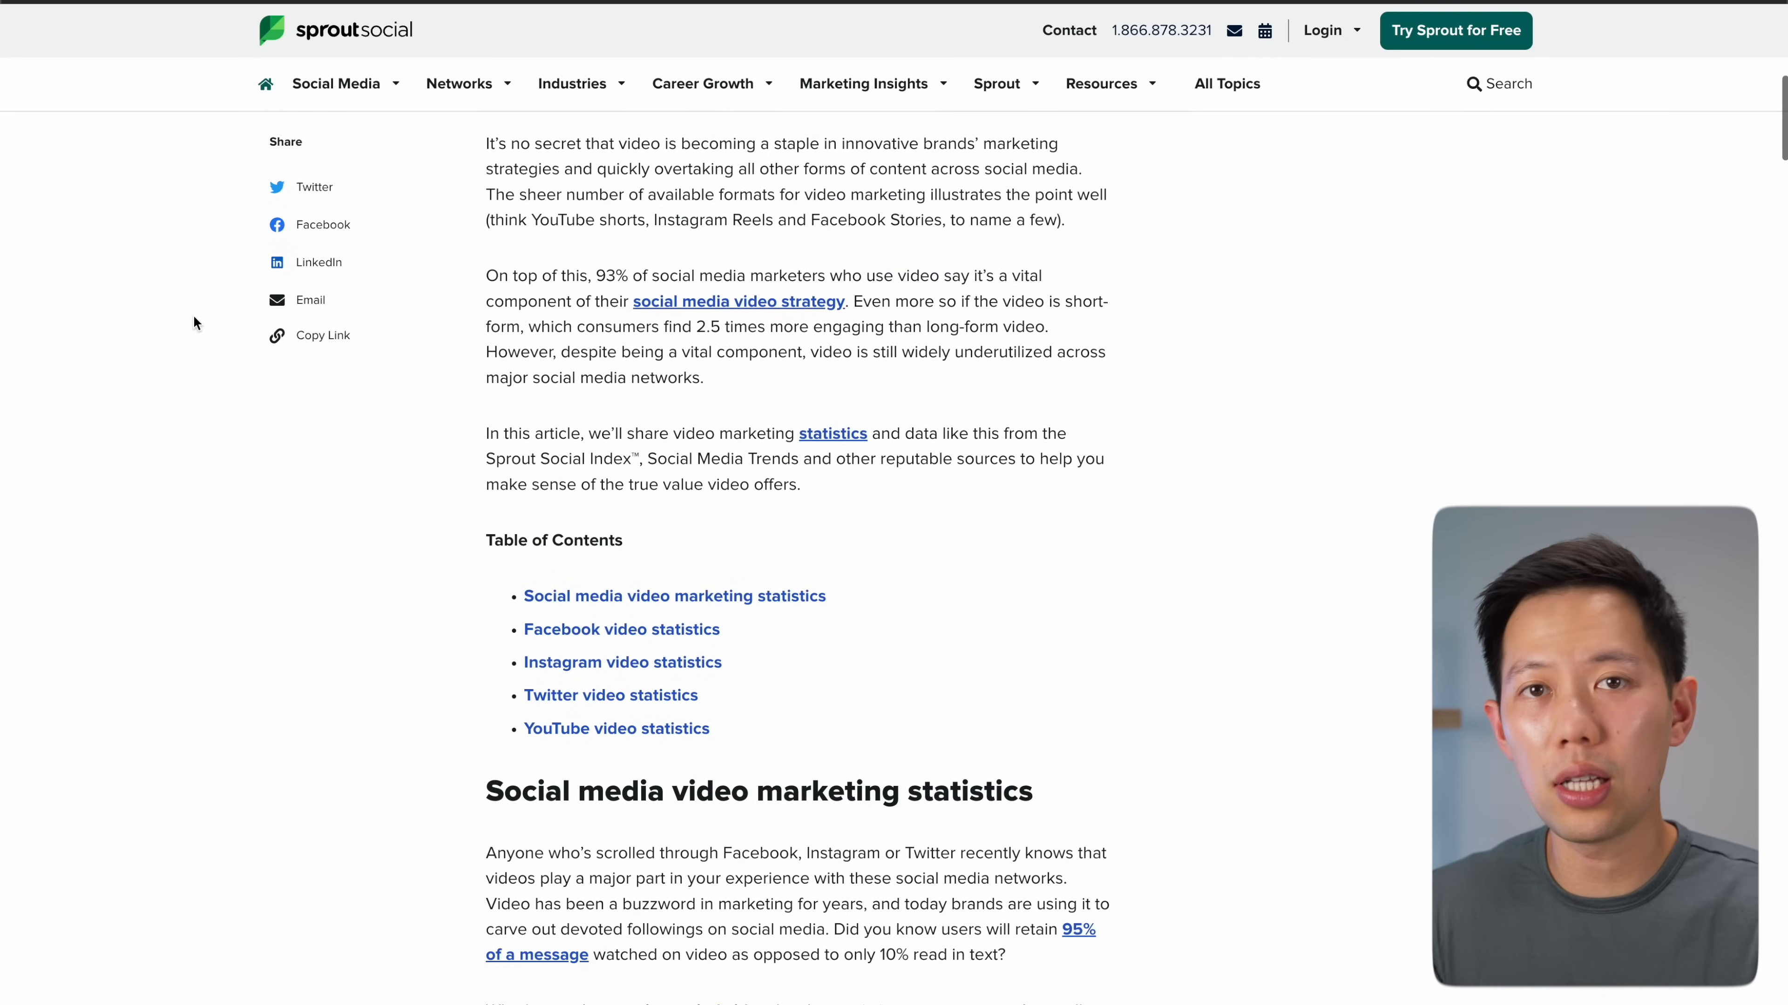
scroll(194, 319, "down", 15)
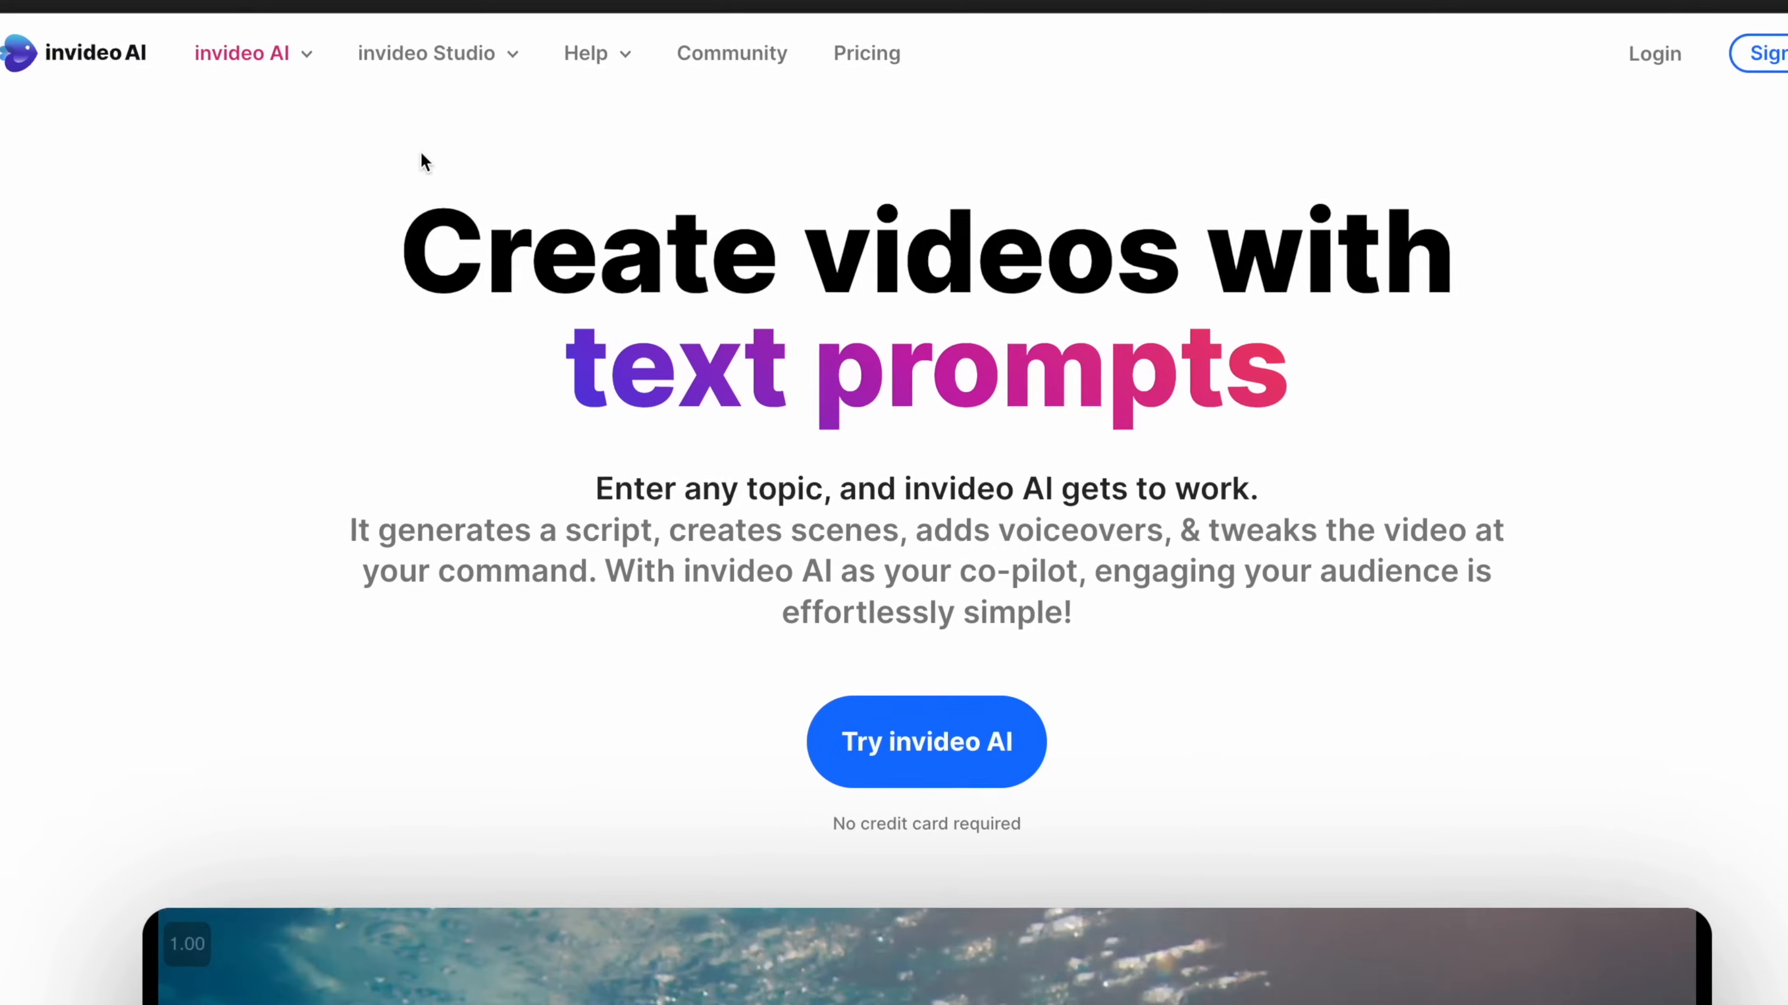
Log into invideo Studio and go to the Templates gallery
mouse_move(426, 67)
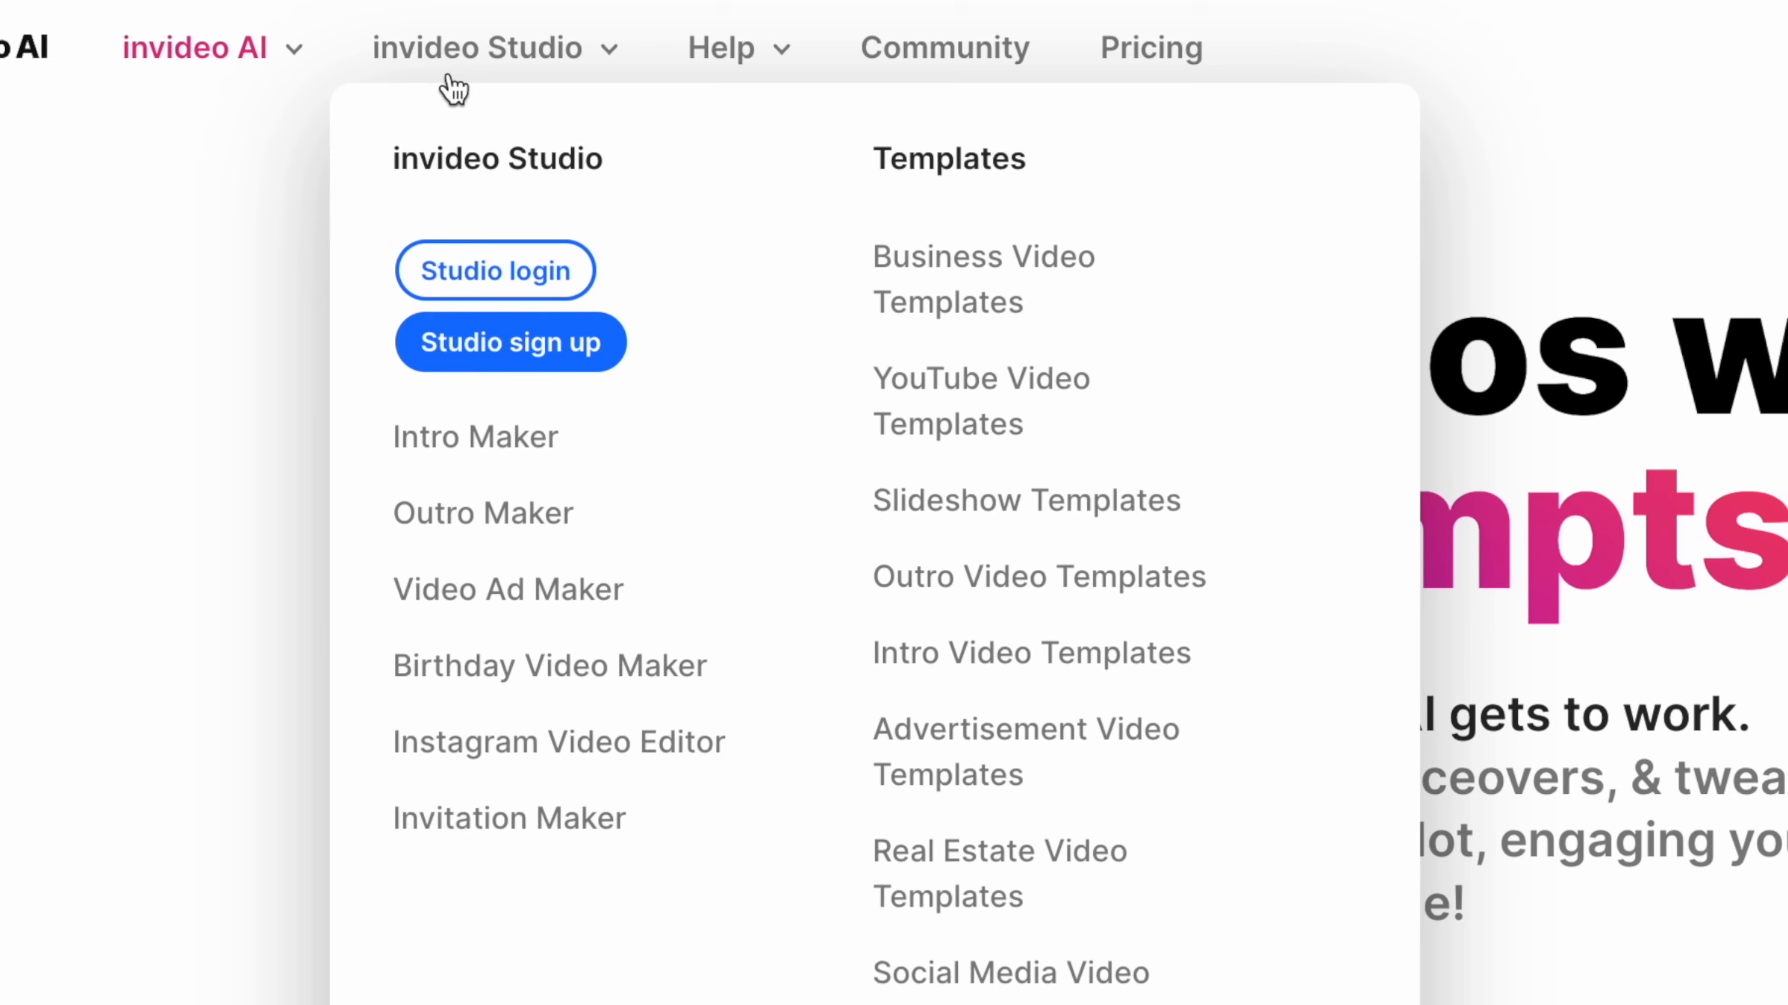
left_click(461, 270)
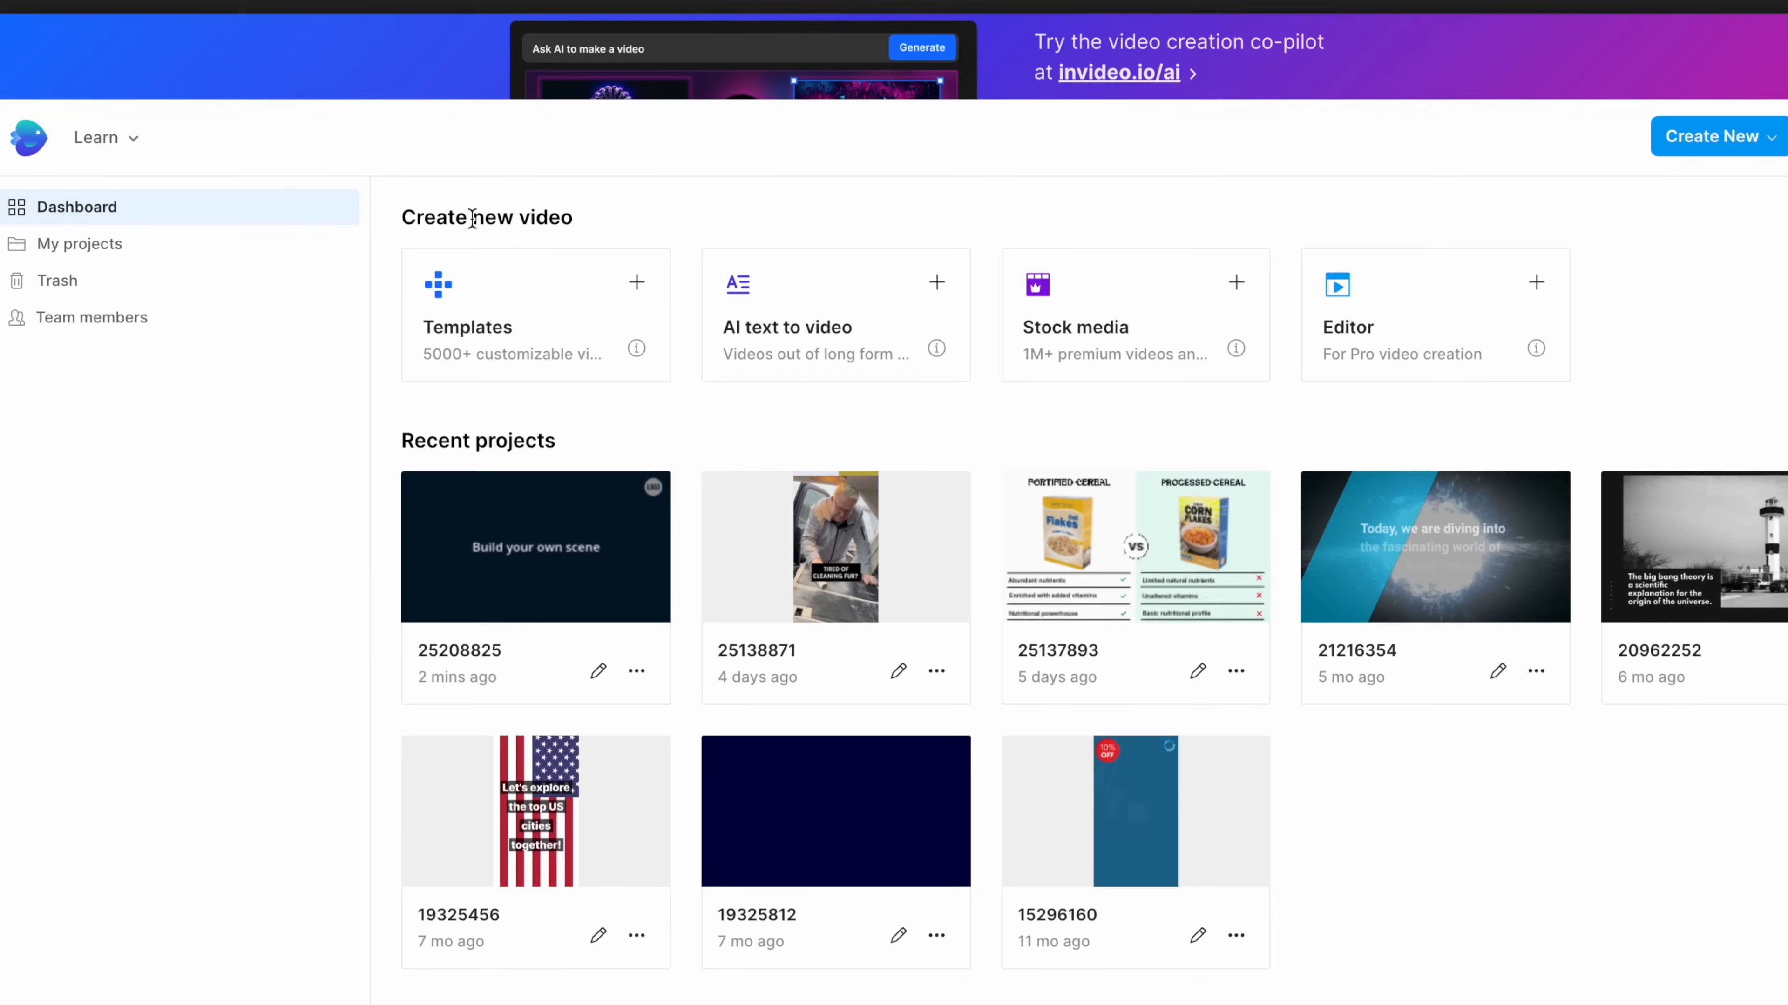
left_click(519, 295)
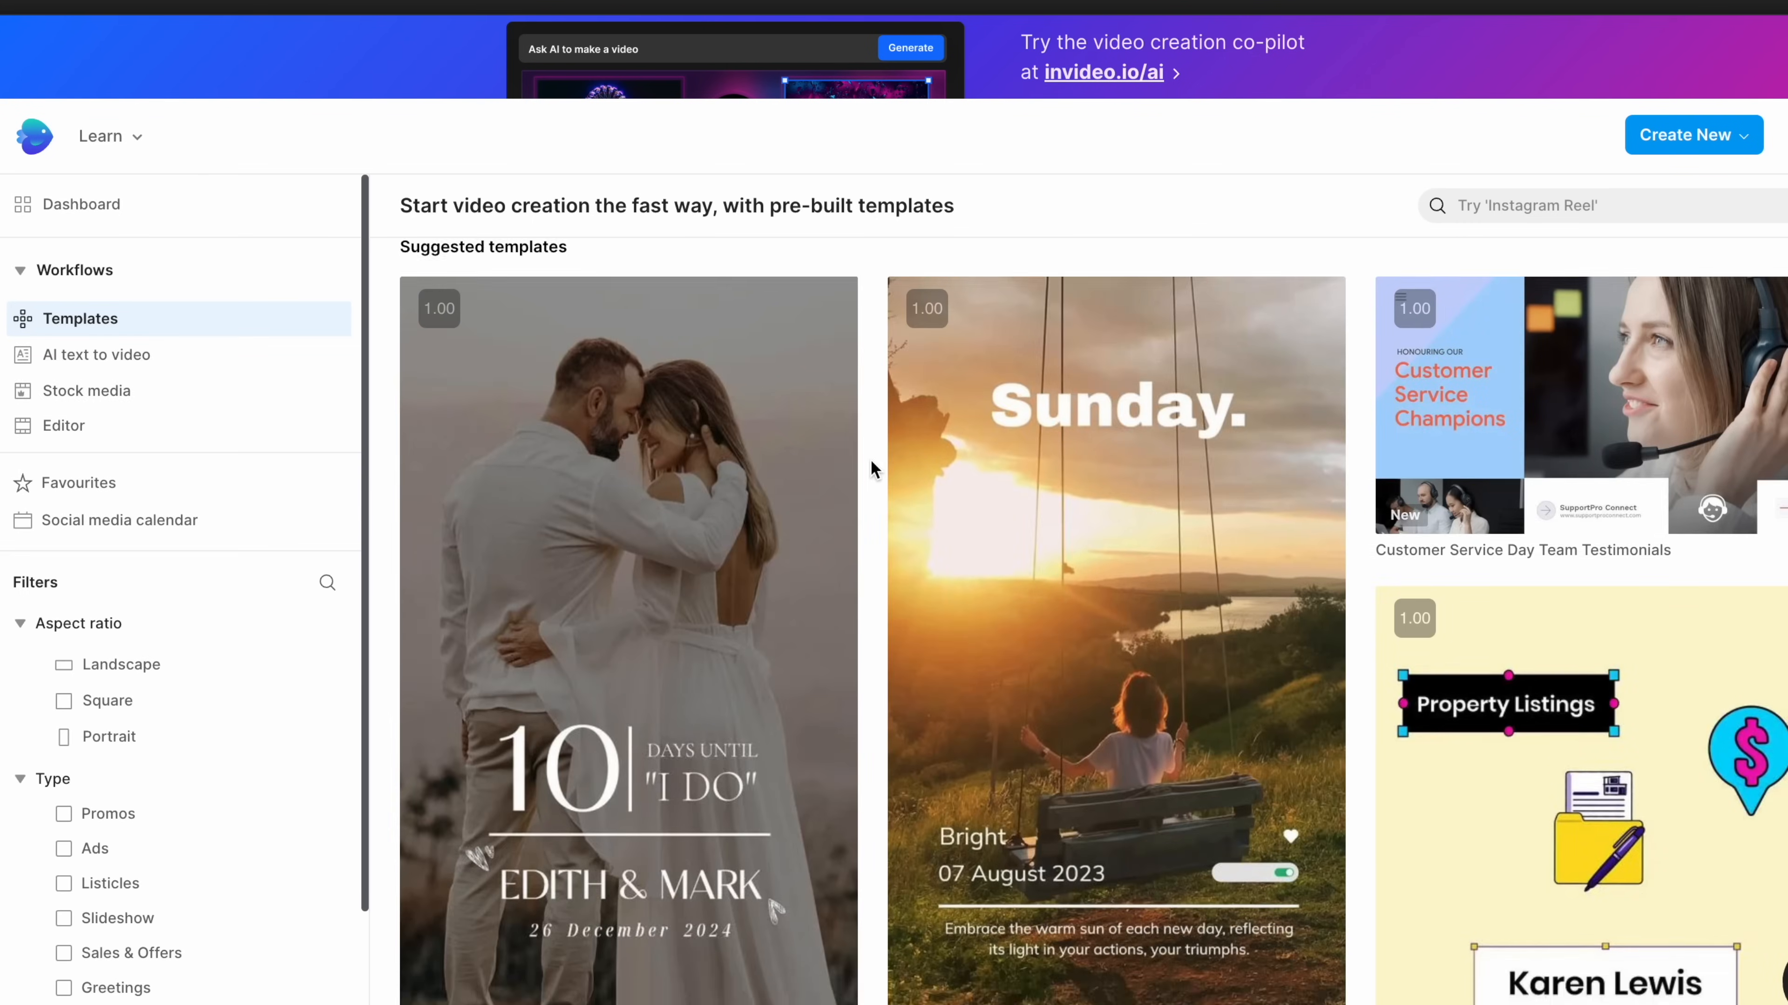
Start a blank square video in the Editor, then dismiss the media upload prompt
scroll(870, 458, "down", 20)
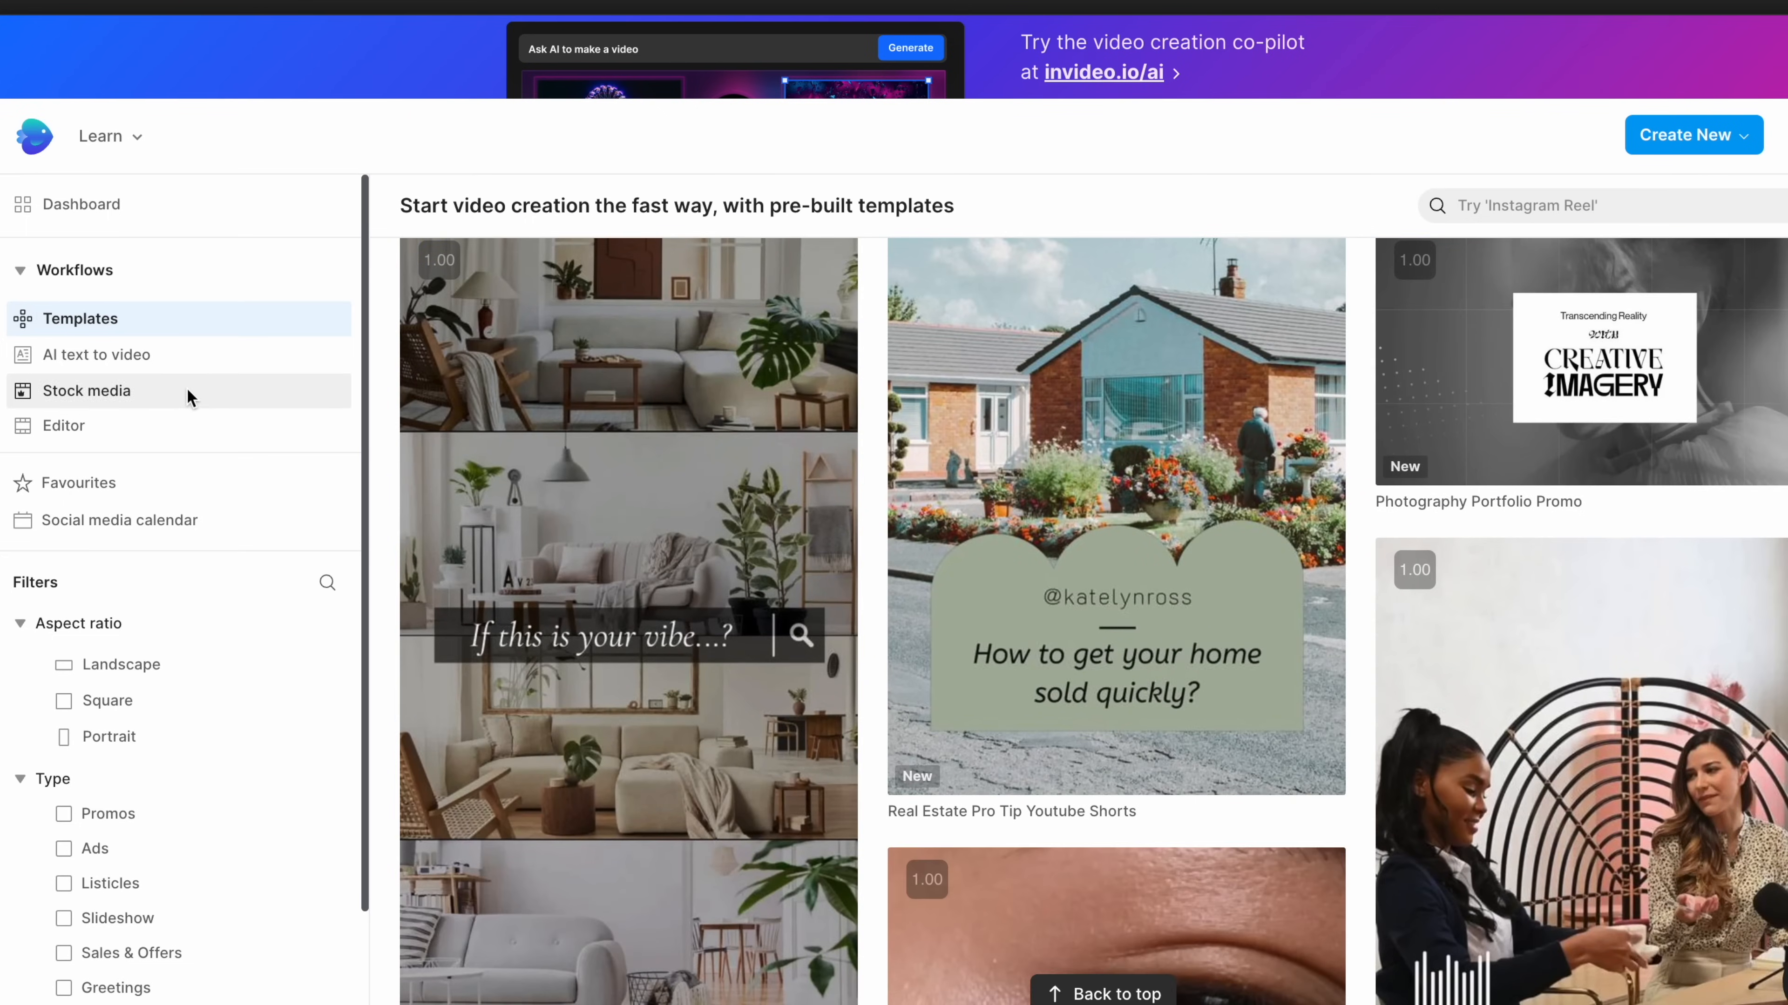
left_click(175, 426)
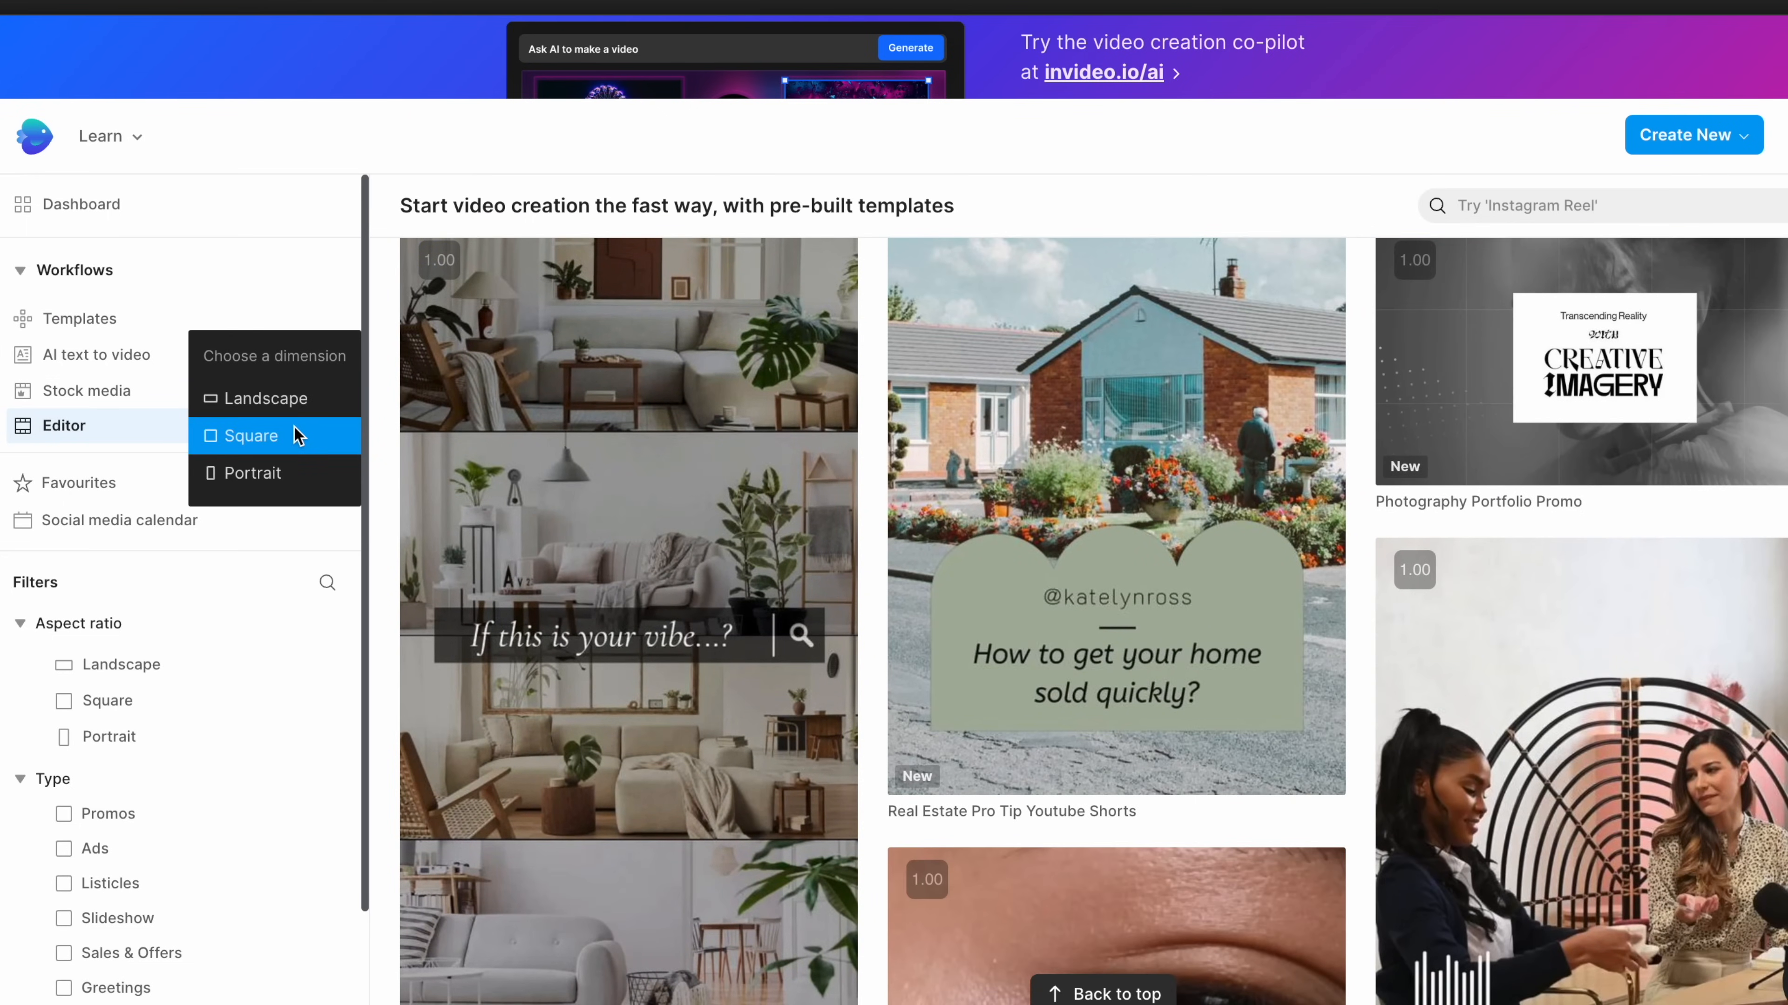
left_click(299, 436)
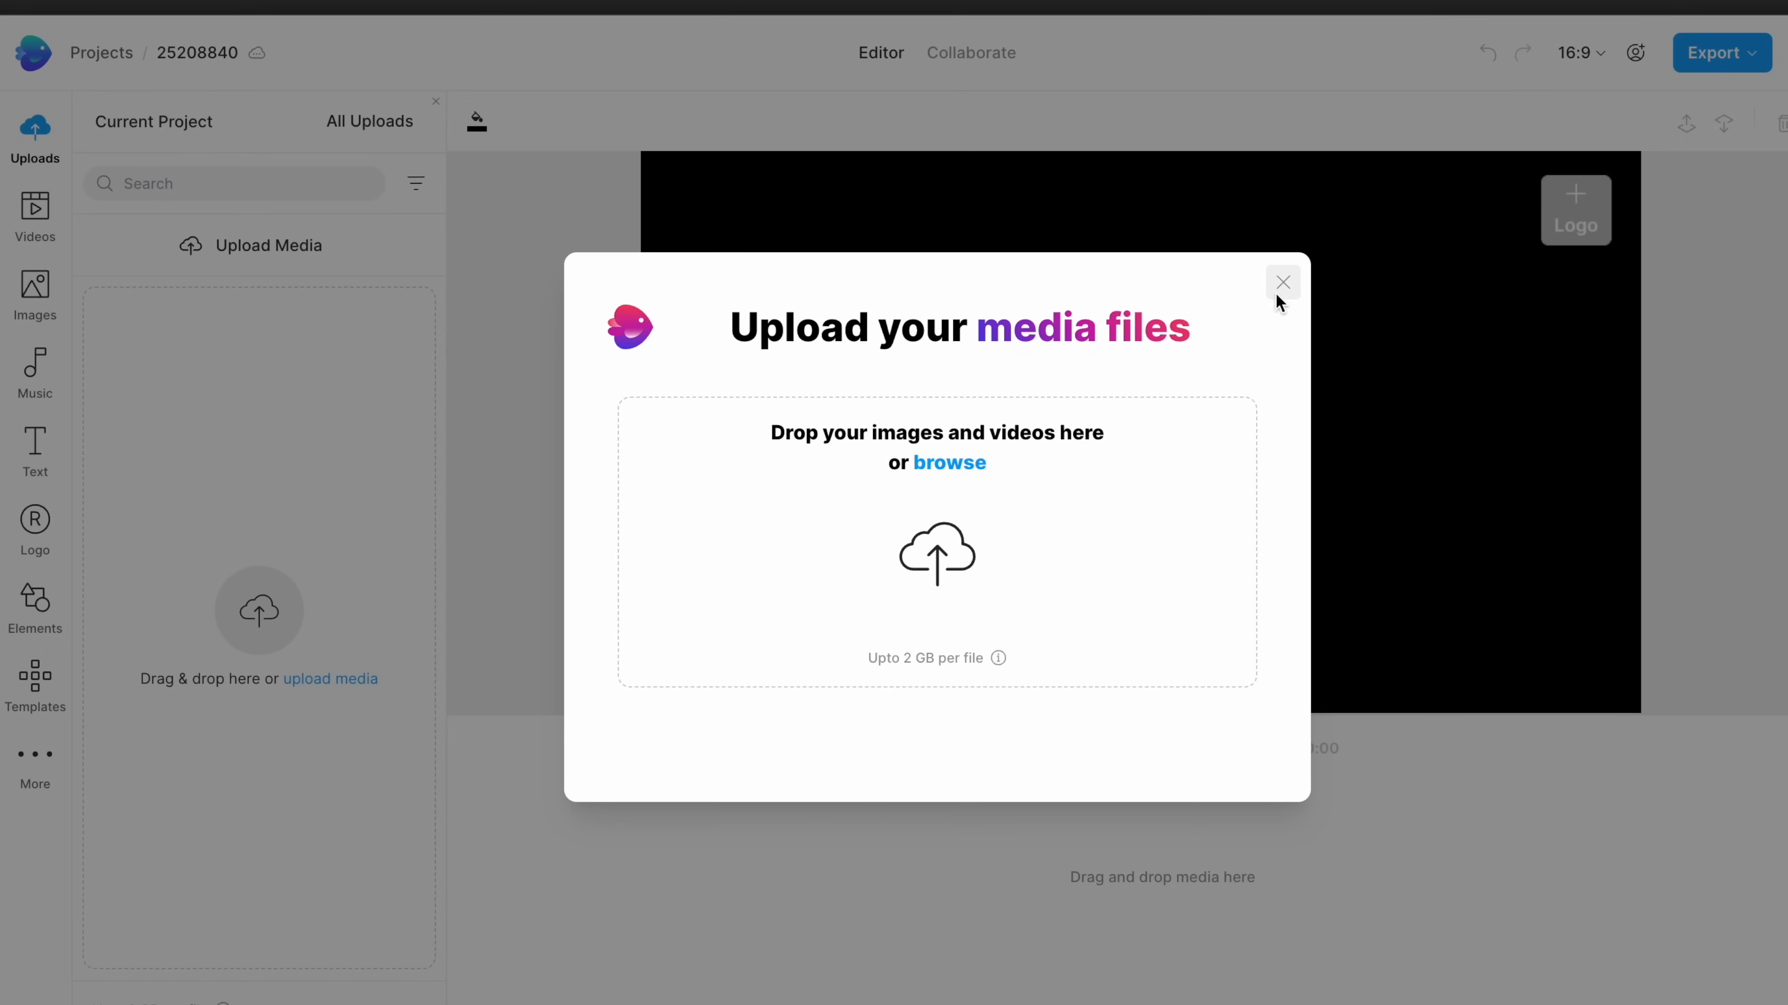
left_click(1283, 286)
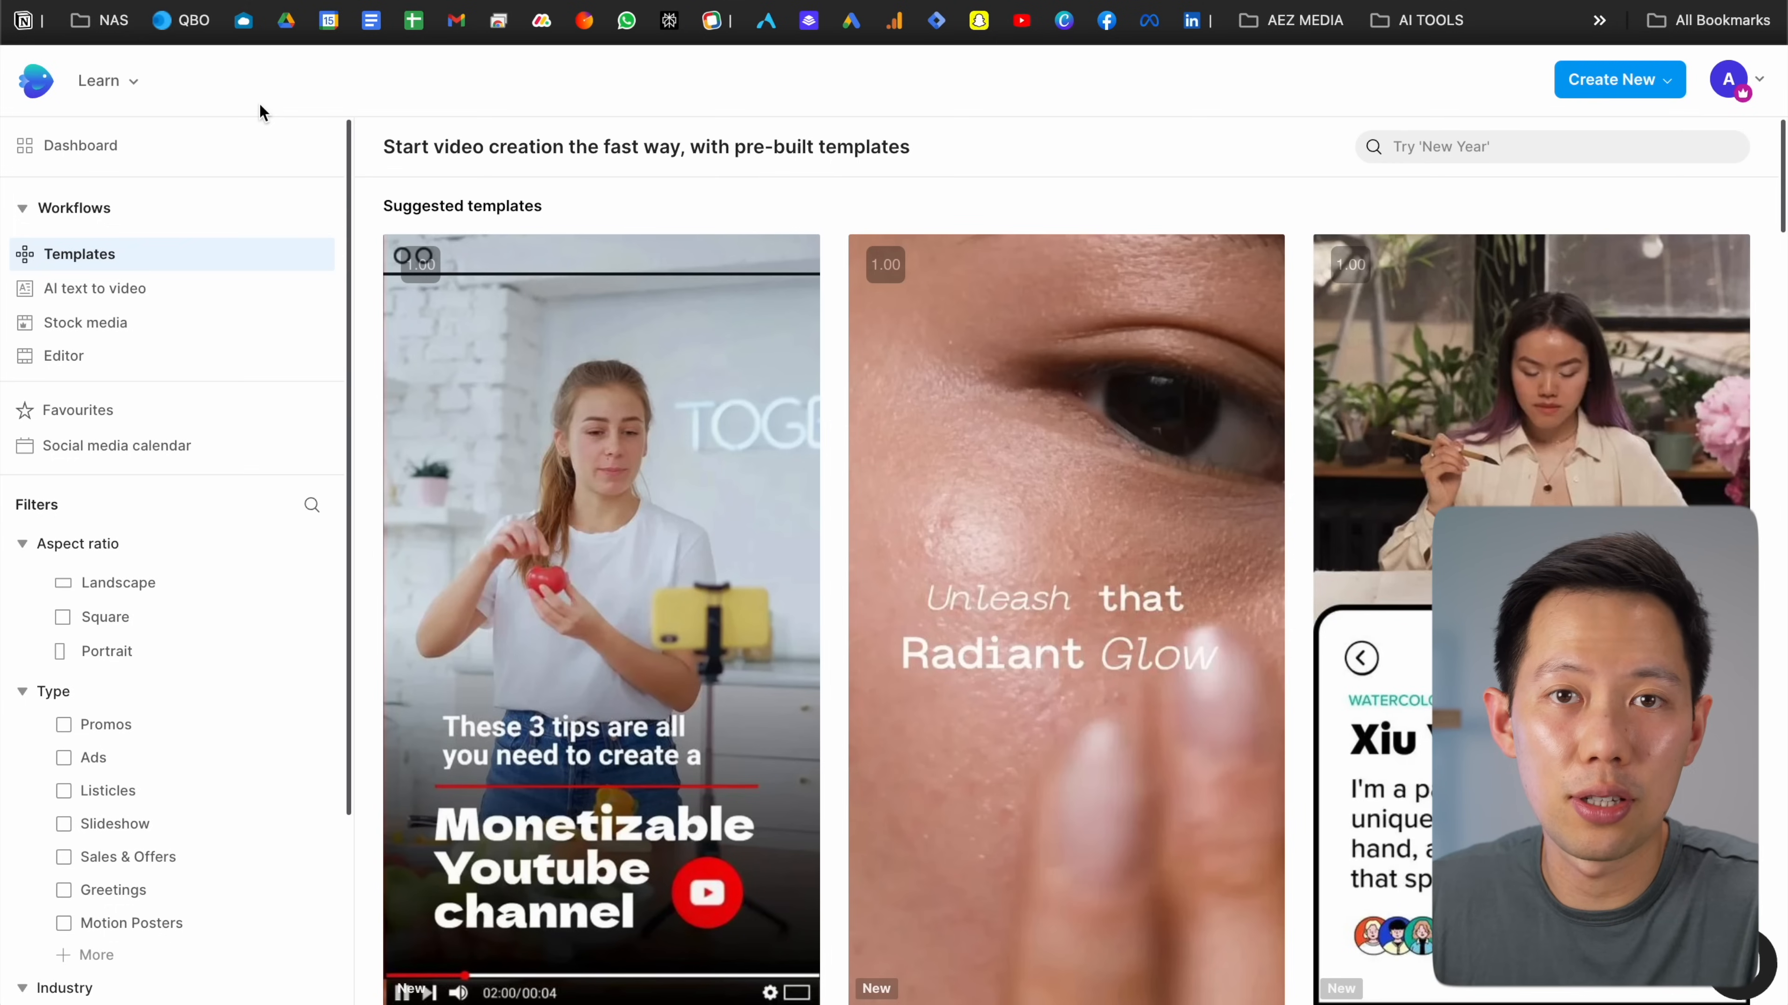
scroll(240, 268, "down", 2)
scroll(240, 268, "up", 2)
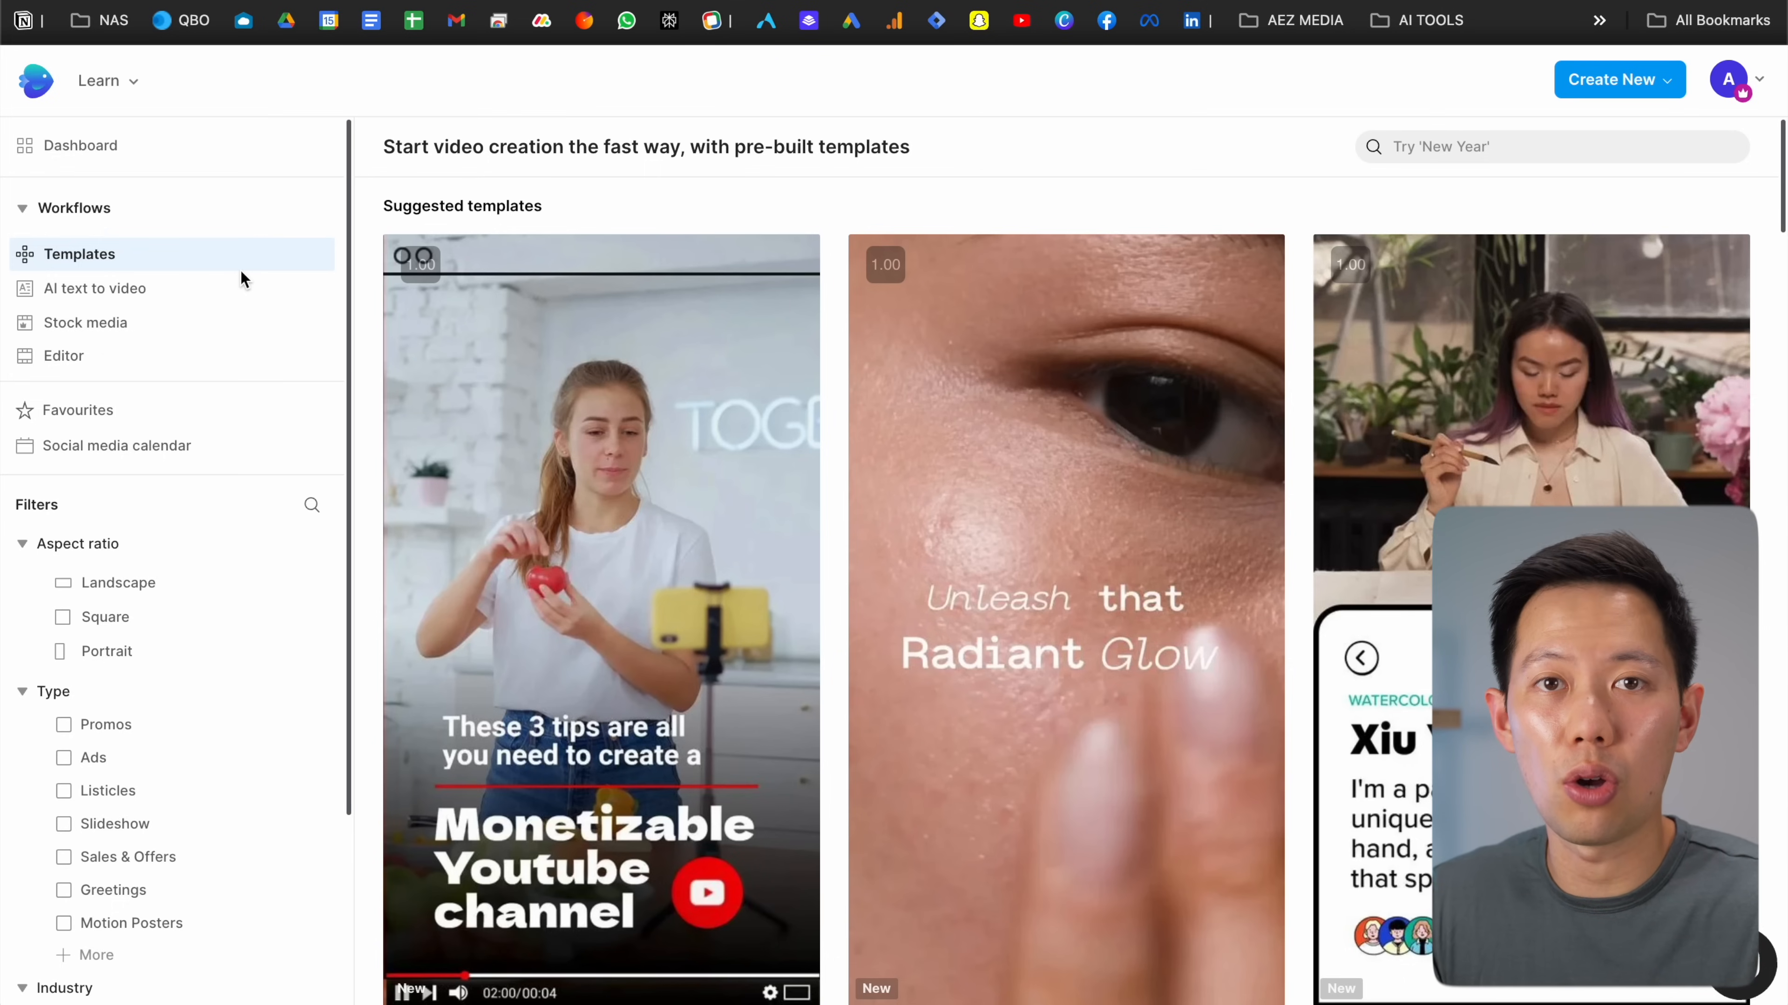
scroll(978, 423, "down", 10)
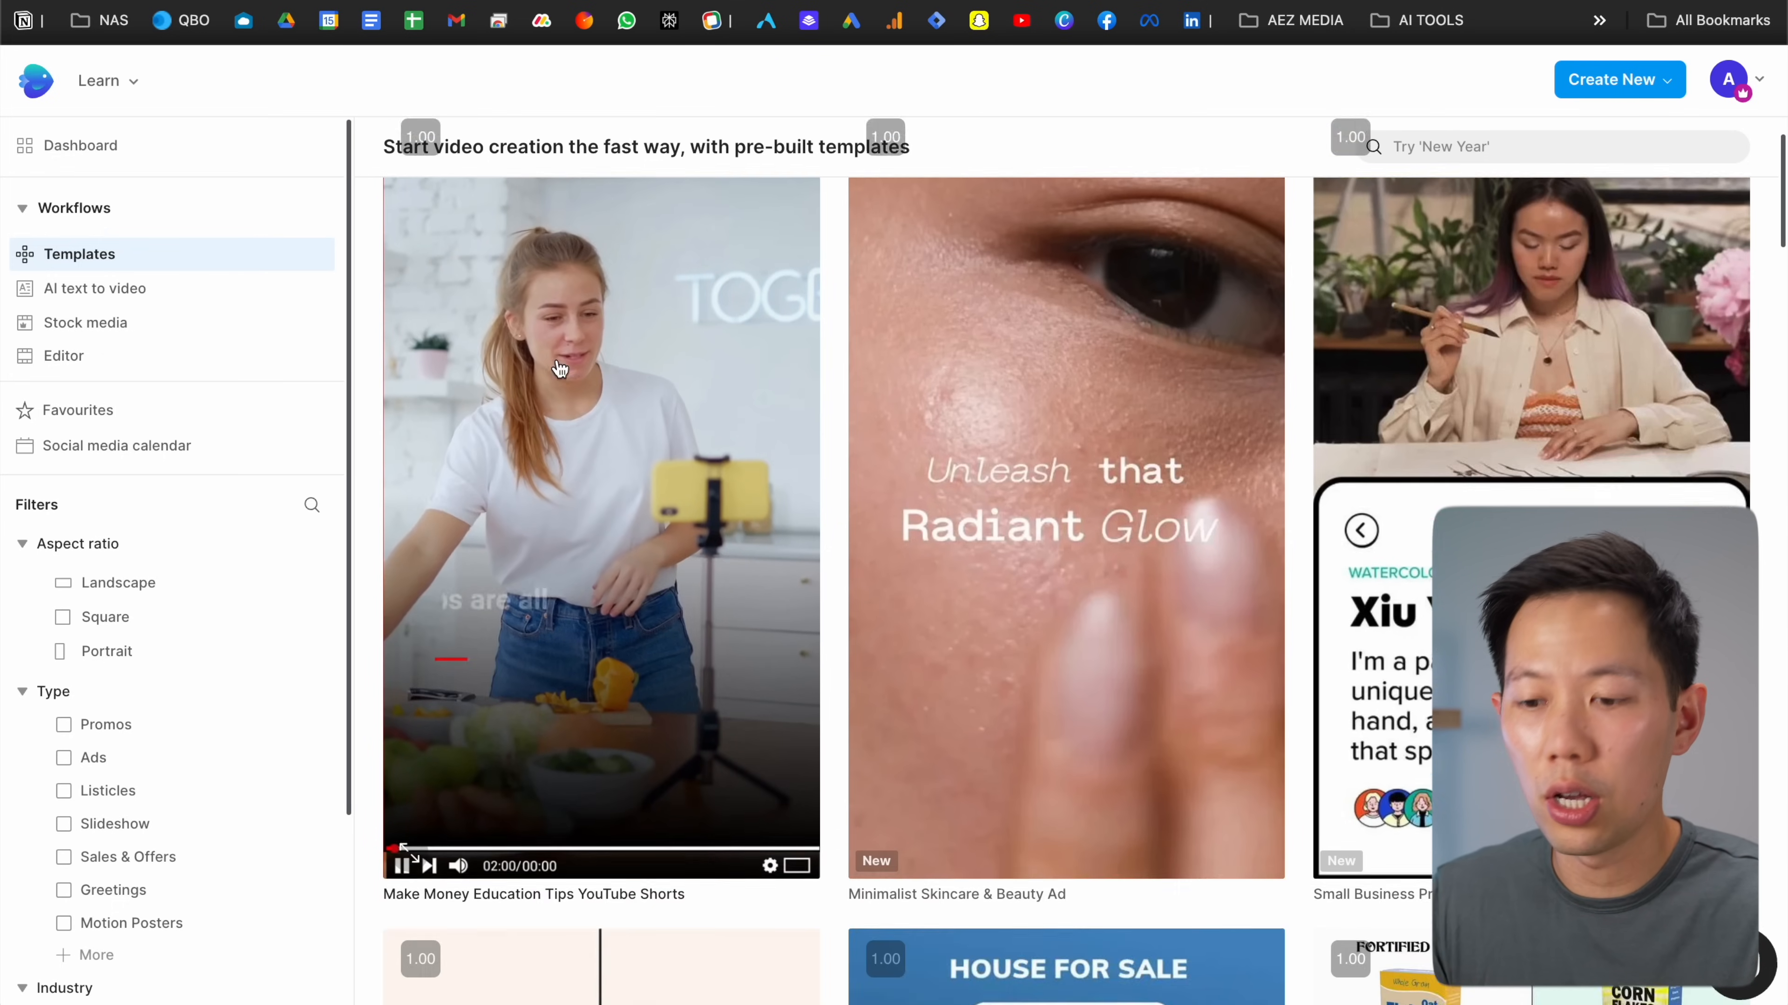
scroll(981, 423, "down", 6)
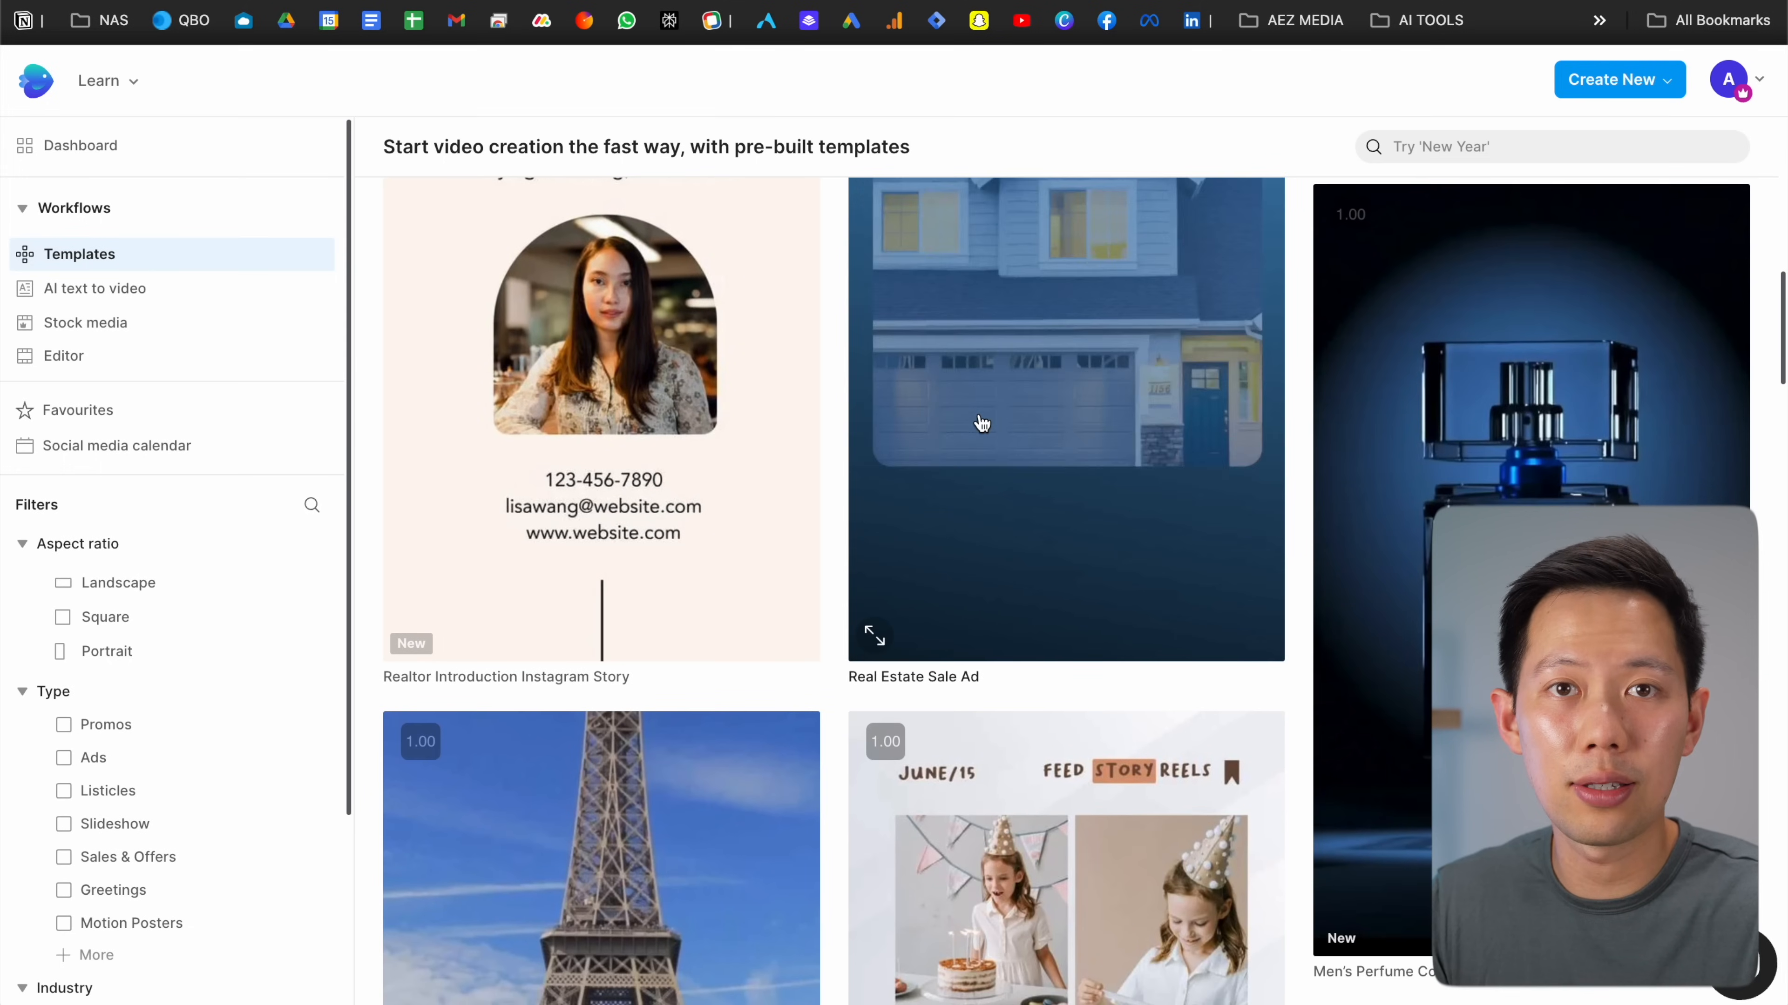
scroll(982, 423, "down", 7)
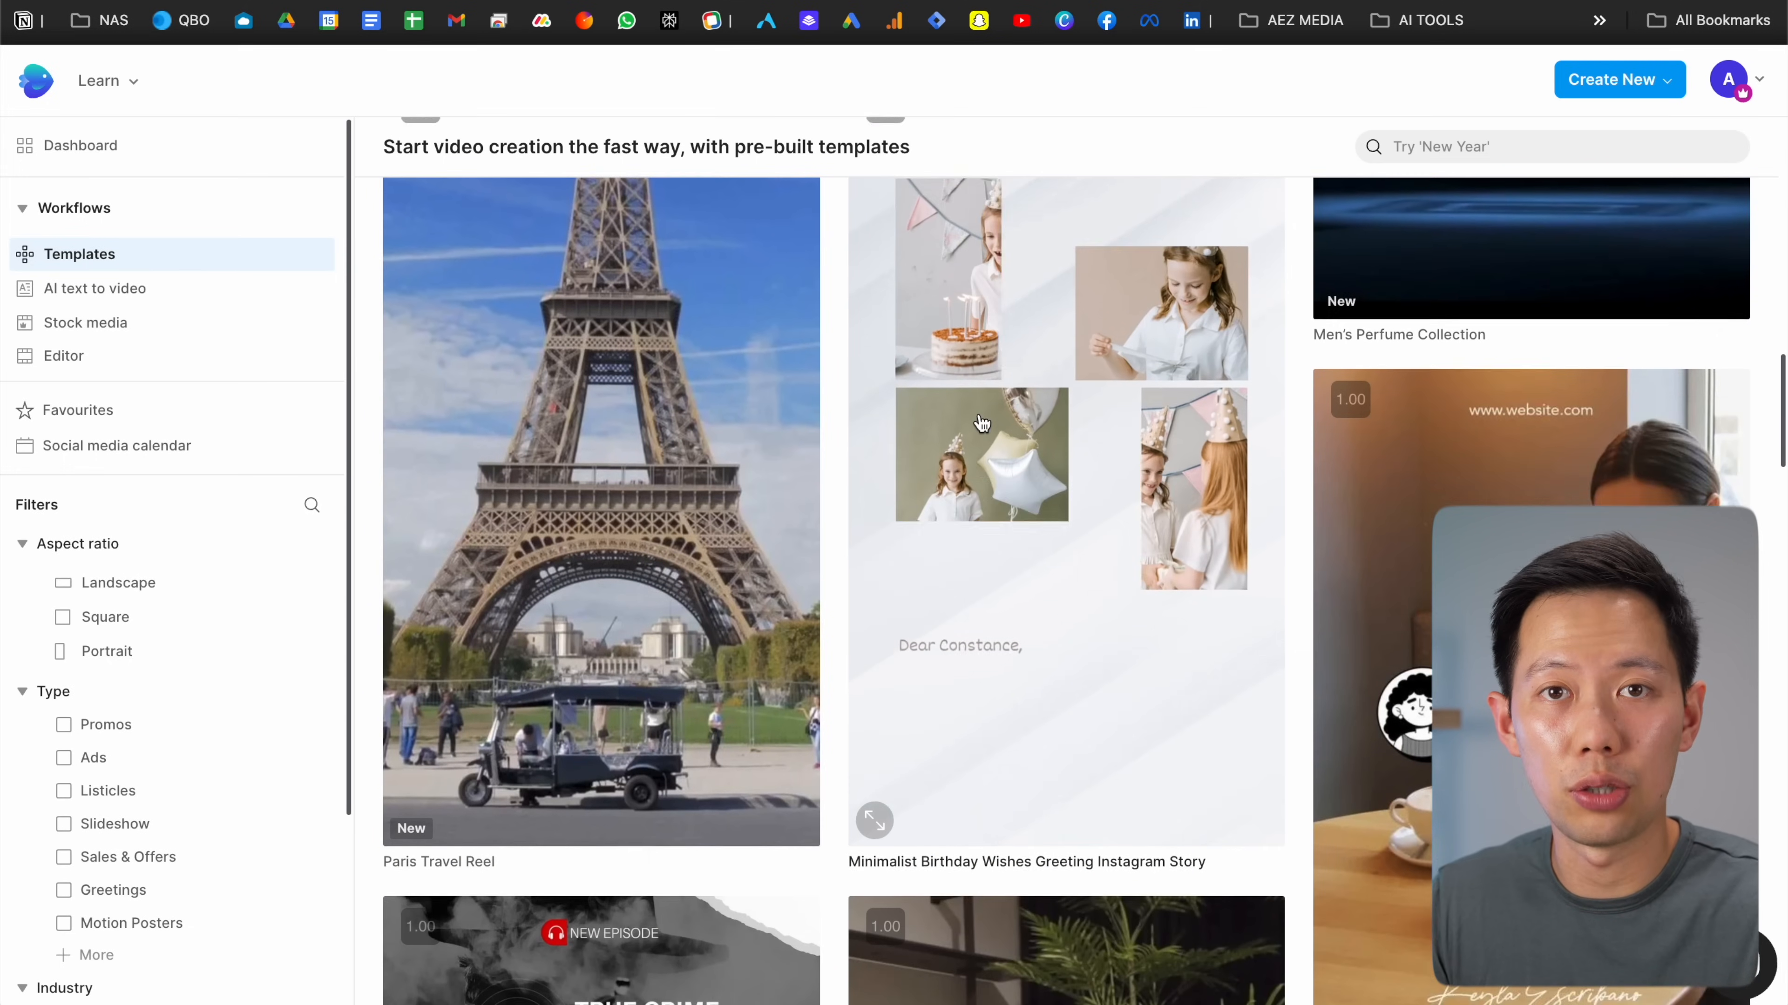
scroll(982, 423, "down", 7)
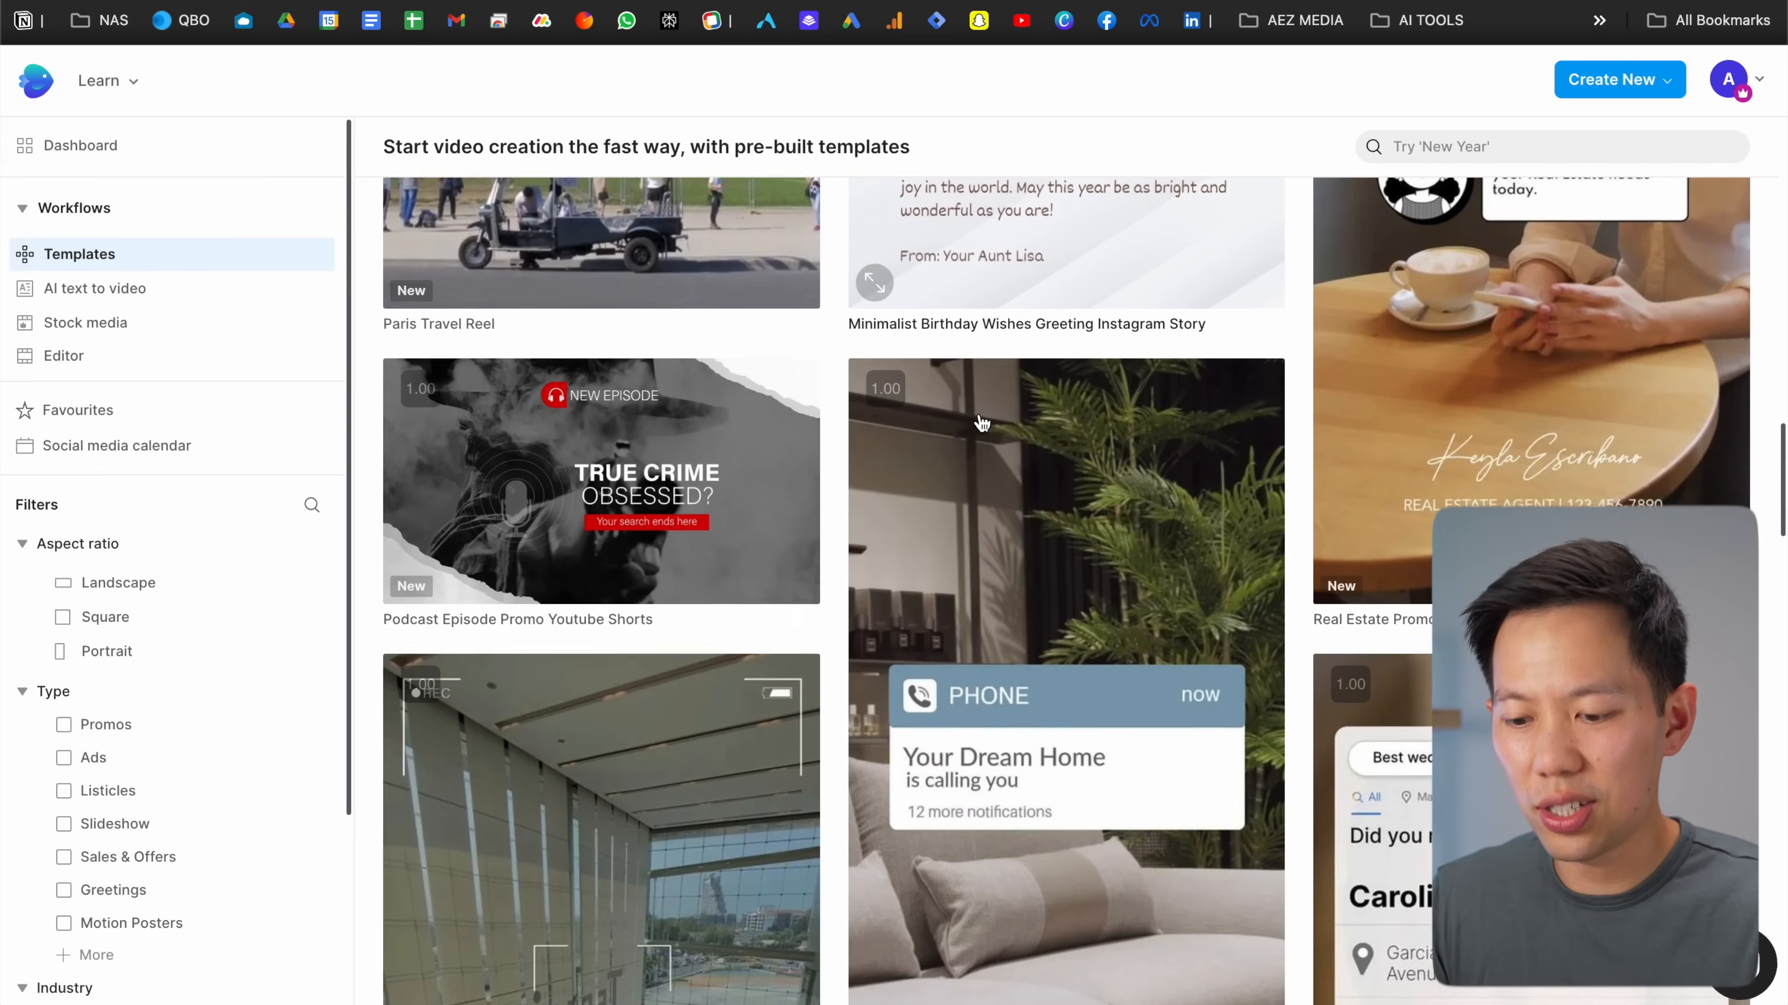
scroll(982, 423, "down", 1)
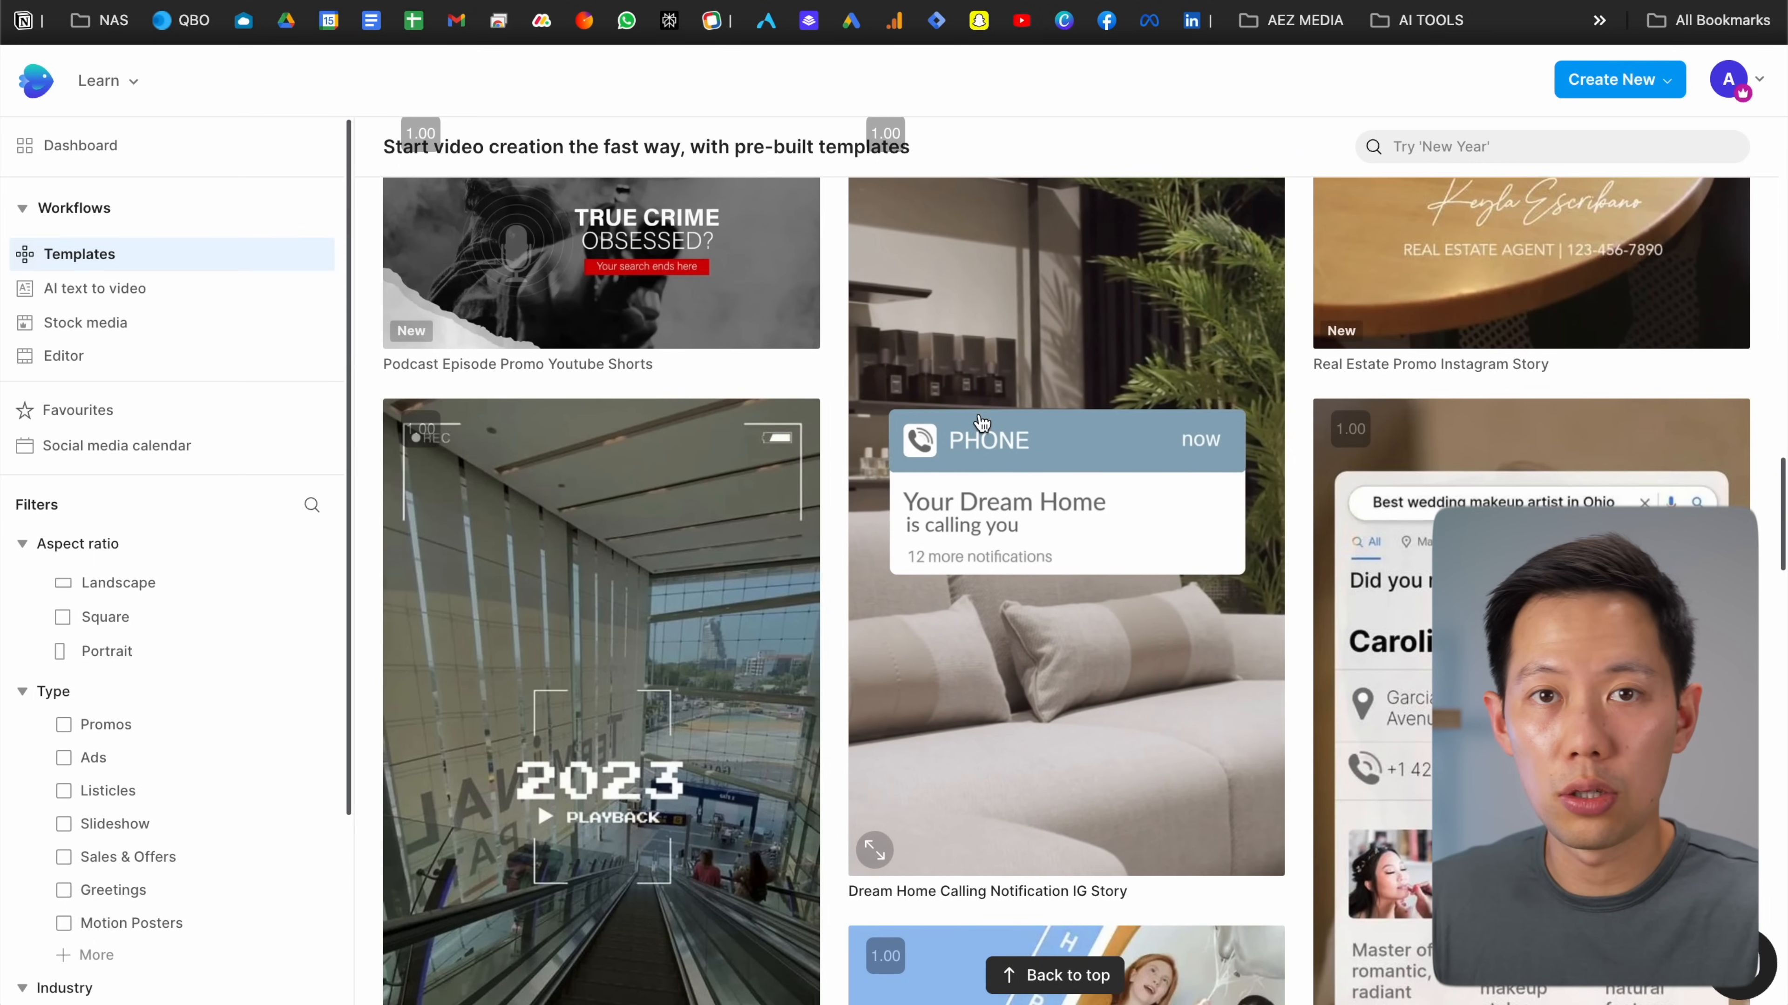
scroll(982, 423, "up", 1)
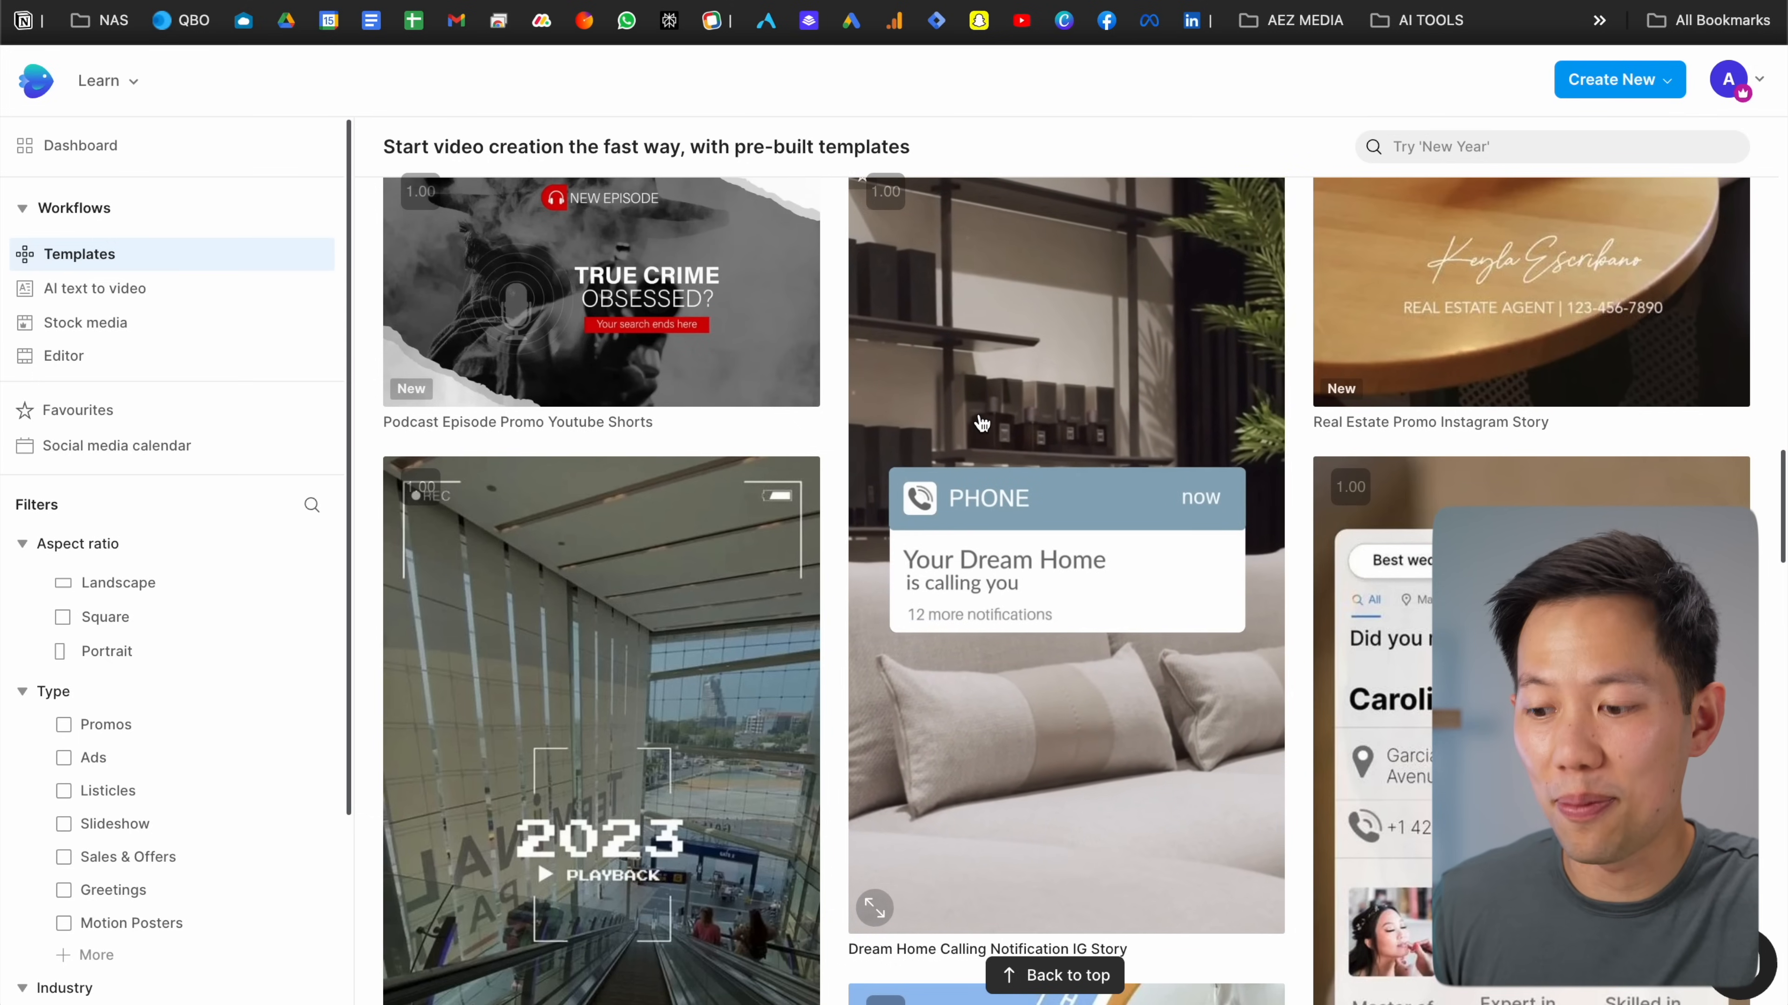
scroll(981, 422, "up", 1)
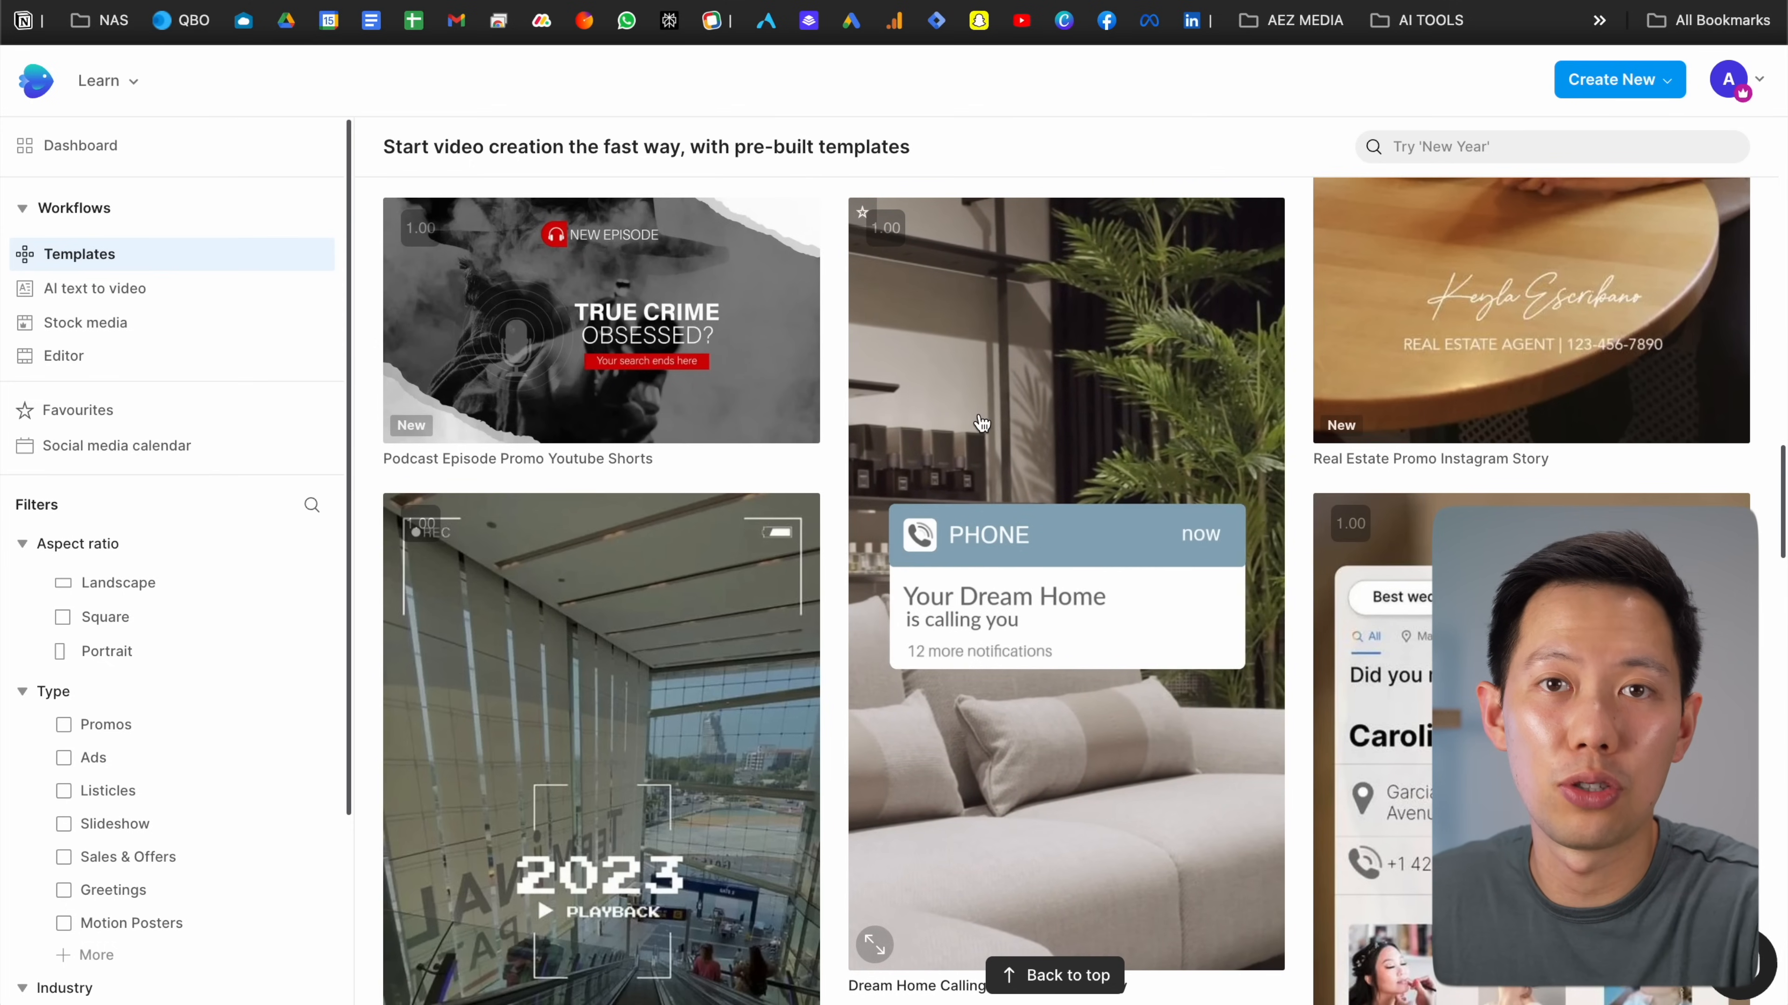
scroll(979, 417, "up", 10)
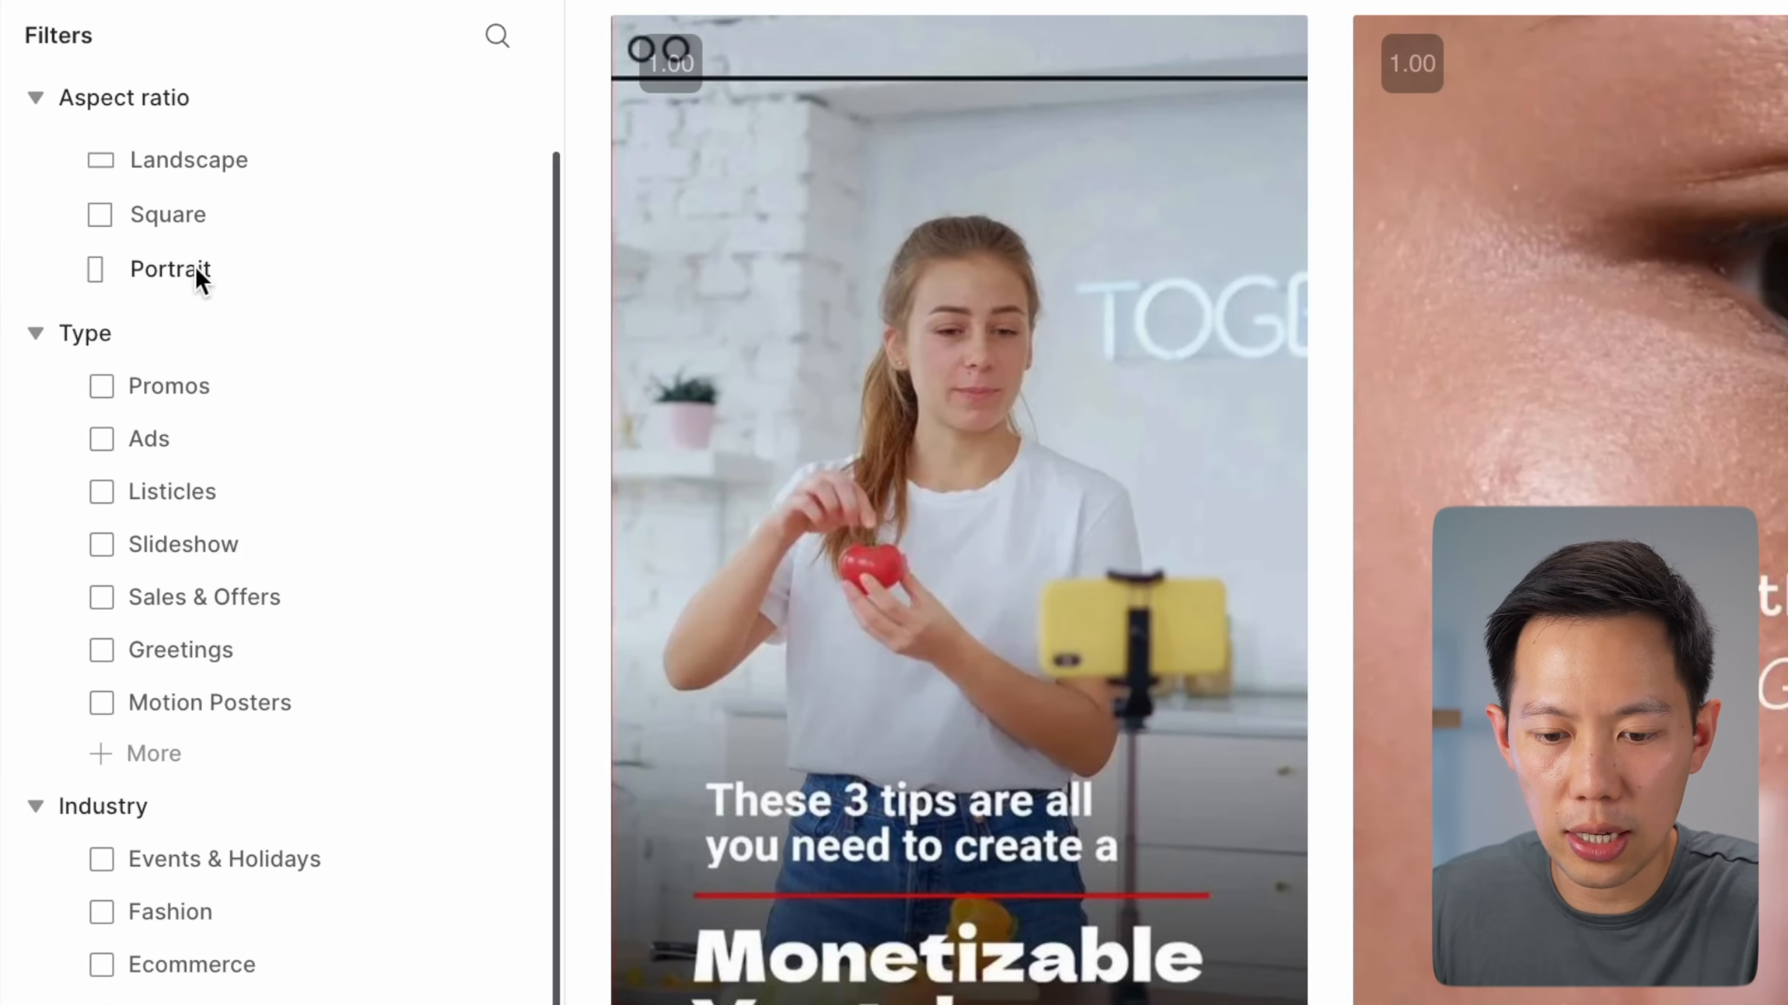
Filter the templates to Portrait, Ads and the Ecommerce industry
left_click(195, 271)
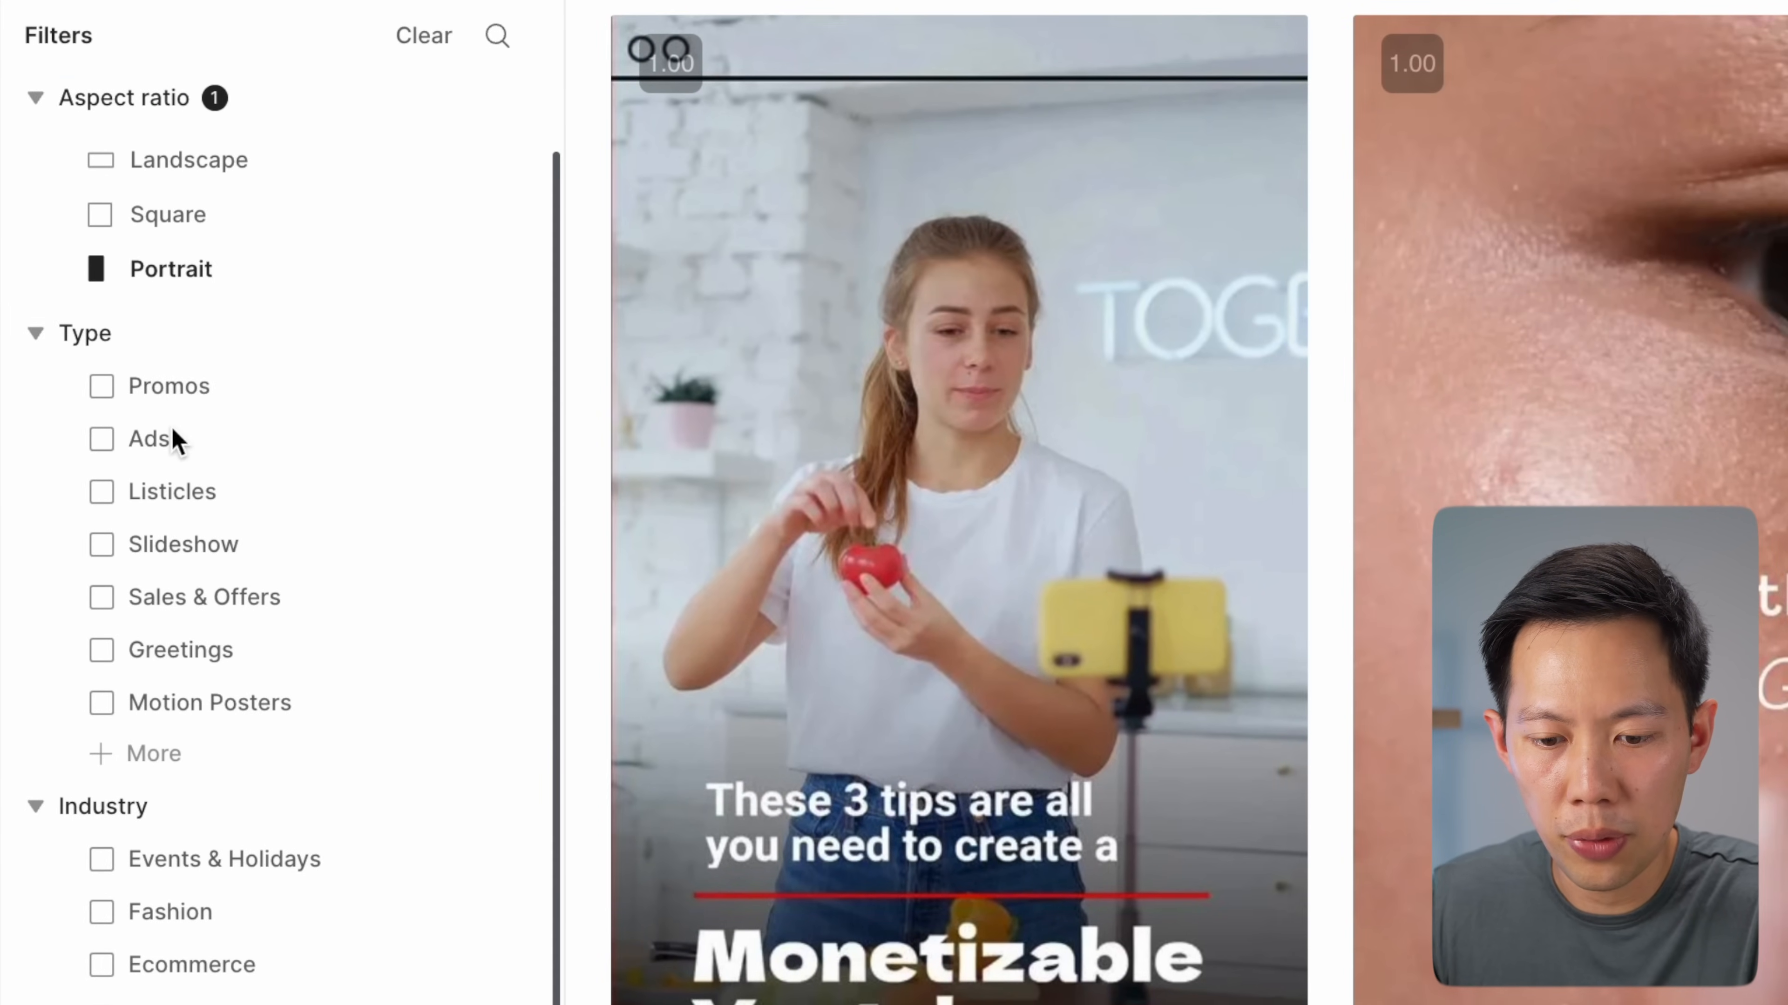
left_click(154, 433)
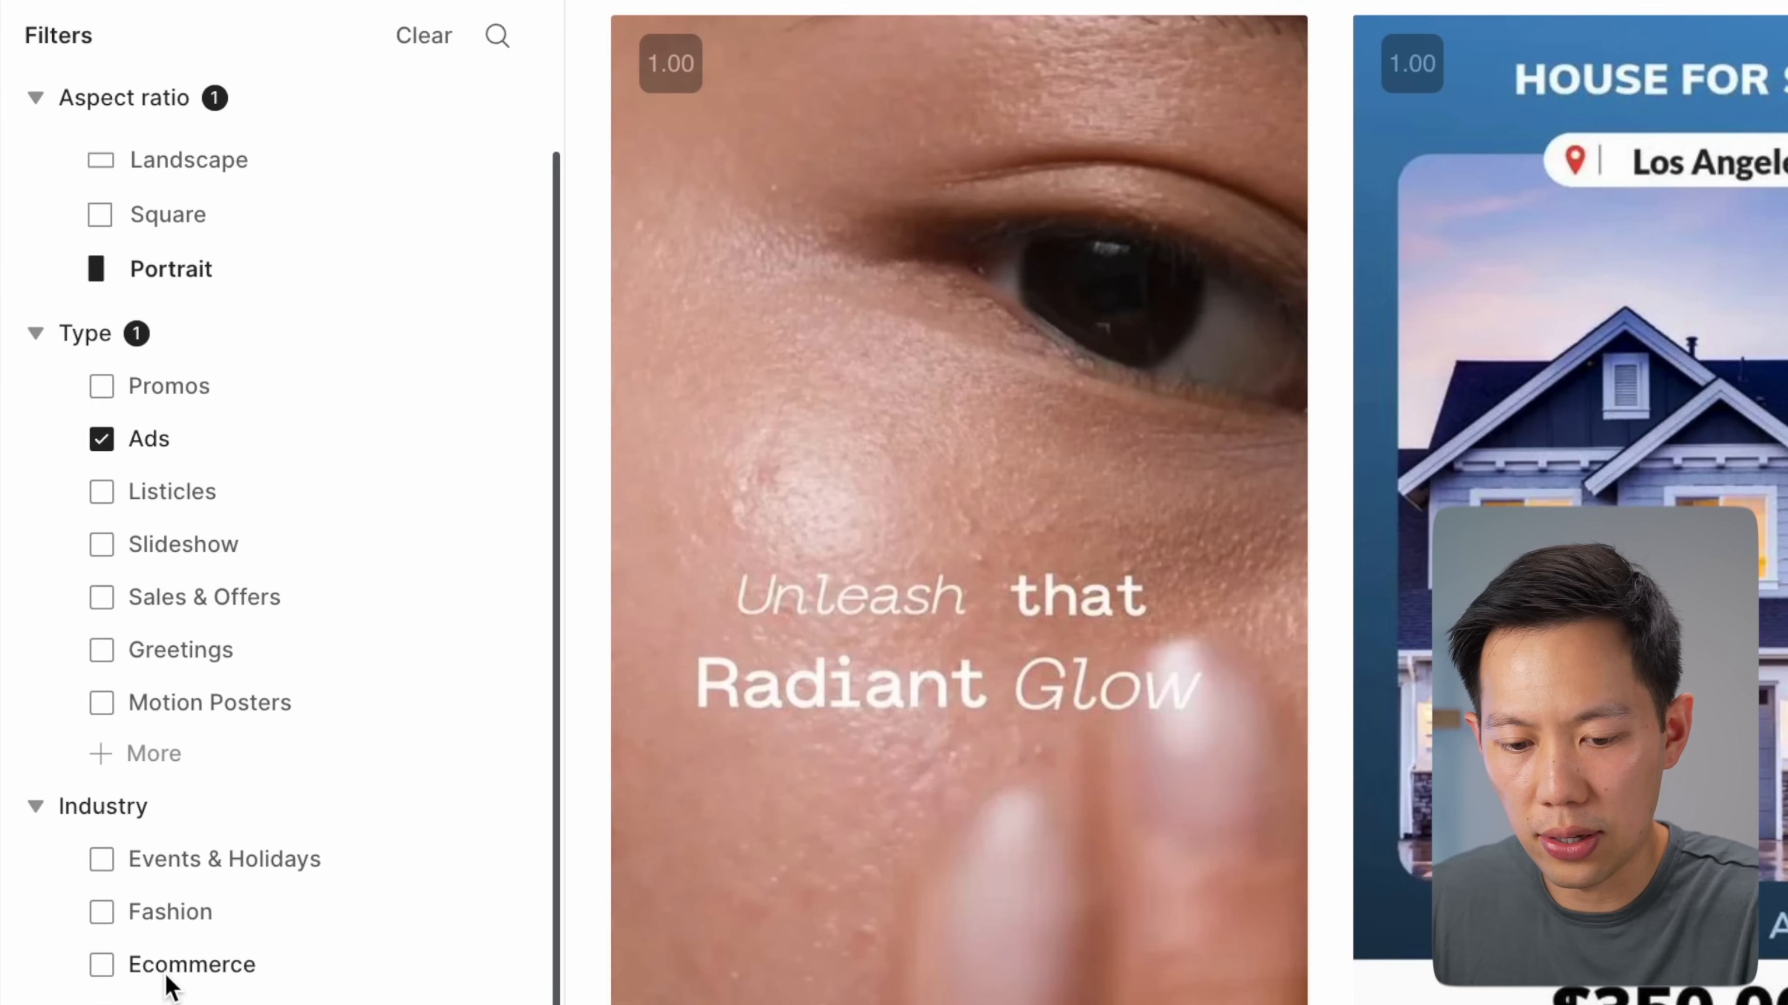
left_click(169, 975)
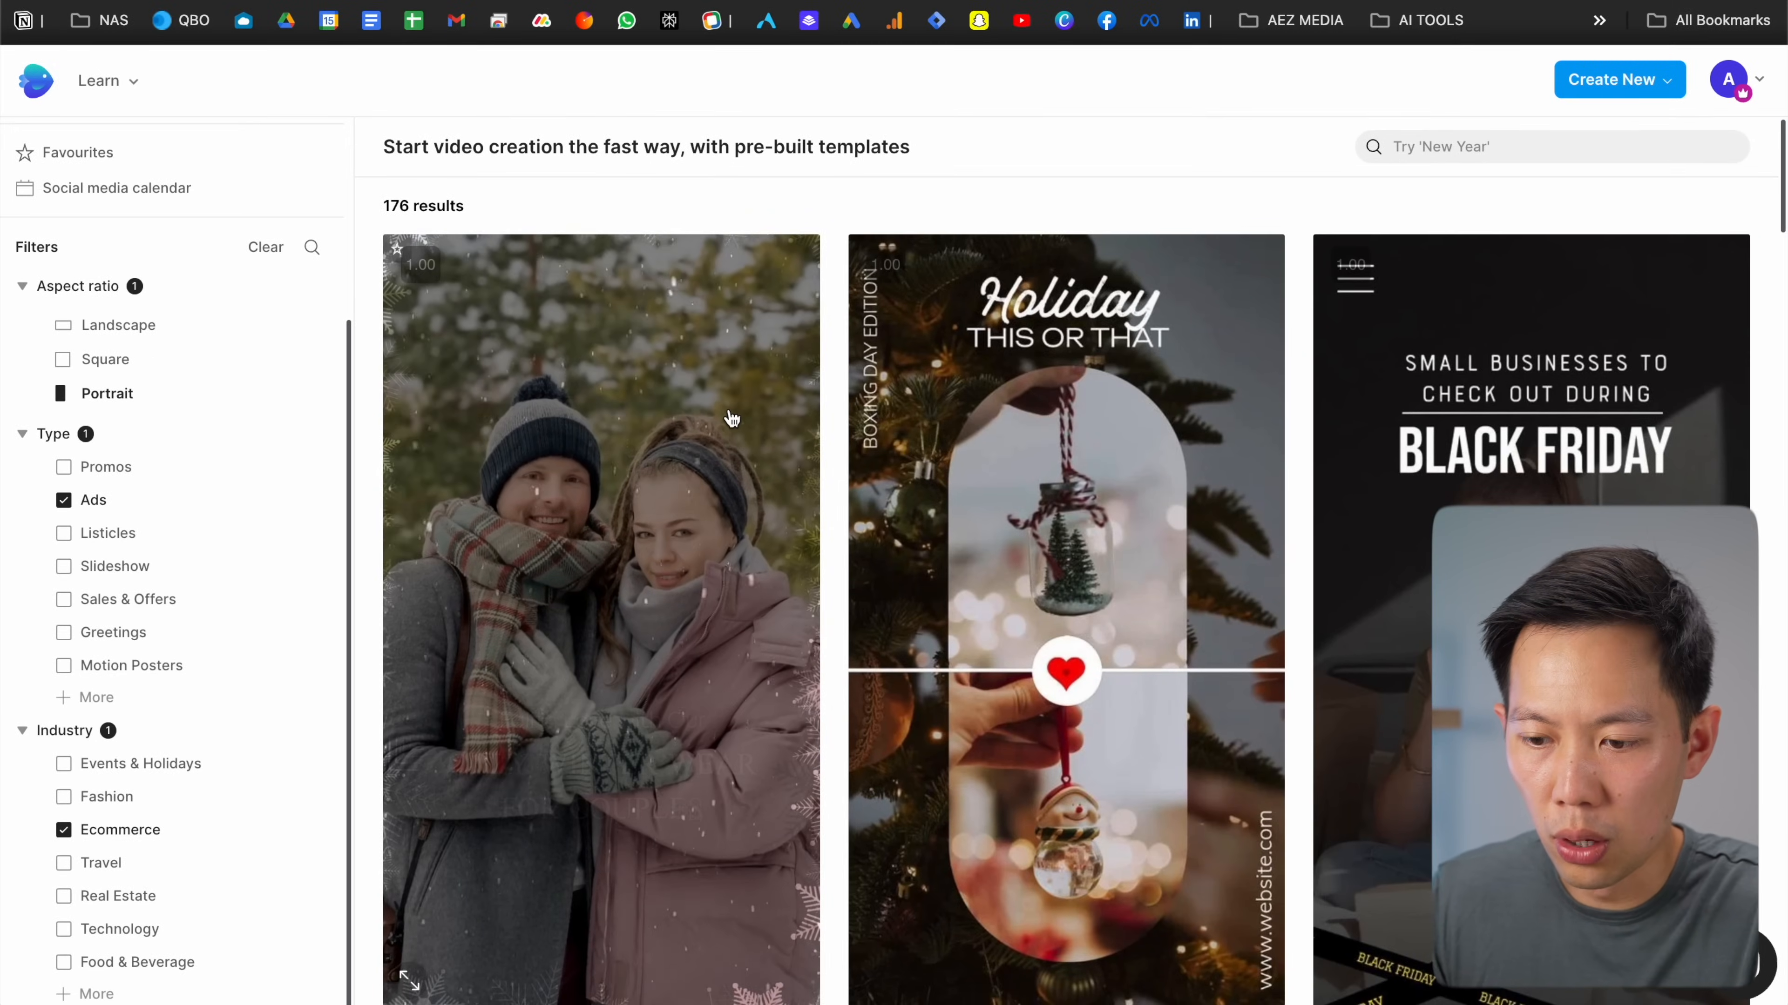
scroll(732, 418, "down", 10)
scroll(732, 419, "up", 10)
Search the filtered templates for 'pet' and browse the results
left_click(1538, 143)
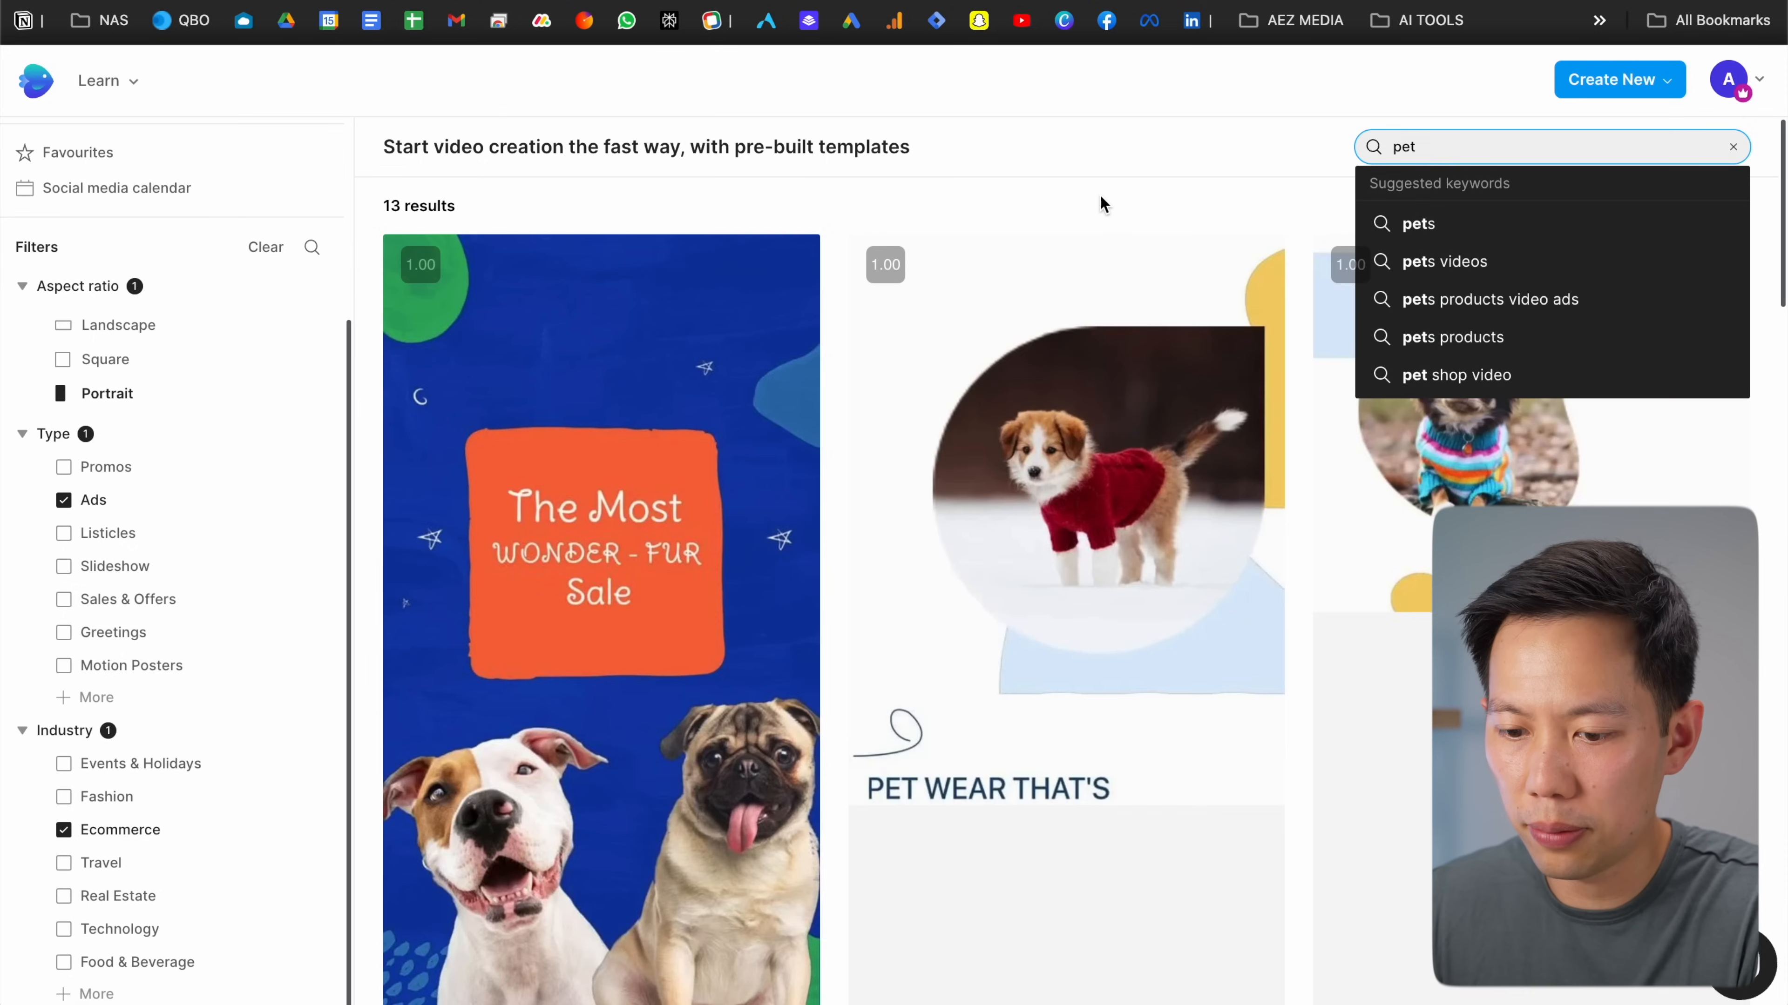
left_click(1070, 172)
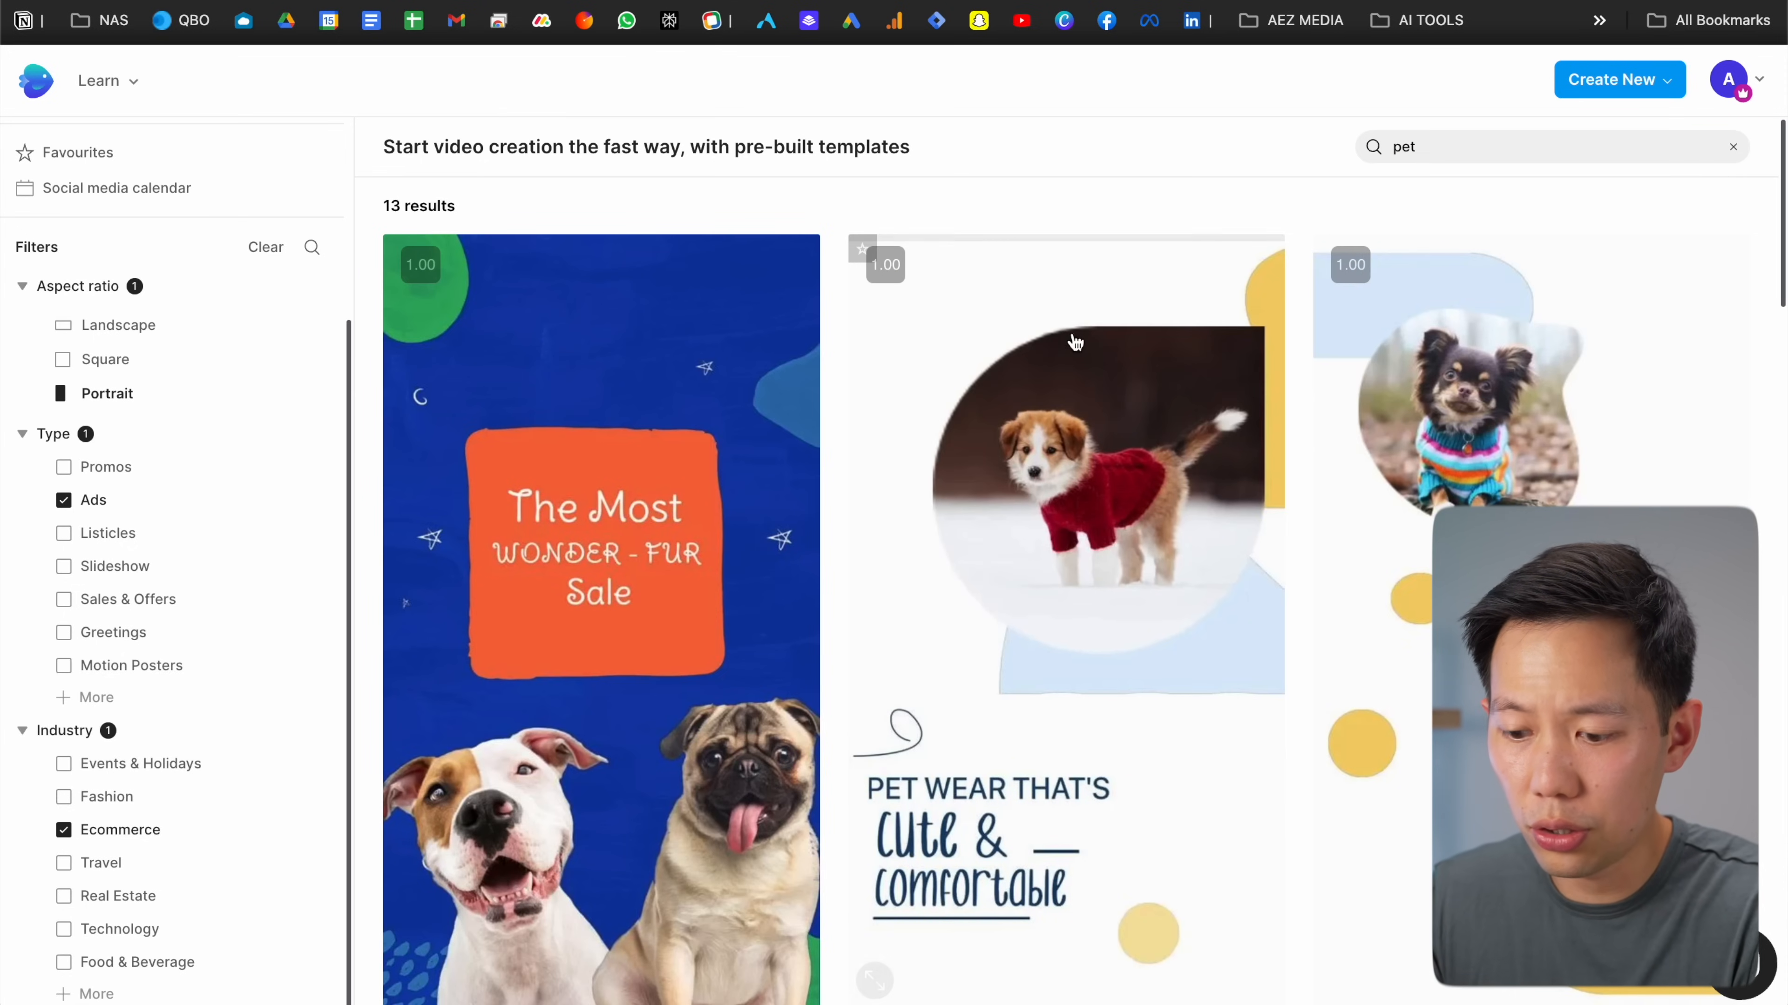
scroll(1063, 373, "down", 1)
scroll(1059, 407, "down", 10)
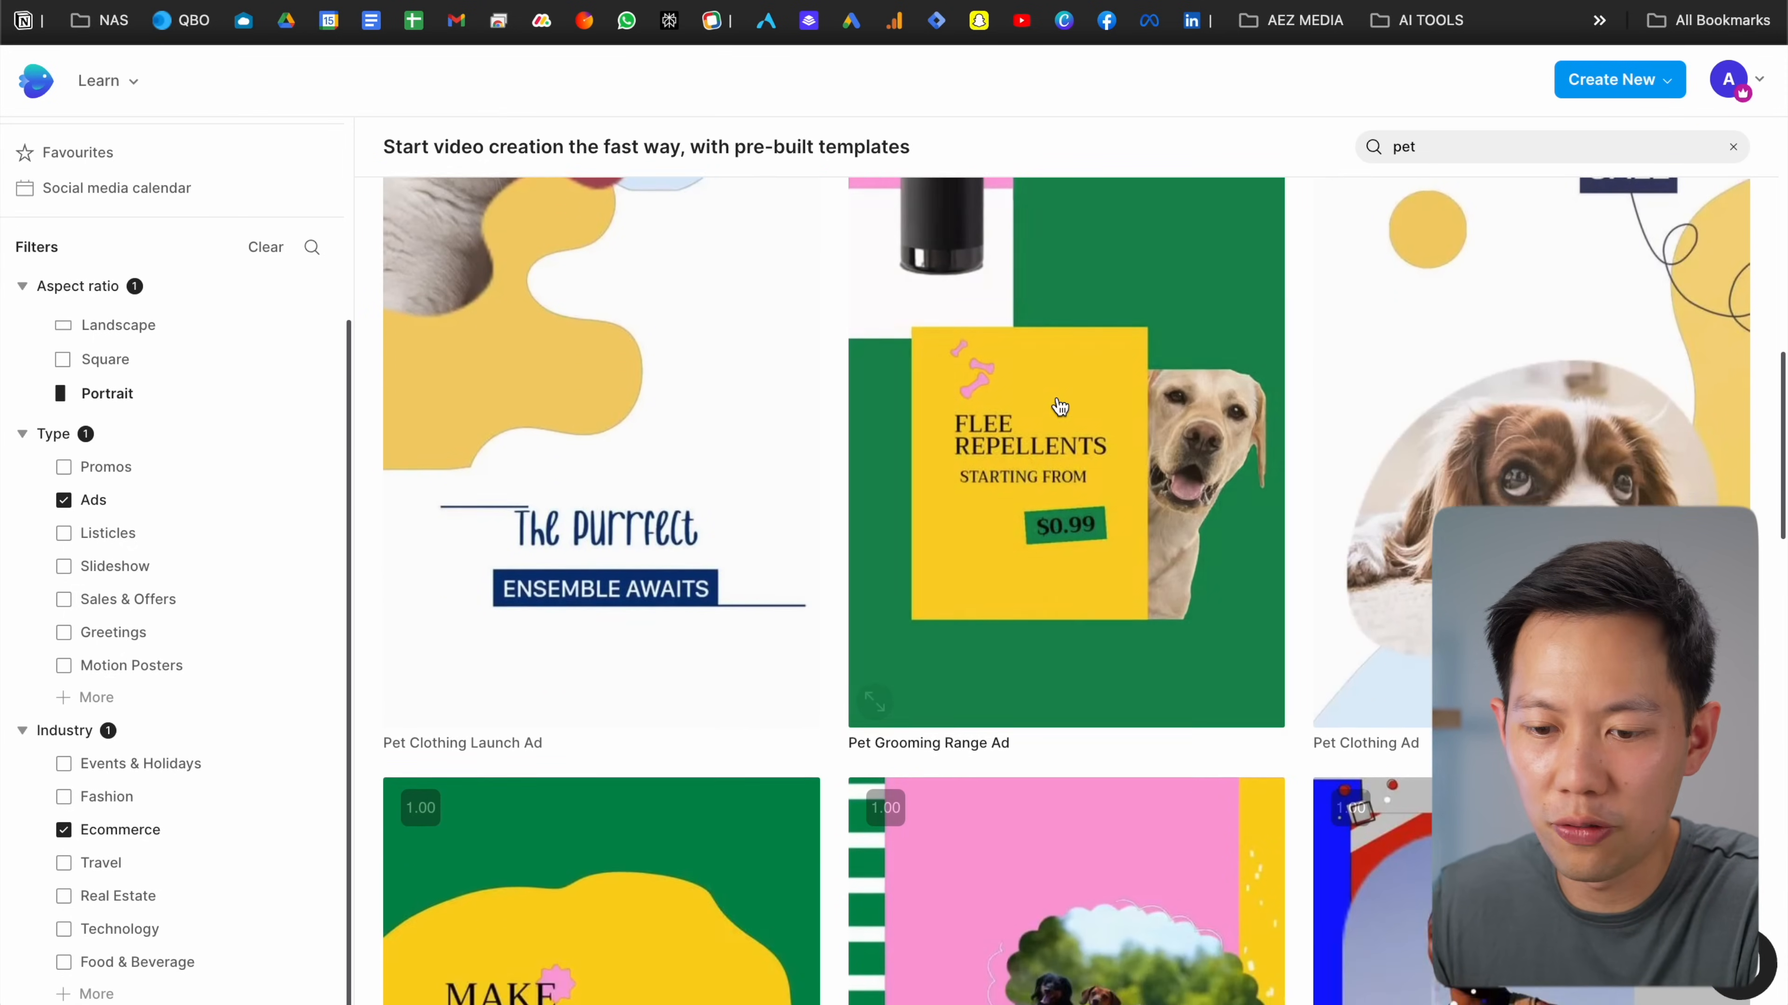
scroll(1059, 407, "down", 10)
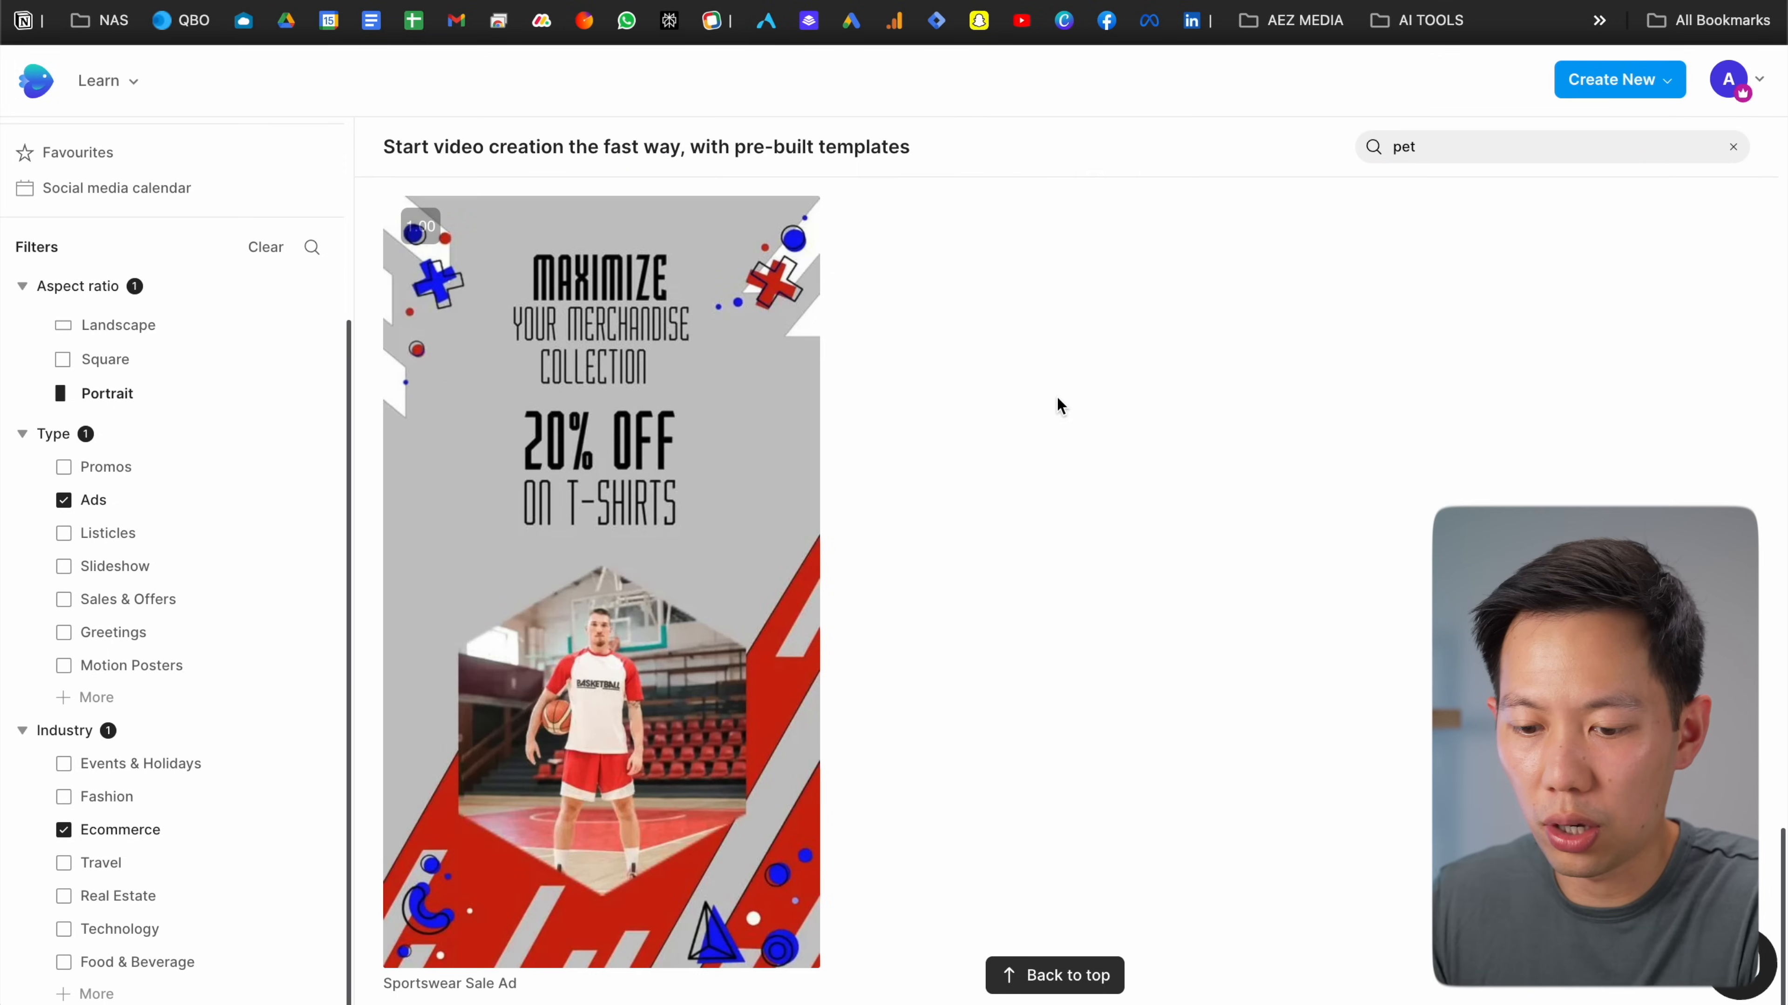
scroll(1057, 403, "up", 10)
scroll(1059, 401, "up", 10)
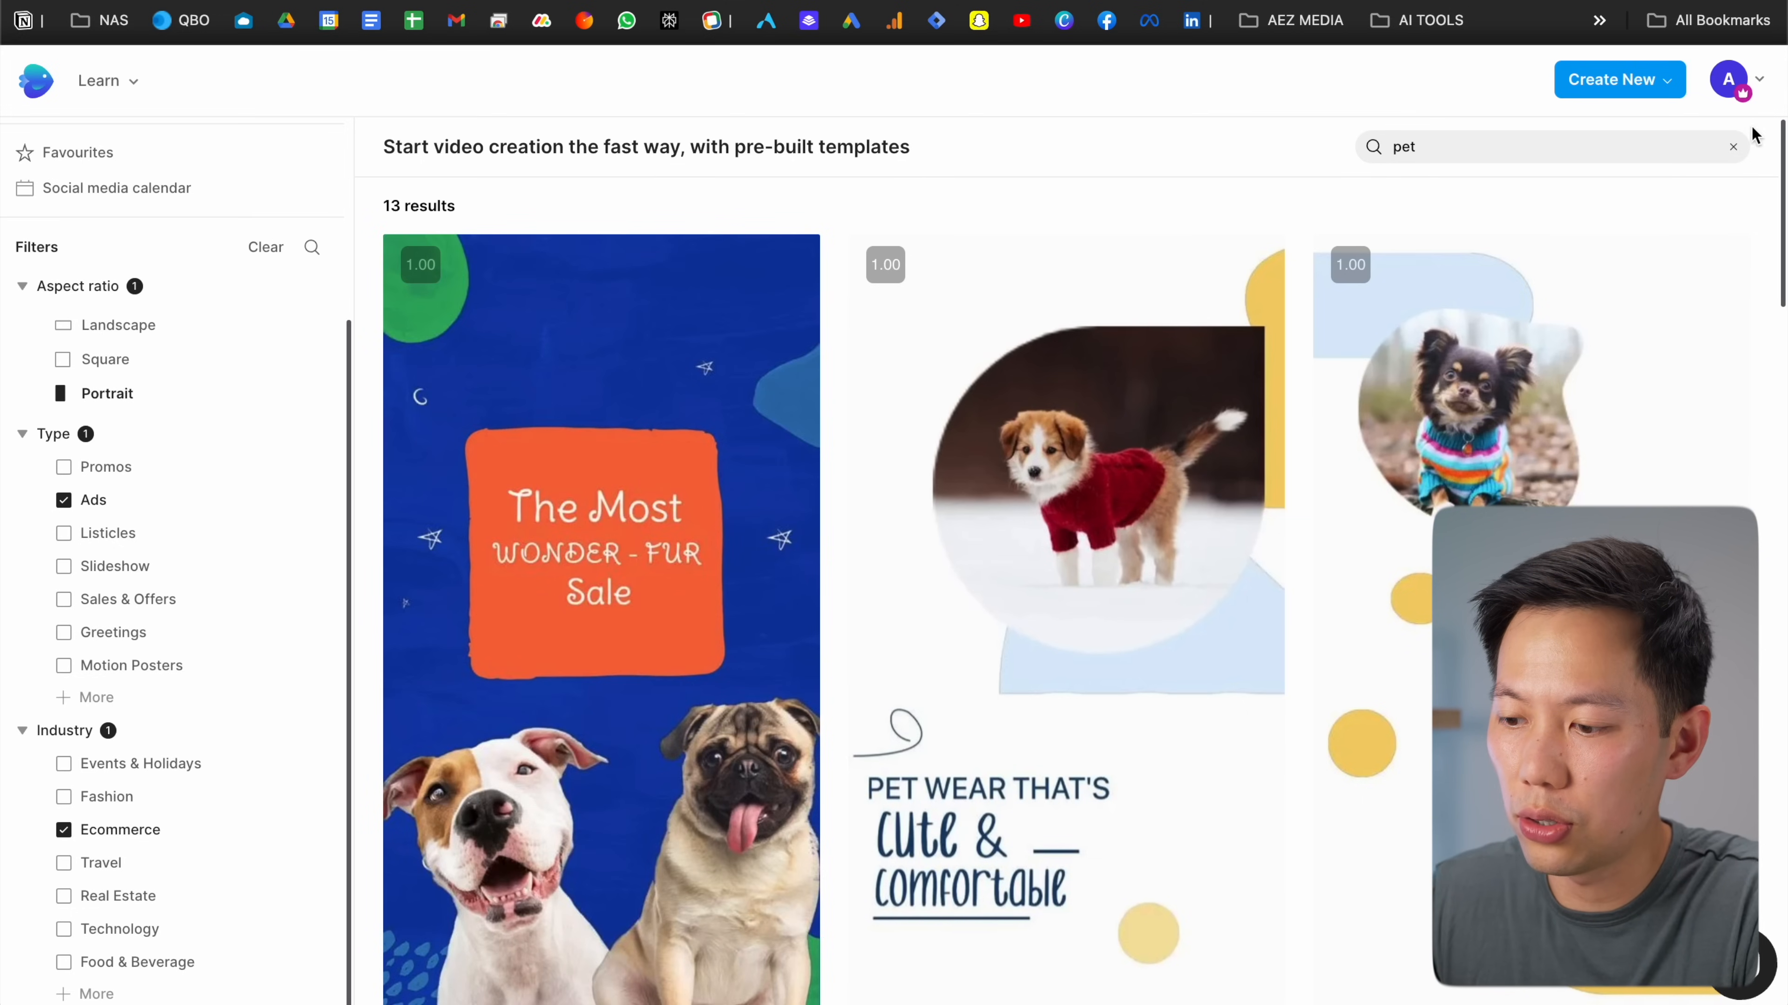
Clear the 'pet' search and scroll through the filtered templates
left_click(1733, 146)
scroll(854, 387, "down", 15)
scroll(854, 388, "down", 4)
Open the Home Decor closet template and start a 9:16 project from it
left_click(817, 374)
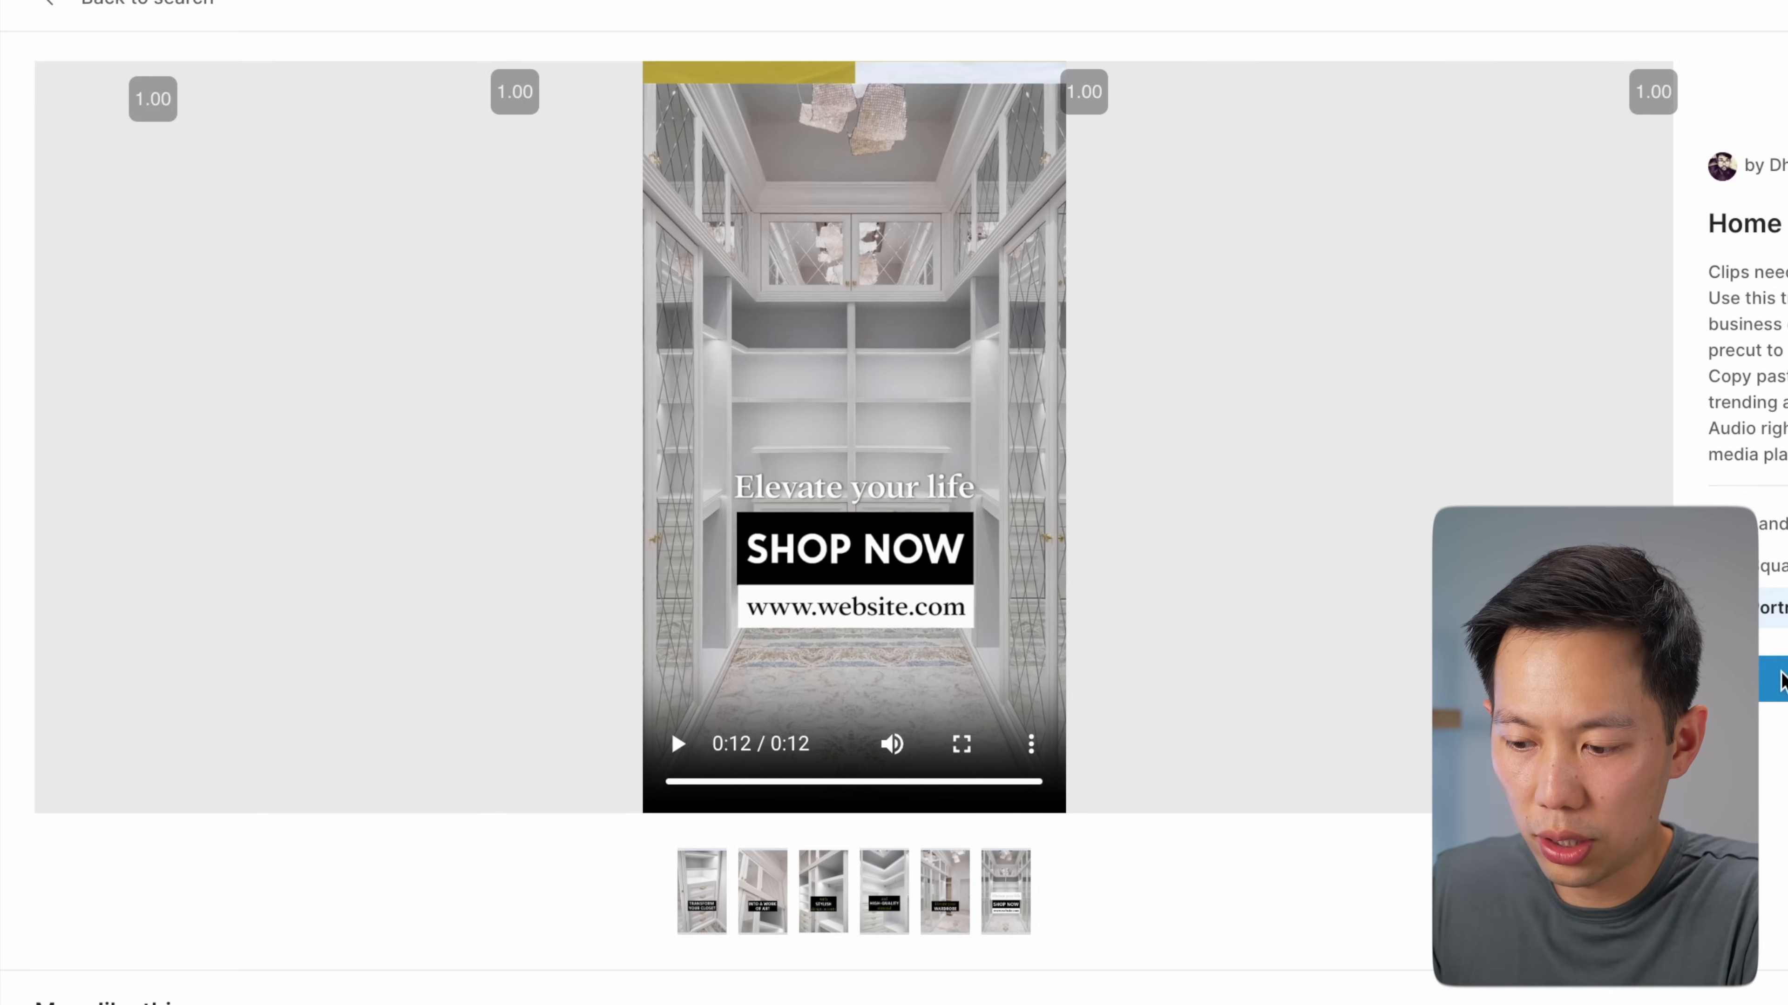
left_click(1781, 674)
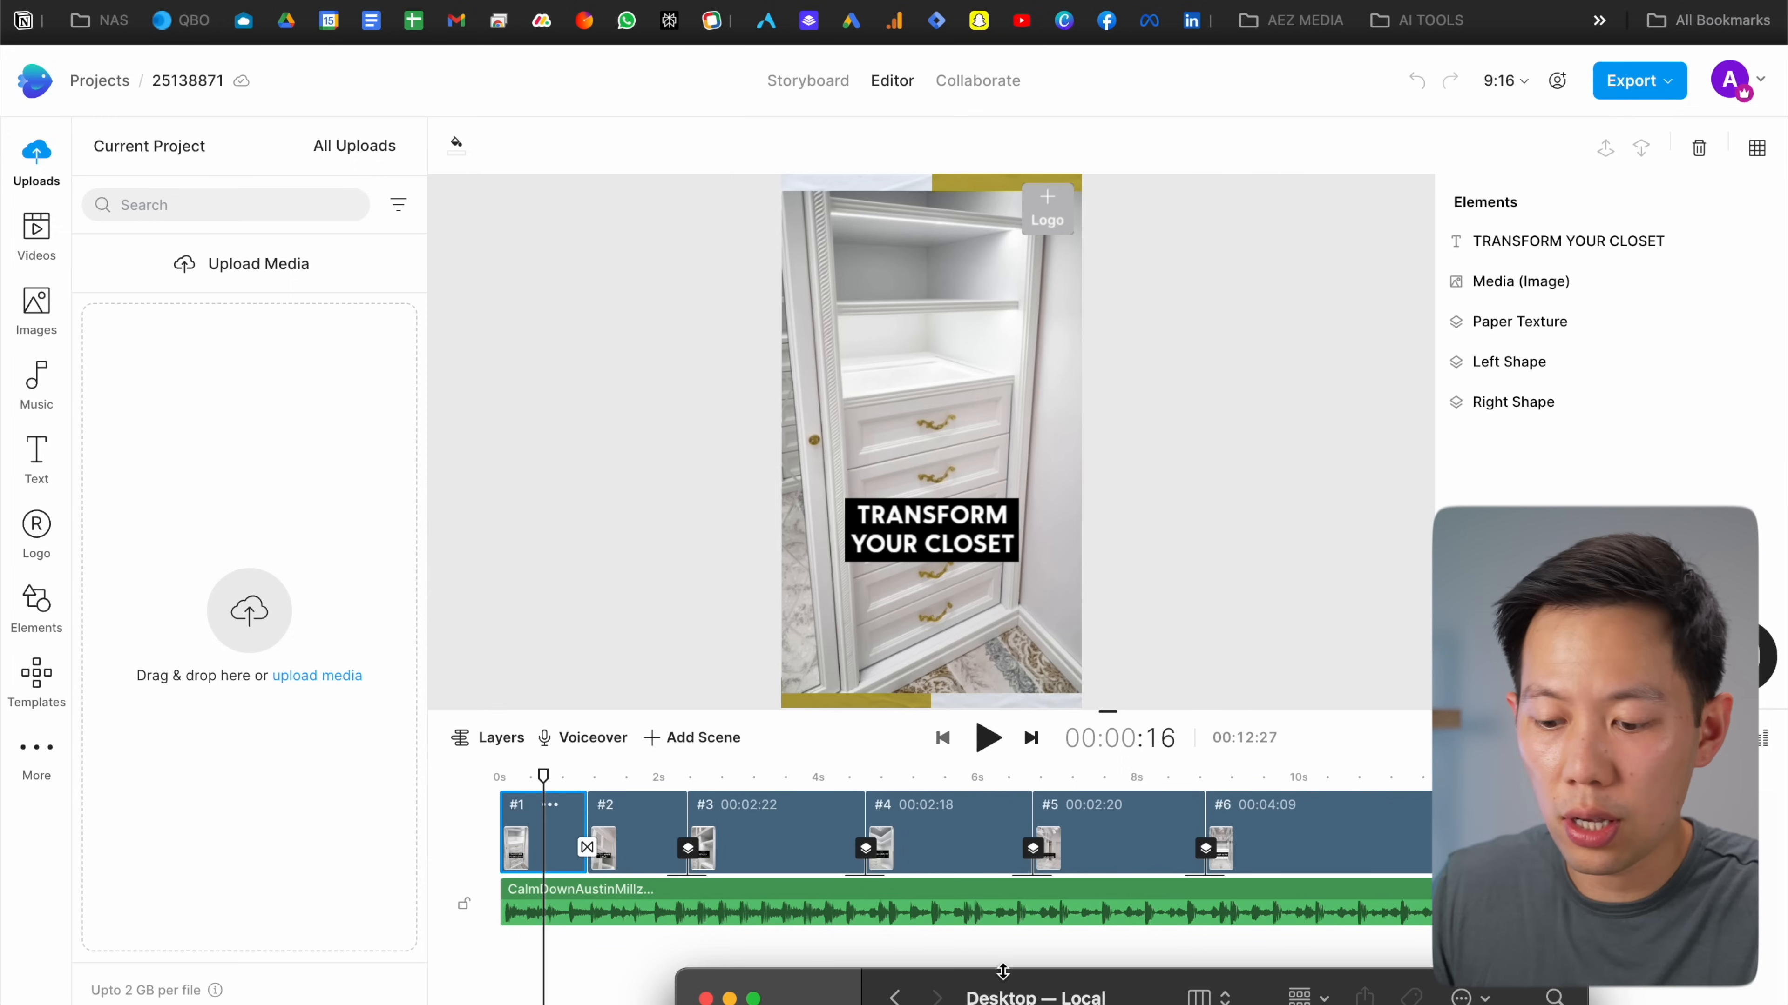
left_click_drag(1002, 971, 941, 289)
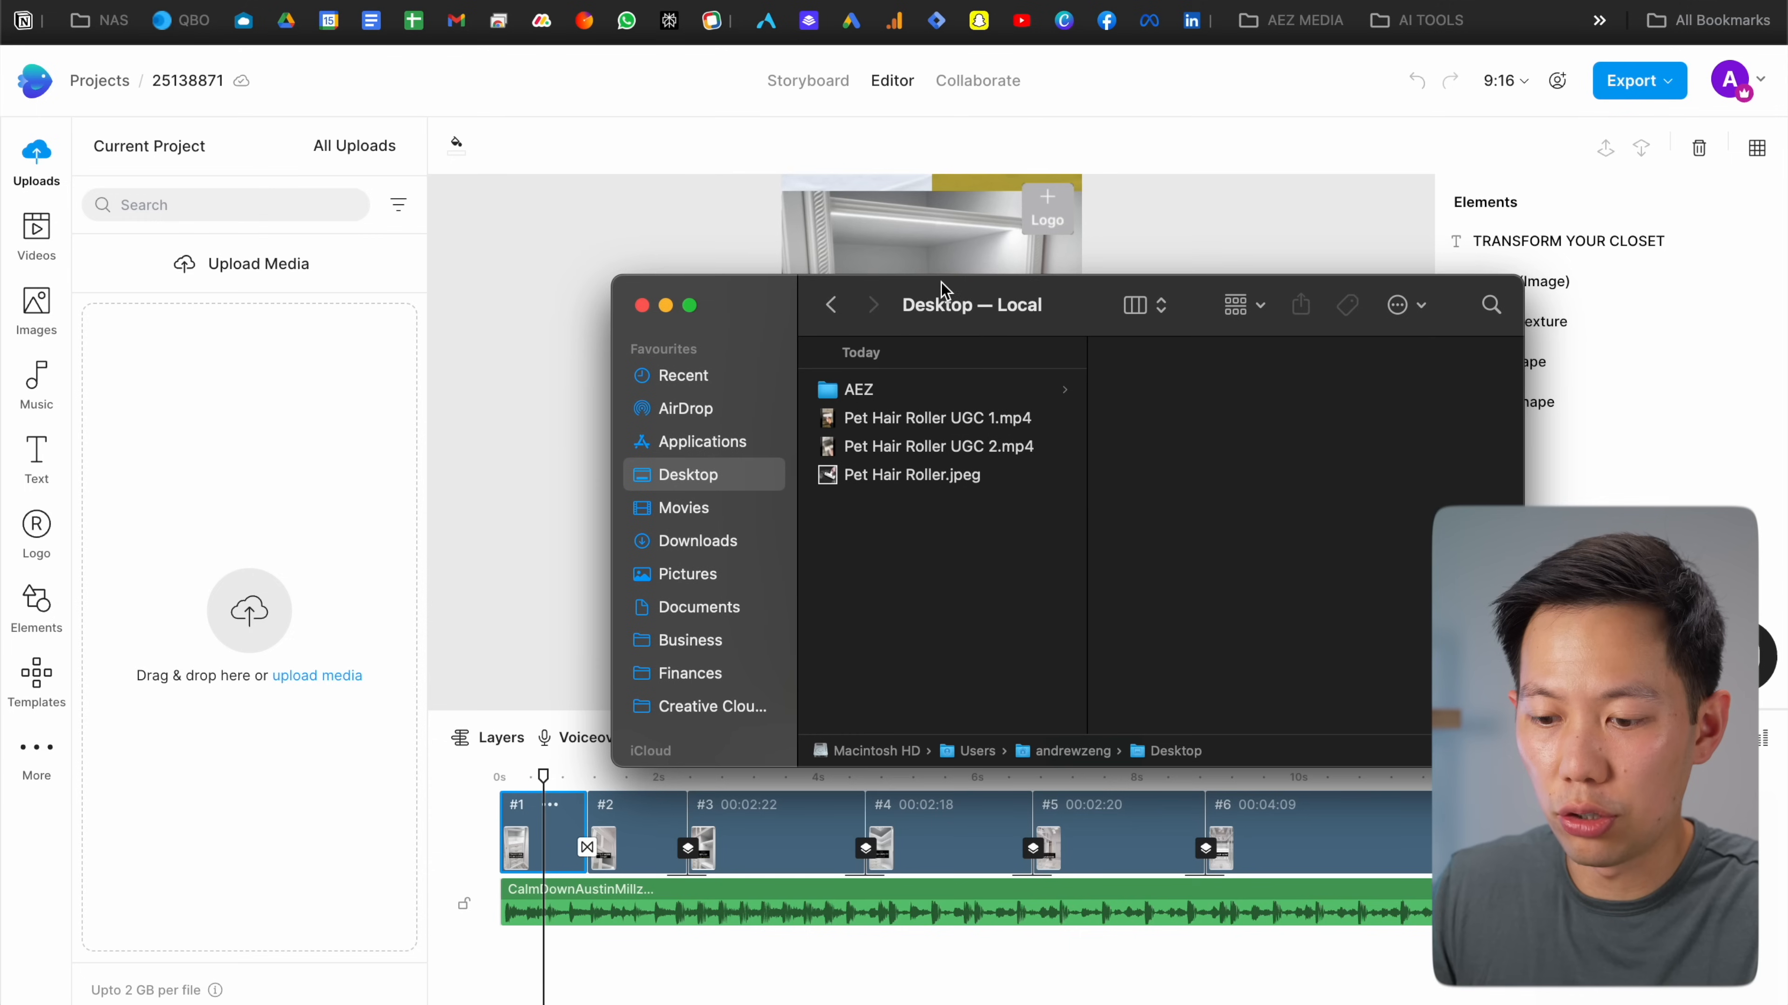
left_click(968, 426, "shift")
left_click(976, 456)
left_click(943, 418, "shift")
left_click_drag(944, 418, 281, 440)
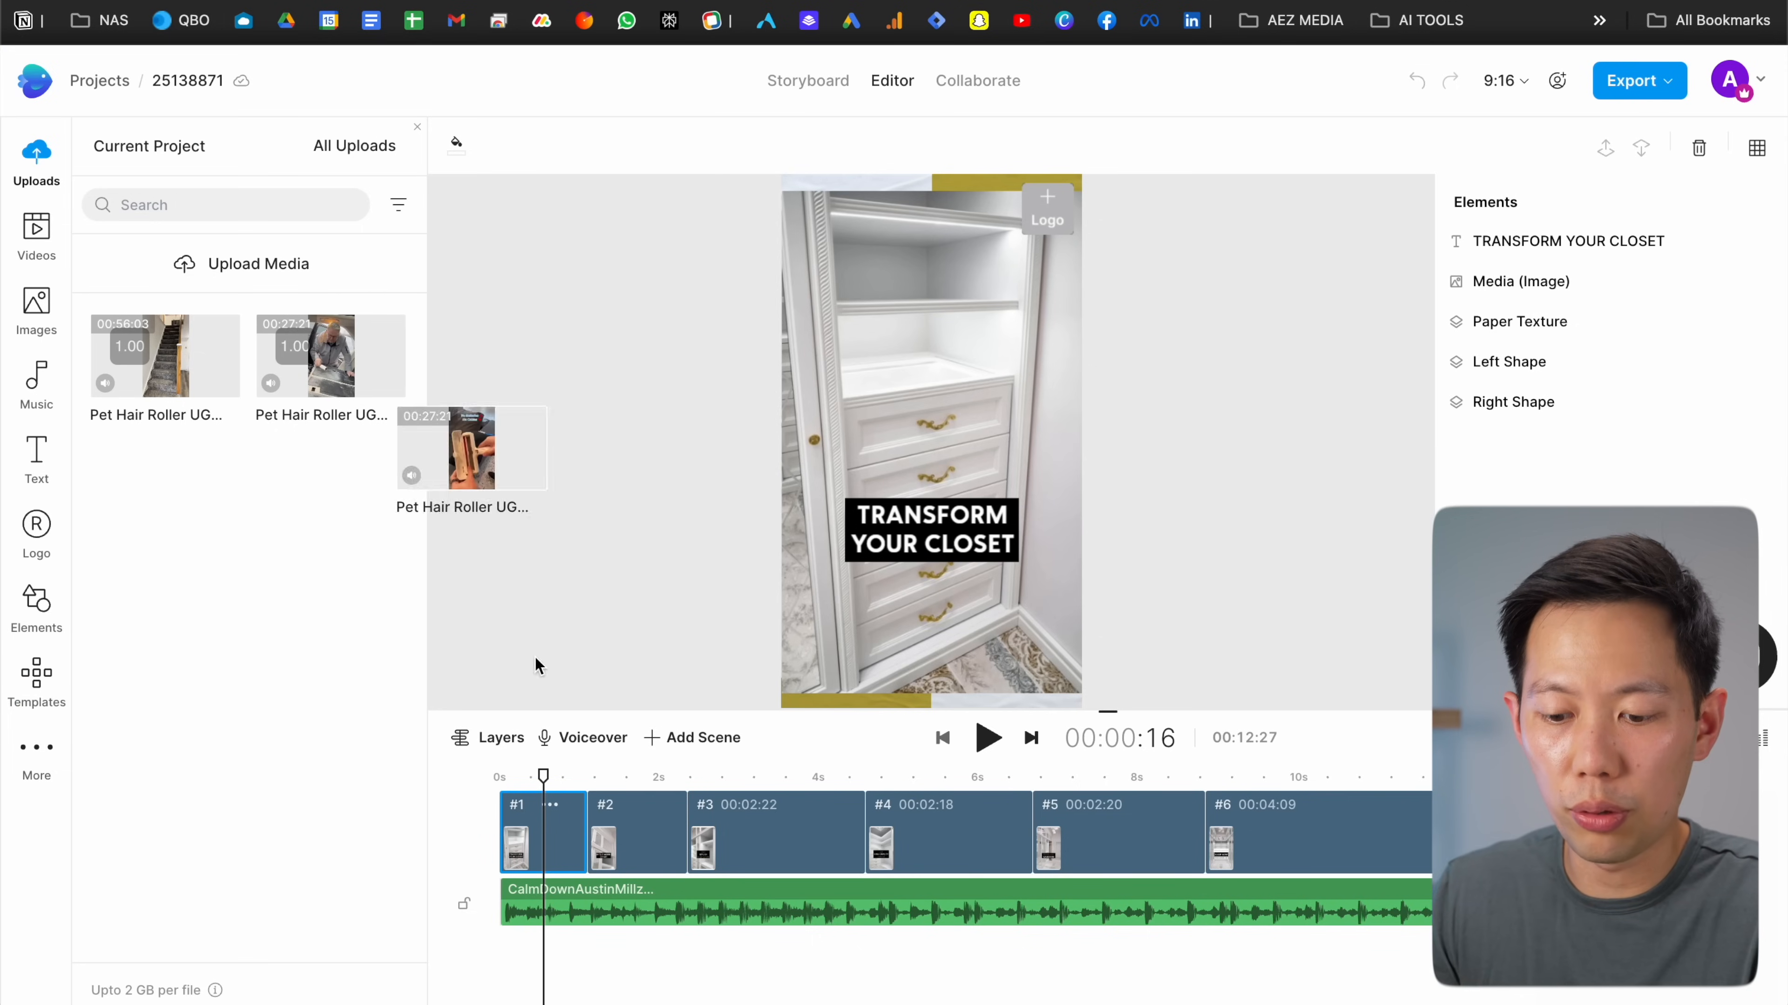
Put Pet Hair Roller UGC 1.mp4 into scene 1, trimmed to about two seconds near its start
left_click_drag(535, 665, 541, 831)
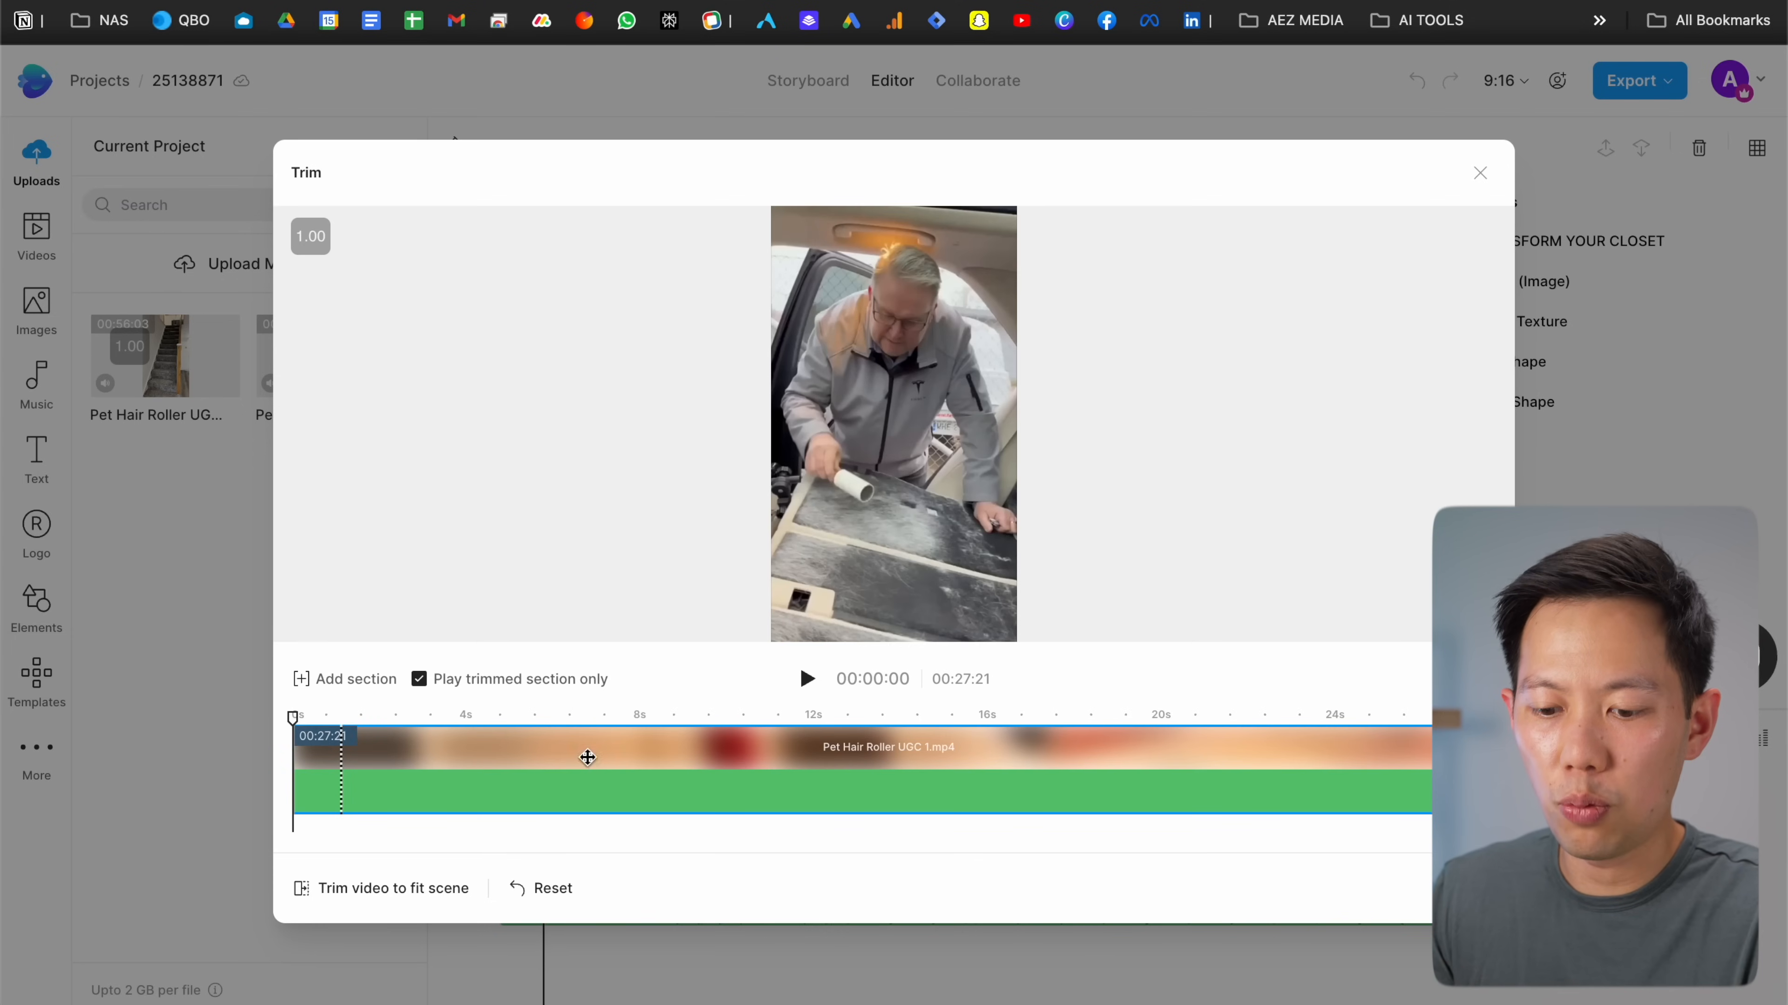
left_click_drag(296, 768, 386, 773)
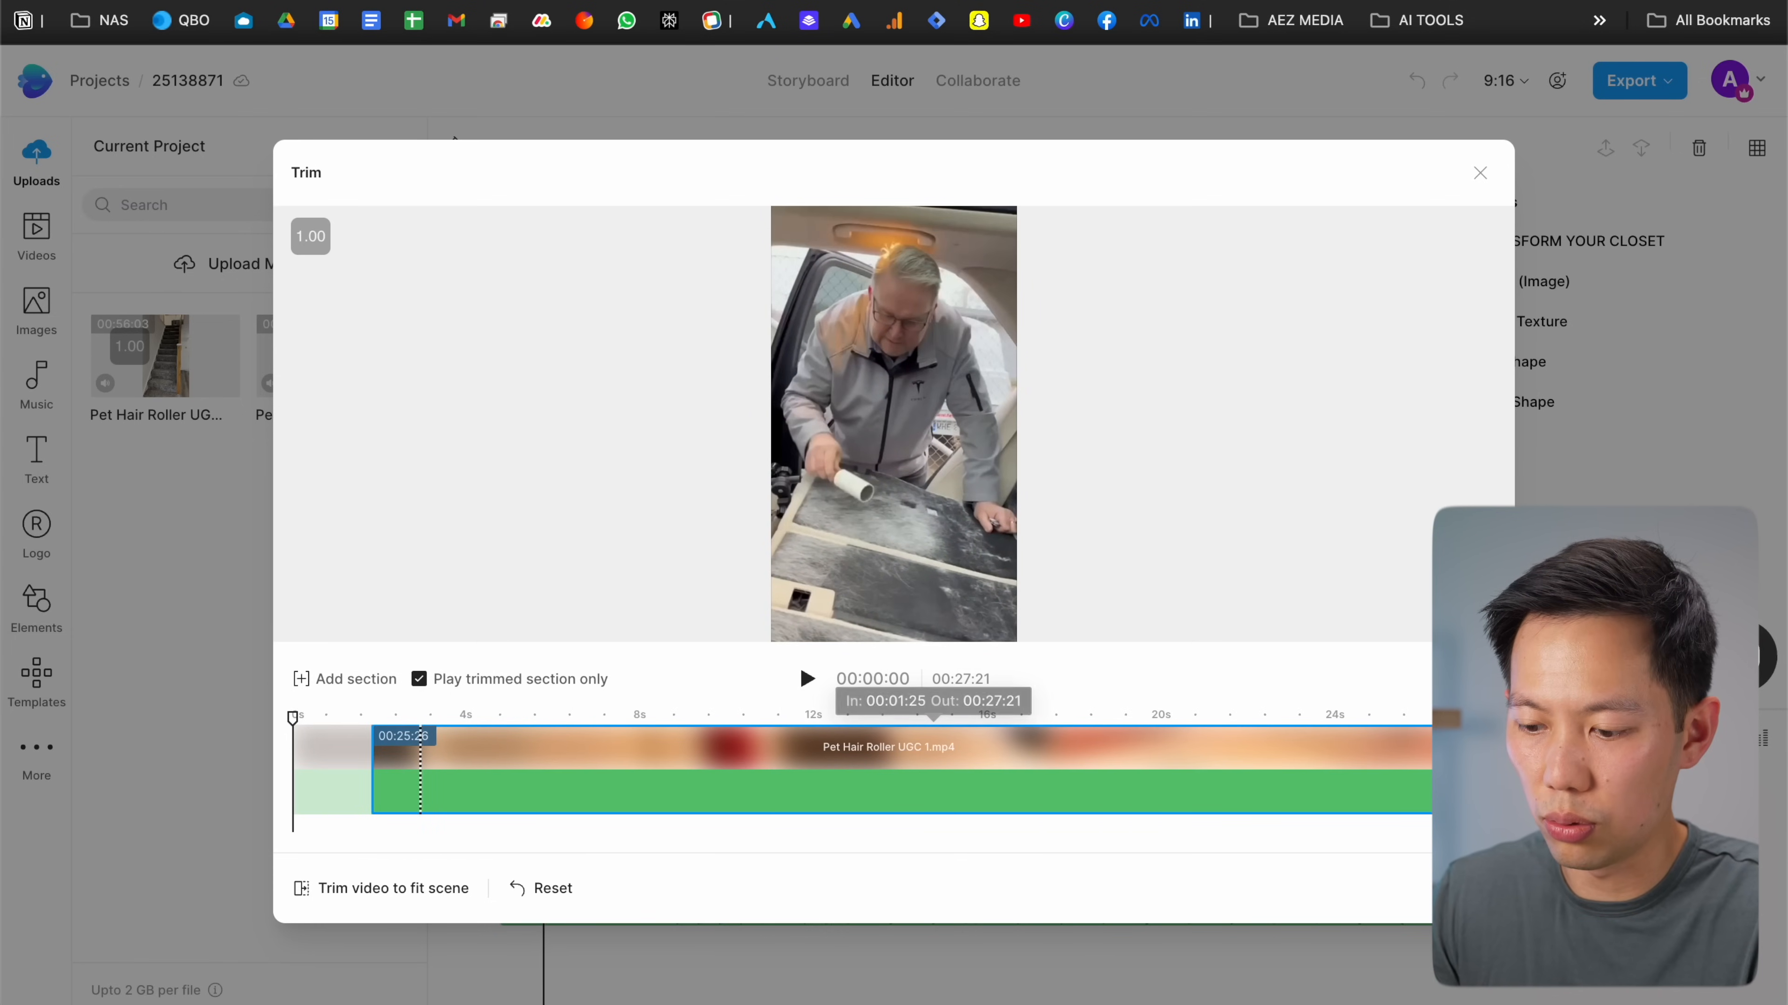
left_click_drag(1429, 768, 342, 770)
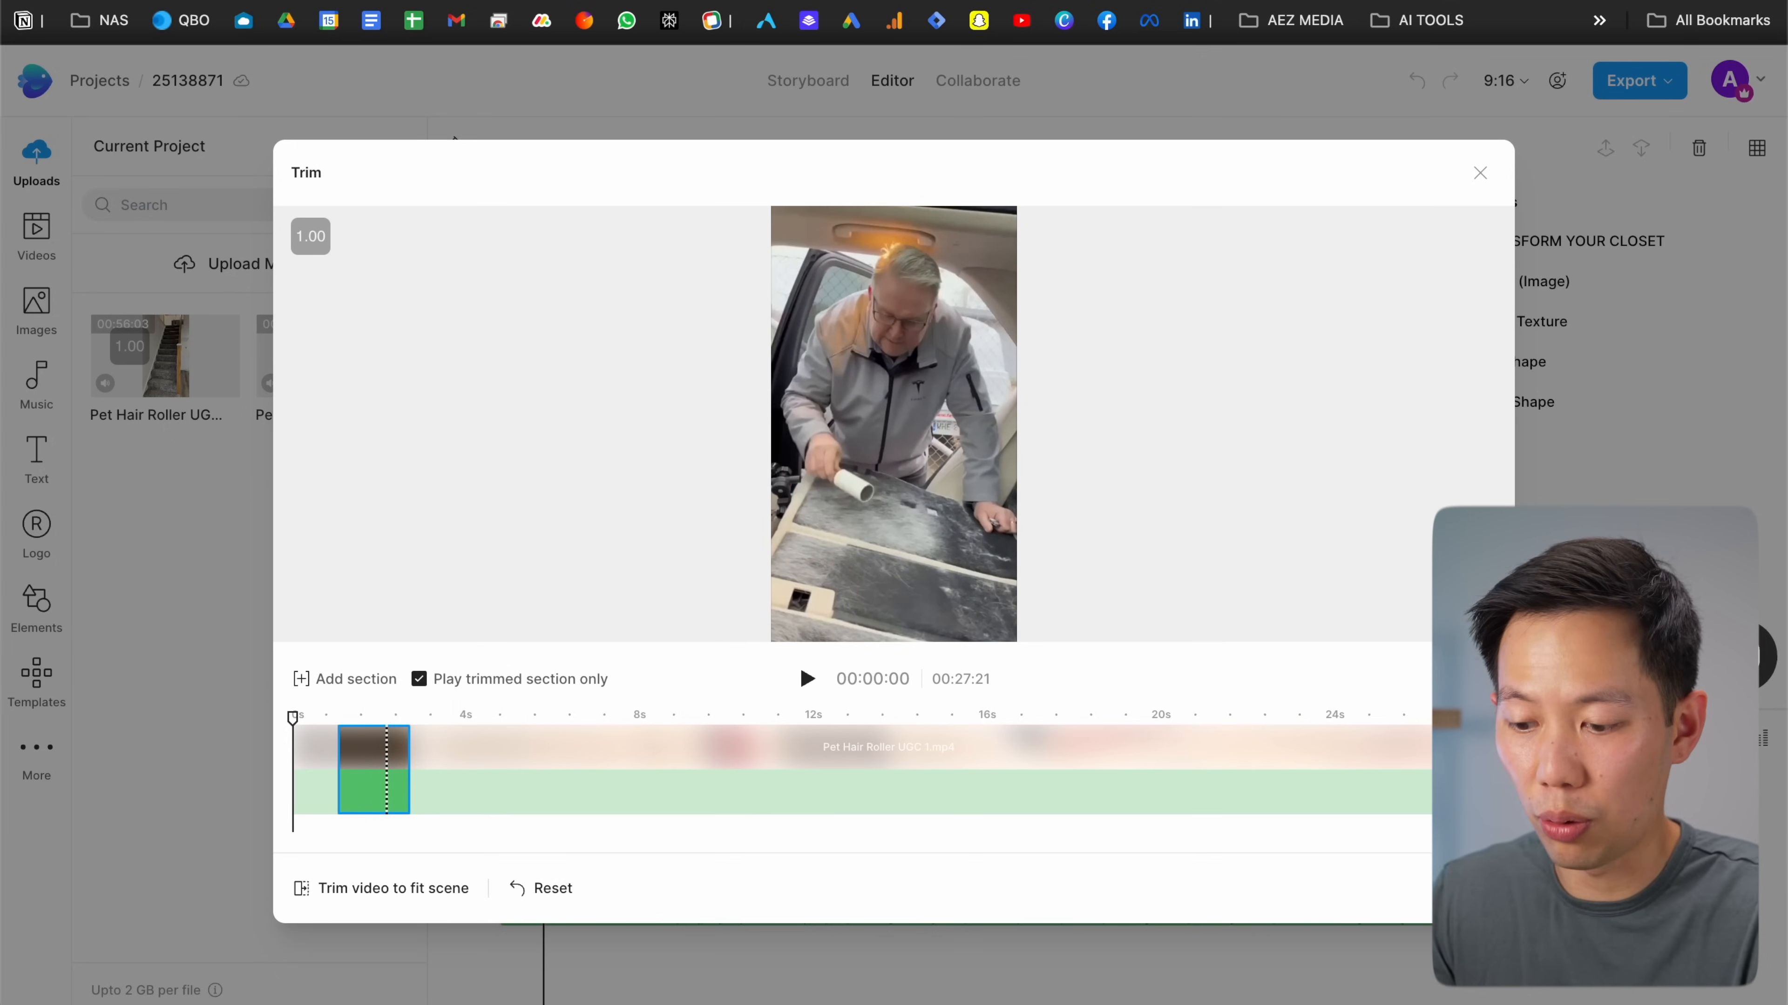
left_click(1464, 889)
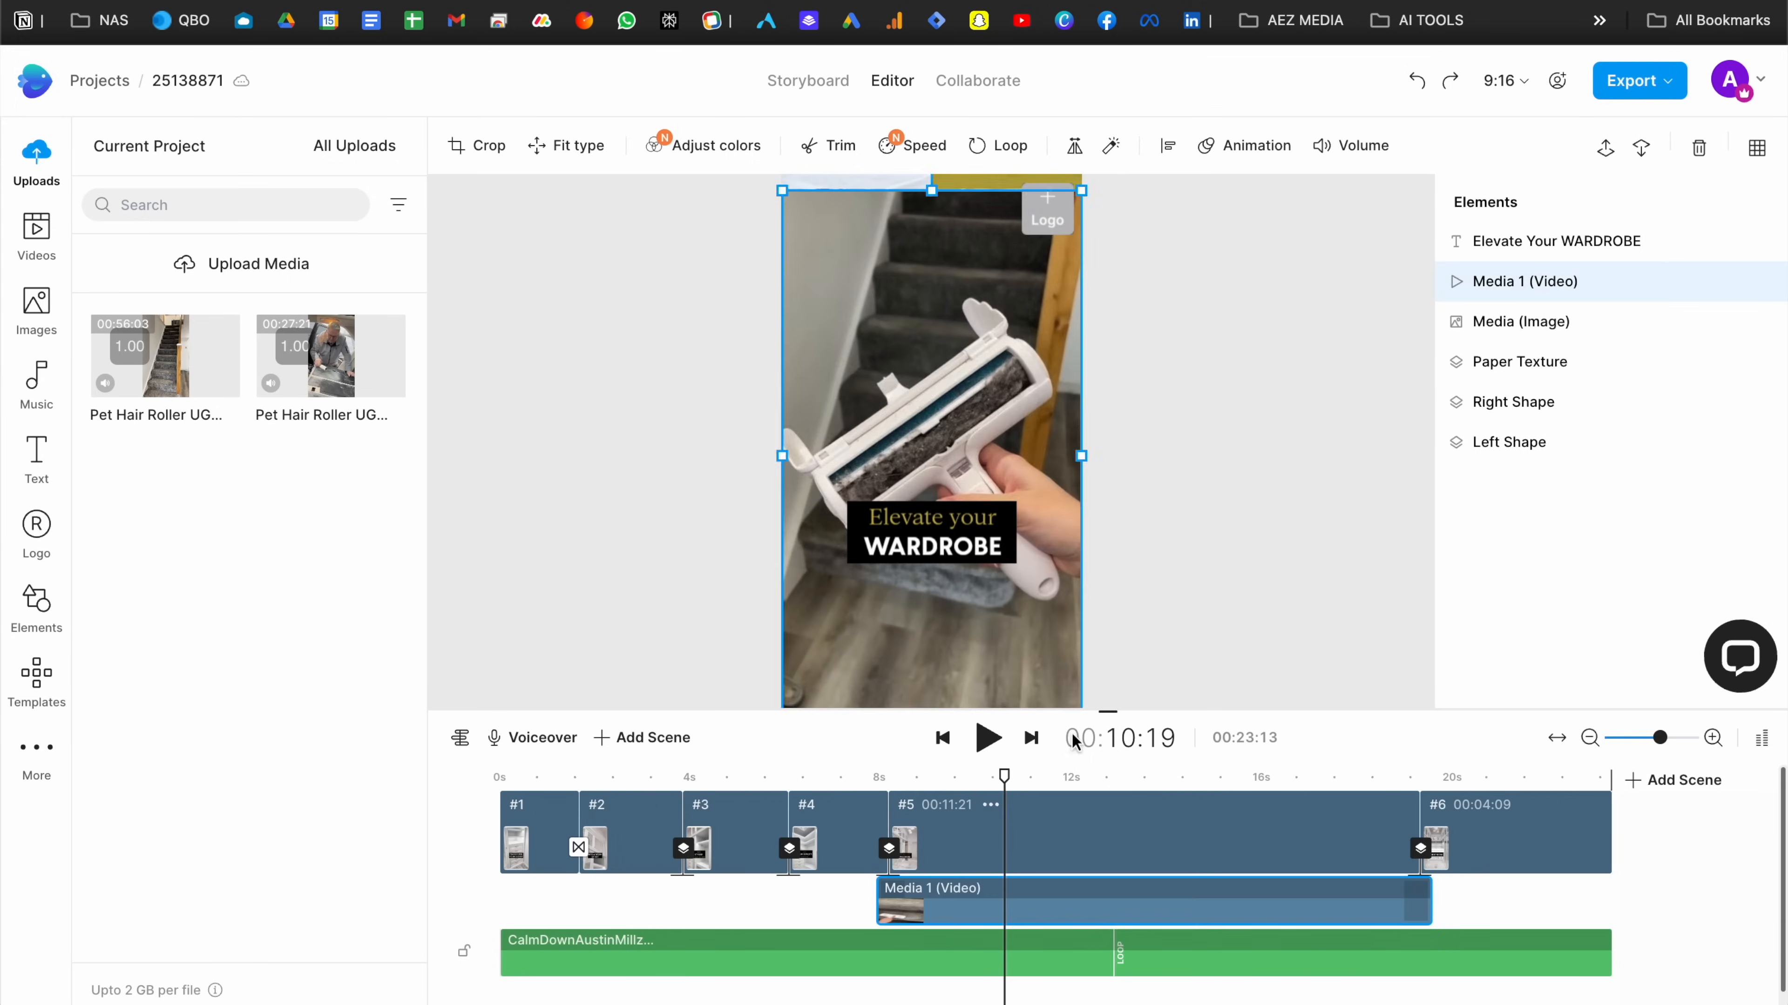
Apply the scene 1 trim, play the ad preview, and open the Voiceover options
left_click(870, 776)
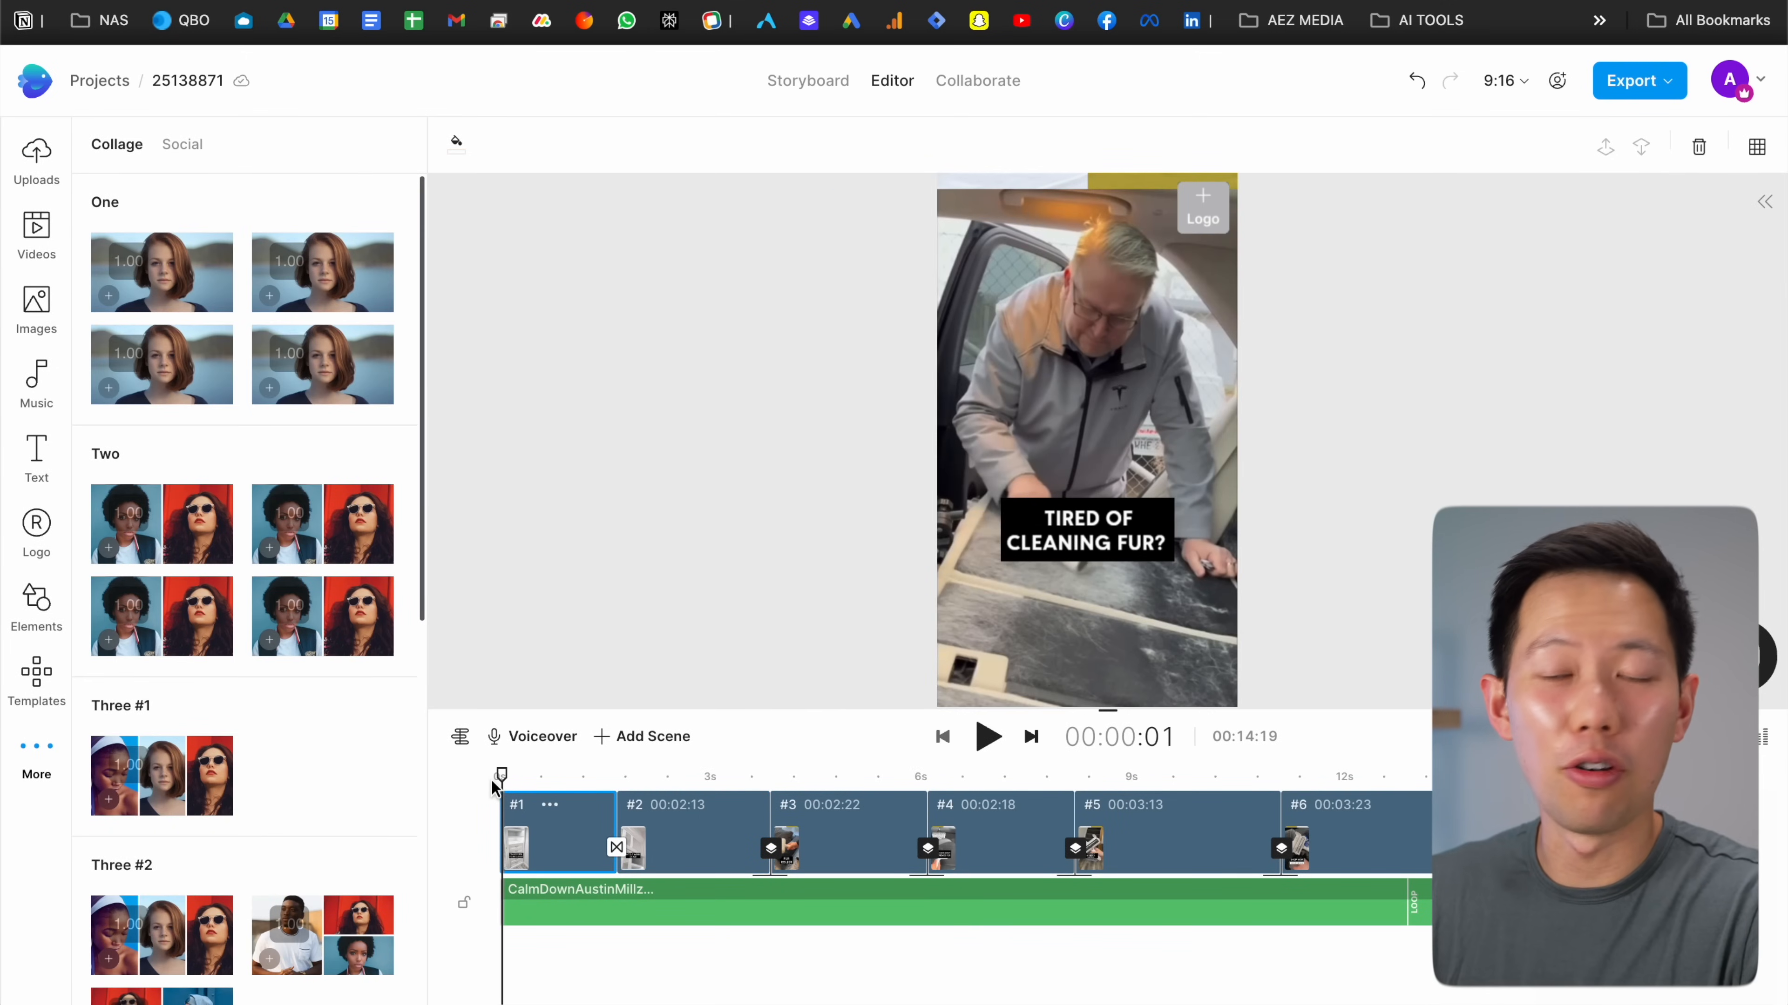
key("space")
key("XF86AudioLowerVolume")
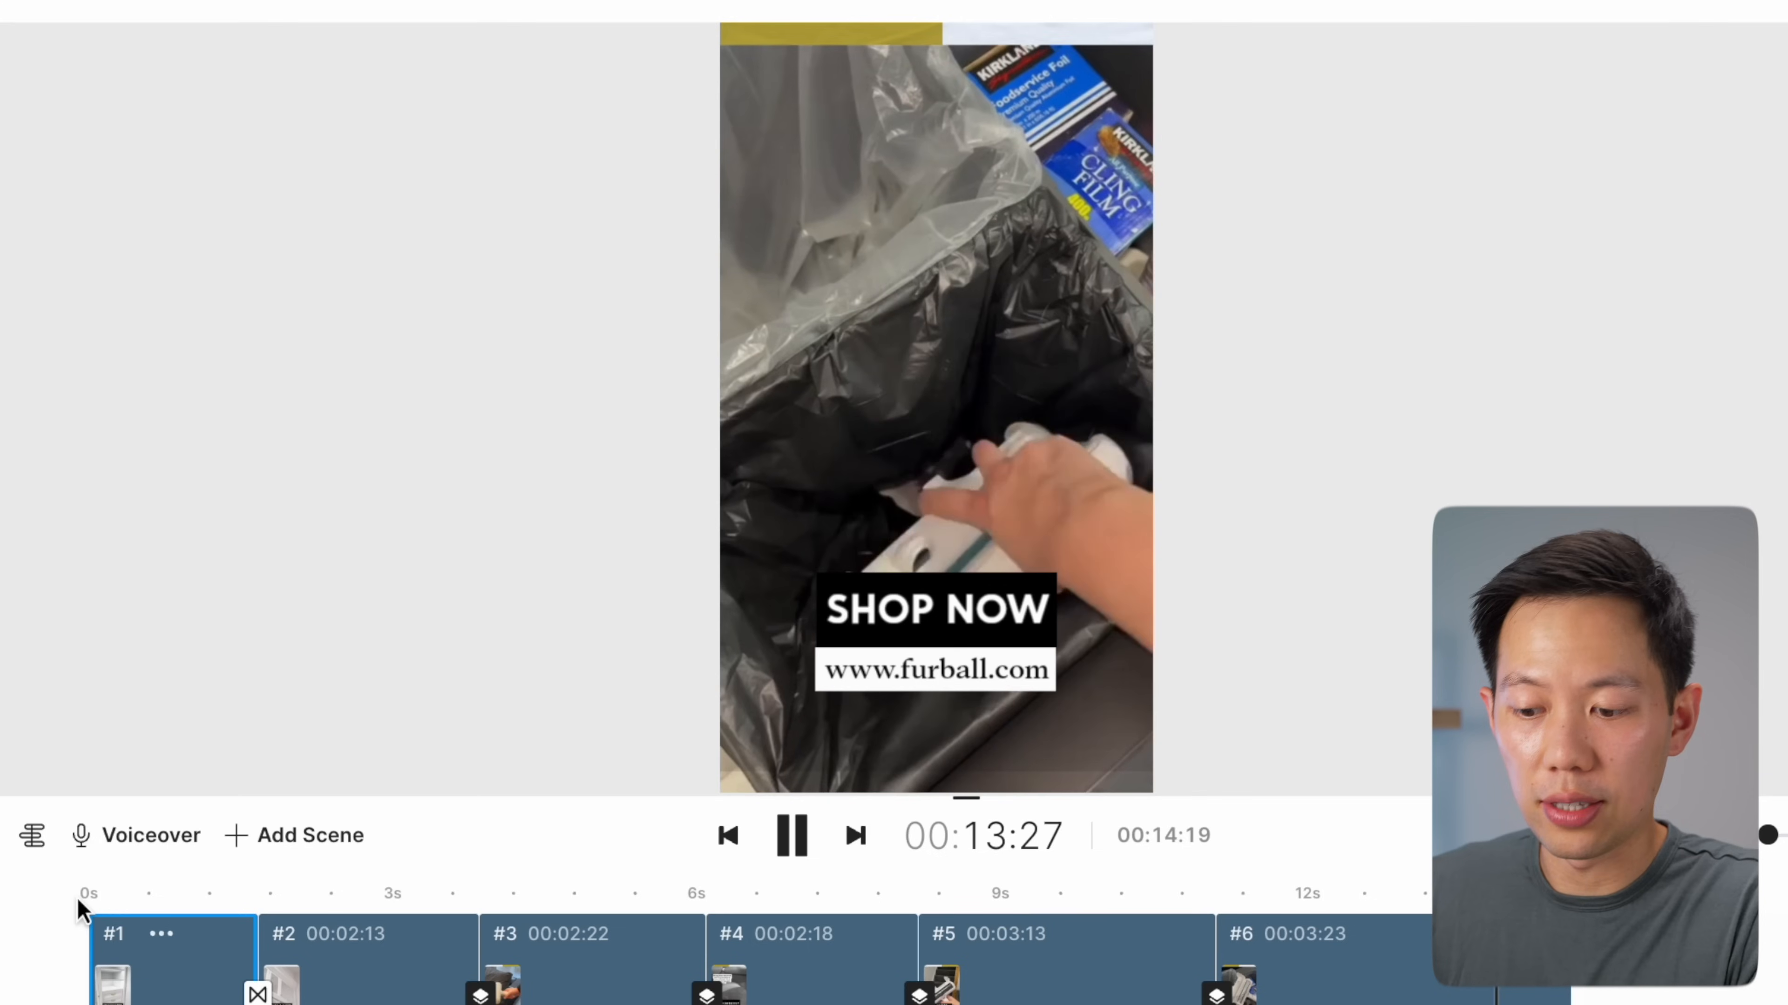
left_click(155, 889)
left_click(135, 844)
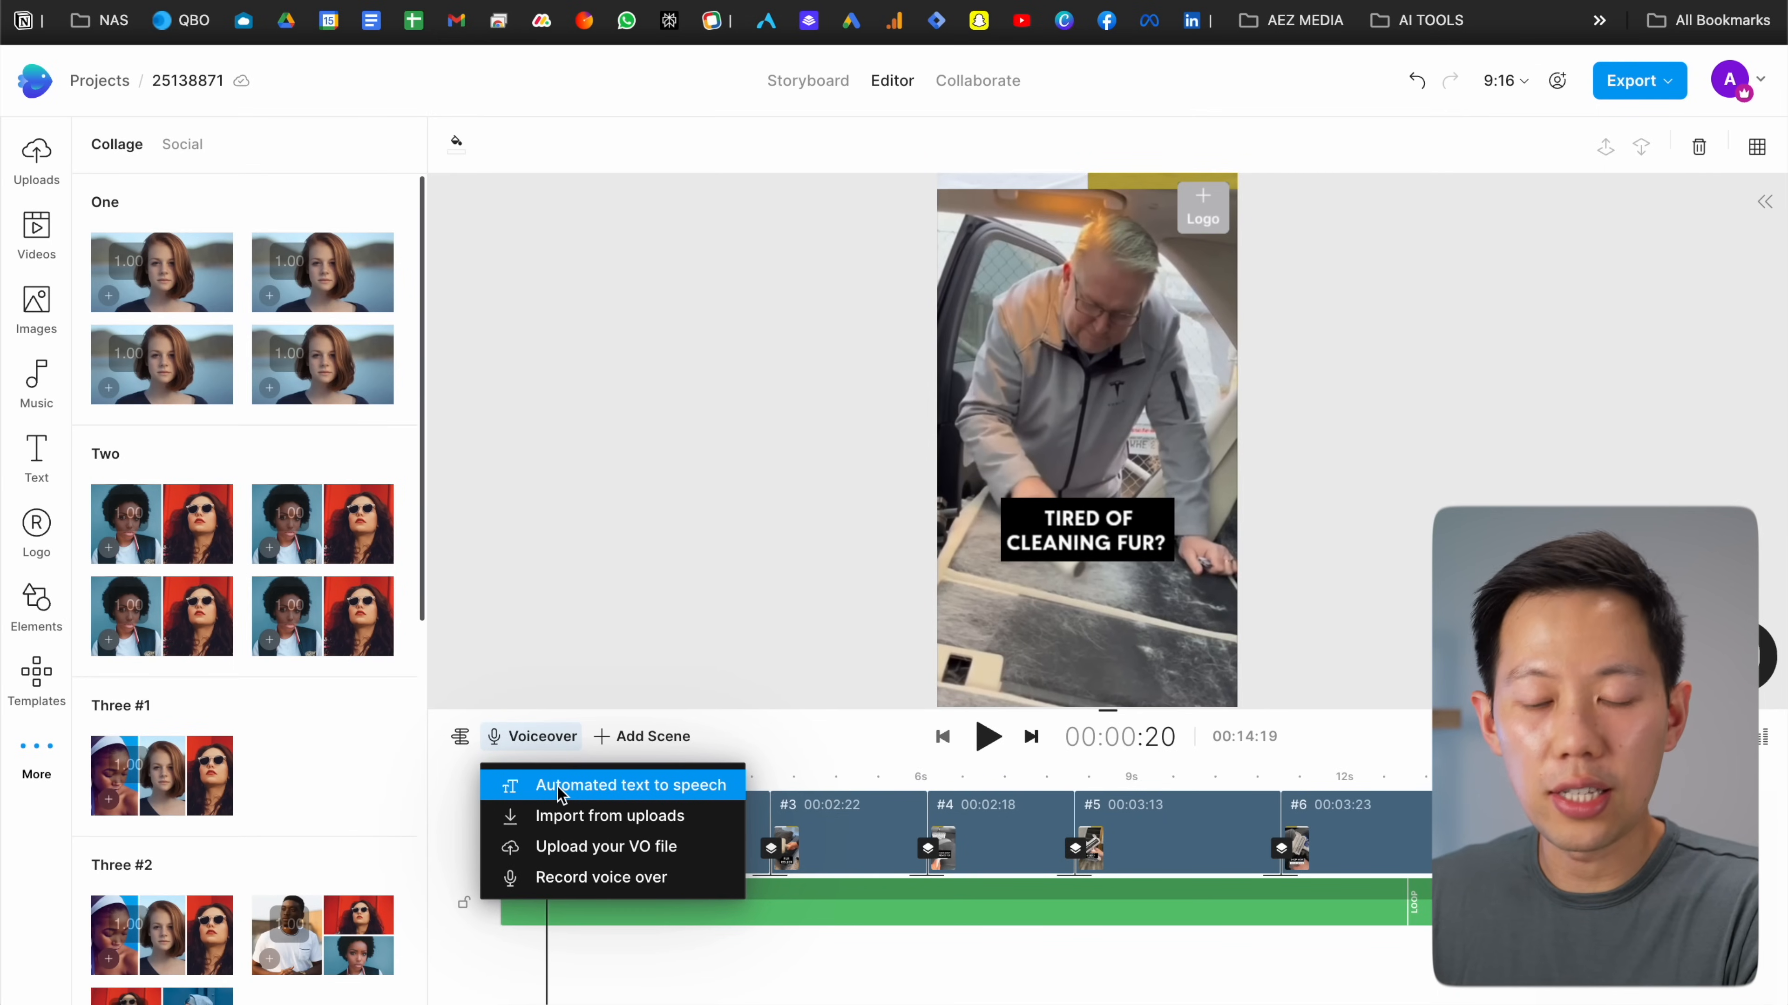
Generate a John text-to-speech voiceover of 'TIRED OF CLEANING FUR?' and preview it
left_click(560, 794)
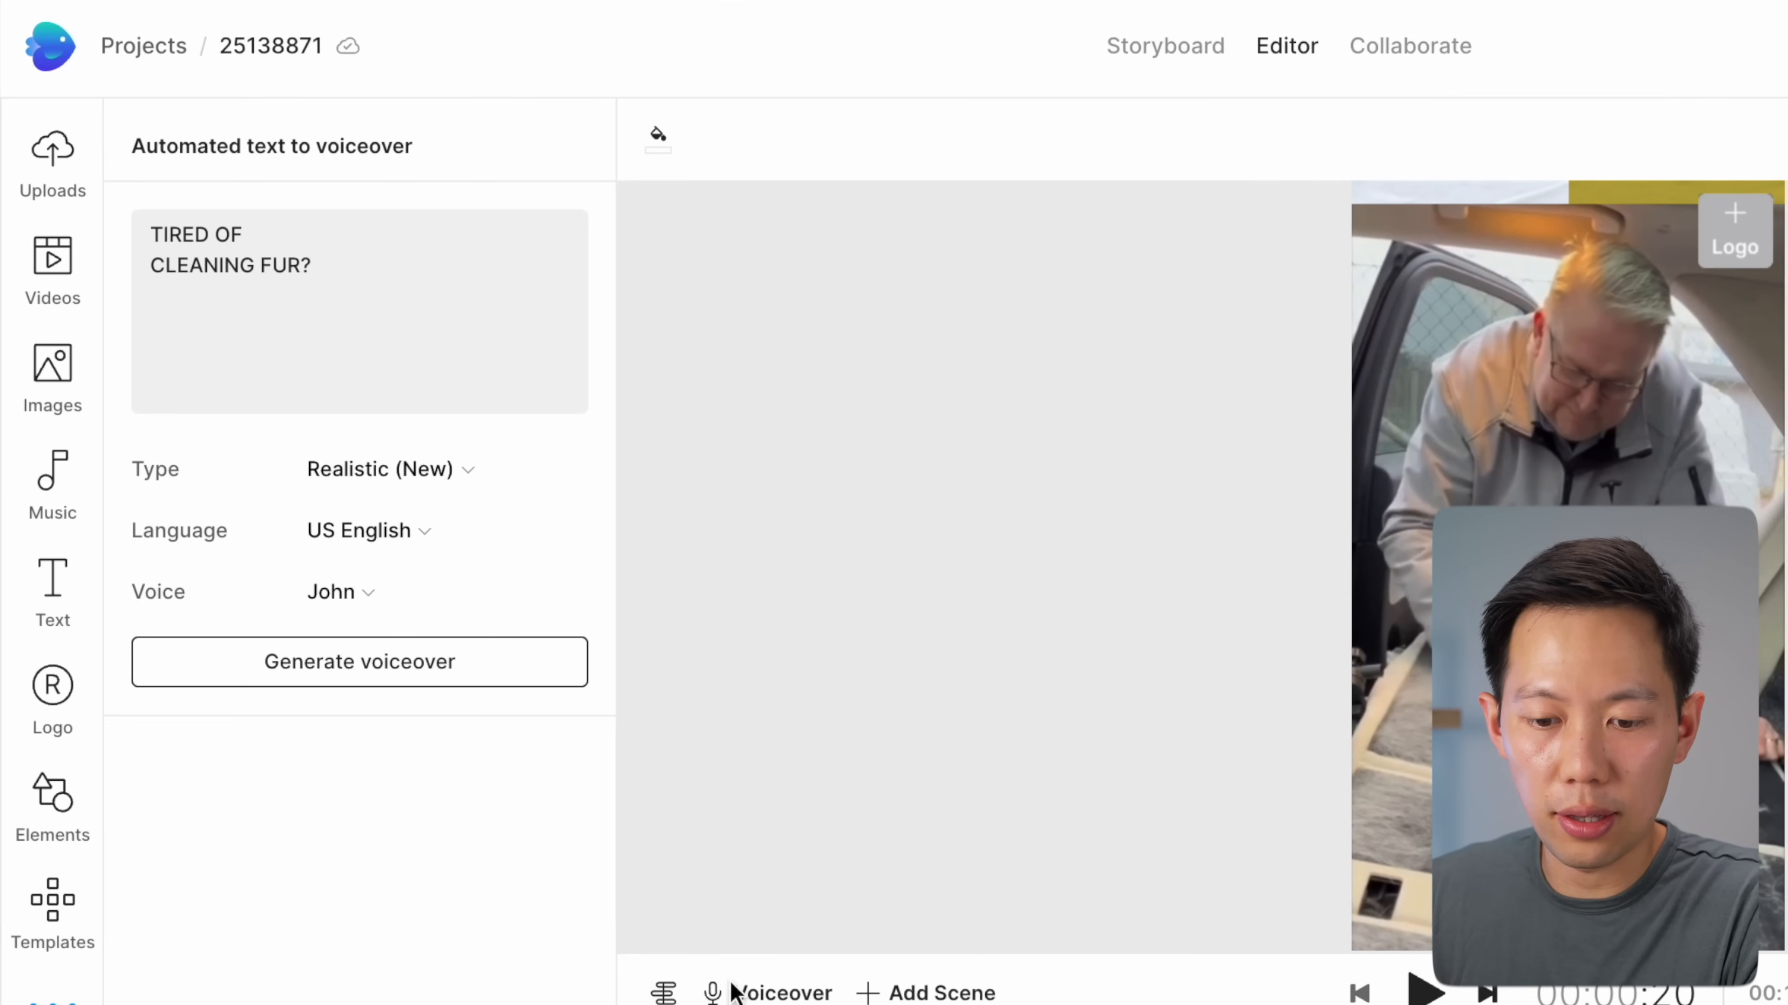
left_click(370, 592)
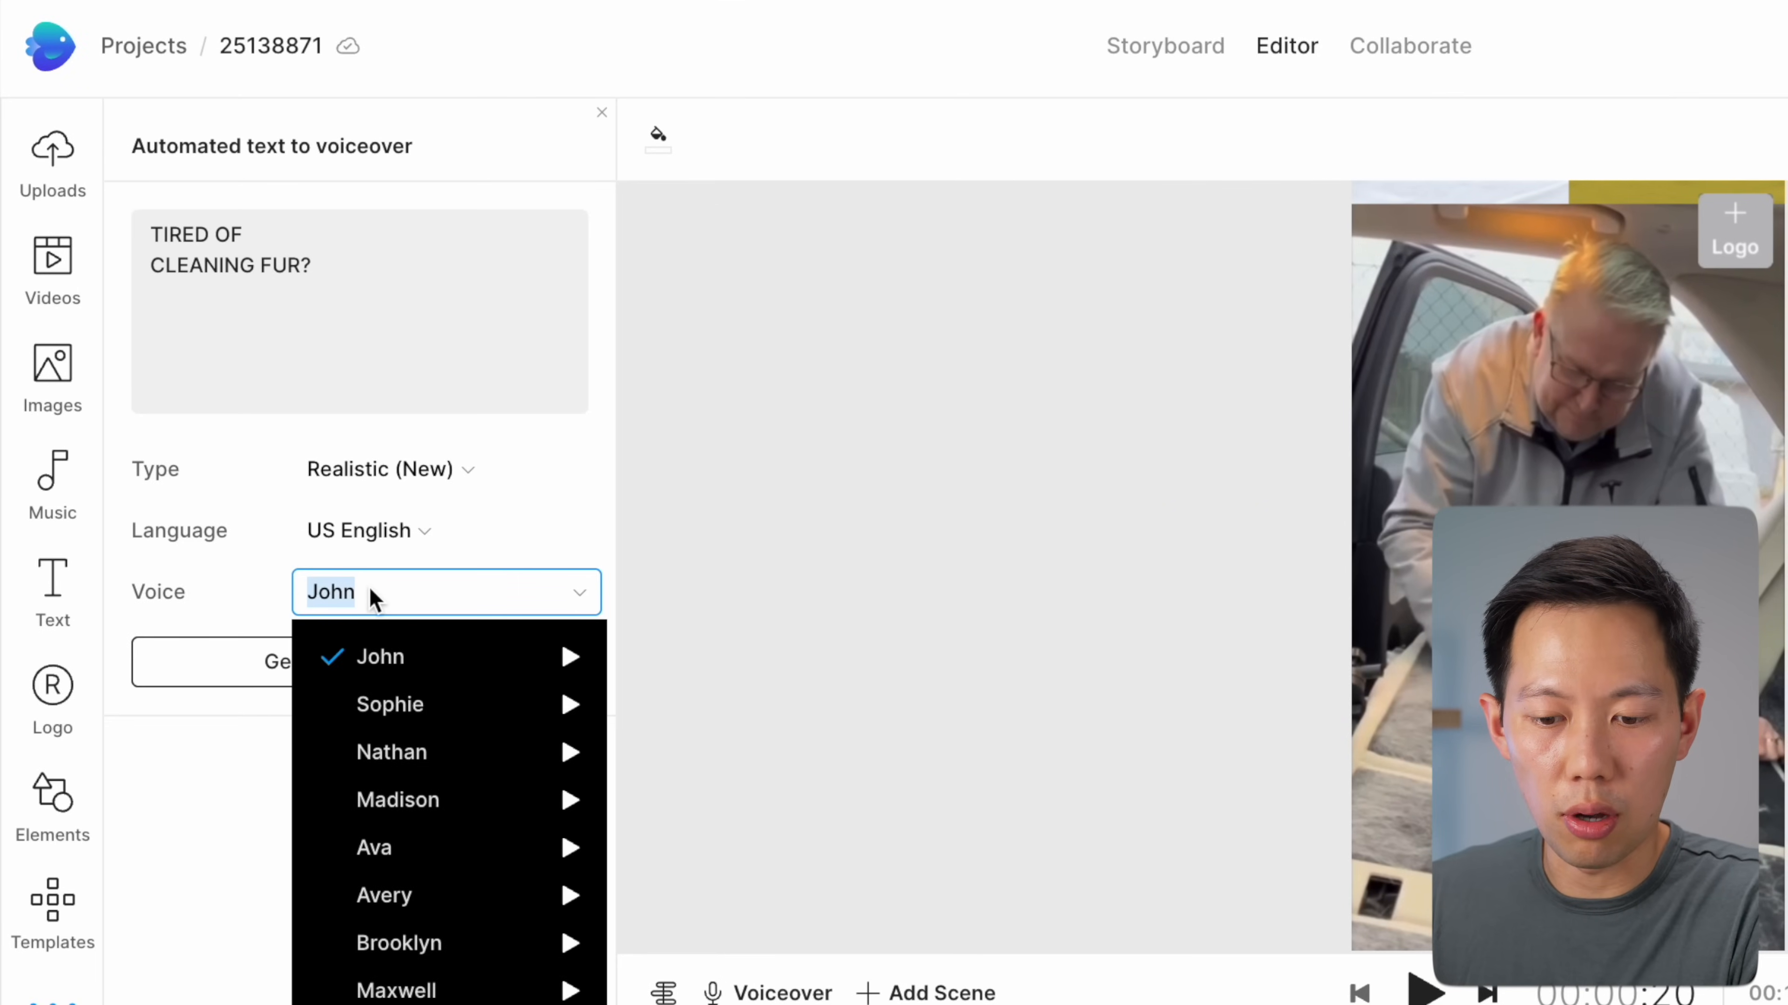
left_click(265, 644)
left_click(285, 646)
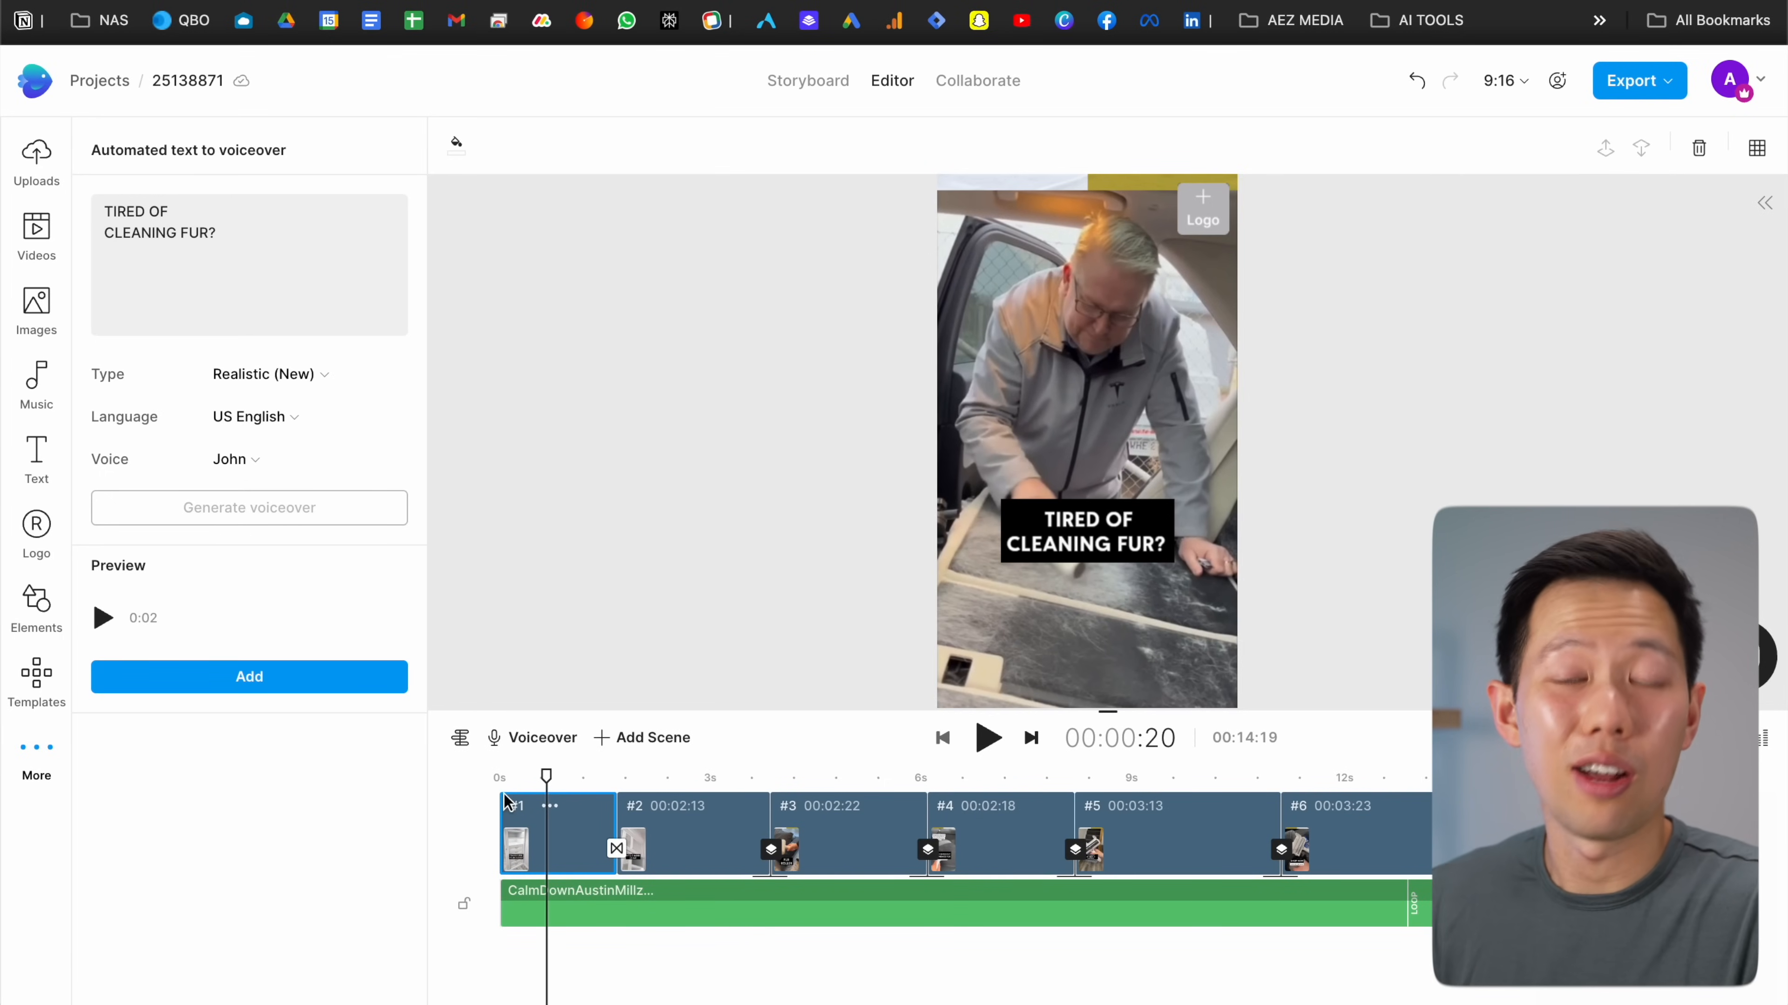
left_click(497, 789)
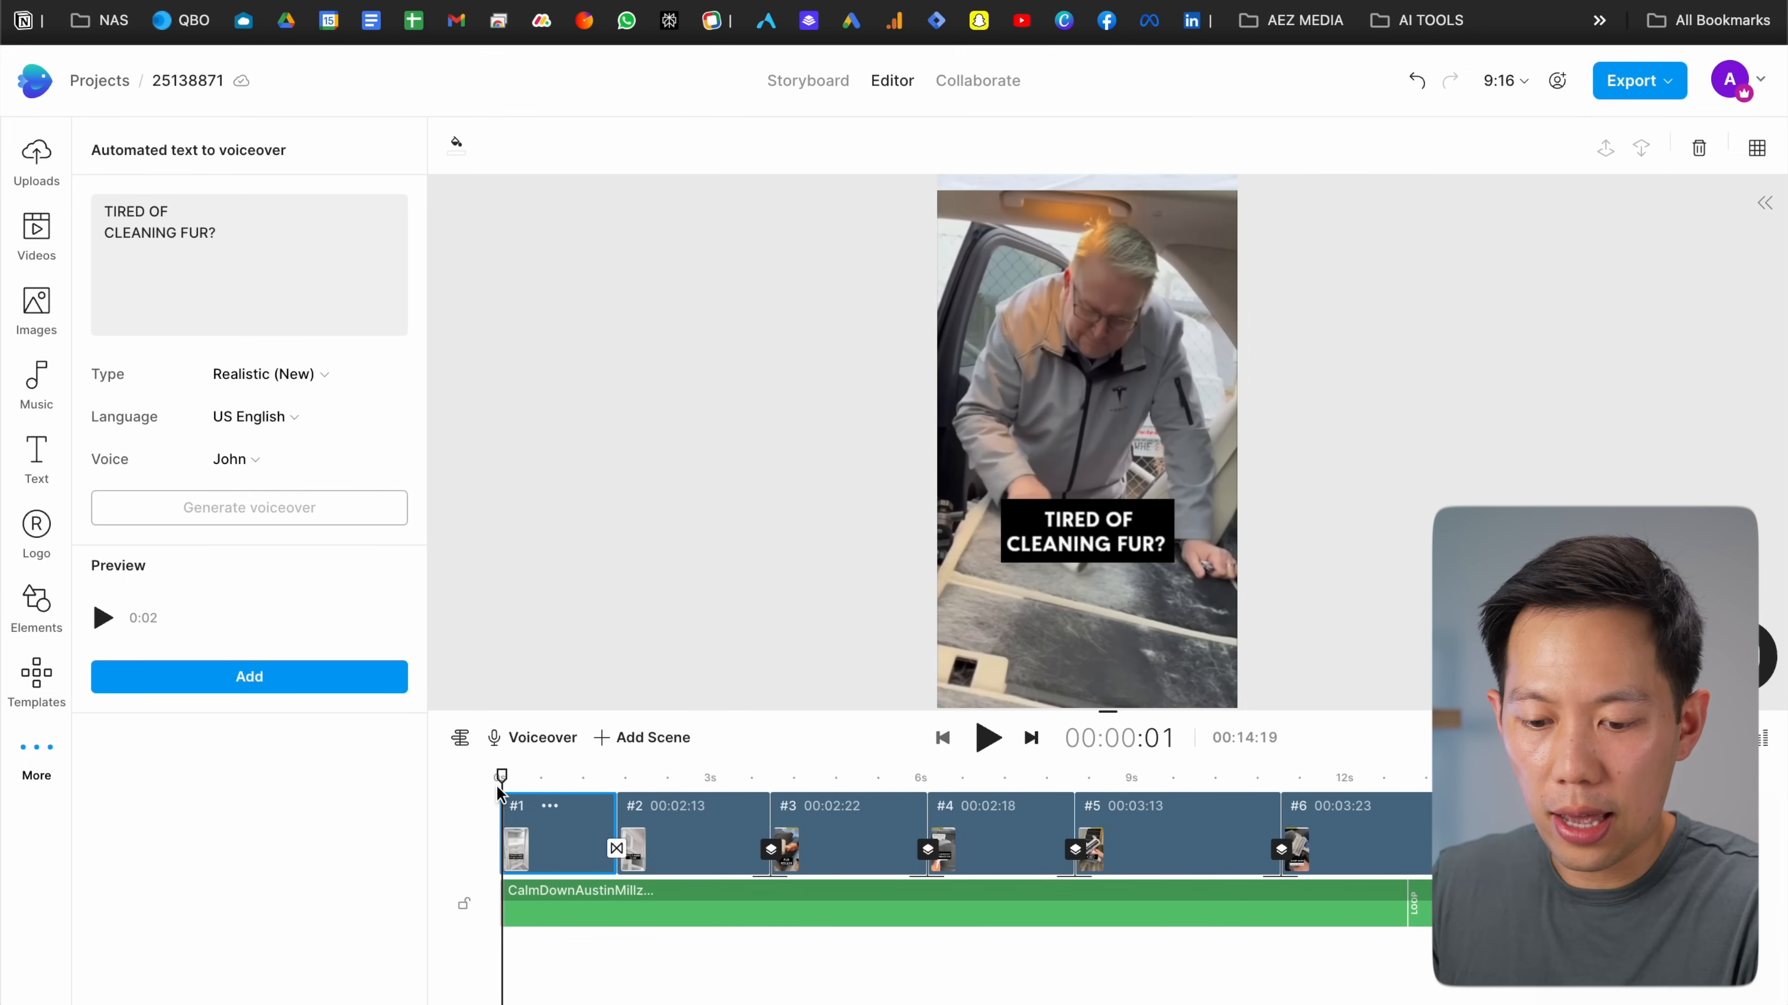
left_click(103, 618)
left_click(706, 784)
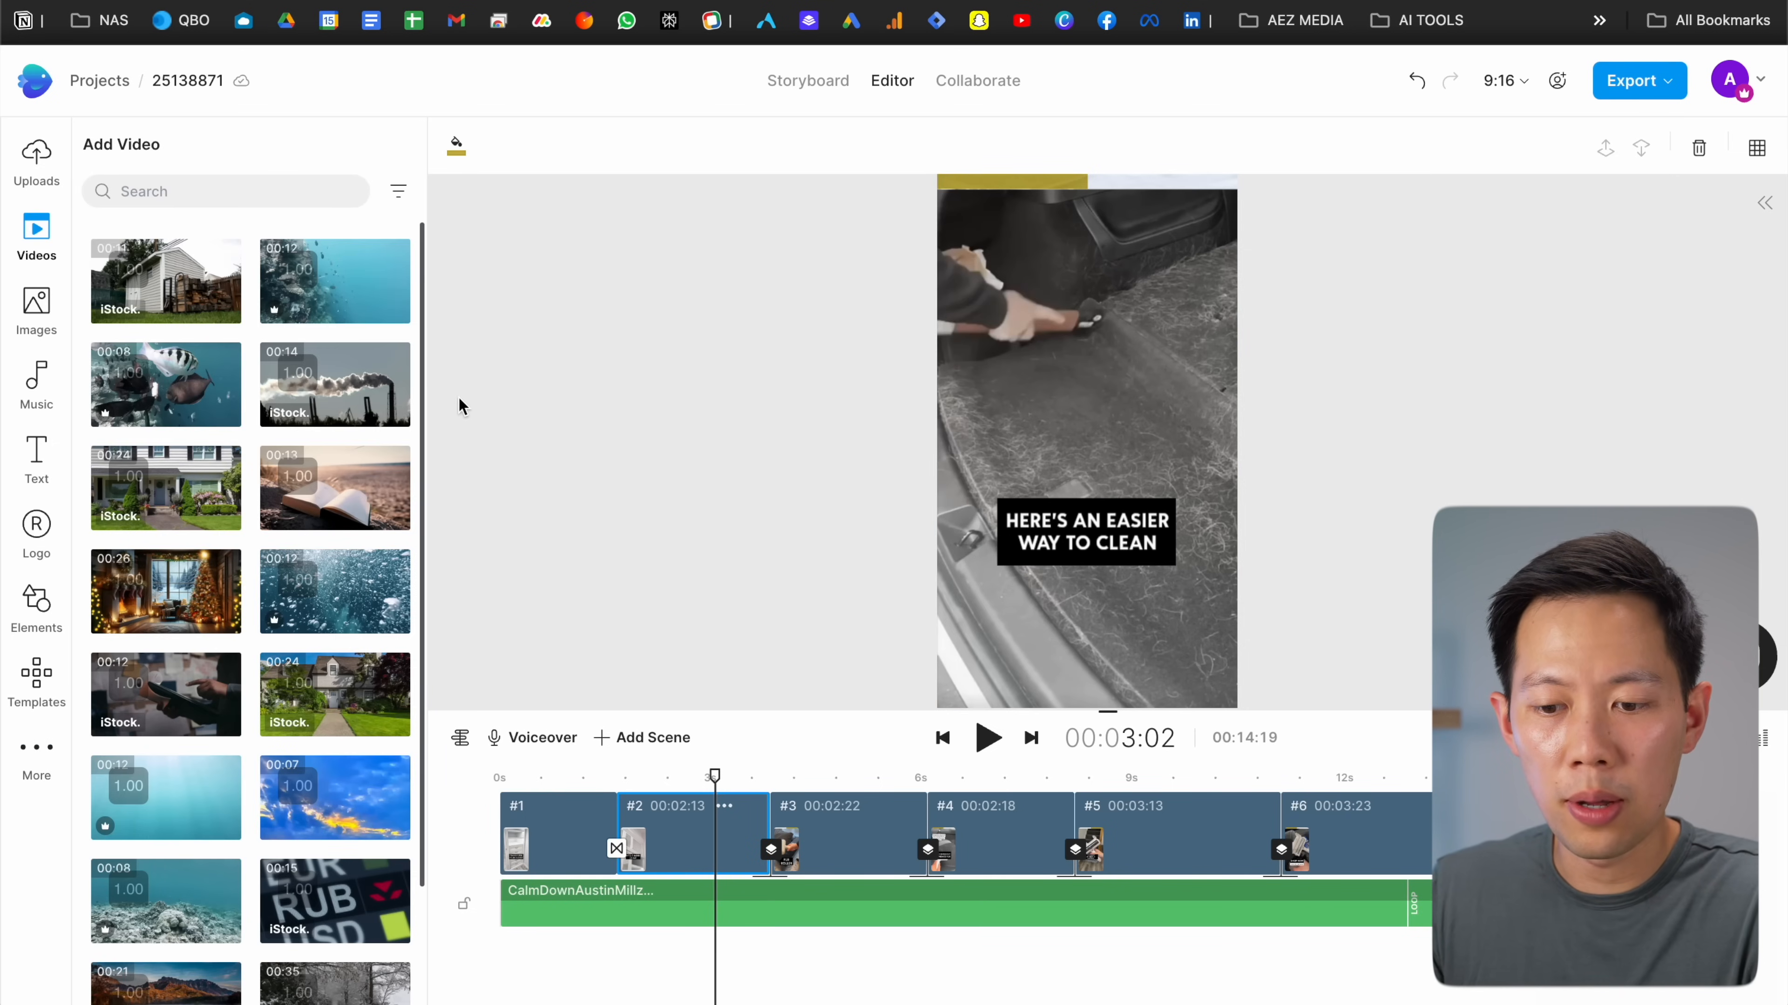
Search the stock videos for 'golden retriever'
left_click_drag(831, 777, 663, 778)
left_click(556, 778)
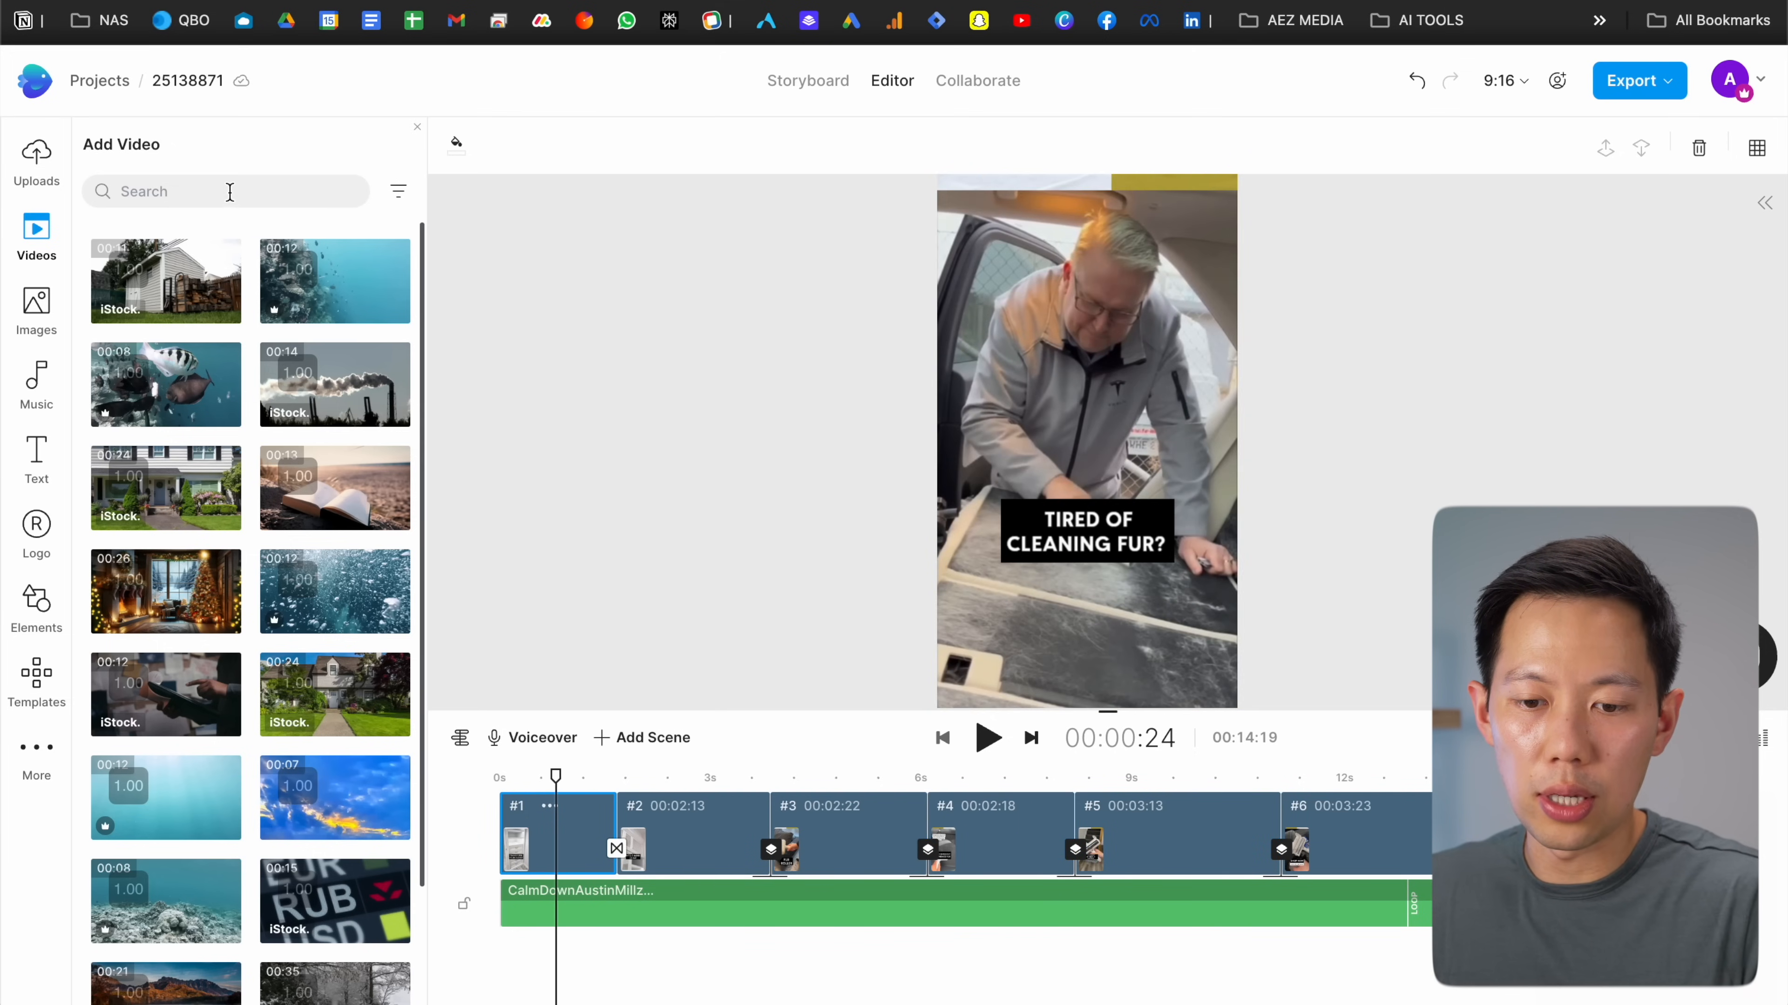
left_click(229, 191)
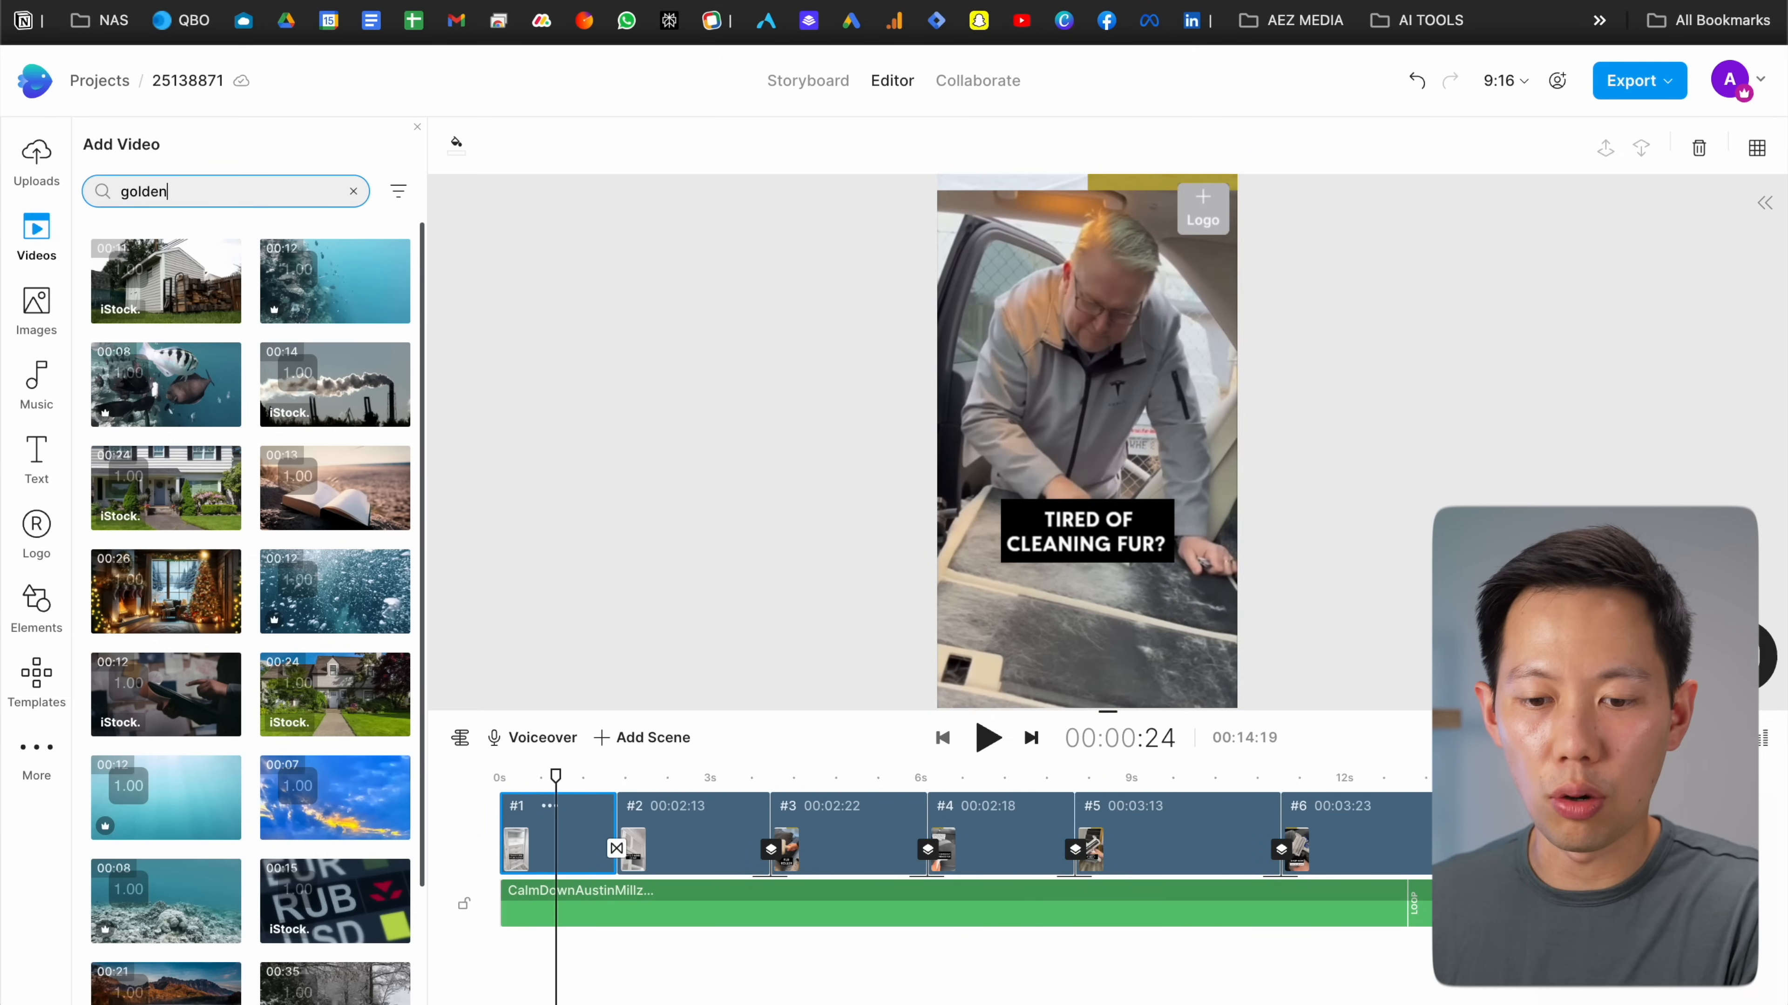
type("golden retriever")
key("Return")
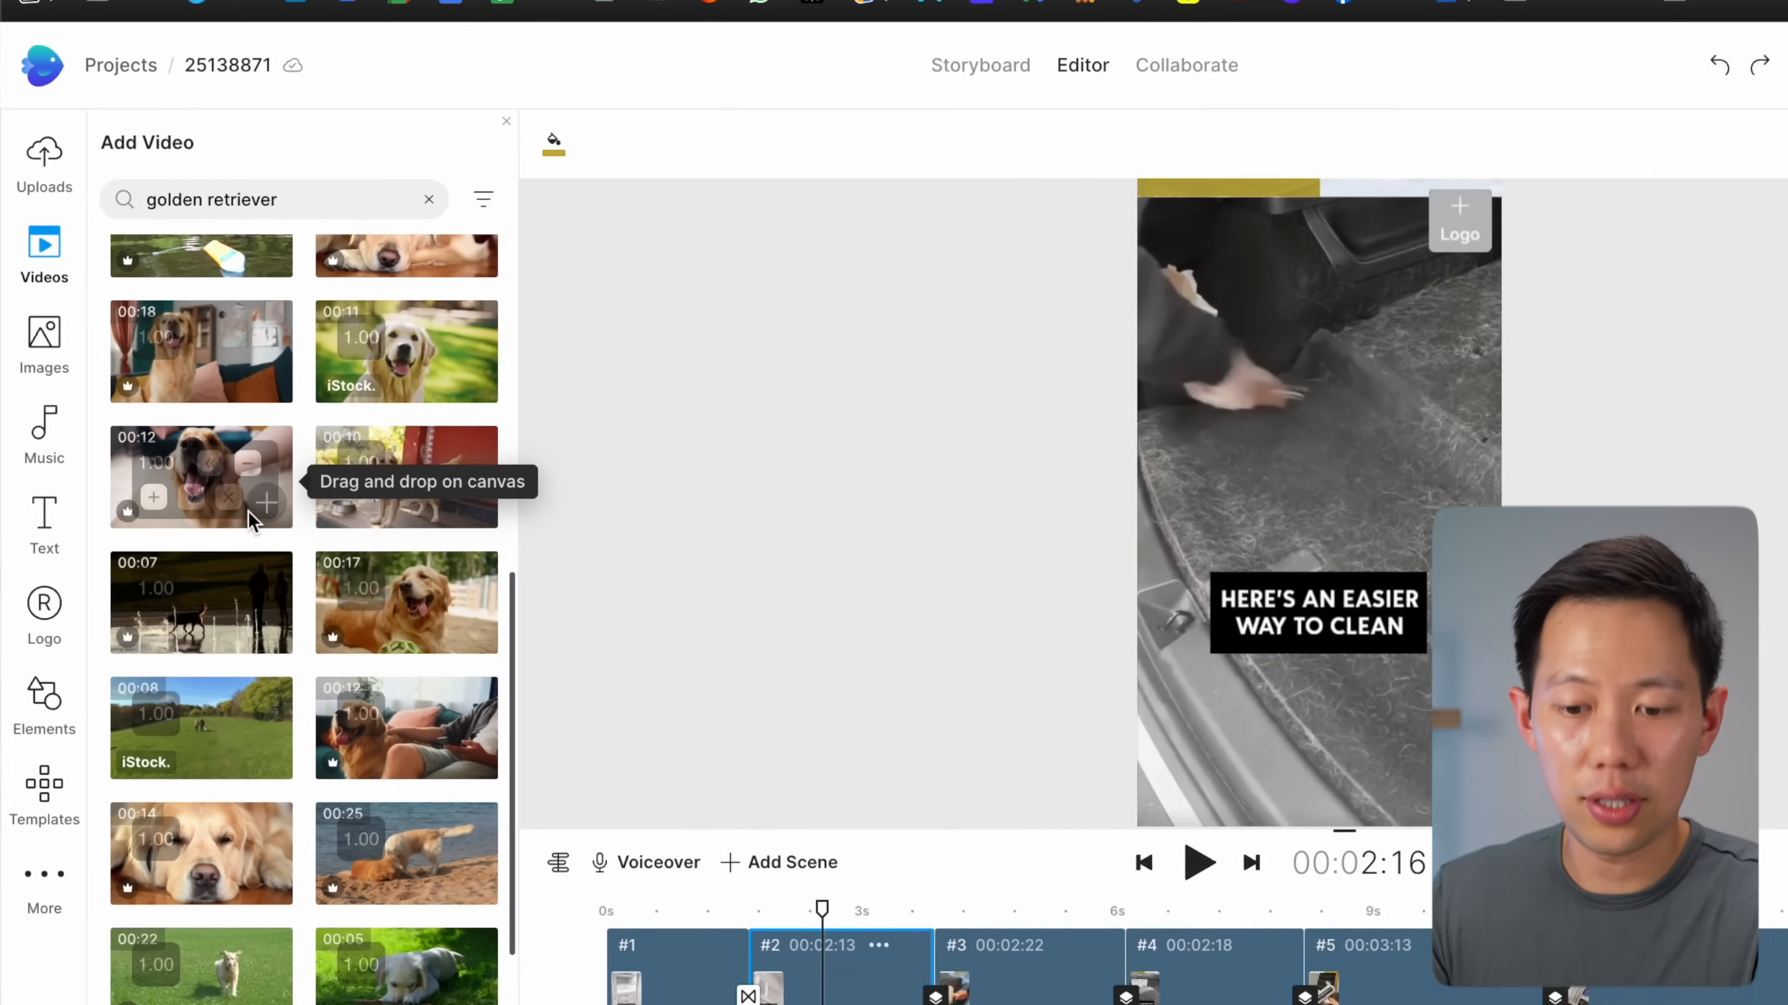
scroll(251, 610, "up", 10)
scroll(252, 609, "down", 10)
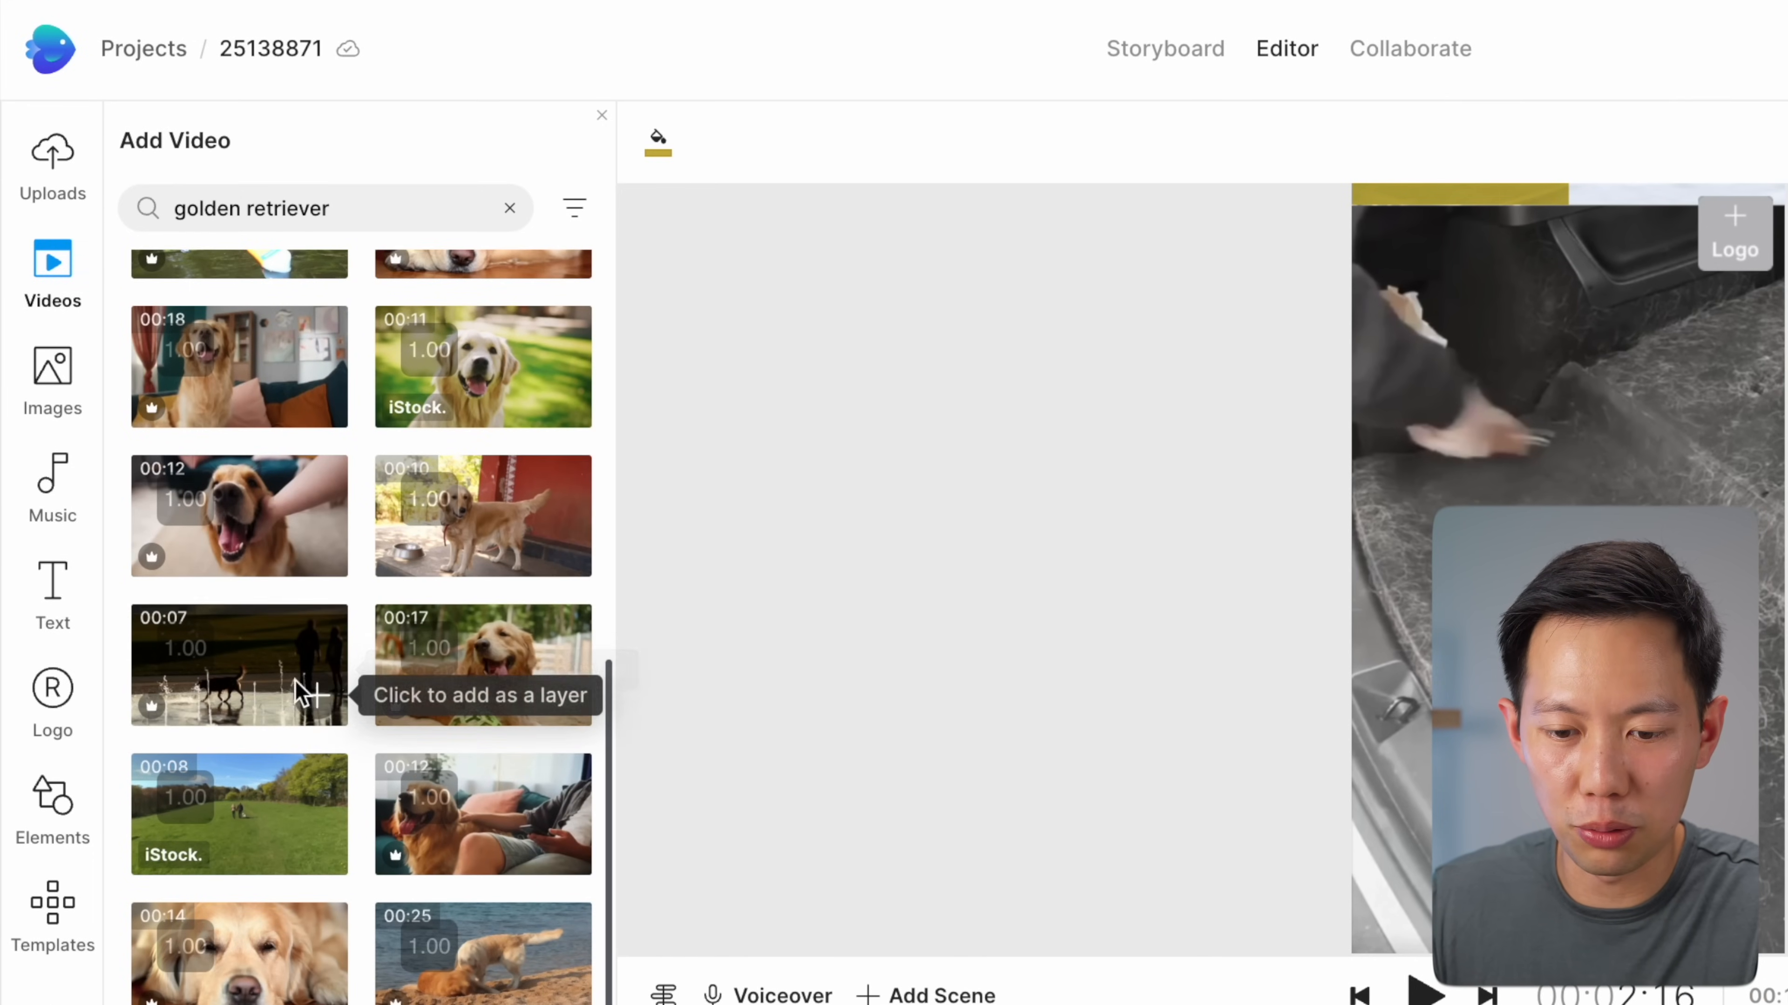
Drop the 00:12 golden retriever clip onto scene 2, trimmed to about two seconds
left_click_drag(246, 537, 926, 1004)
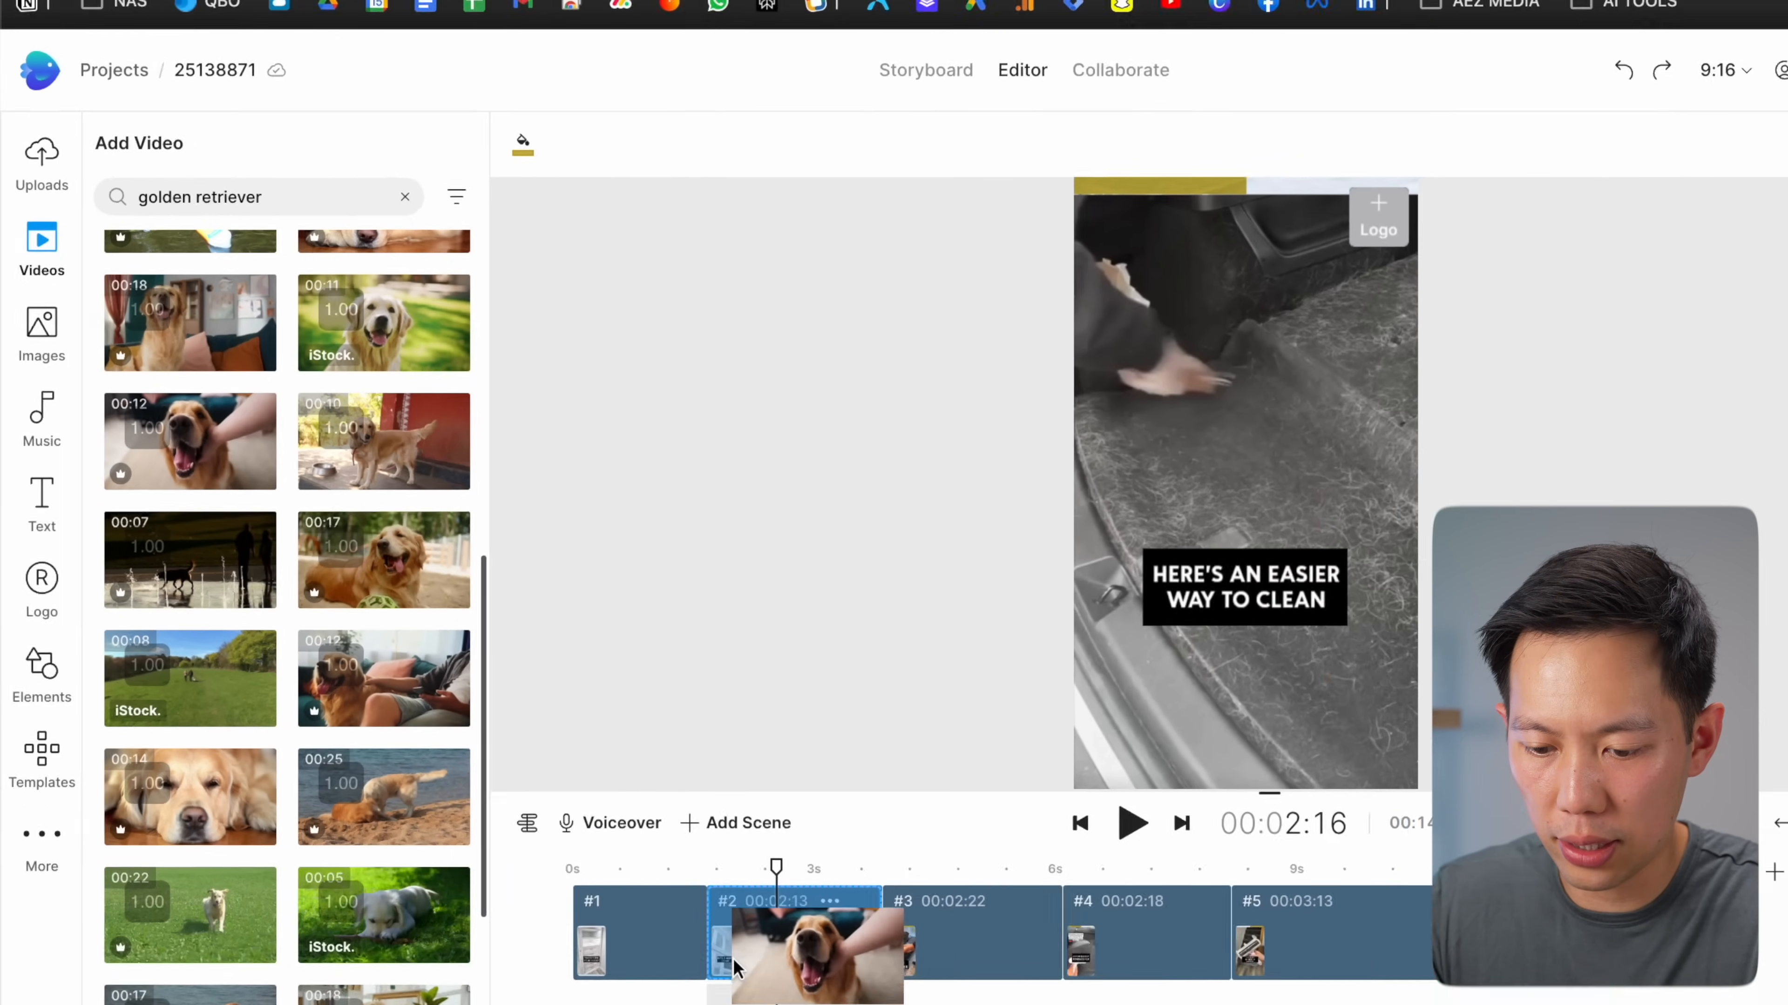
left_click_drag(642, 848, 642, 848)
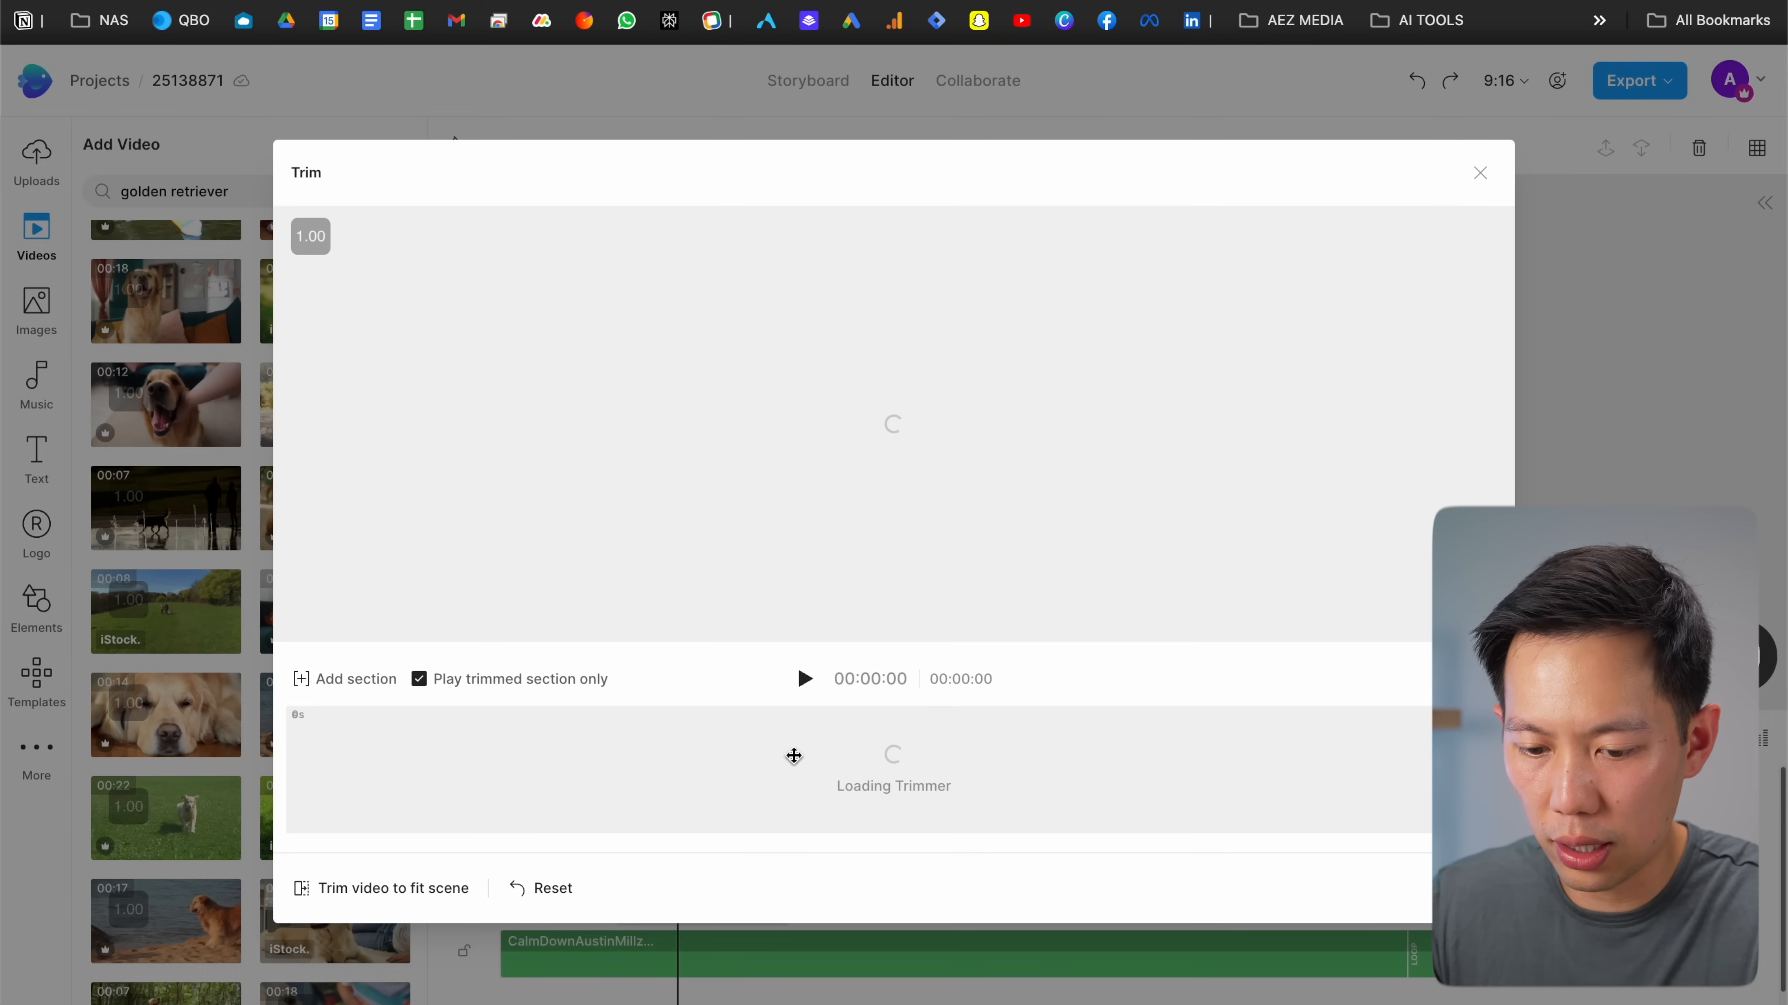
left_click_drag(1428, 789, 523, 789)
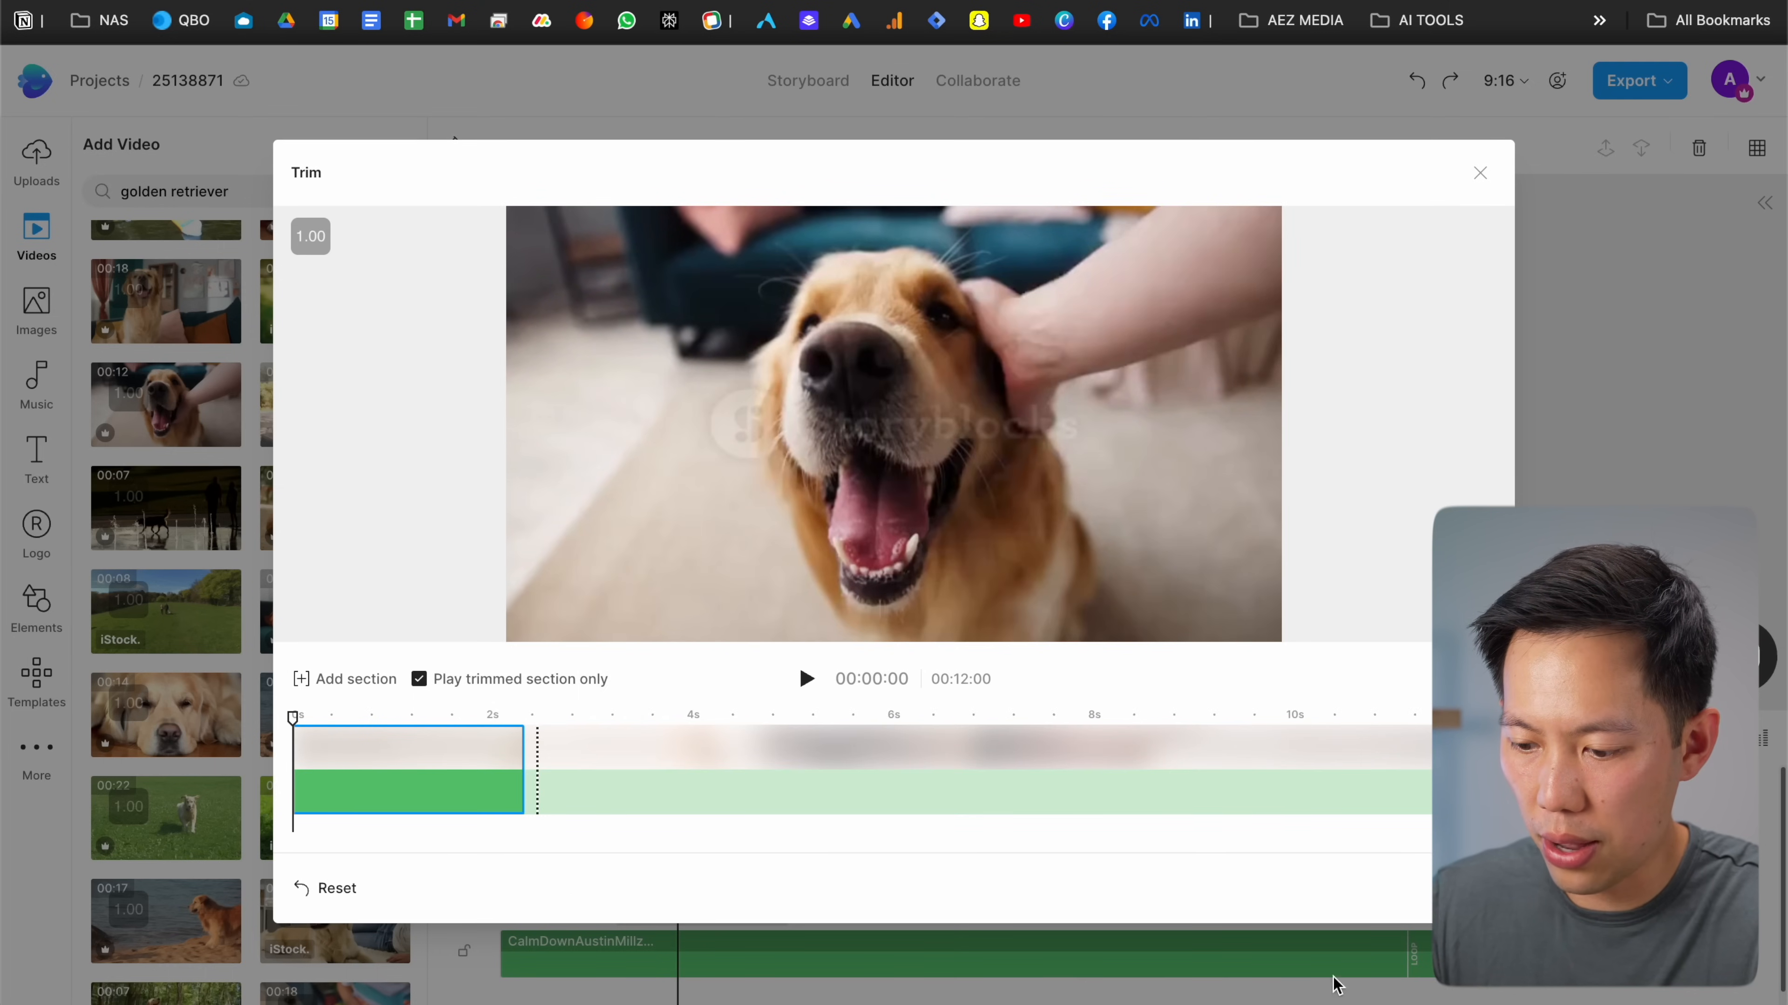
left_click(1462, 889)
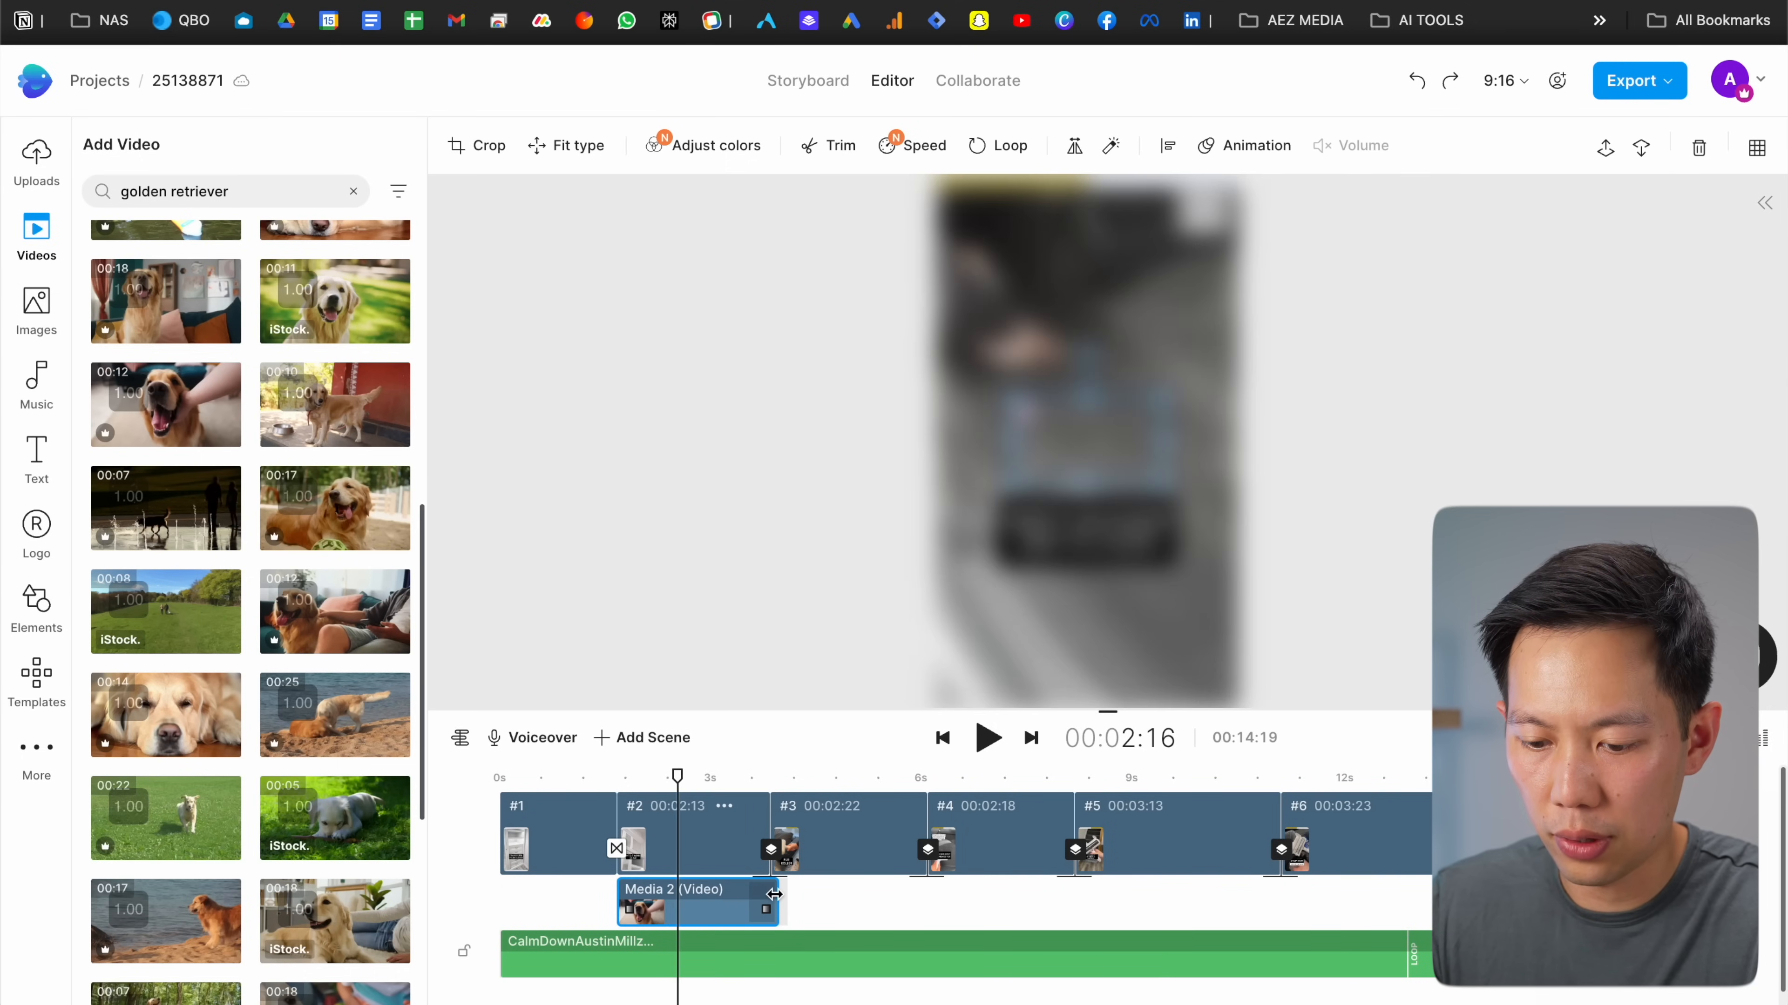
Move and enlarge the dog overlay so it covers the whole second-scene frame
left_click_drag(1147, 469, 1533, 1003)
left_click(1297, 733)
left_click(1215, 401)
left_click_drag(1217, 399, 925, 399)
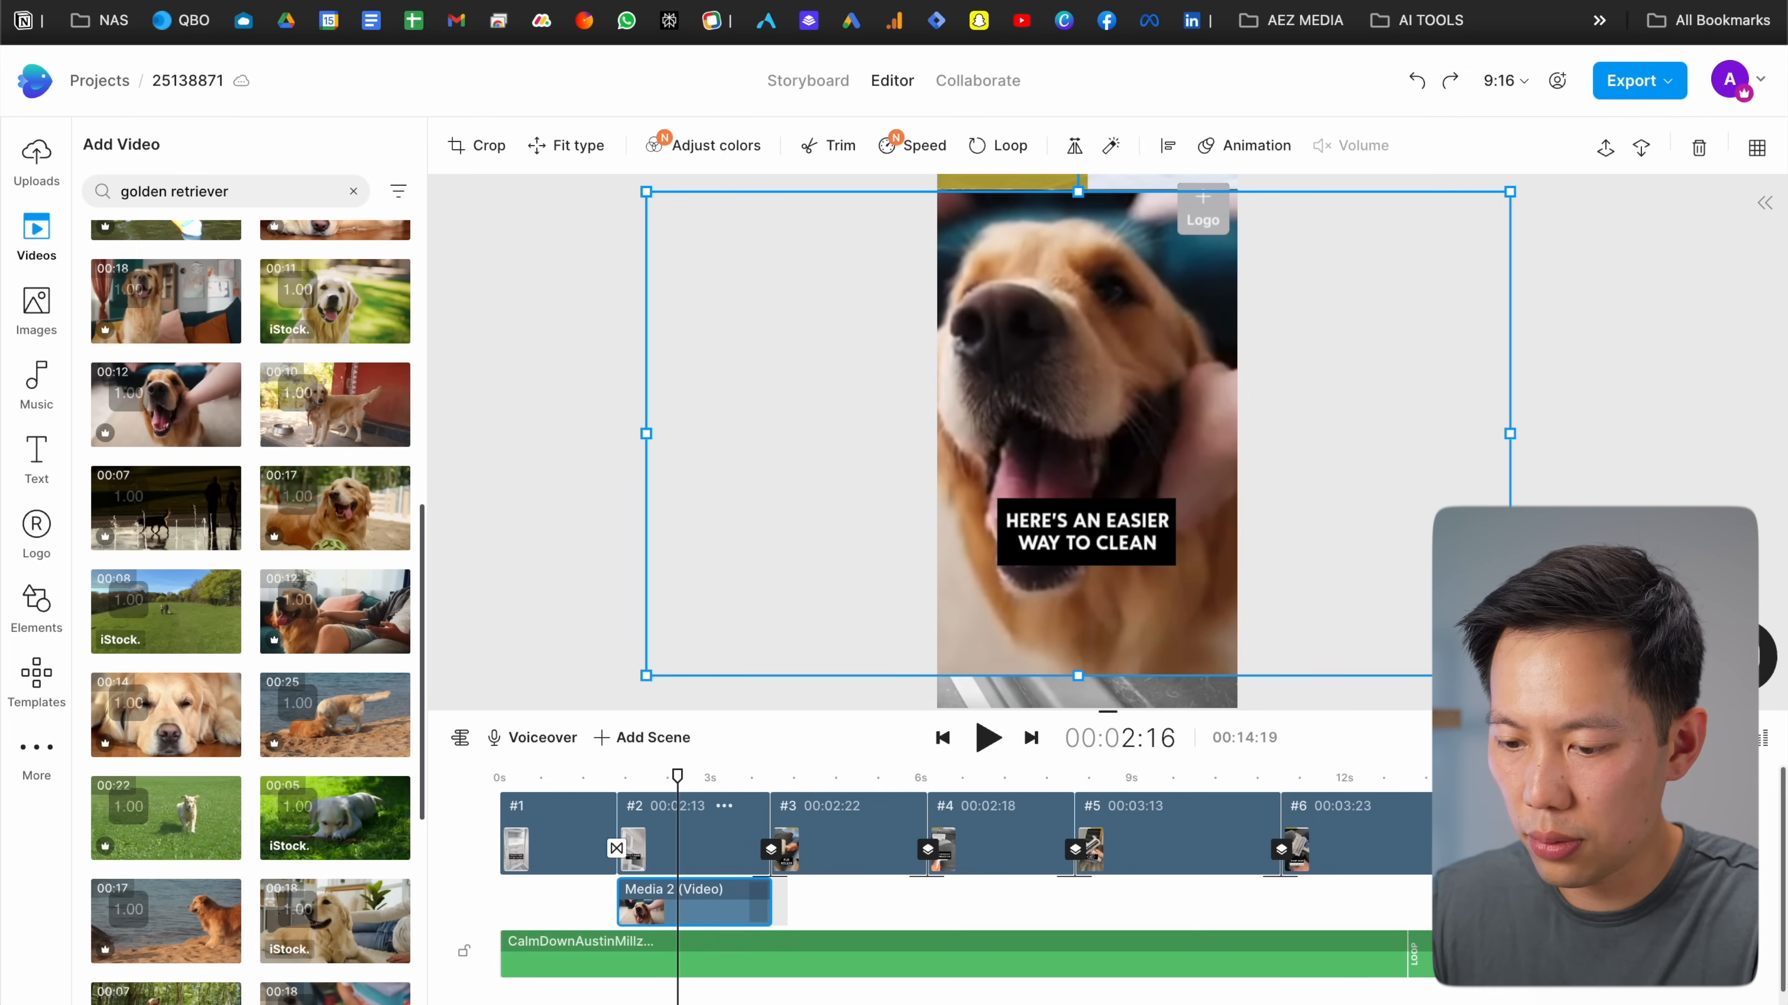
left_click_drag(1510, 676, 1568, 708)
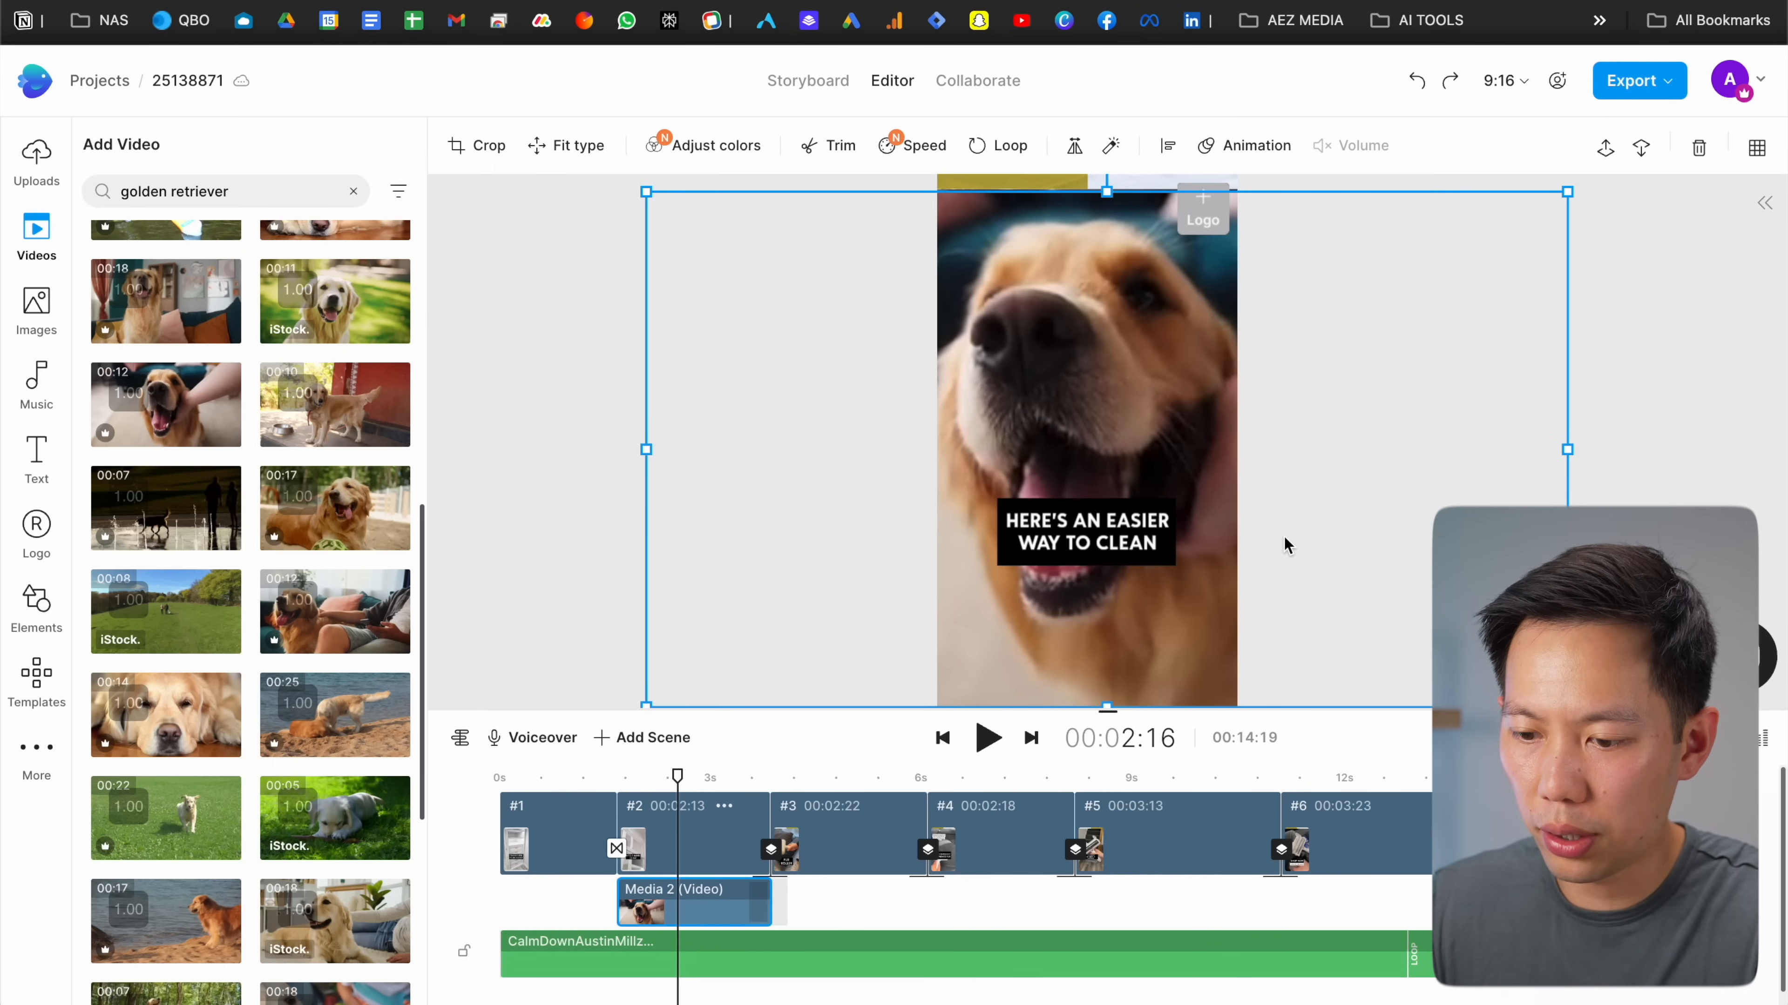
left_click(1647, 453)
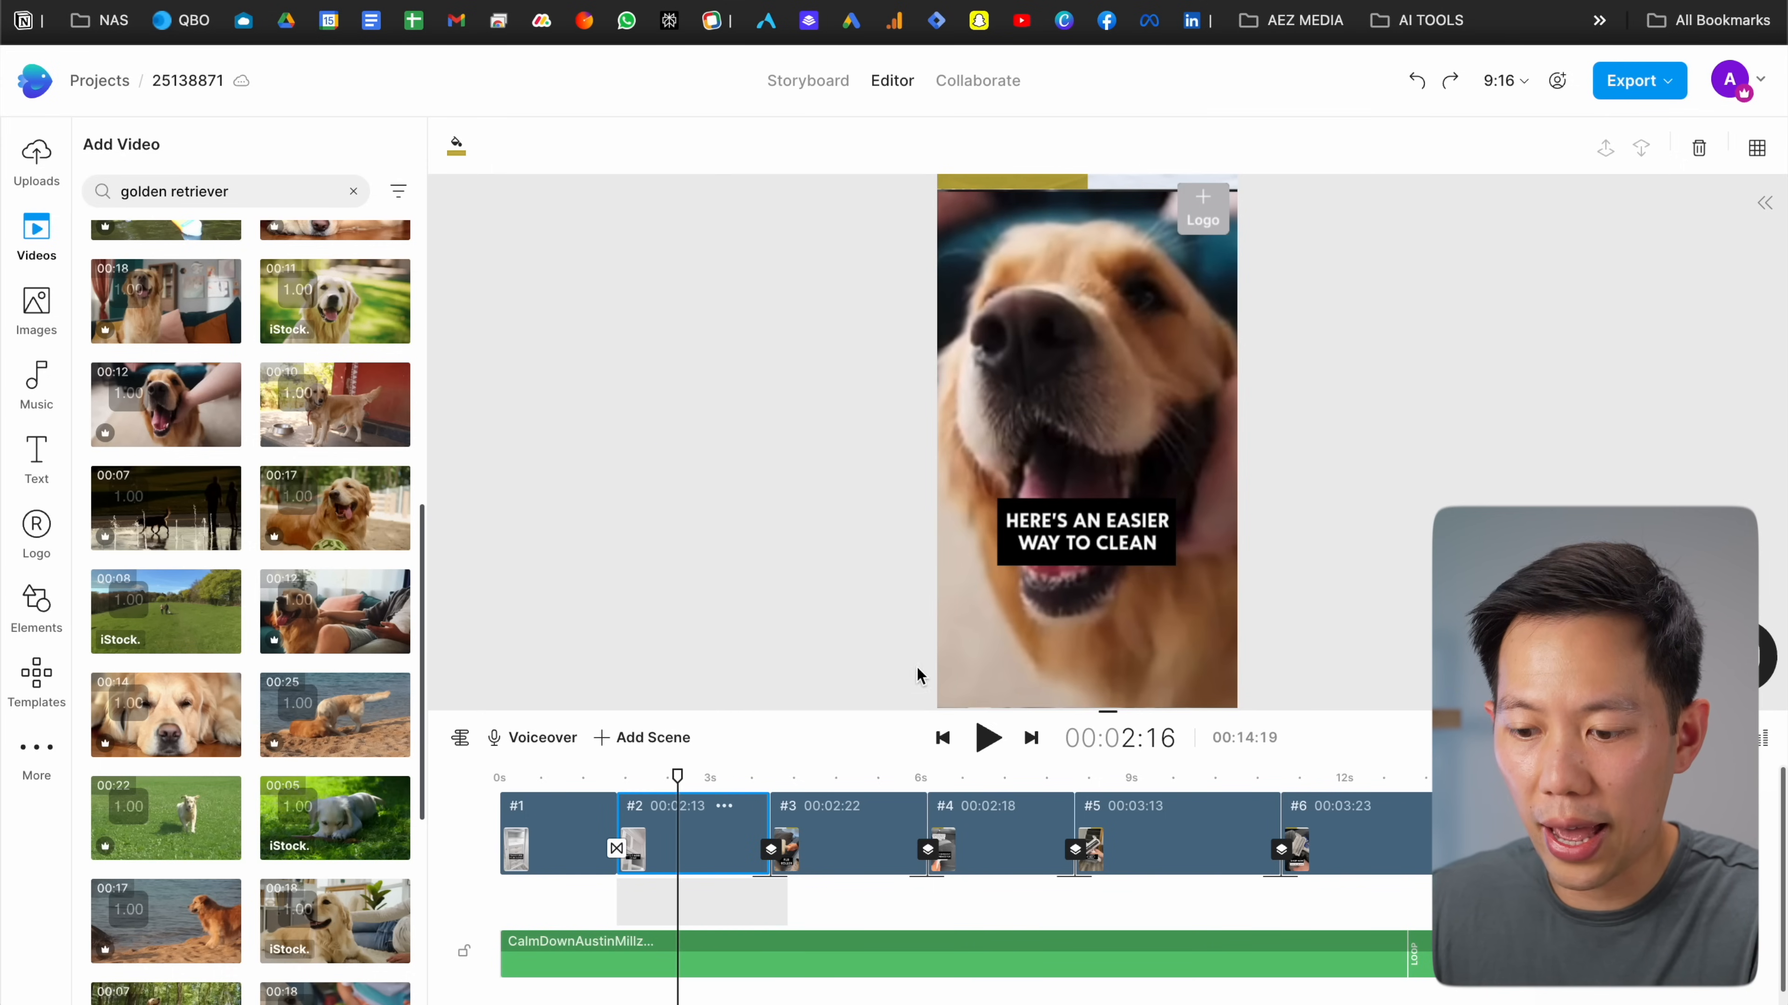
left_click(570, 775)
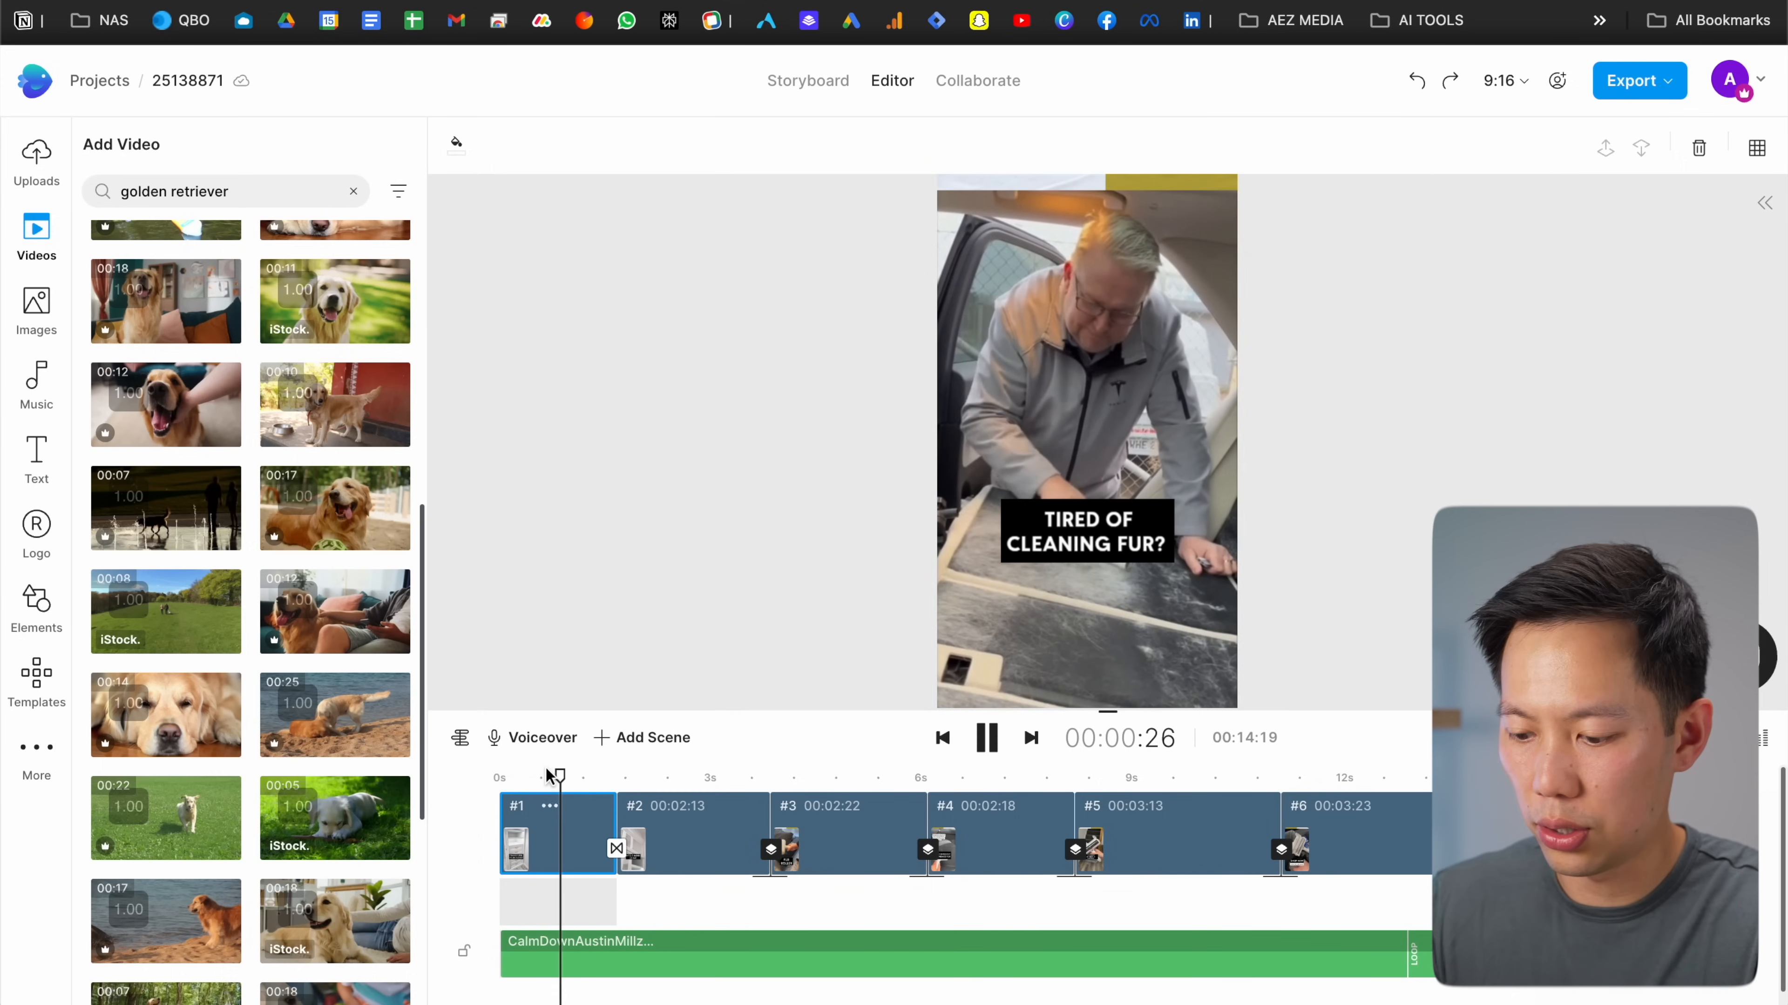
Play the edited pet roller ad from the first scene, then stop playback
key("XF86AudioLowerVolume")
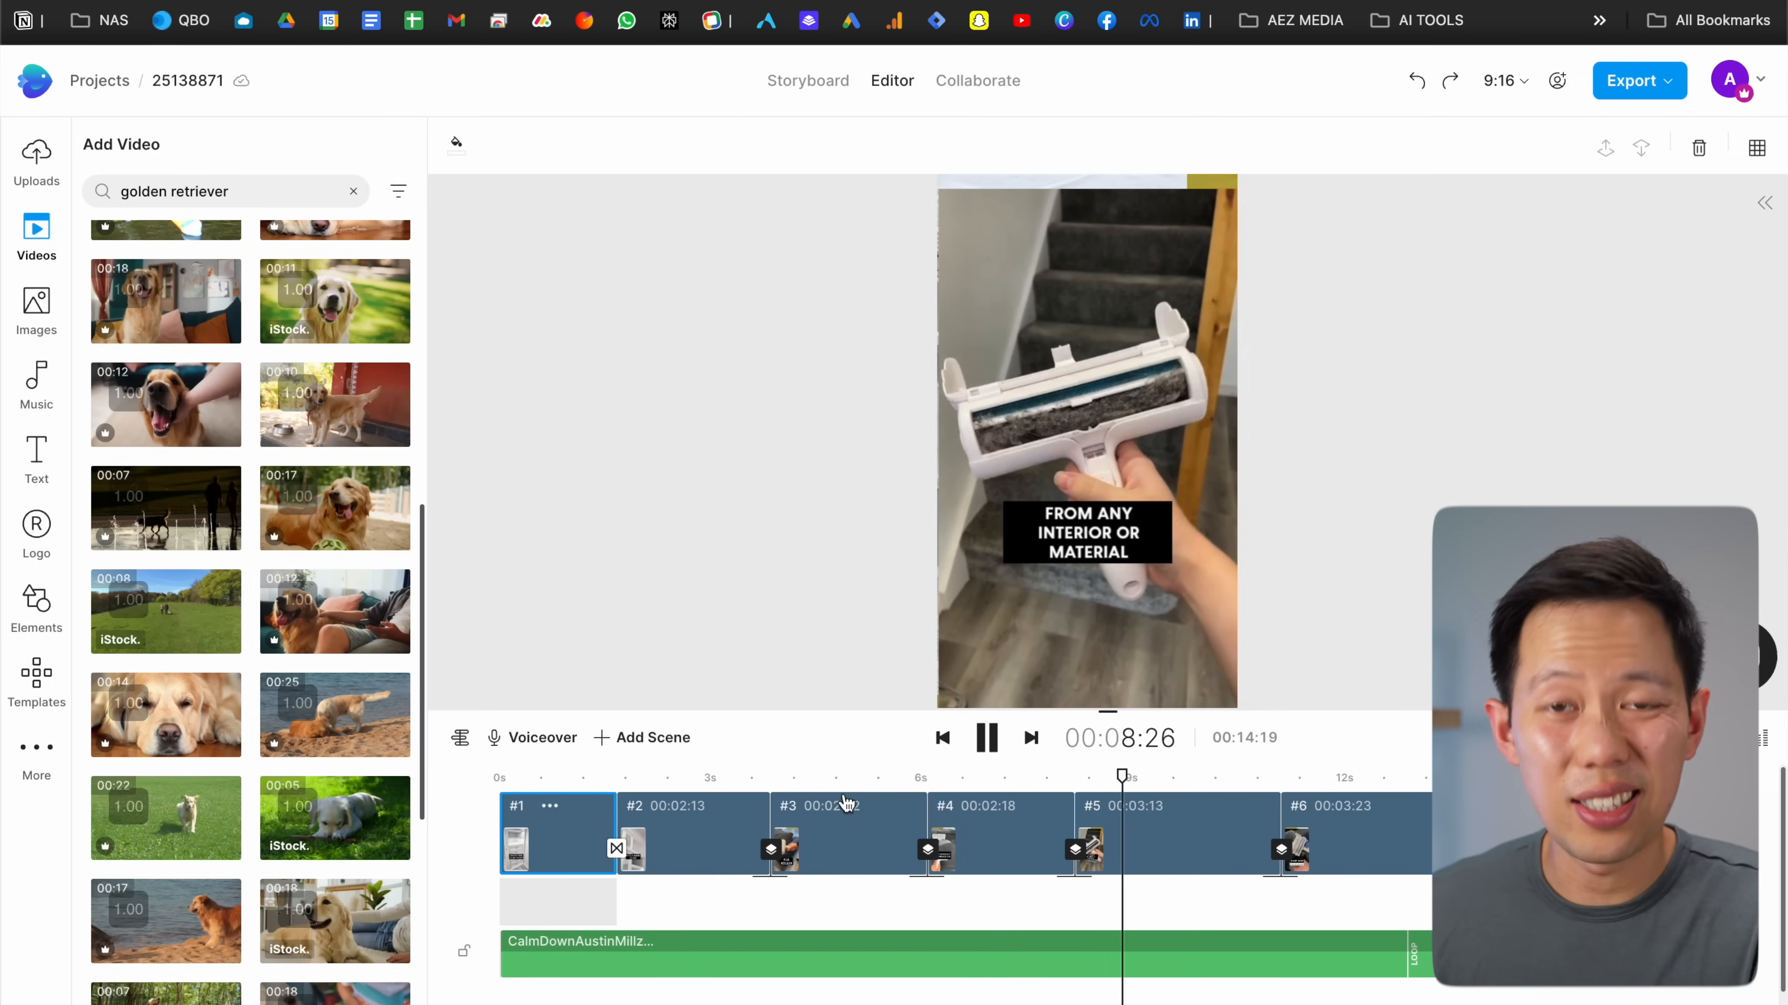
key("space")
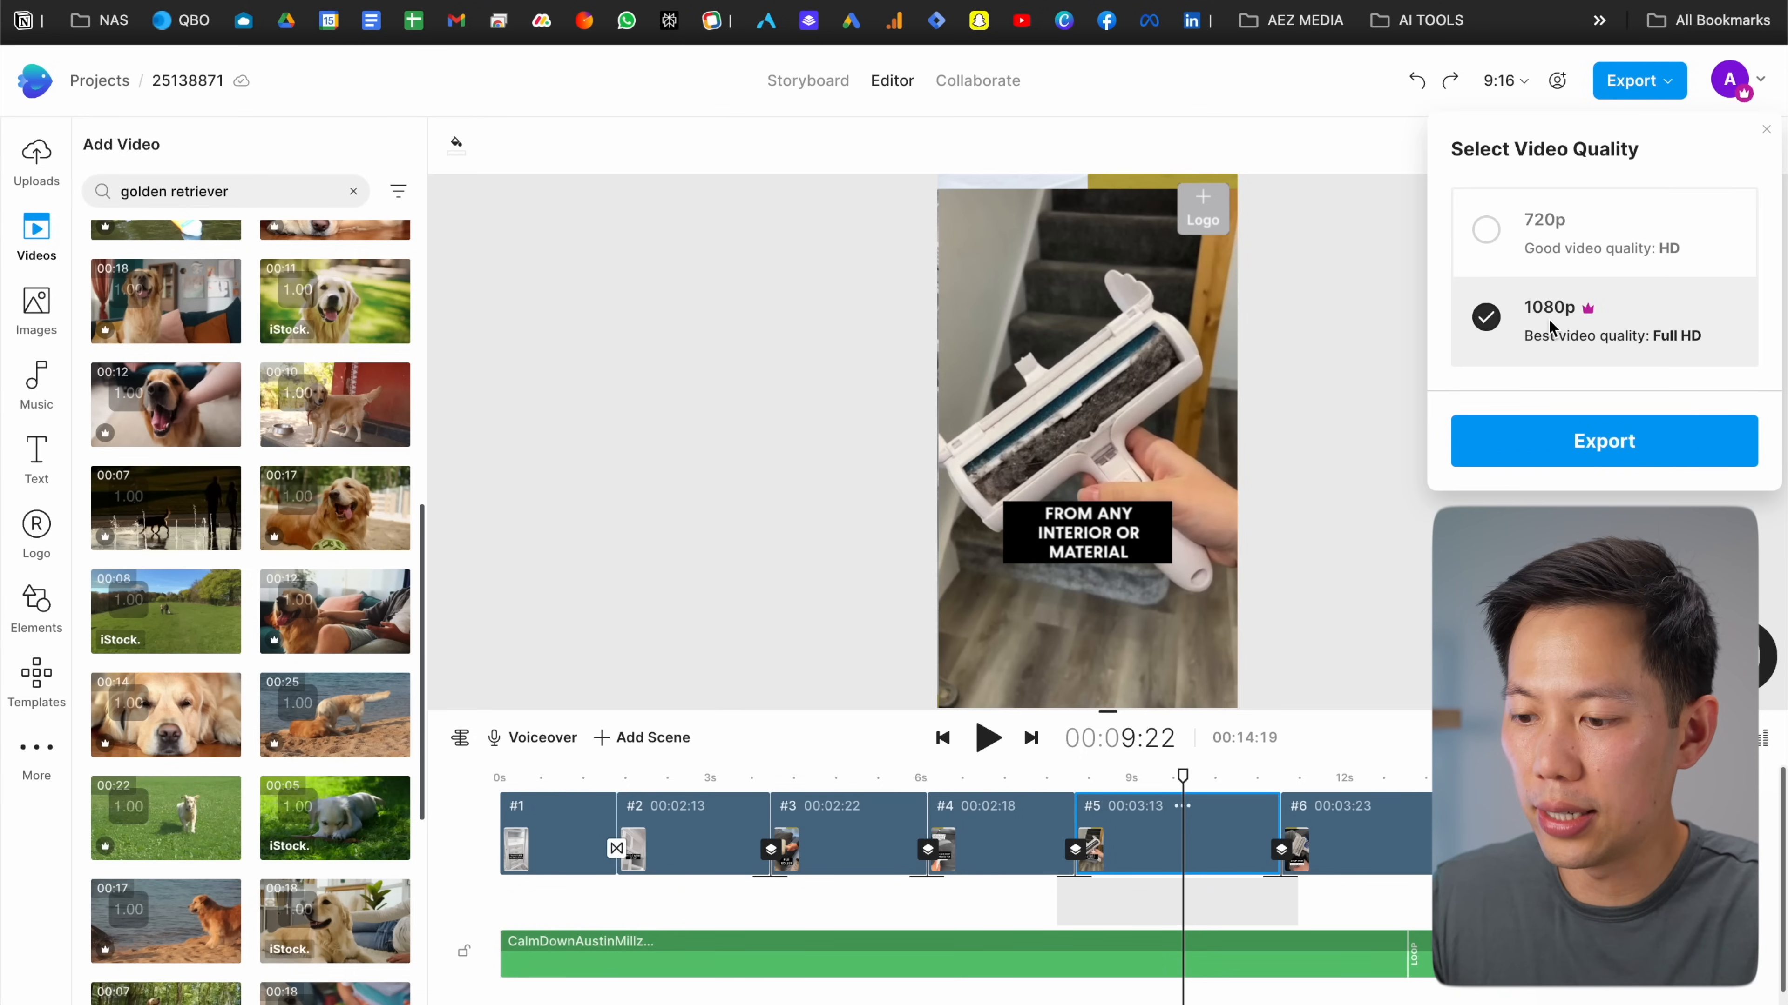
Export the pet hair roller ad video at 1080p quality
left_click(1552, 438)
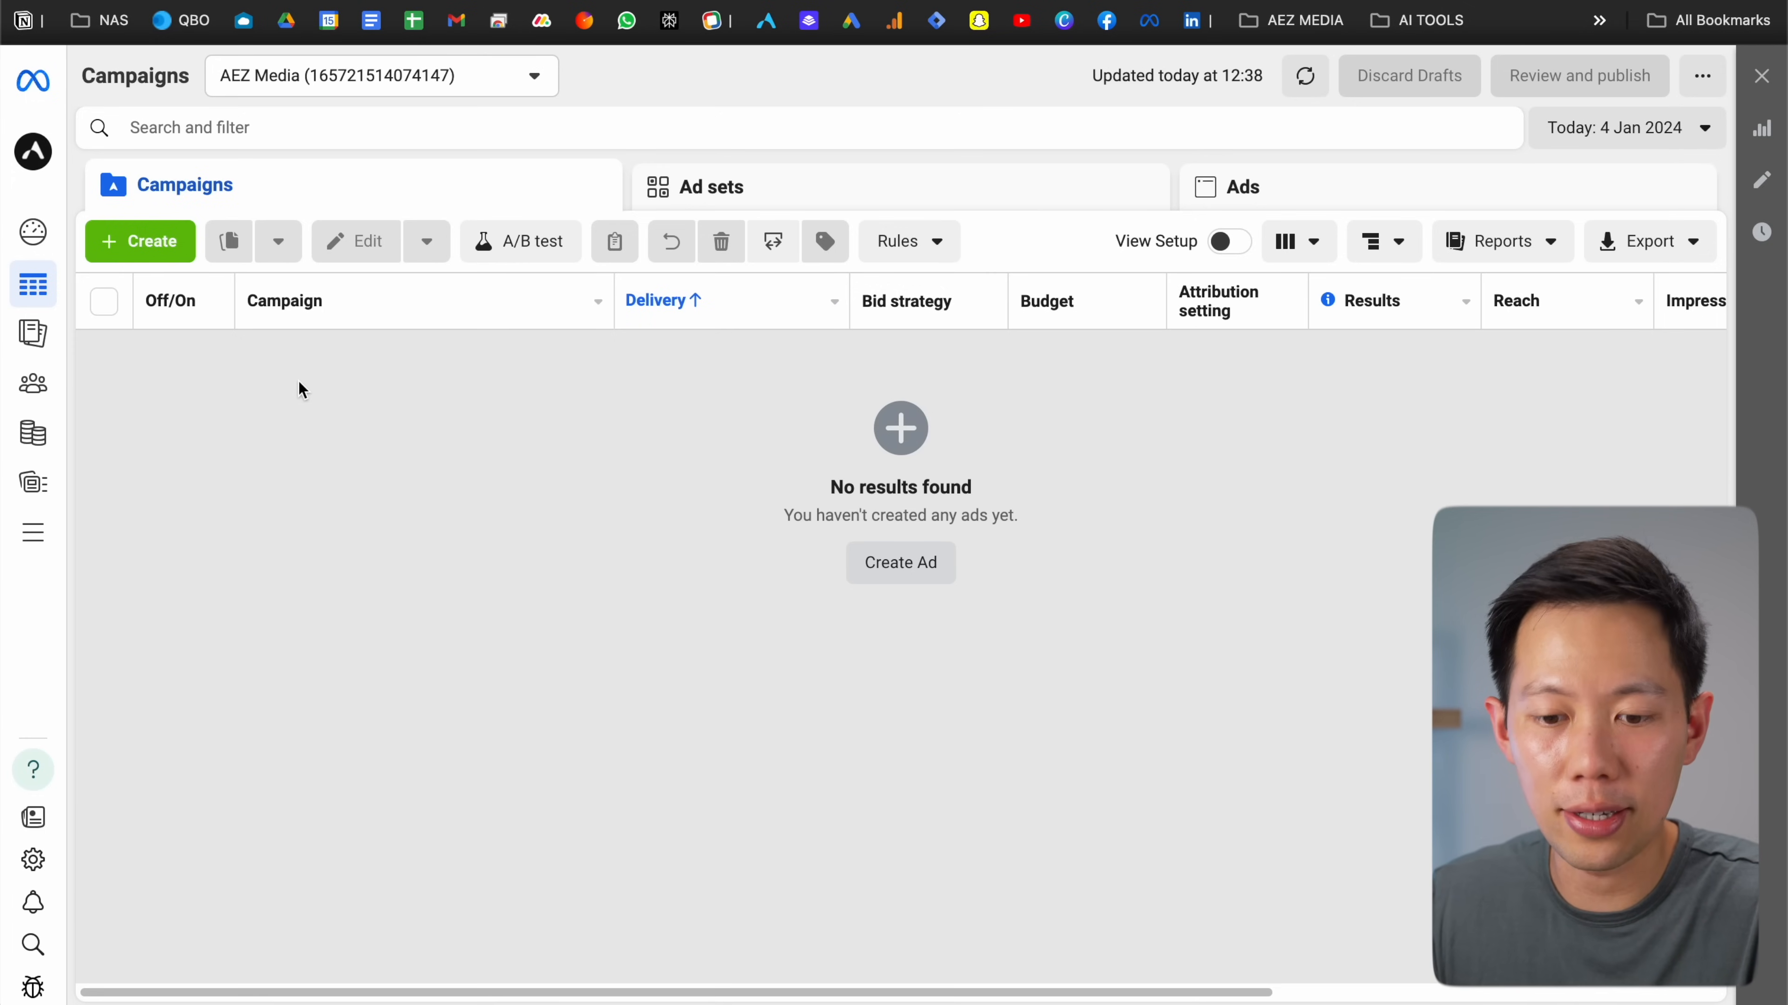
Start a new campaign with Sales as the objective
mouse_move(33, 285)
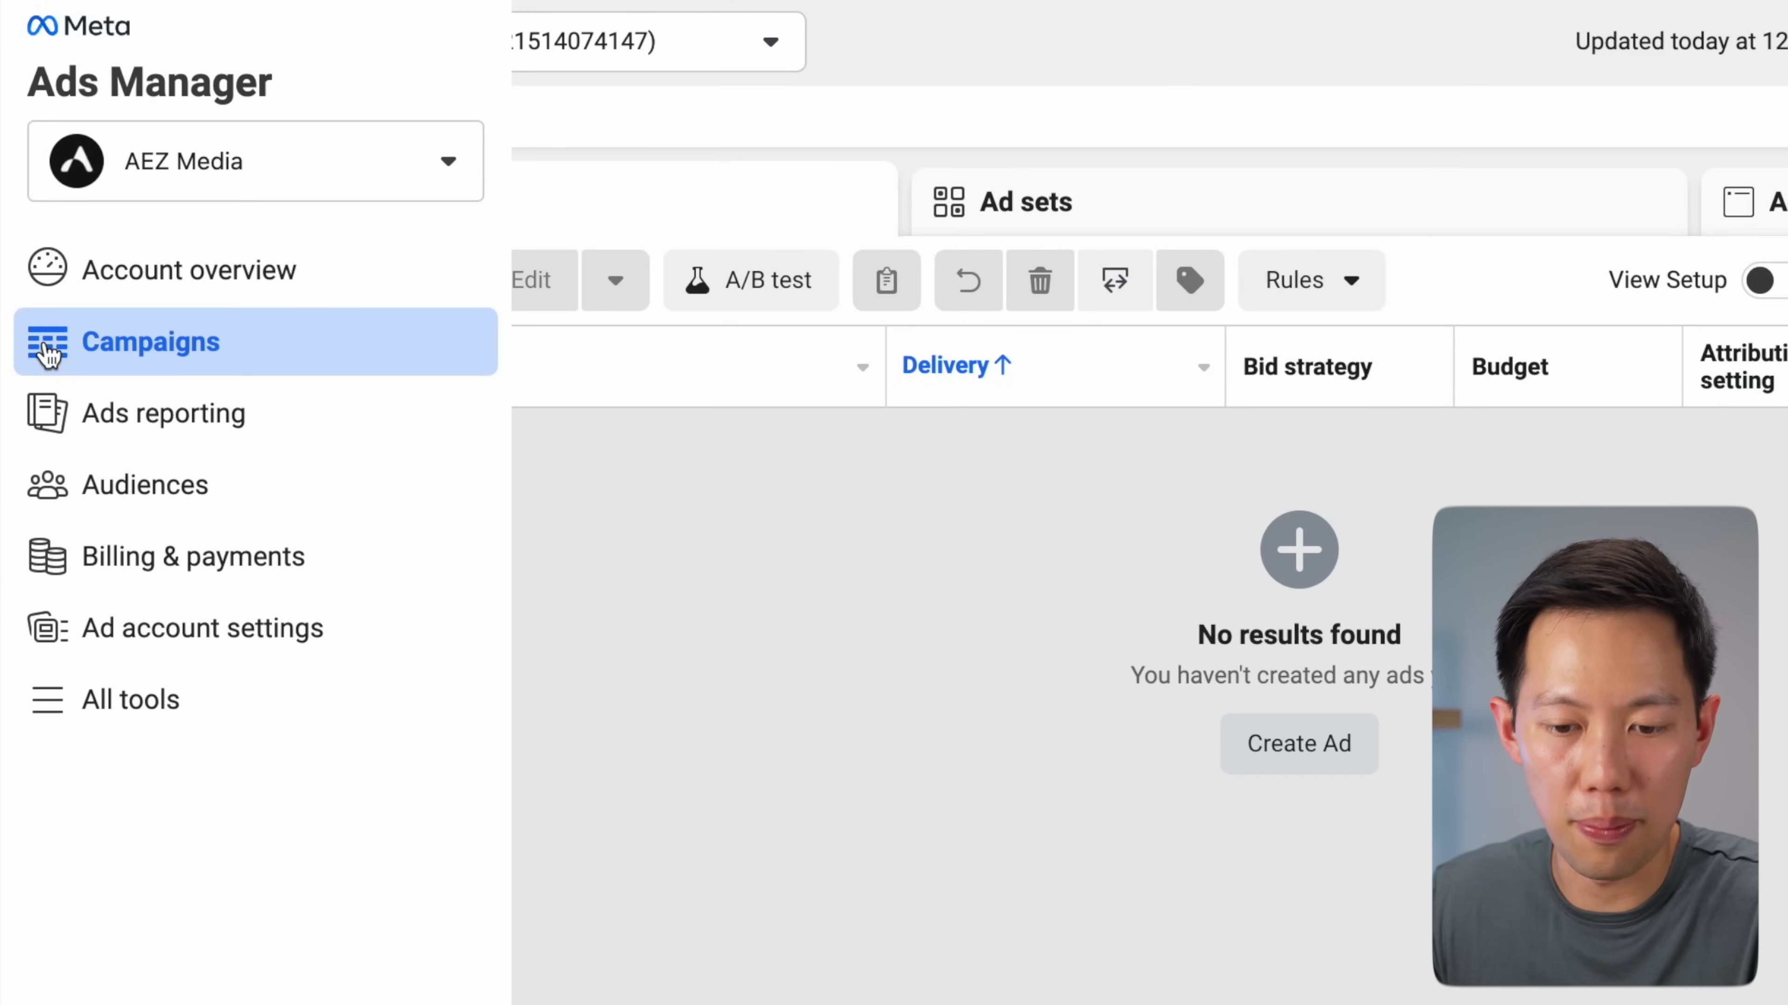
left_click(258, 301)
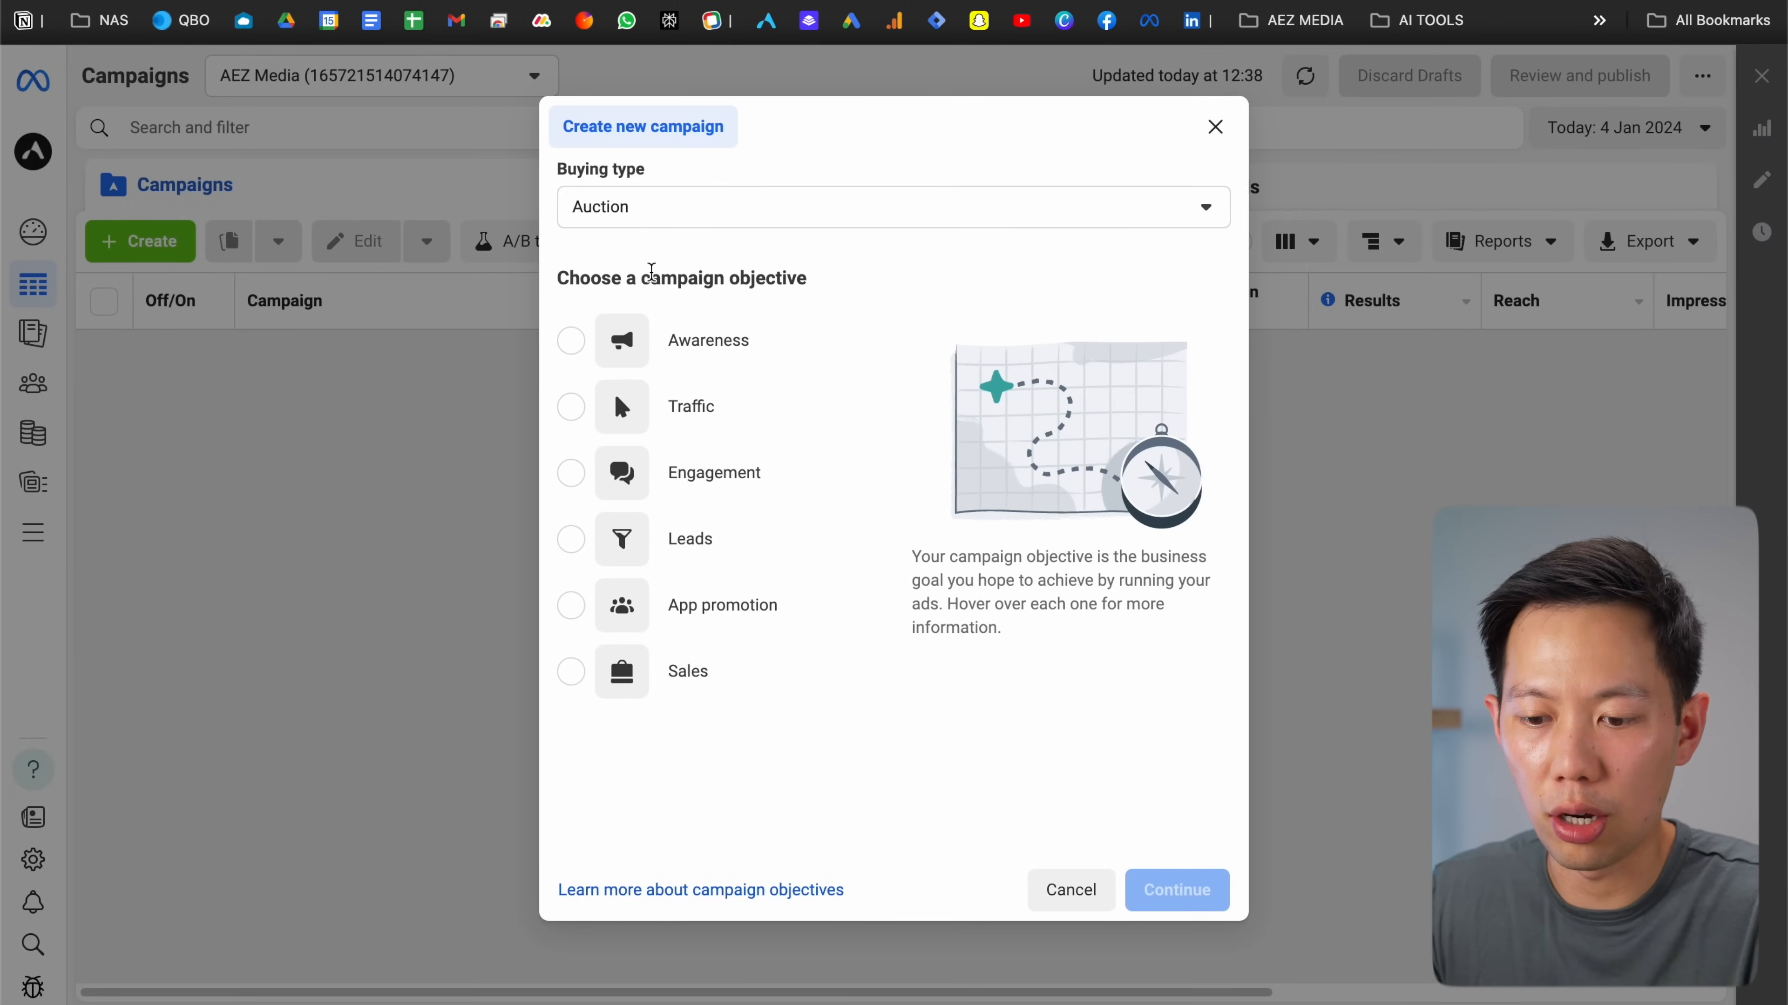
left_click(672, 675)
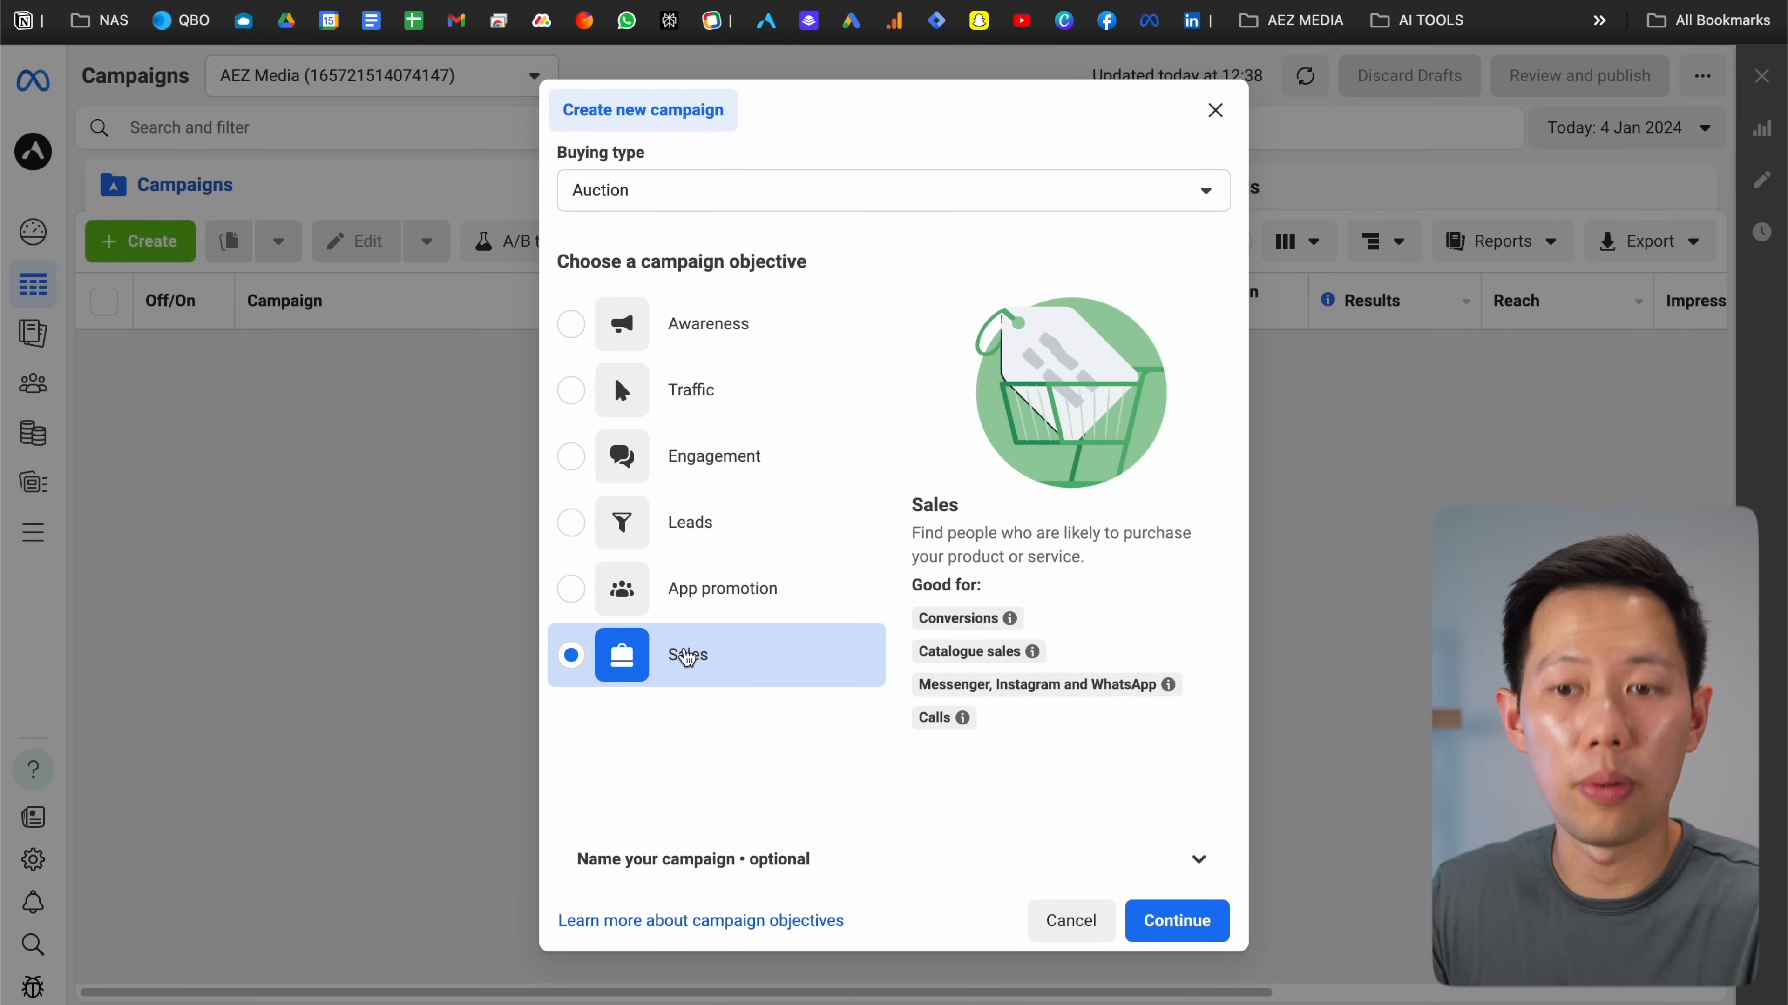
Name the campaign 'PRODUCT | GOAL | DATE' and continue
left_click(704, 858)
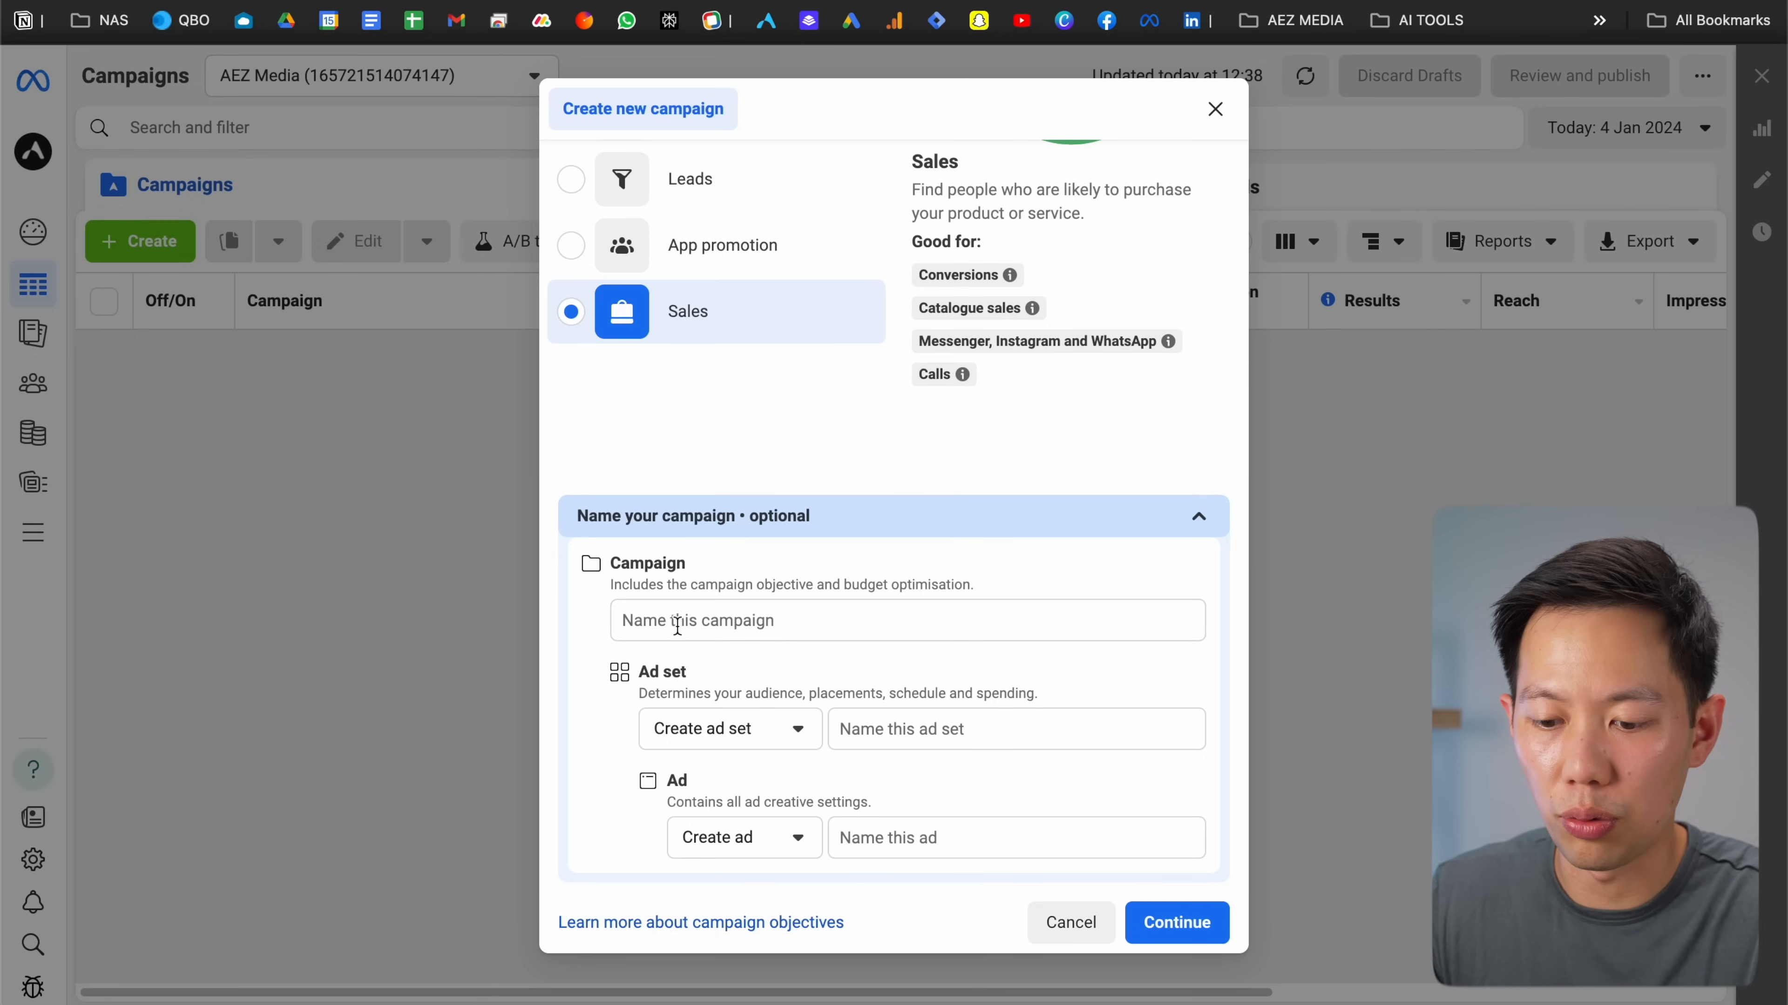
left_click(654, 626)
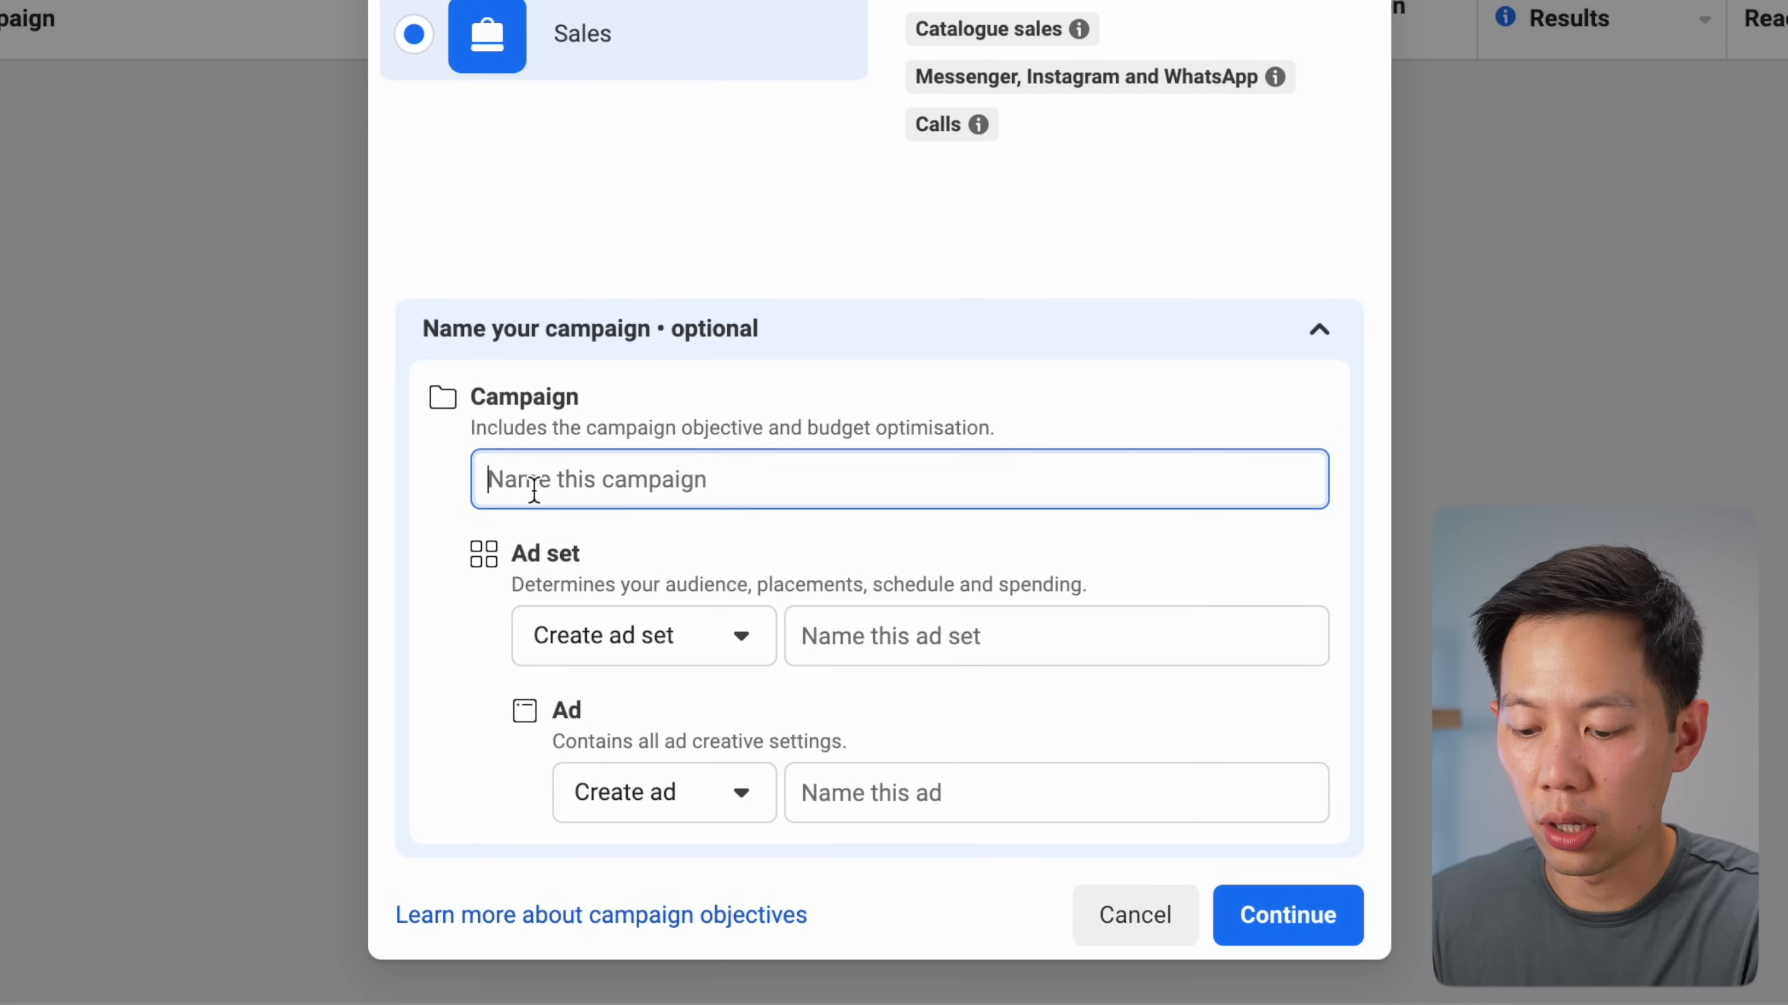
type("PRODUCT")
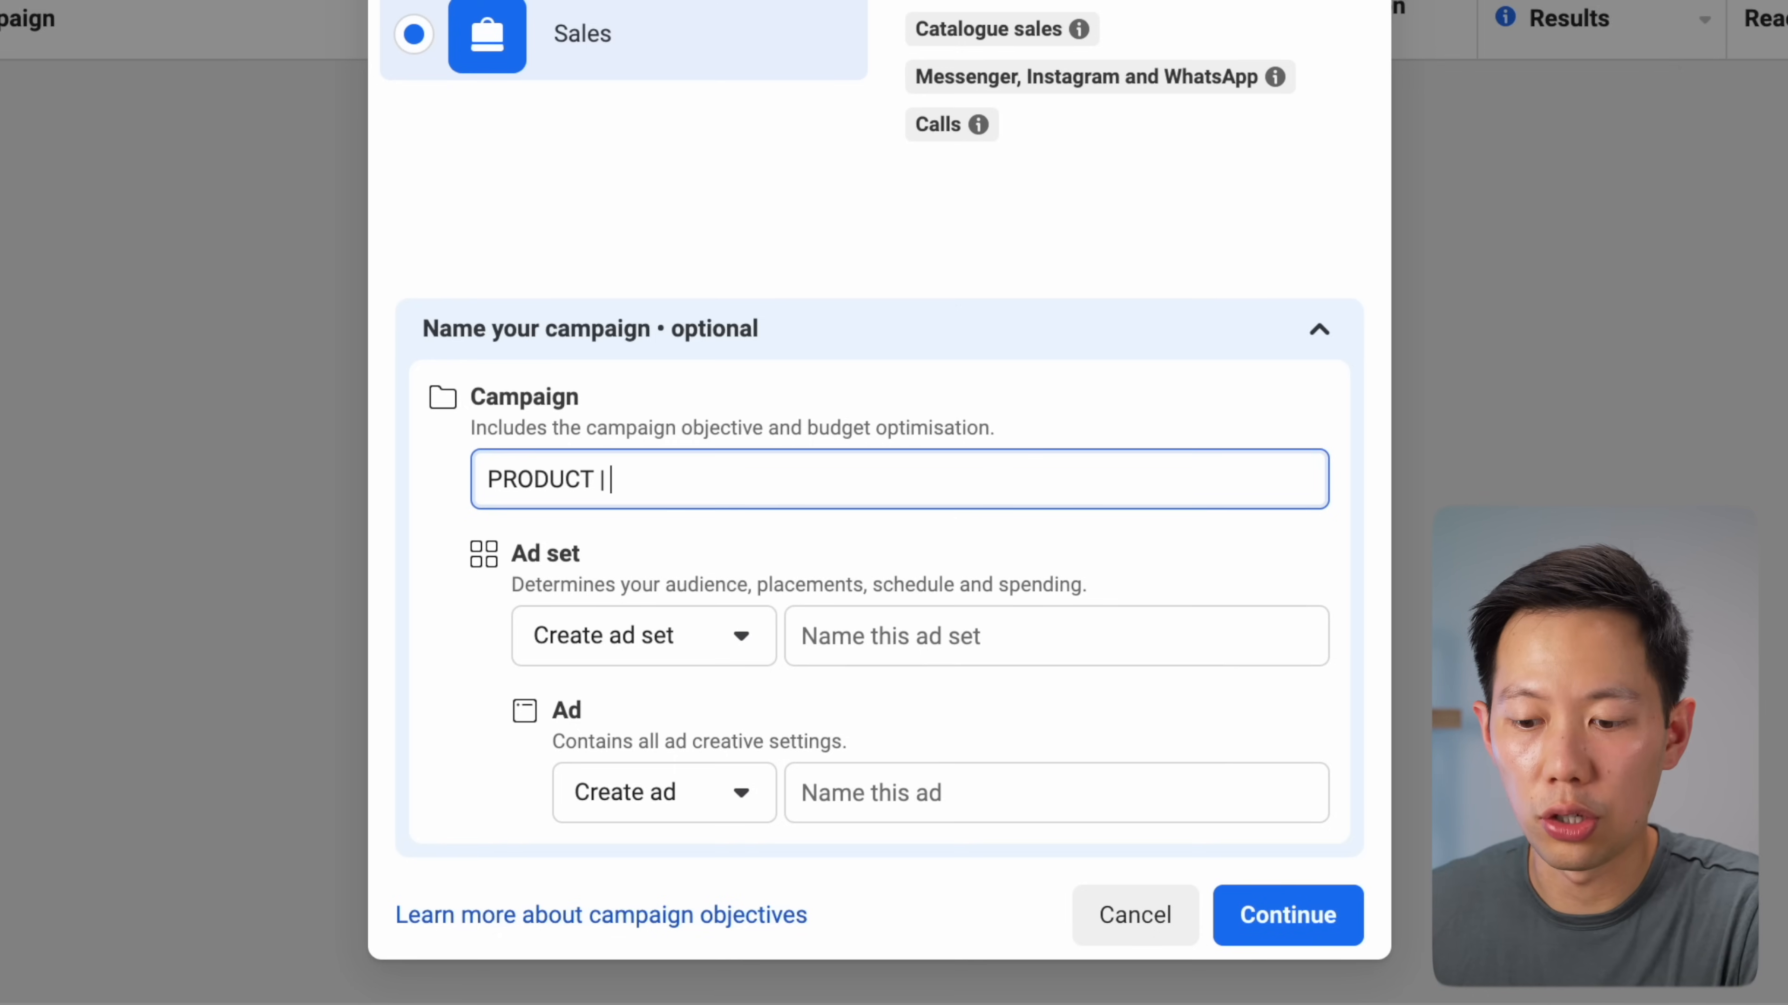
type(" | GOAL | ")
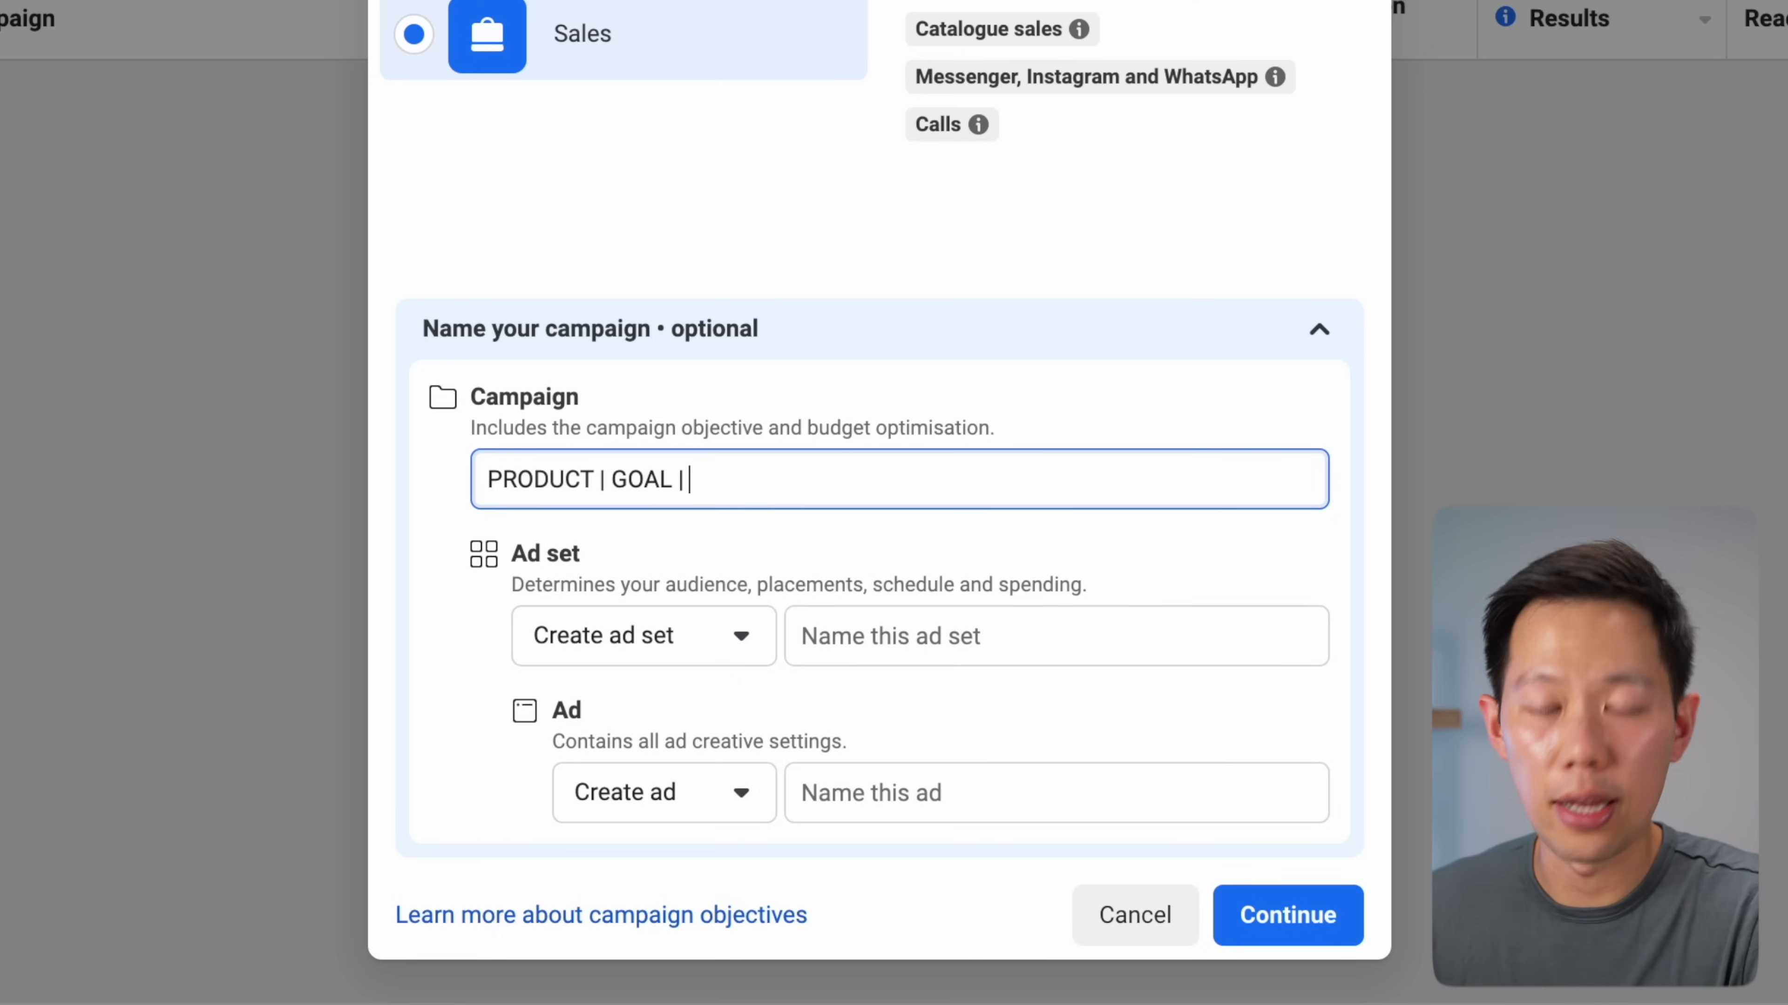
type("DATE")
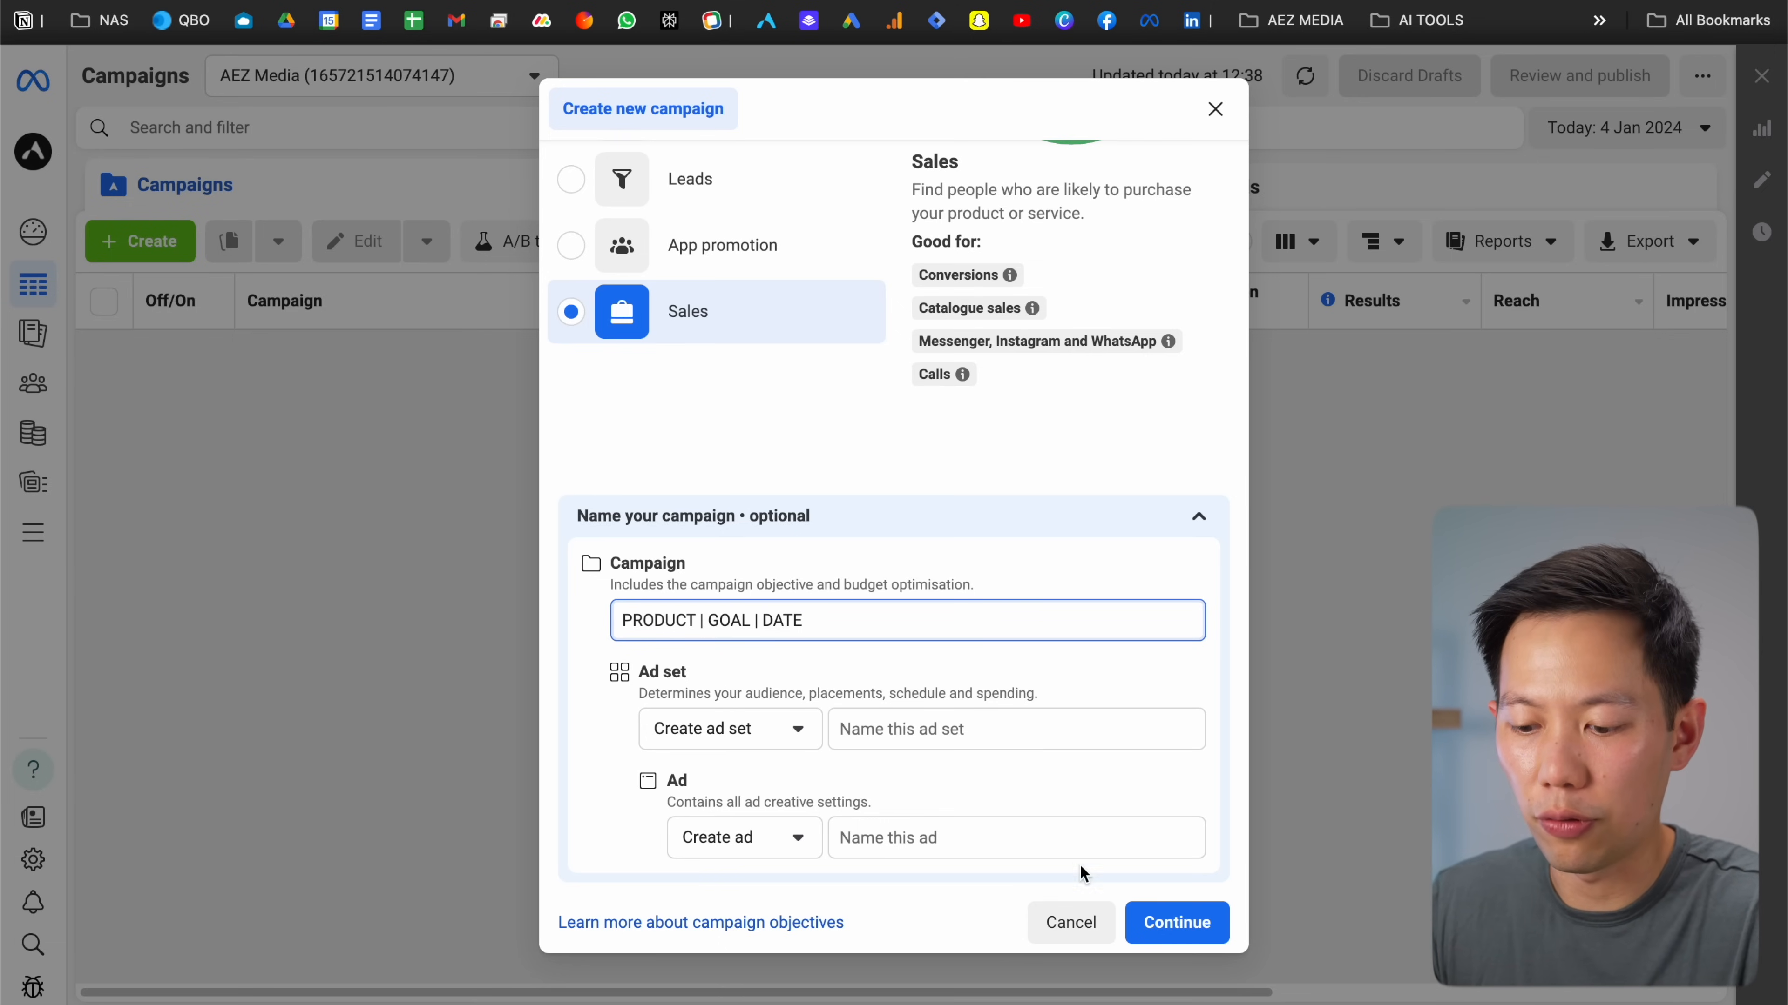
left_click(1155, 925)
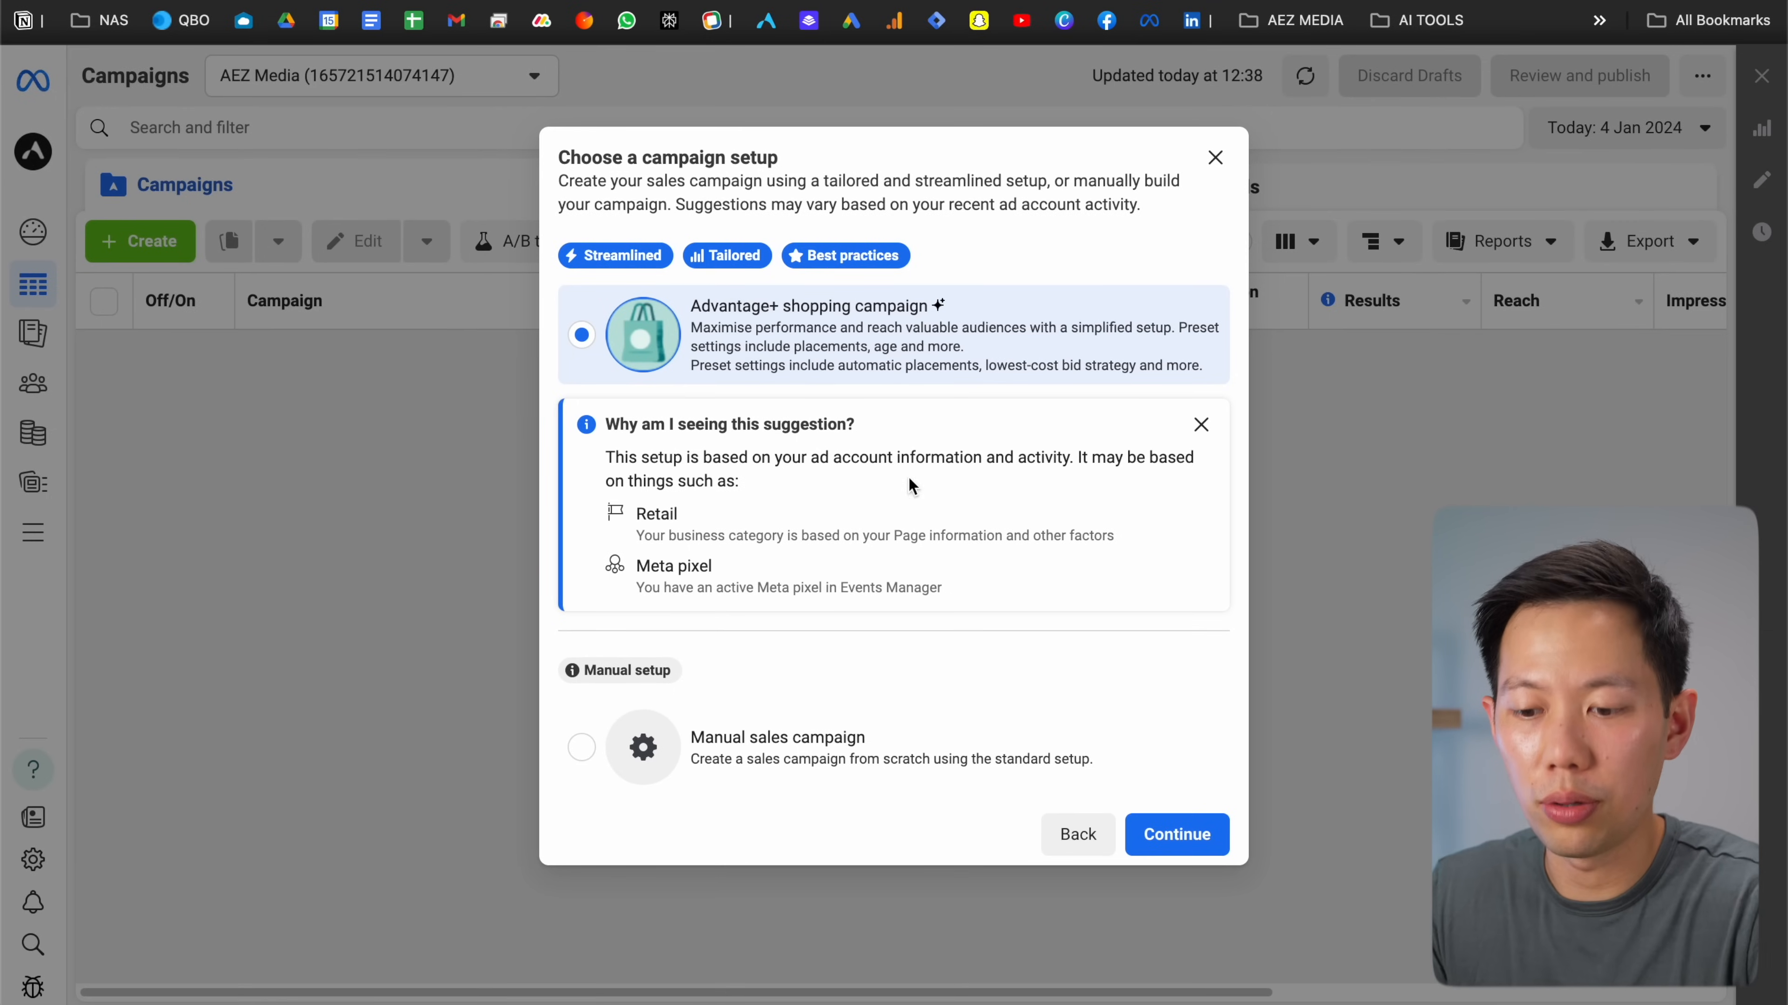
Choose the manual sales campaign setup instead of Advantage+ shopping
left_click(822, 762)
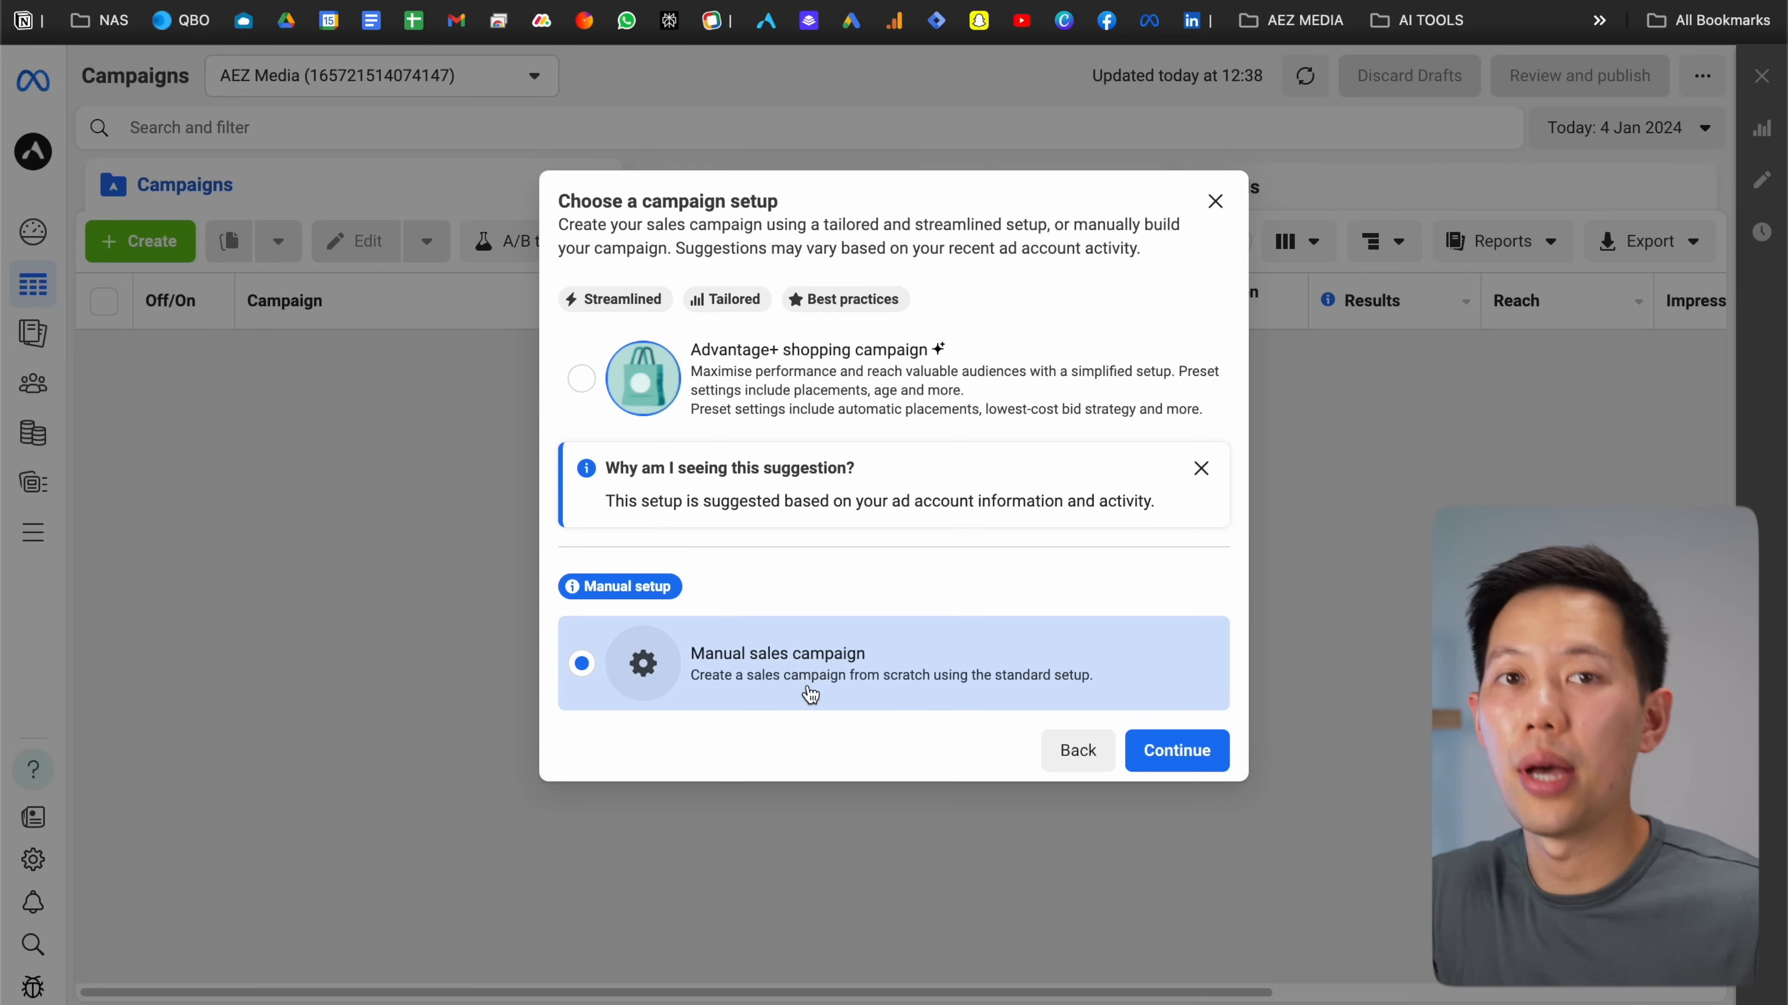
left_click(1155, 757)
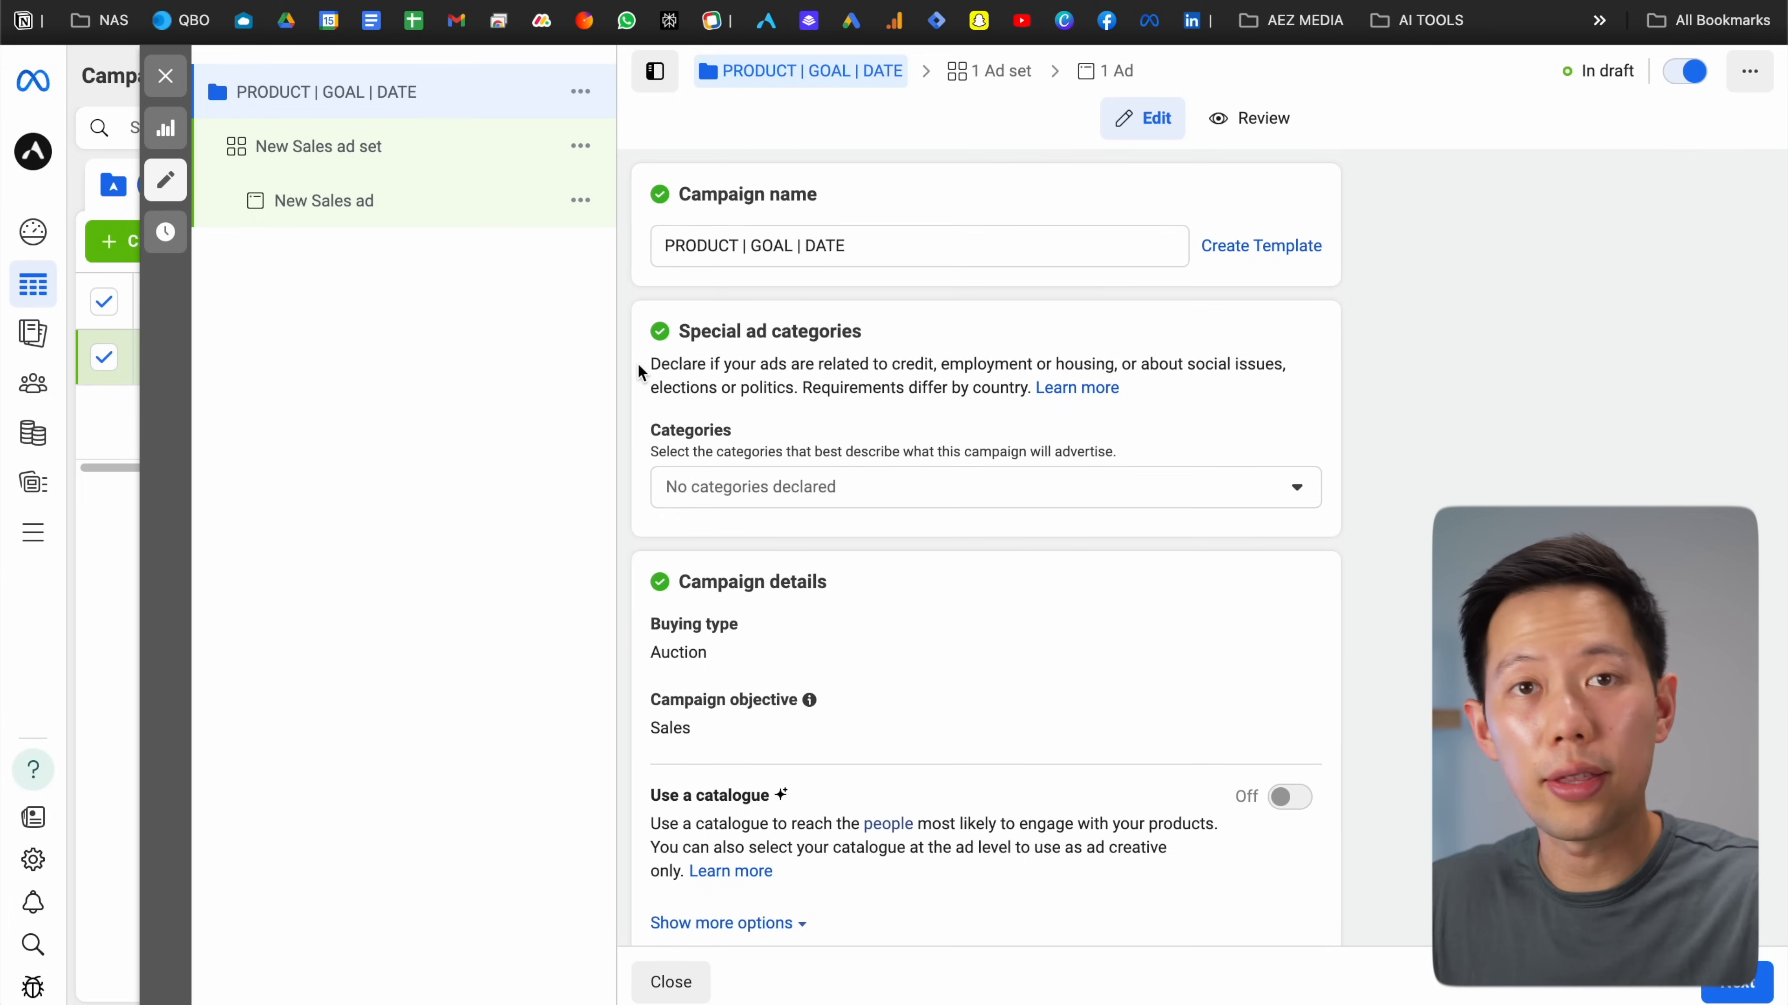
scroll(638, 373, "down", 1)
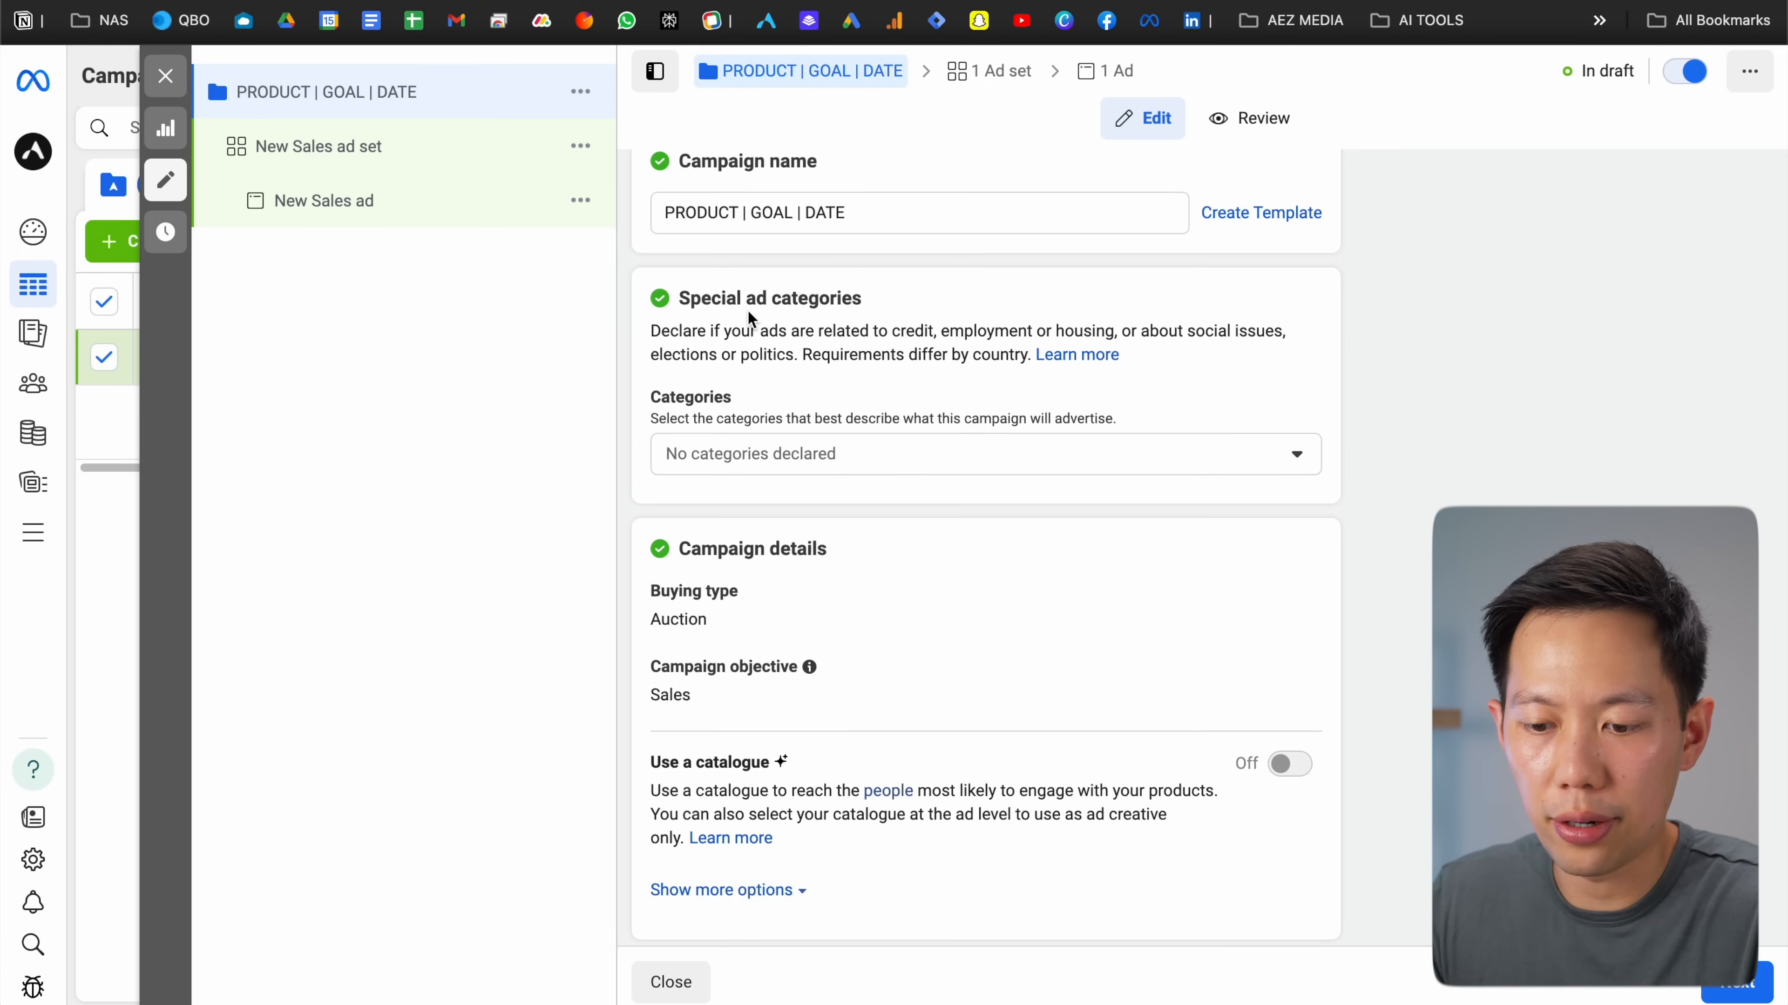
scroll(740, 369, "down", 1)
Leave the special ad categories empty, declaring none
left_click(738, 408)
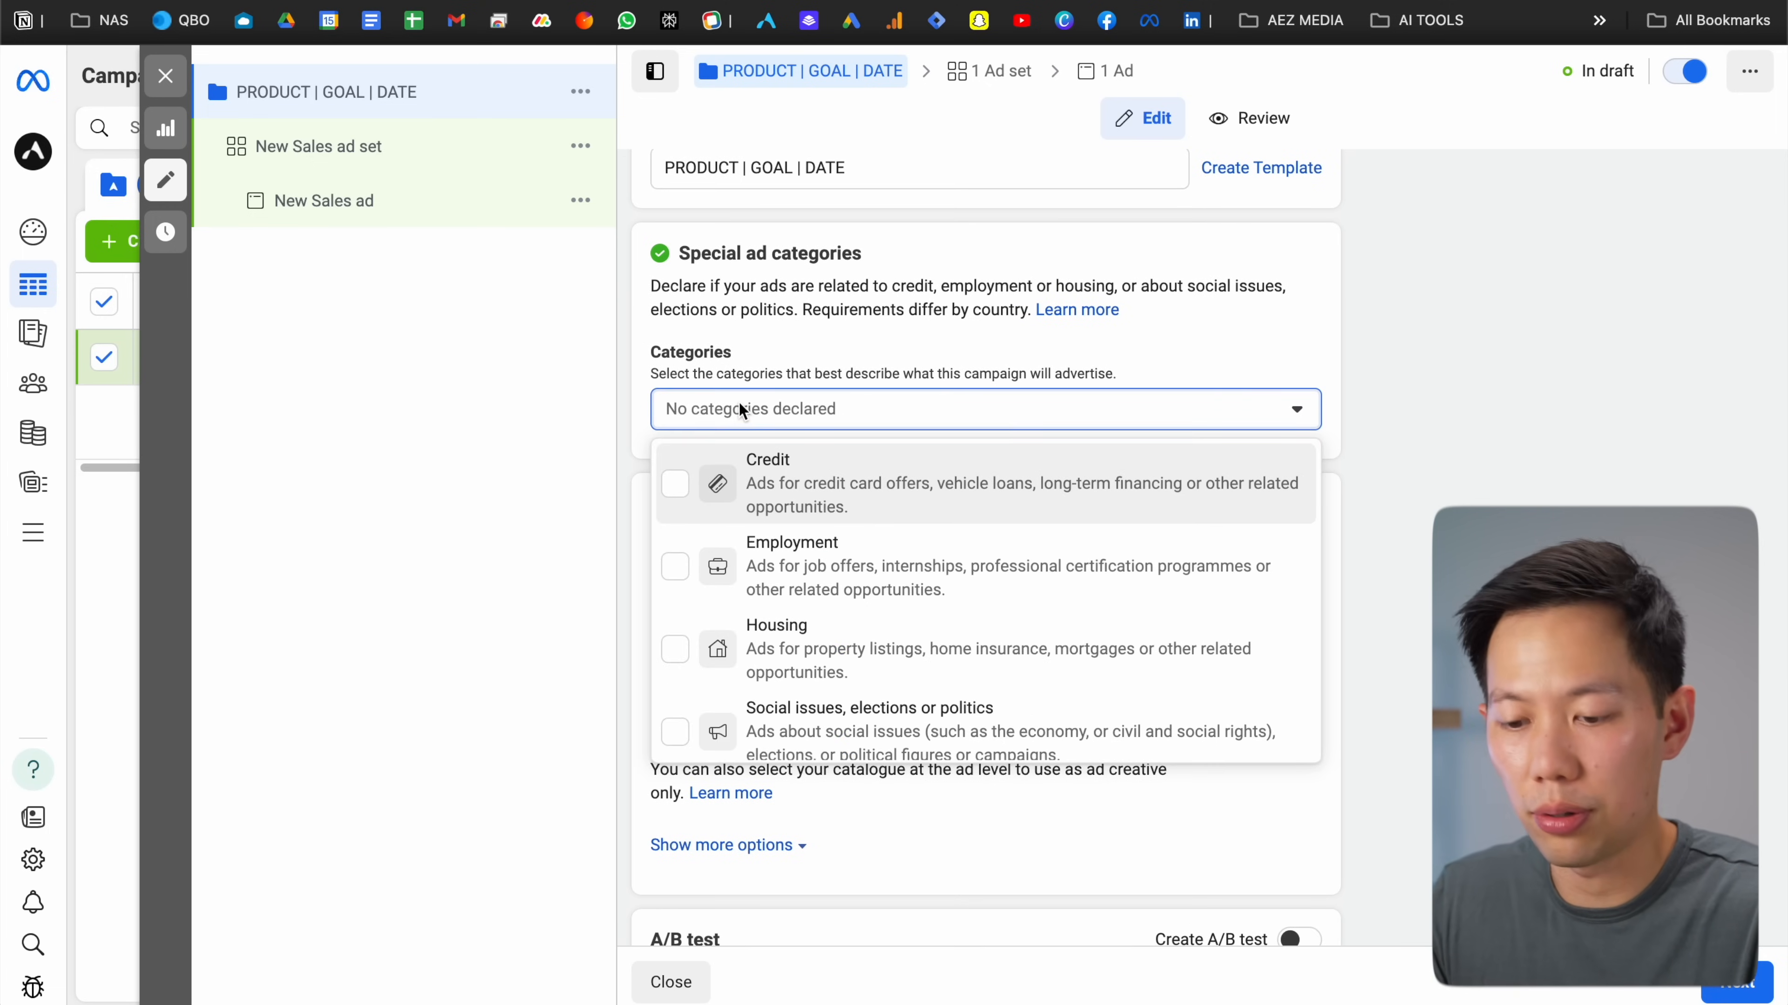
scroll(629, 406, "down", 1)
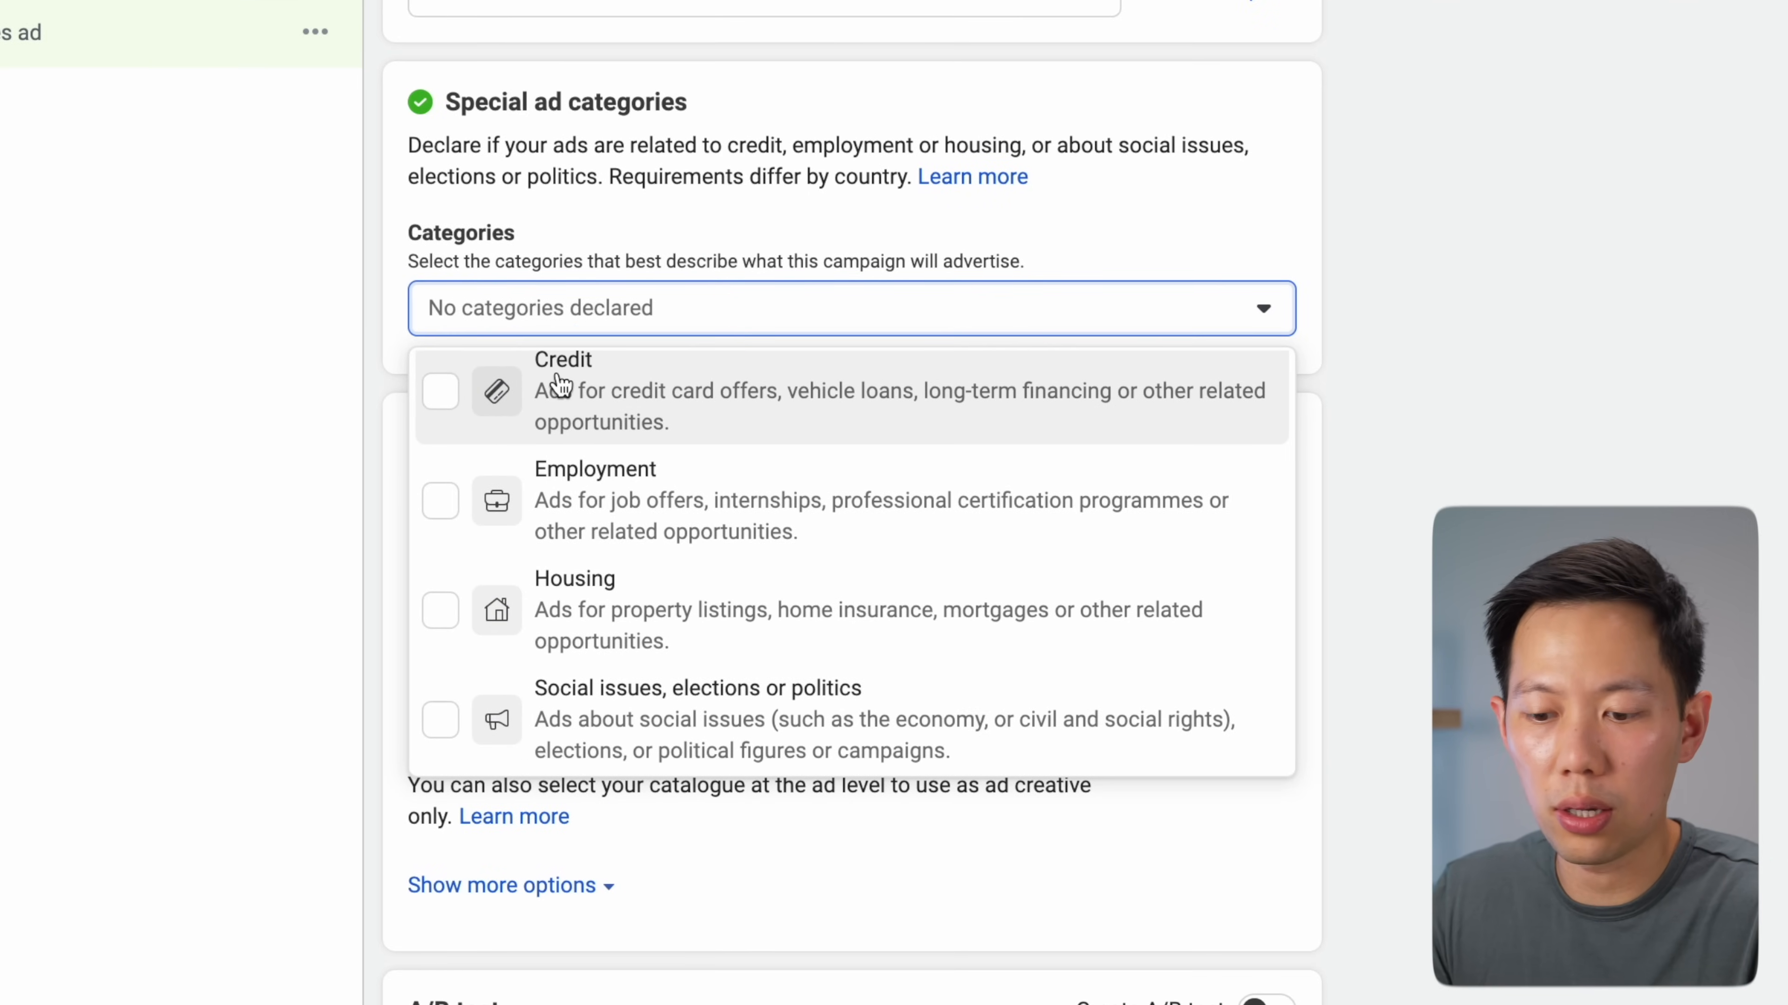
scroll(630, 405, "up", 1)
scroll(555, 386, "down", 1)
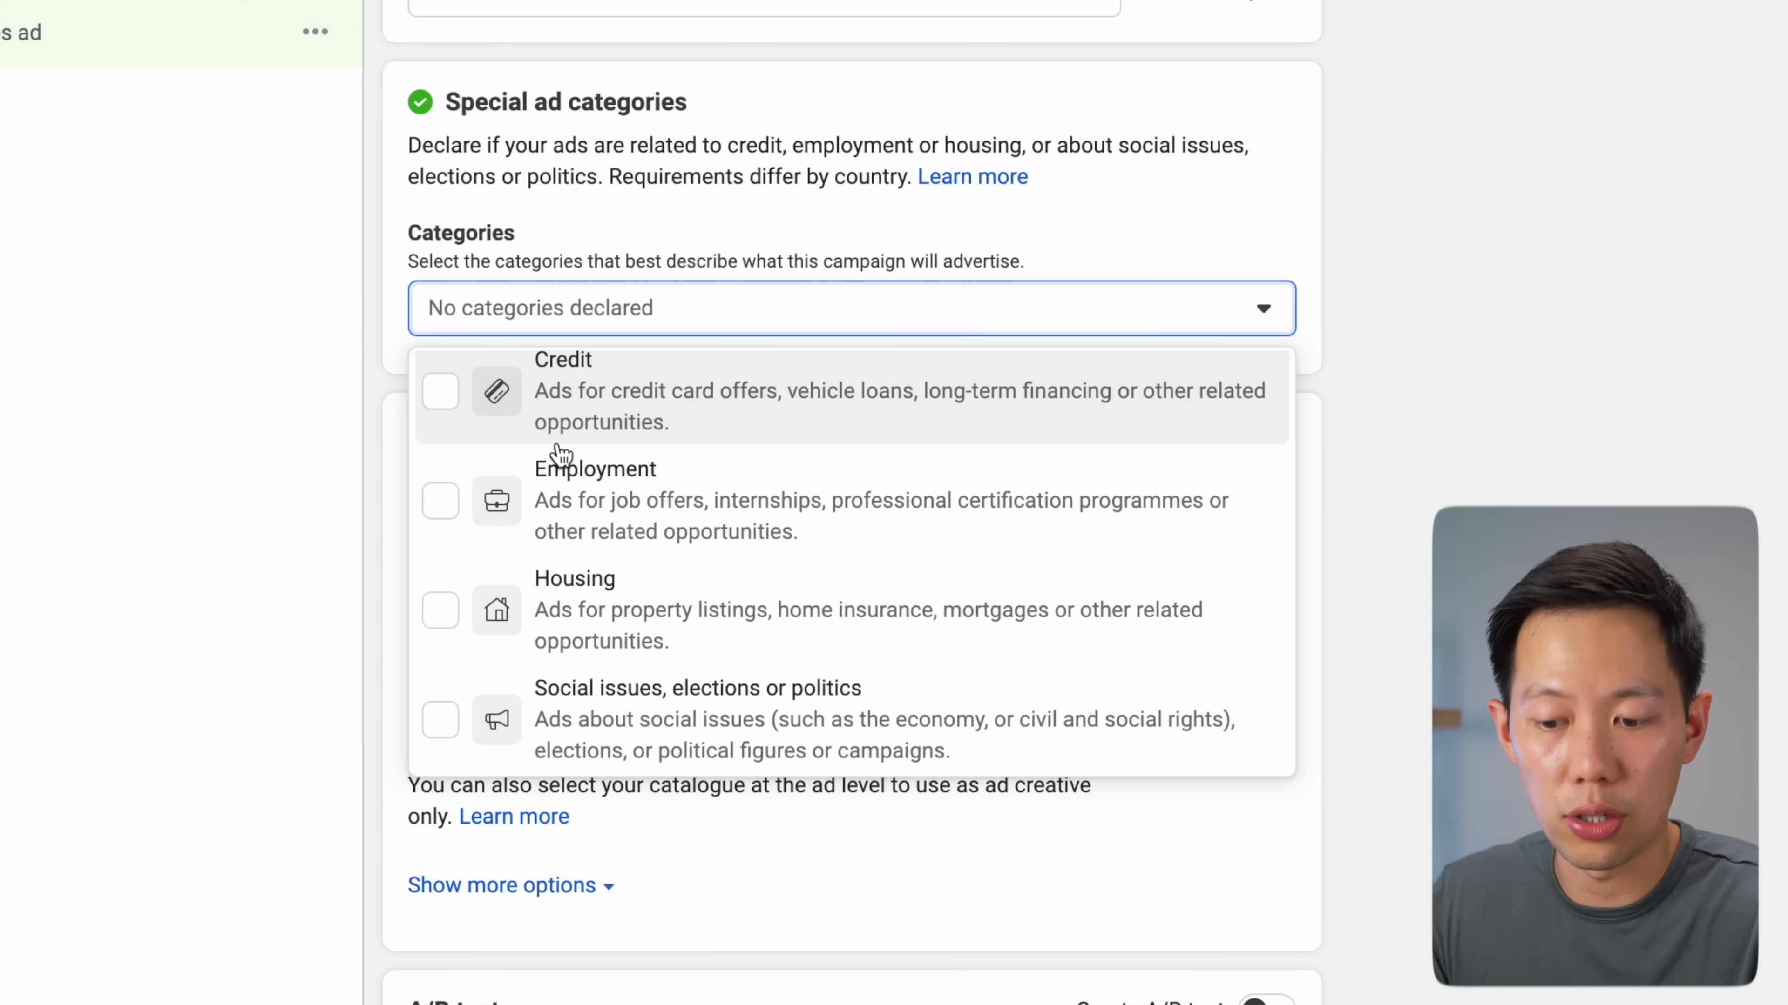
left_click(1435, 398)
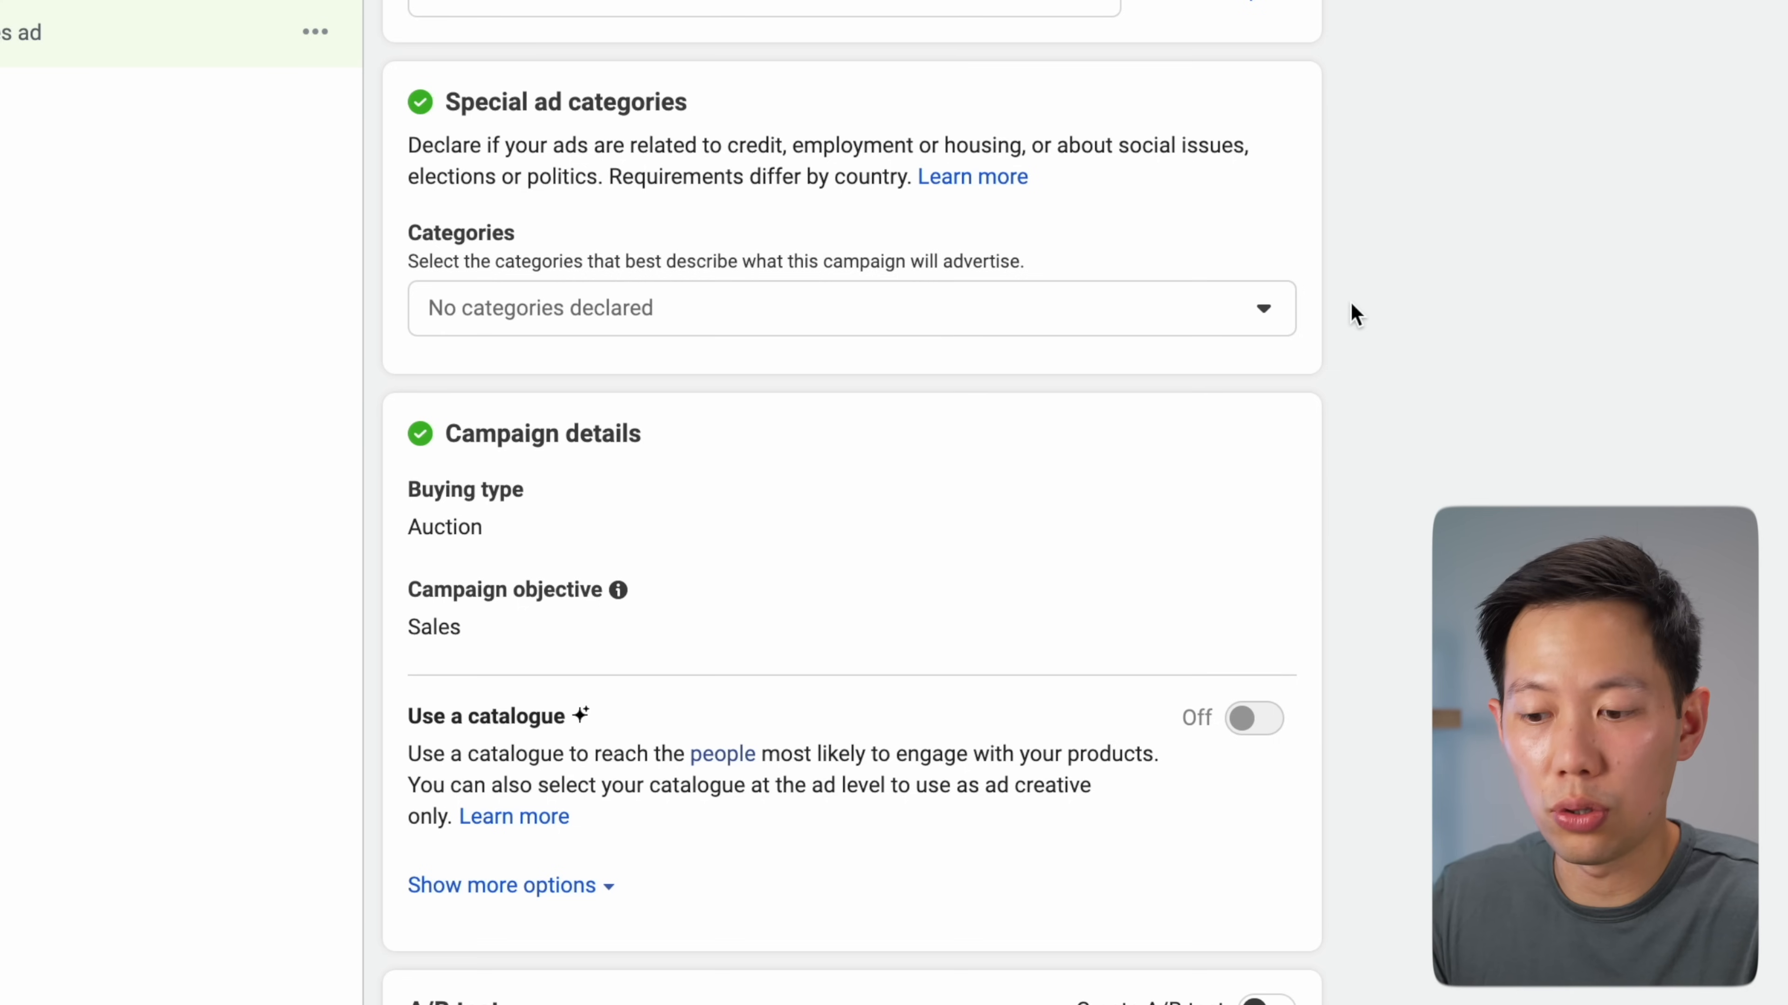
scroll(1322, 285, "down", 3)
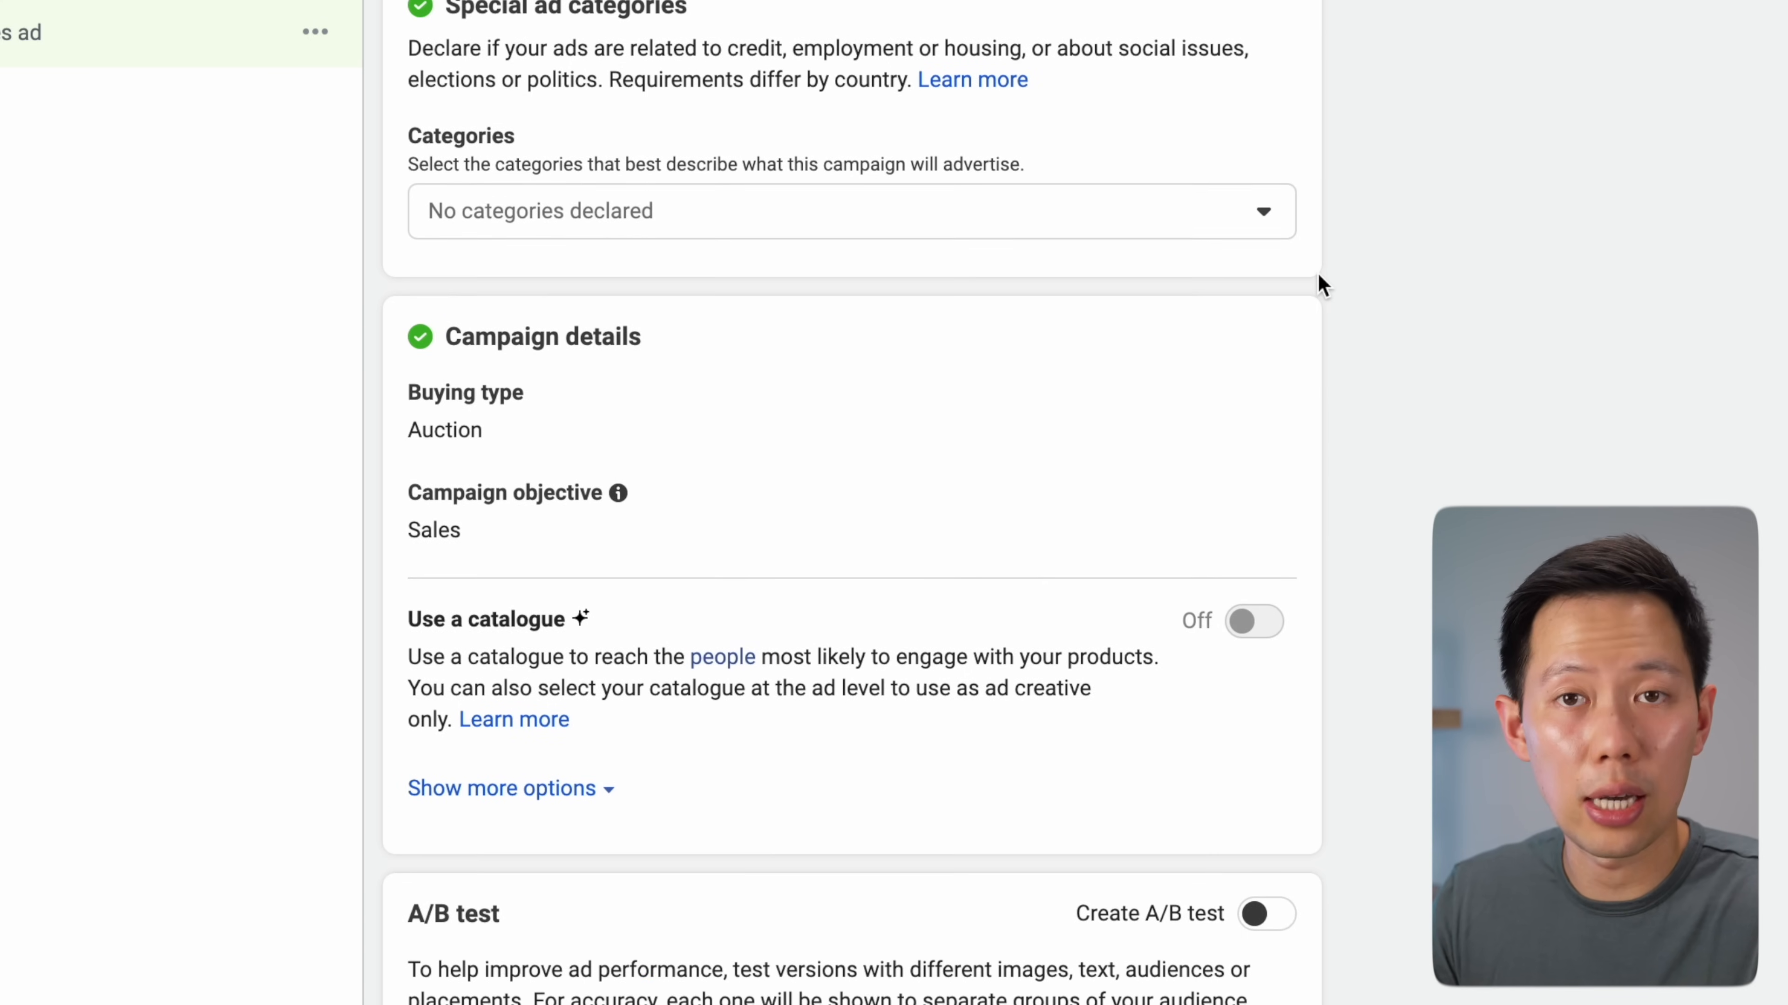
scroll(1321, 285, "down", 2)
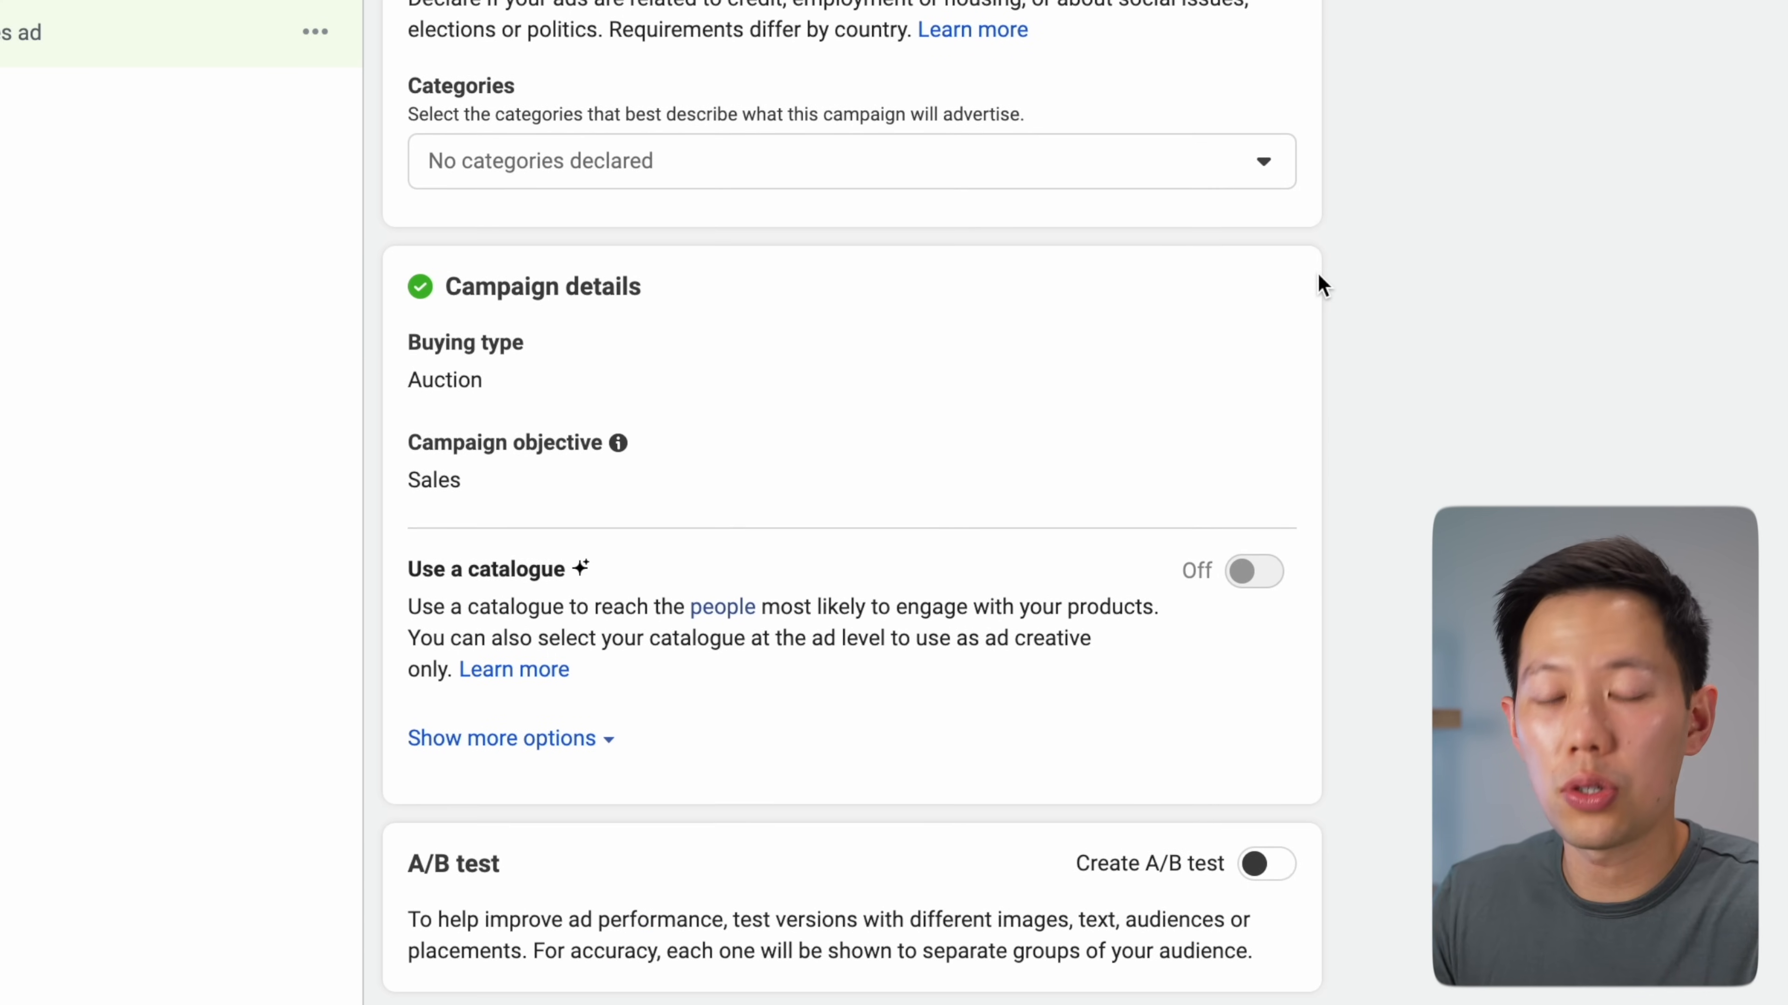
scroll(1322, 285, "down", 2)
scroll(1323, 289, "up", 3)
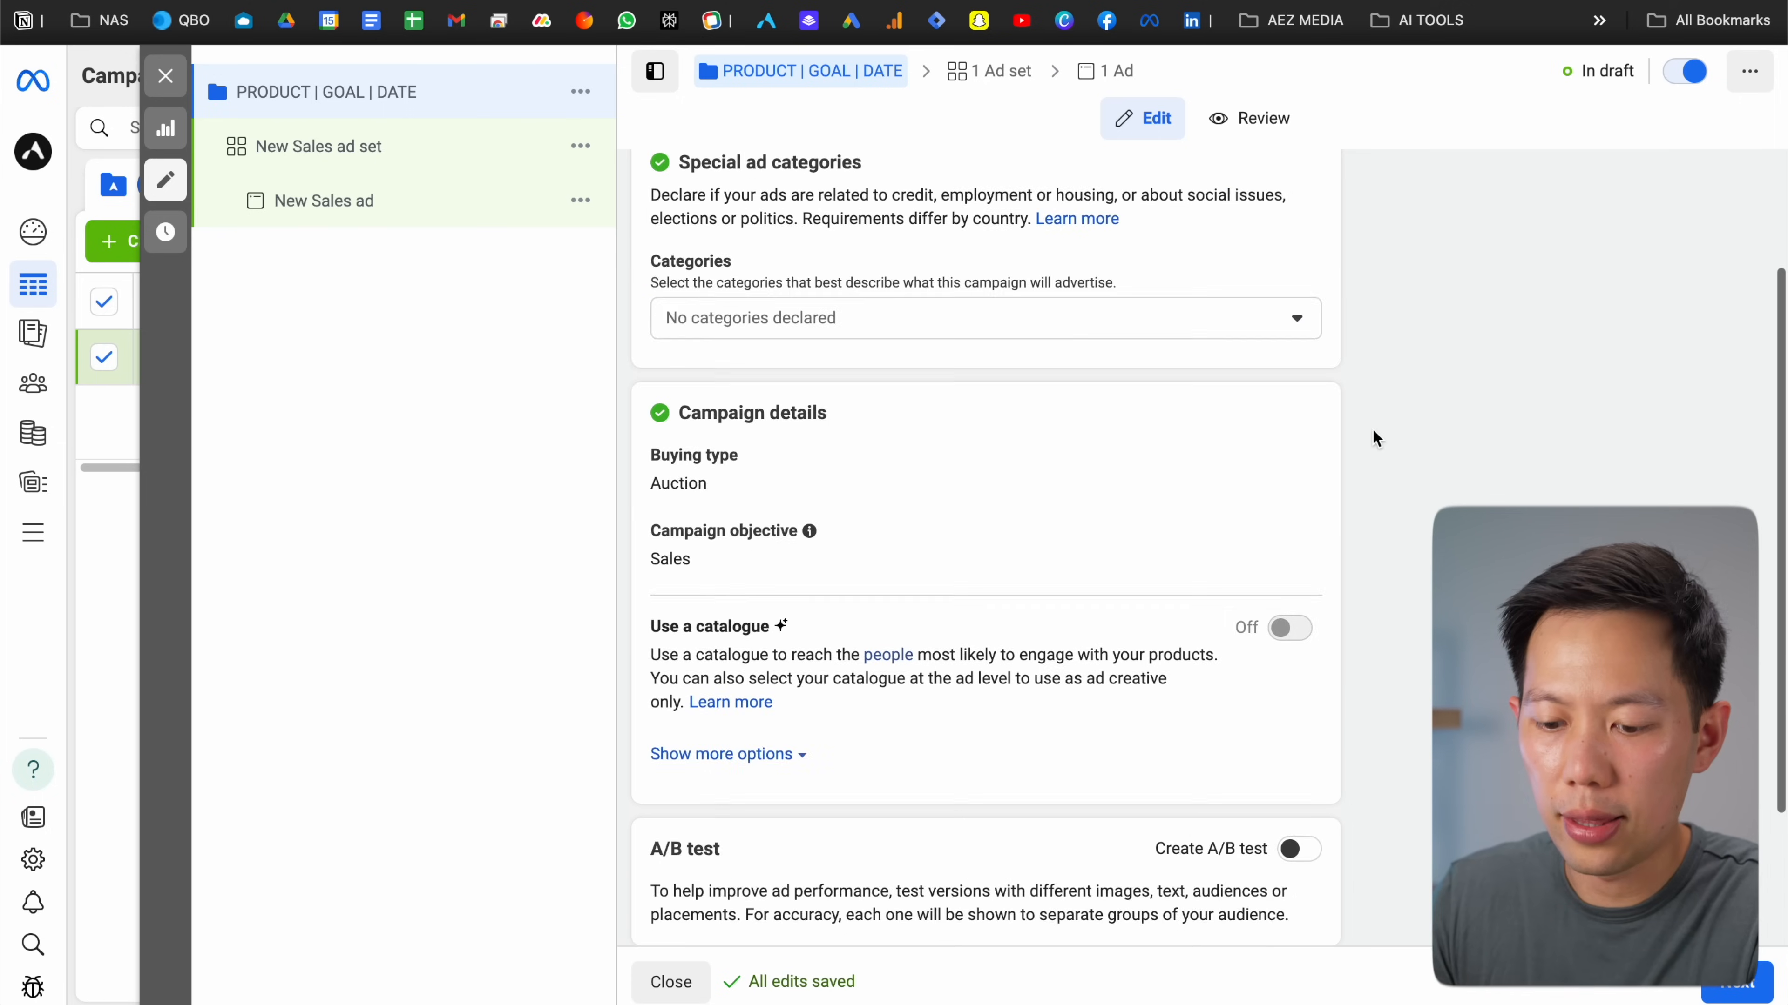
scroll(1373, 432, "down", 5)
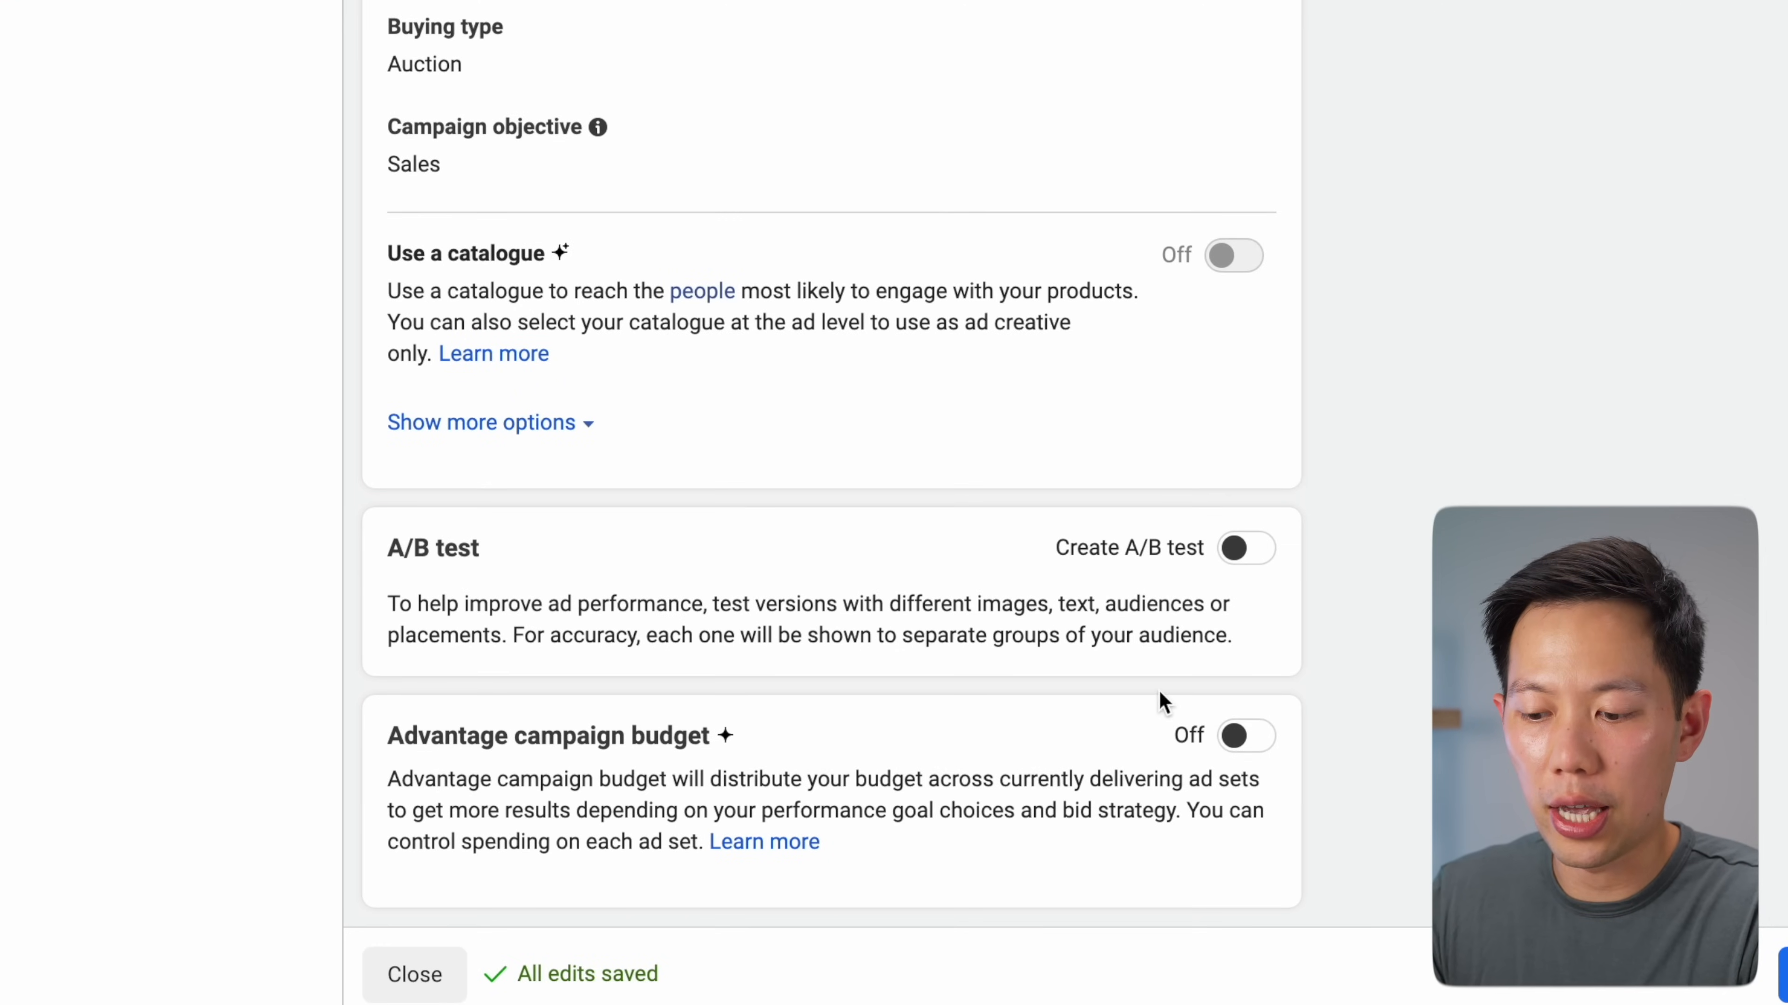
Turn on Advantage campaign budget with a $200.00 lifetime budget
left_click(1242, 736)
scroll(1278, 496, "down", 1)
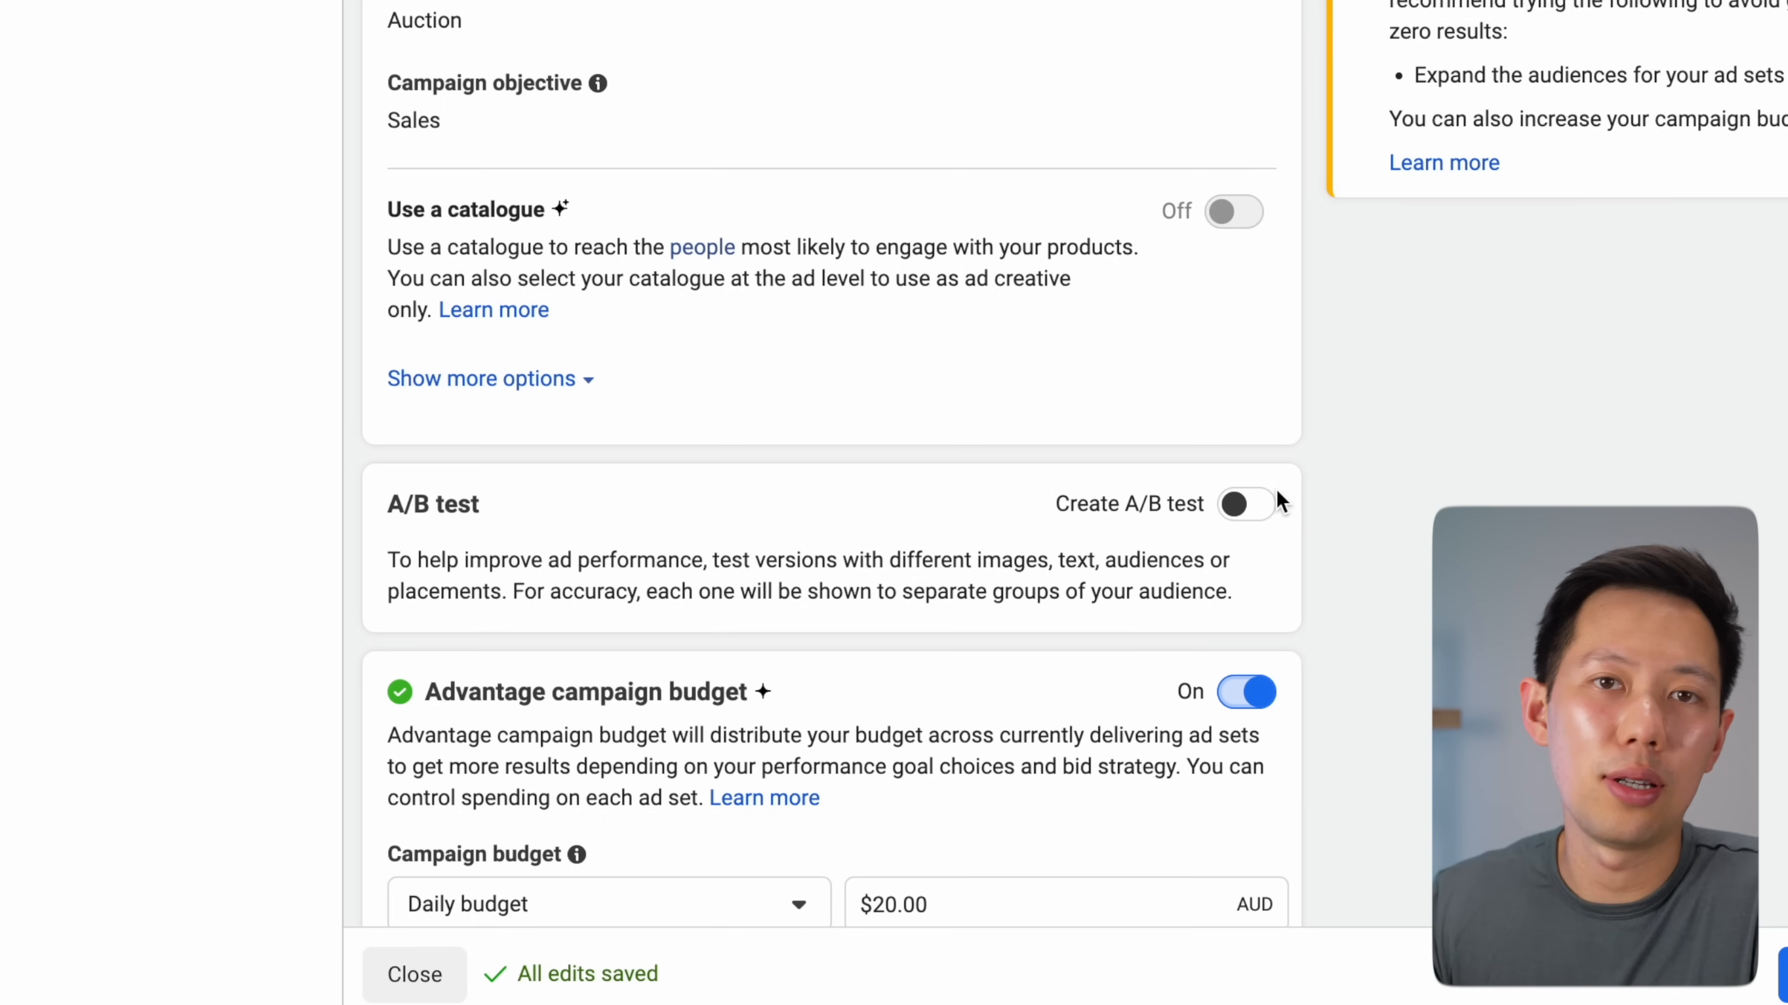
scroll(1277, 495, "down", 1)
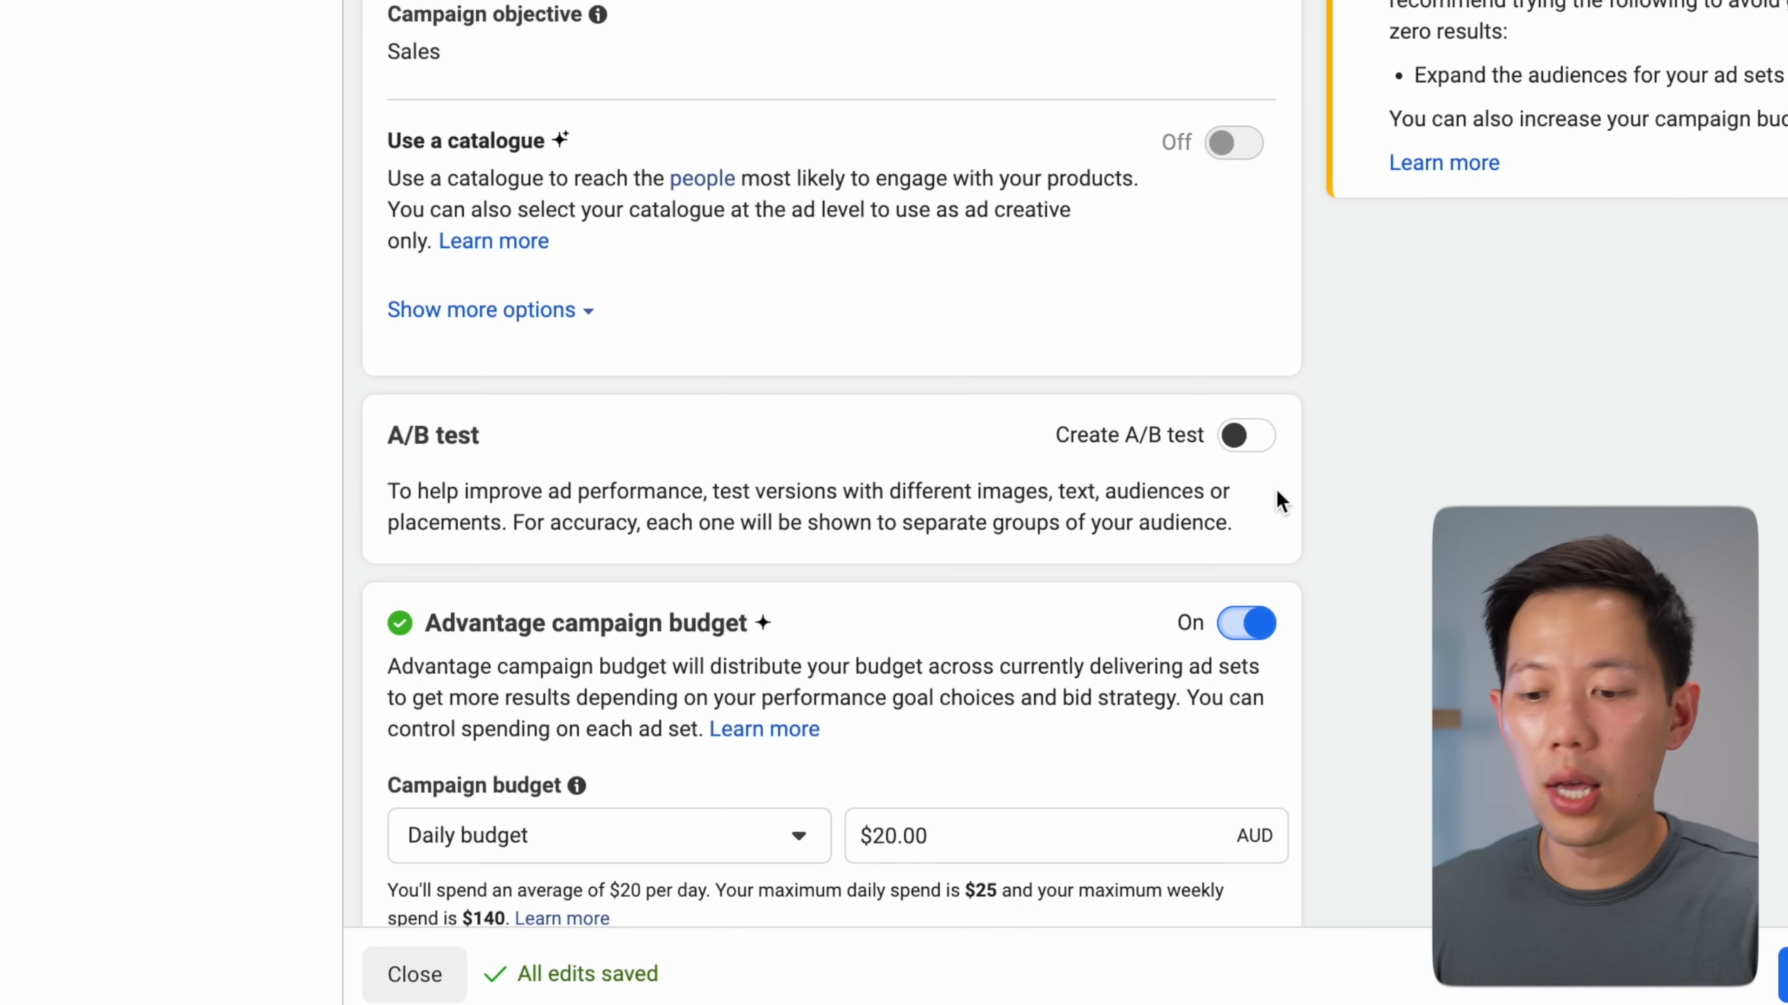
scroll(1275, 489, "down", 5)
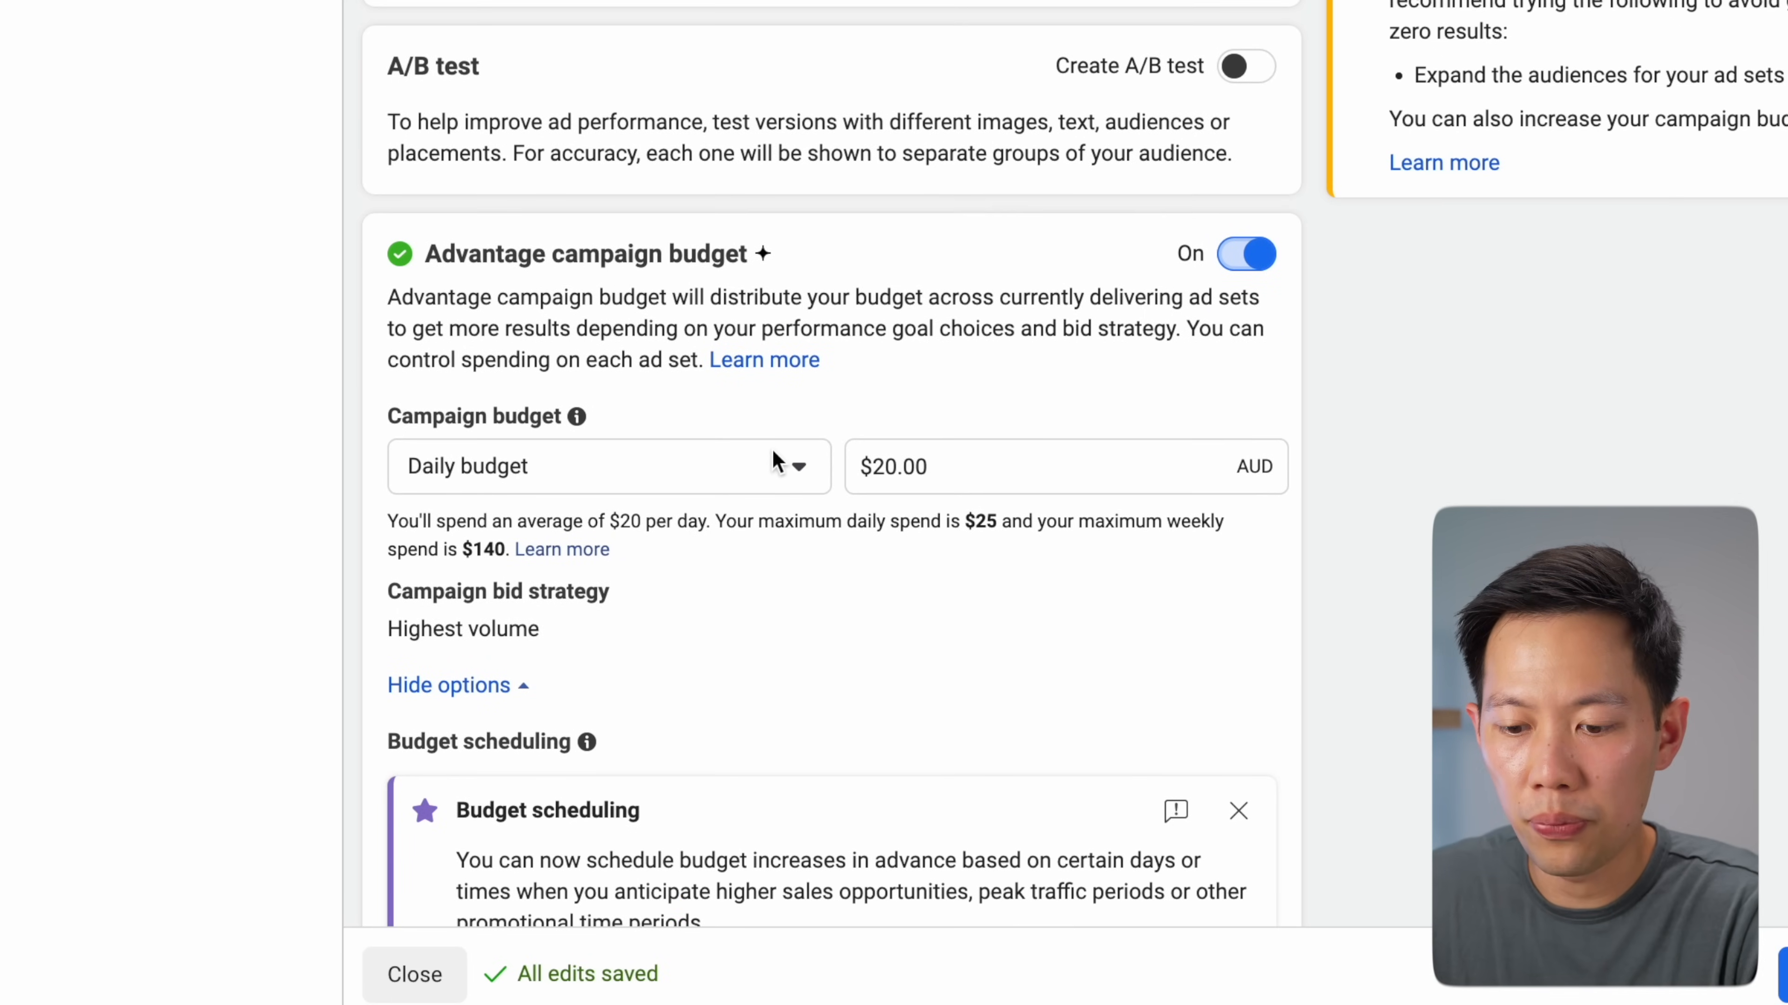
left_click(741, 455)
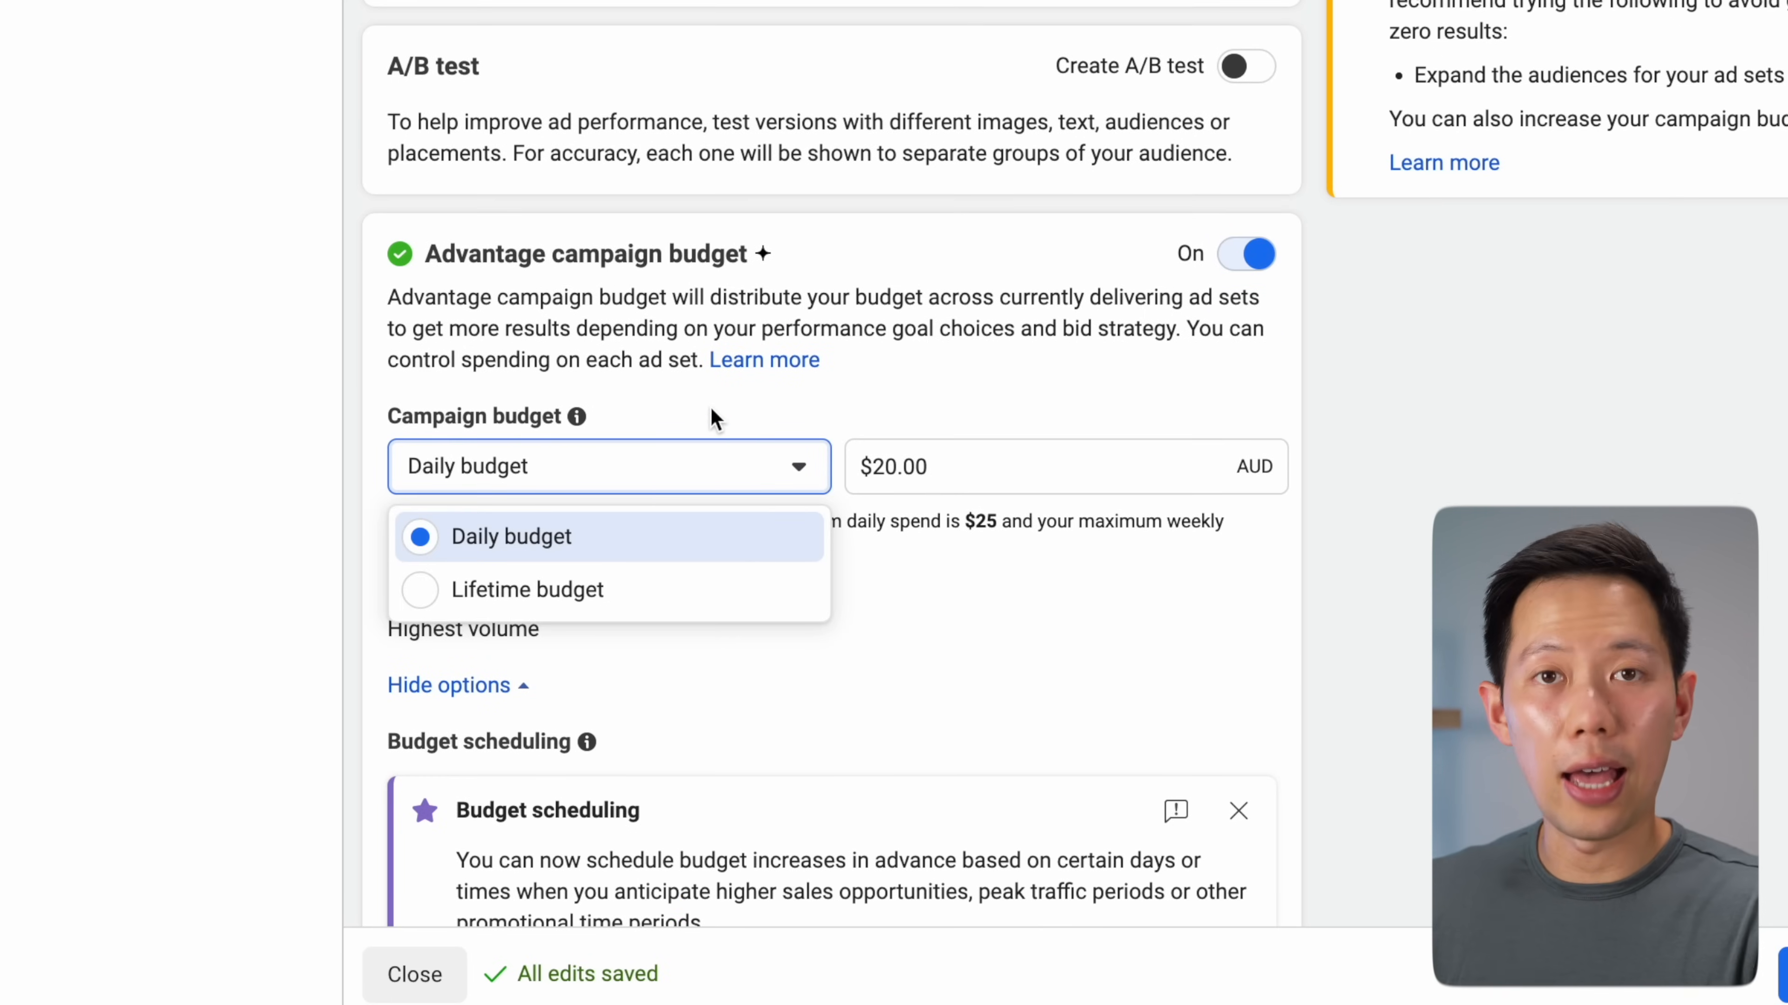
left_click(641, 591)
left_click(903, 389)
triple_click(903, 389)
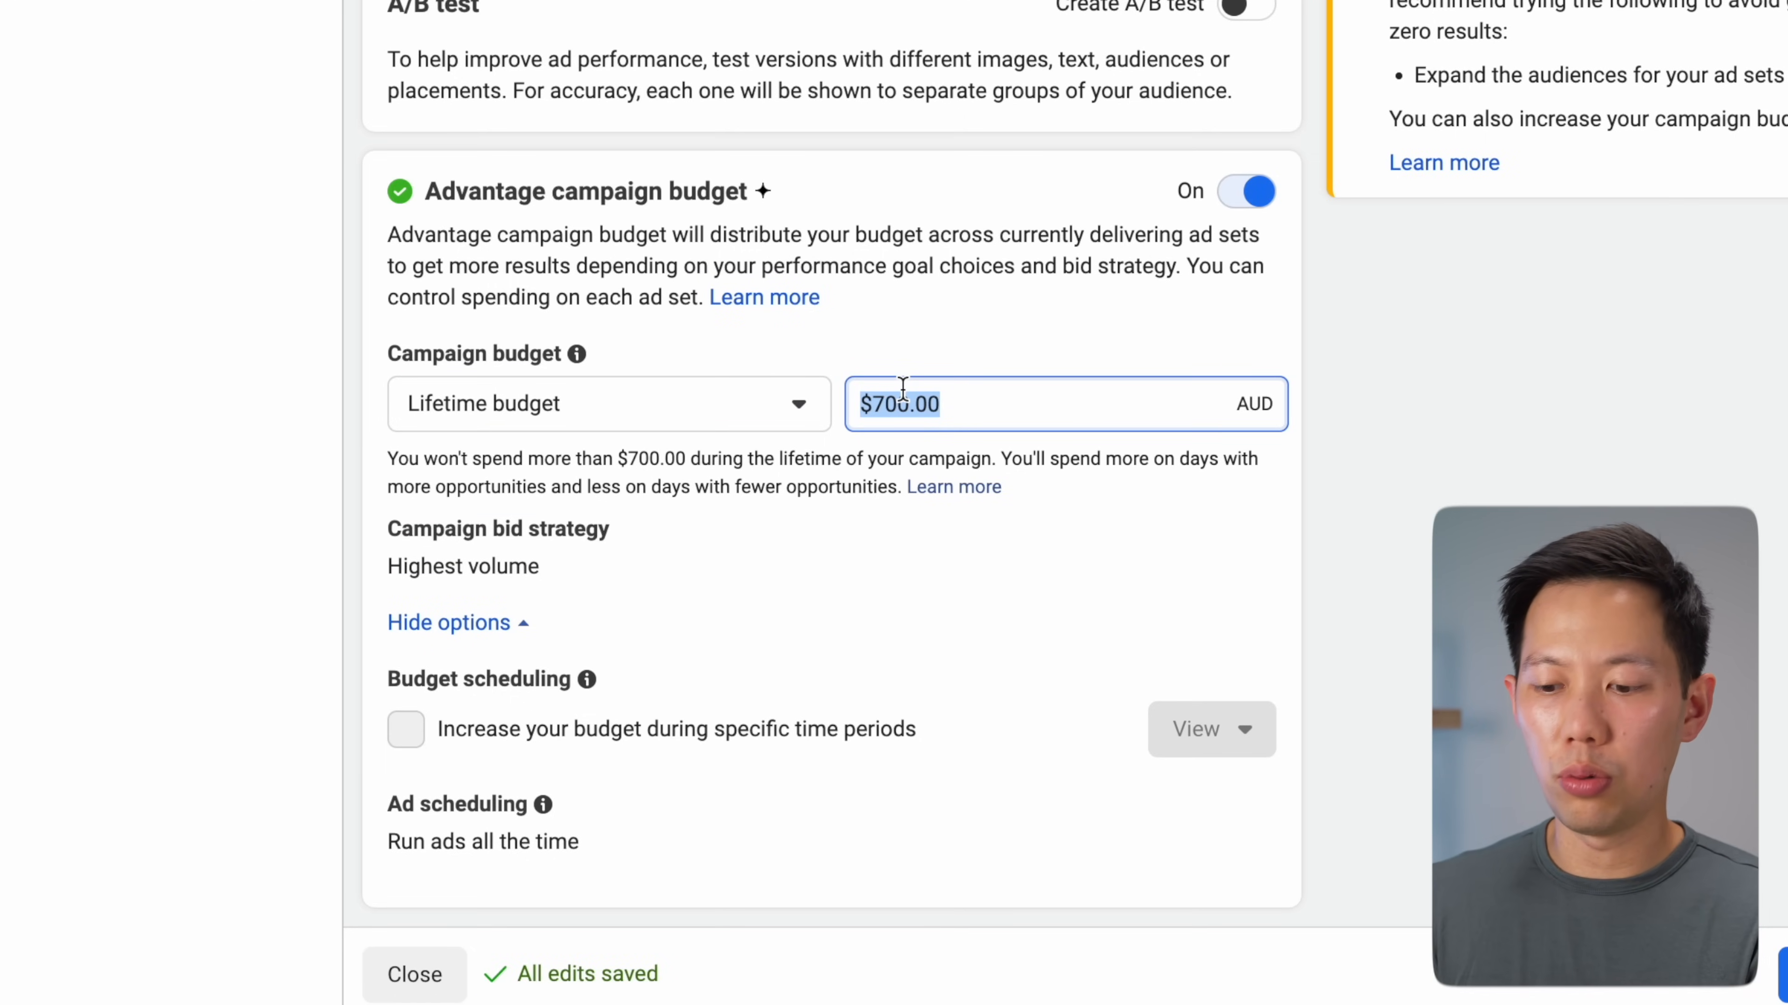
type("200")
left_click(871, 356)
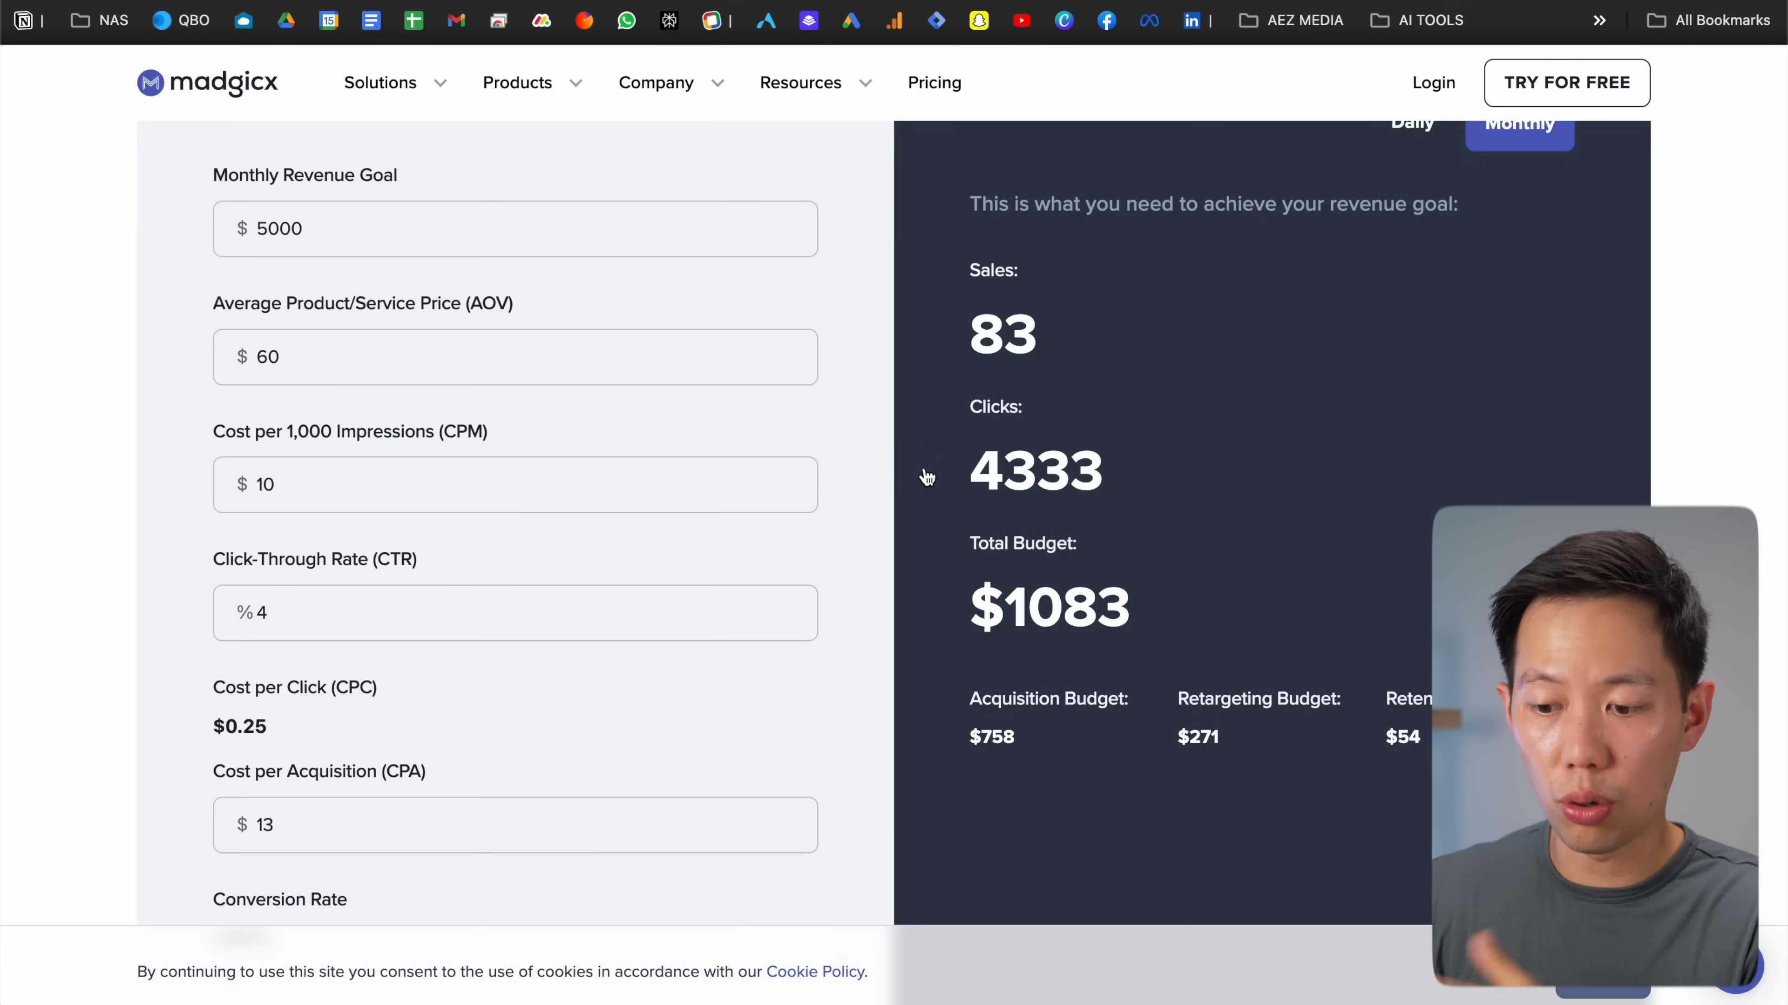
Recheck the budget type, keeping Lifetime budget, and move to the New Sales ad set
scroll(926, 477, "up", 8)
scroll(926, 491, "down", 7)
scroll(925, 491, "up", 1)
mouse_move(806, 82)
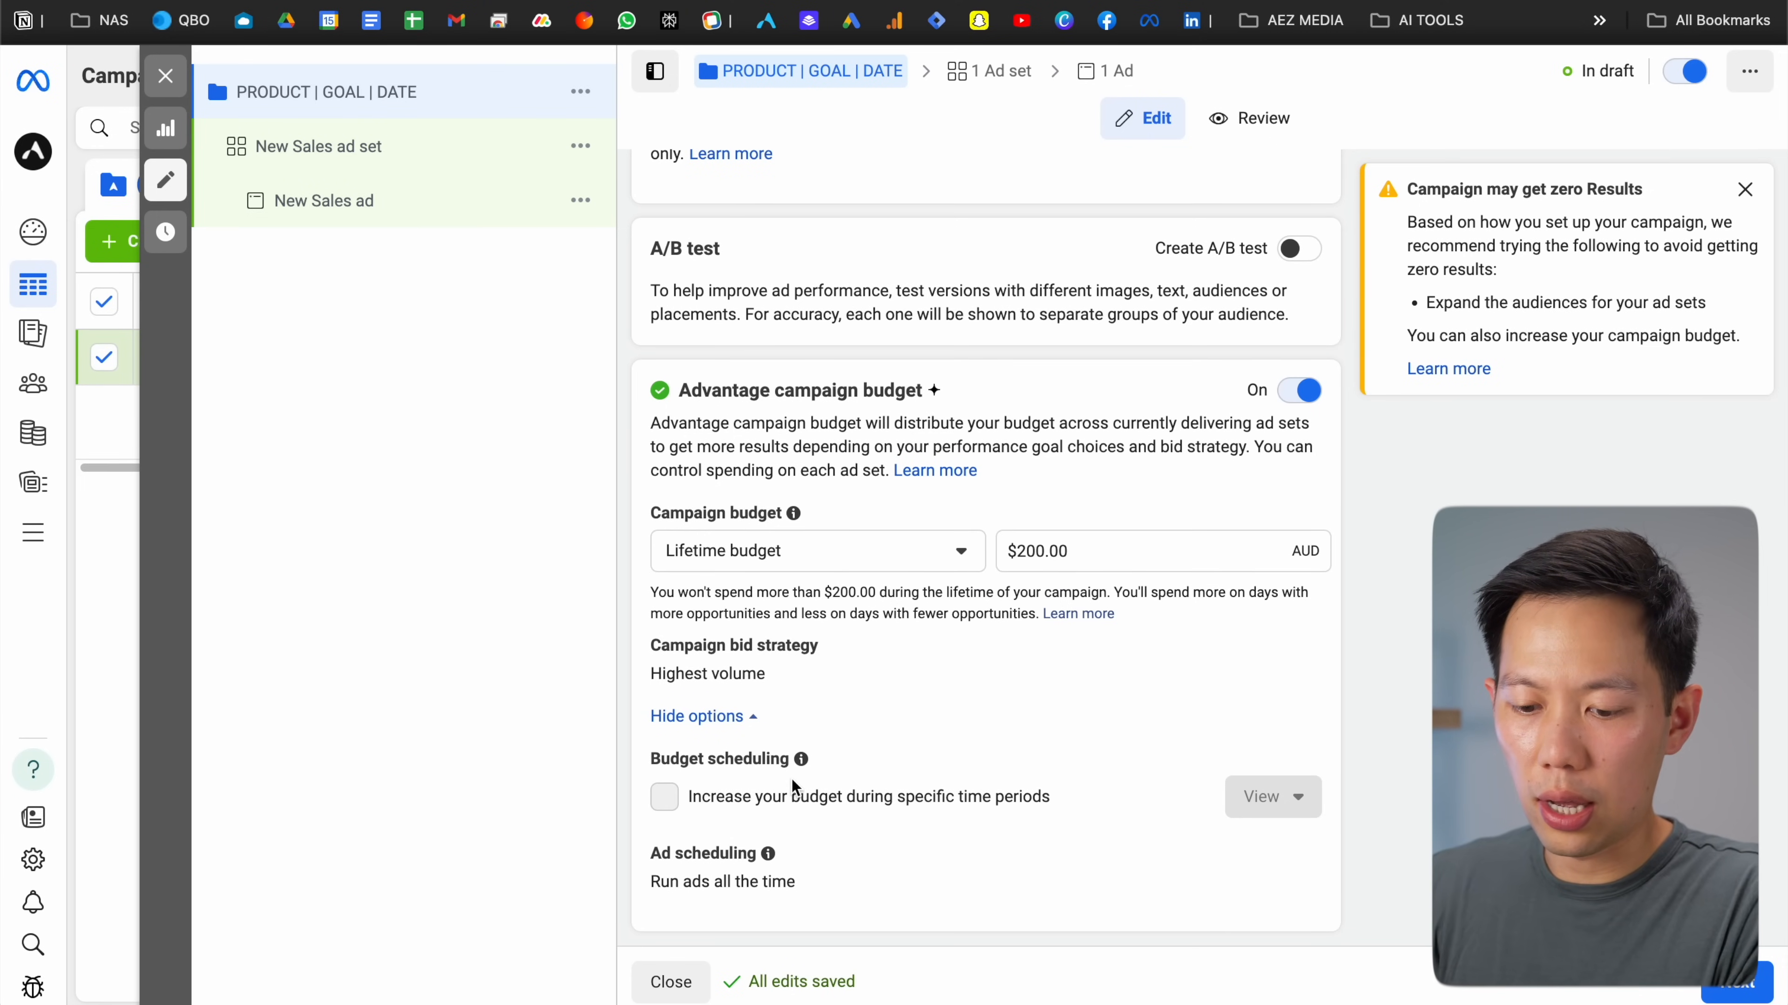
mouse_move(815, 800)
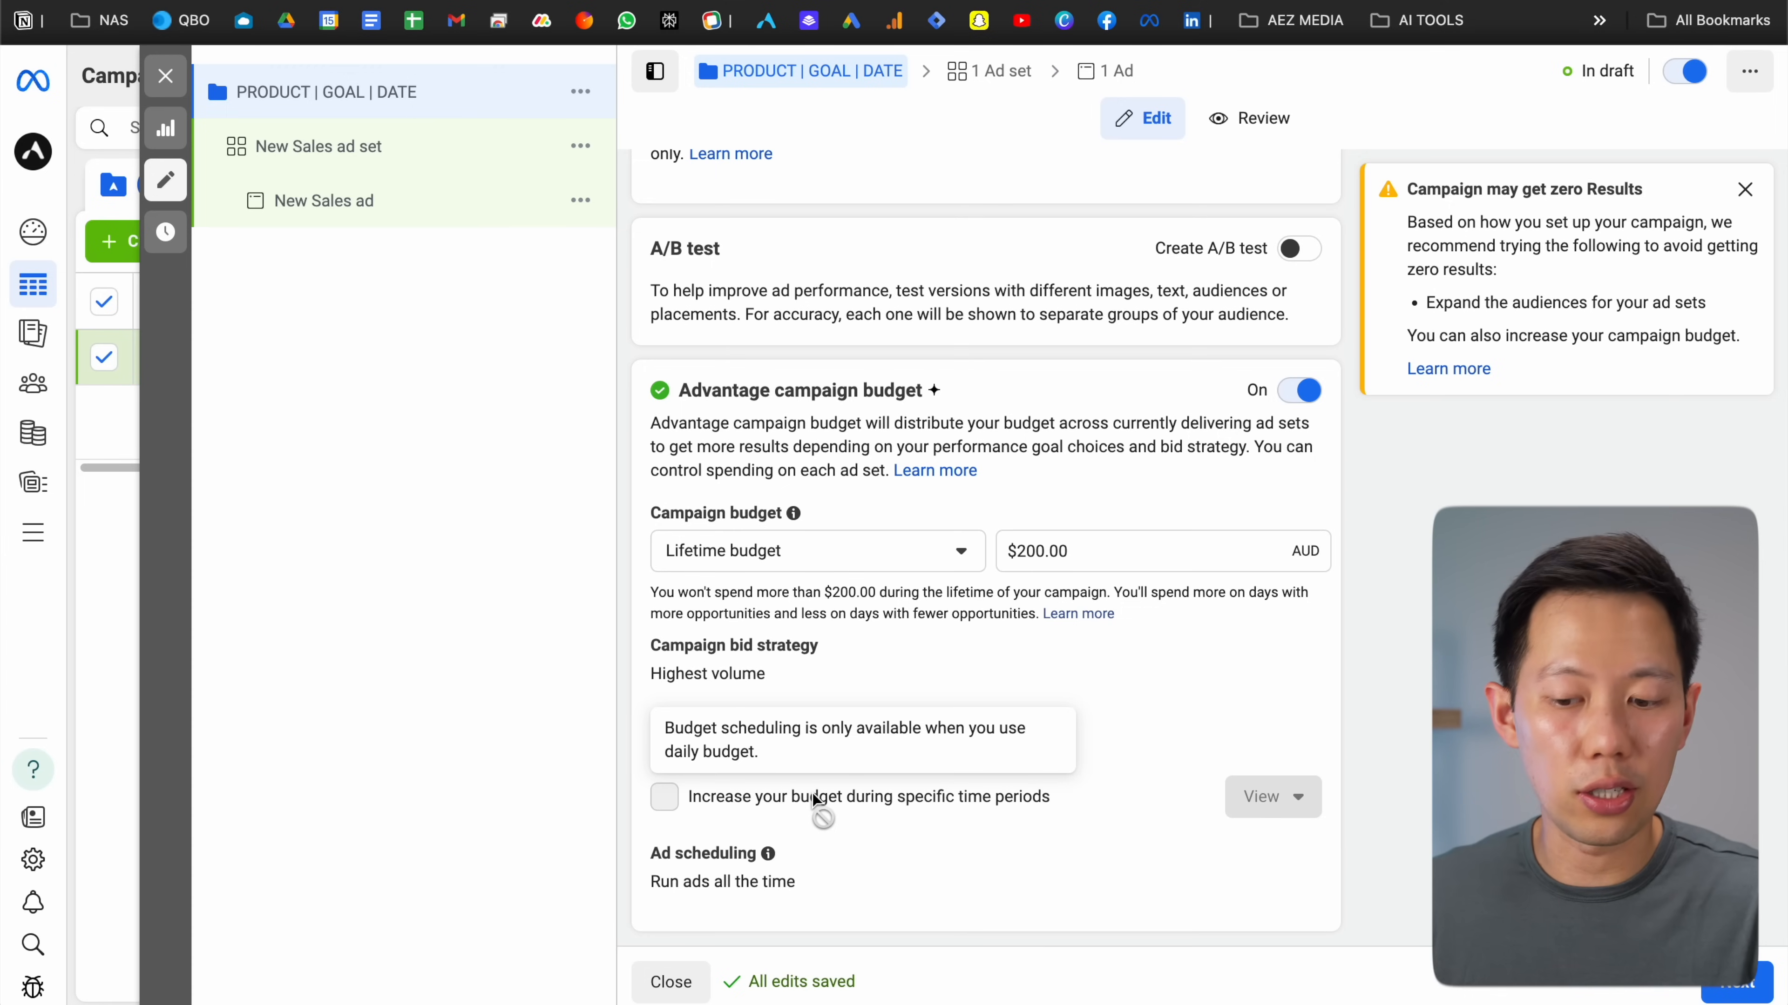
left_click(790, 563)
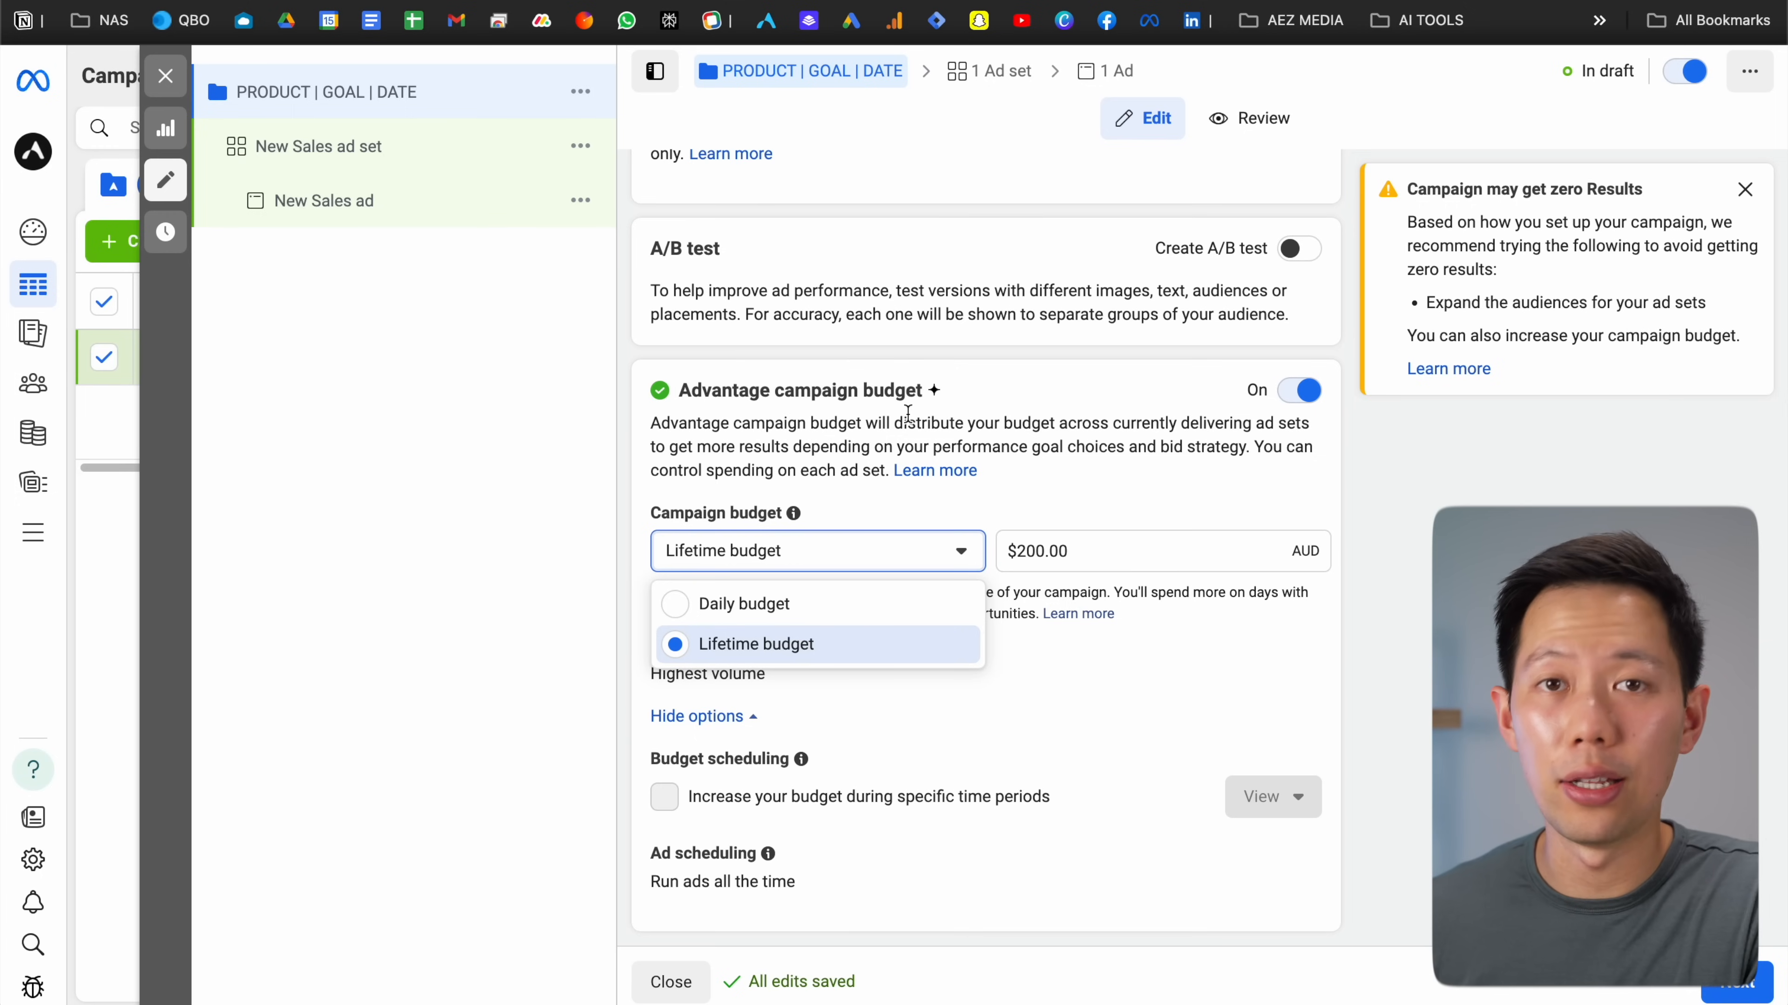
left_click(938, 412)
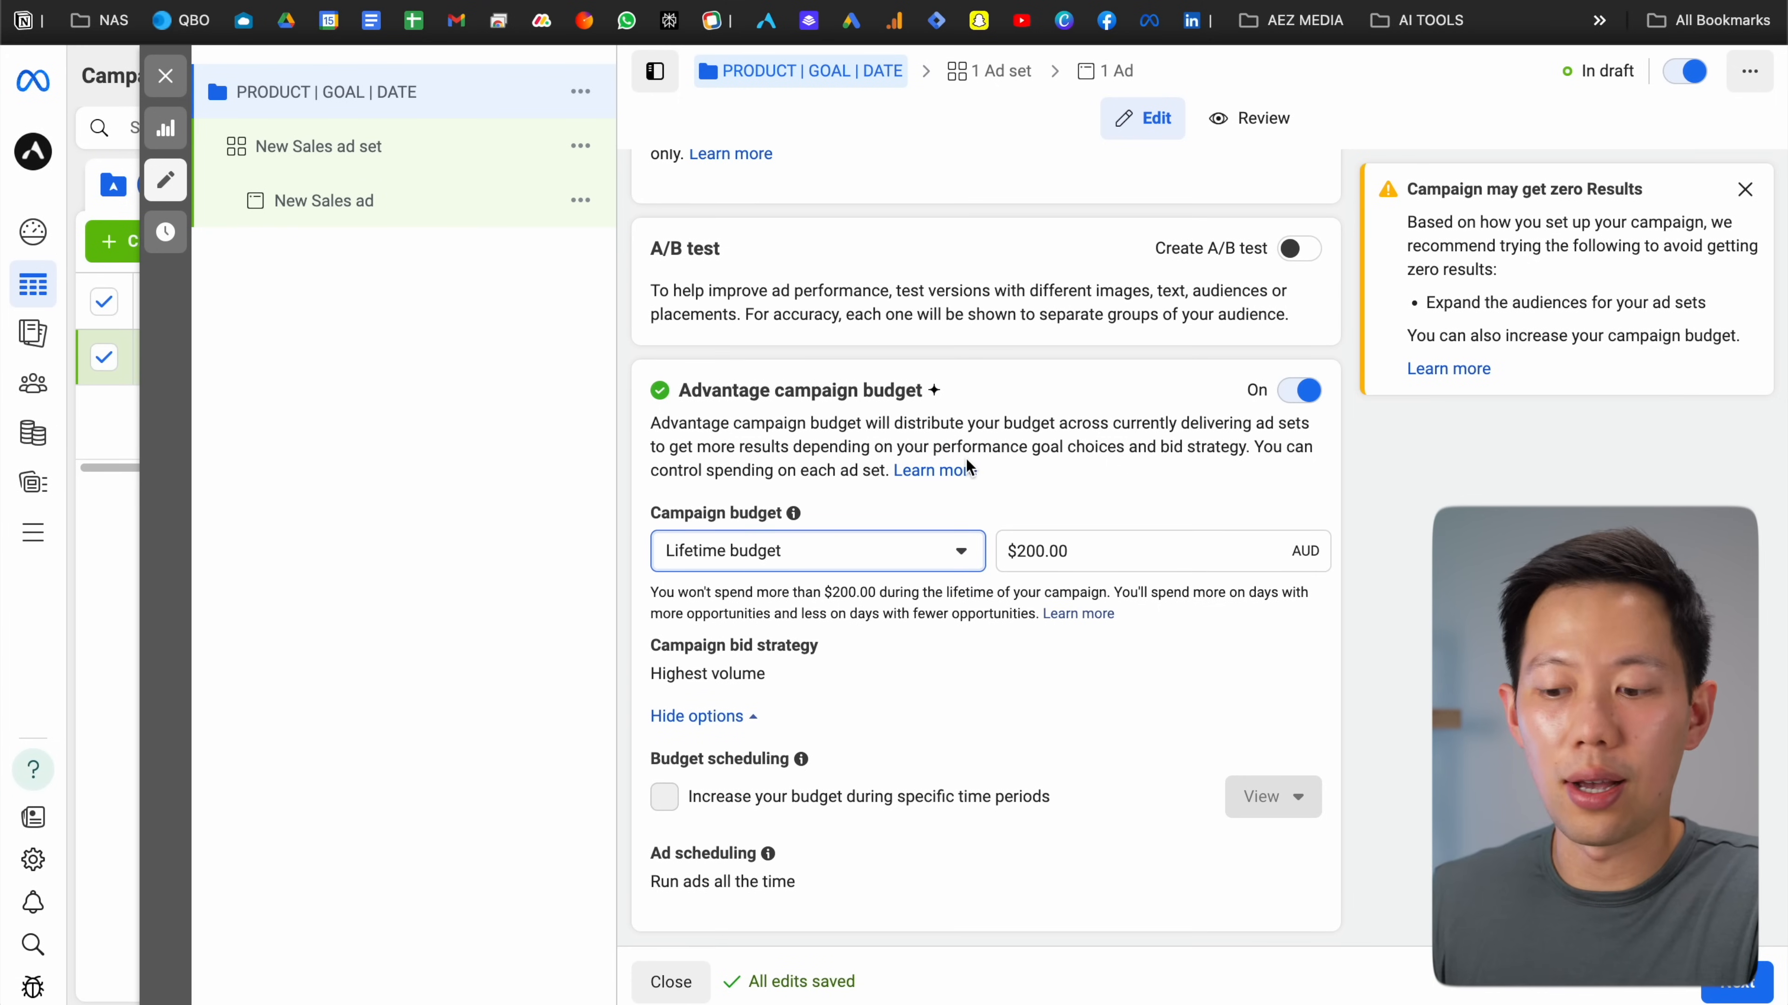
left_click(958, 447)
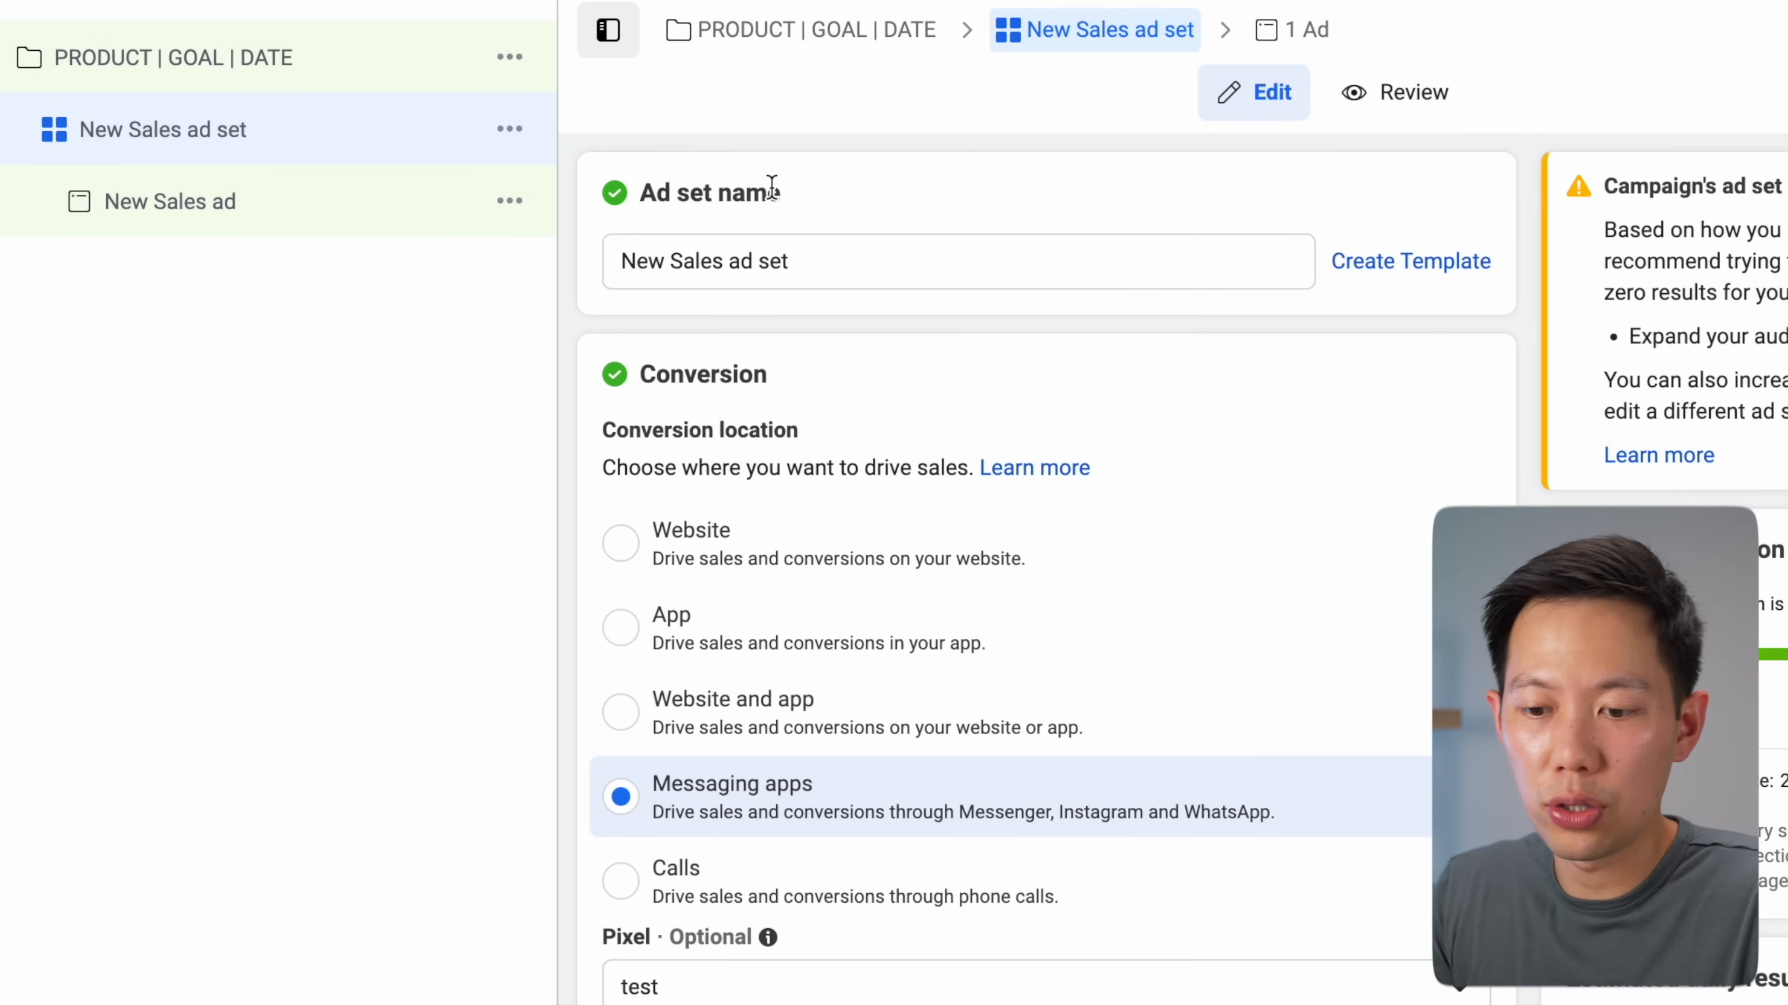
Start a naming template for the New Sales ad set name
left_click(1396, 285)
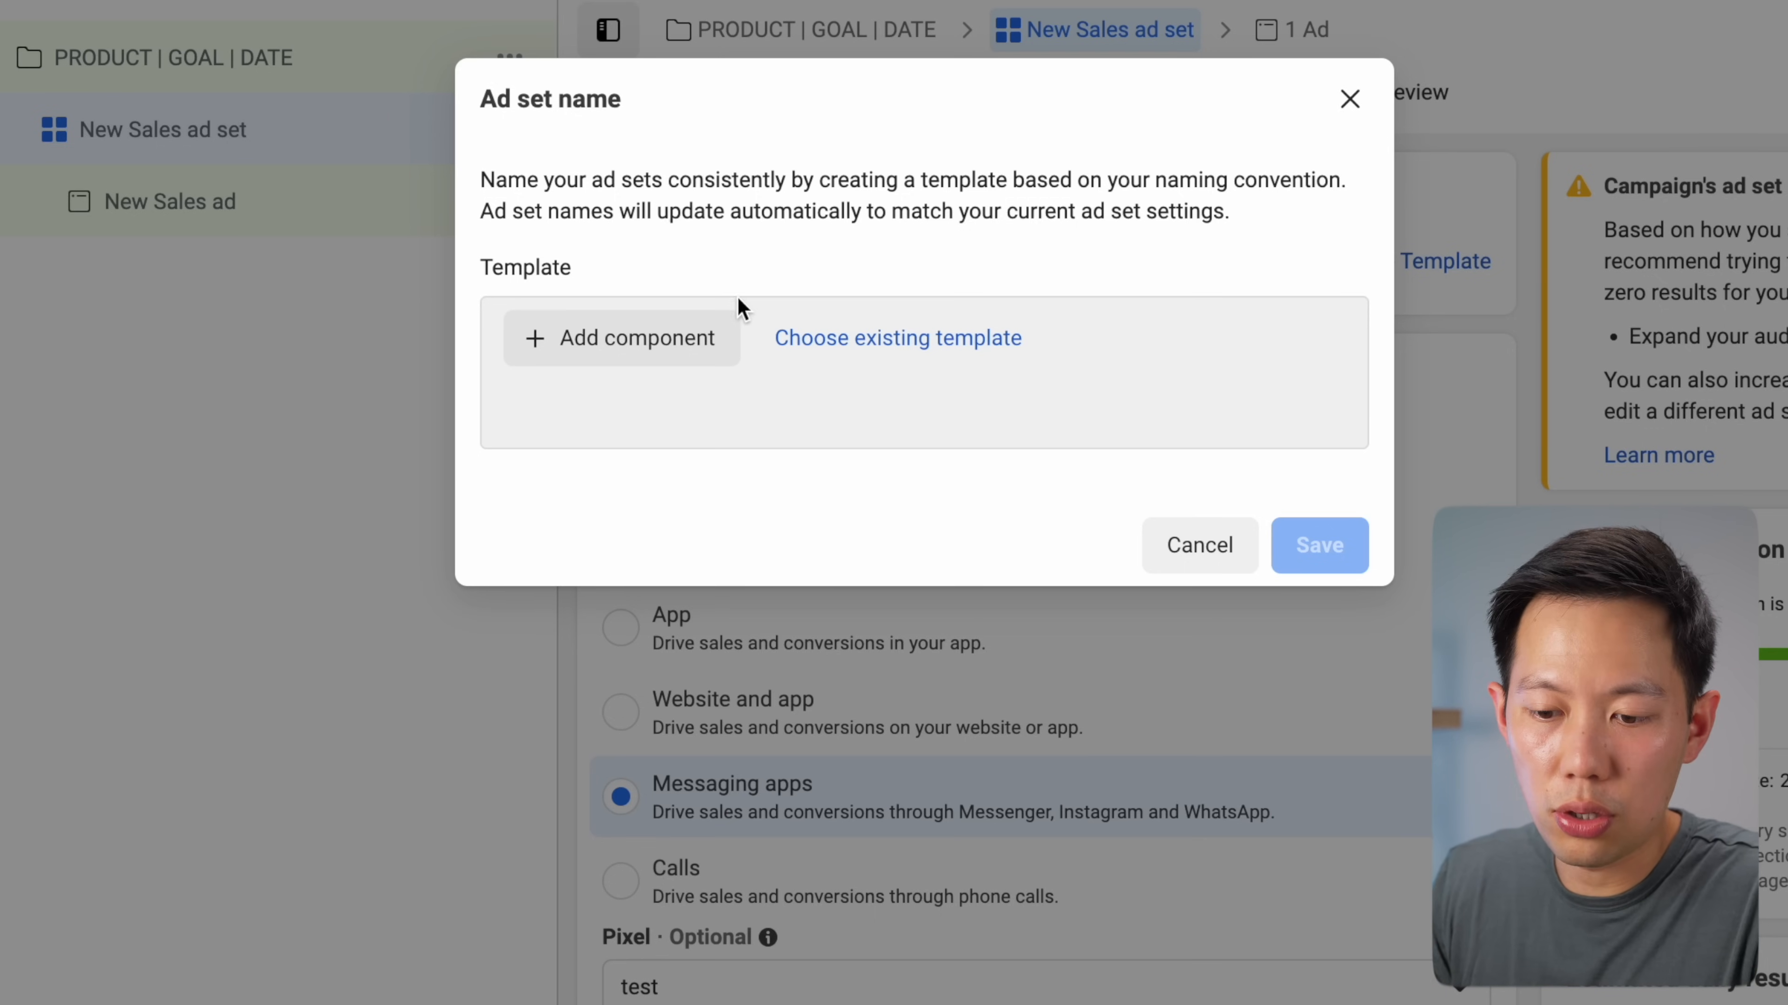
Add the campaign Objective as the first naming-template component
left_click(694, 338)
mouse_move(662, 412)
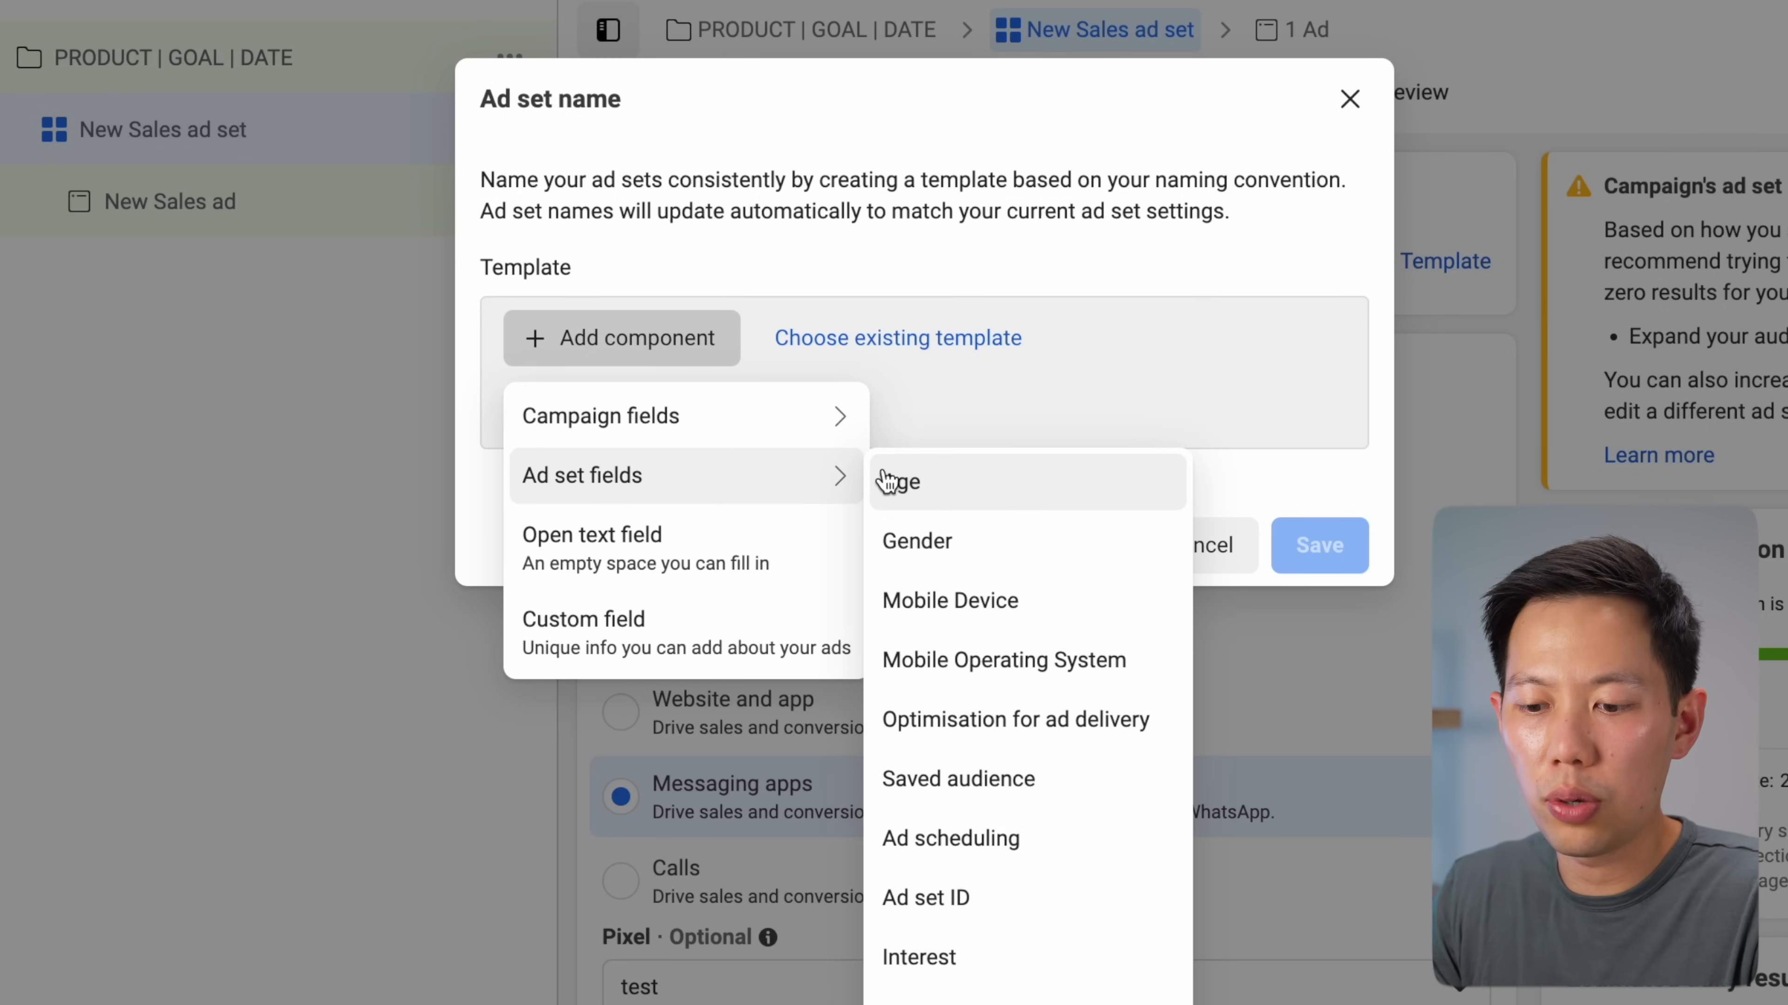
left_click(923, 479)
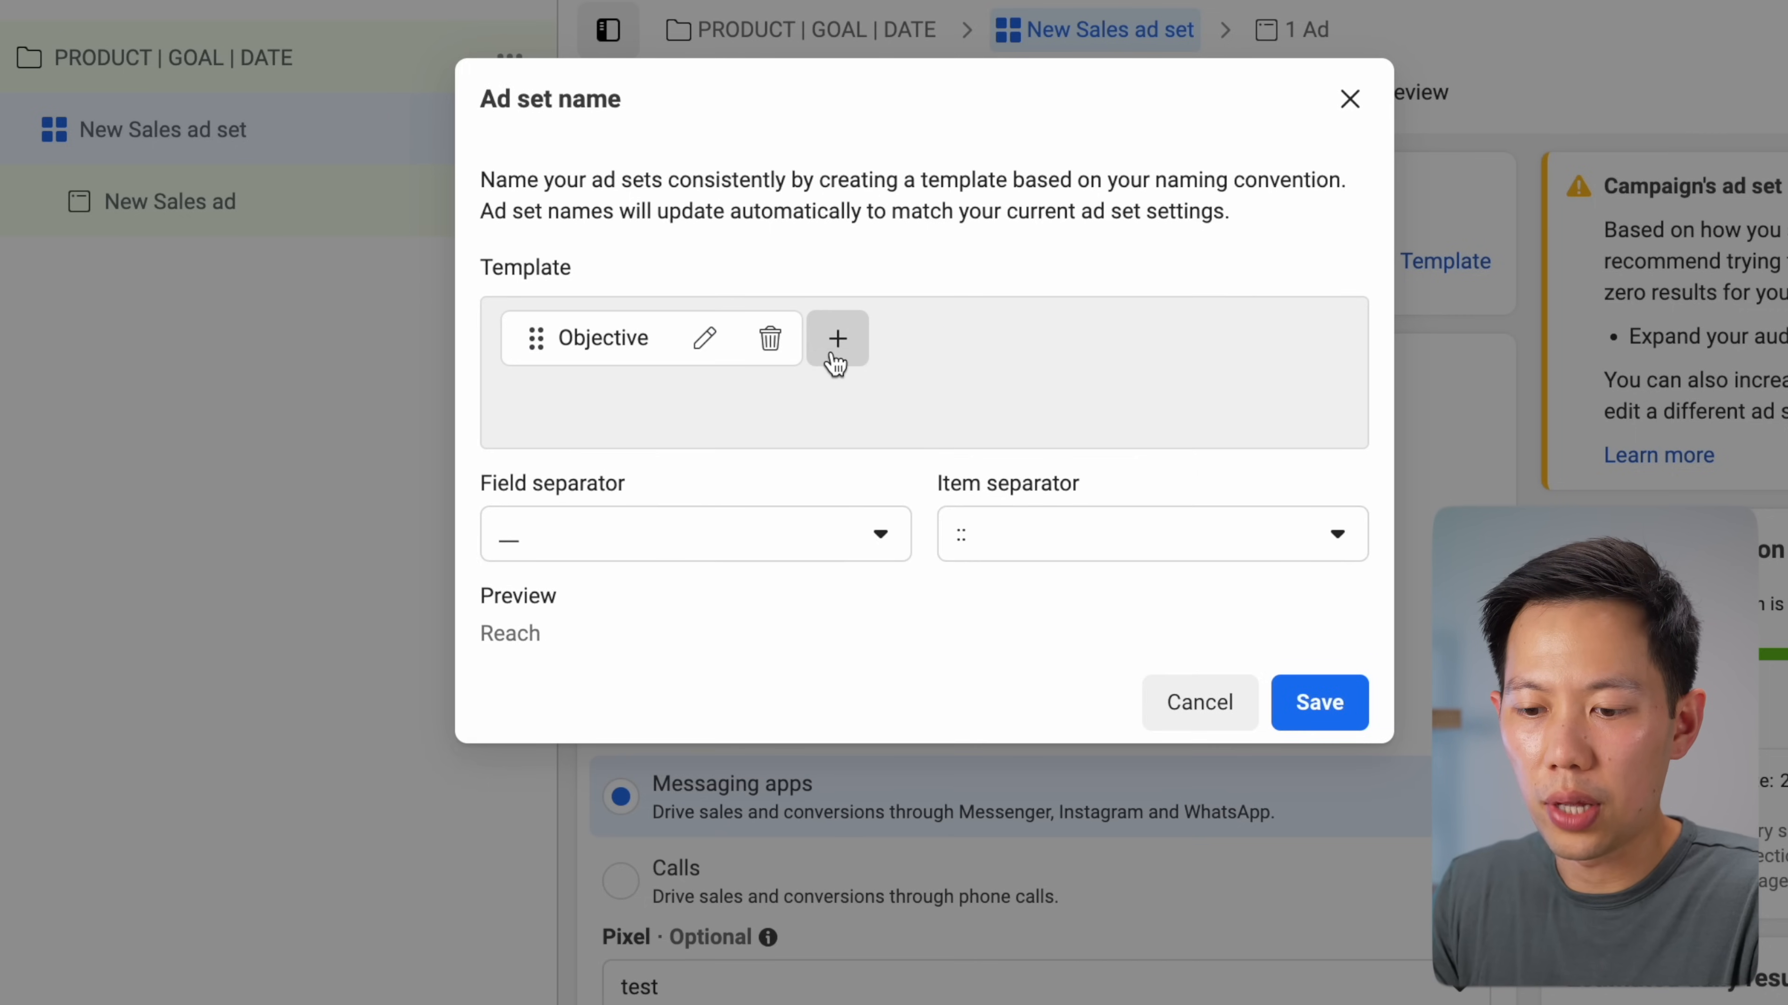
left_click(837, 345)
left_click(682, 507)
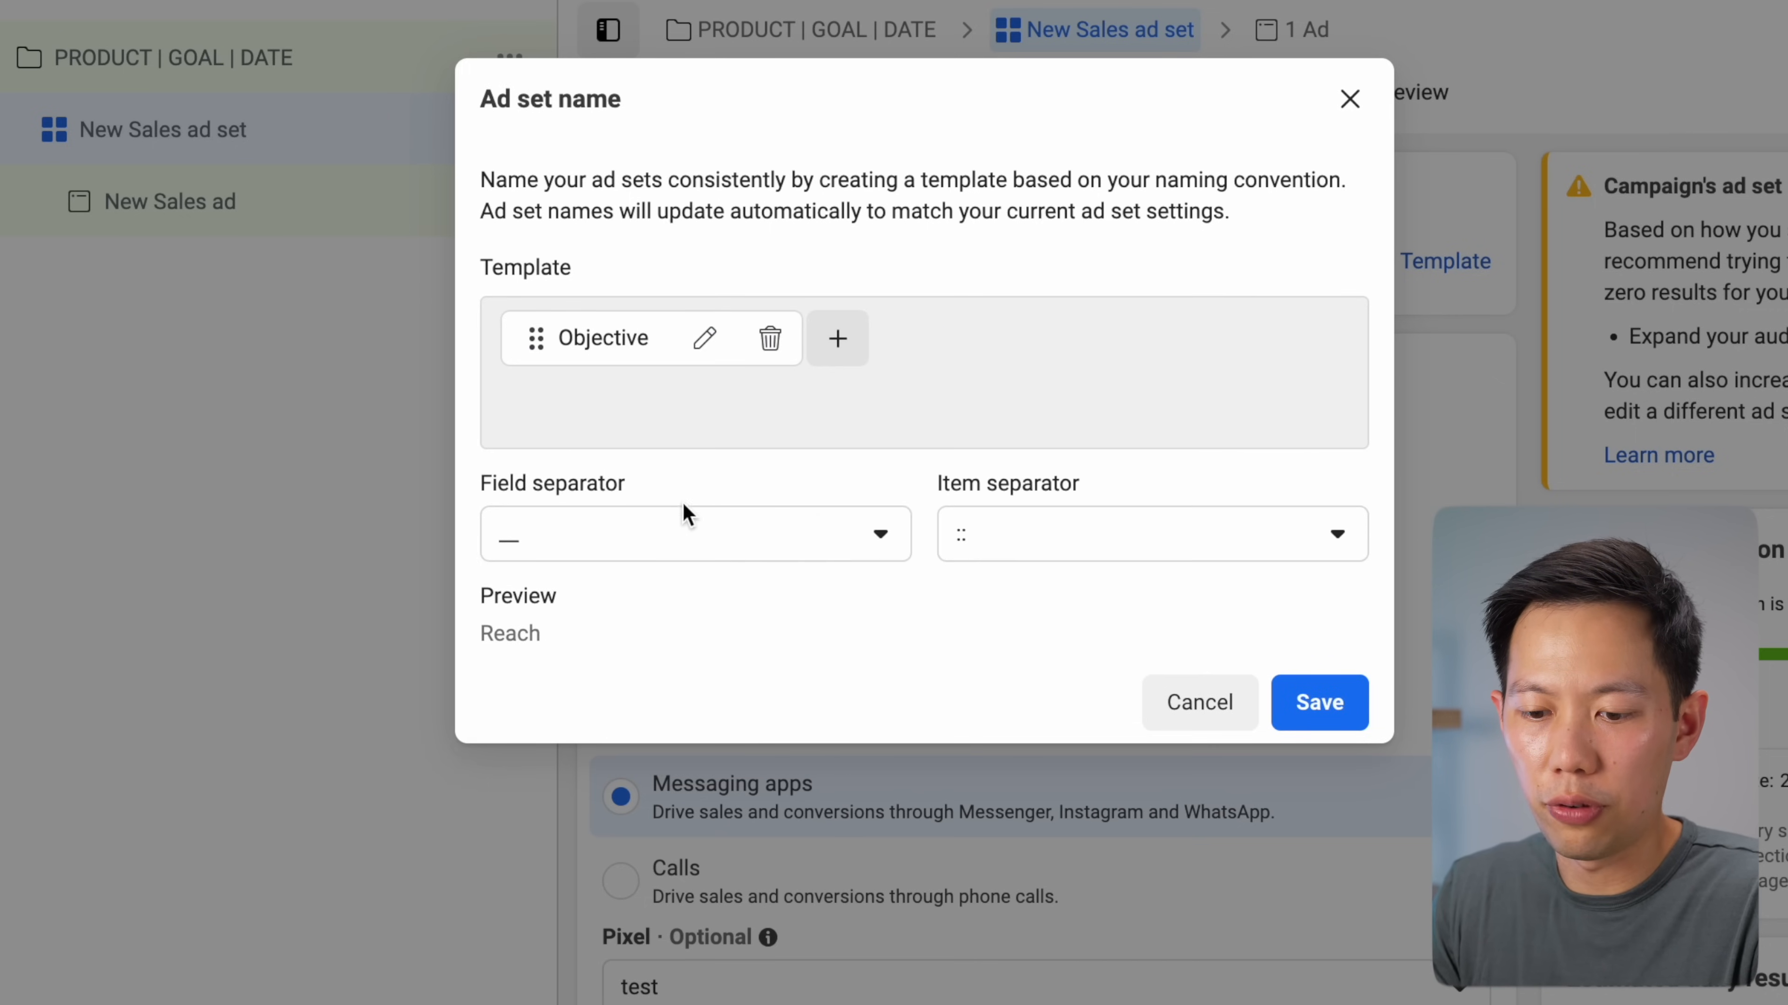
Set the field separator to '--', leaving the item separator unchanged
left_click(678, 528)
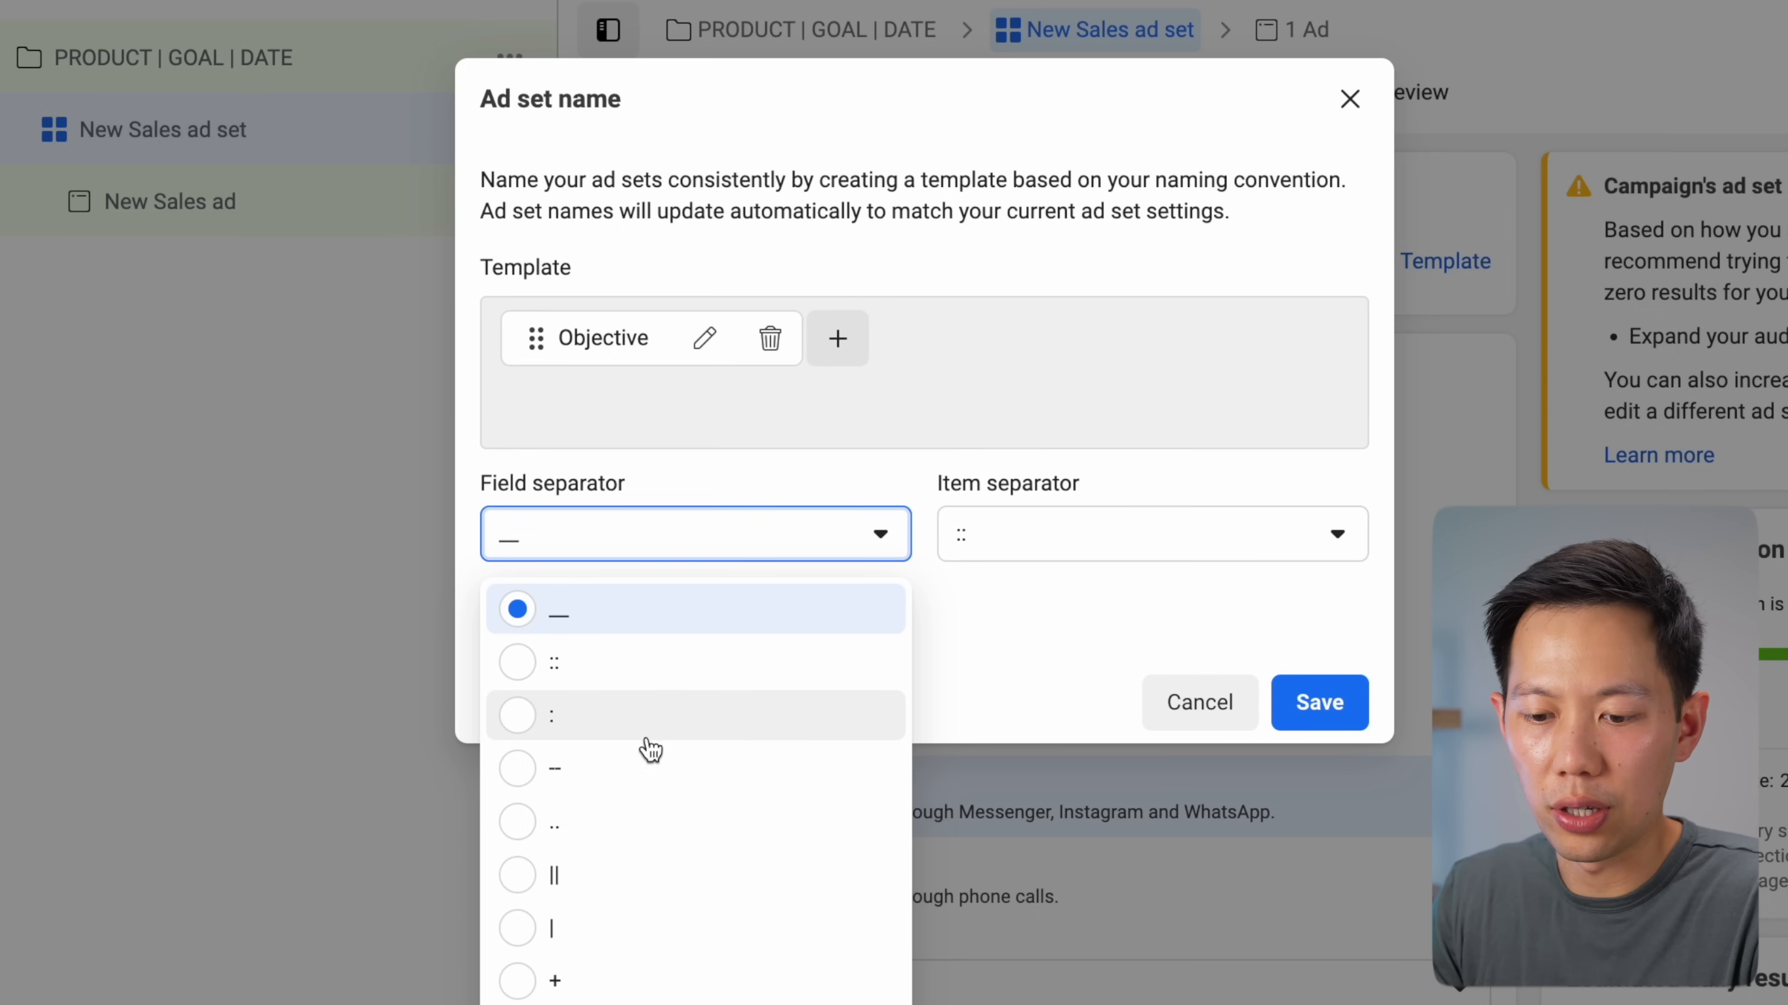
left_click(602, 766)
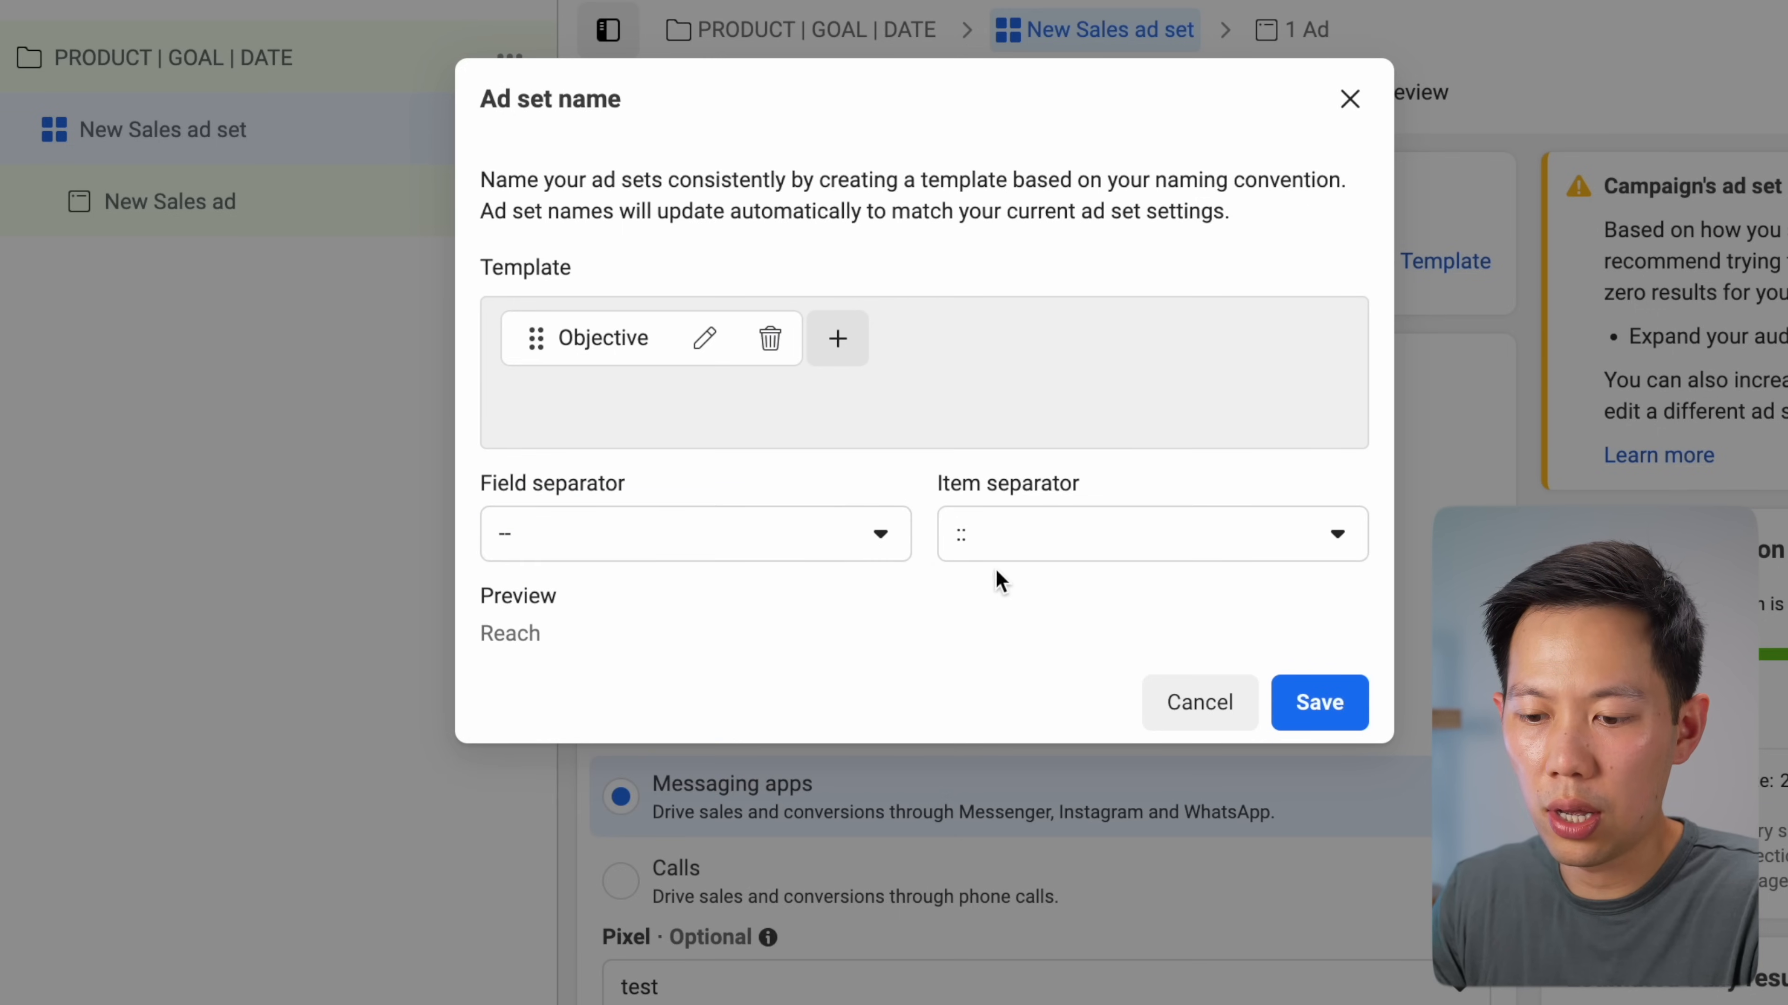
left_click(995, 560)
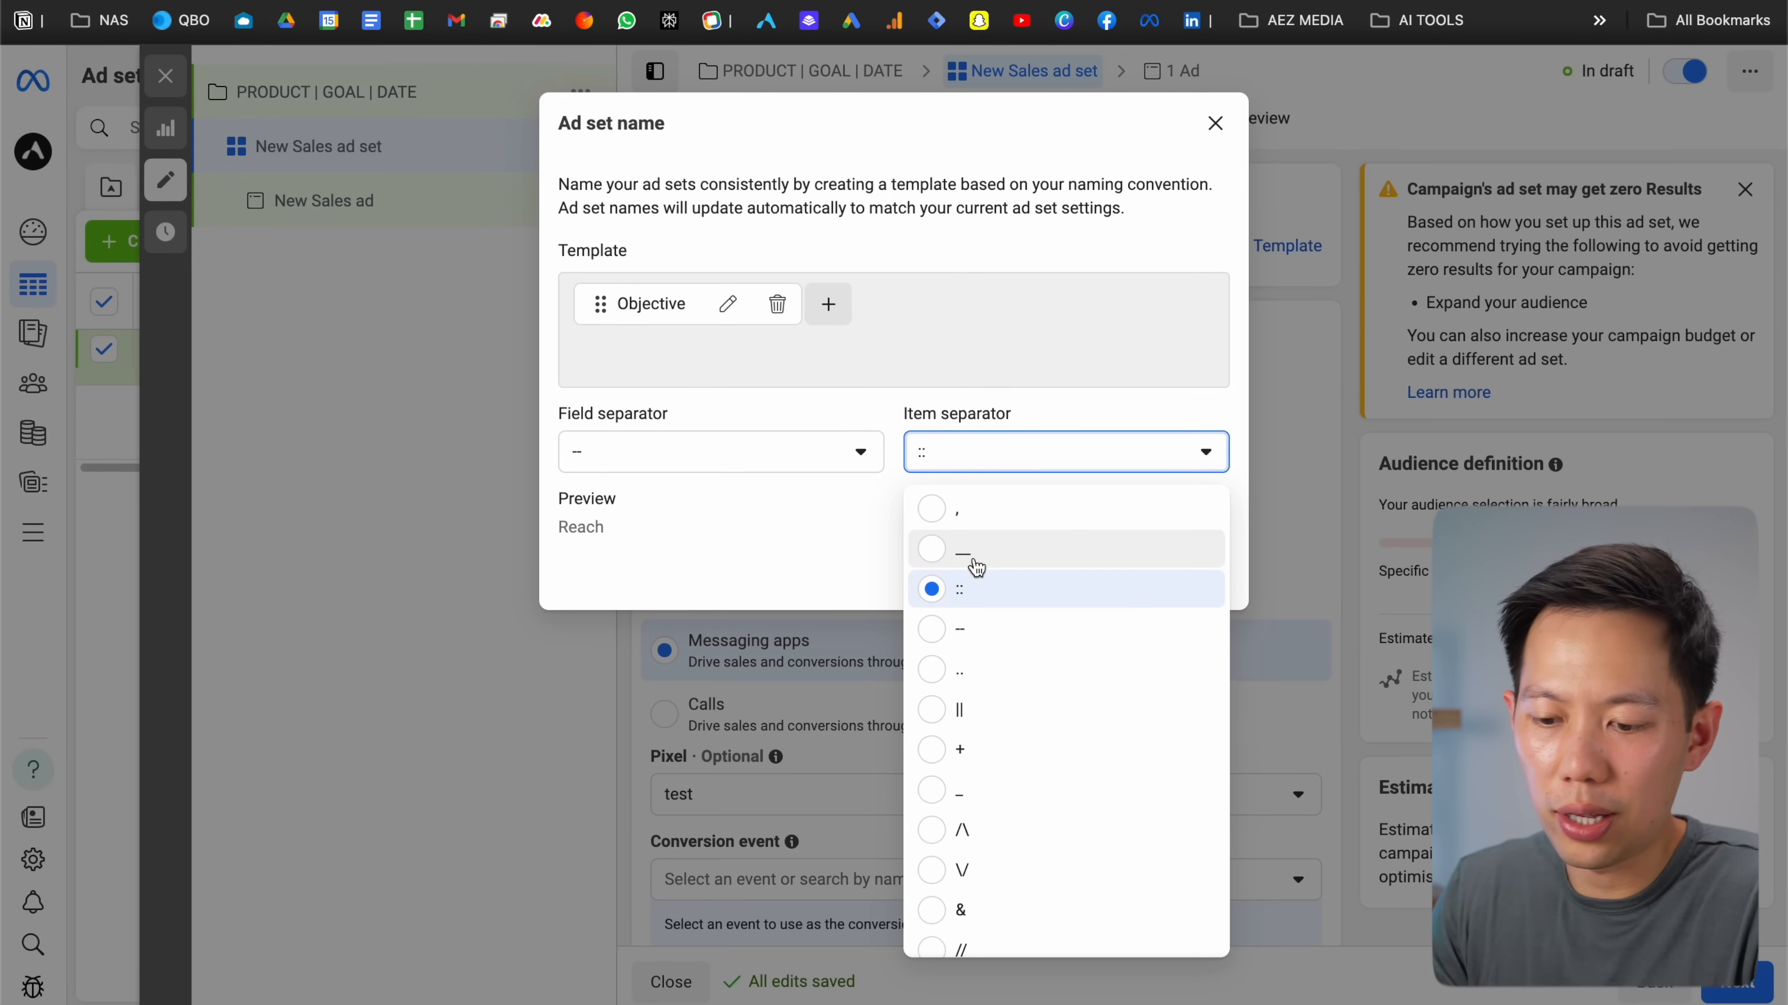
left_click(1023, 713)
Add Interest as the next ad set field in the naming template
left_click(846, 310)
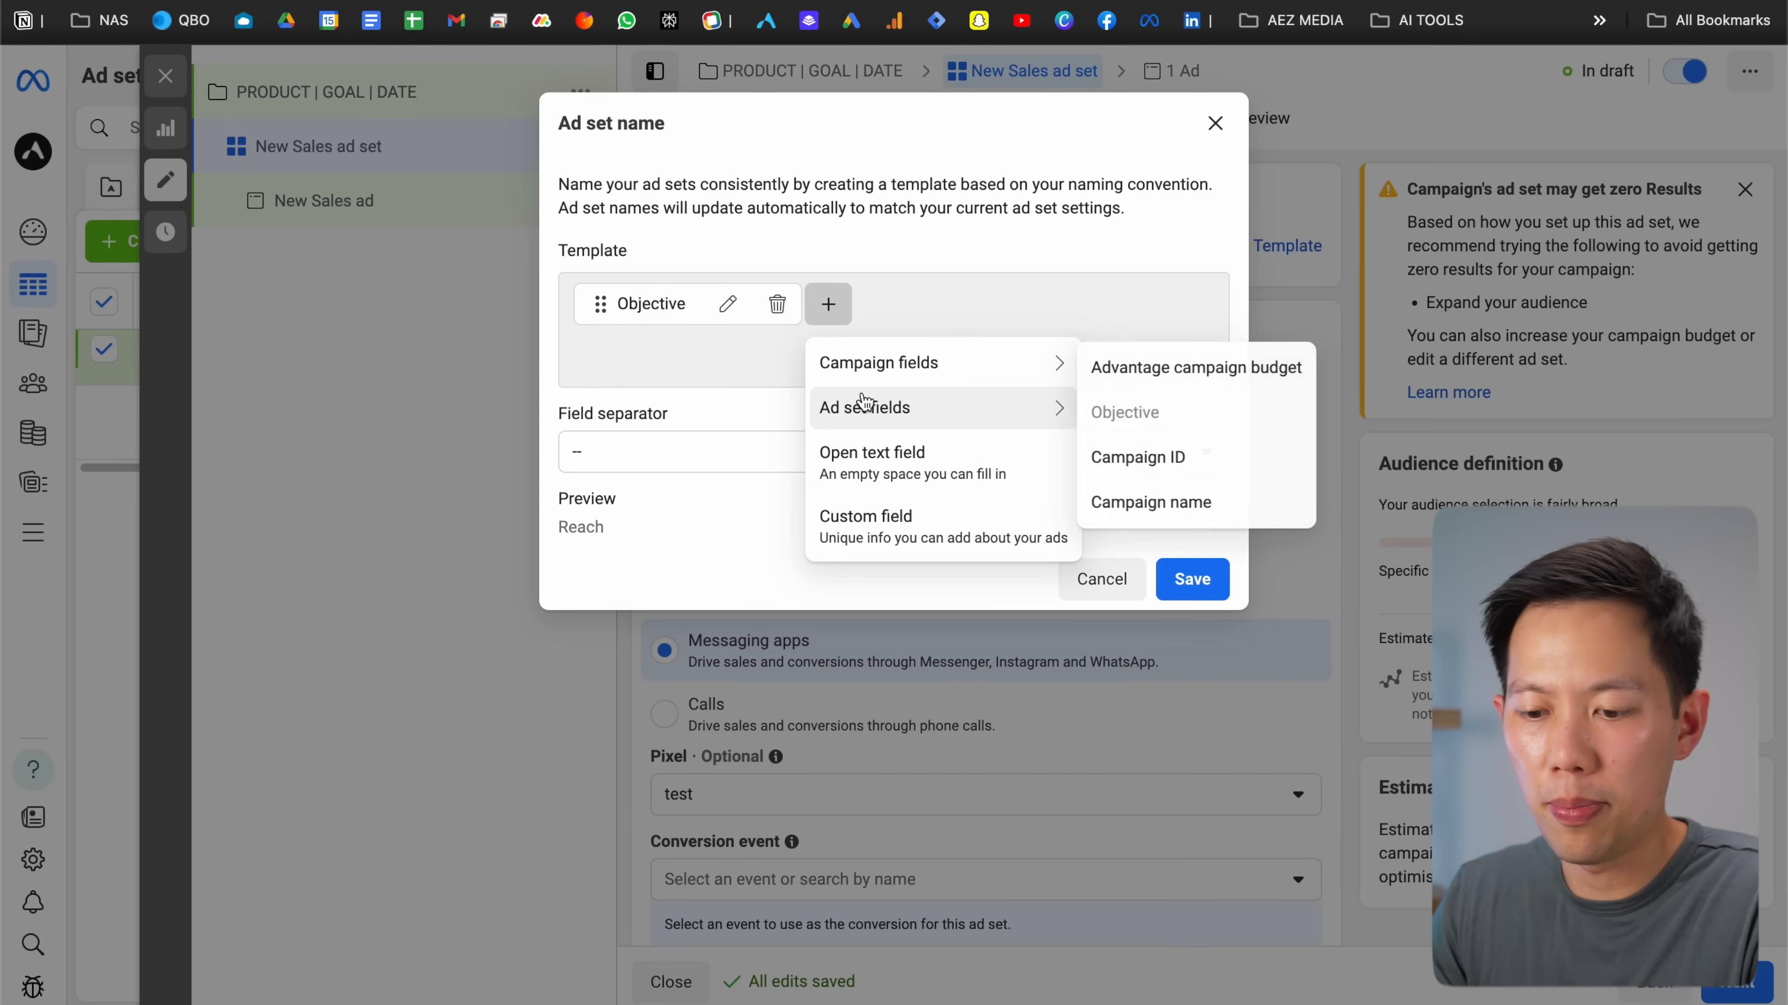
mouse_move(866, 406)
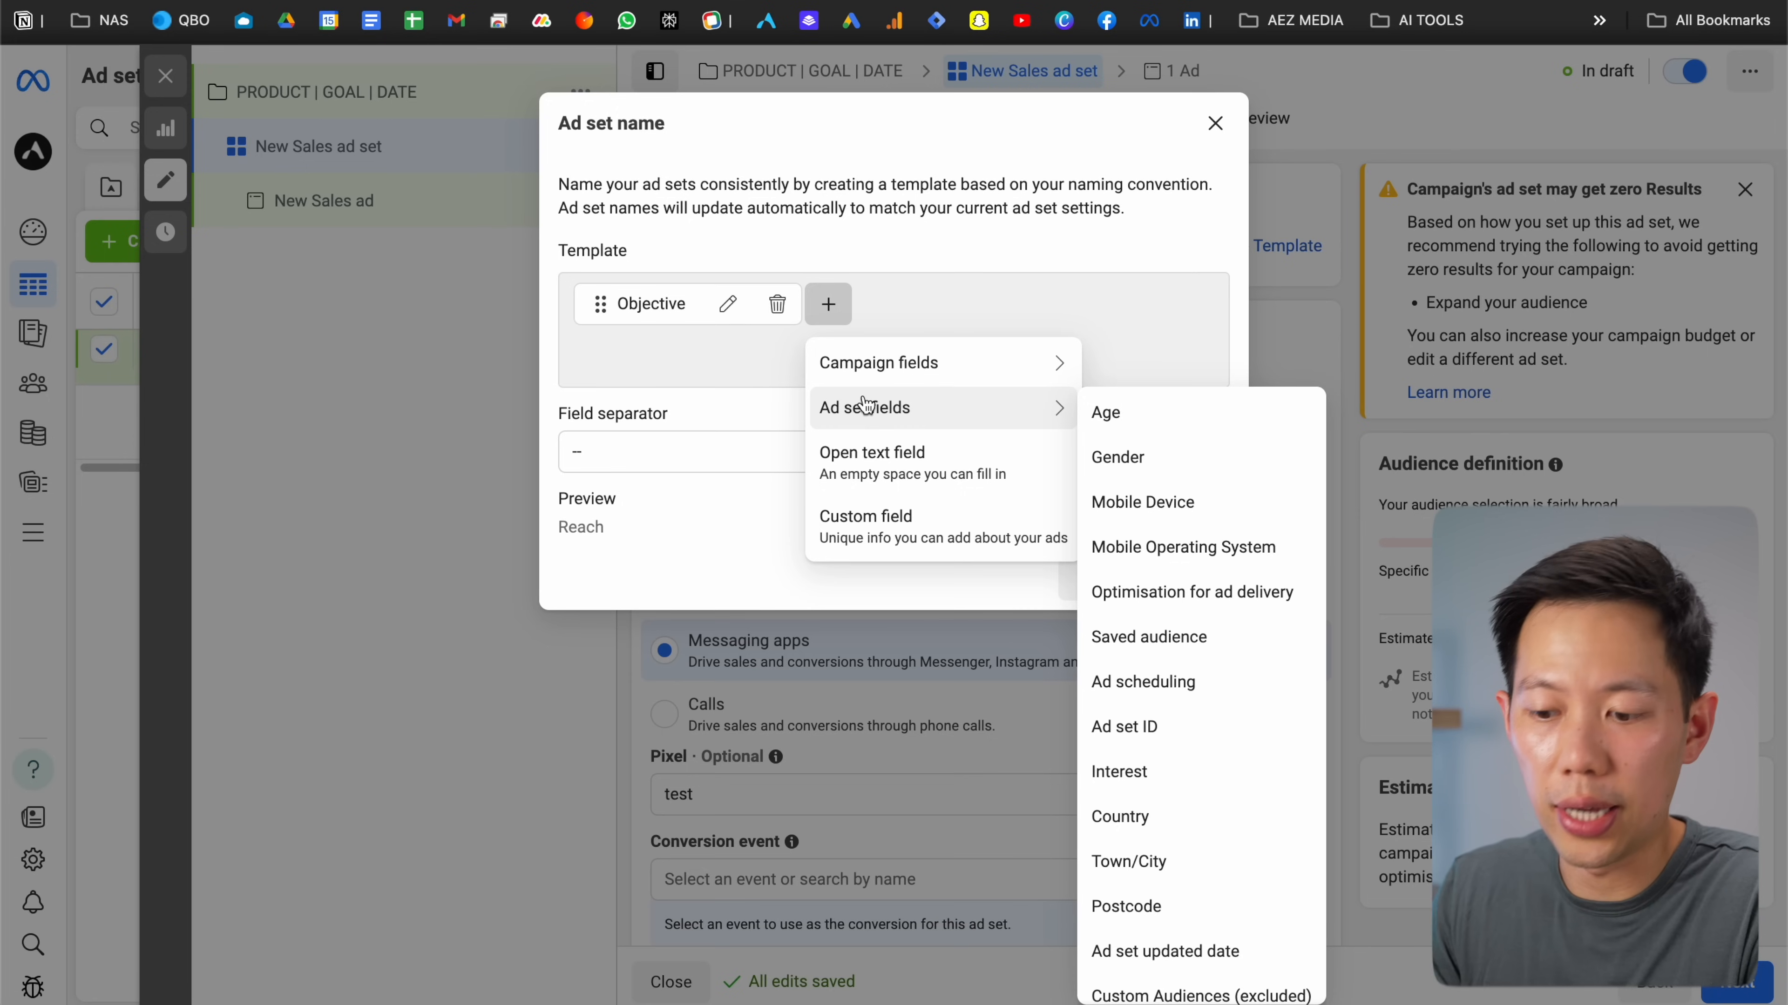
scroll(1182, 686, "down", 2)
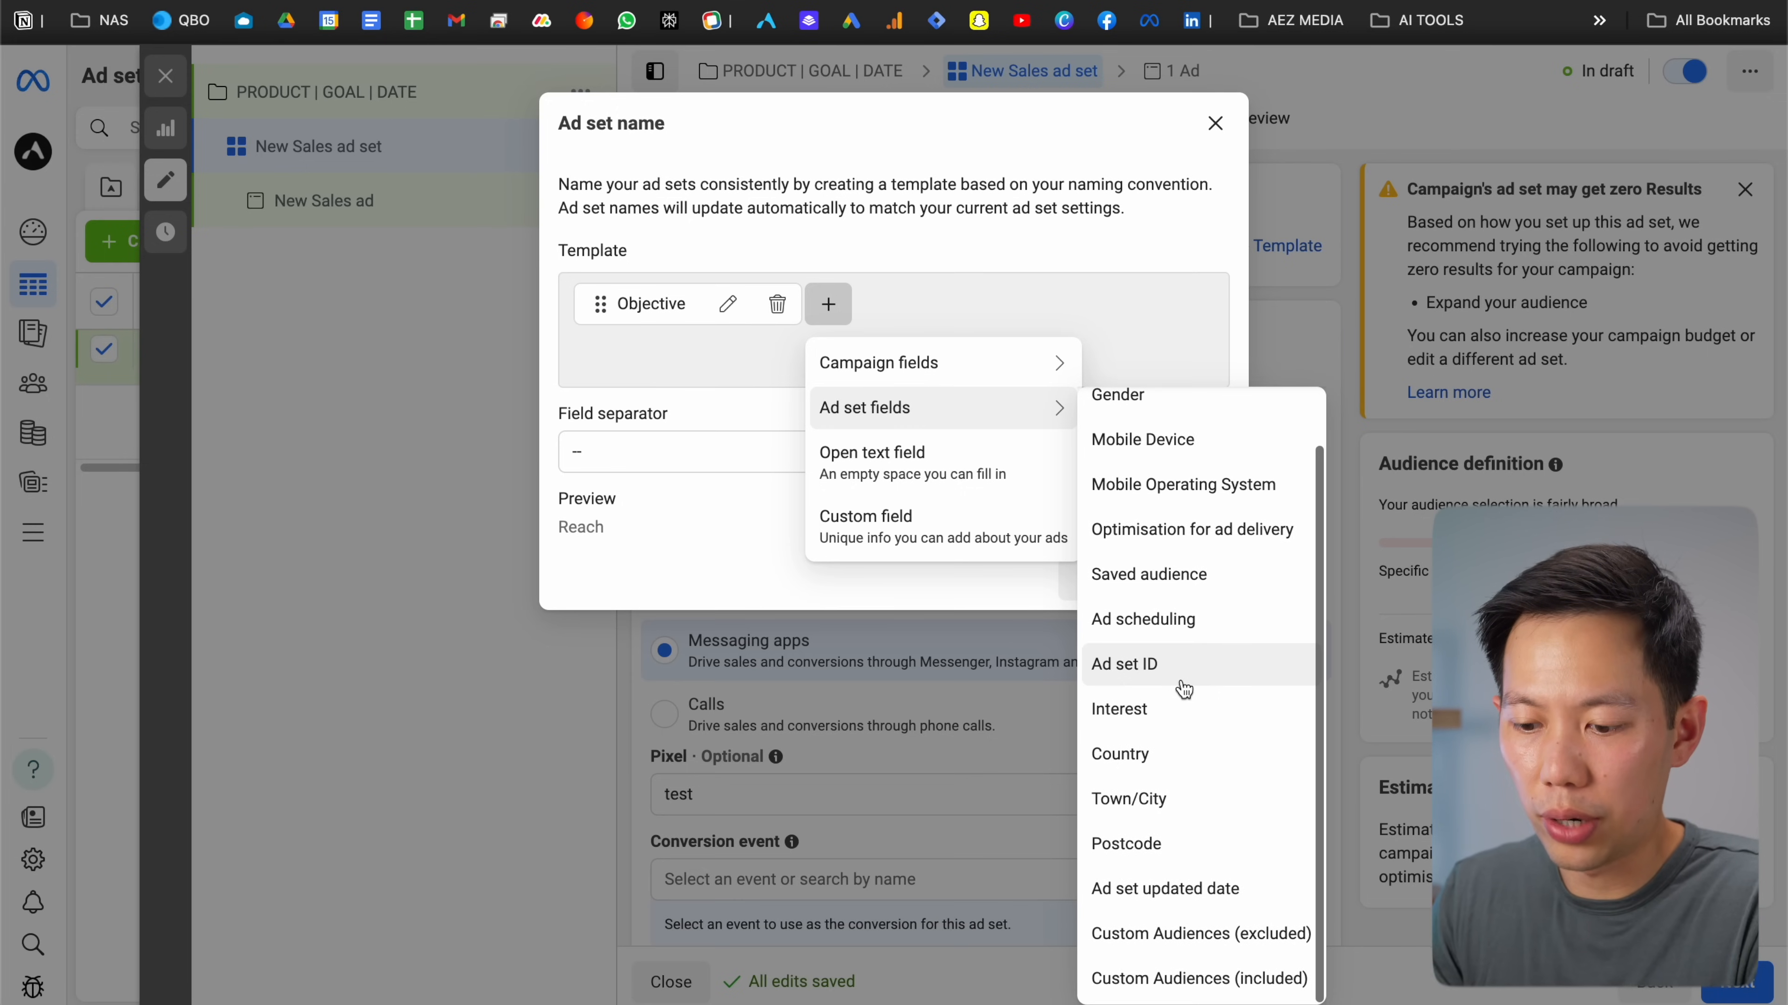
left_click(1168, 712)
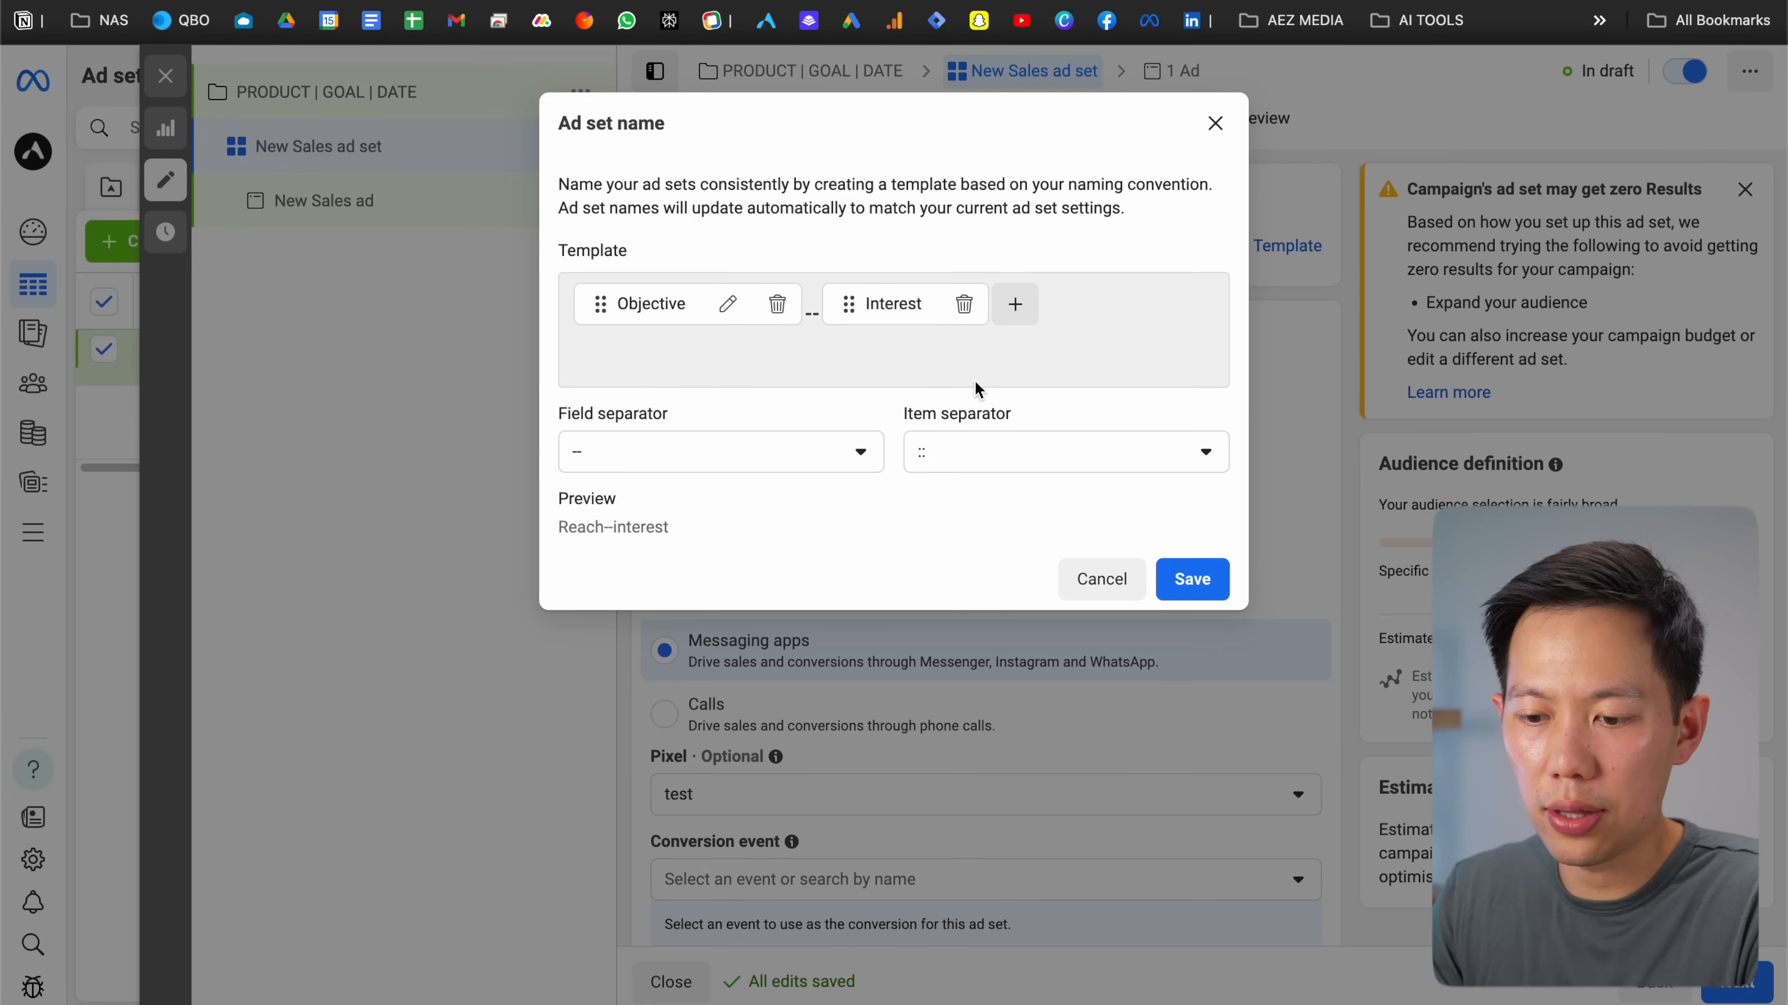
left_click(1015, 321)
mouse_move(1051, 412)
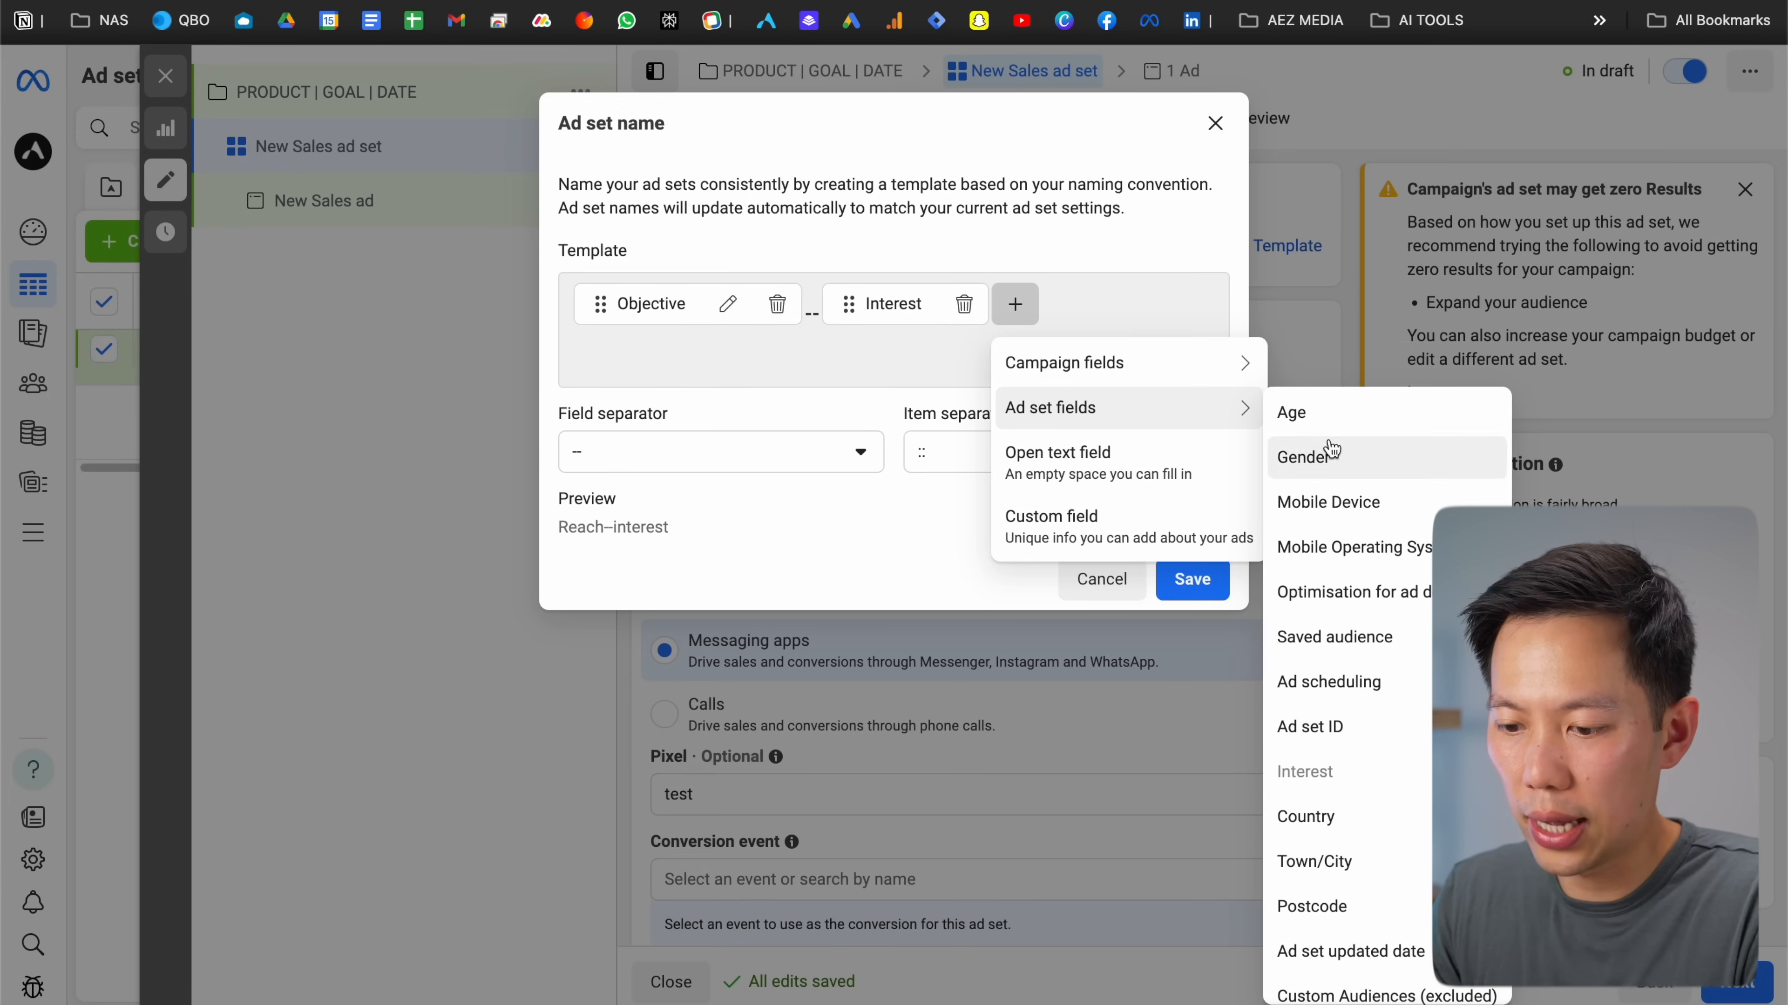
scroll(1332, 450, "down", 1)
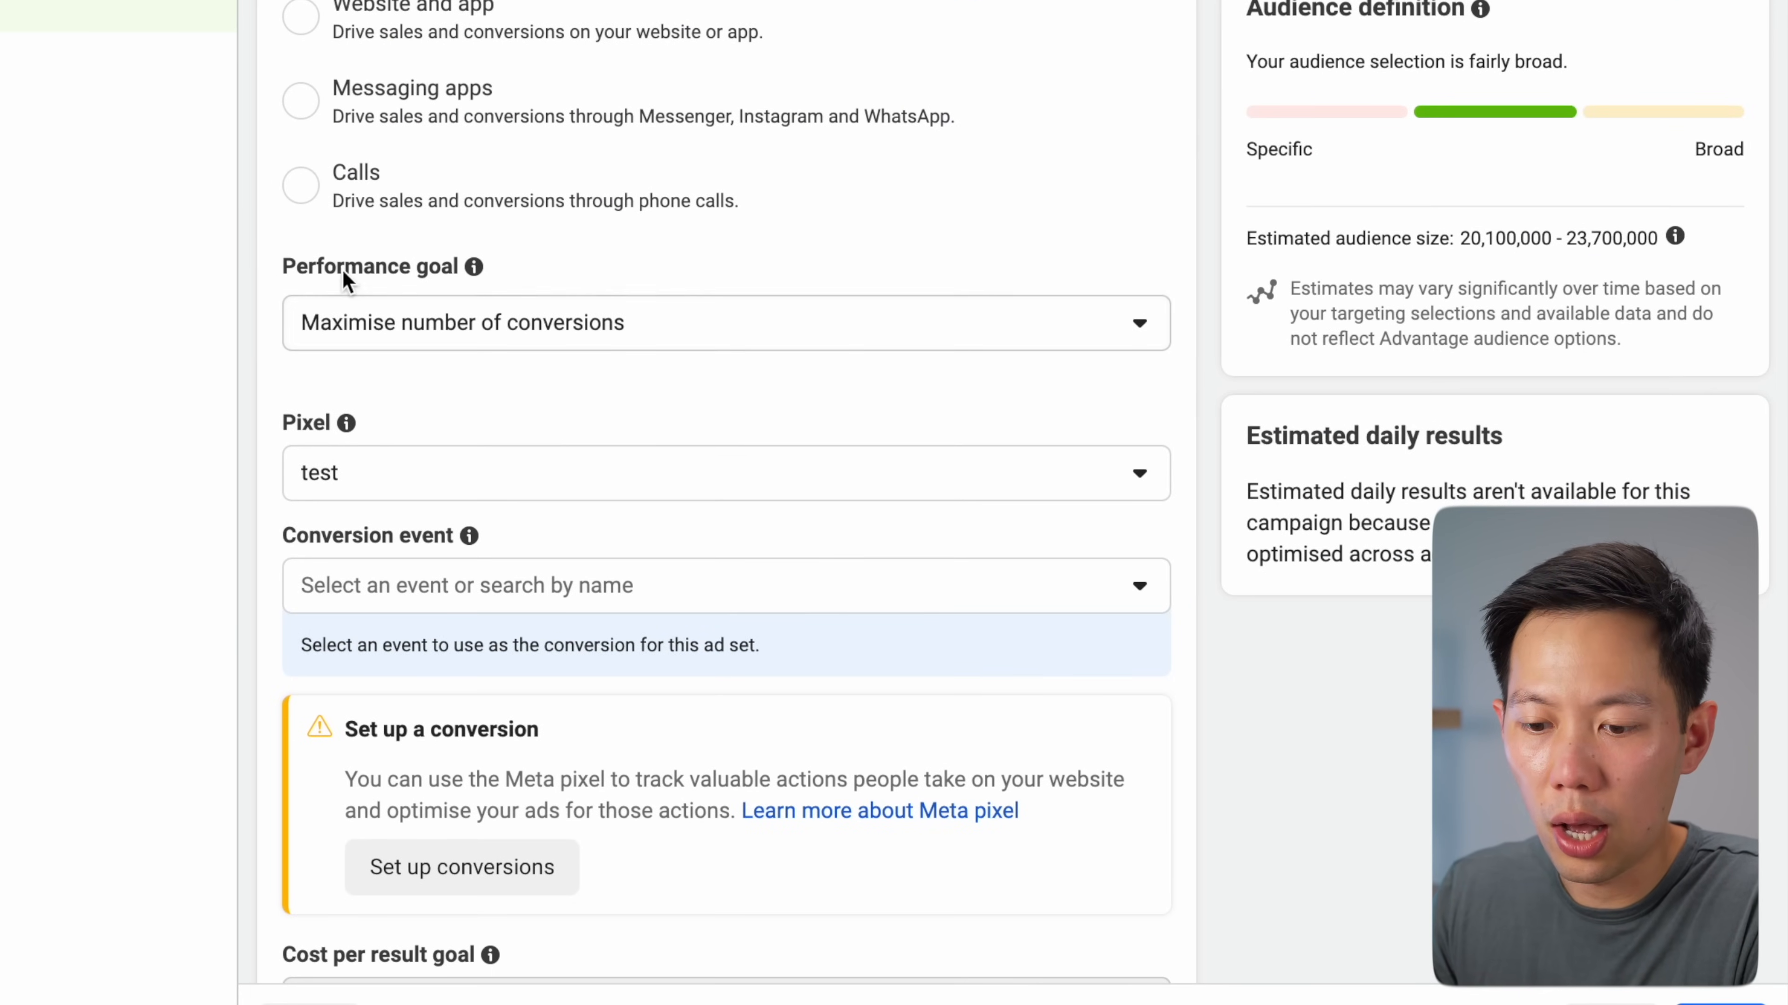
Review the performance goal options, keeping Maximise number of conversions
left_click(450, 323)
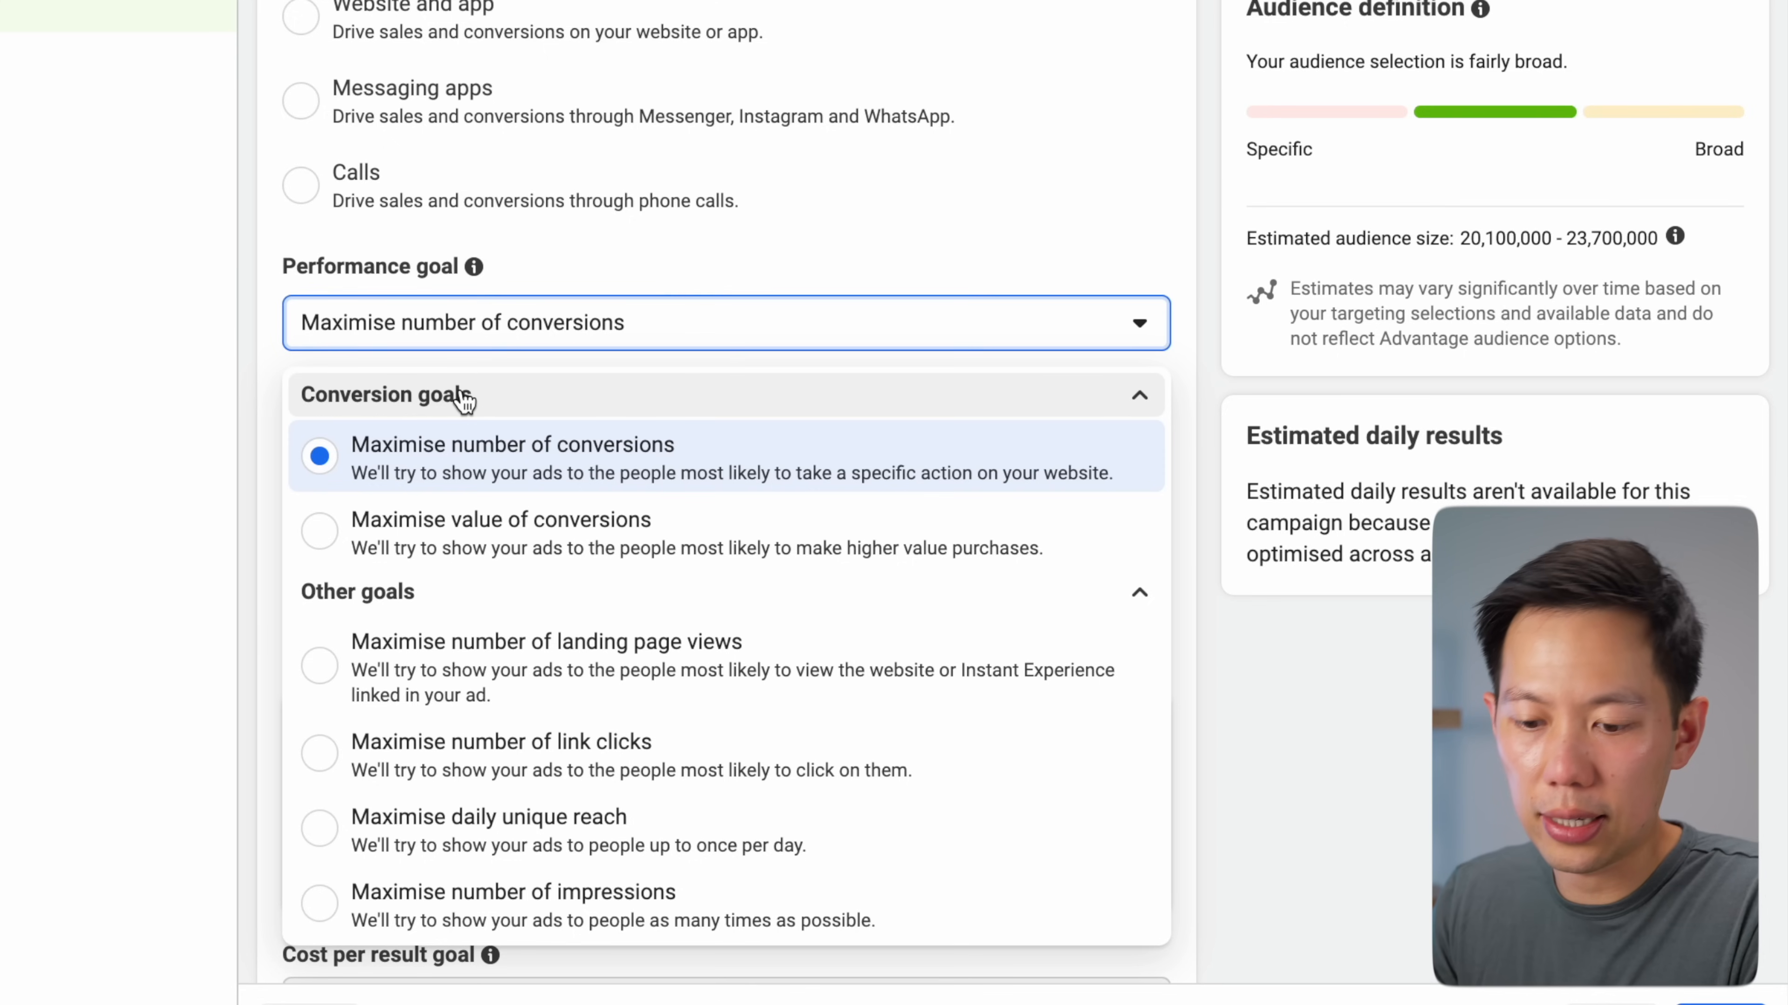
scroll(459, 389, "down", 1)
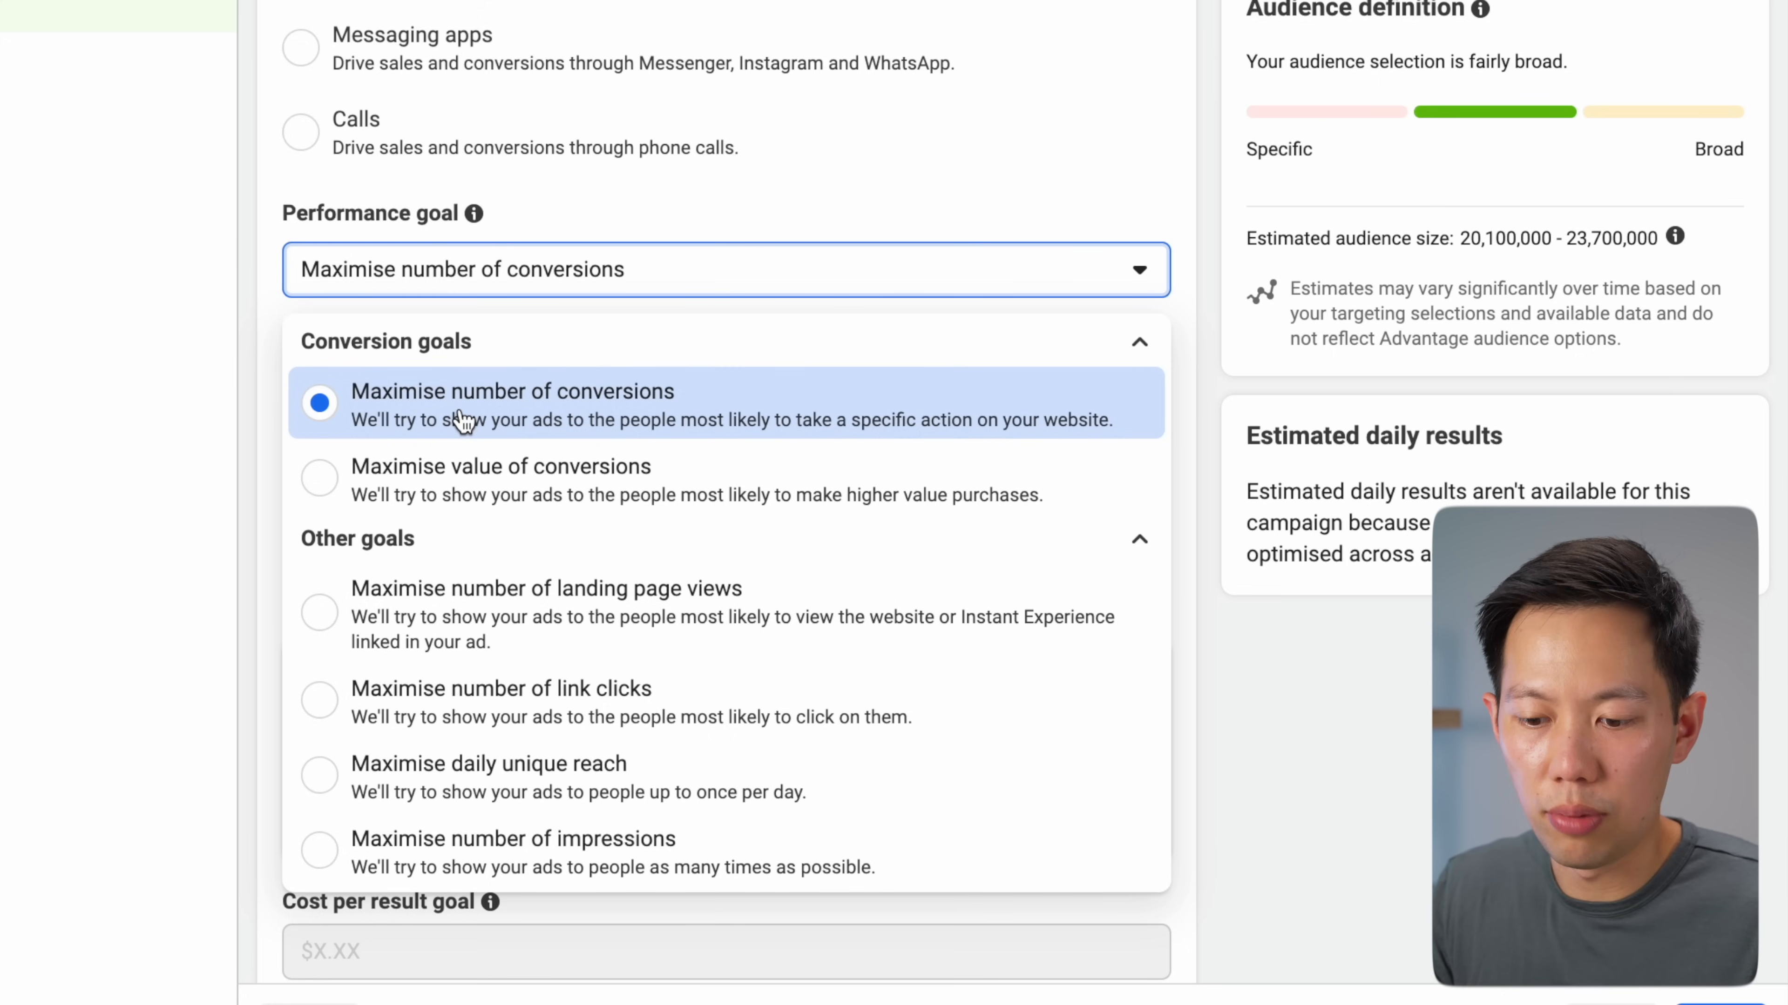
scroll(457, 423, "down", 1)
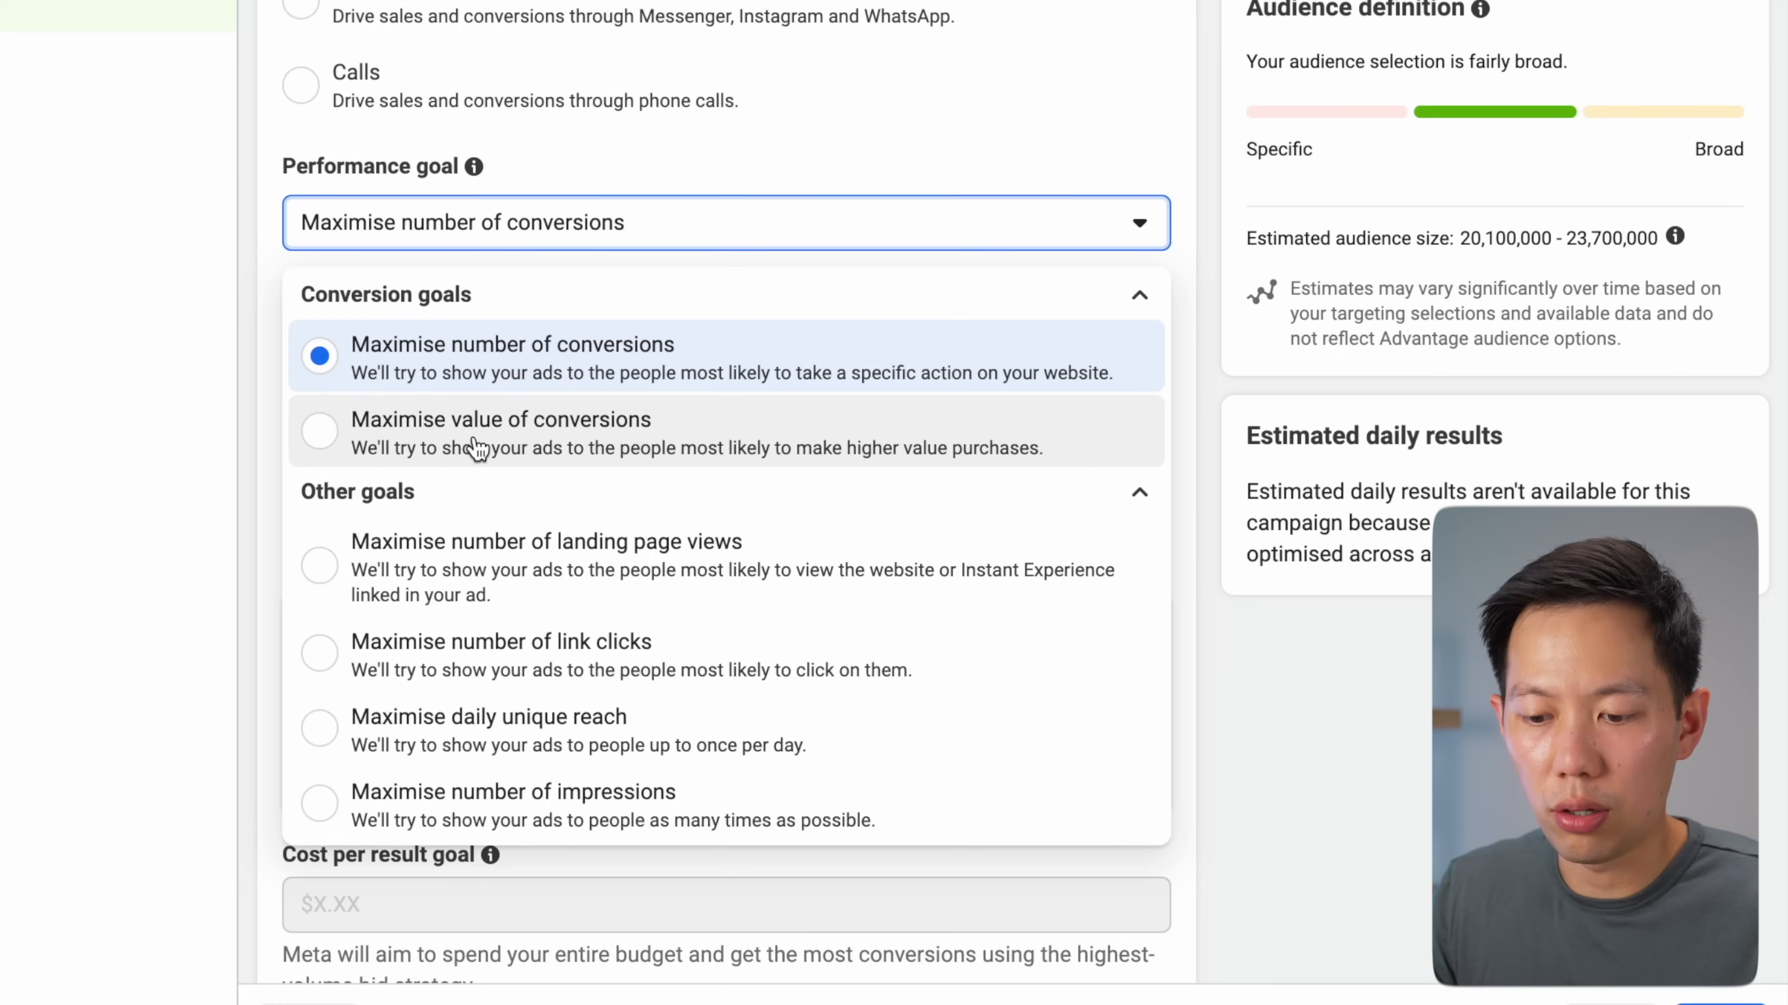
scroll(478, 448, "down", 2)
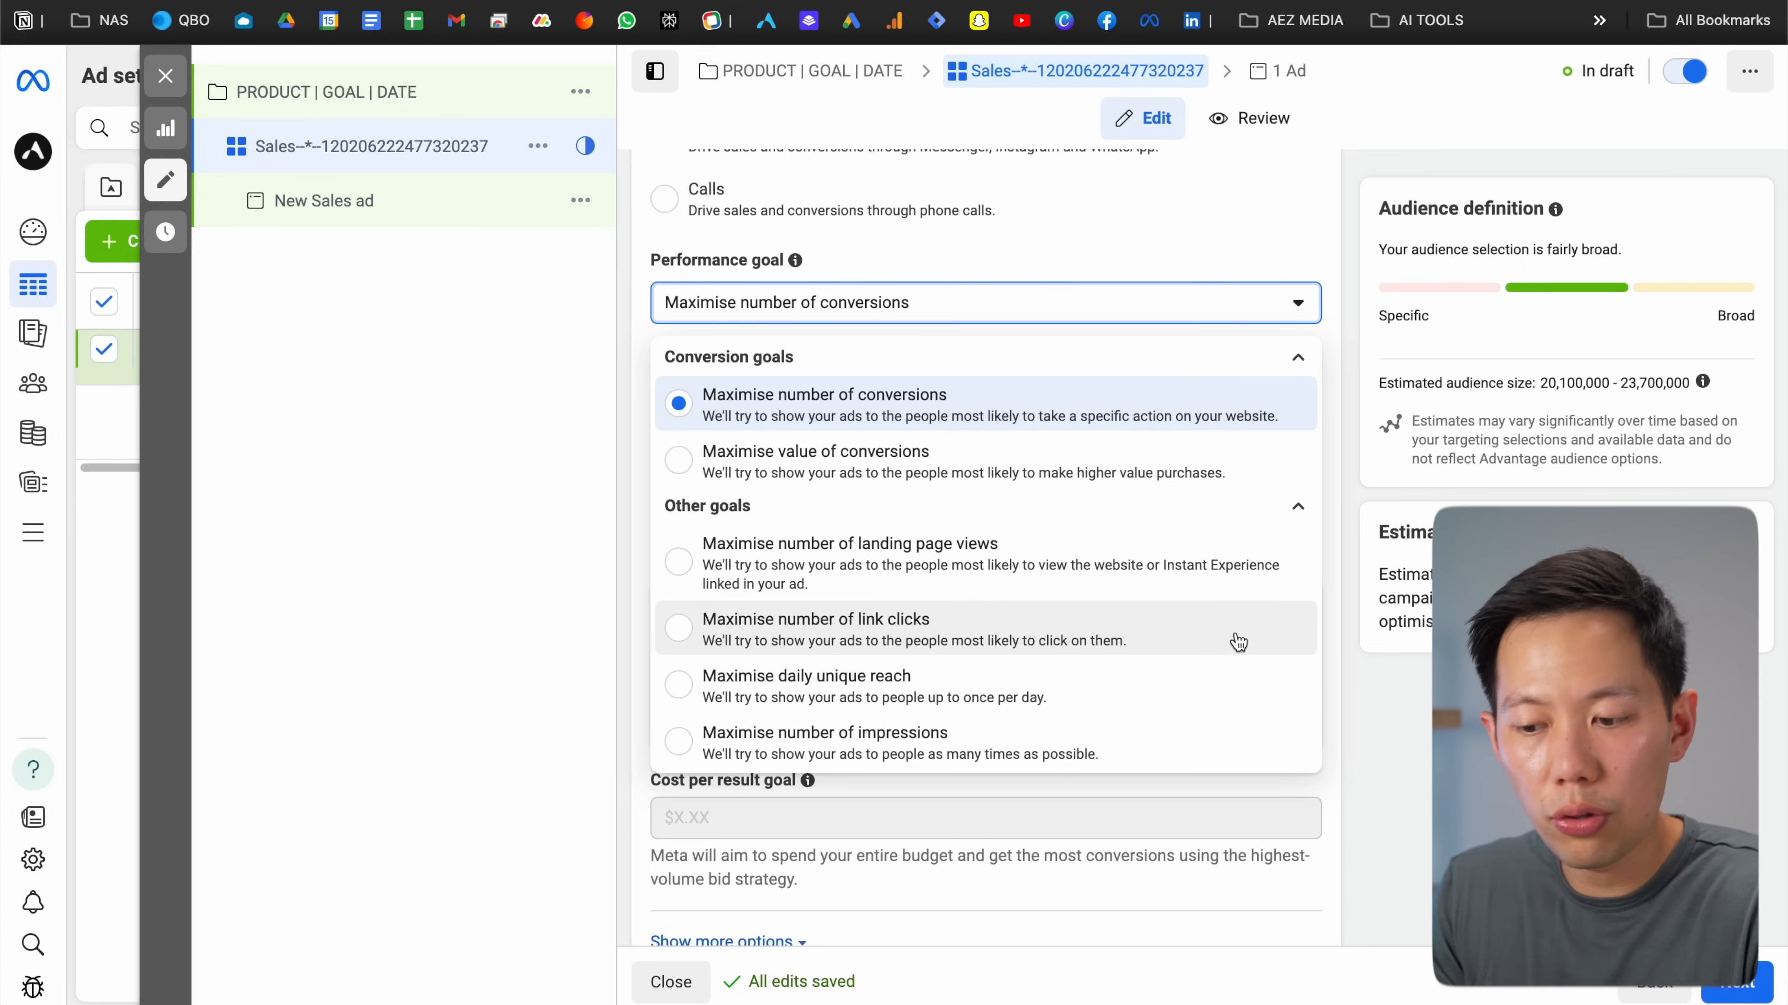
Set the ad set's conversion event to Add to cart
left_click(1342, 493)
scroll(1340, 486, "down", 1)
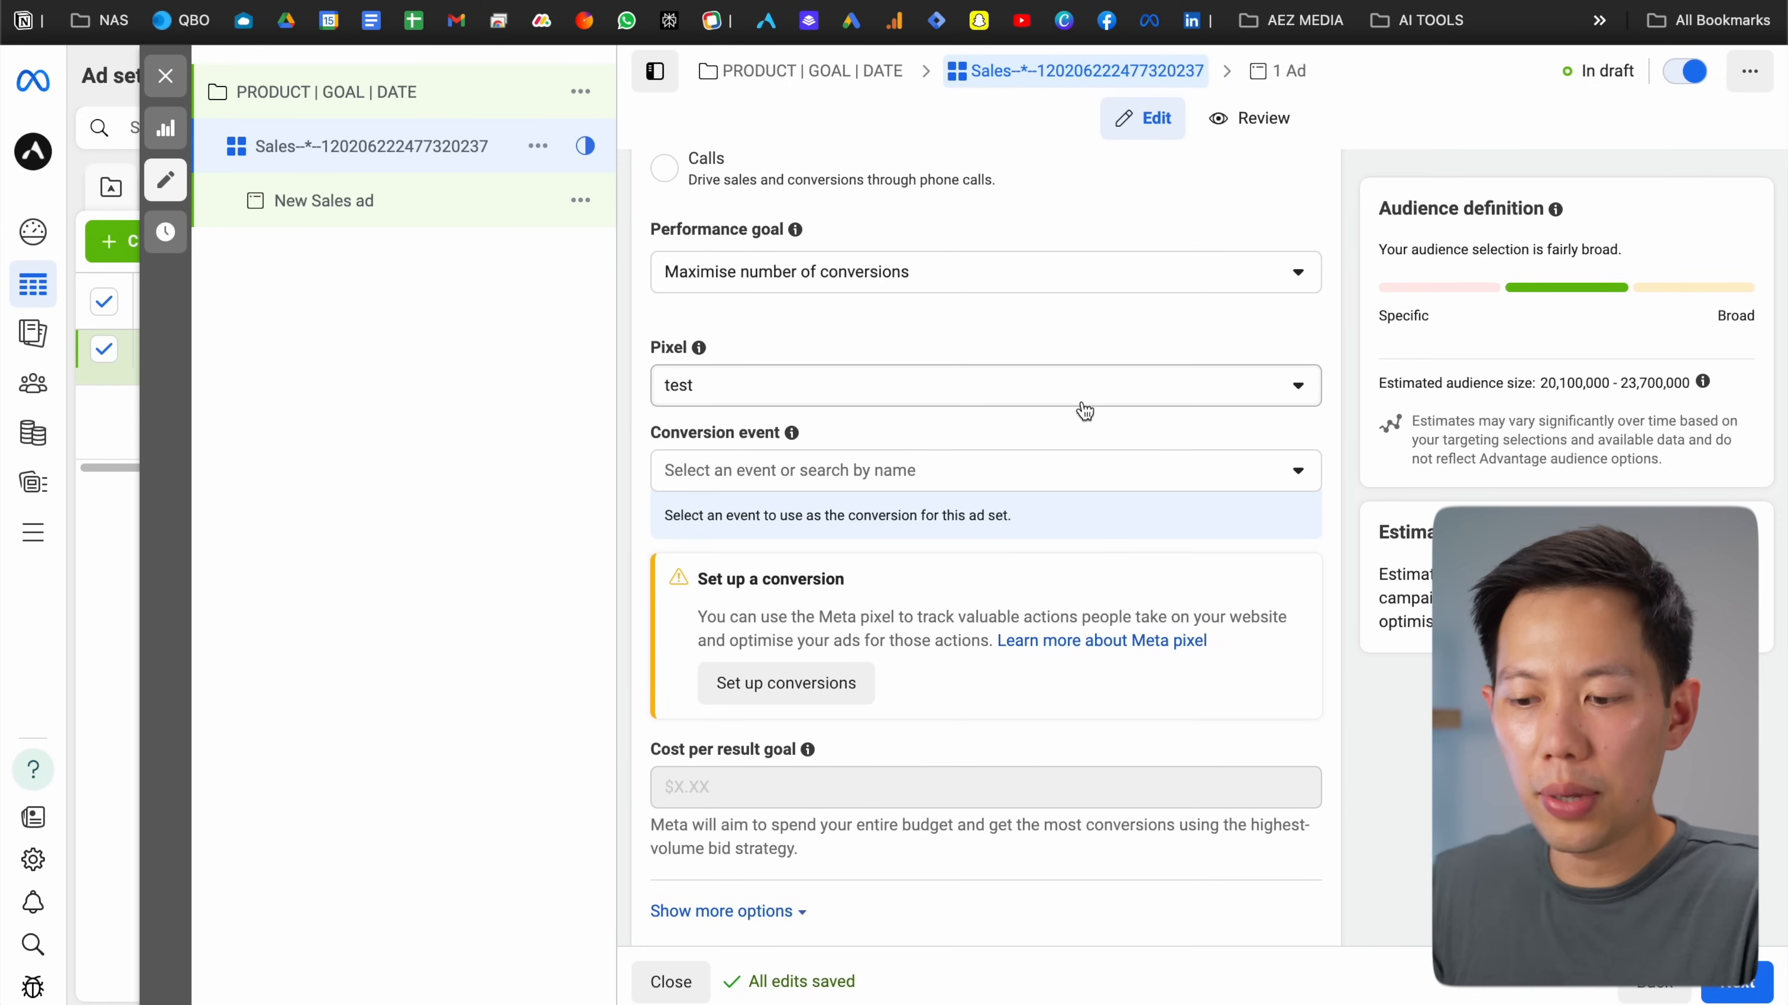
scroll(1083, 410, "down", 1)
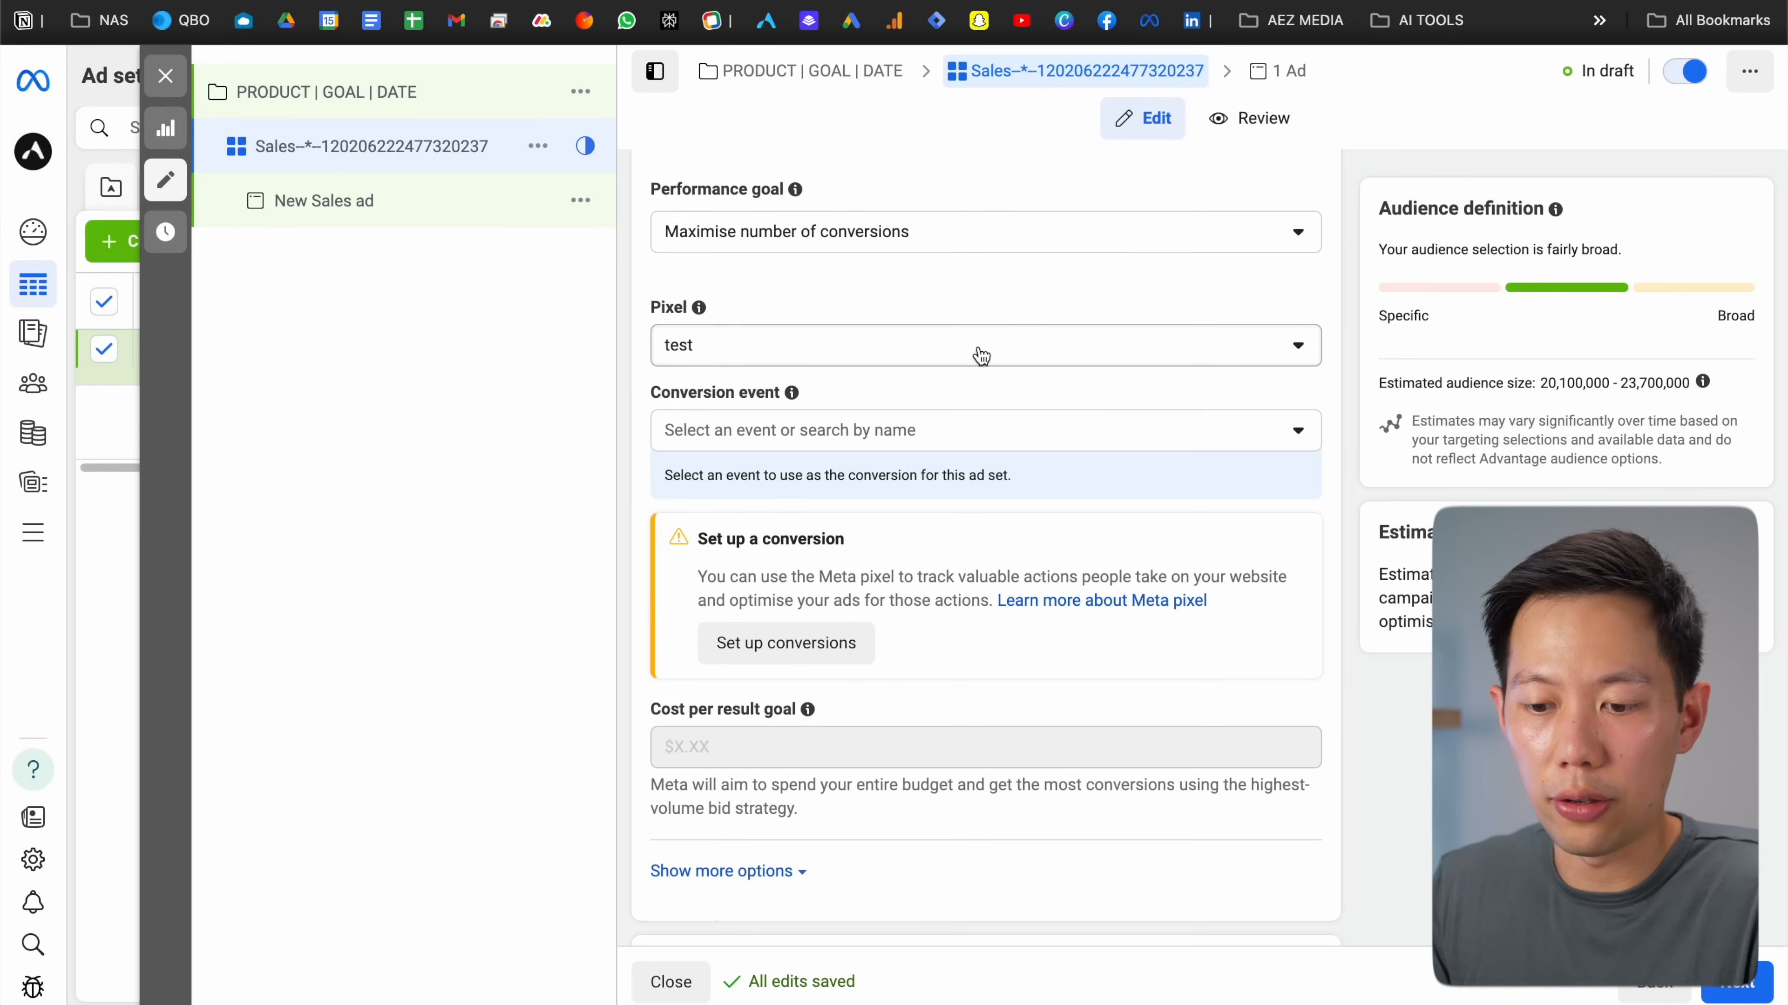
scroll(980, 355, "down", 1)
left_click(913, 392)
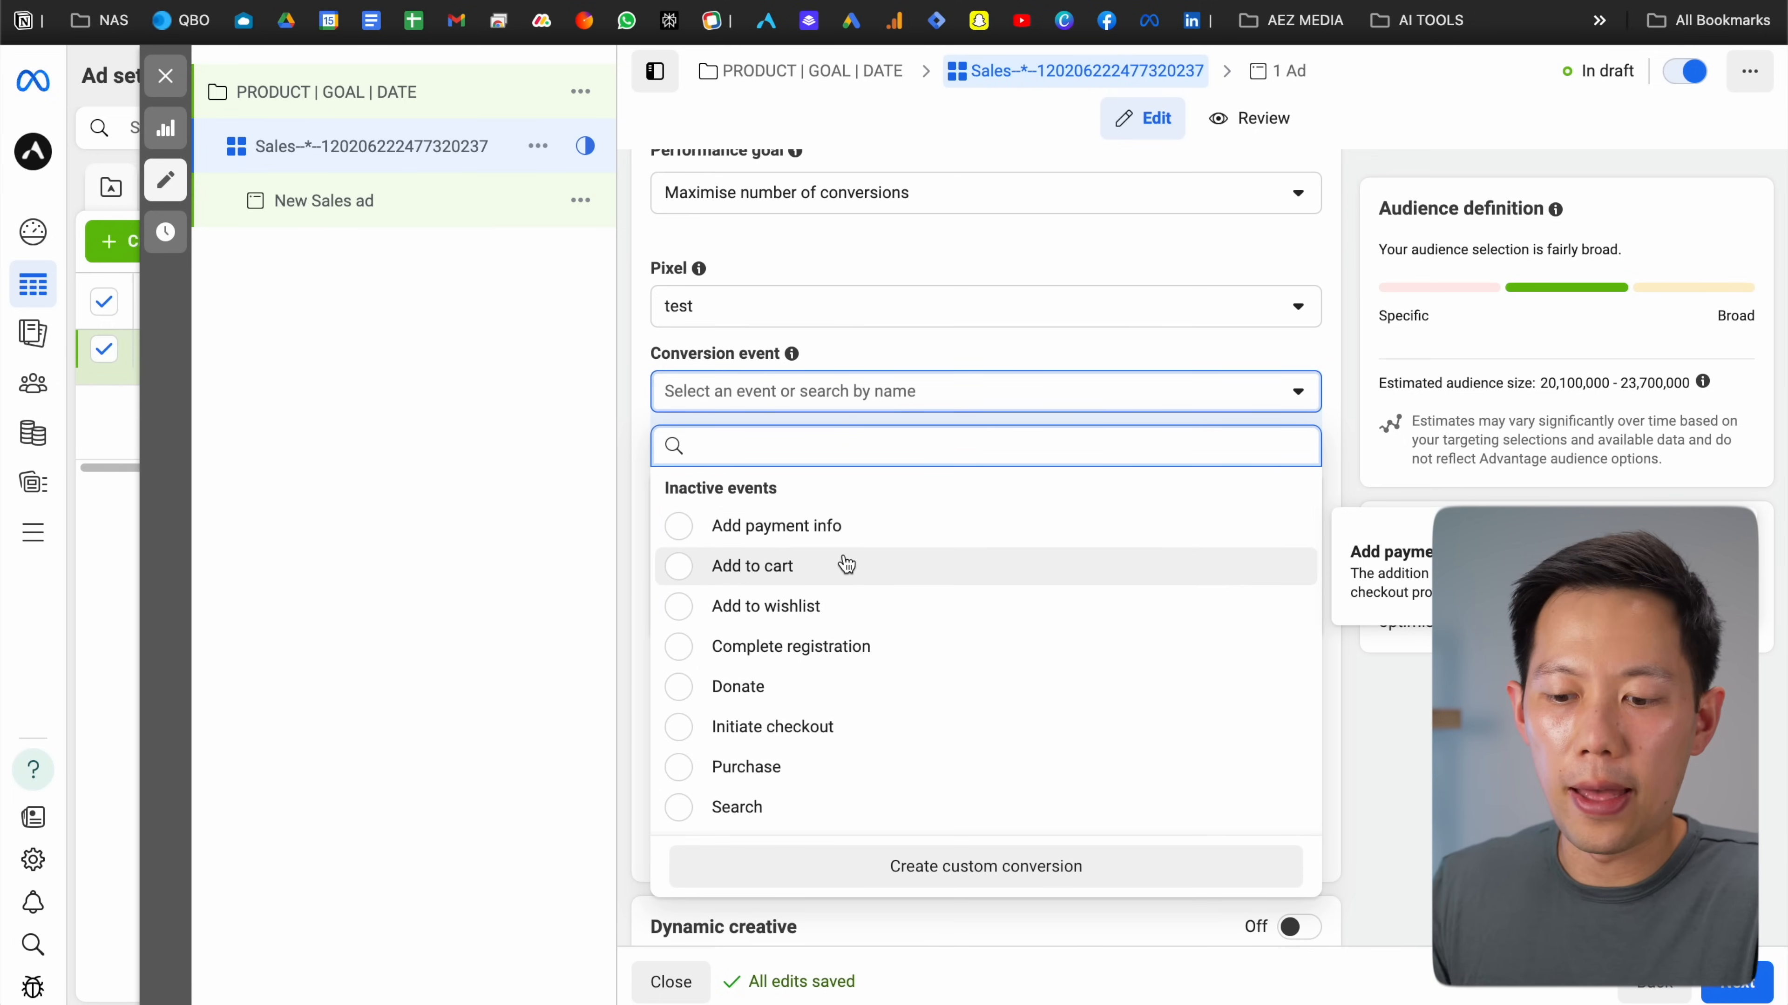
left_click(802, 575)
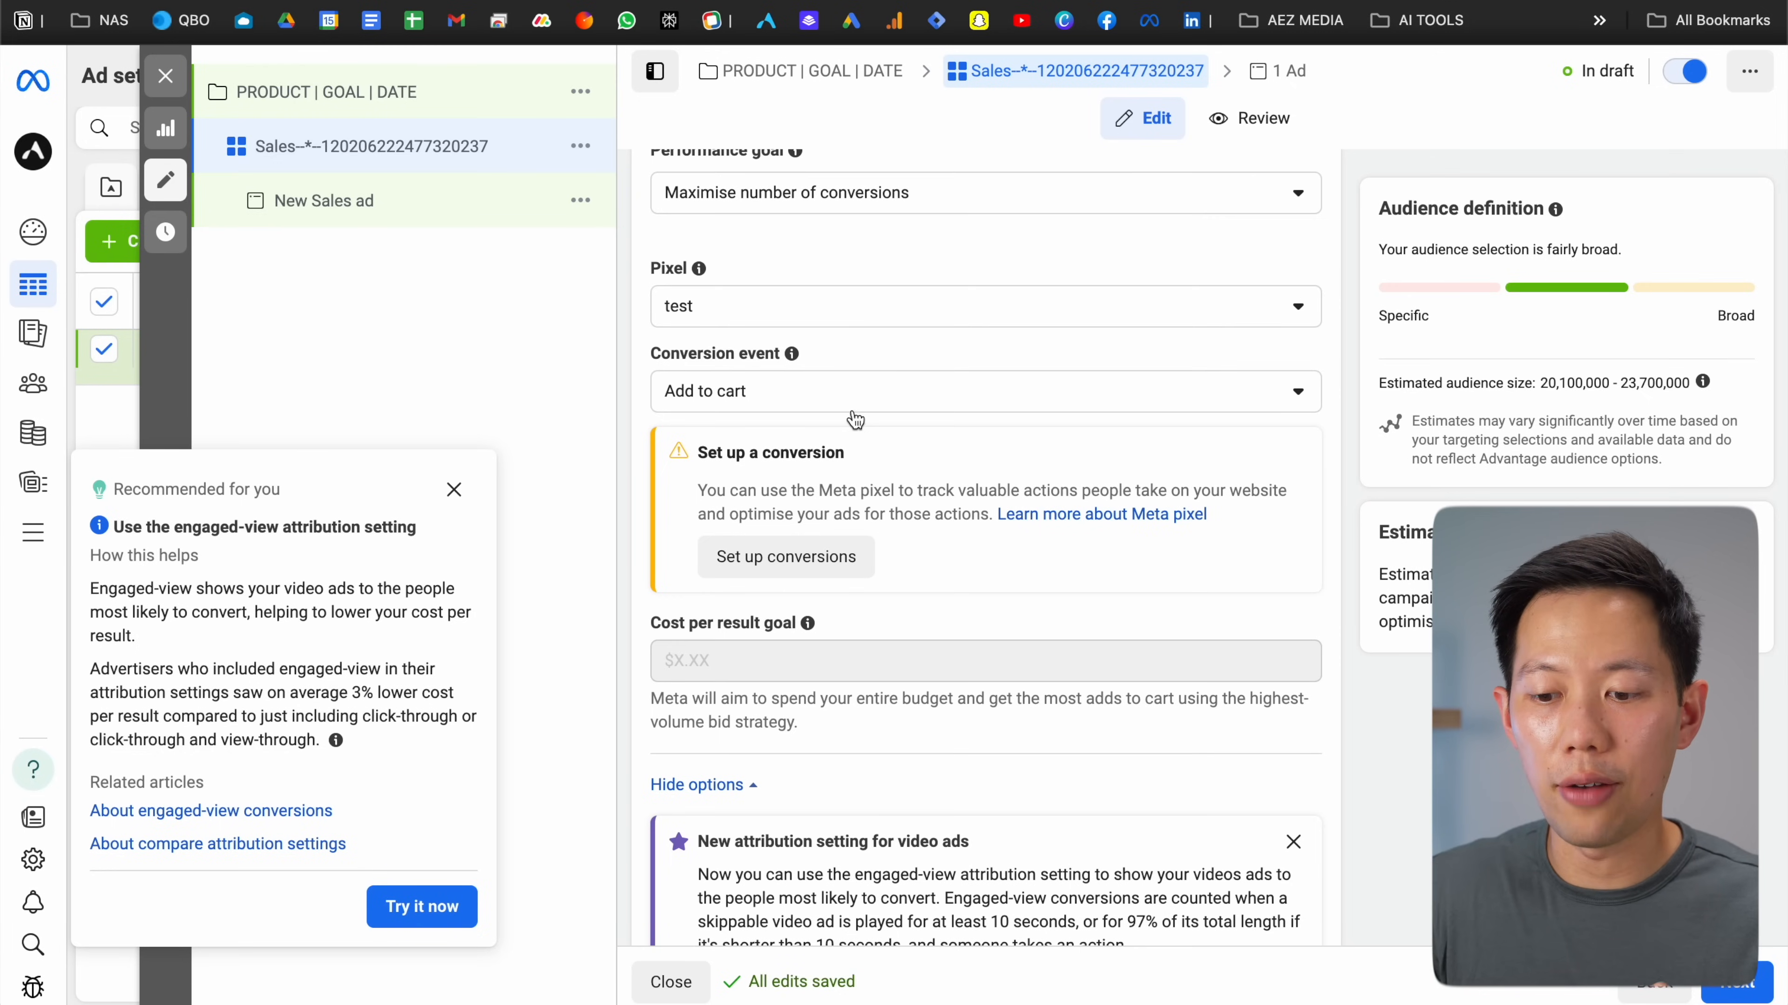
Review the other conversion events, keeping Add to cart selected
left_click(846, 407)
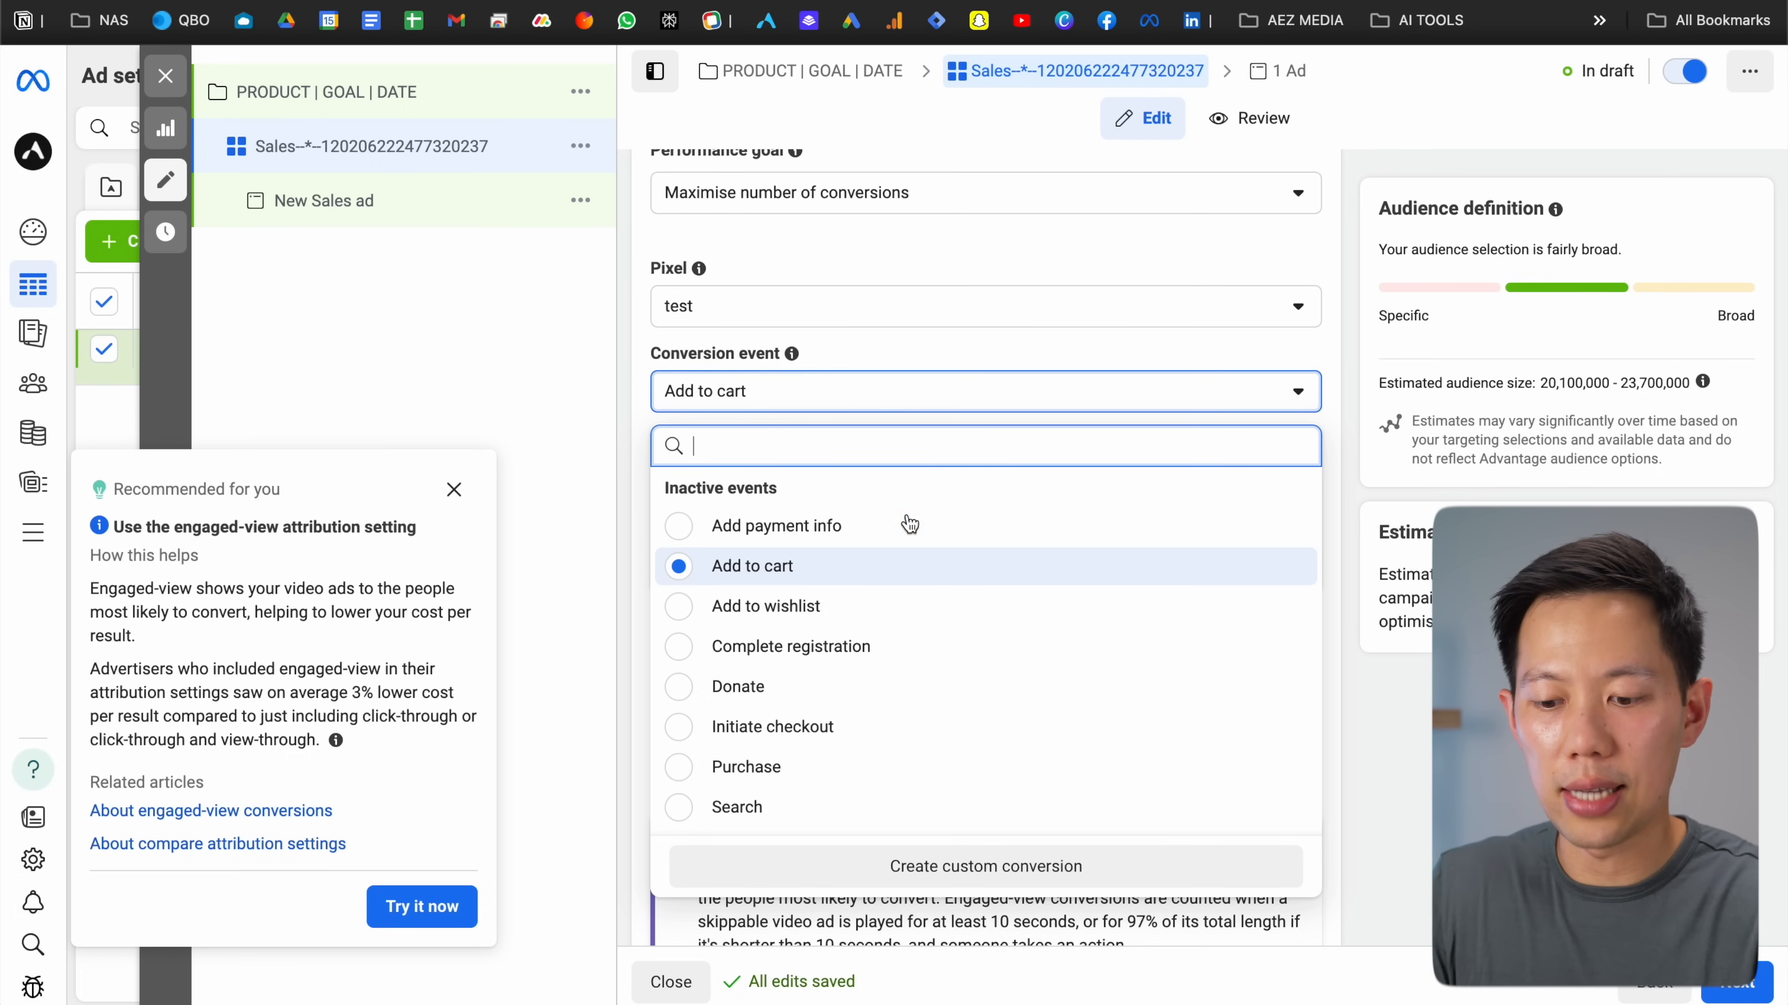
scroll(912, 536, "down", 4)
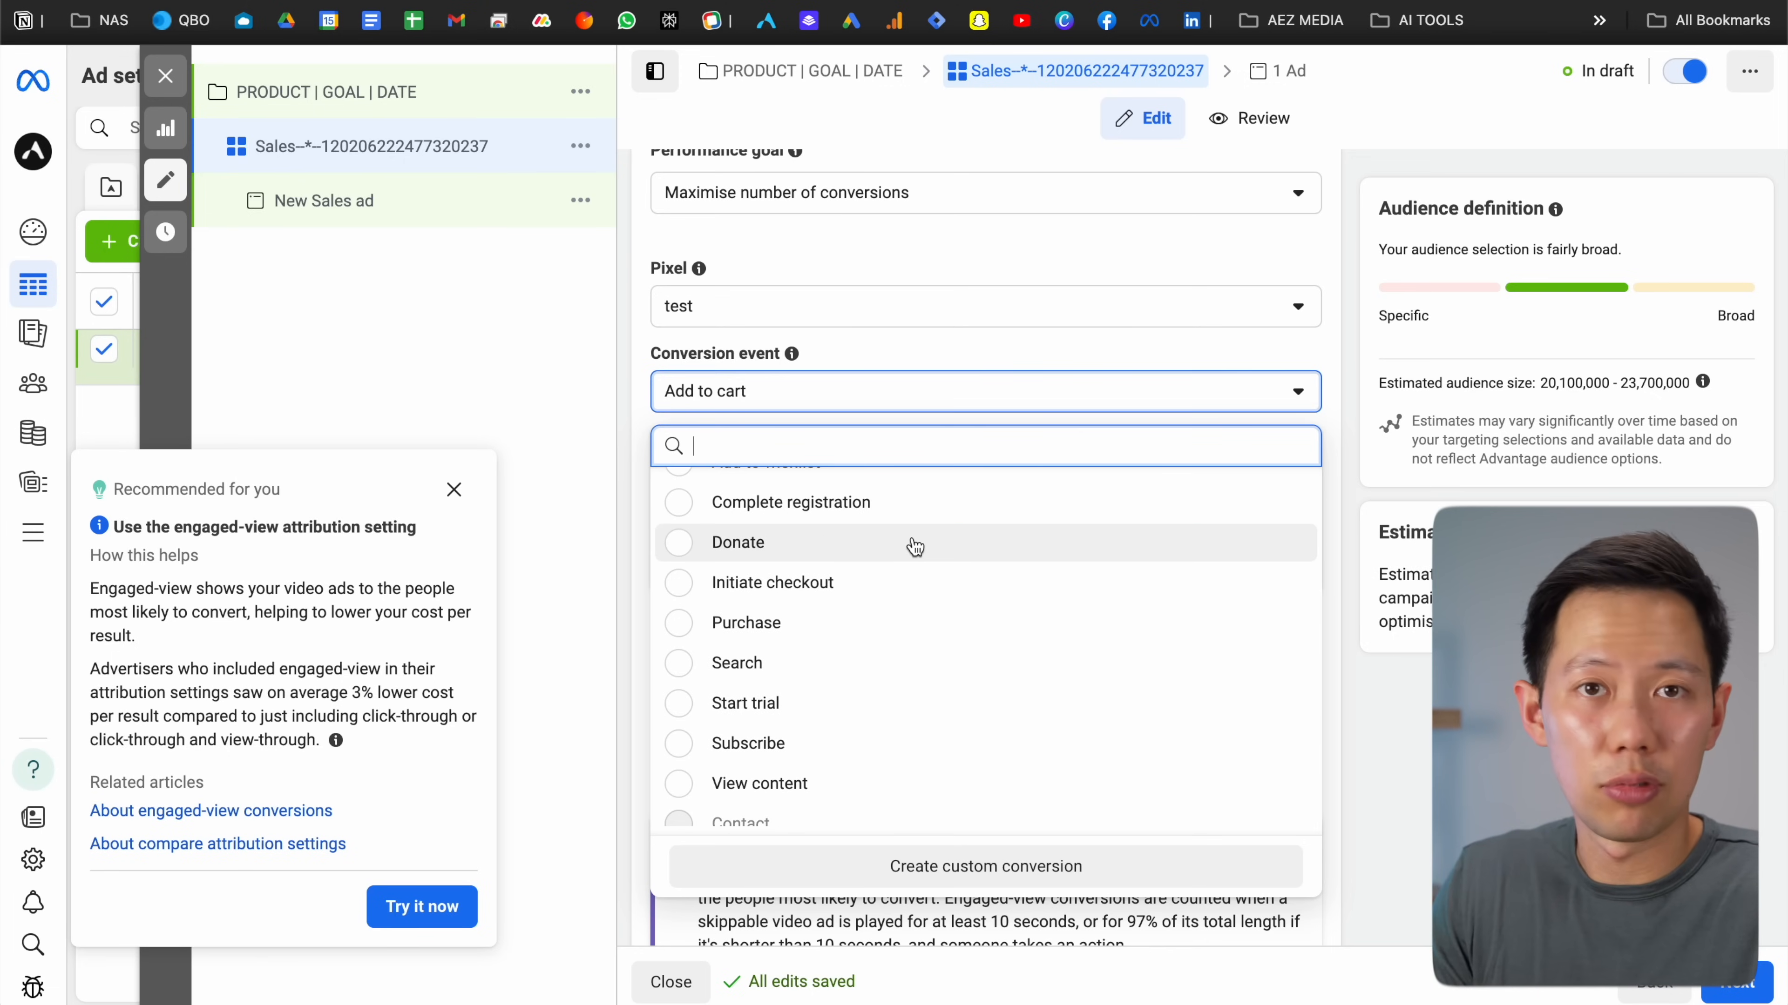
scroll(914, 547, "down", 3)
scroll(914, 547, "down", 2)
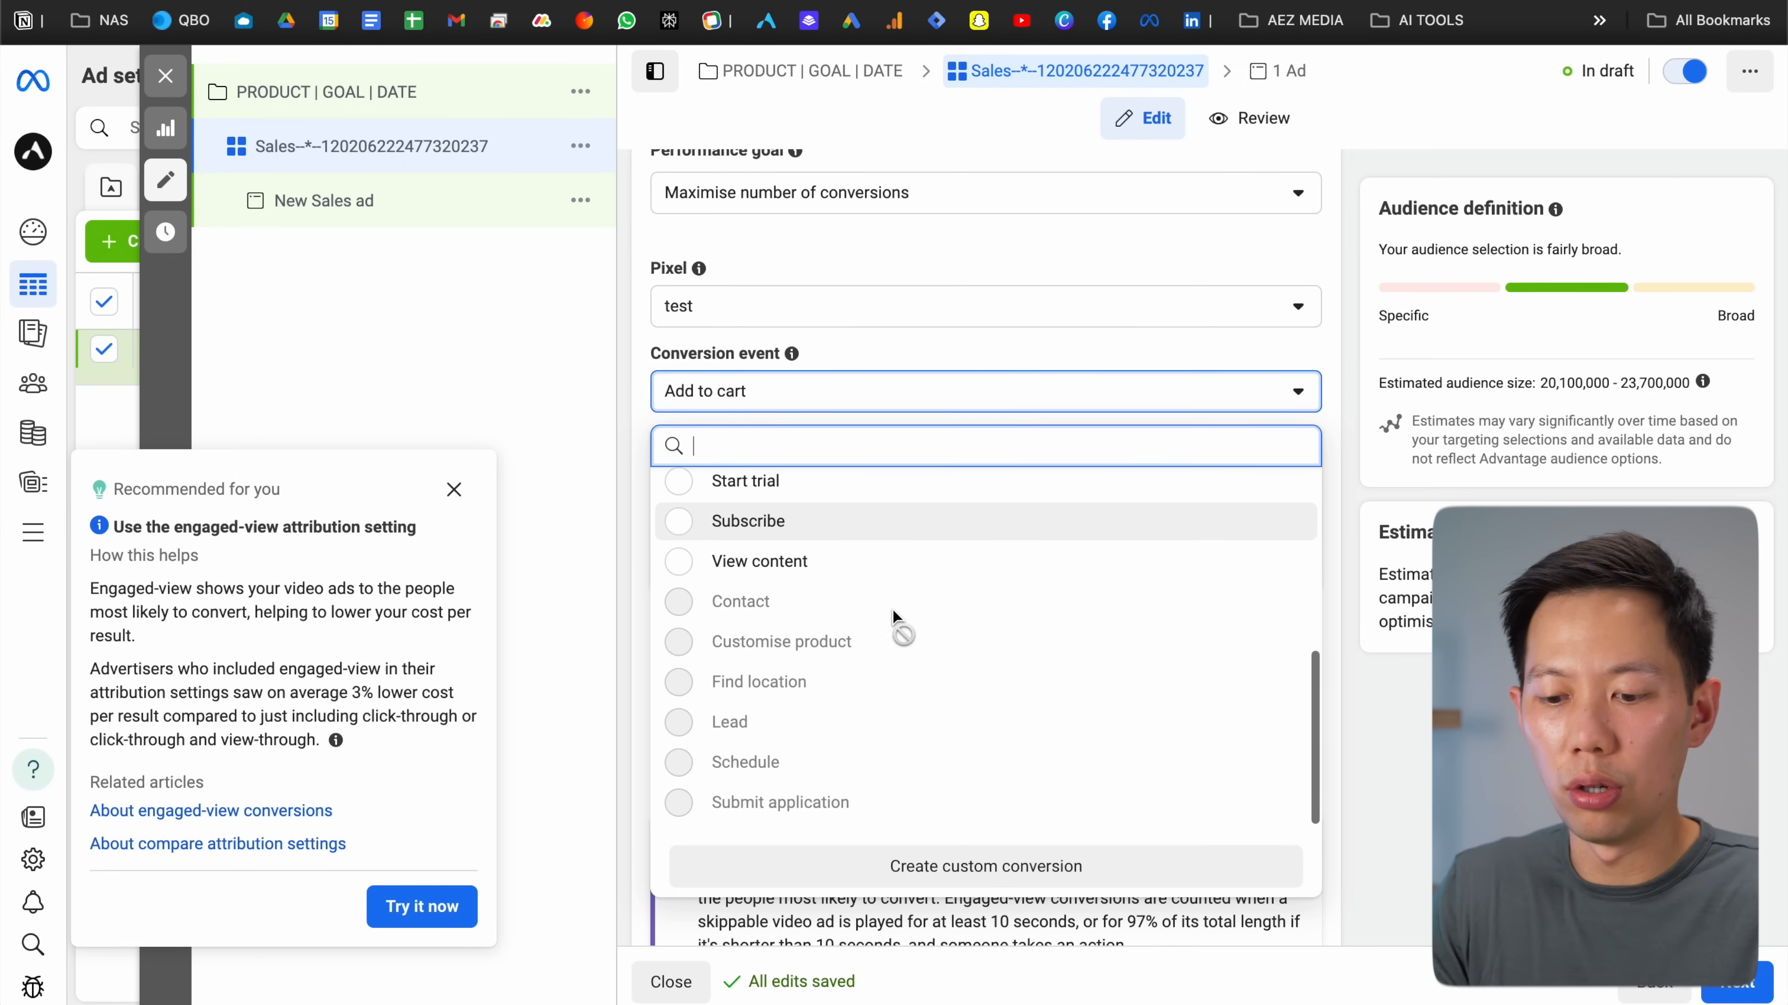
mouse_move(758, 723)
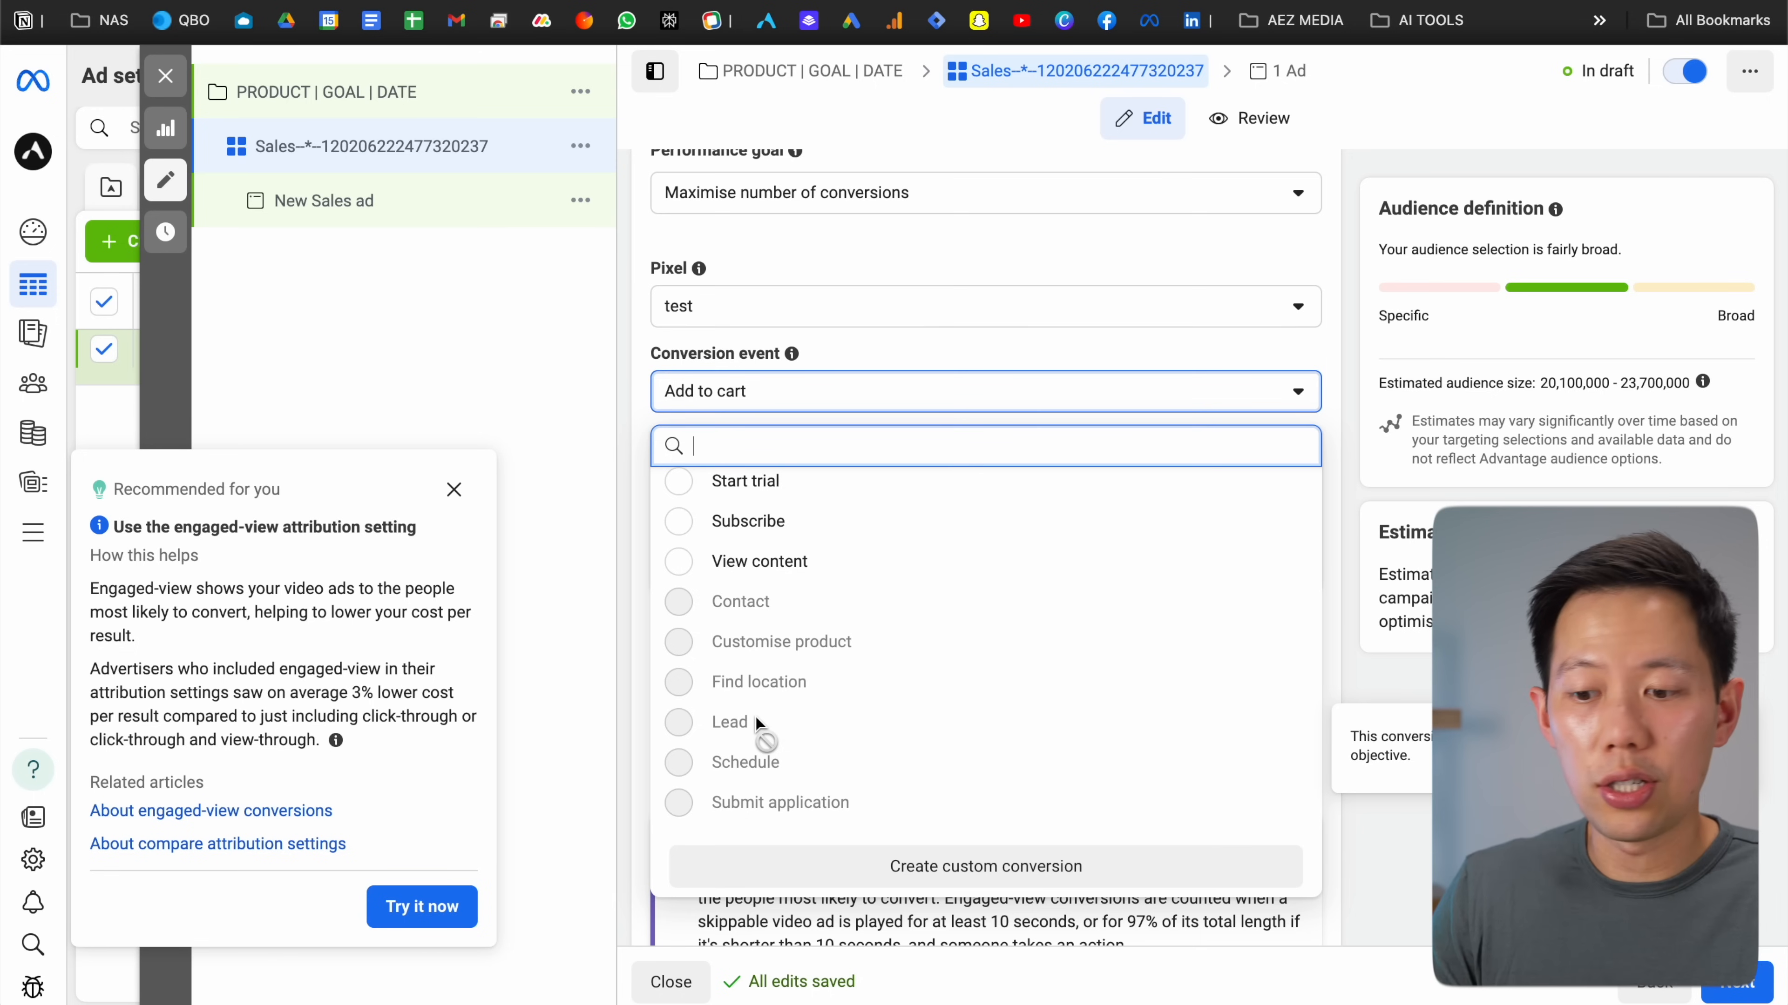
left_click(855, 357)
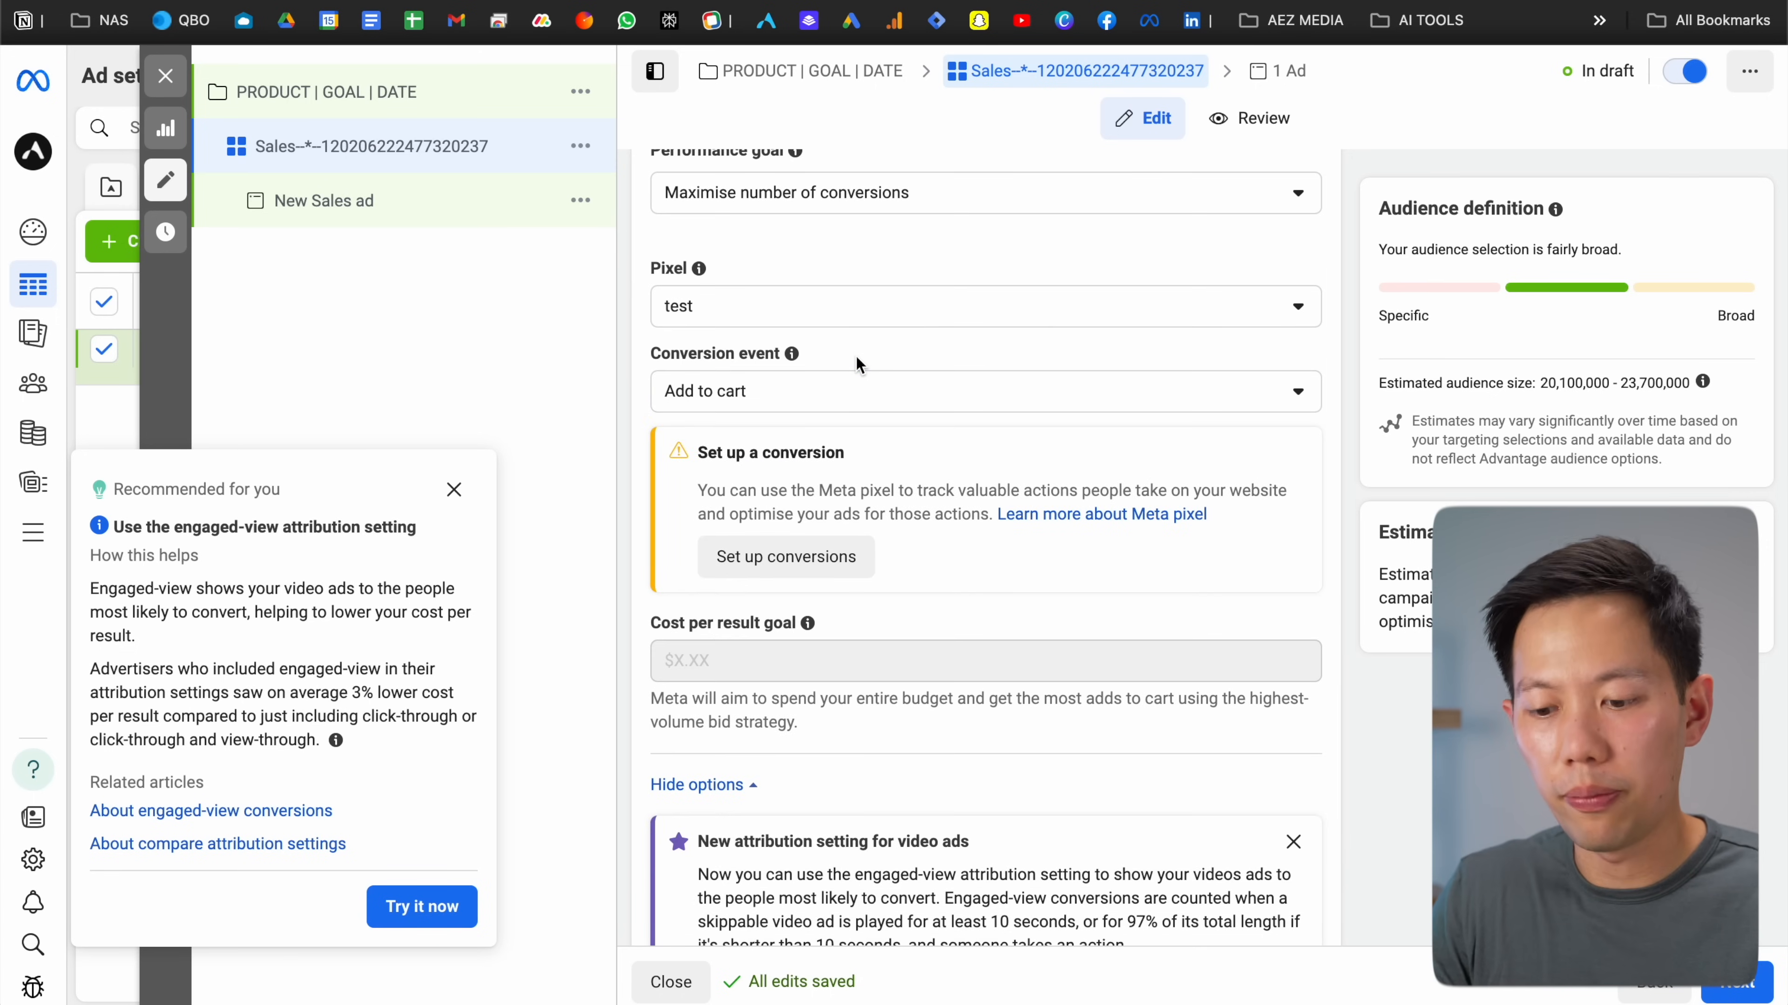
scroll(855, 357, "down", 8)
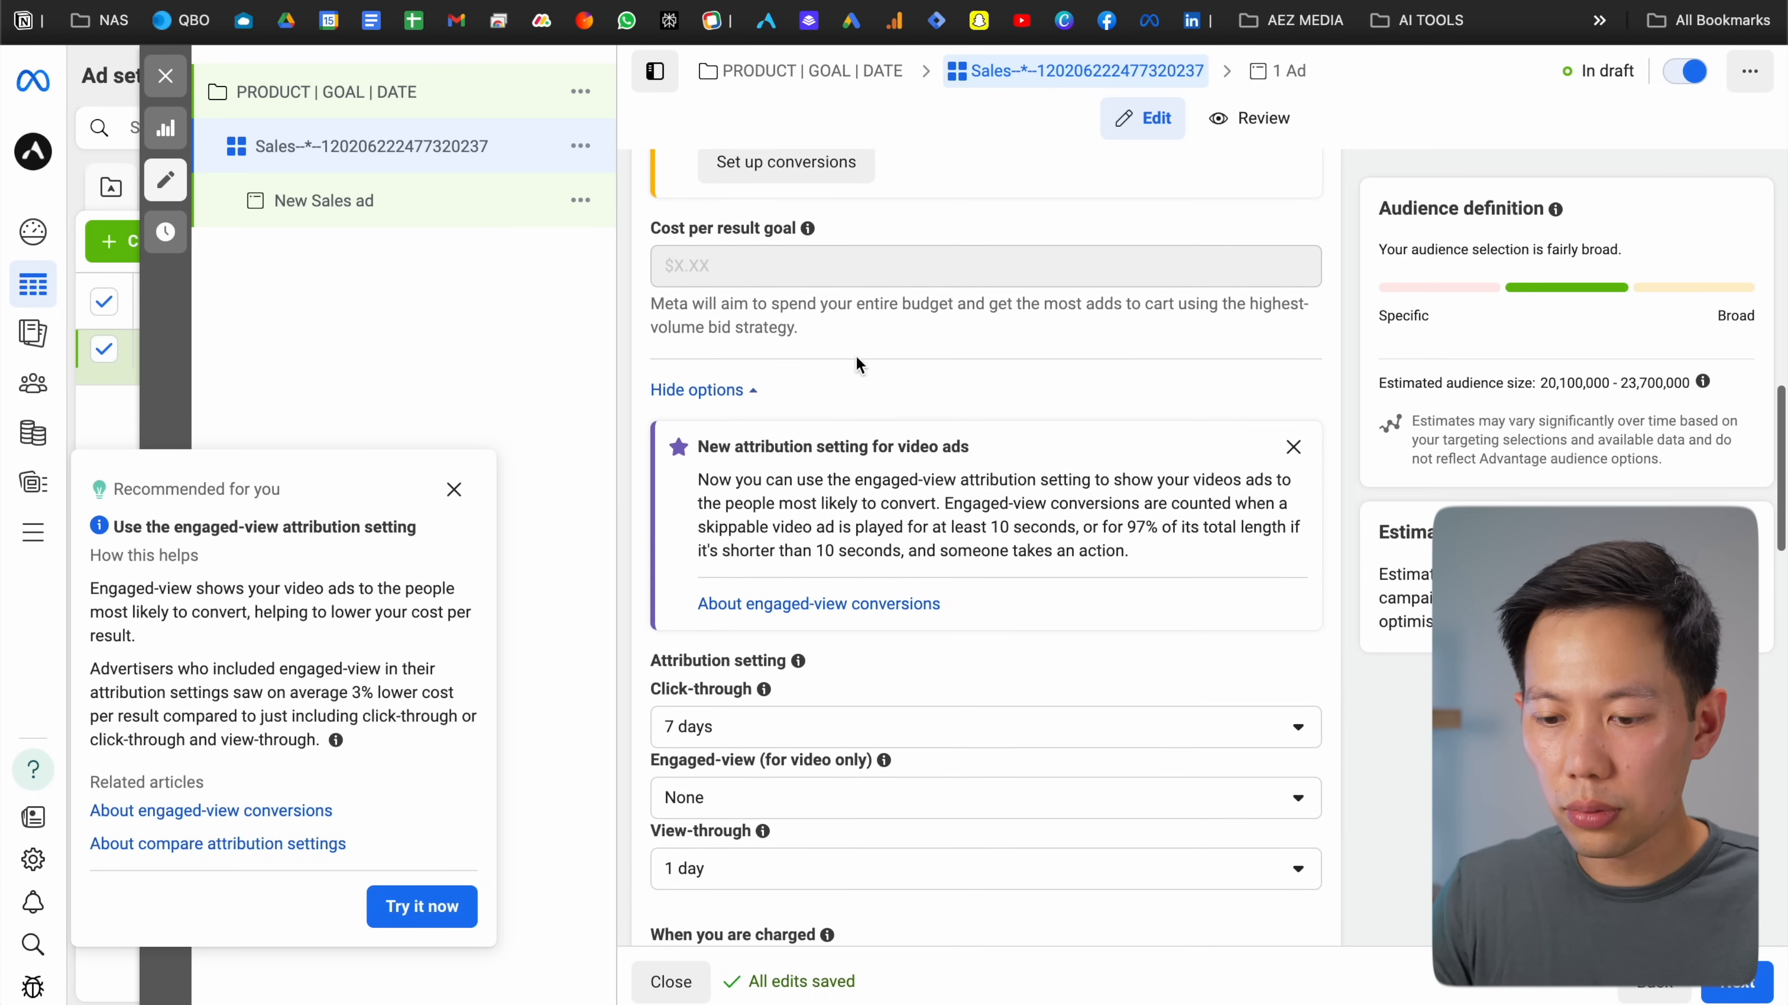
Switch Dynamic creative on for the ad set and confirm it
scroll(856, 359, "down", 1)
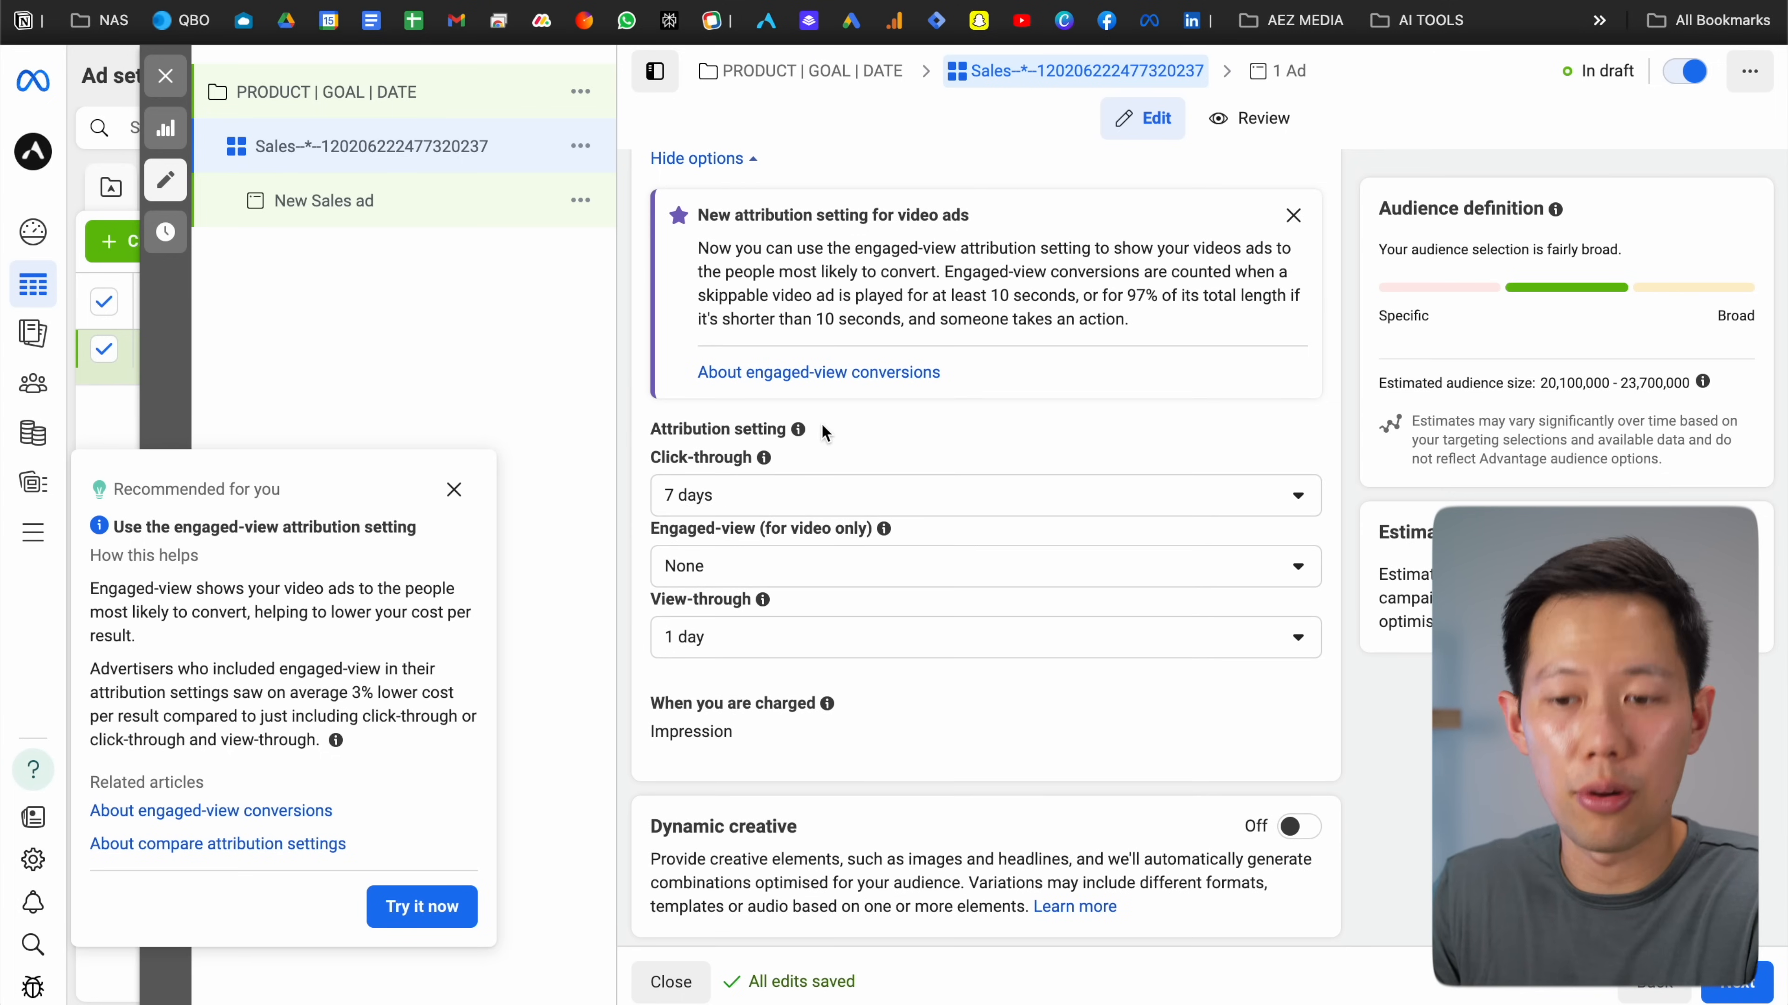
scroll(855, 434, "down", 5)
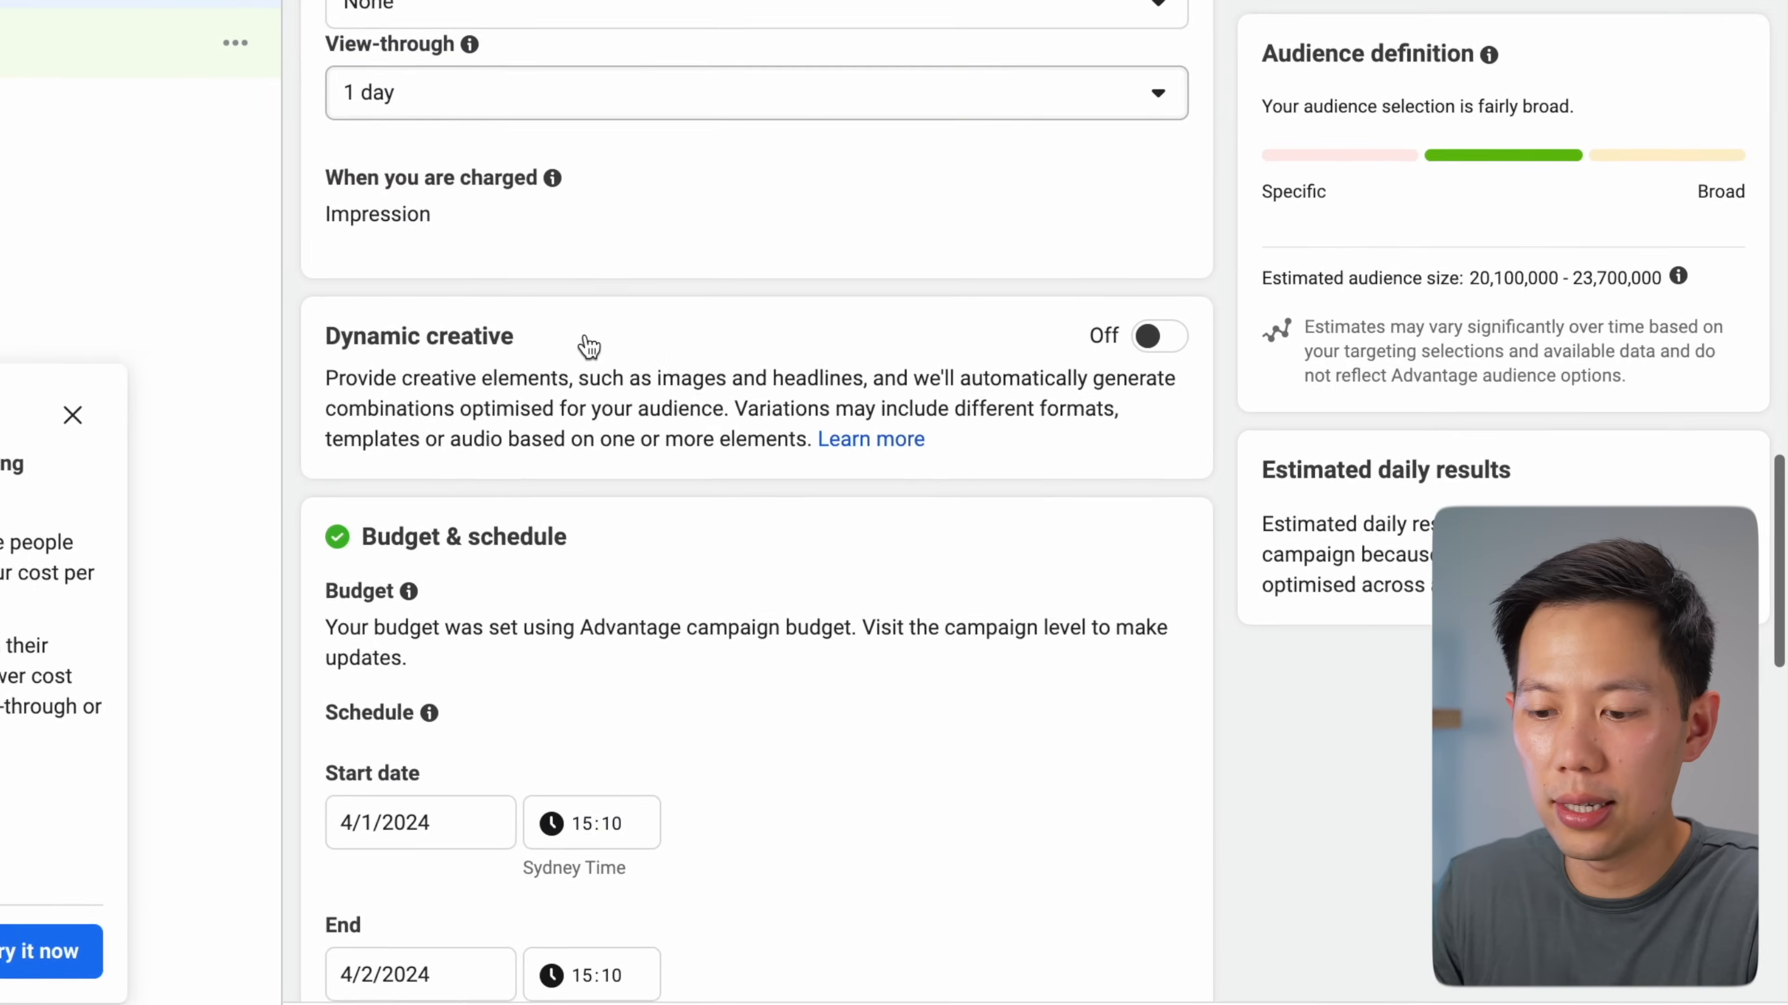
scroll(1202, 187, "down", 1)
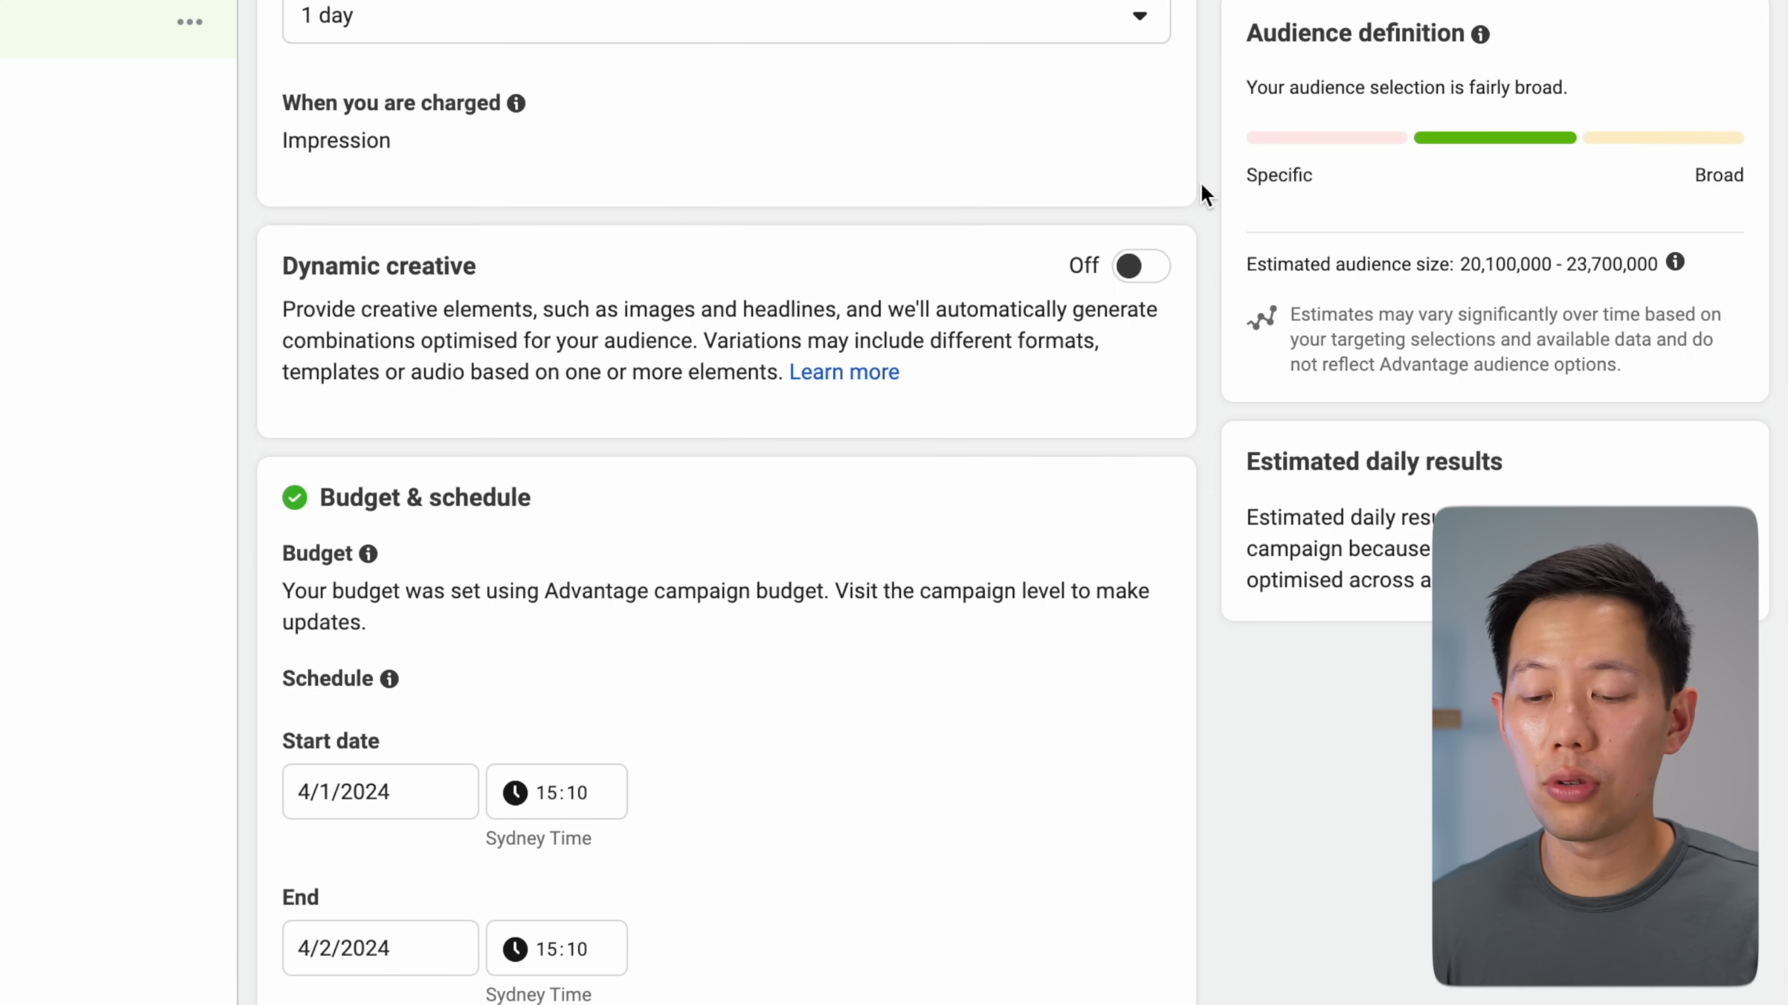
left_click(1135, 274)
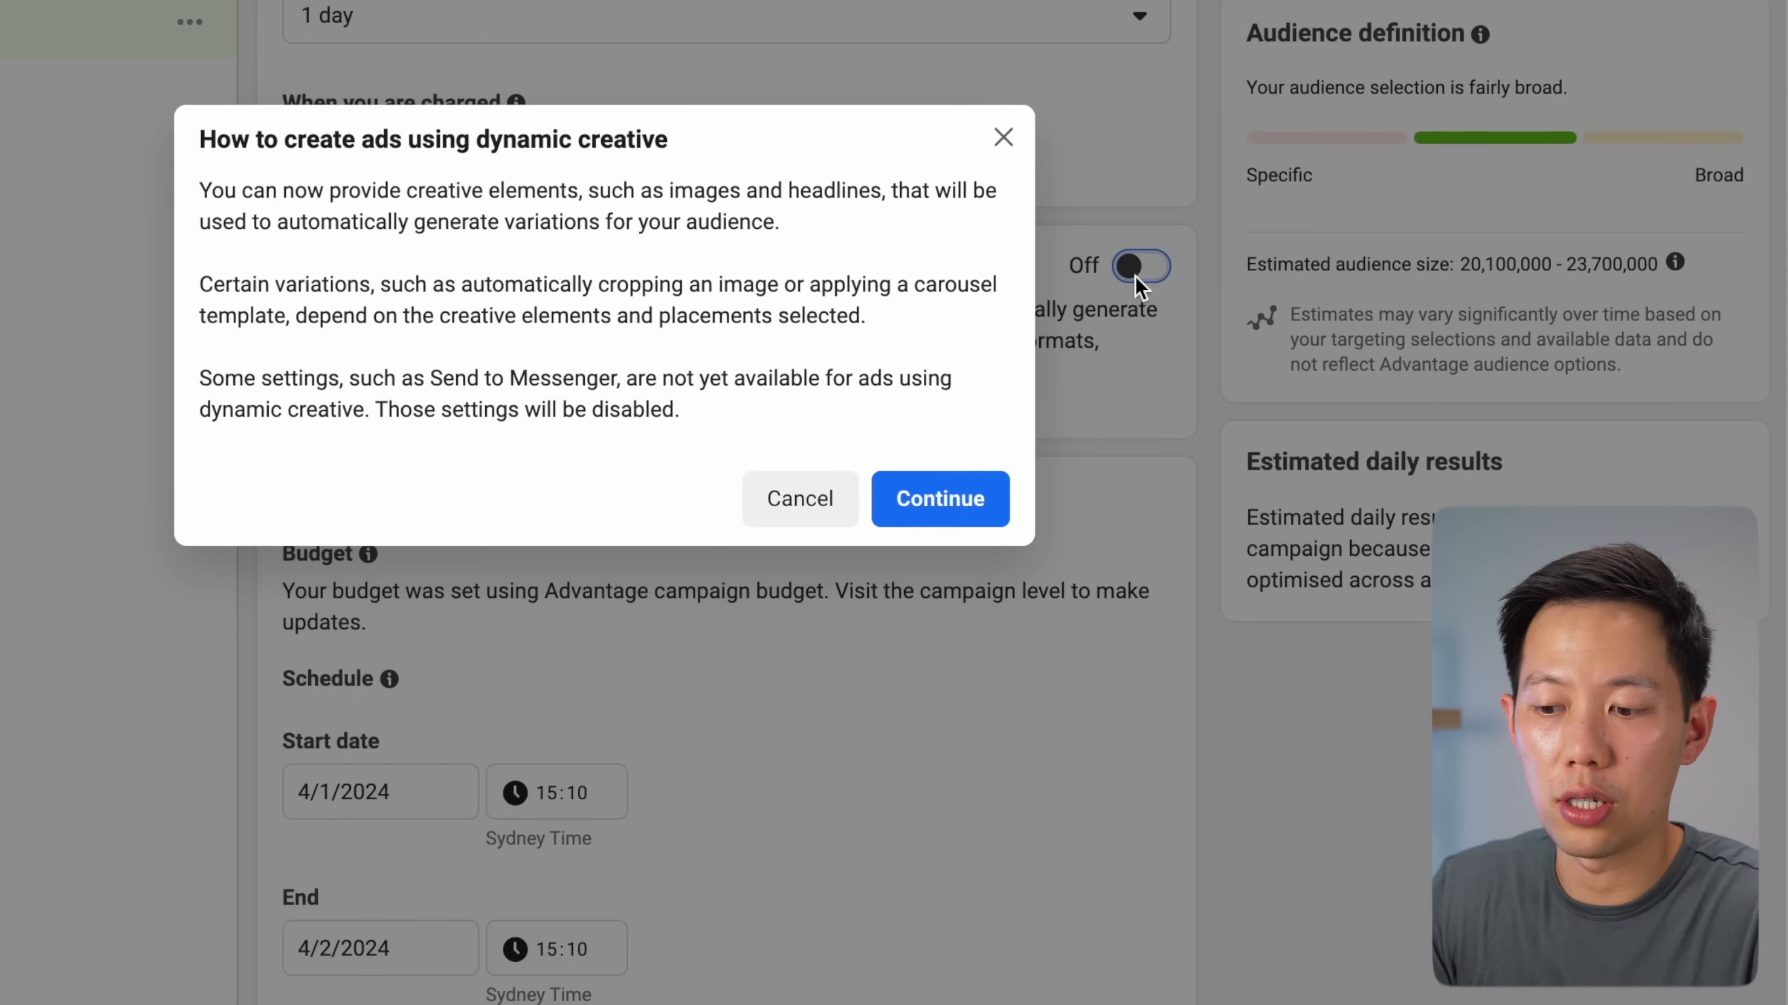
left_click(963, 488)
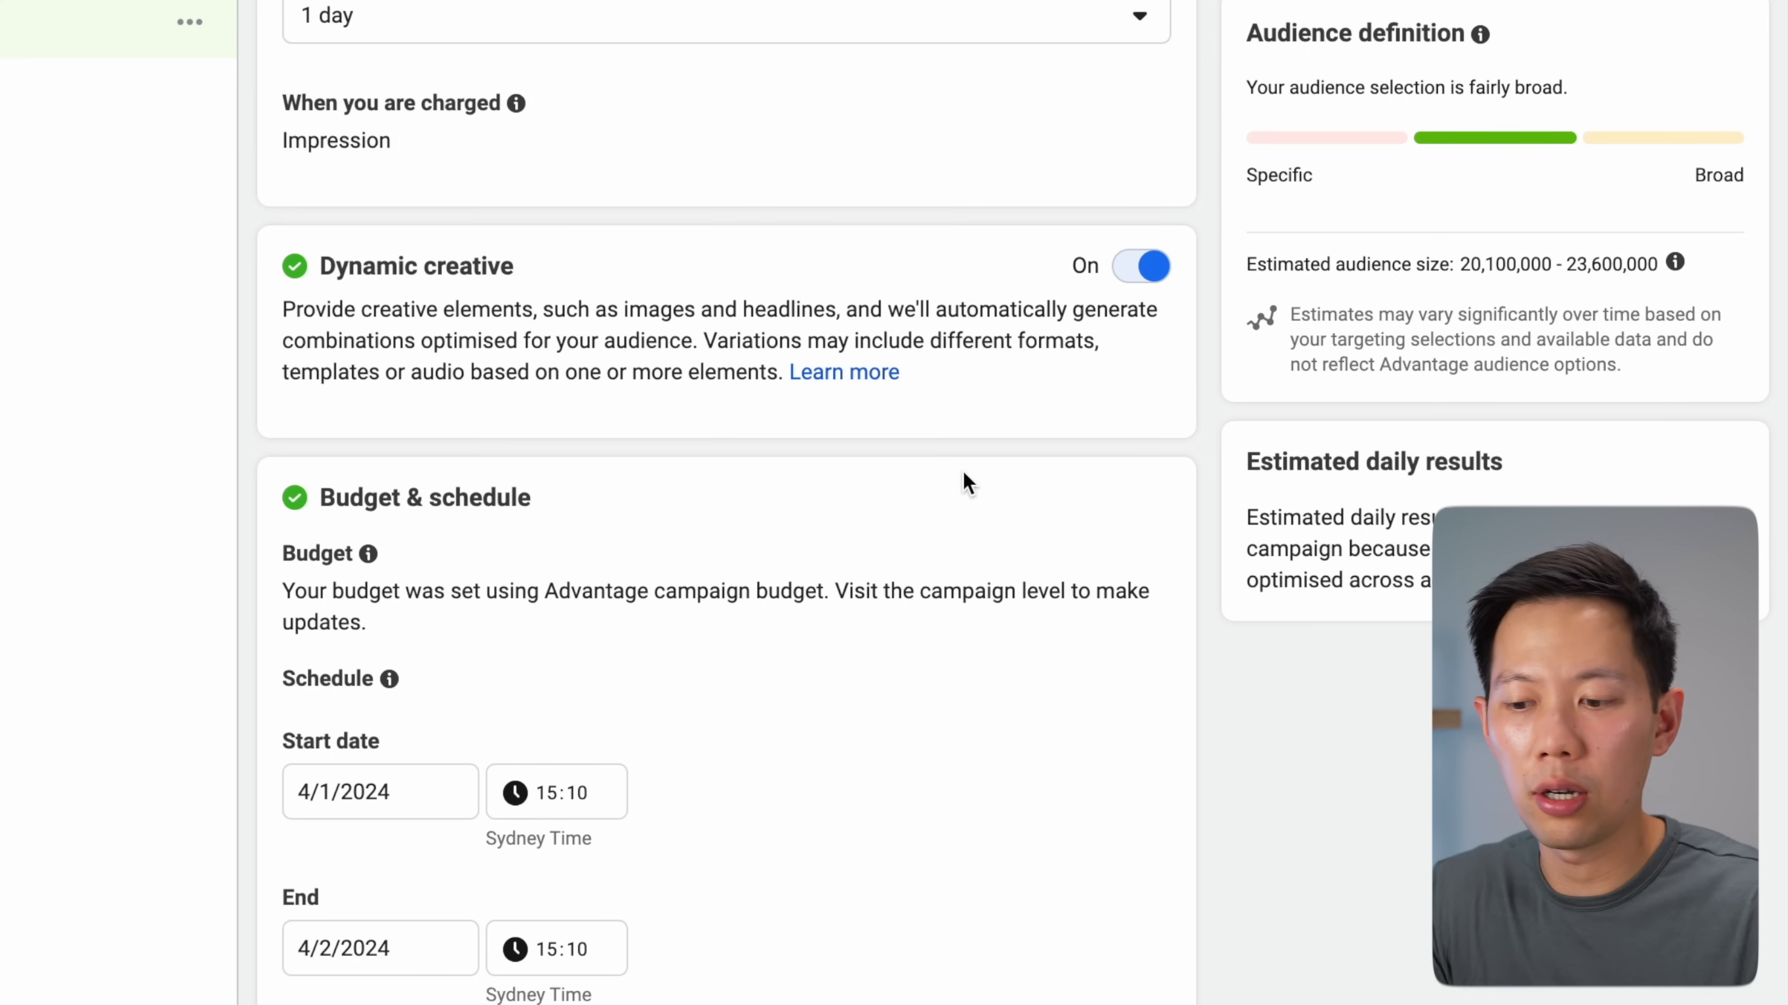
scroll(1031, 331, "down", 10)
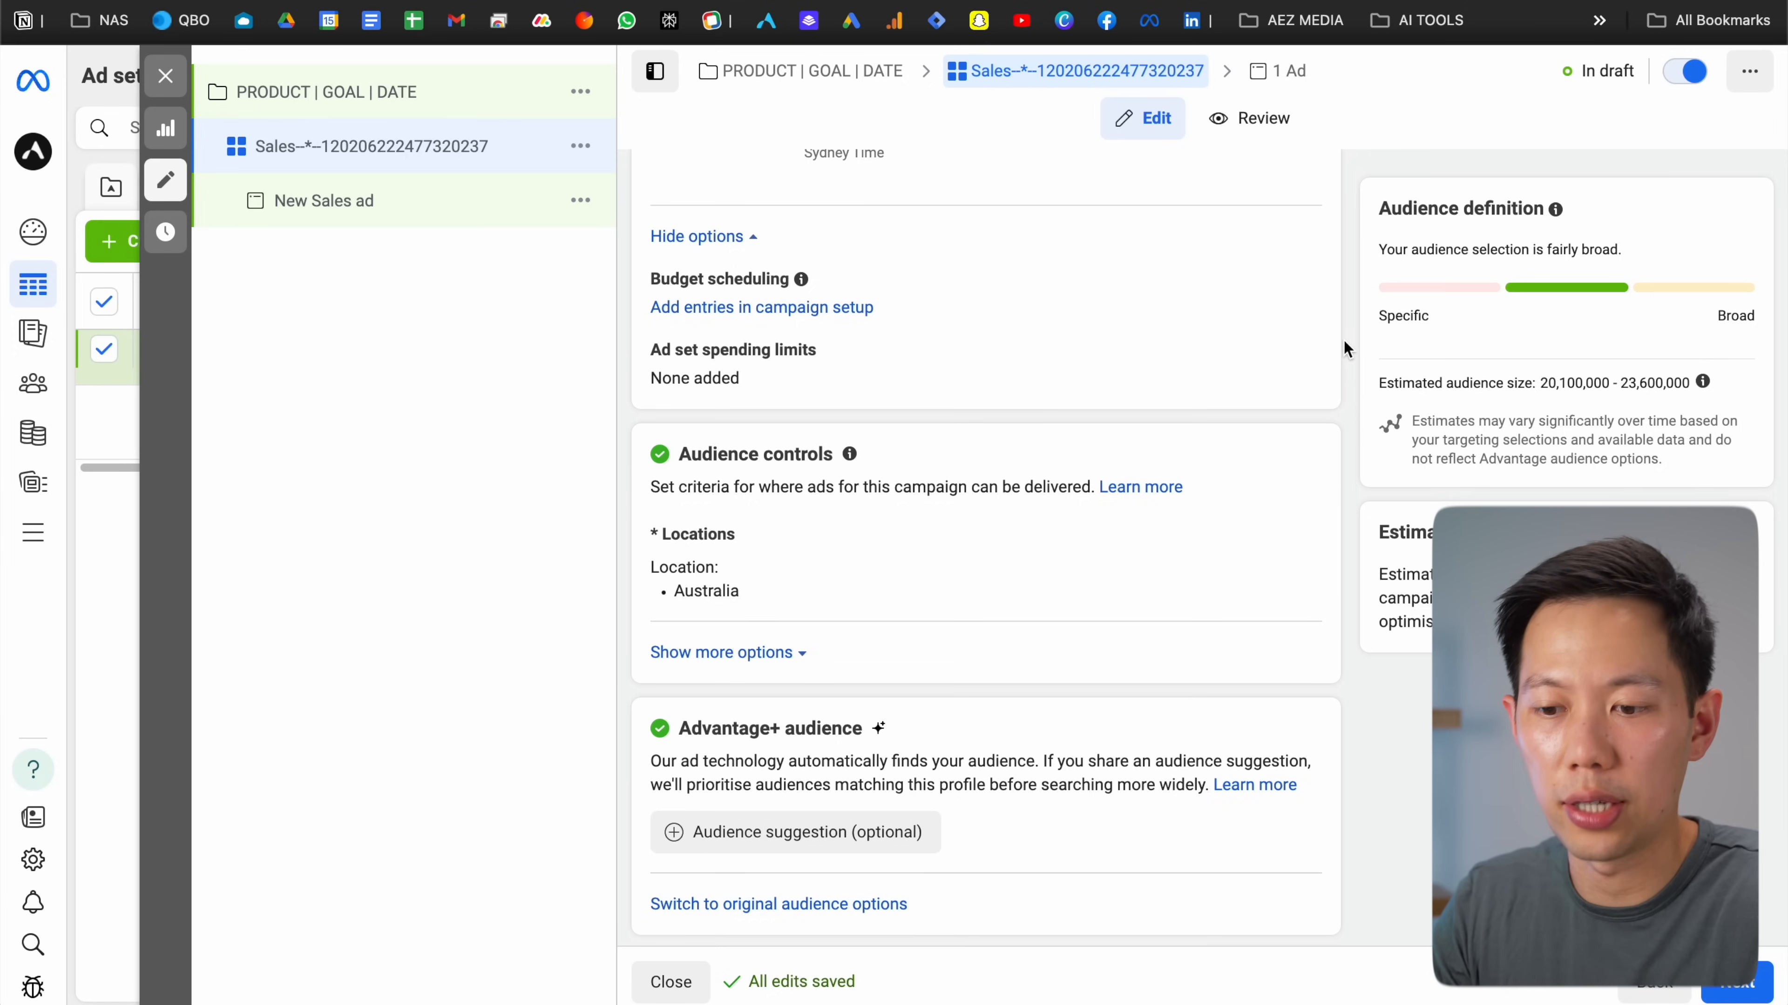
Replace Australia with United States as the target location
scroll(1343, 338, "down", 3)
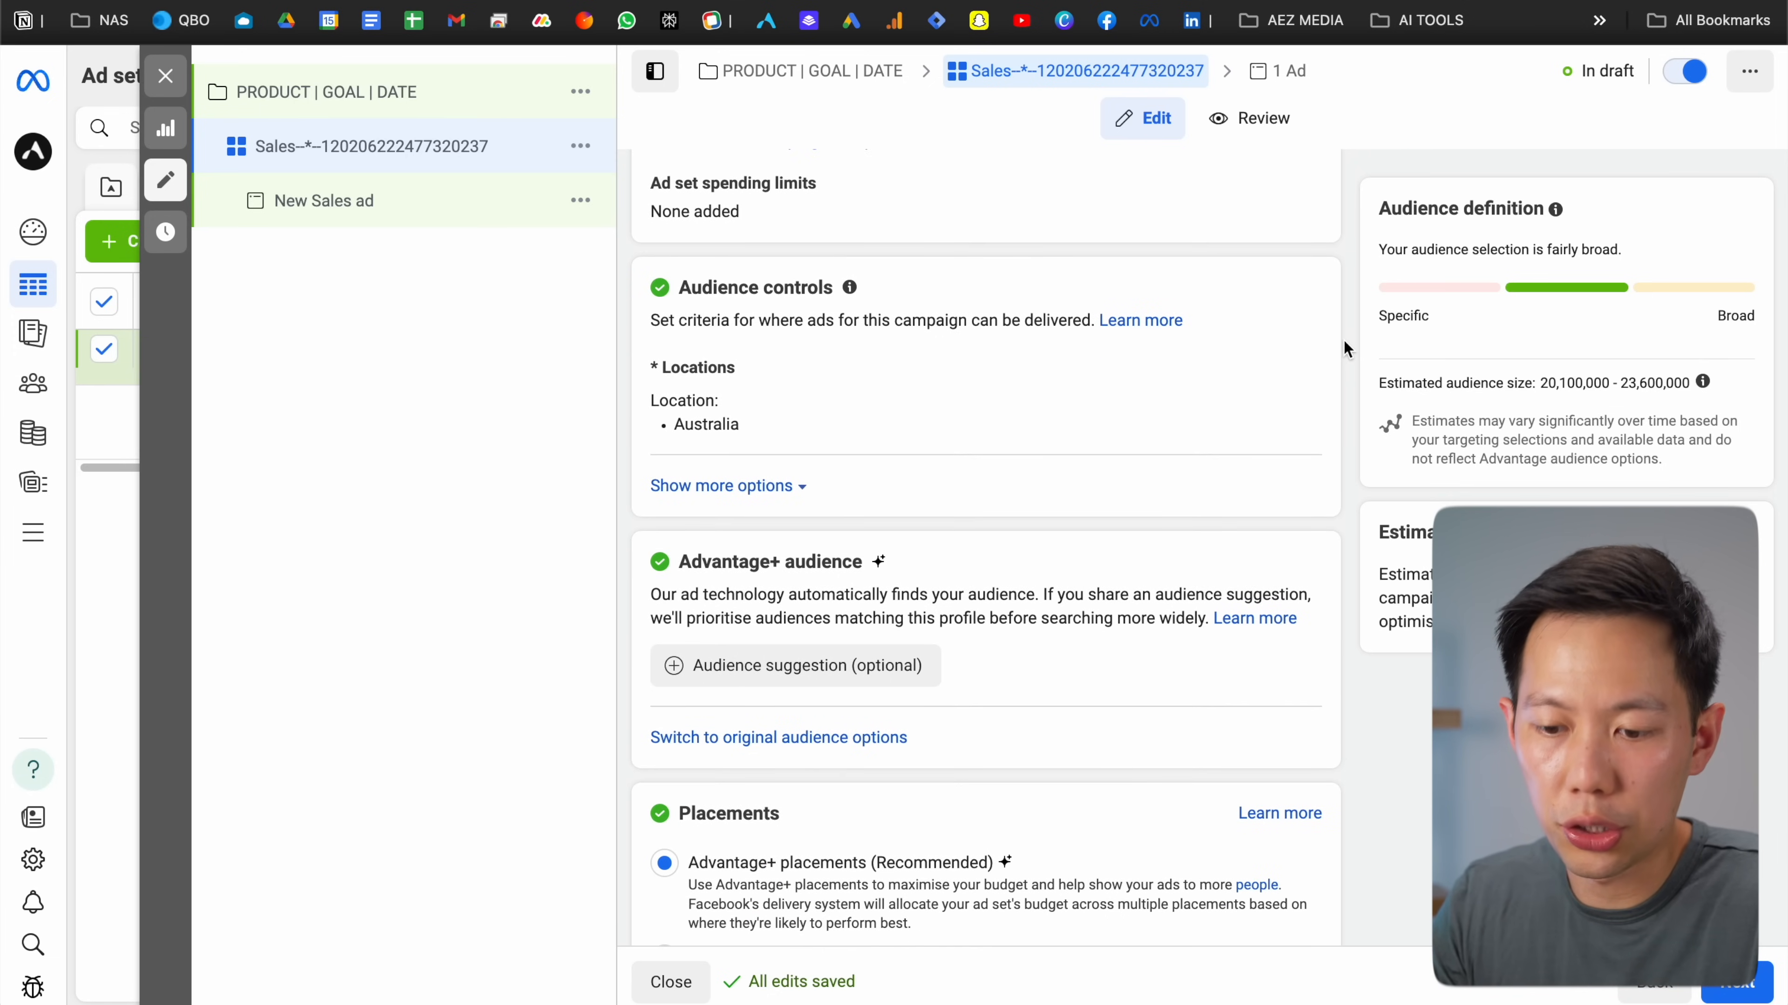
scroll(1344, 338, "down", 1)
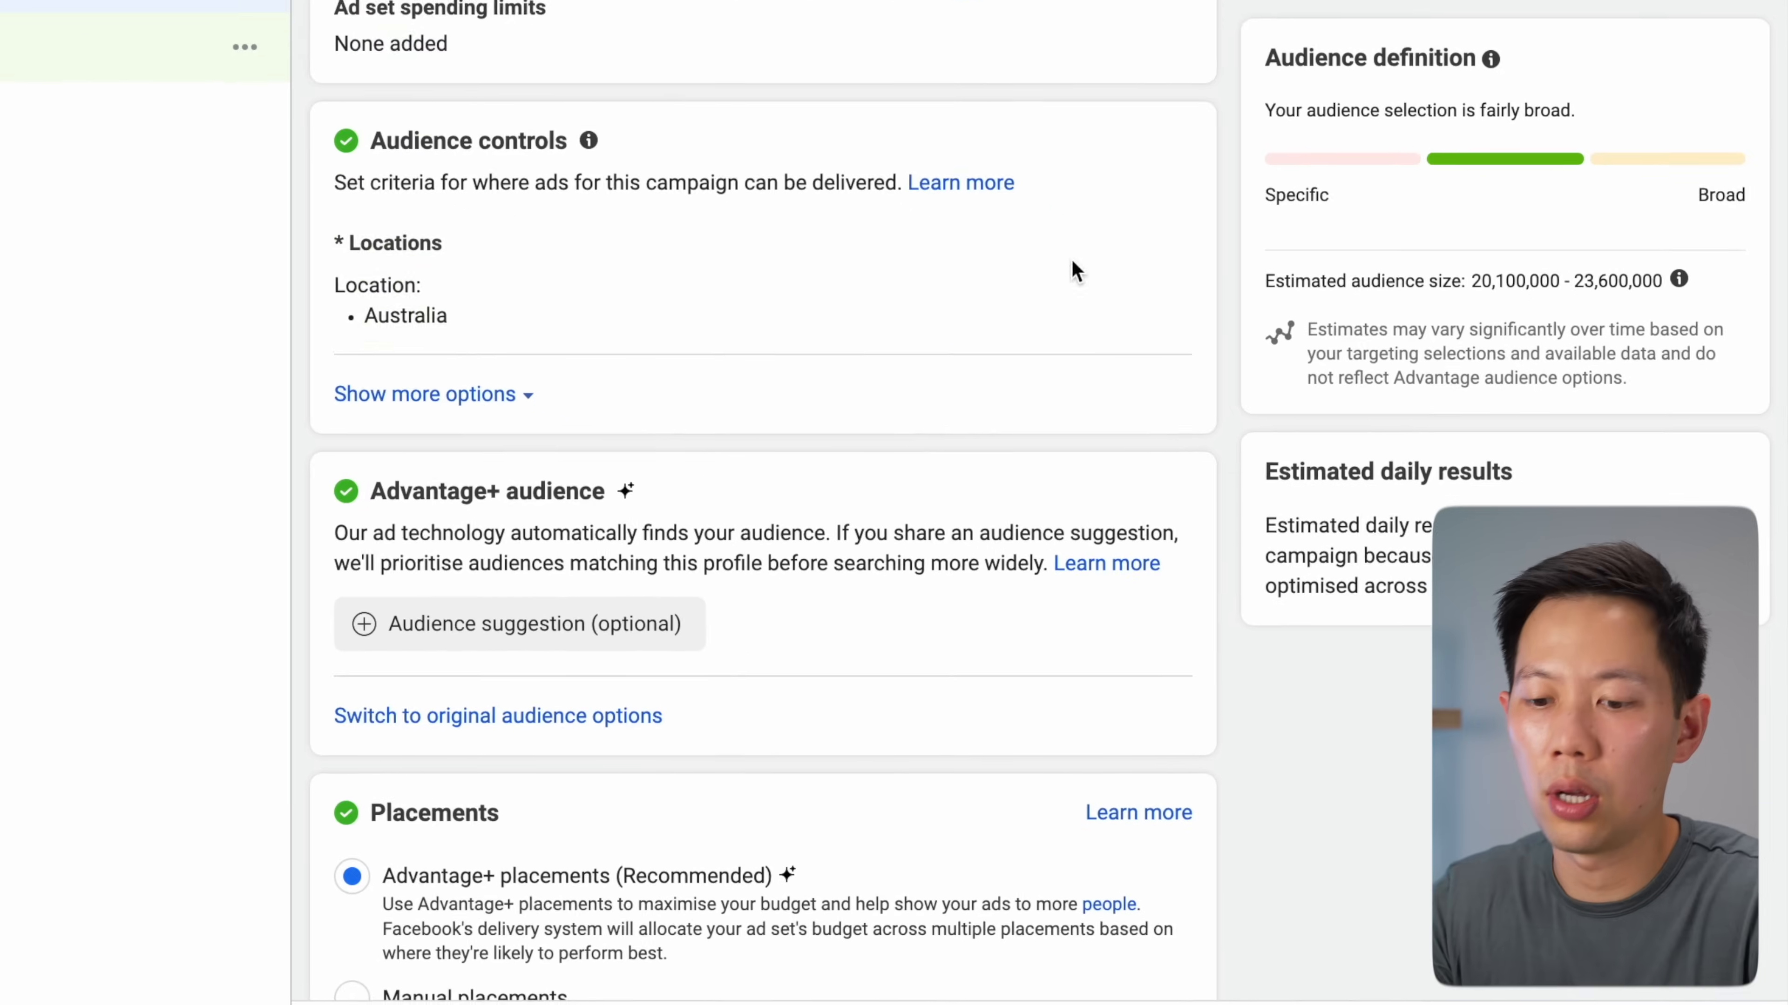
mouse_move(1266, 375)
left_click(1110, 255)
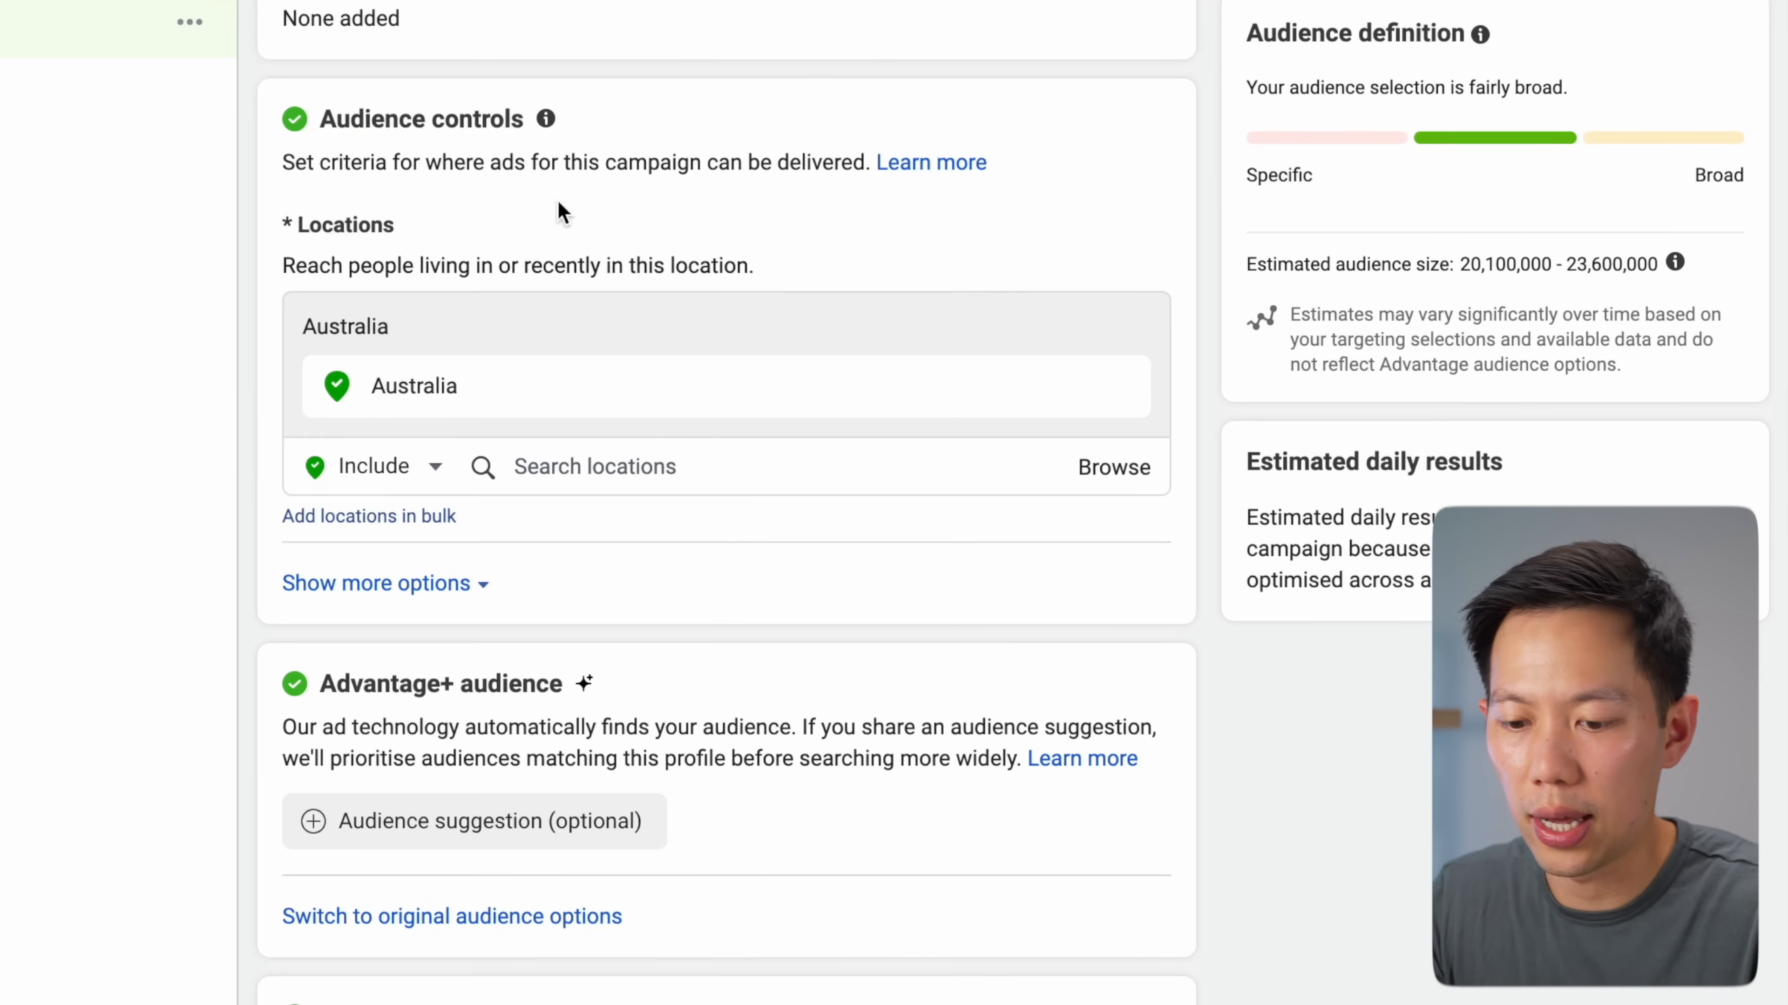
left_click(1119, 387)
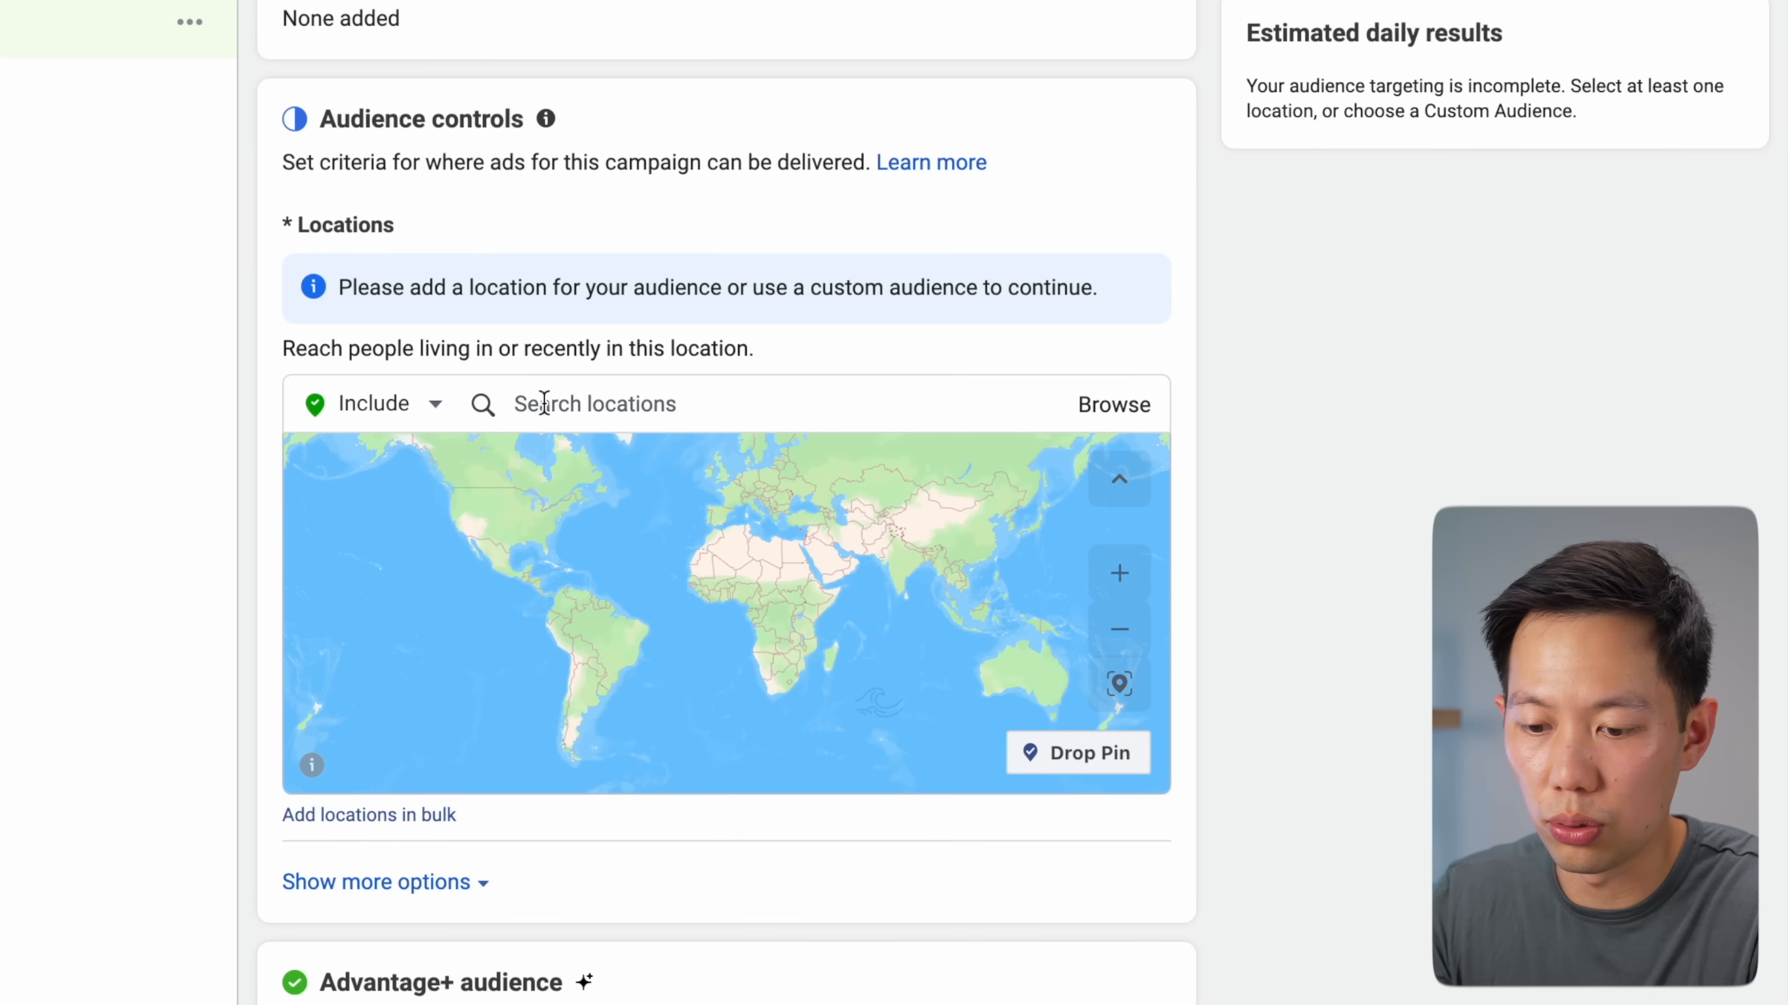
left_click(497, 407)
type("united sta")
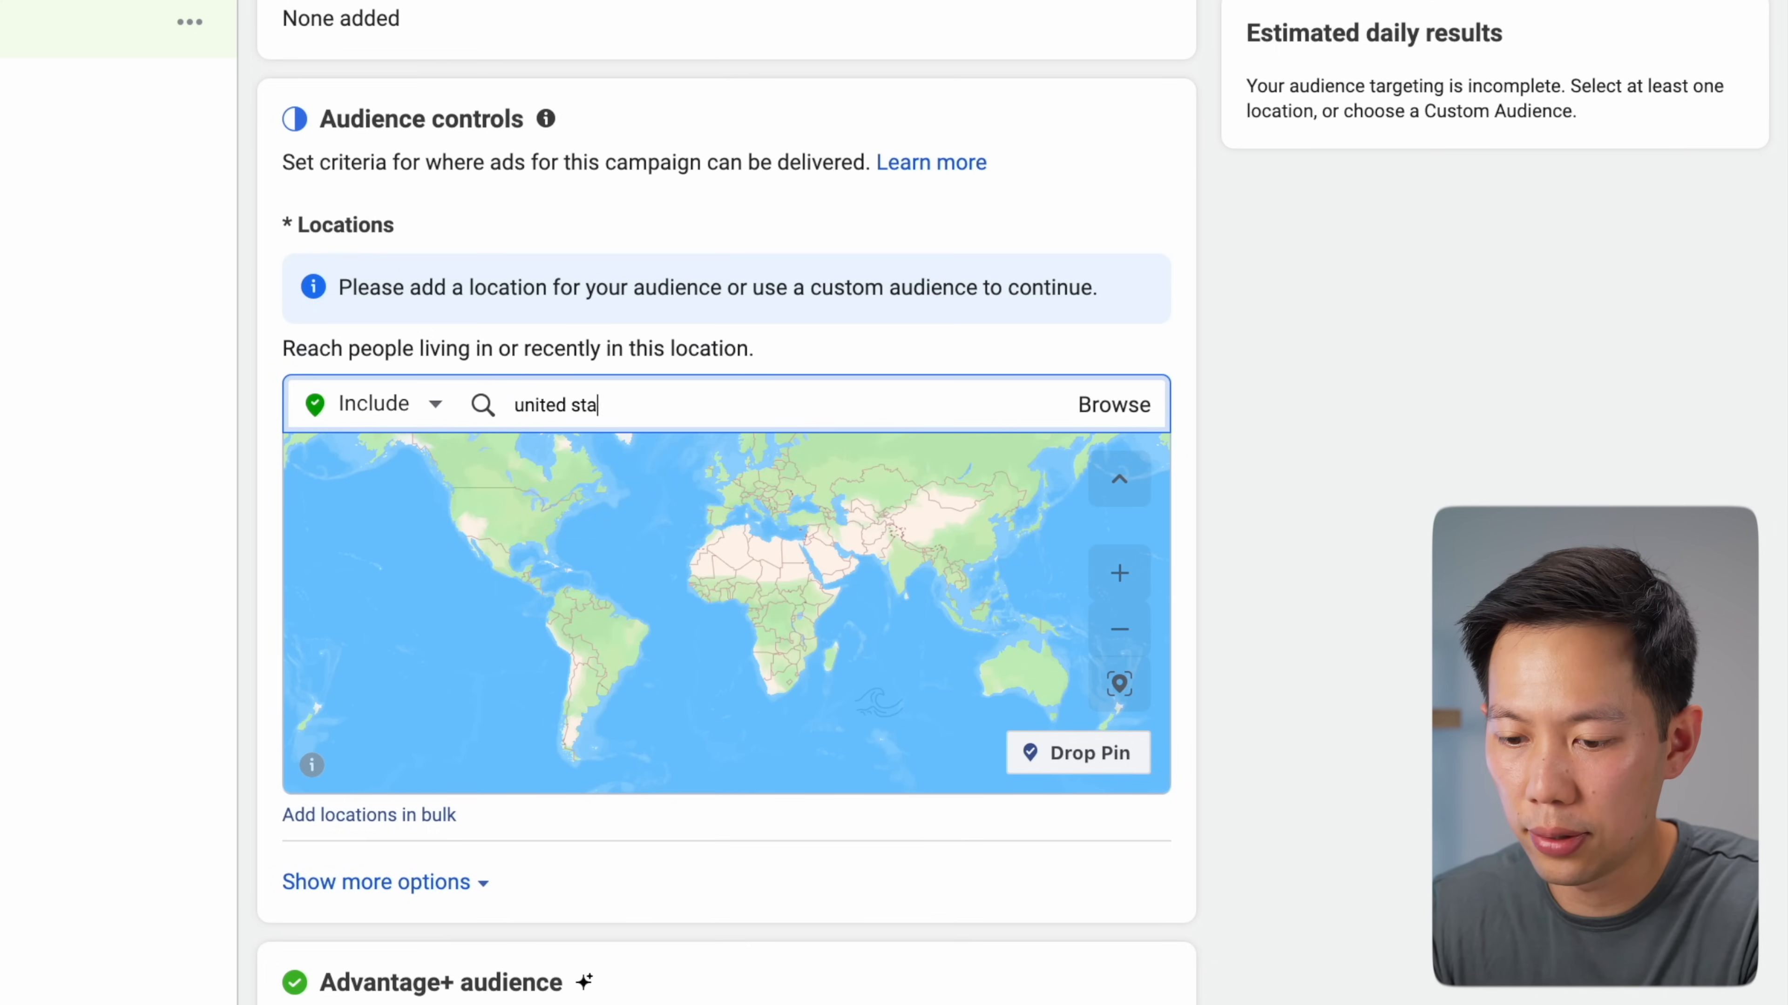
type("tes")
left_click(587, 479)
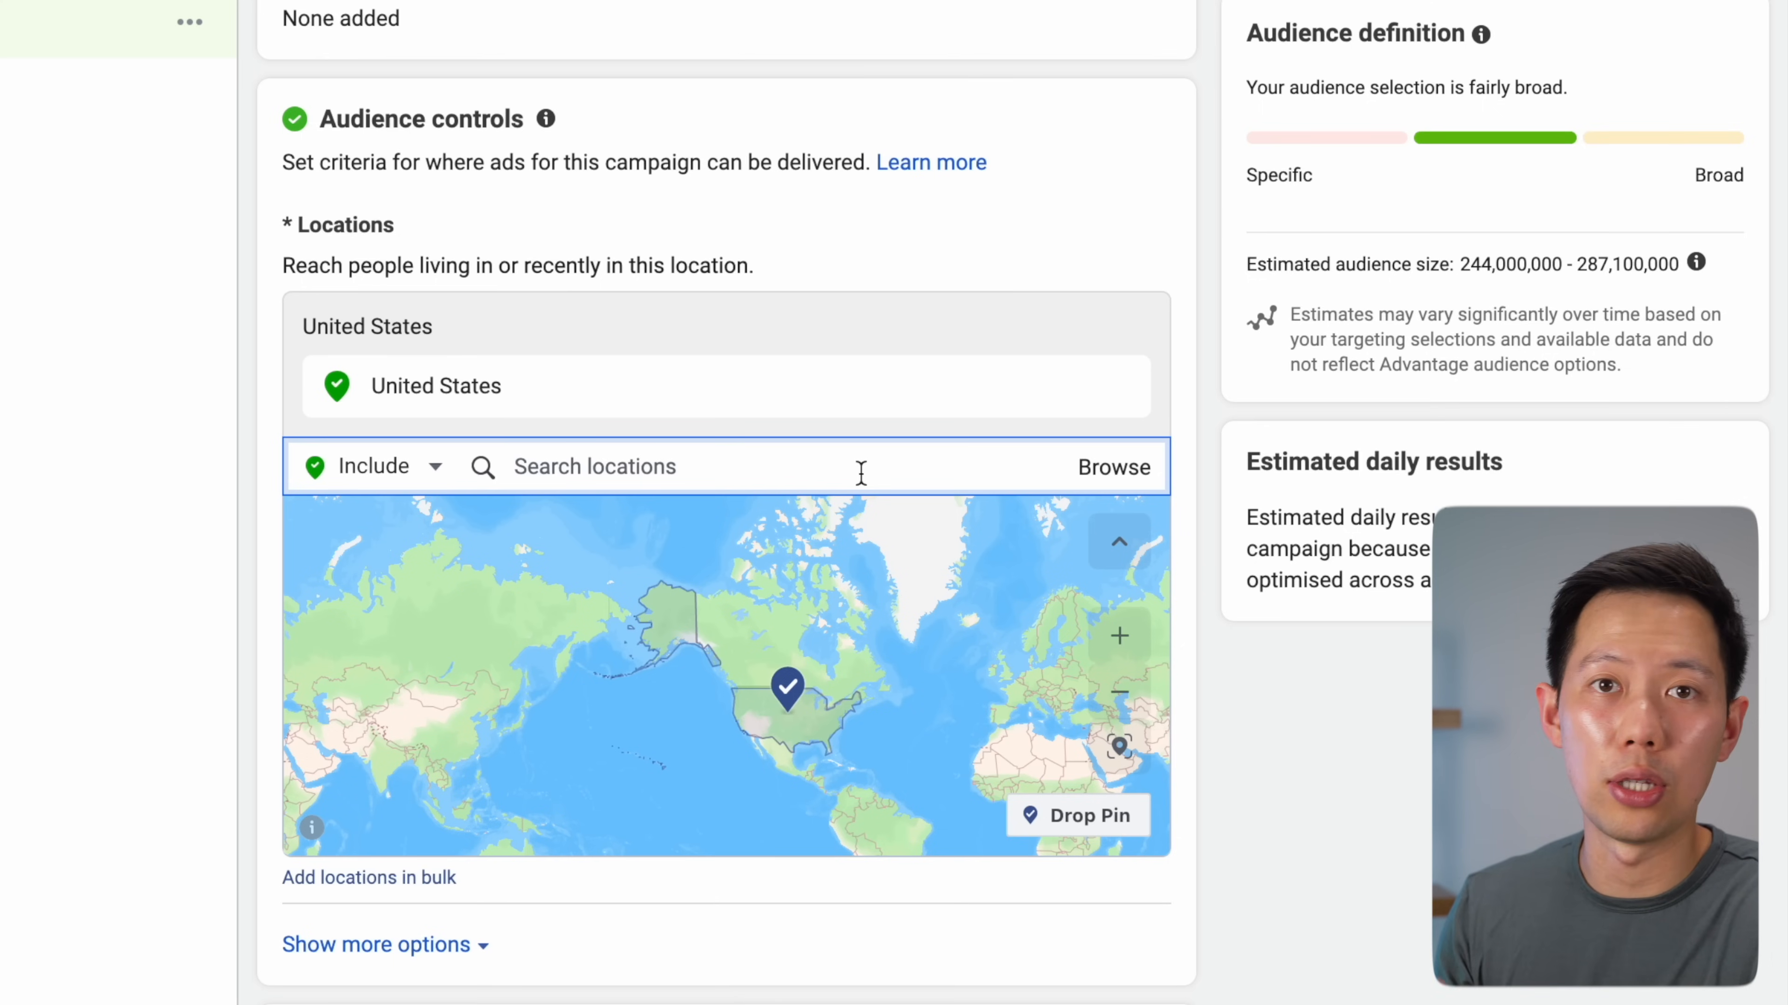
Exclude Germany from the audience locations
left_click(429, 470)
left_click(415, 542)
left_click(623, 481)
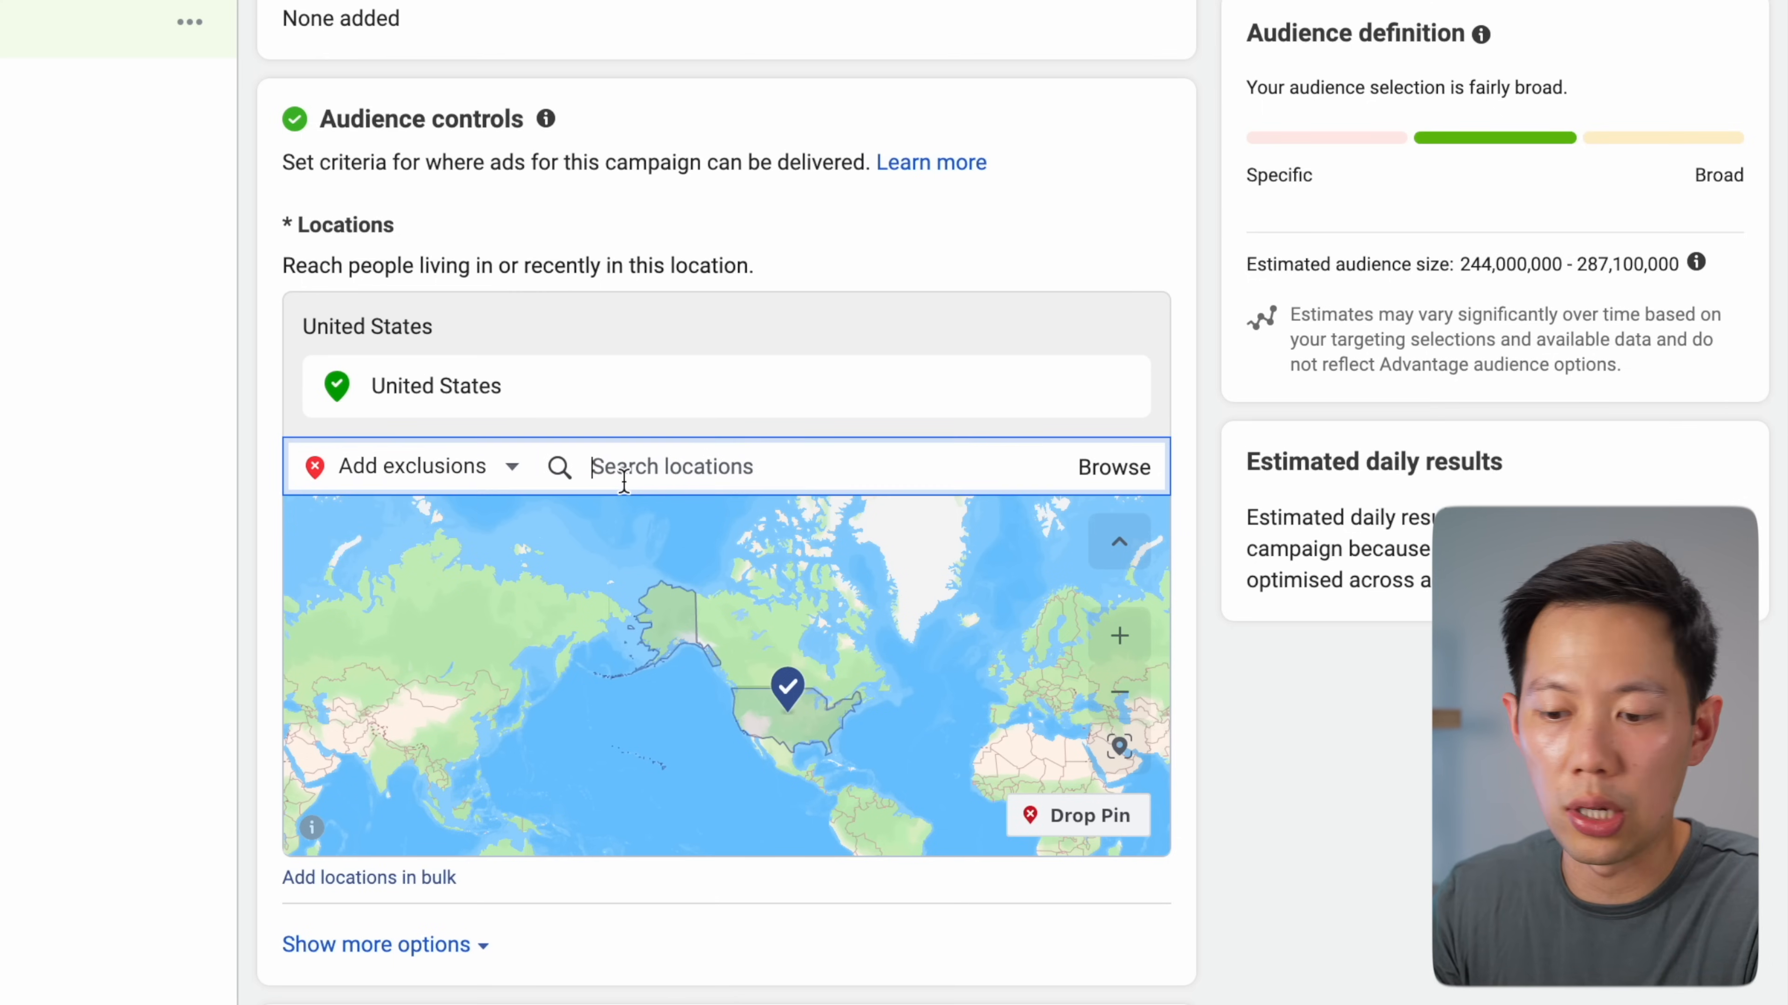
type("germany")
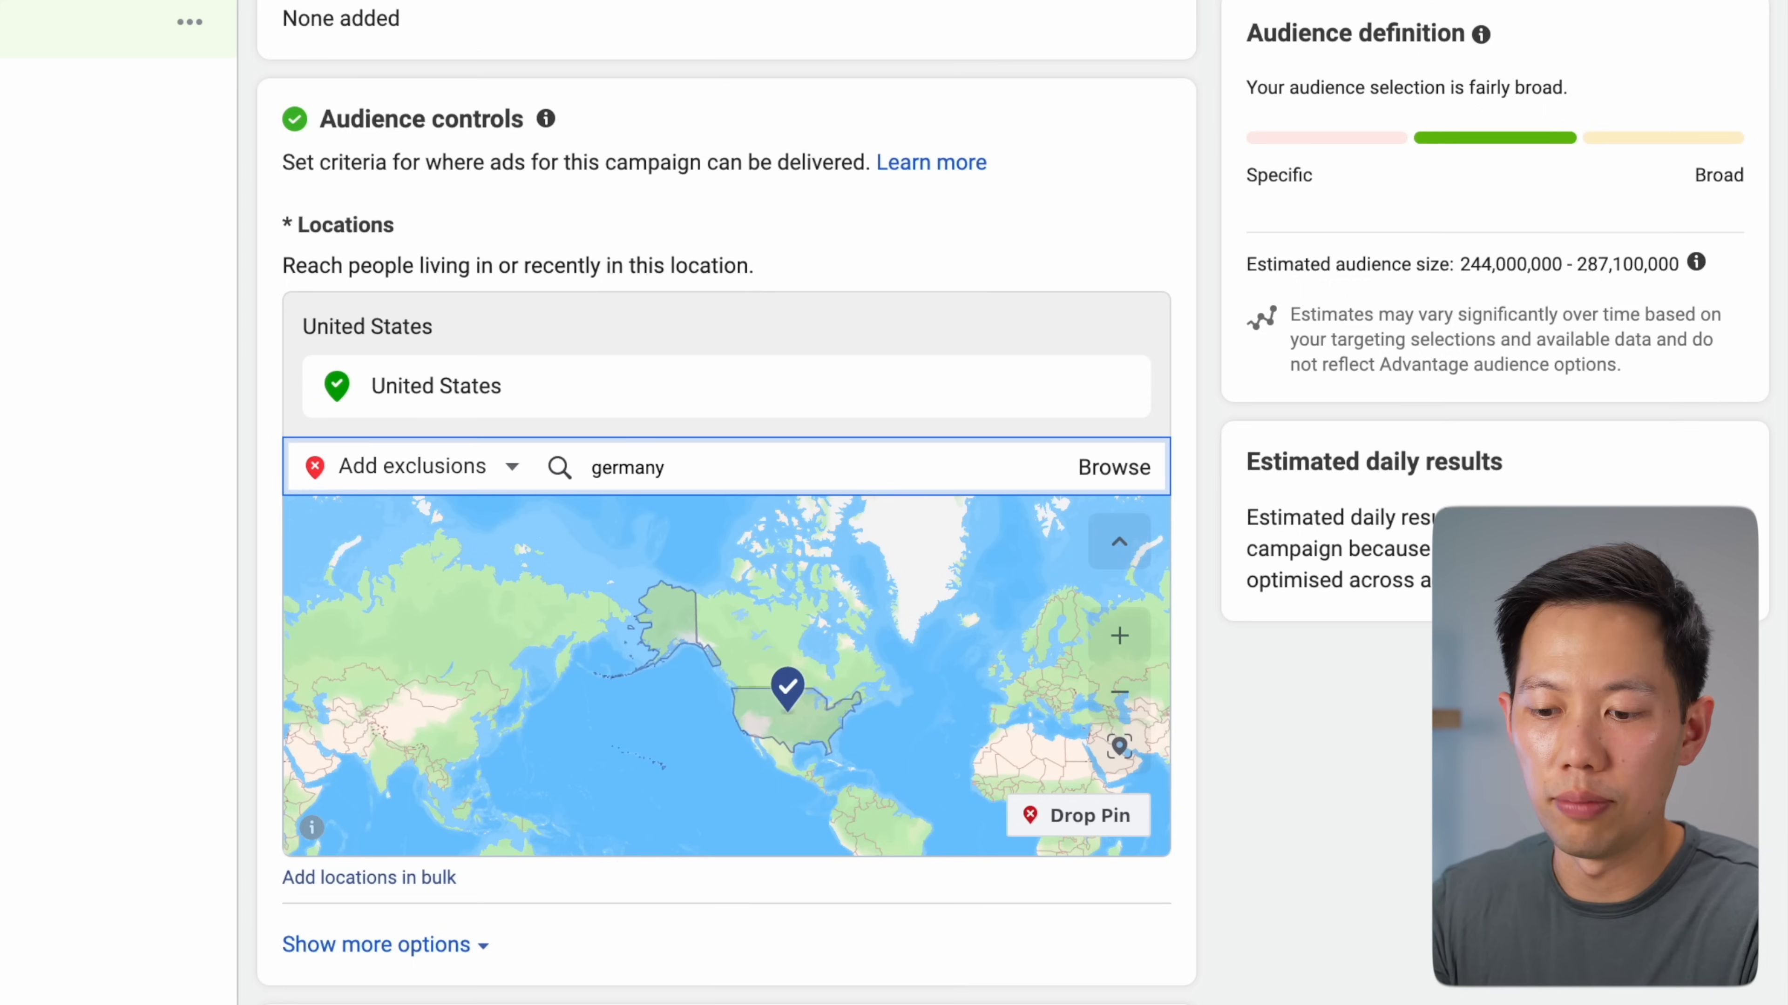
double_click(624, 481)
double_click(682, 481)
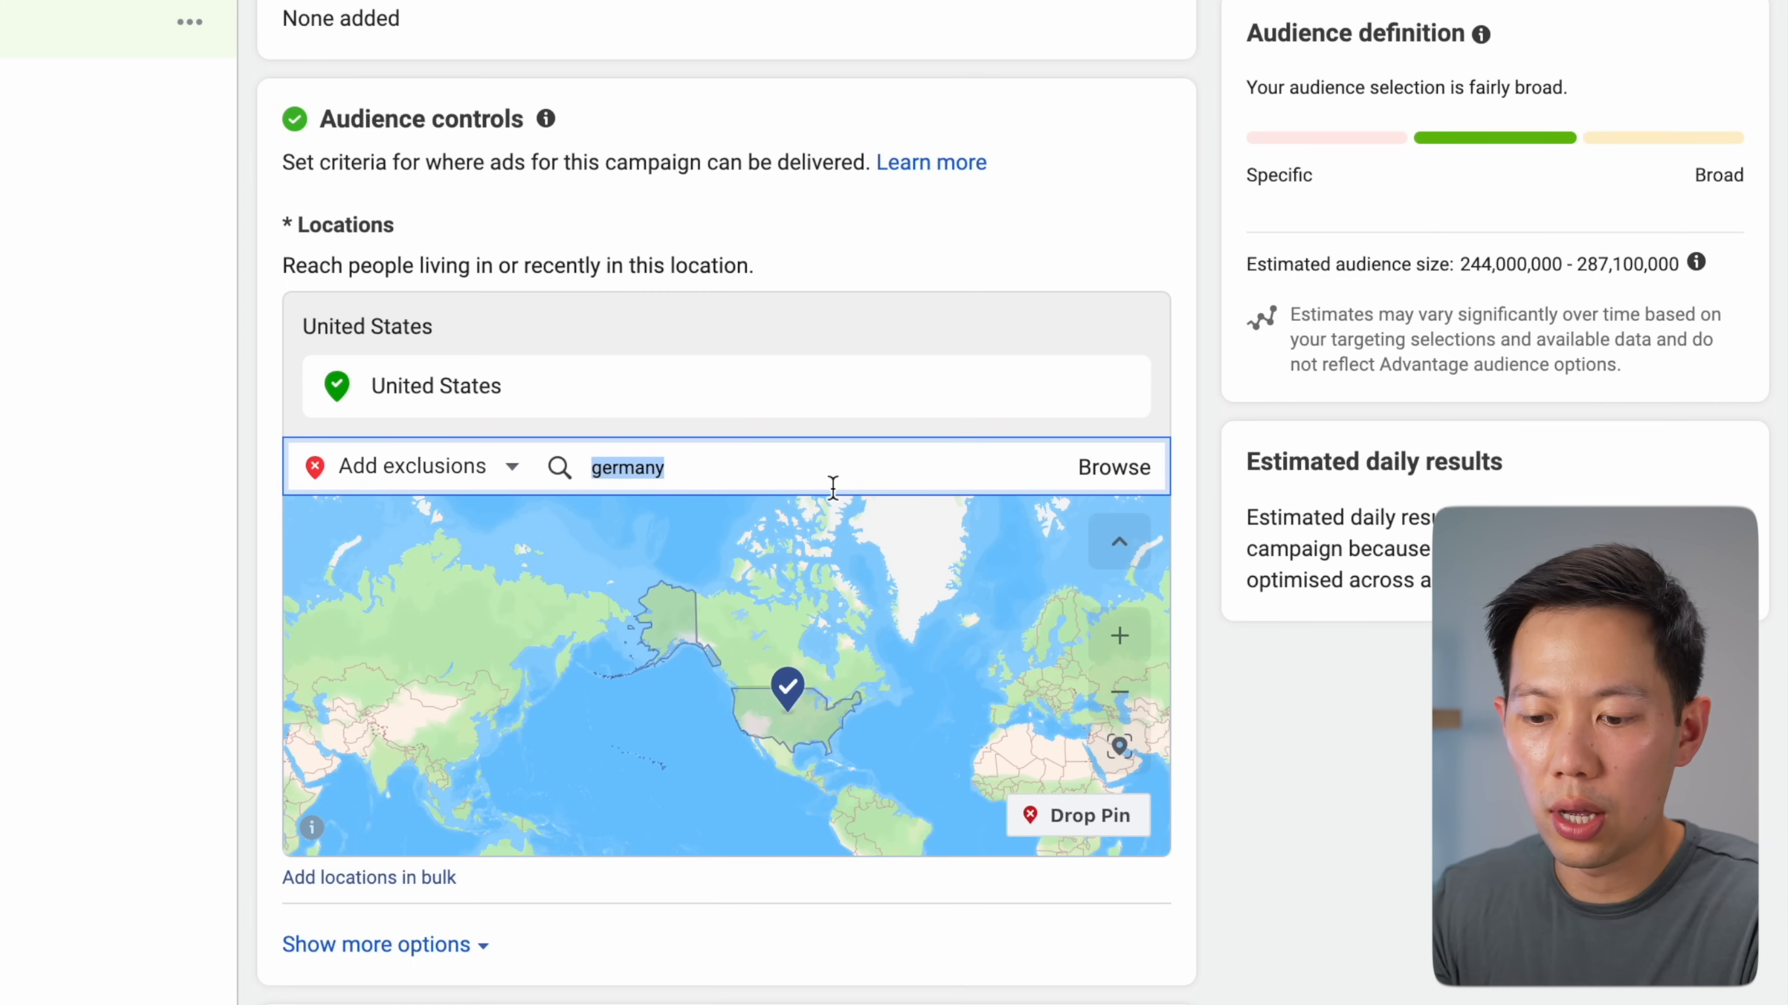
type("germ")
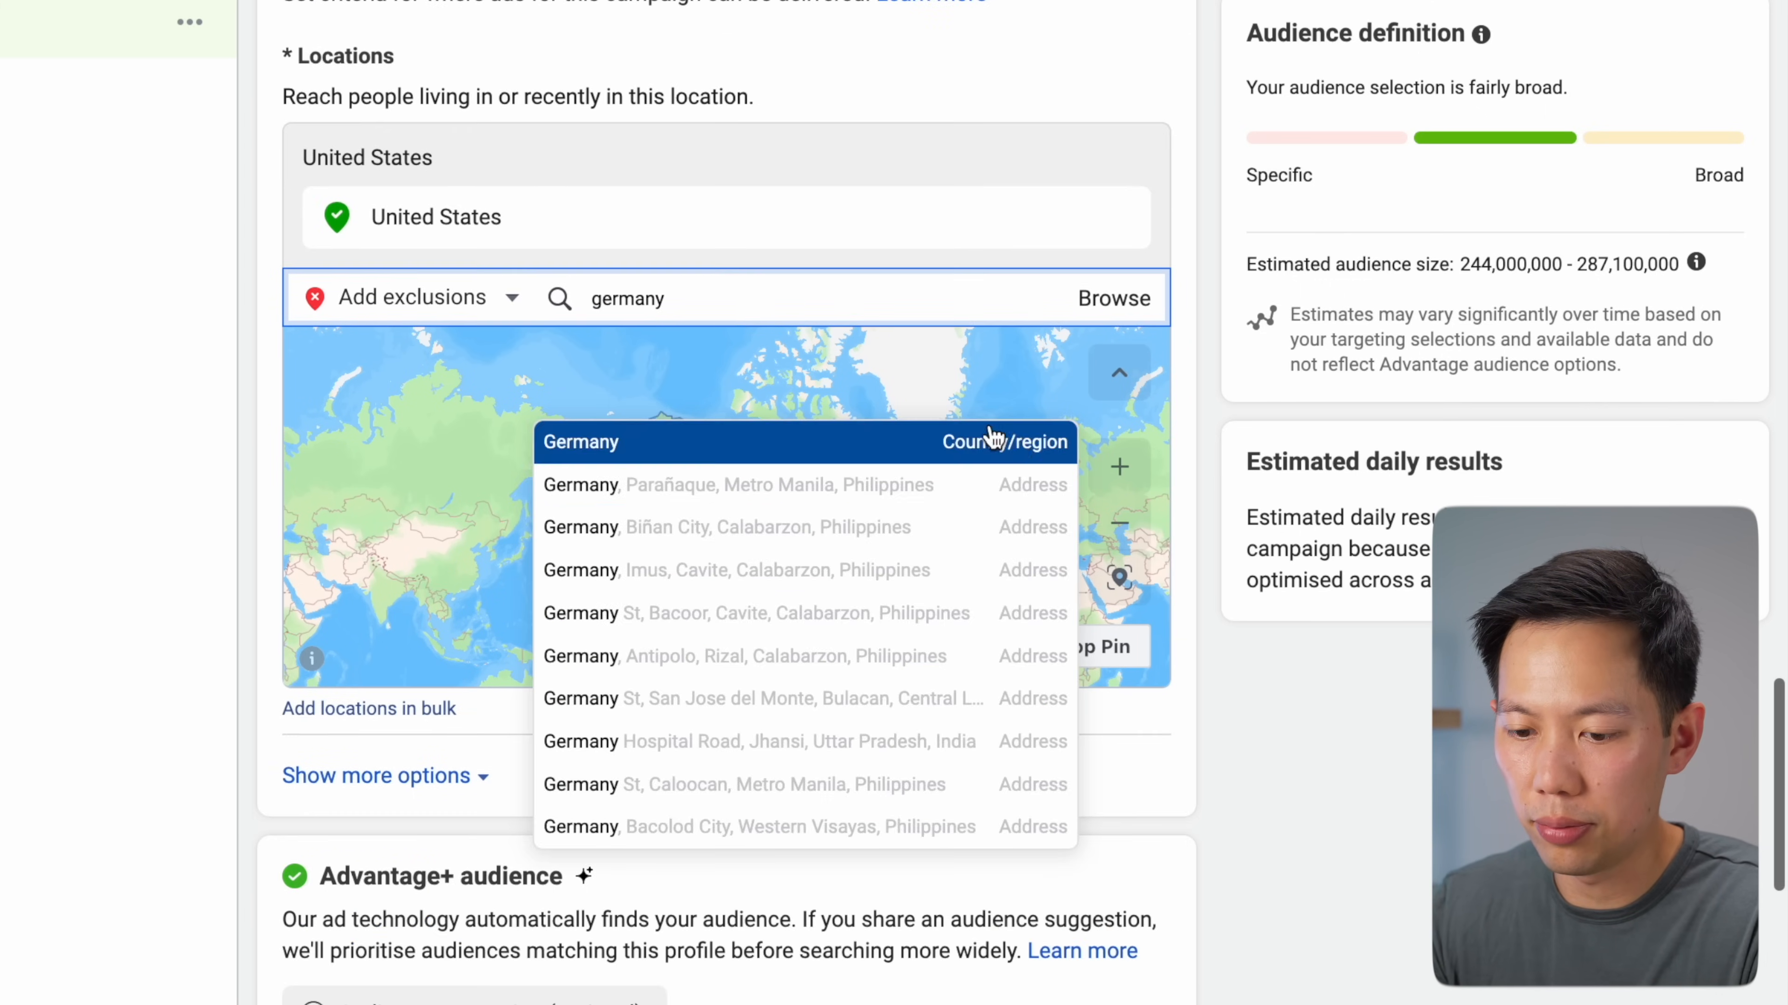
left_click(702, 250)
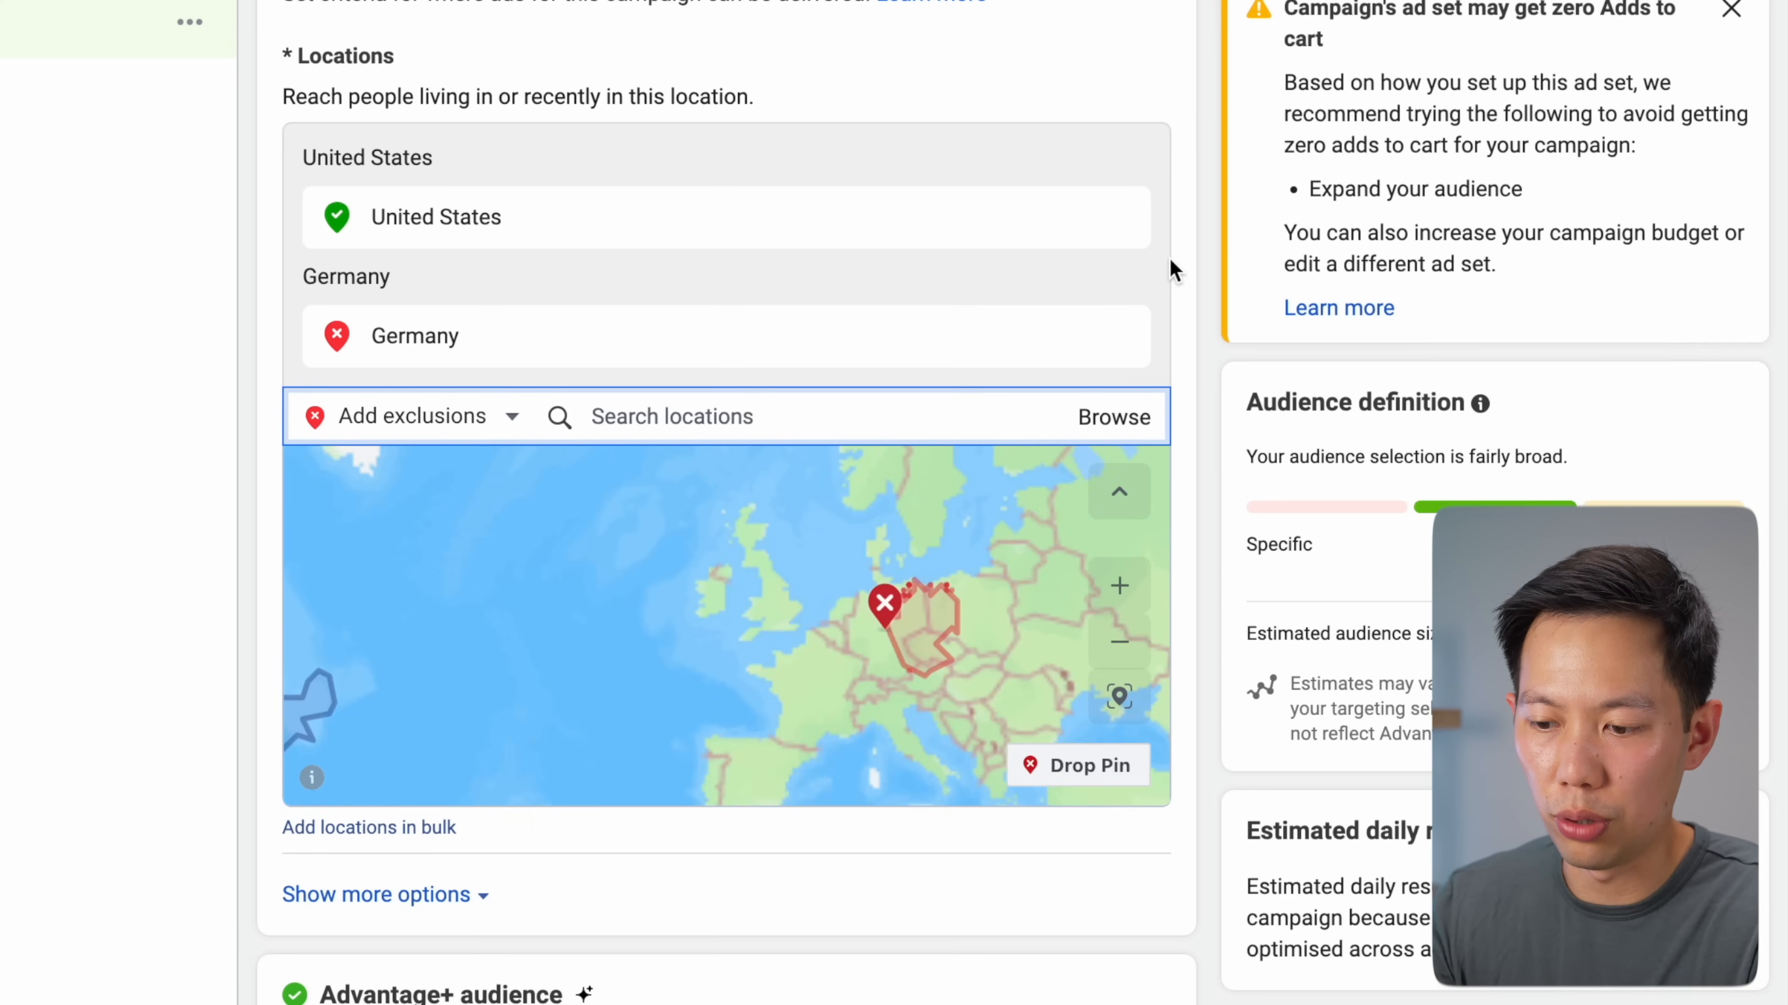
left_click(1173, 259)
Reveal more audience options such as minimum age and languages
scroll(1173, 264, "down", 5)
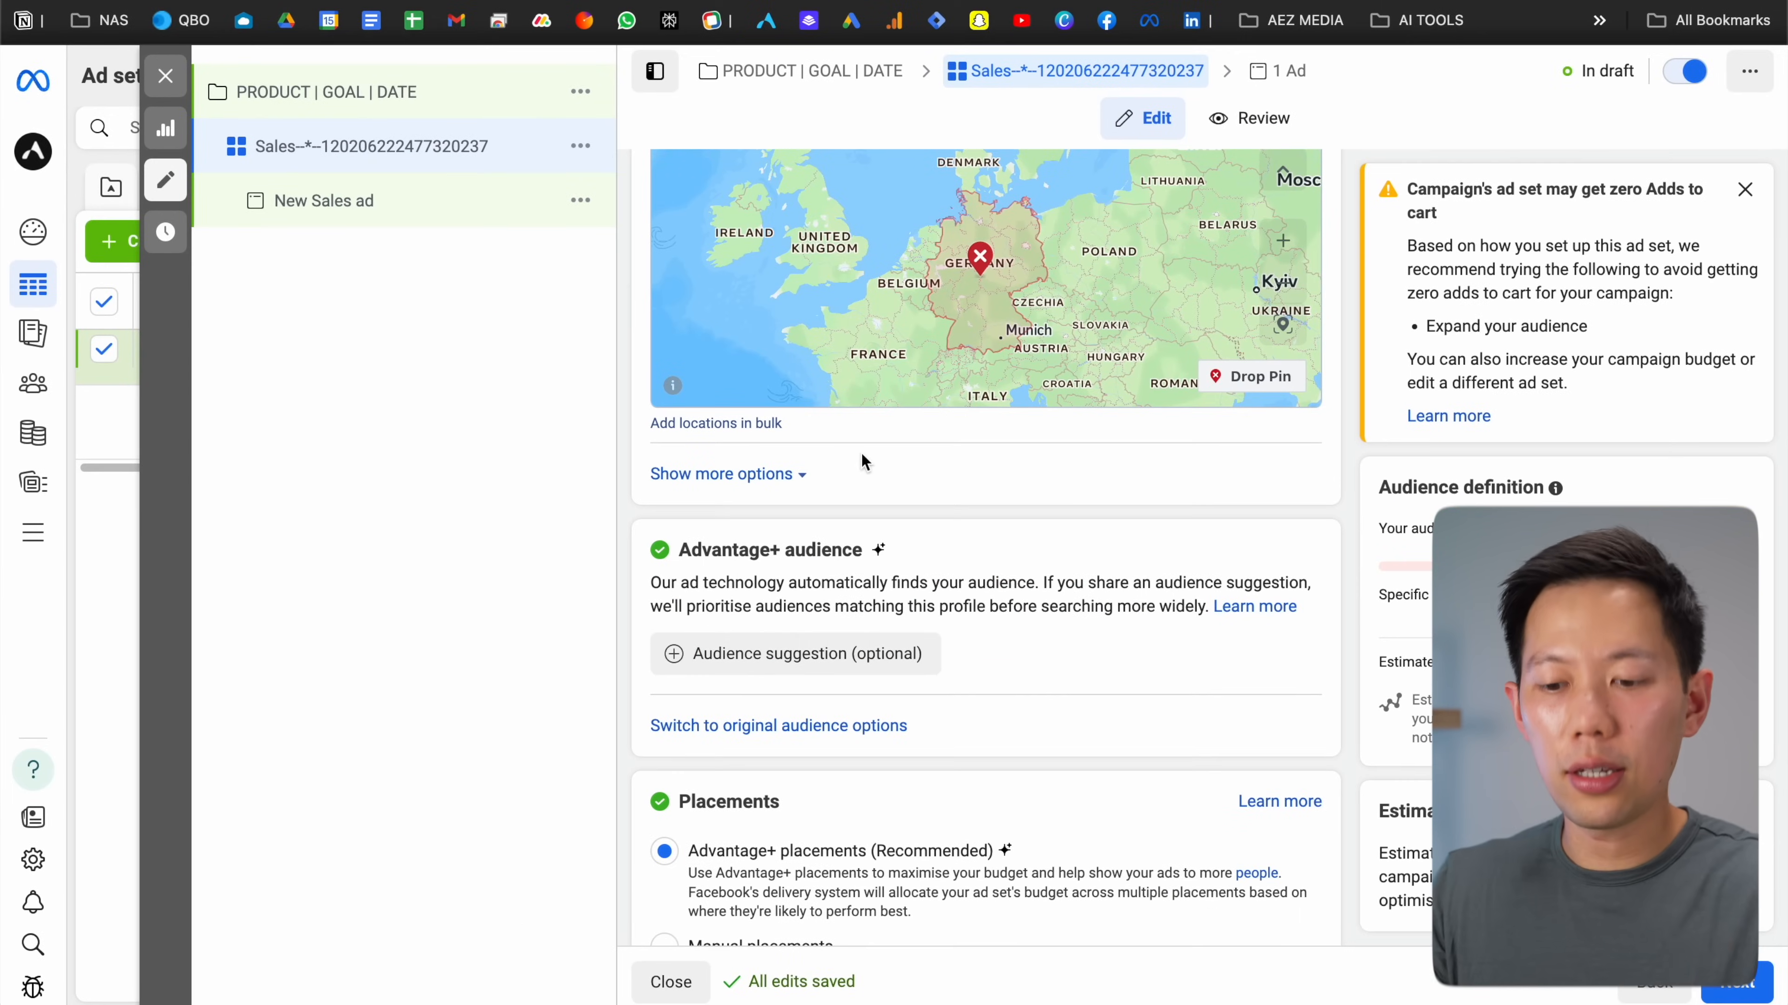
left_click(795, 474)
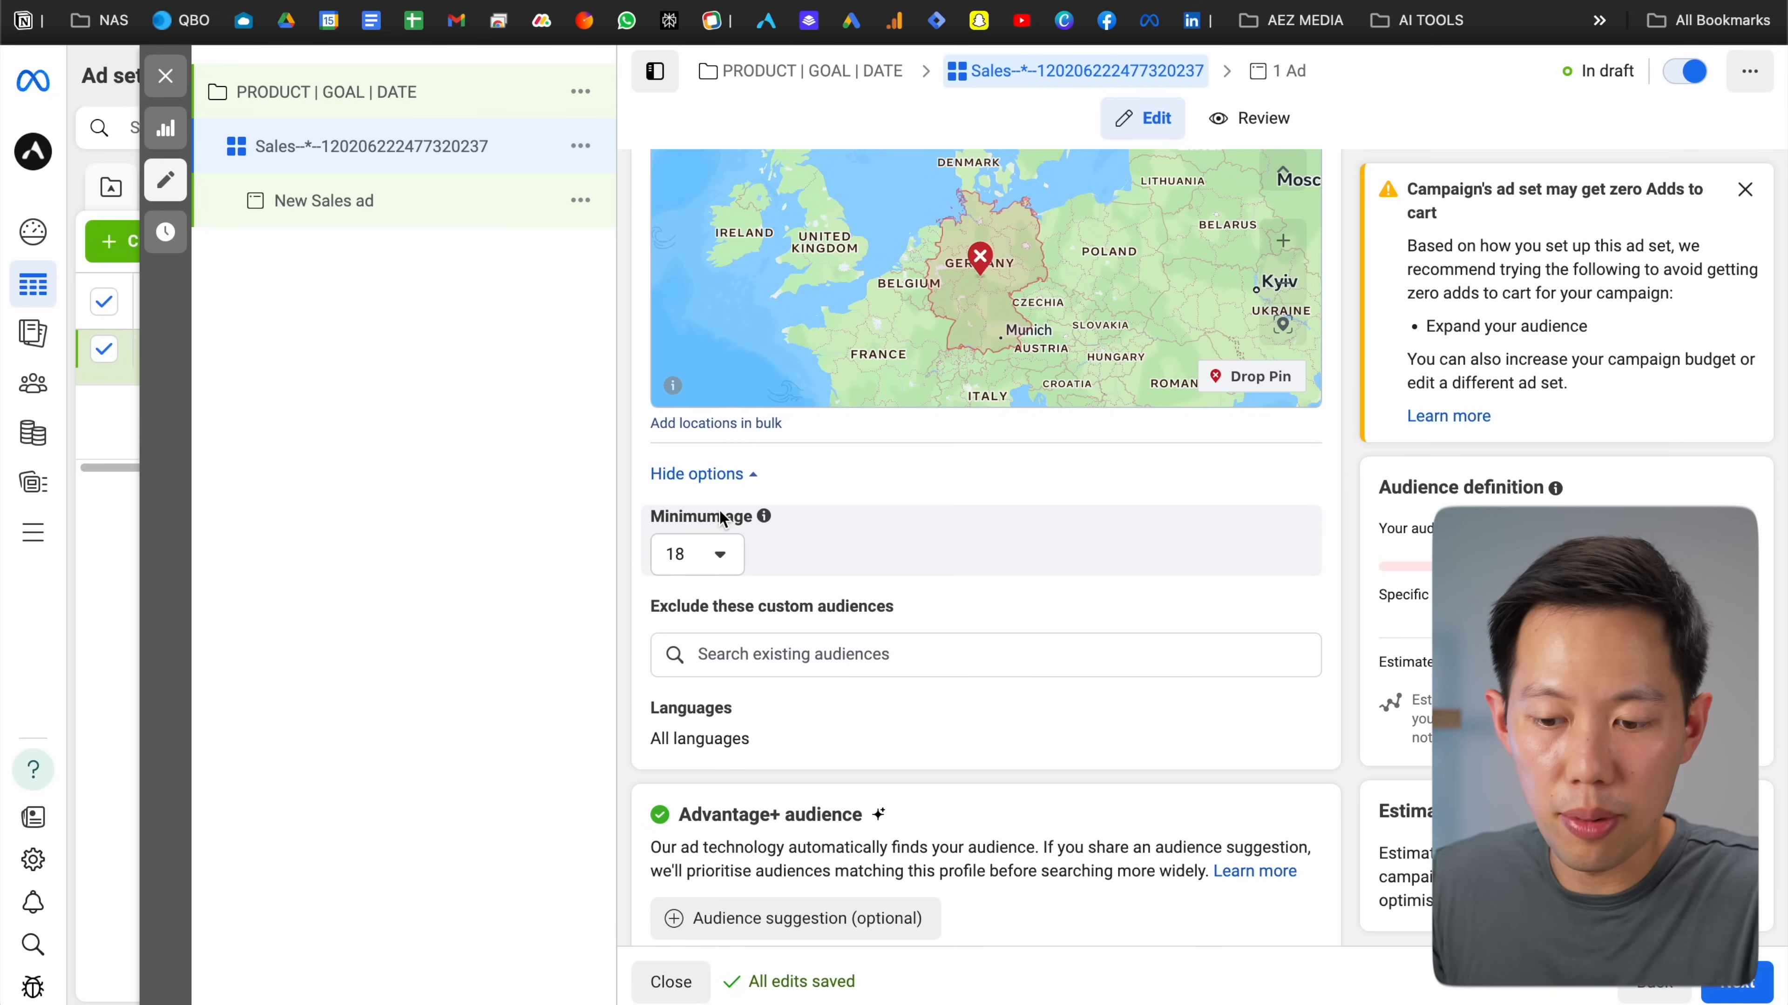
scroll(714, 506, "down", 1)
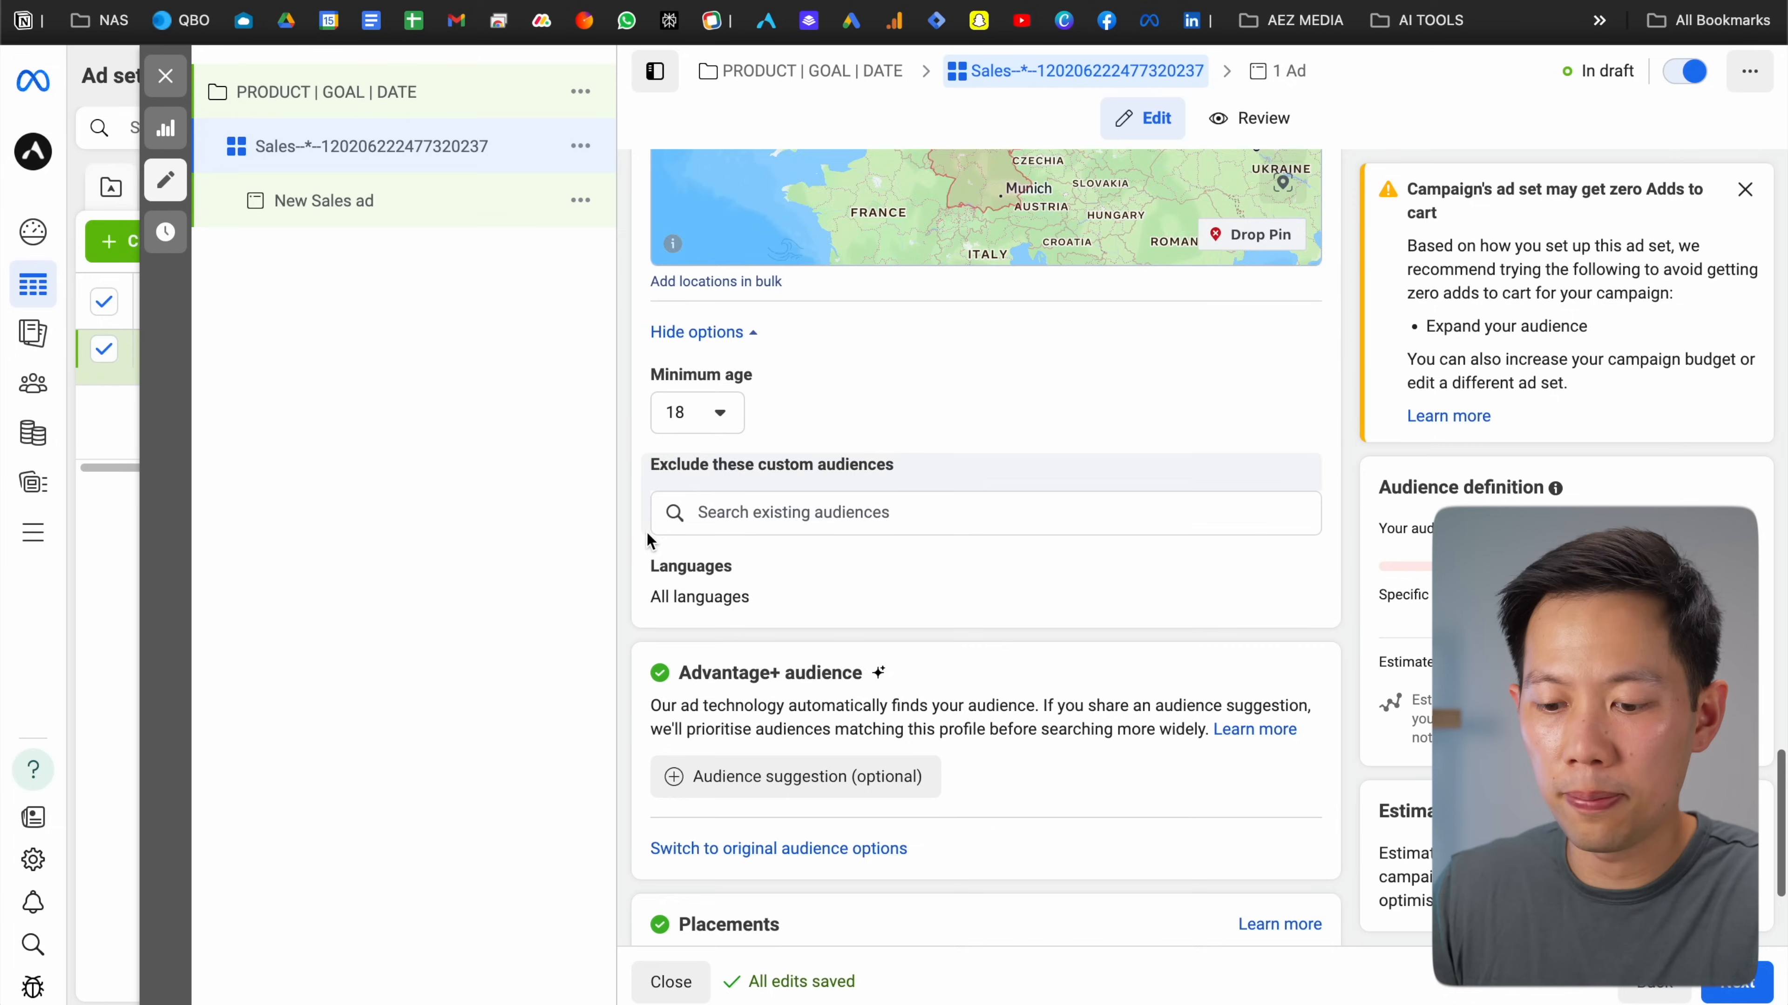
scroll(602, 397, "down", 3)
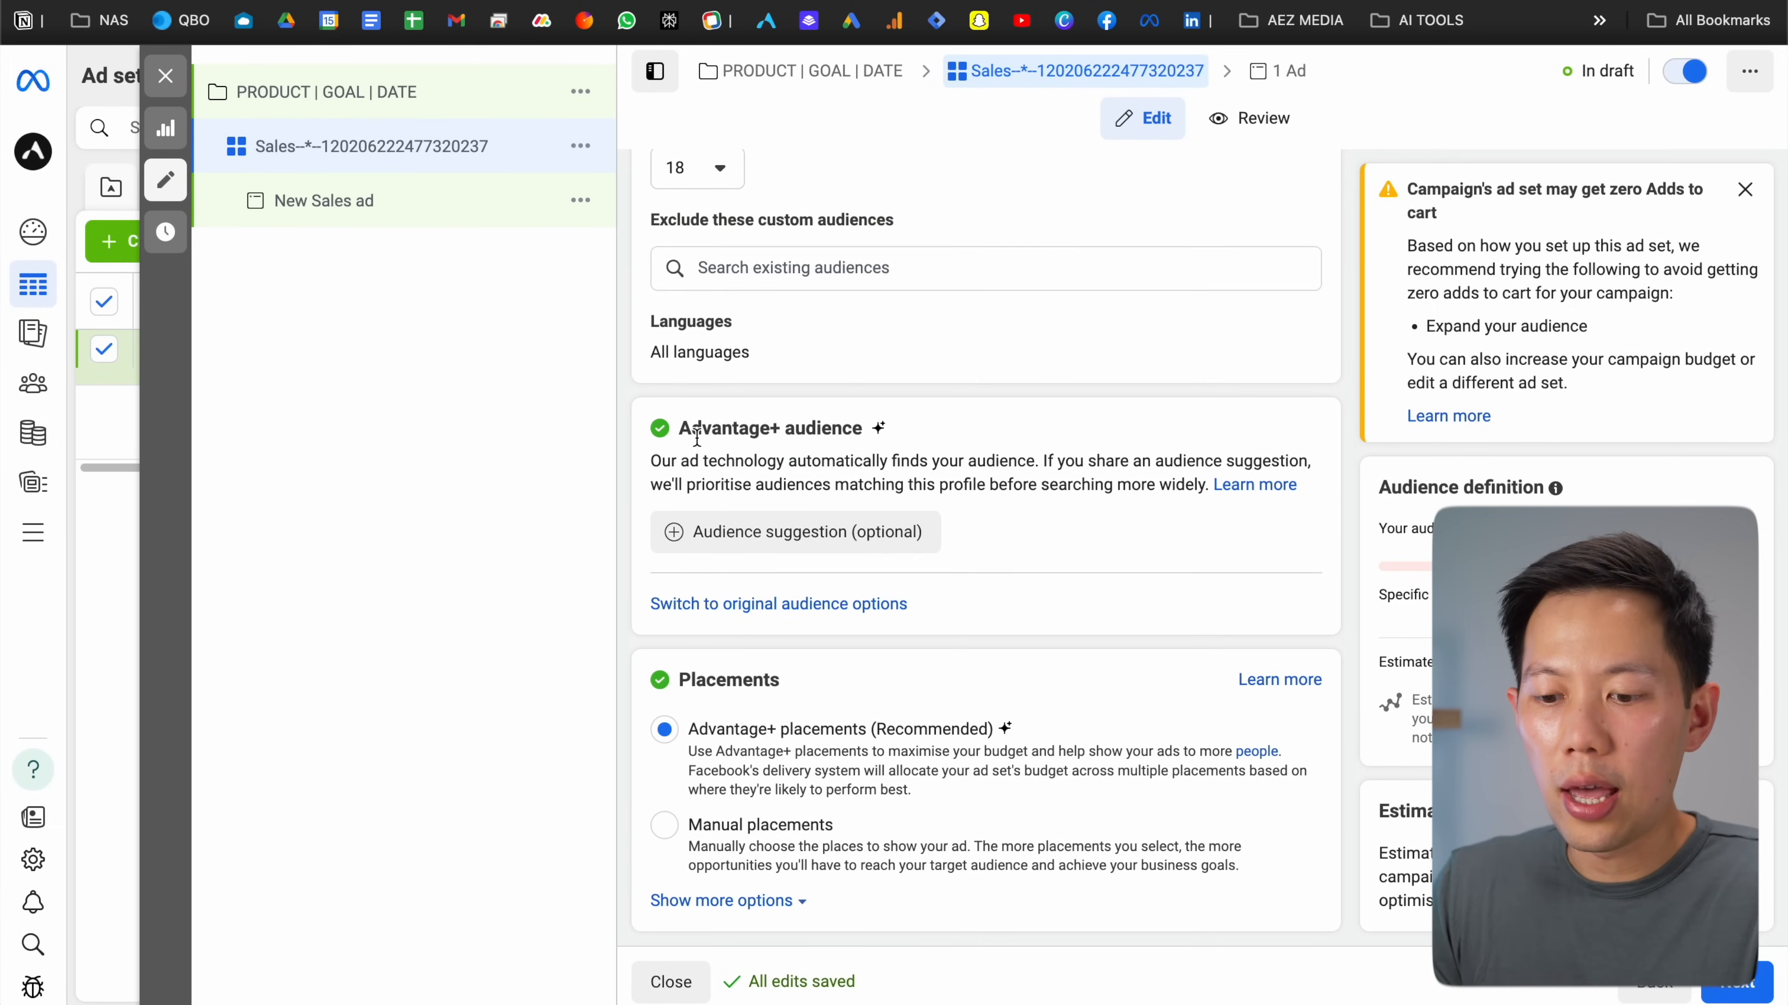
Start an audience suggestion for the ad set
left_click(770, 539)
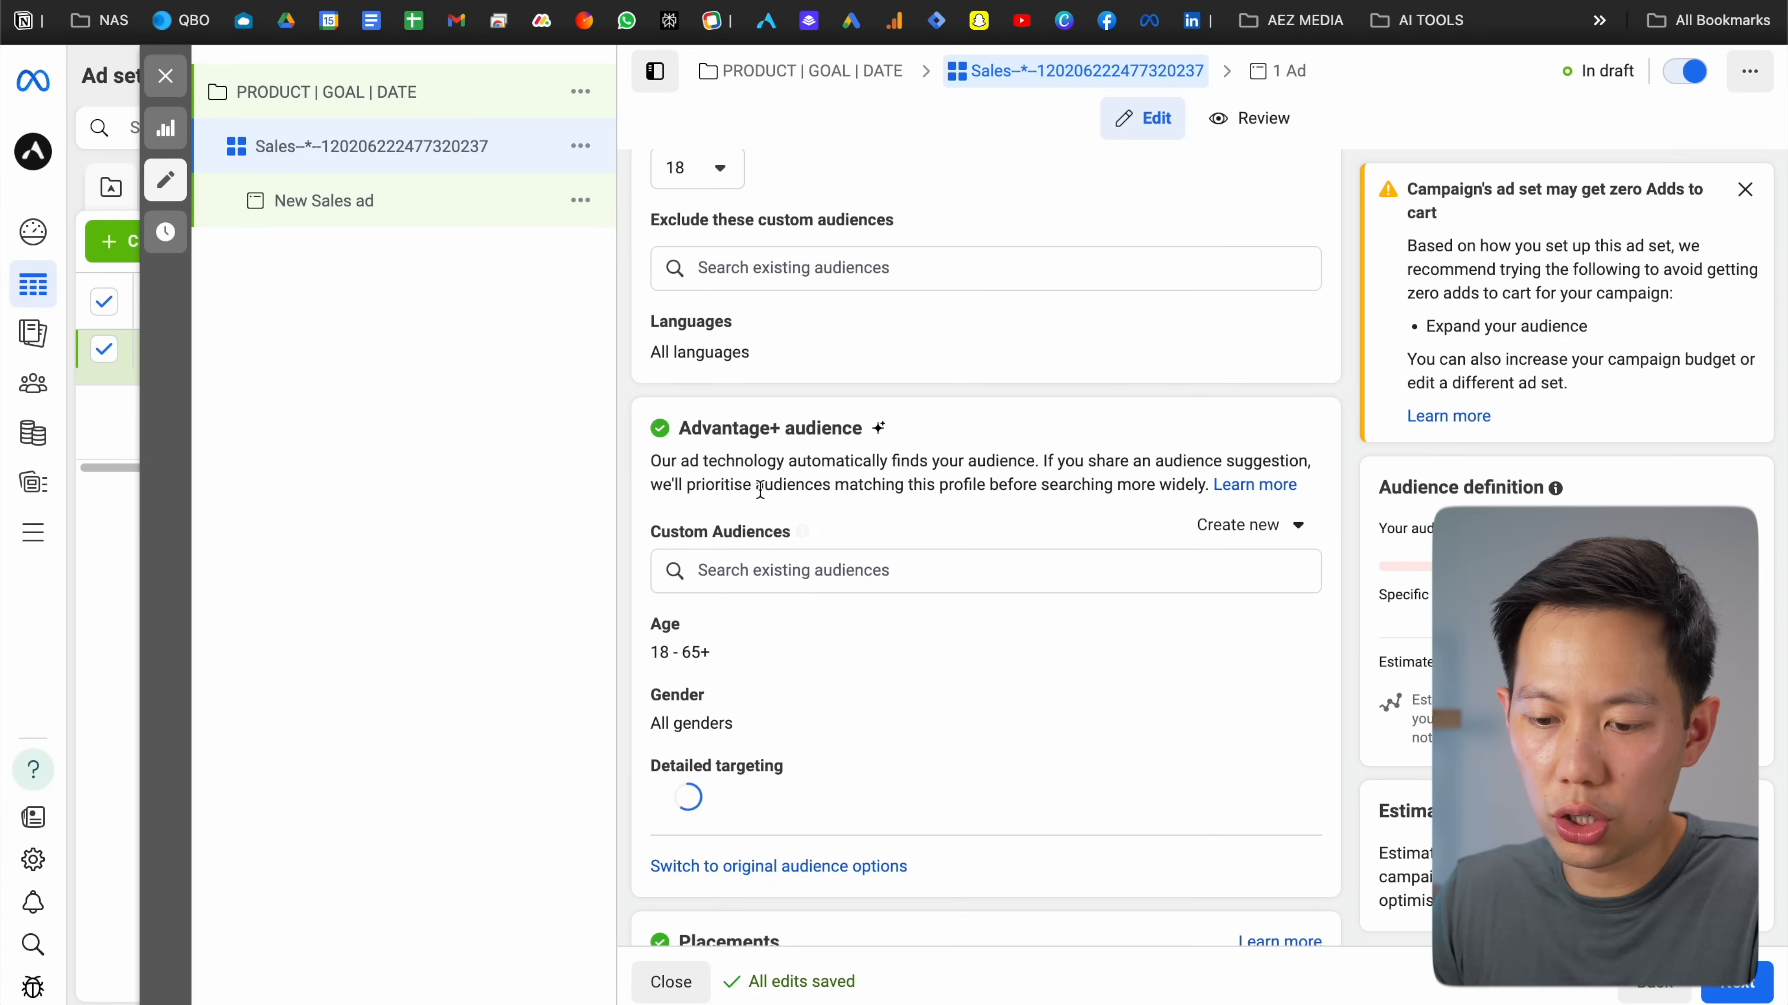
scroll(704, 422, "down", 2)
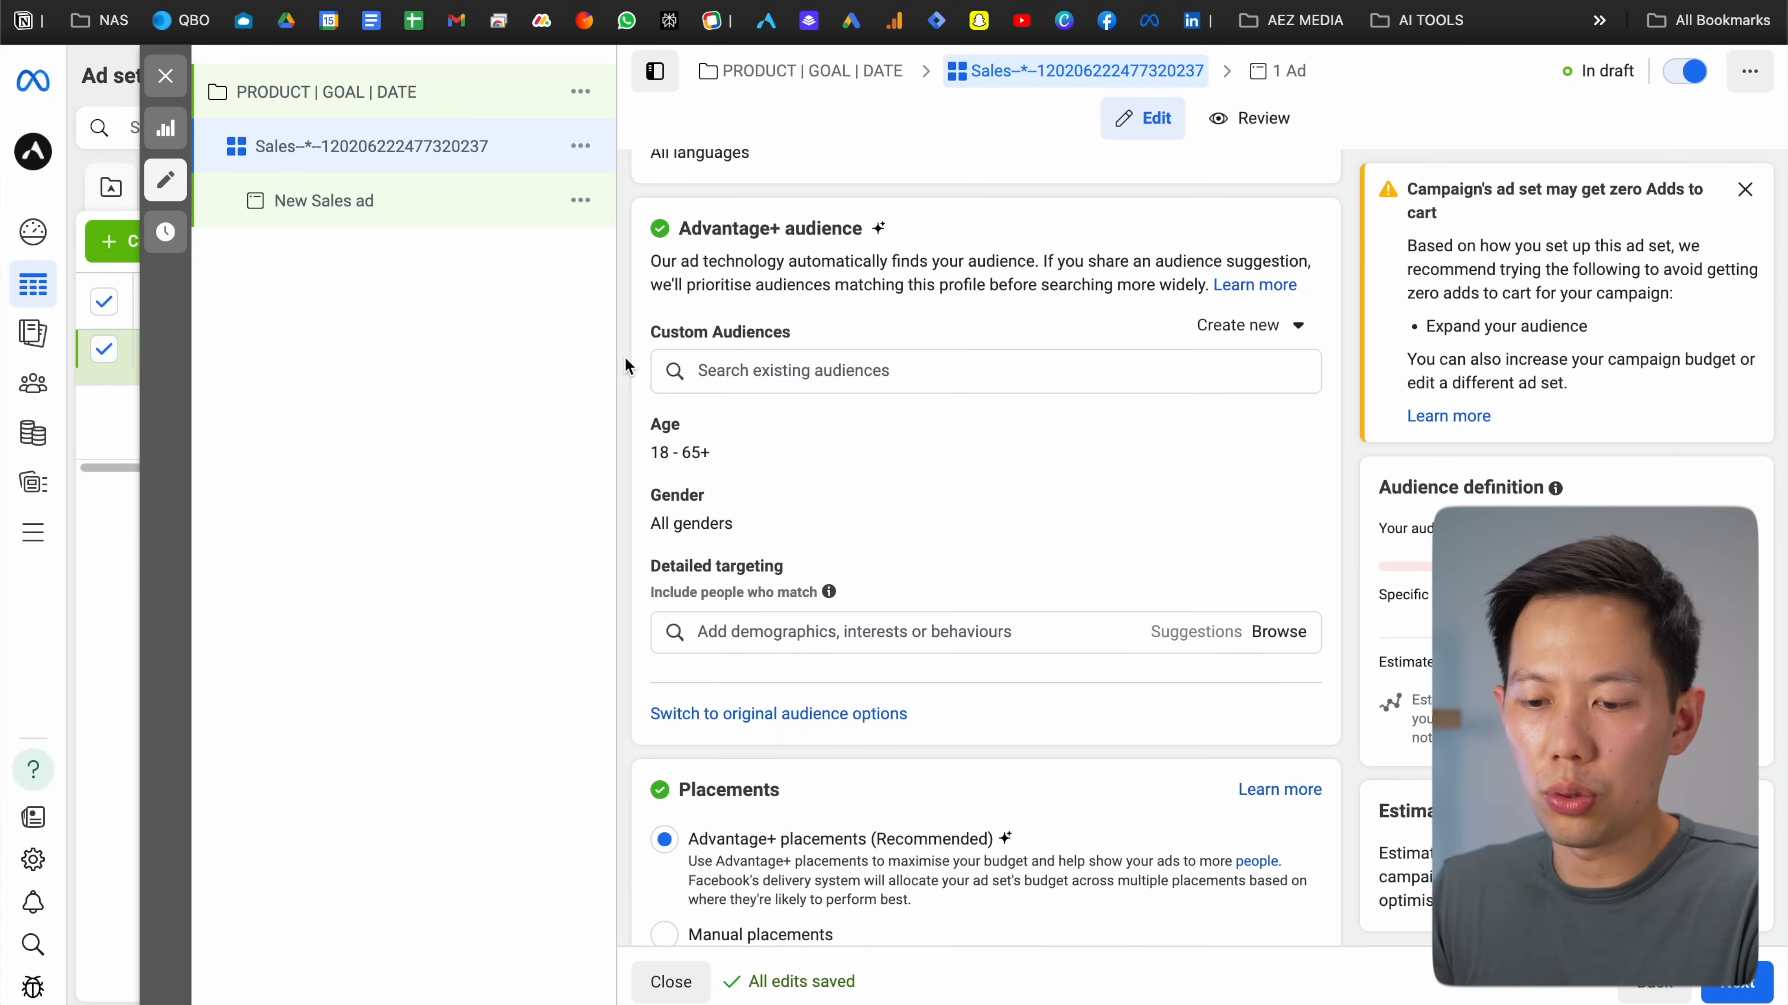
scroll(627, 362, "down", 1)
scroll(1031, 403, "down", 1)
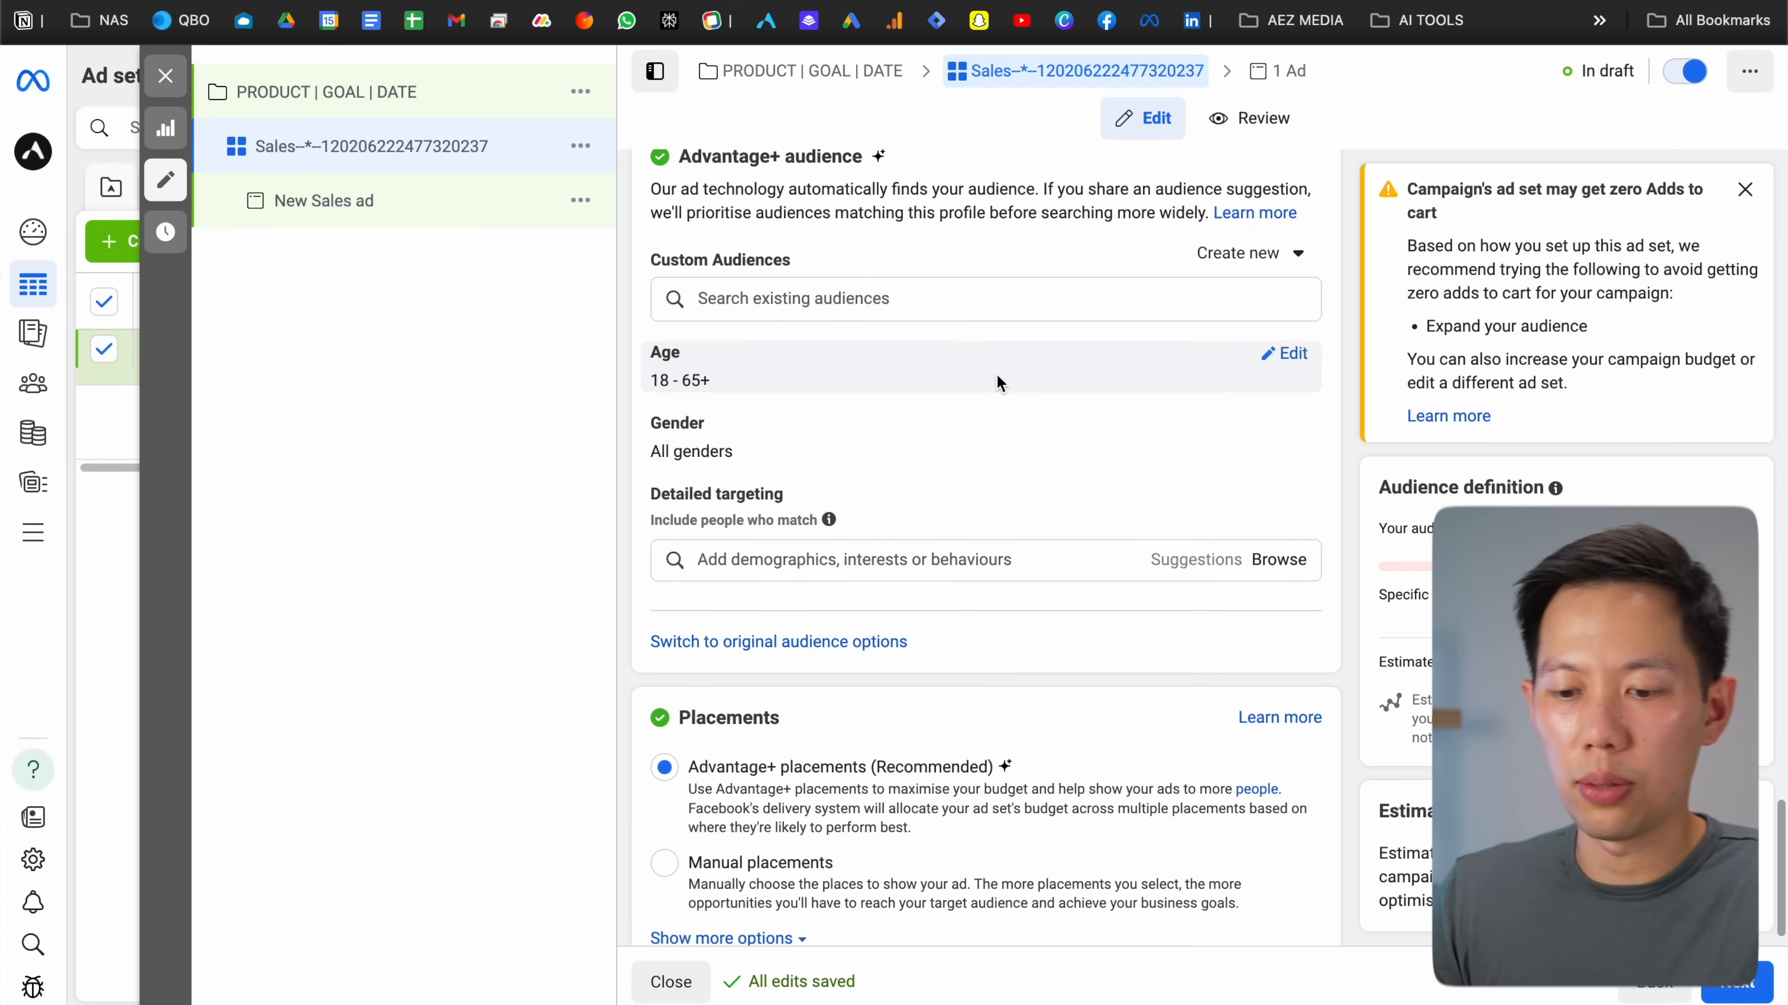
Make the 18–65+ age range and All gender editable, leaving detailed targeting empty
left_click(1286, 354)
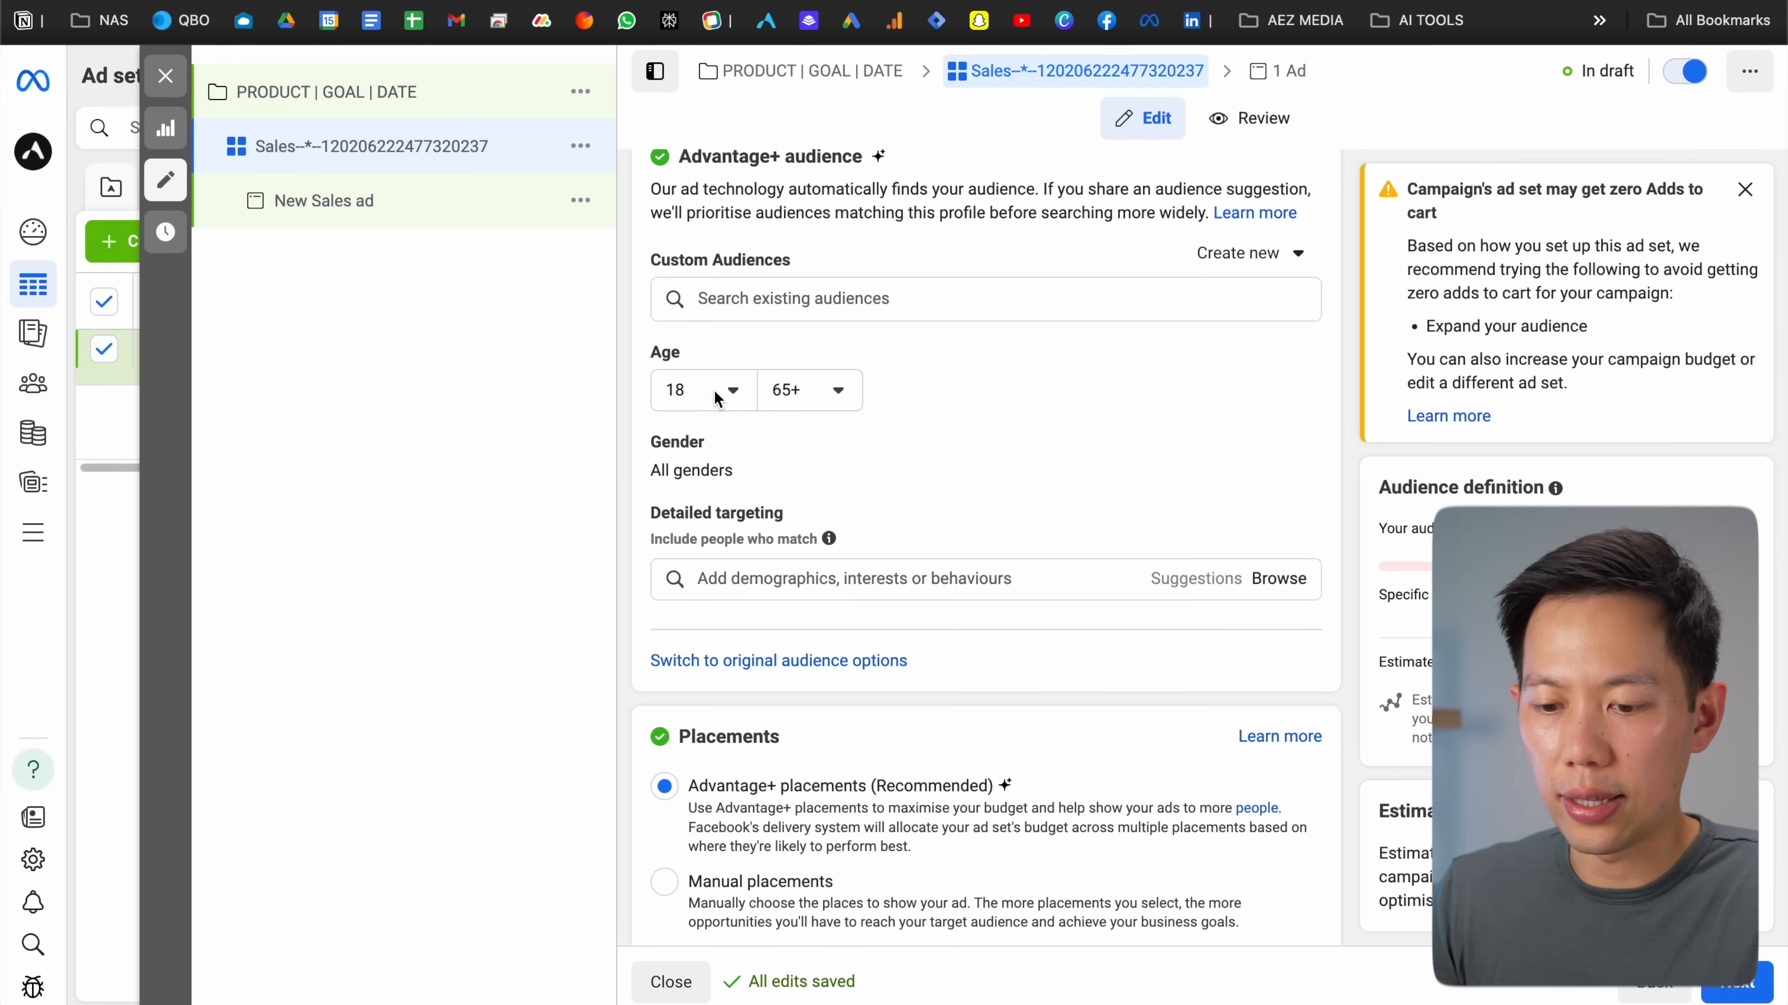
scroll(876, 405, "down", 1)
left_click(1305, 398)
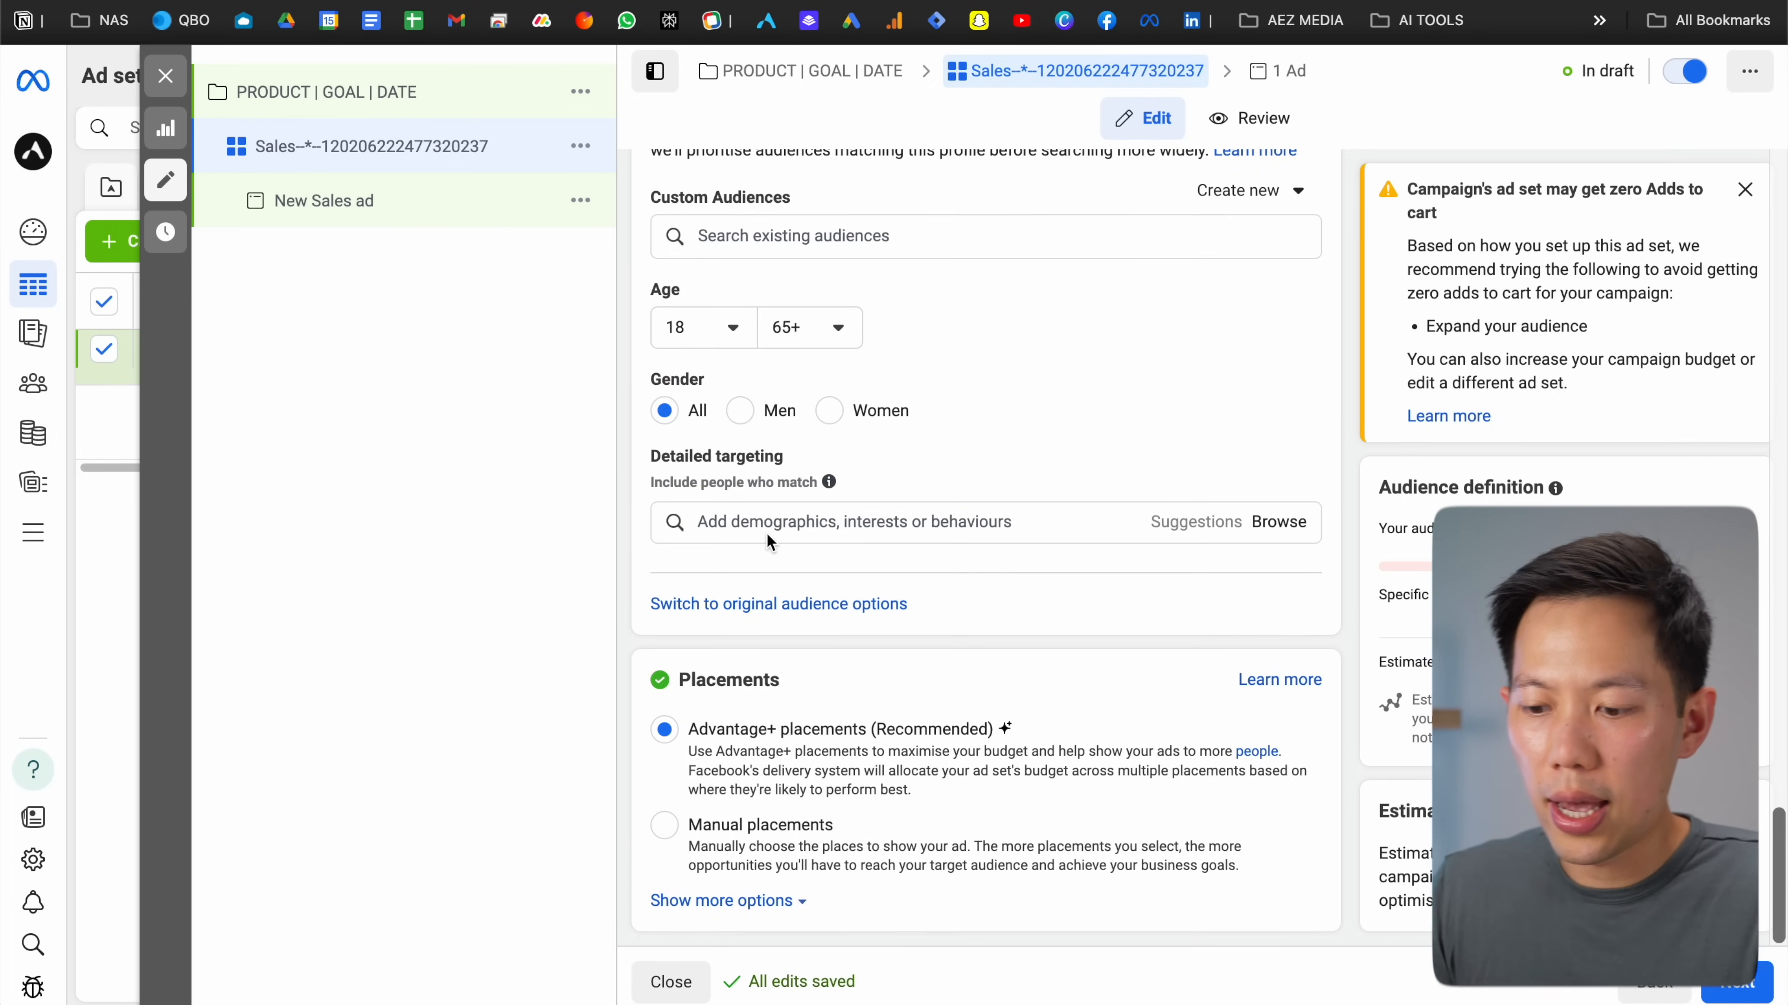
left_click(772, 528)
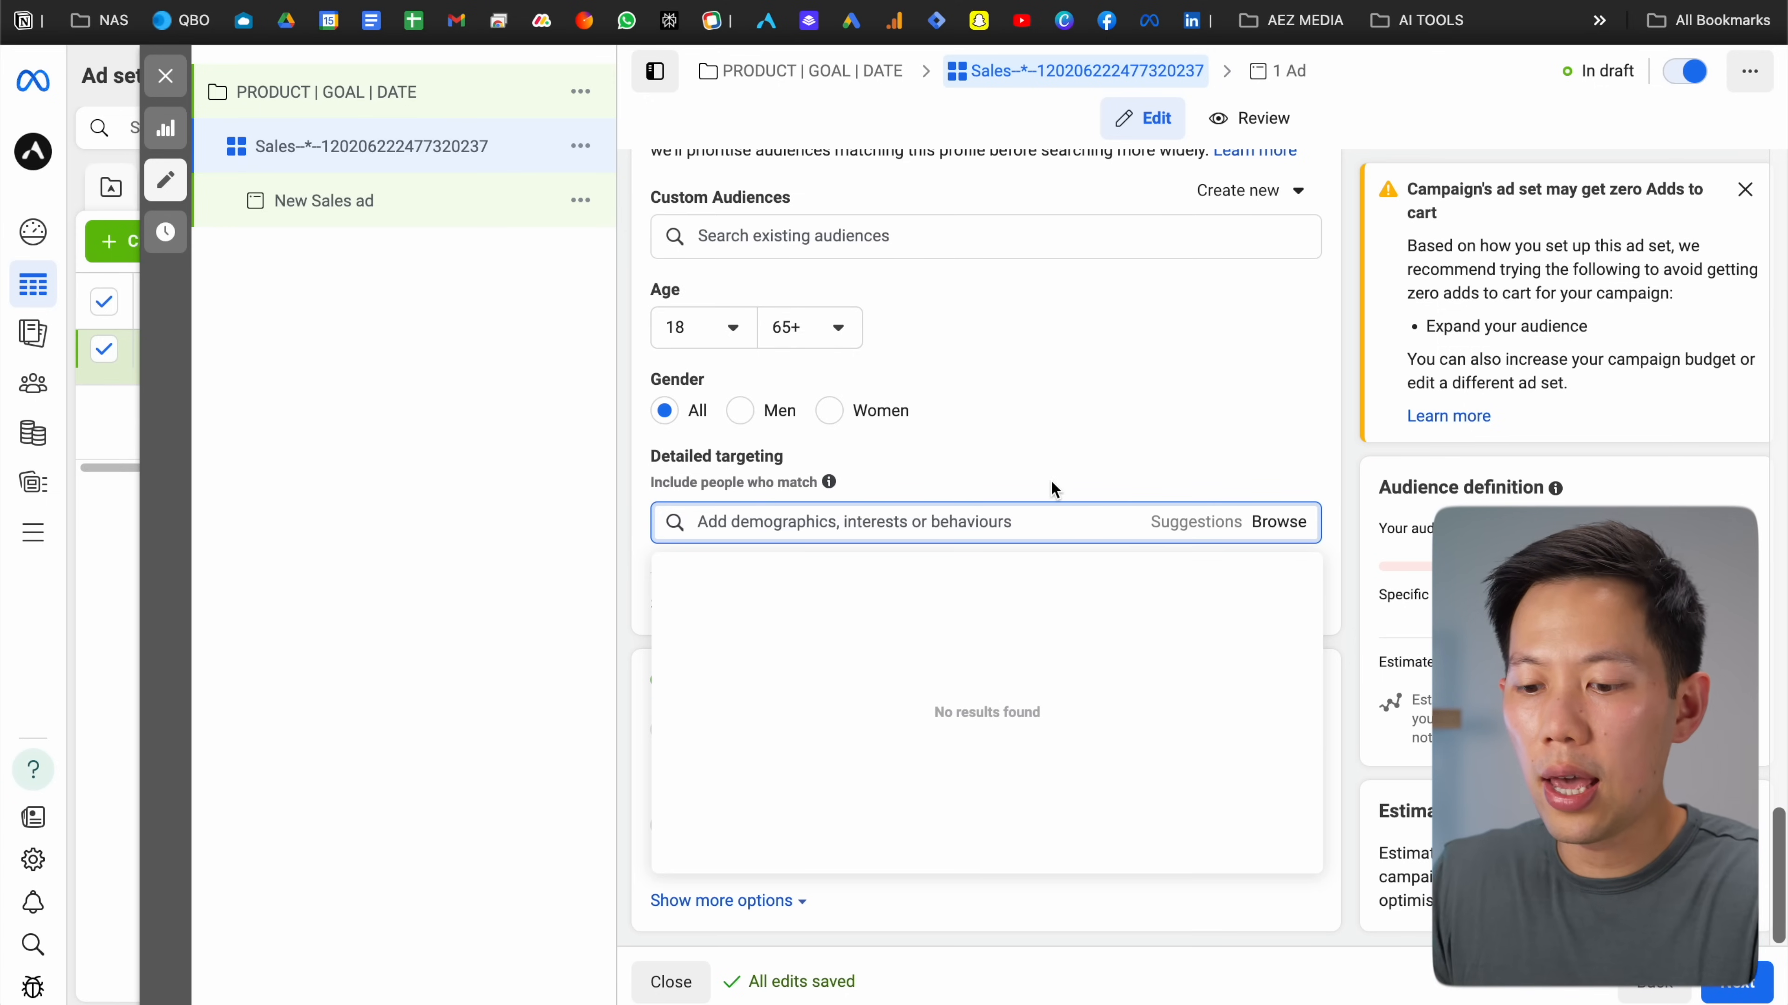
left_click(1022, 474)
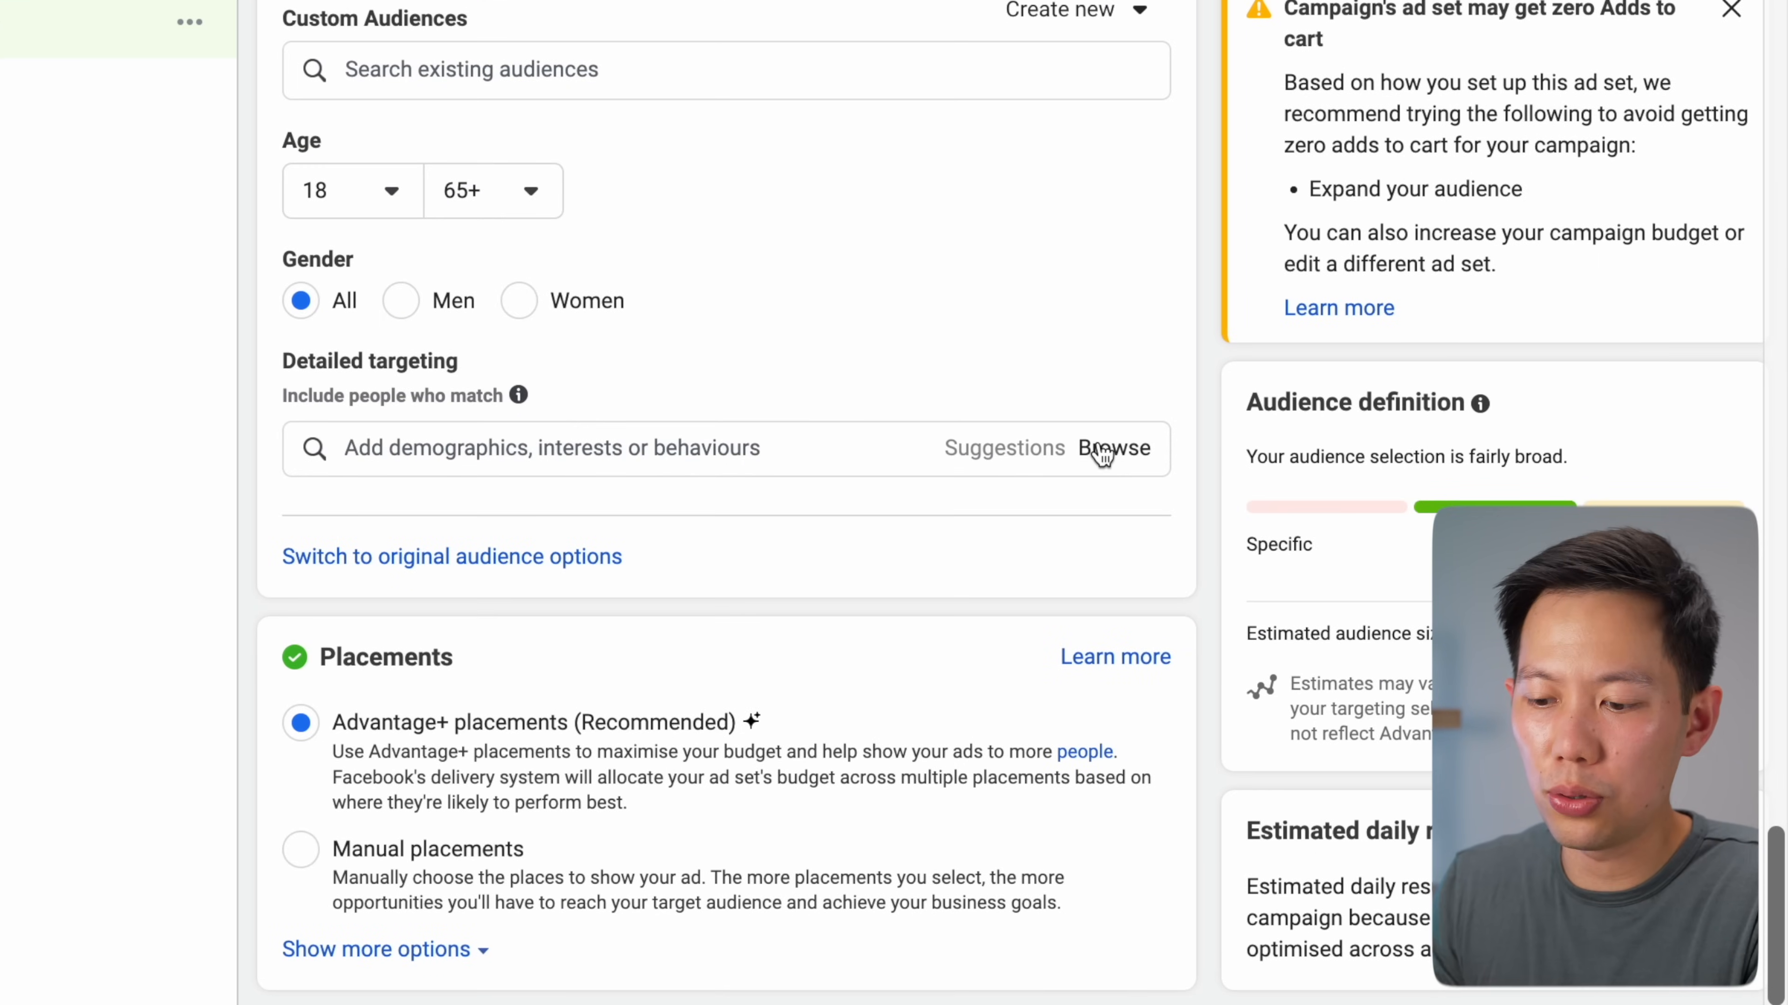
Browse detailed targeting to Interests > Hobbies and activities > Pets
left_click(1102, 450)
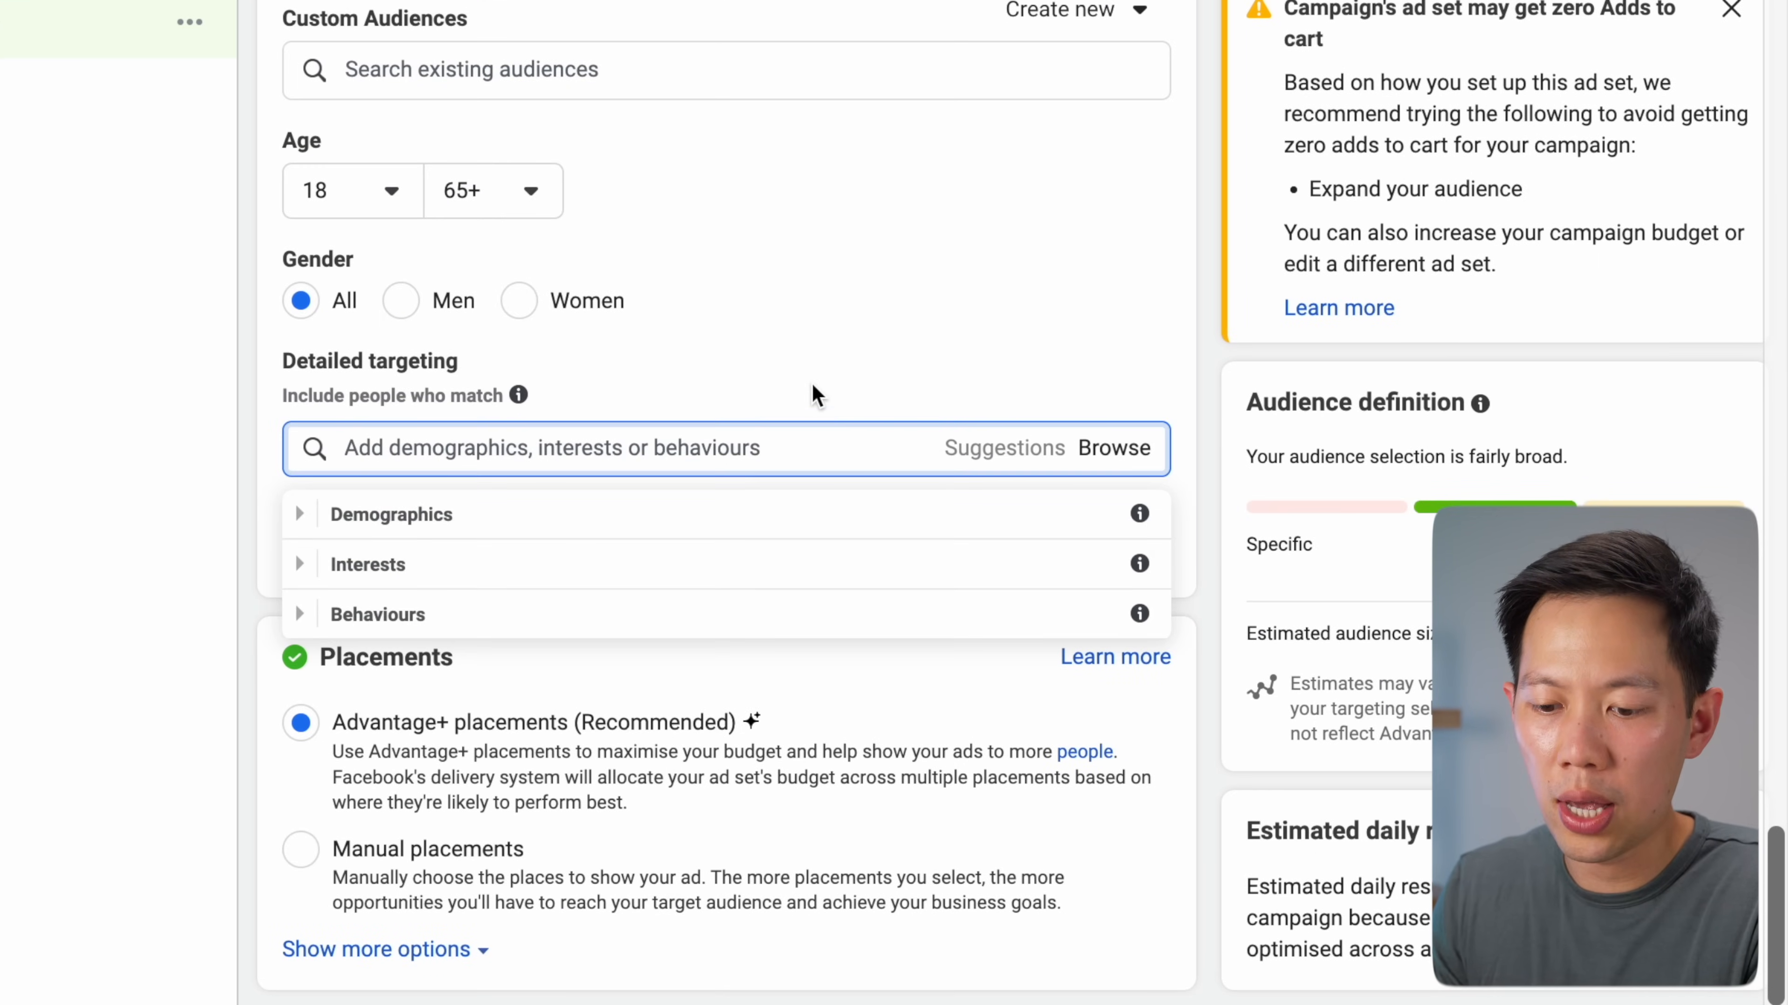
left_click(301, 525)
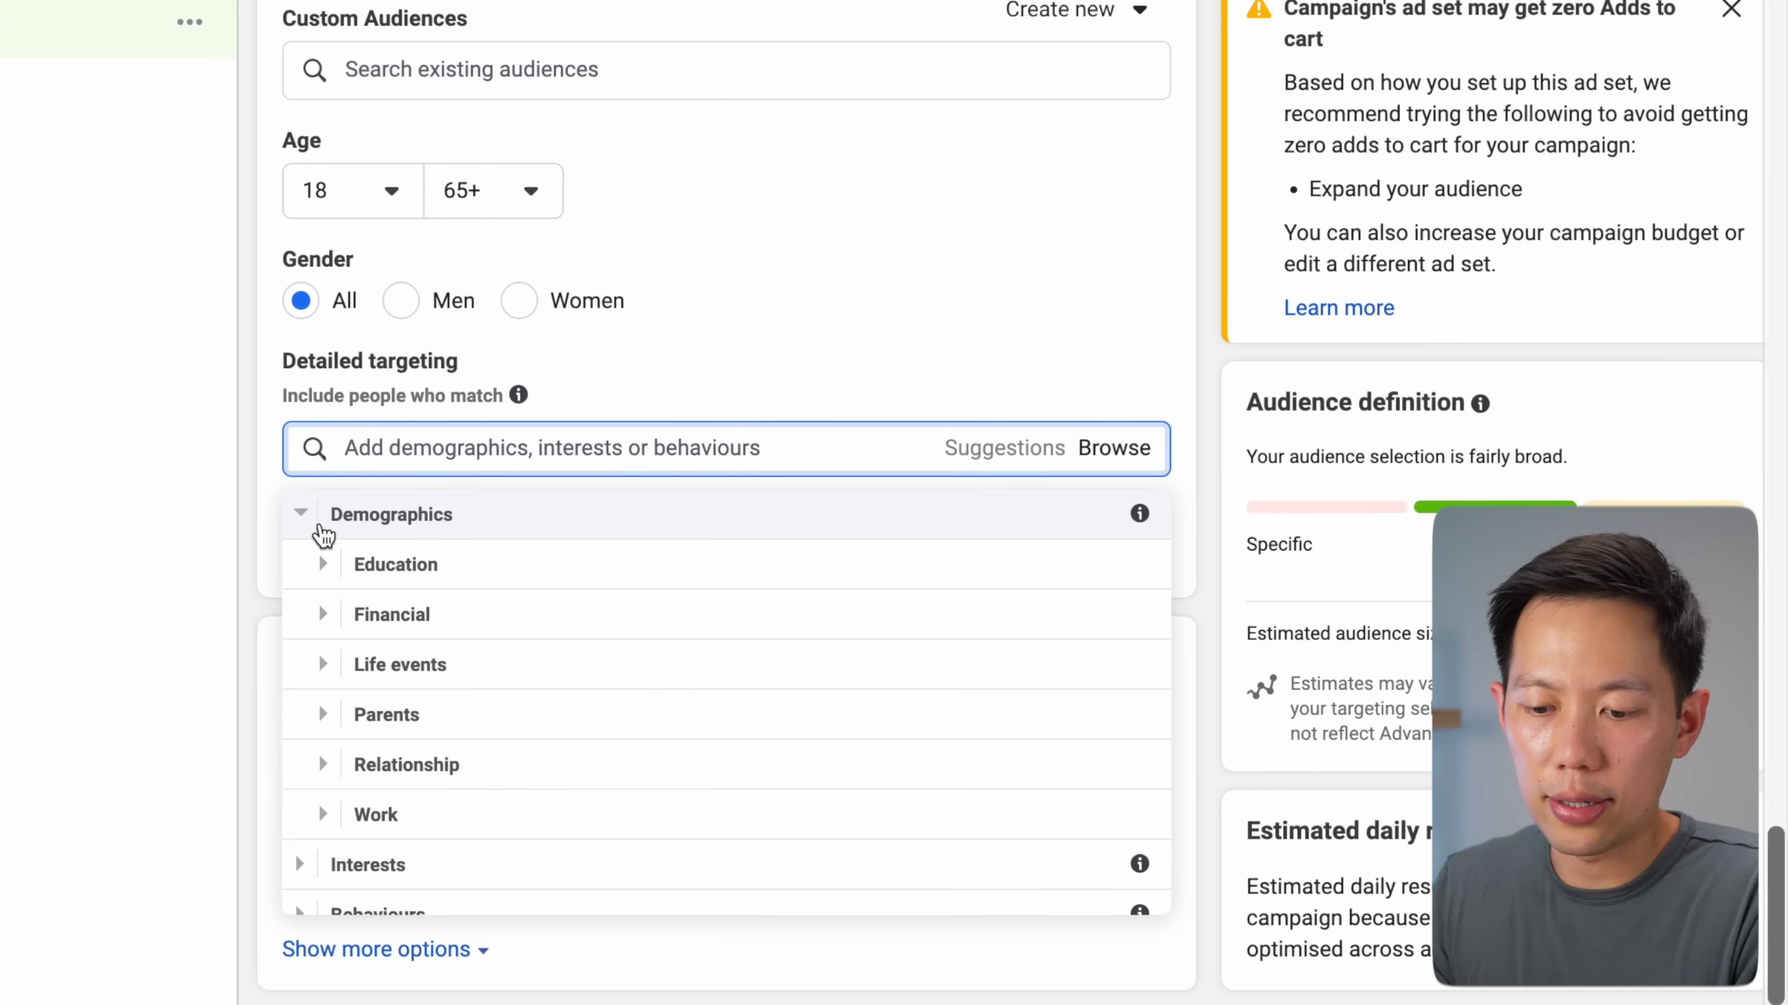
left_click(303, 845)
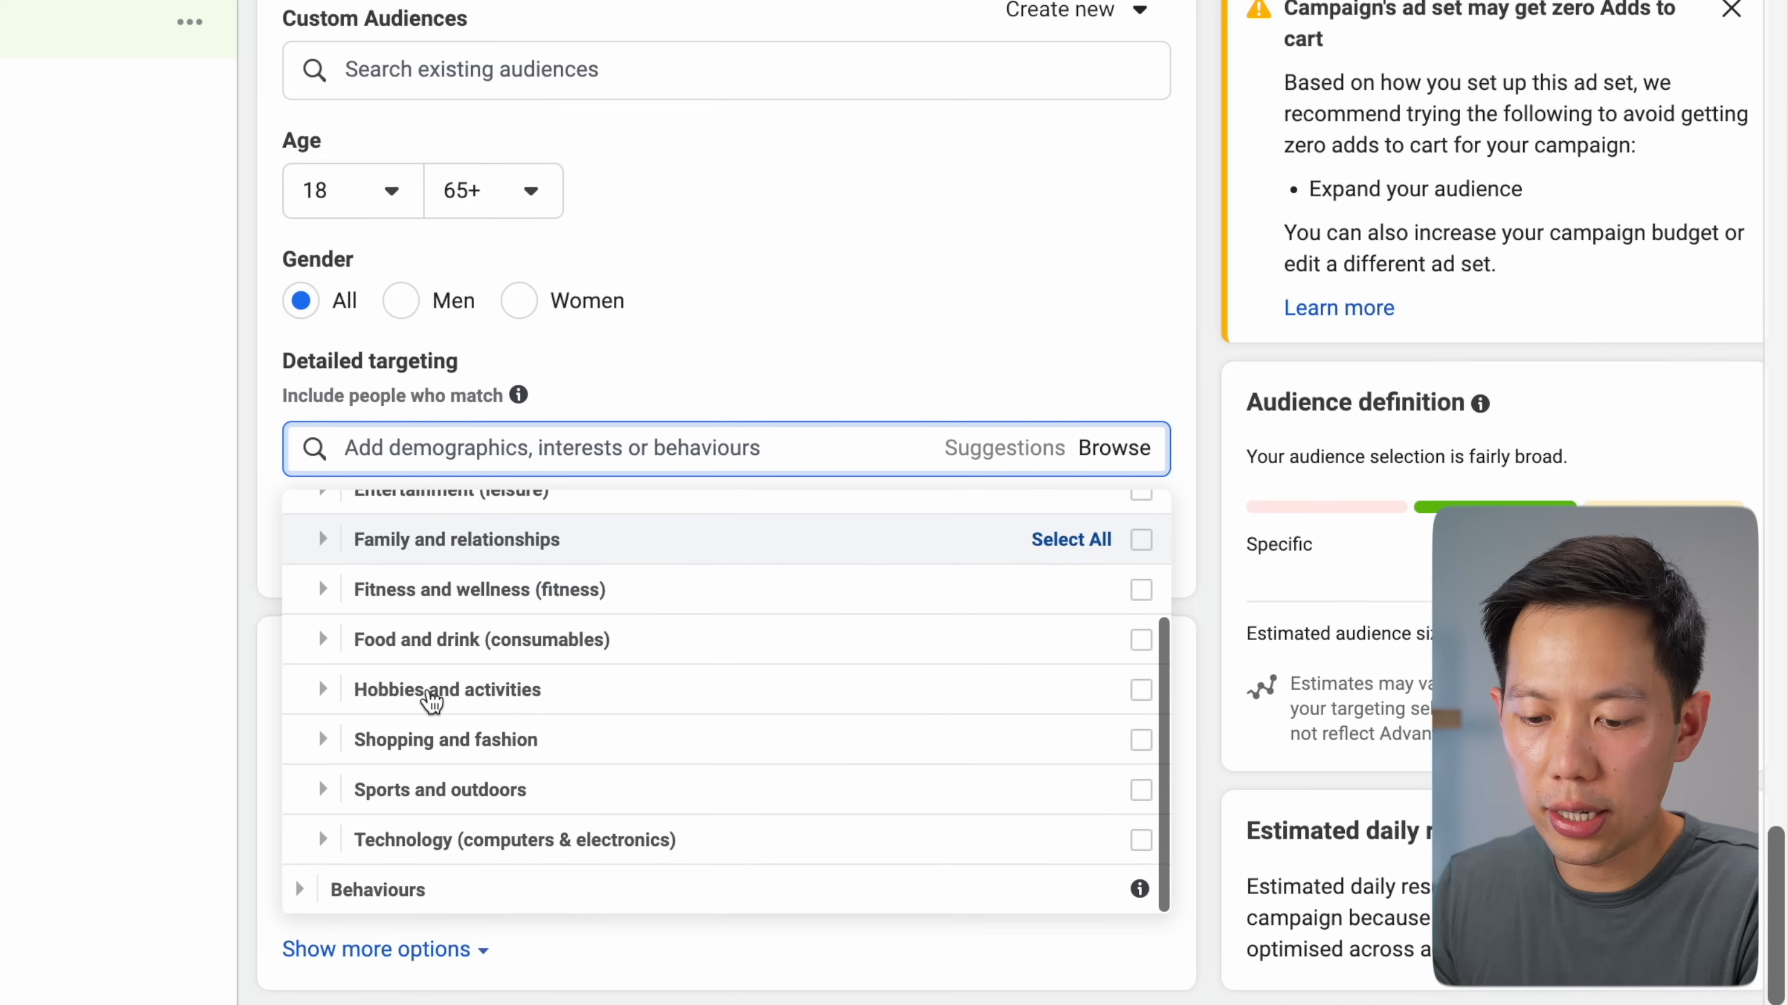
left_click(305, 898)
scroll(415, 771, "down", 3)
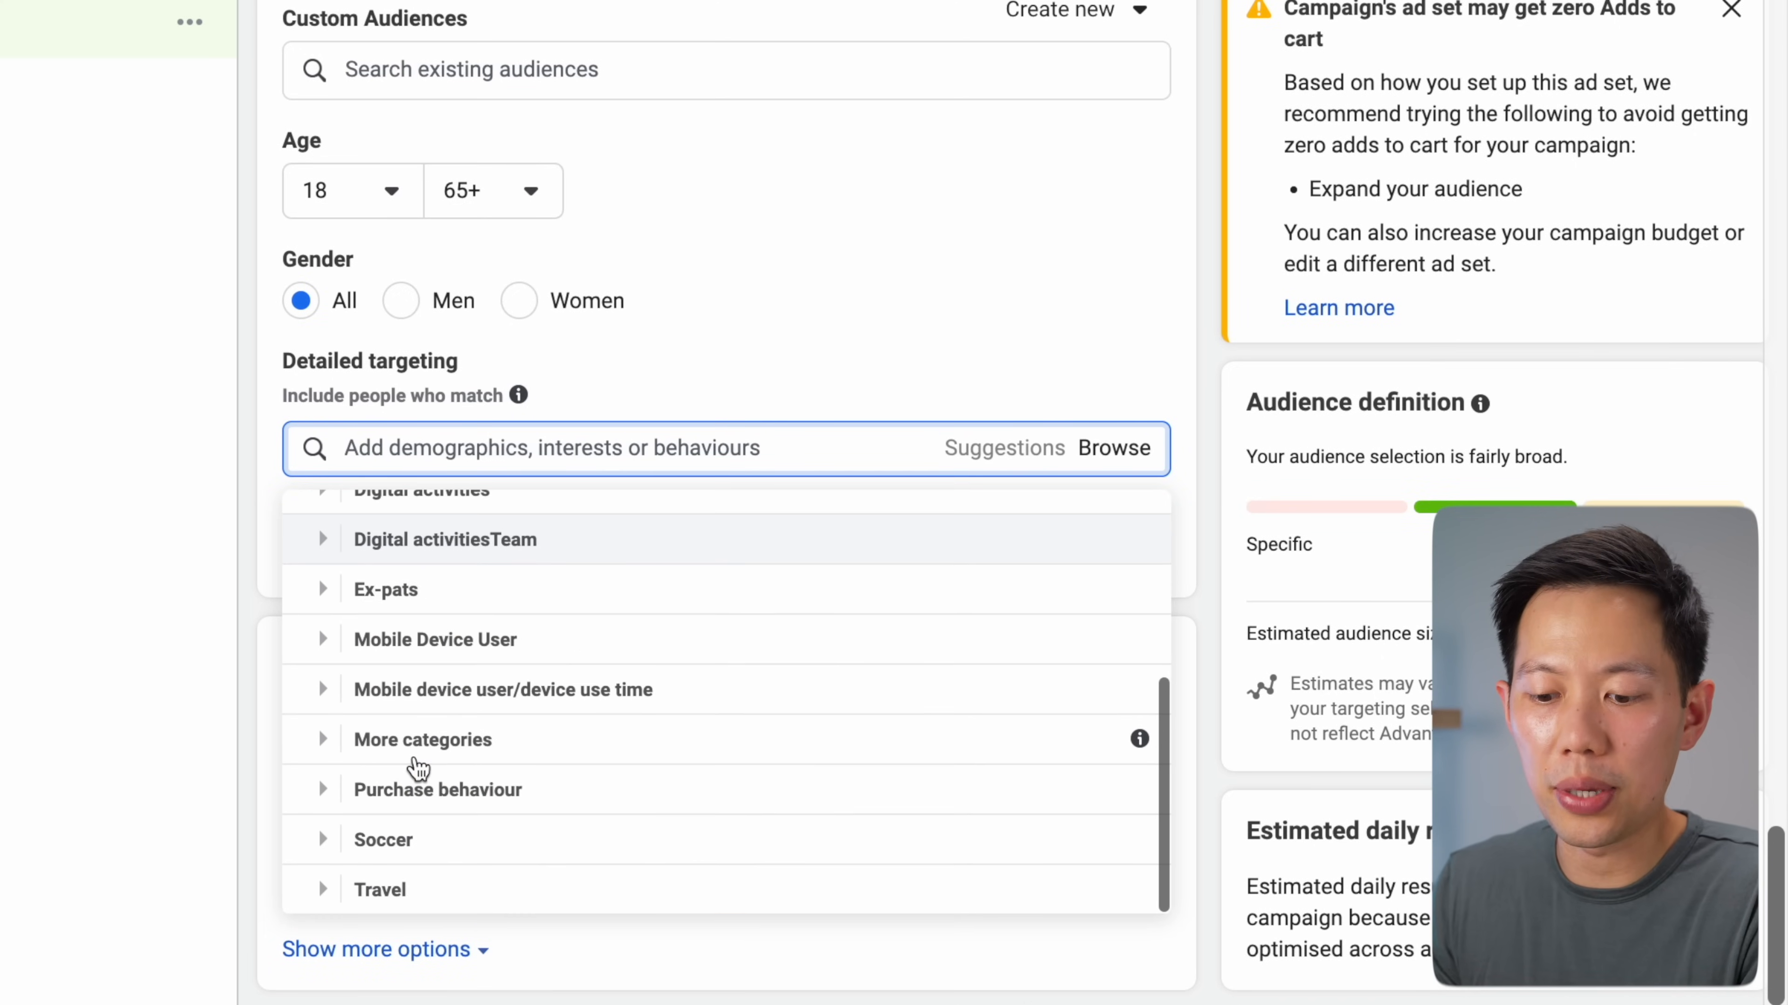
scroll(450, 746, "up", 5)
scroll(468, 729, "down", 1)
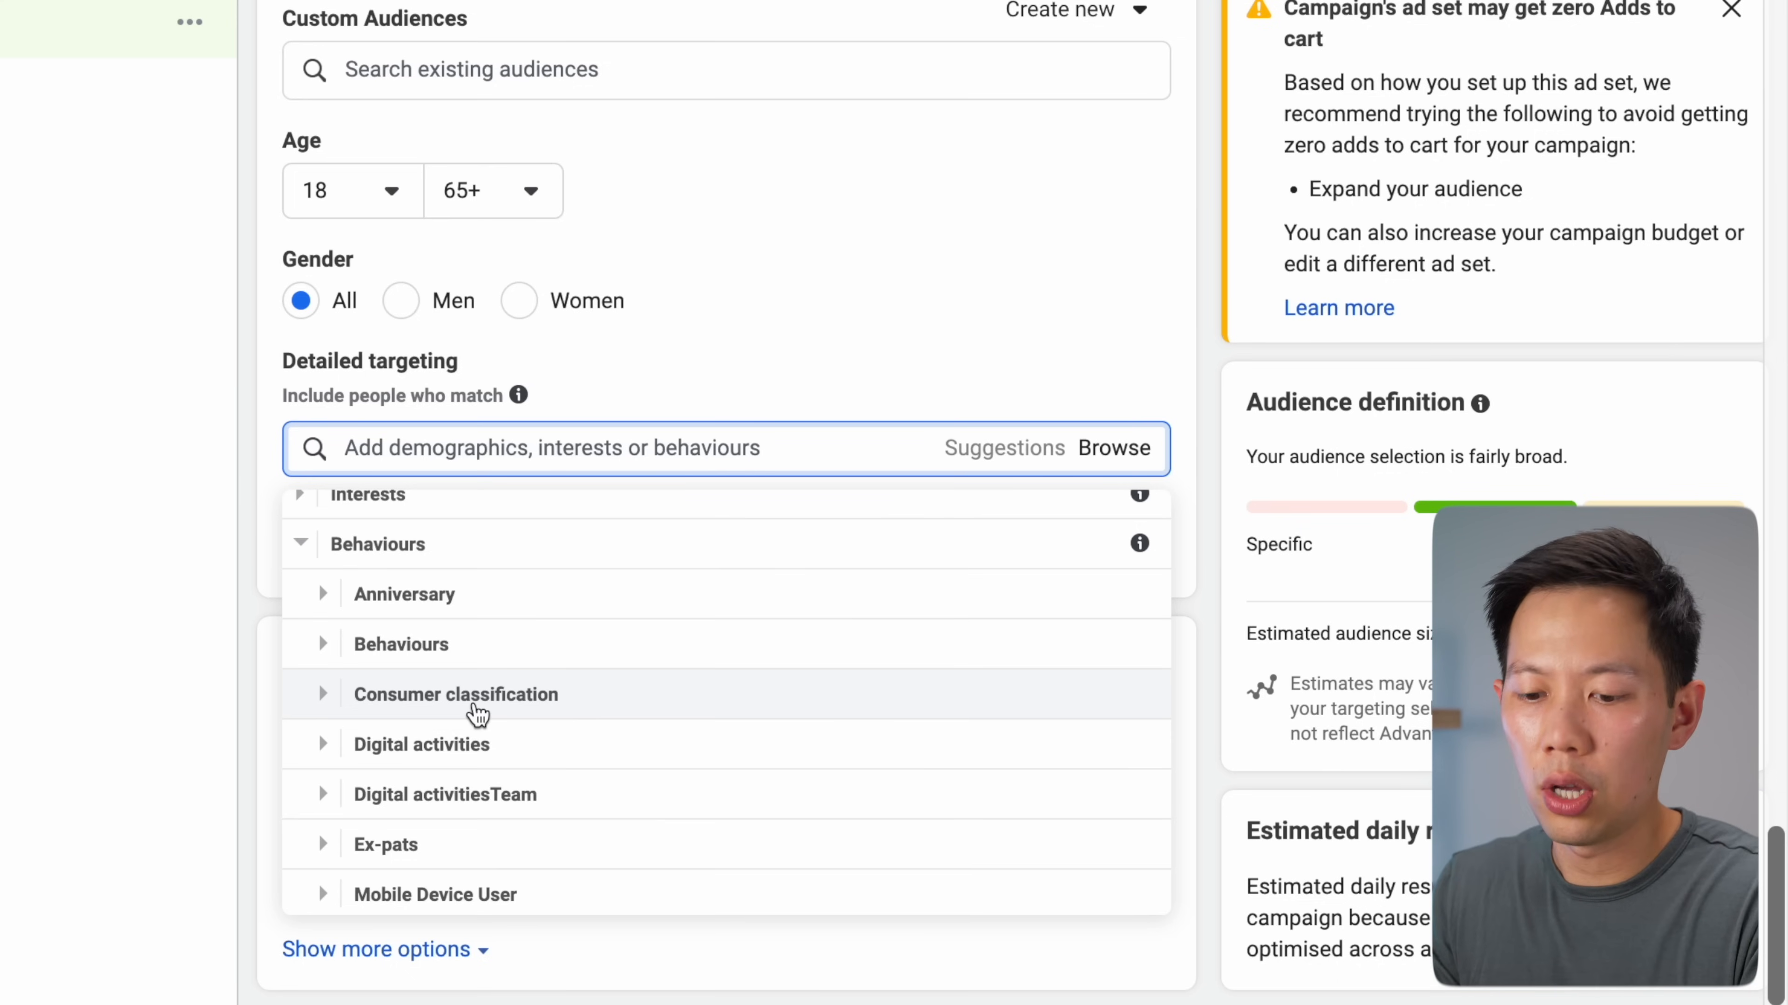
scroll(422, 669, "up", 1)
left_click(308, 571)
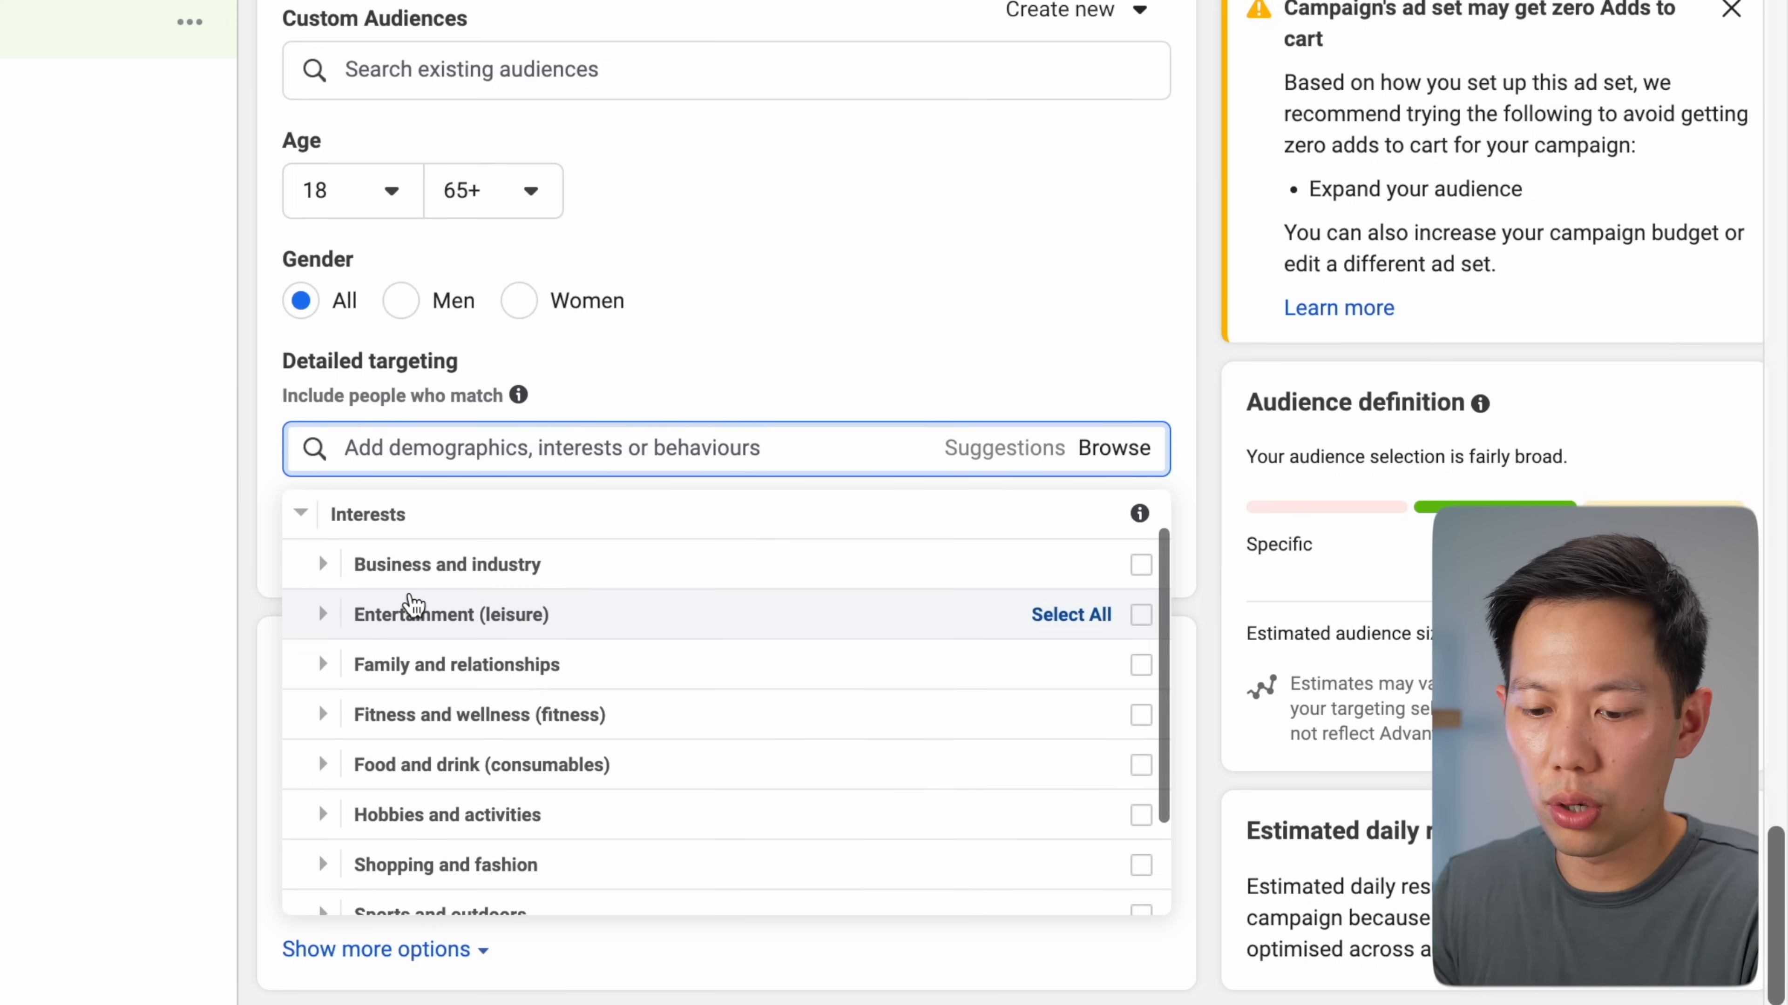
scroll(408, 606, "down", 2)
scroll(408, 605, "up", 3)
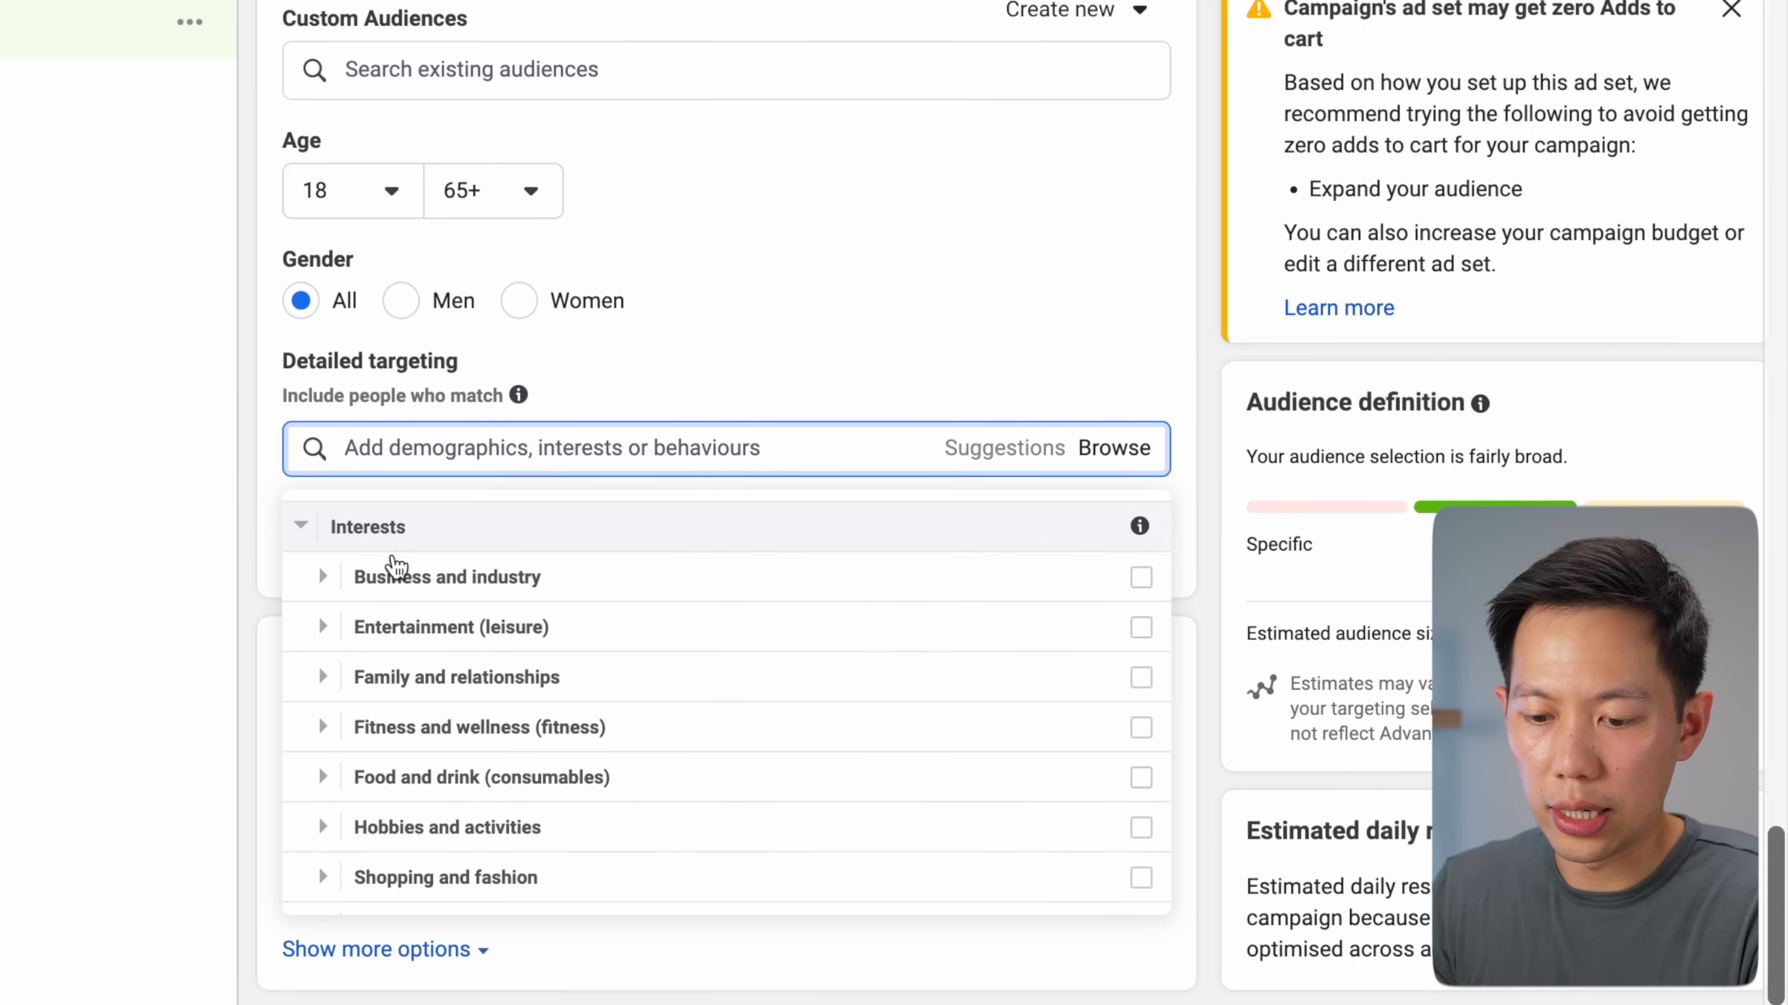
scroll(395, 676, "down", 1)
left_click(322, 714)
scroll(331, 705, "down", 3)
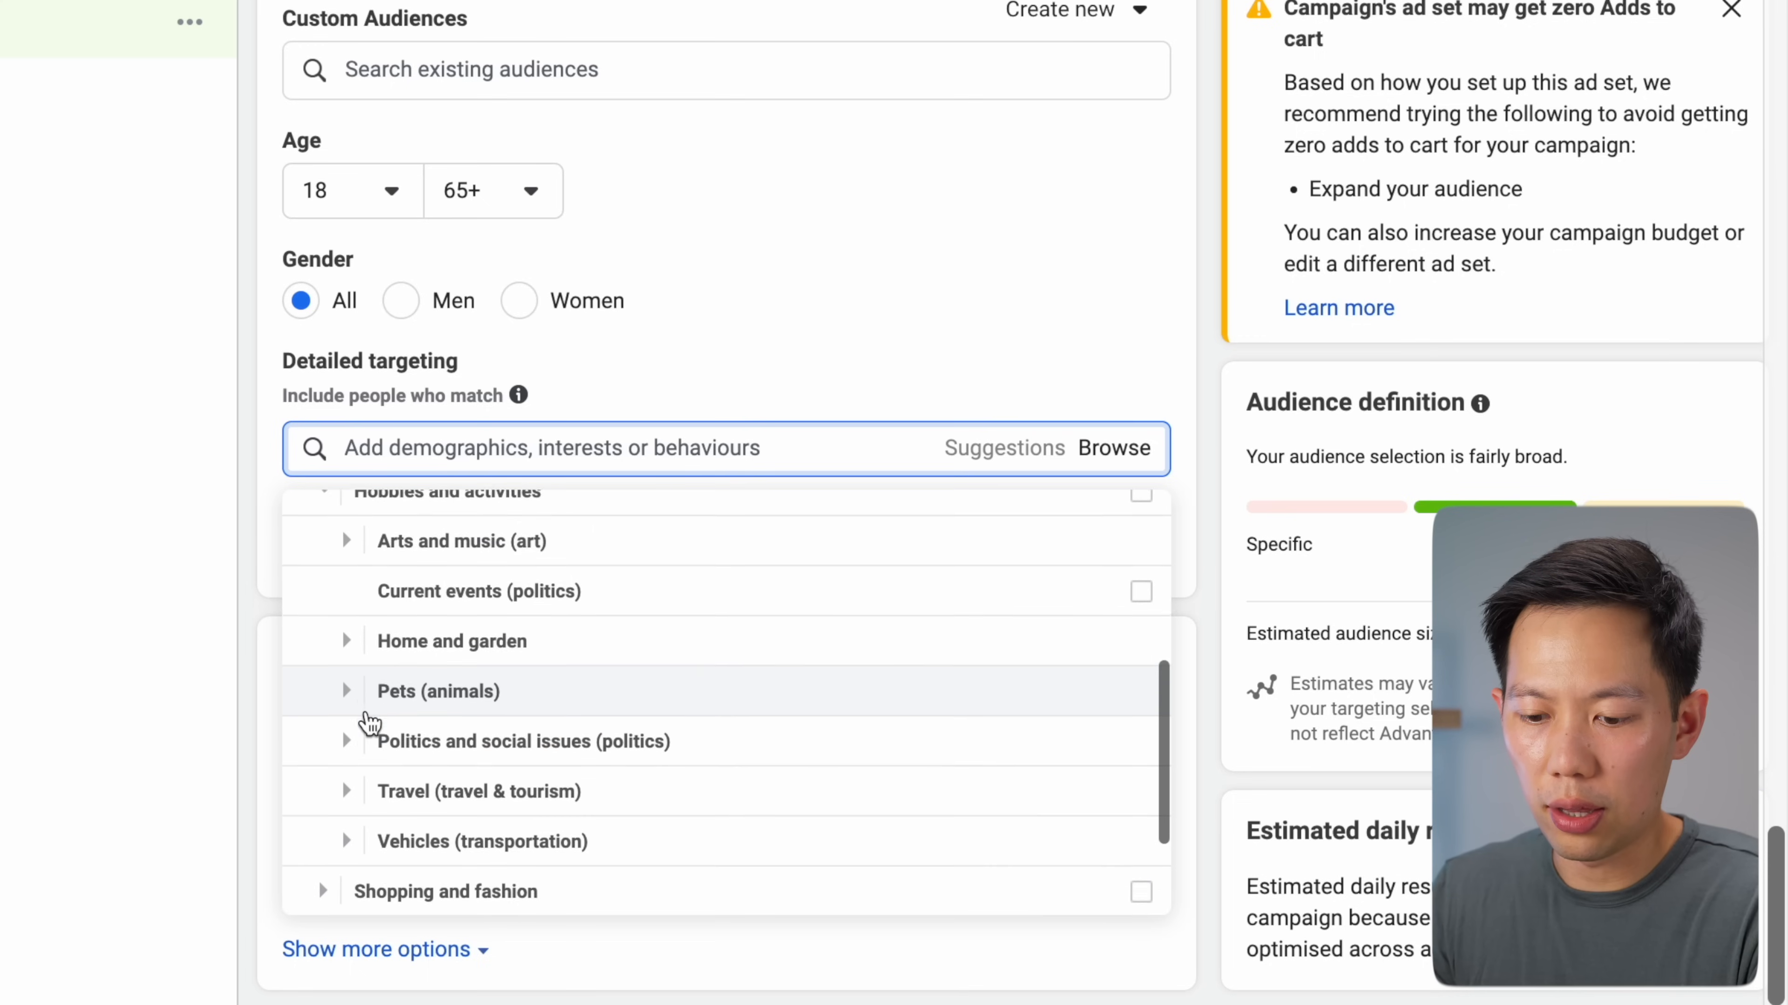
left_click(346, 673)
scroll(411, 682, "down", 2)
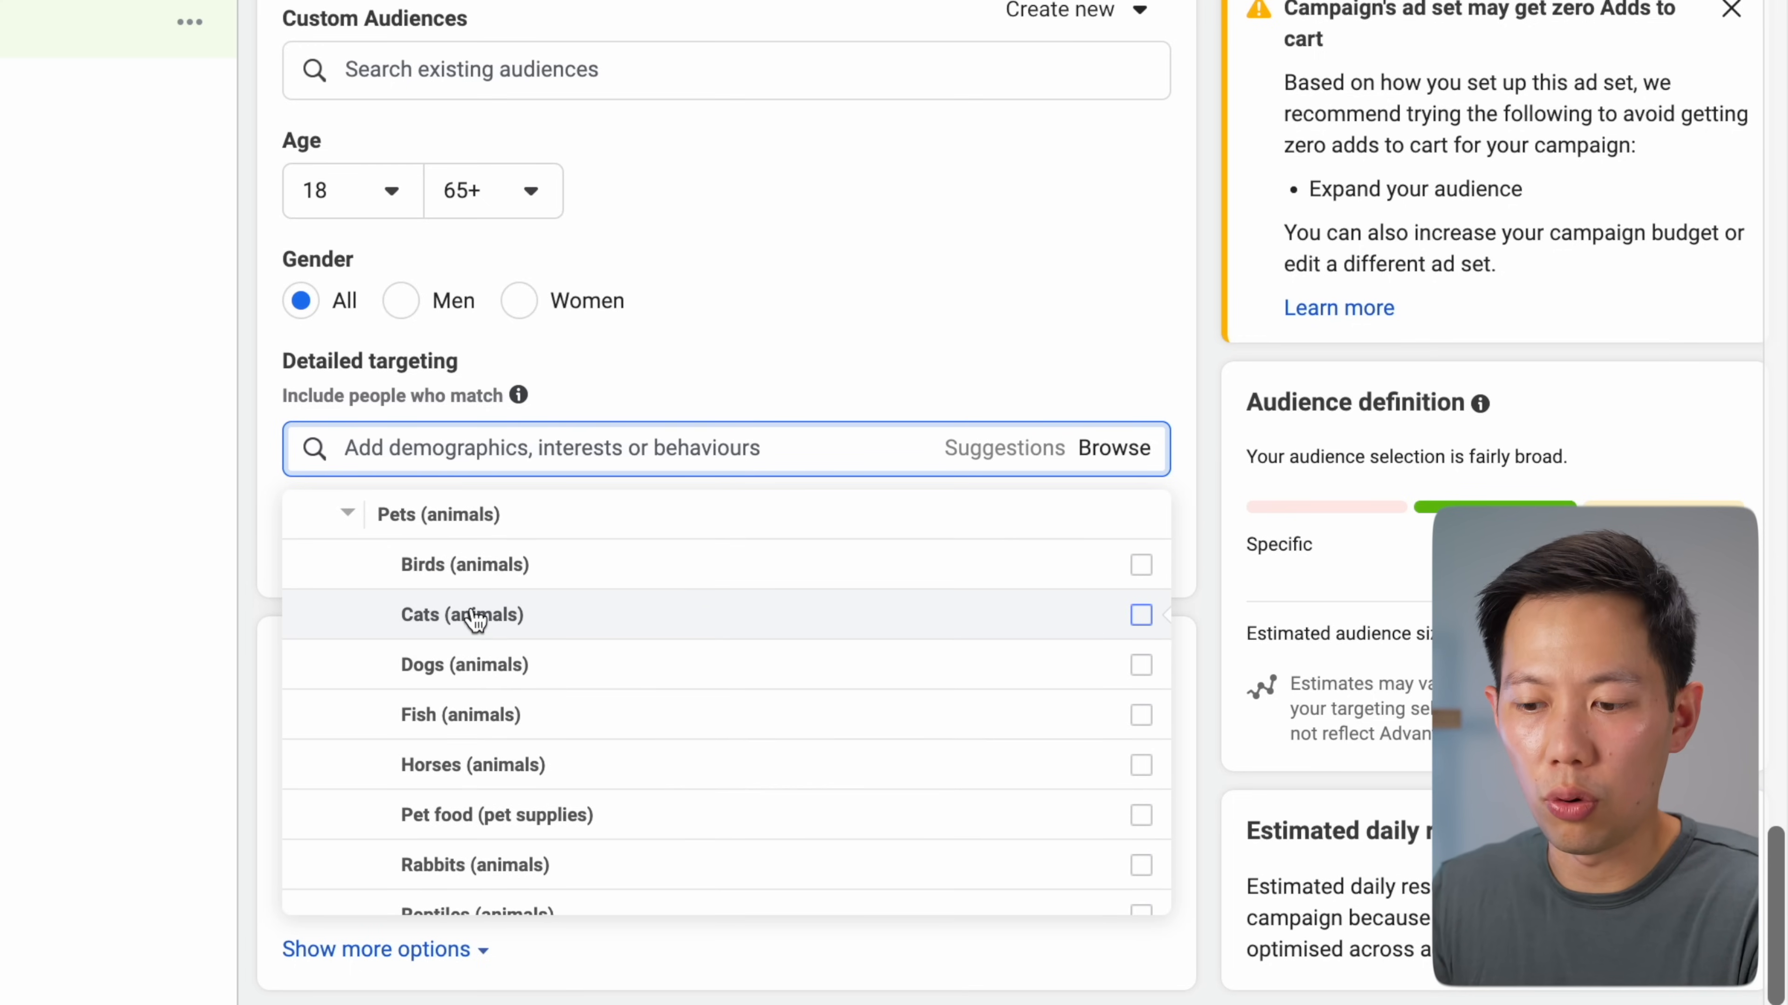
Target people interested in Cats (animals) and Dogs (animals)
mouse_move(486, 623)
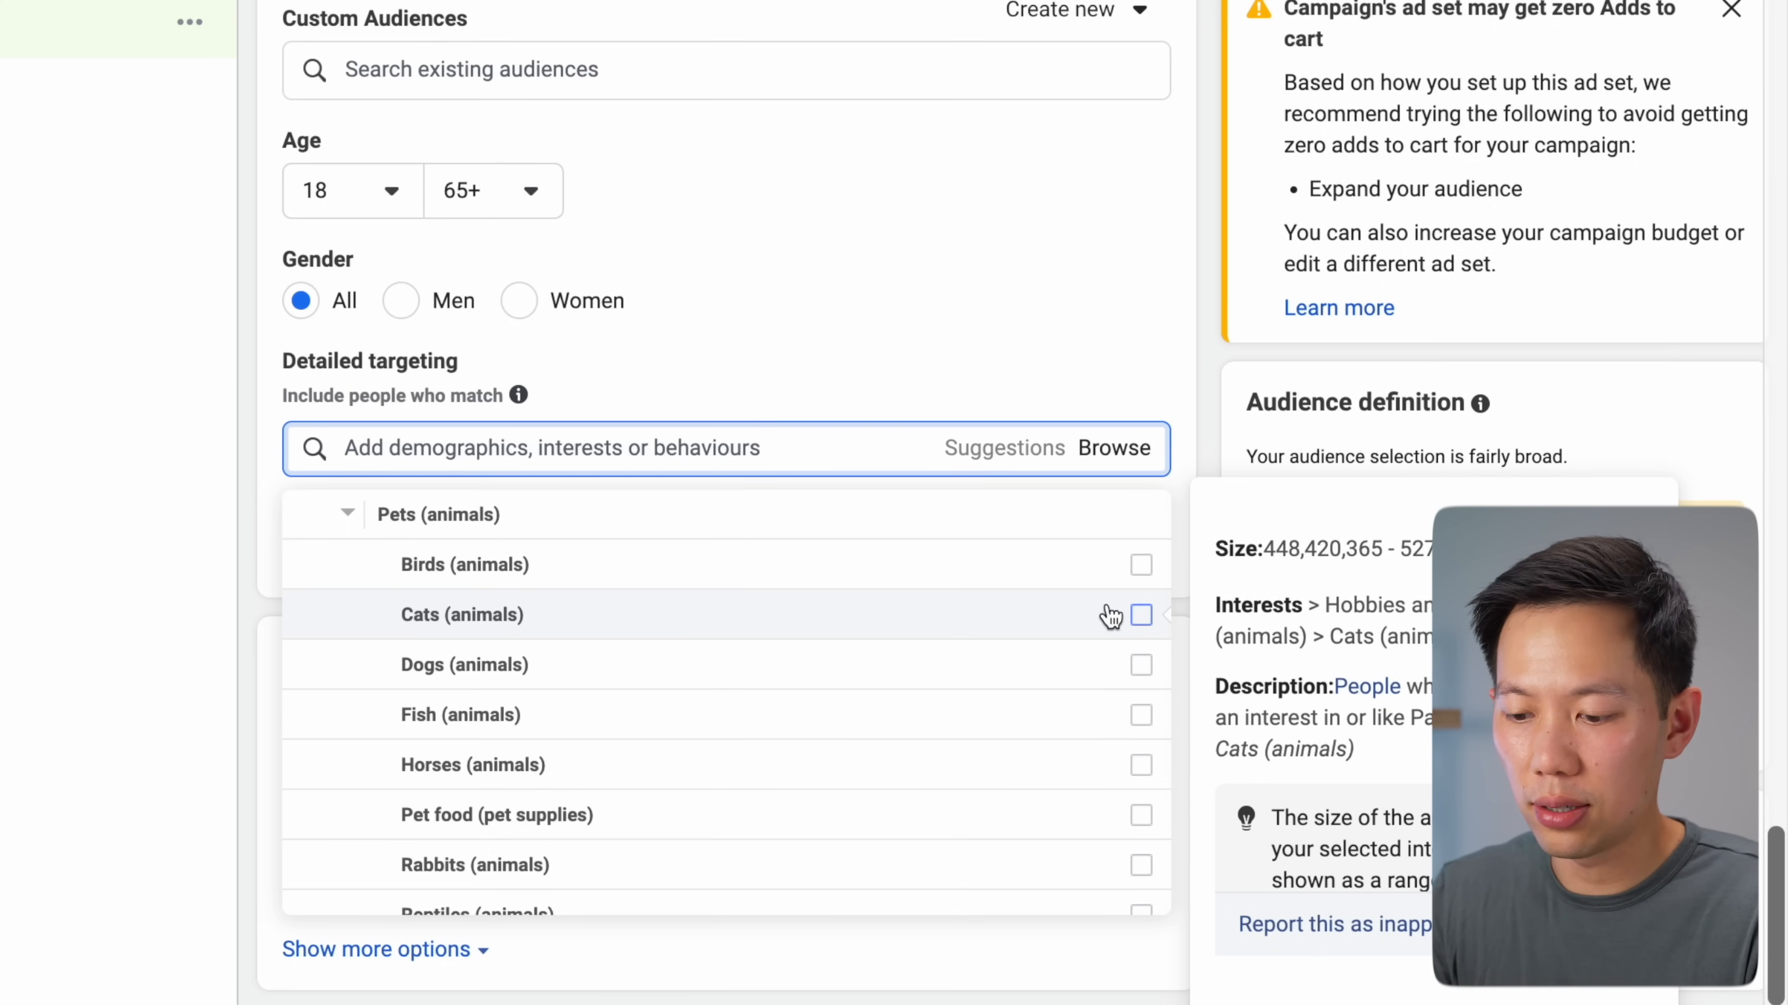
left_click(1140, 615)
left_click(1141, 665)
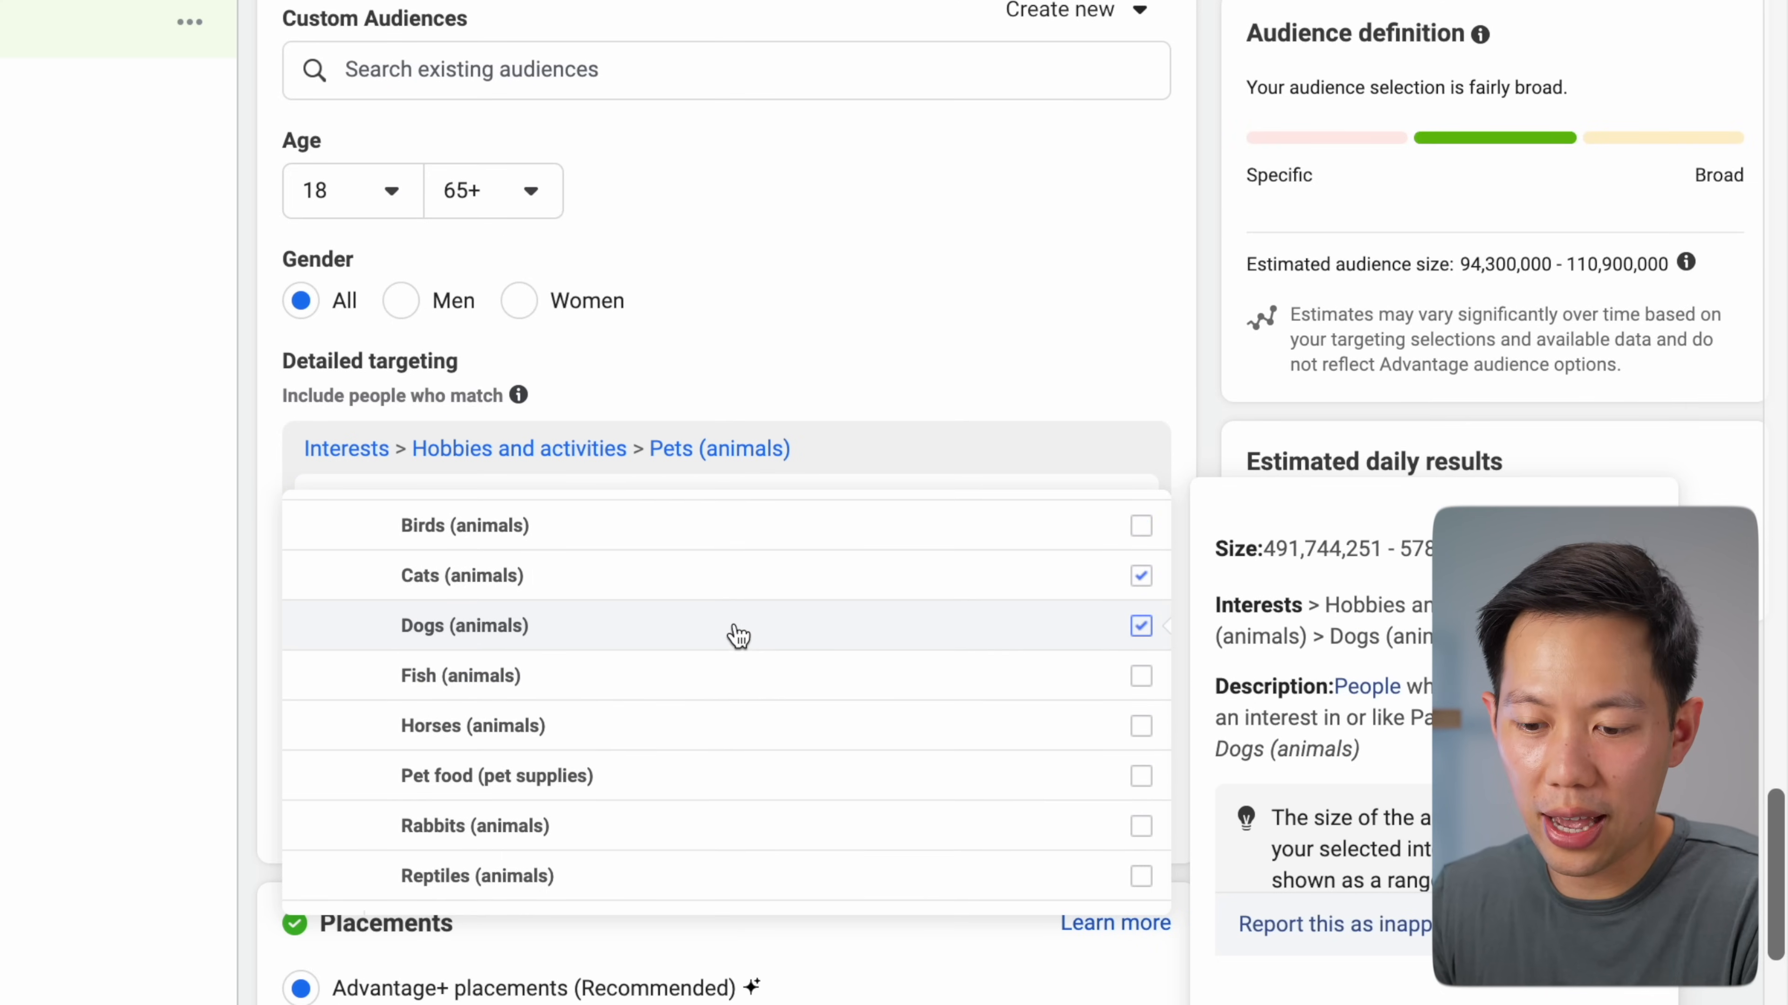
scroll(730, 631, "up", 1)
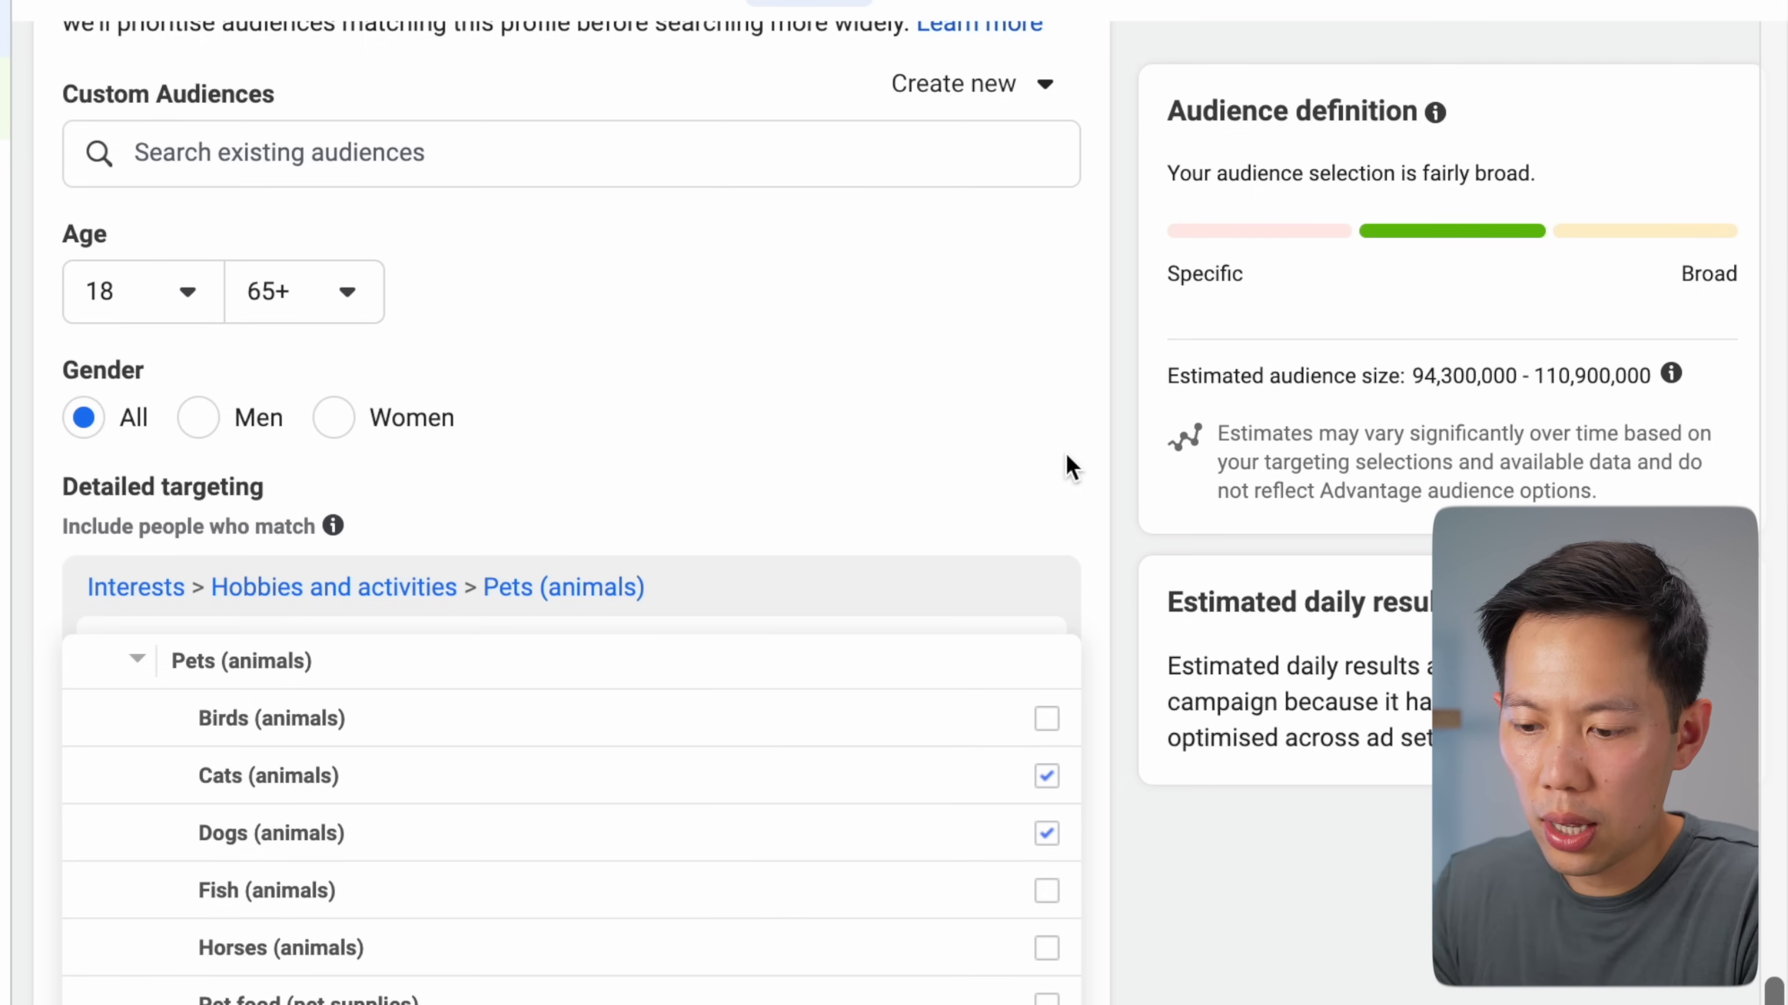
Keep Cats and Dogs and add an 'and must also match' condition
left_click(1131, 517)
scroll(1130, 517, "down", 2)
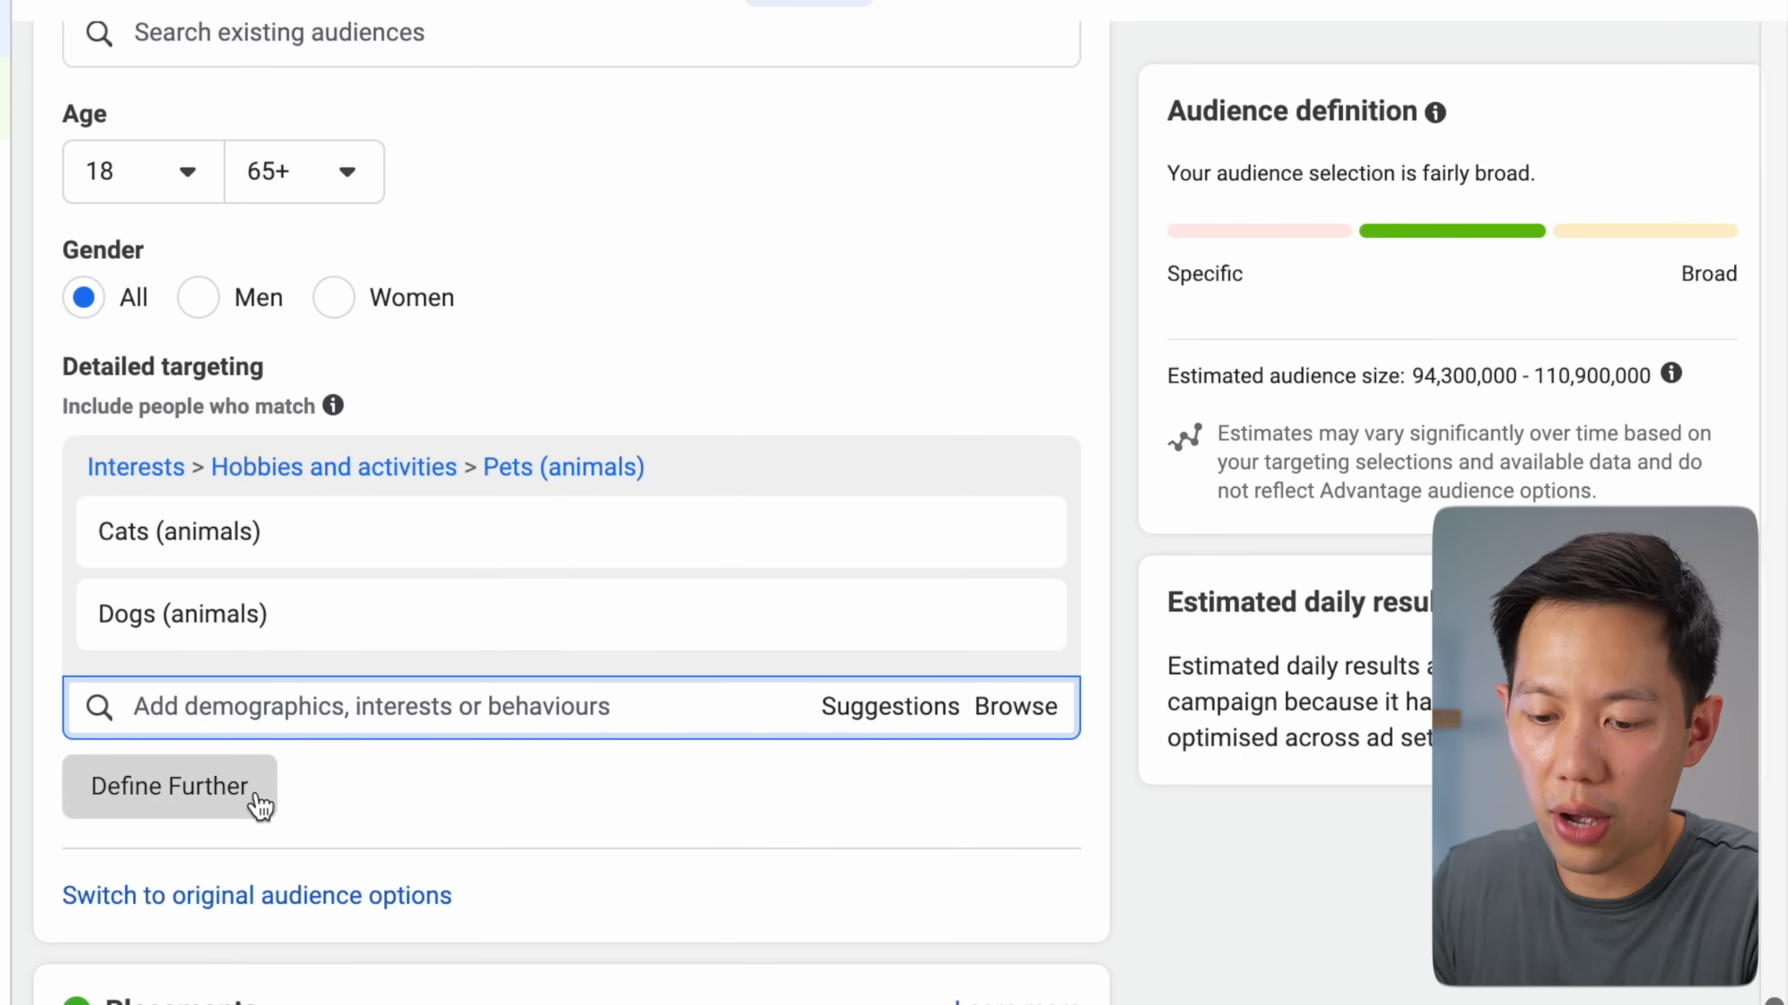
left_click(262, 807)
scroll(366, 792, "down", 1)
scroll(361, 788, "down", 1)
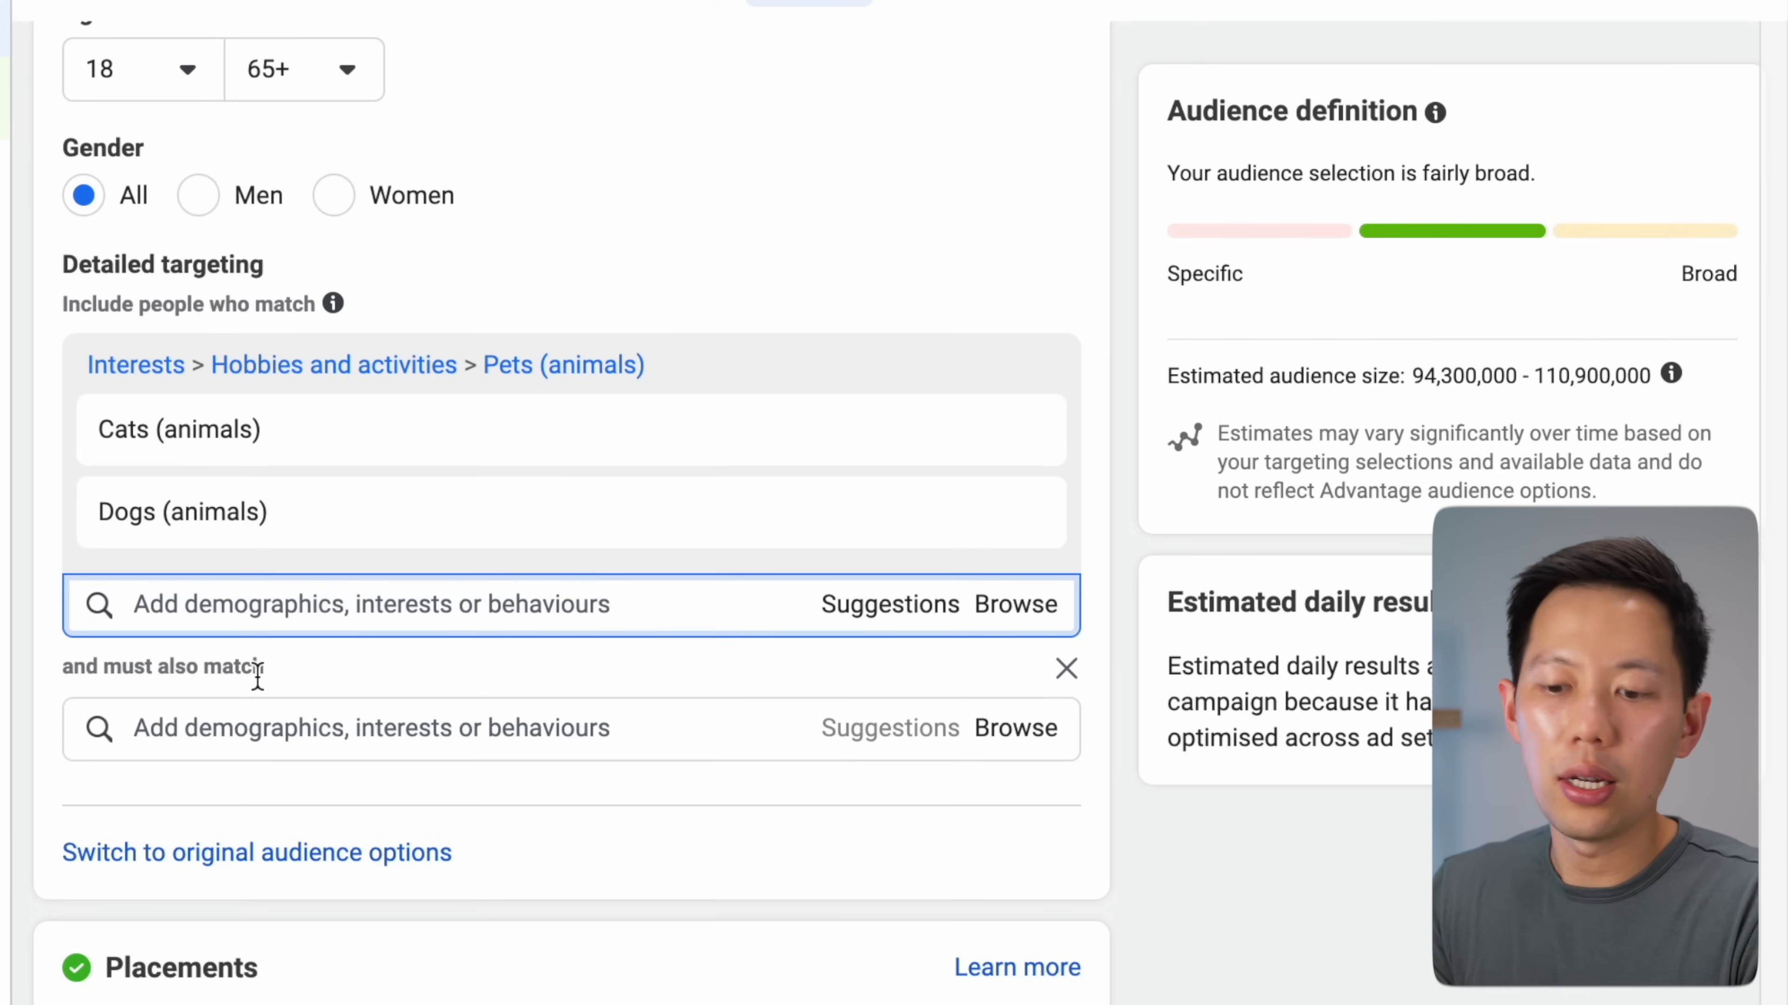
left_click(240, 729)
scroll(310, 722, "down", 1)
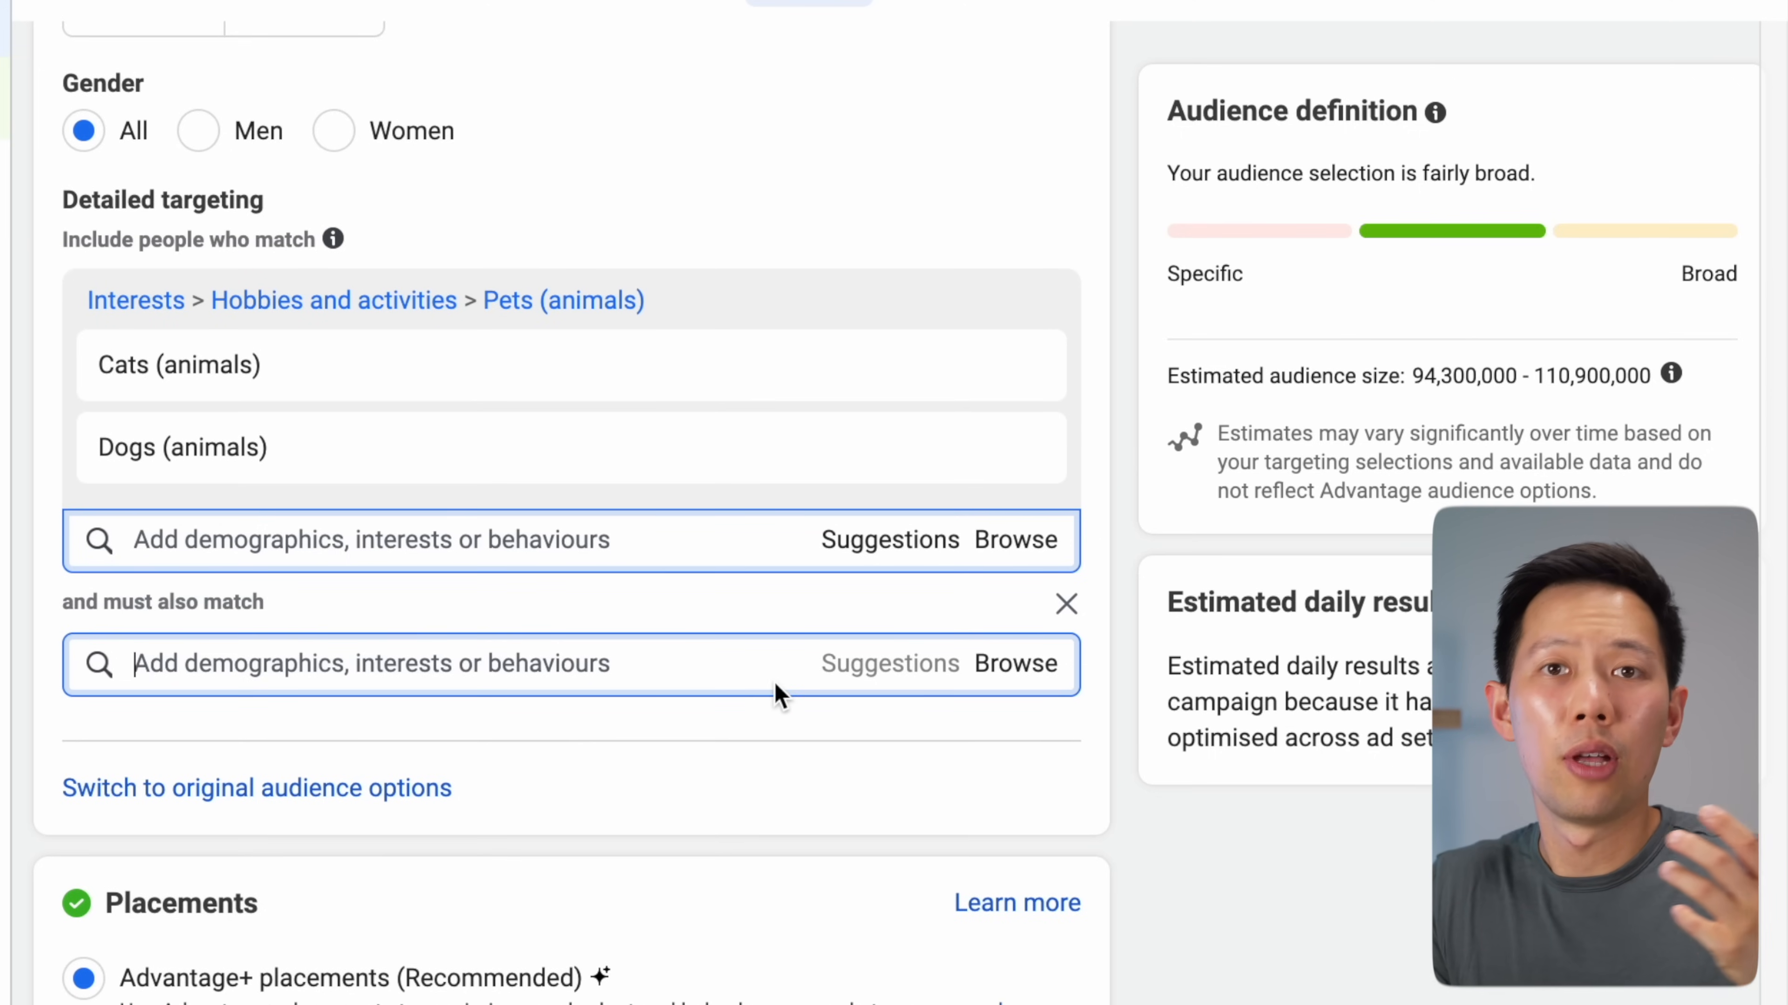
Browse the targeting categories to Behaviours > Purchase behaviour
left_click(992, 676)
left_click(84, 852)
scroll(176, 824, "down", 2)
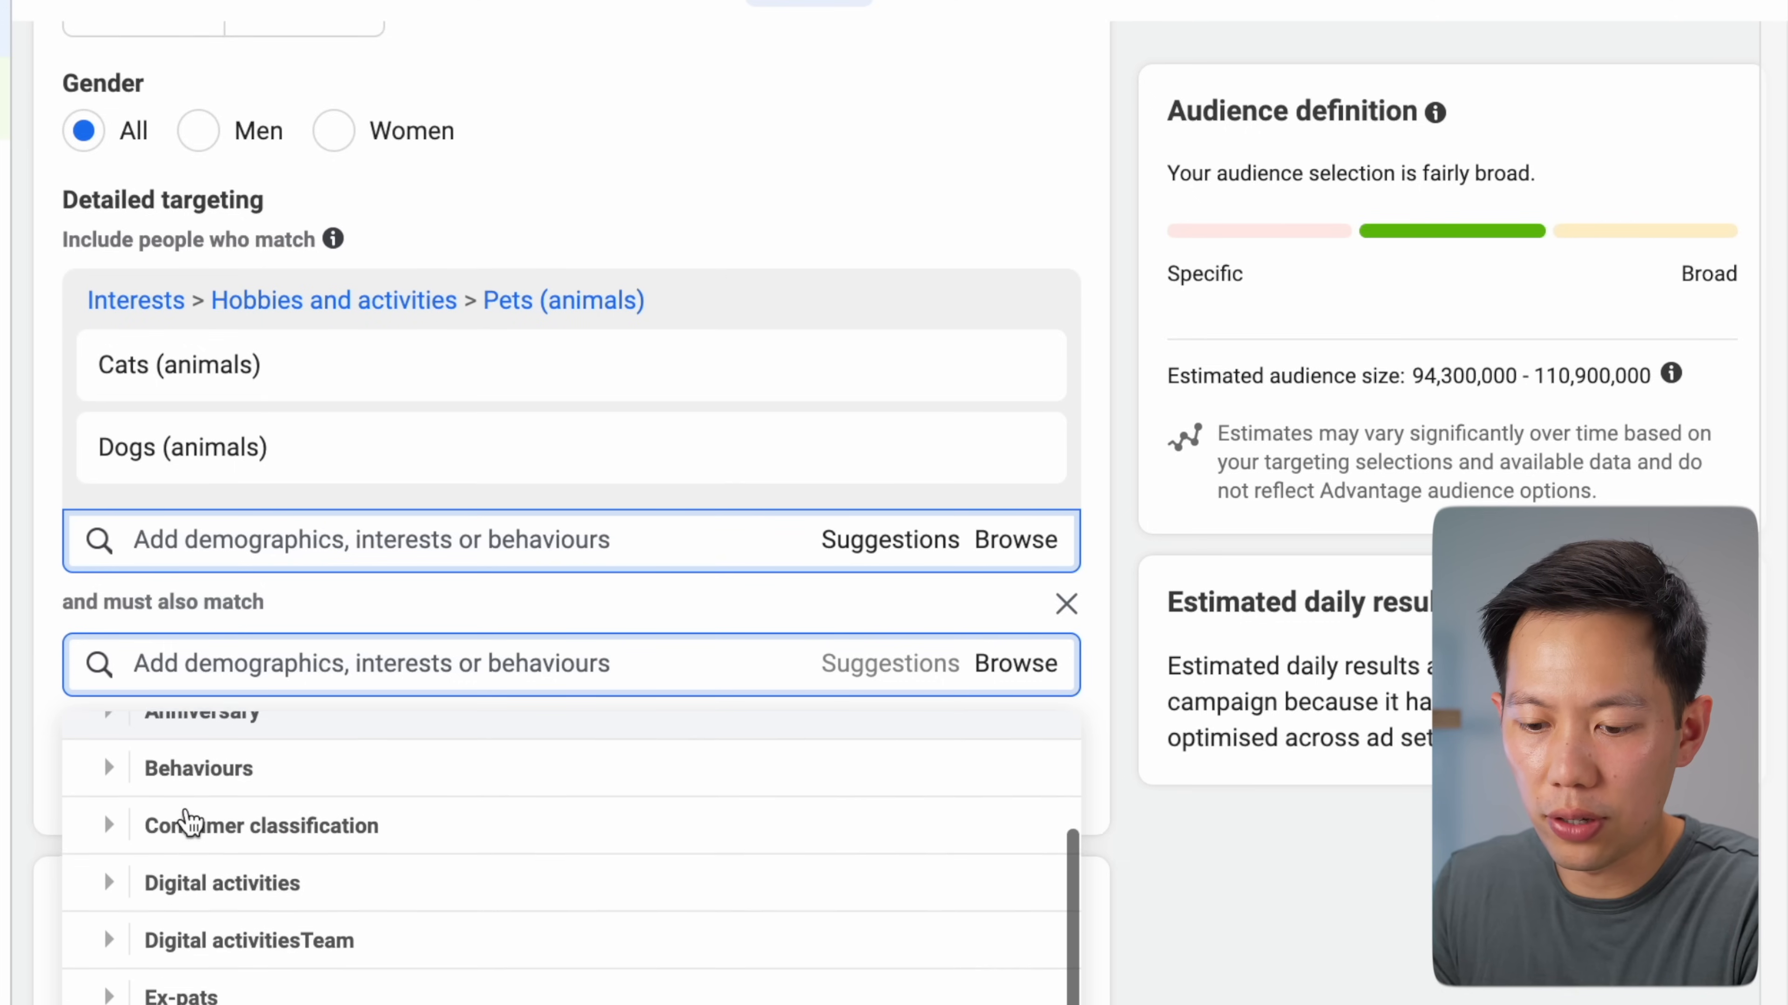
scroll(166, 845, "up", 1)
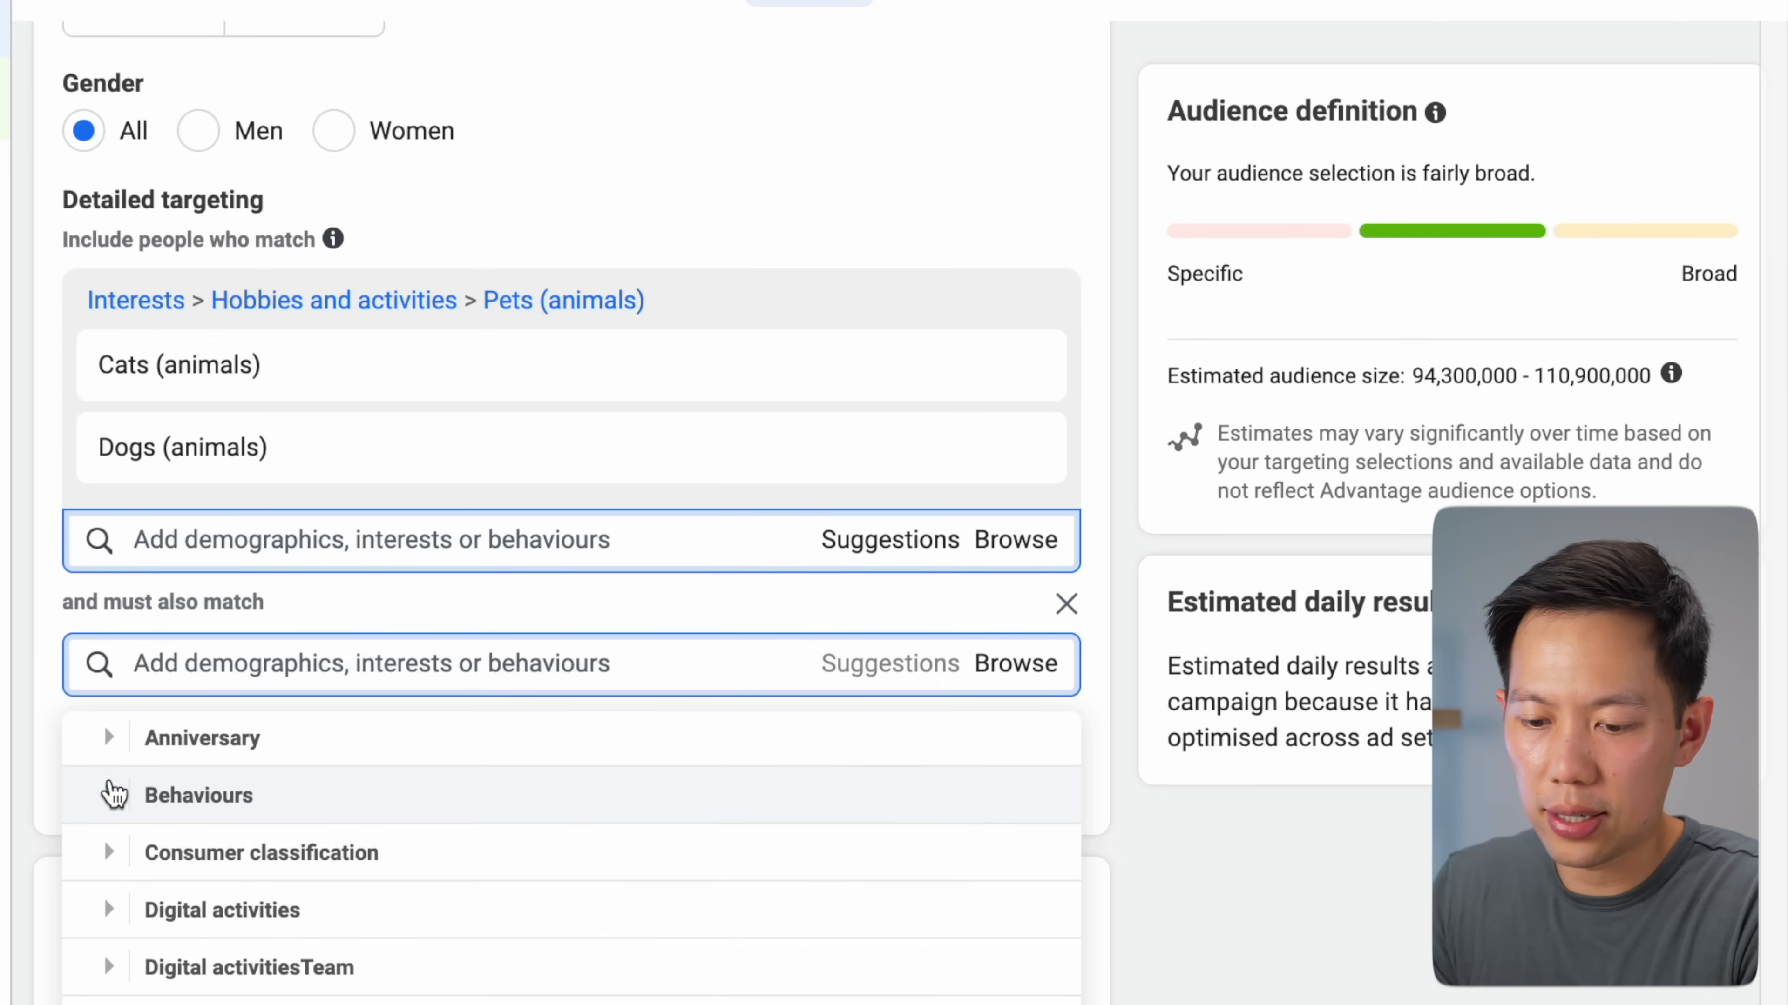
left_click(113, 795)
scroll(147, 847, "down", 1)
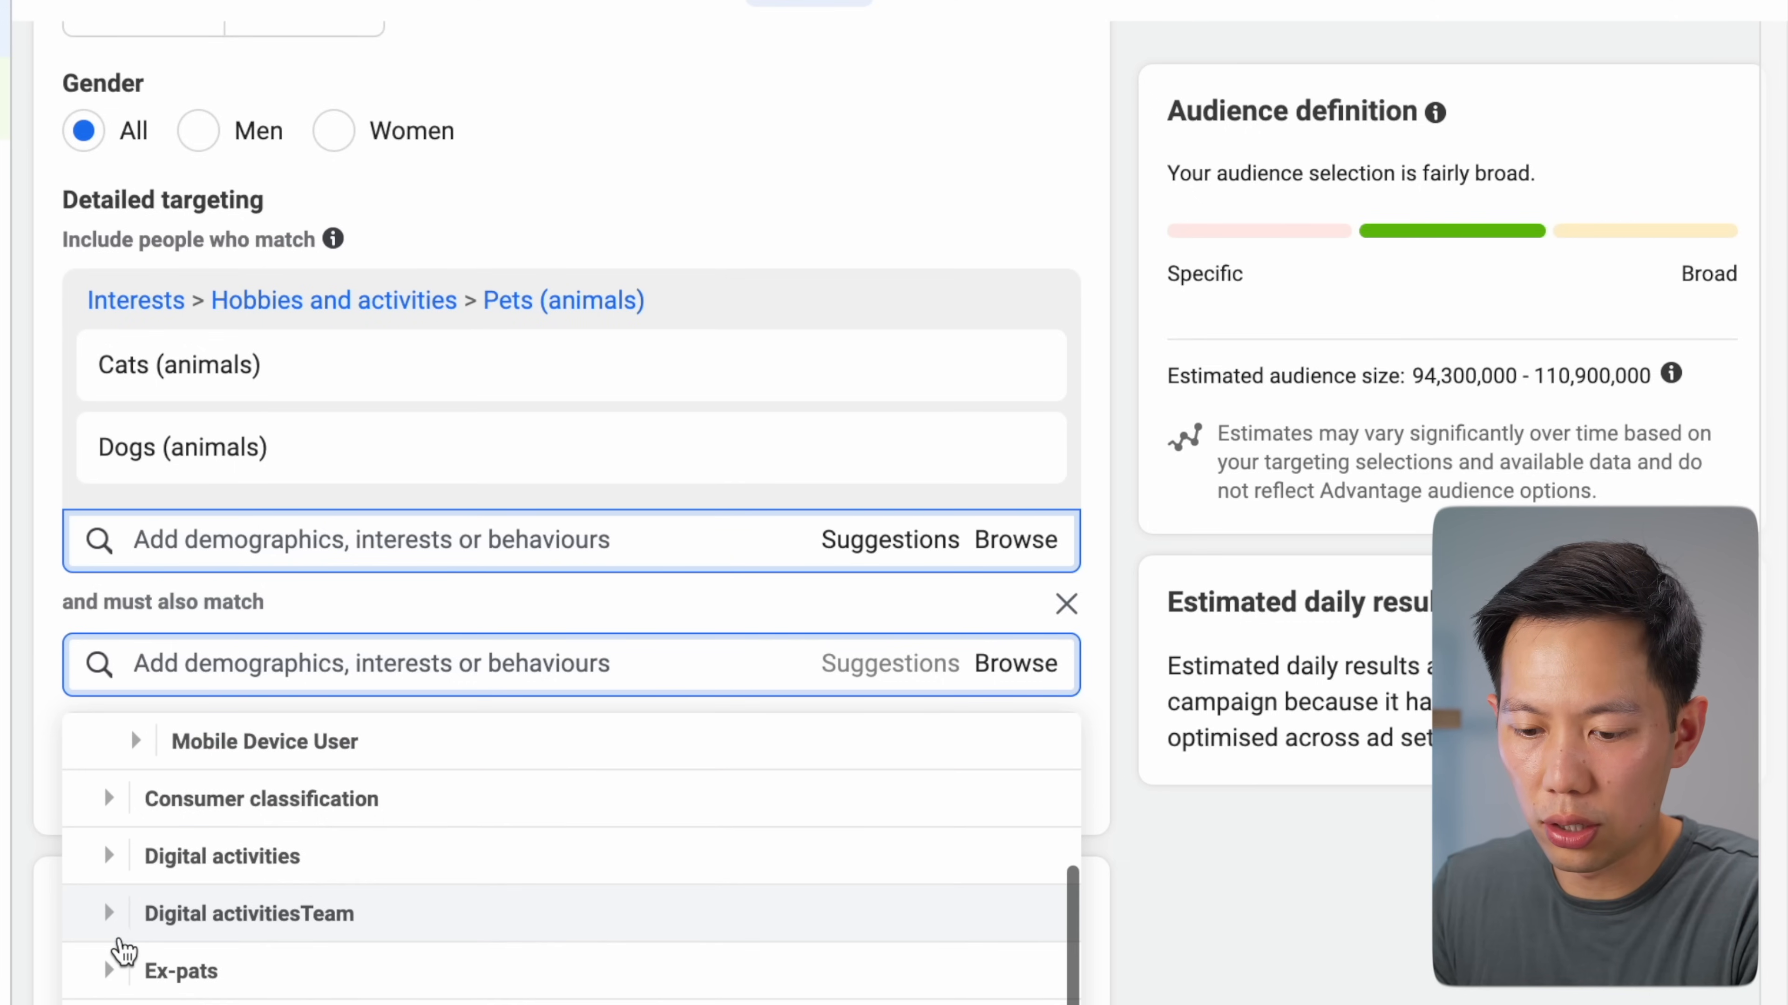
scroll(119, 946, "up", 1)
left_click(109, 901)
scroll(132, 911, "down", 3)
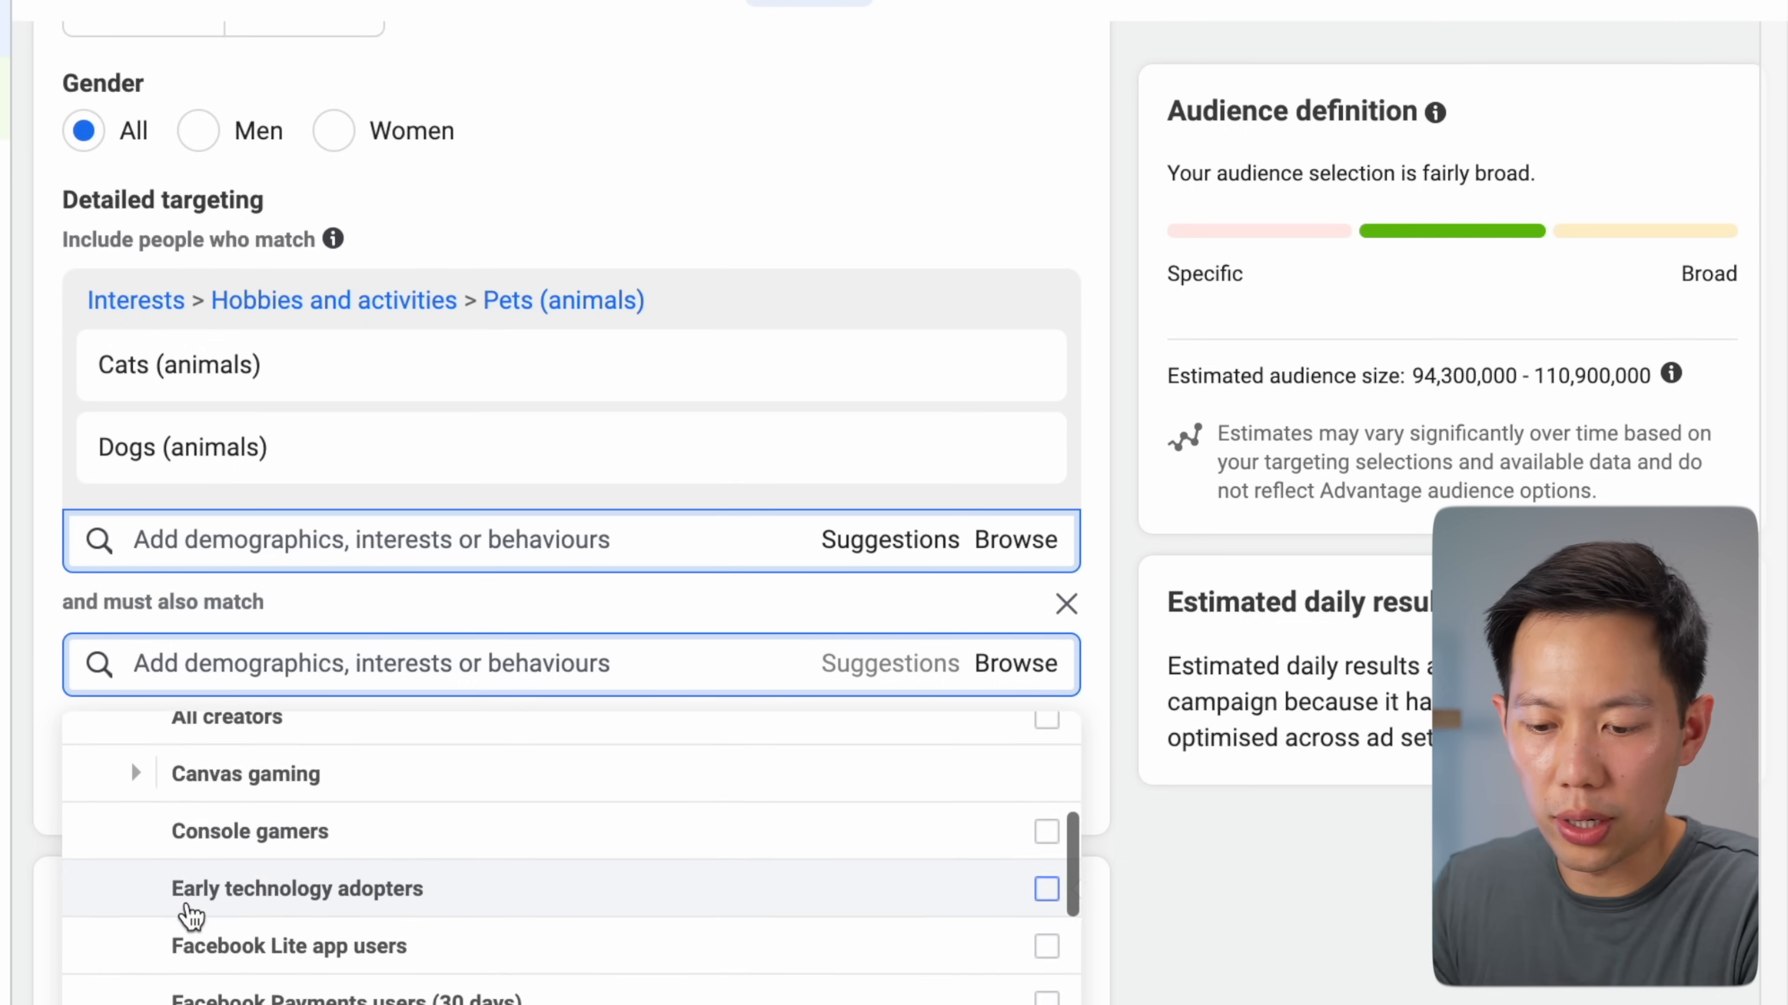
scroll(190, 915, "down", 3)
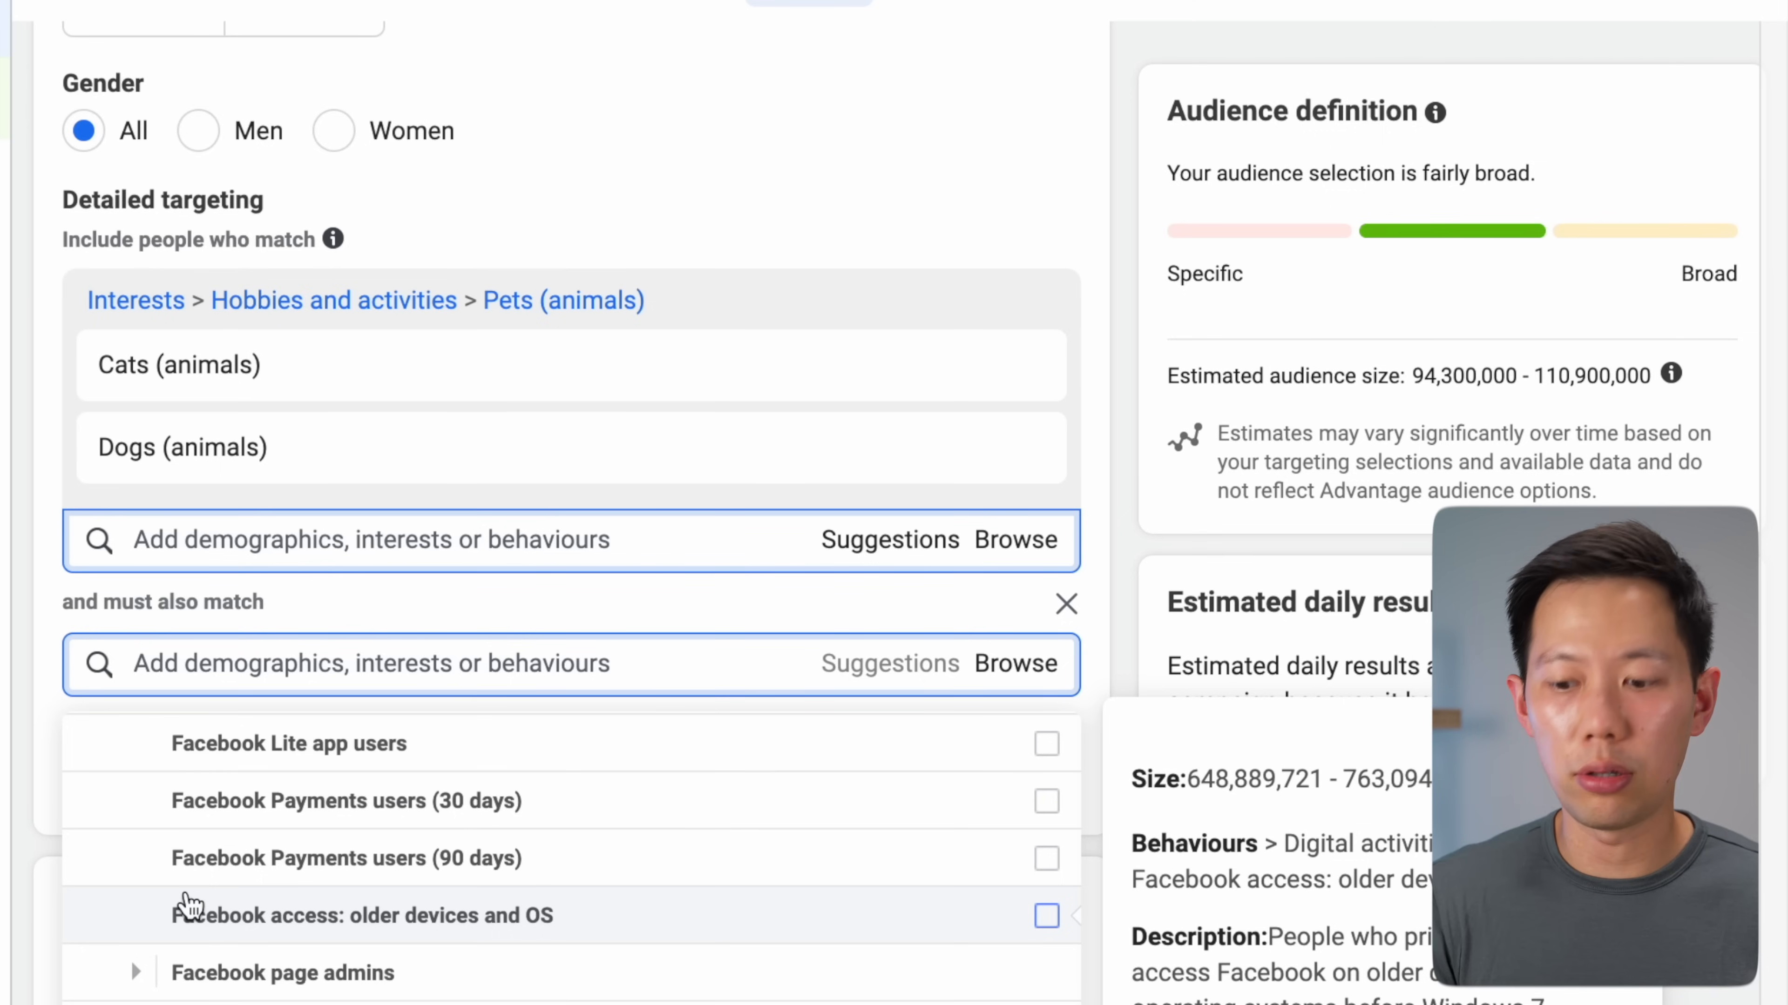
scroll(184, 894, "down", 3)
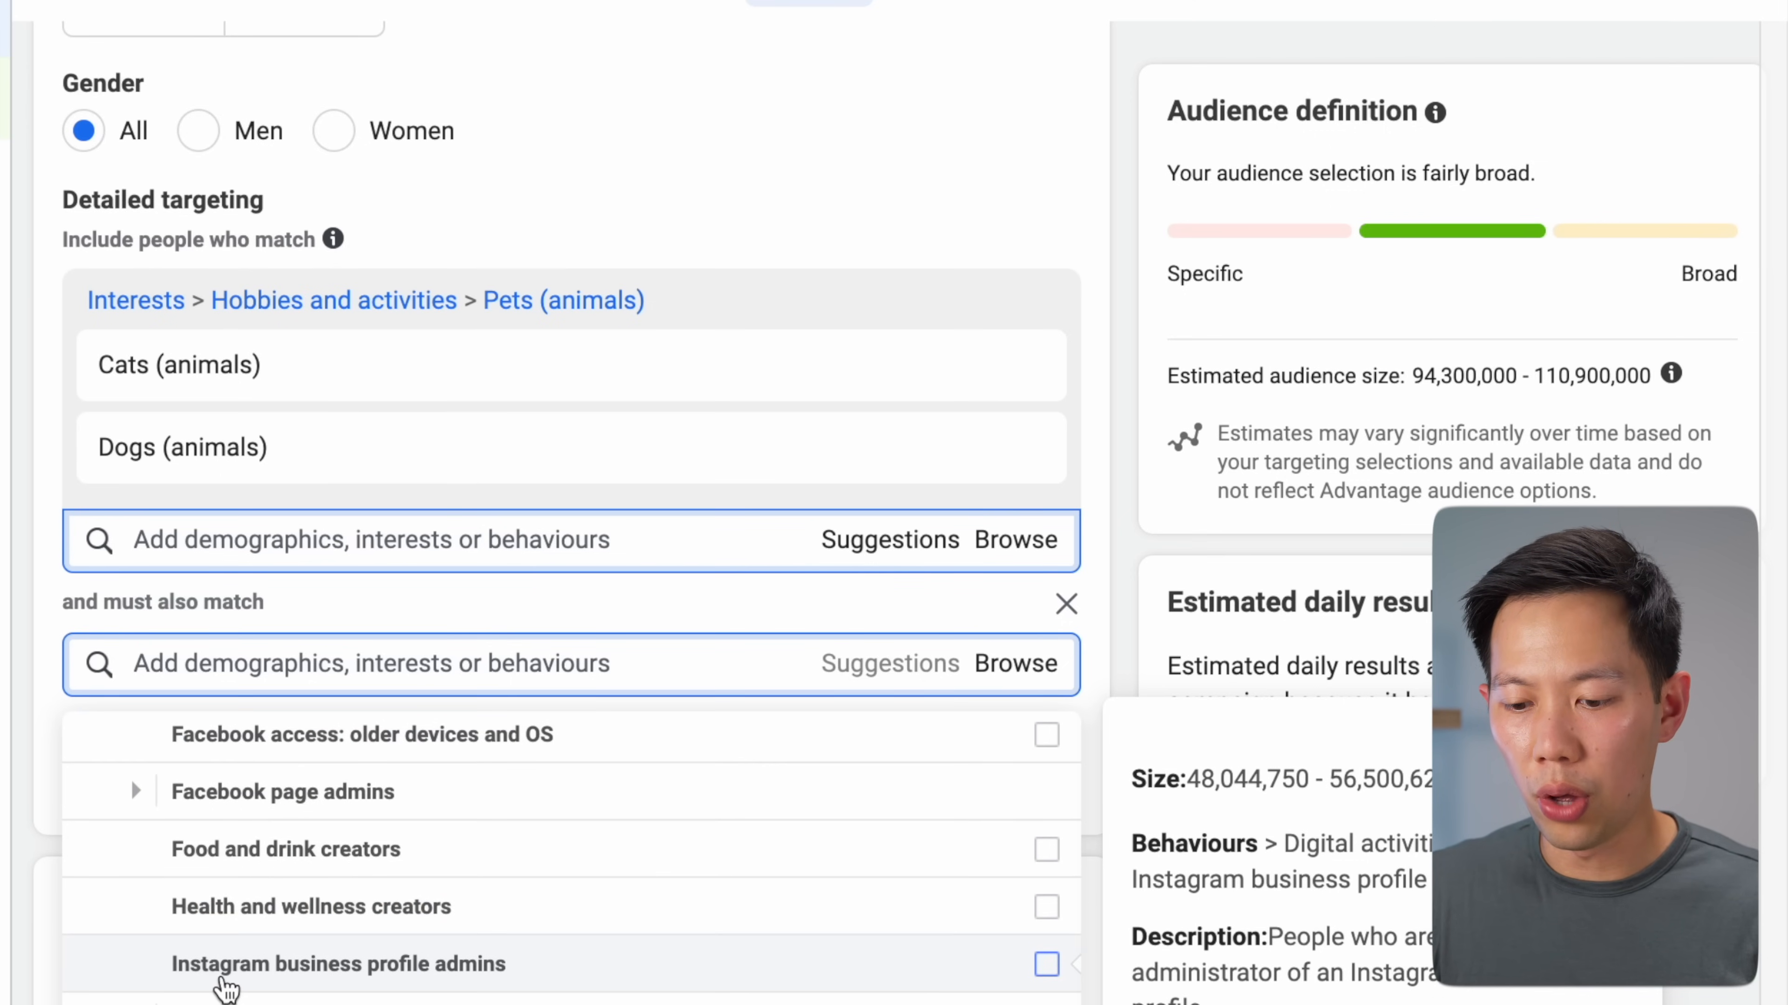
scroll(290, 974, "down", 2)
scroll(295, 975, "down", 10)
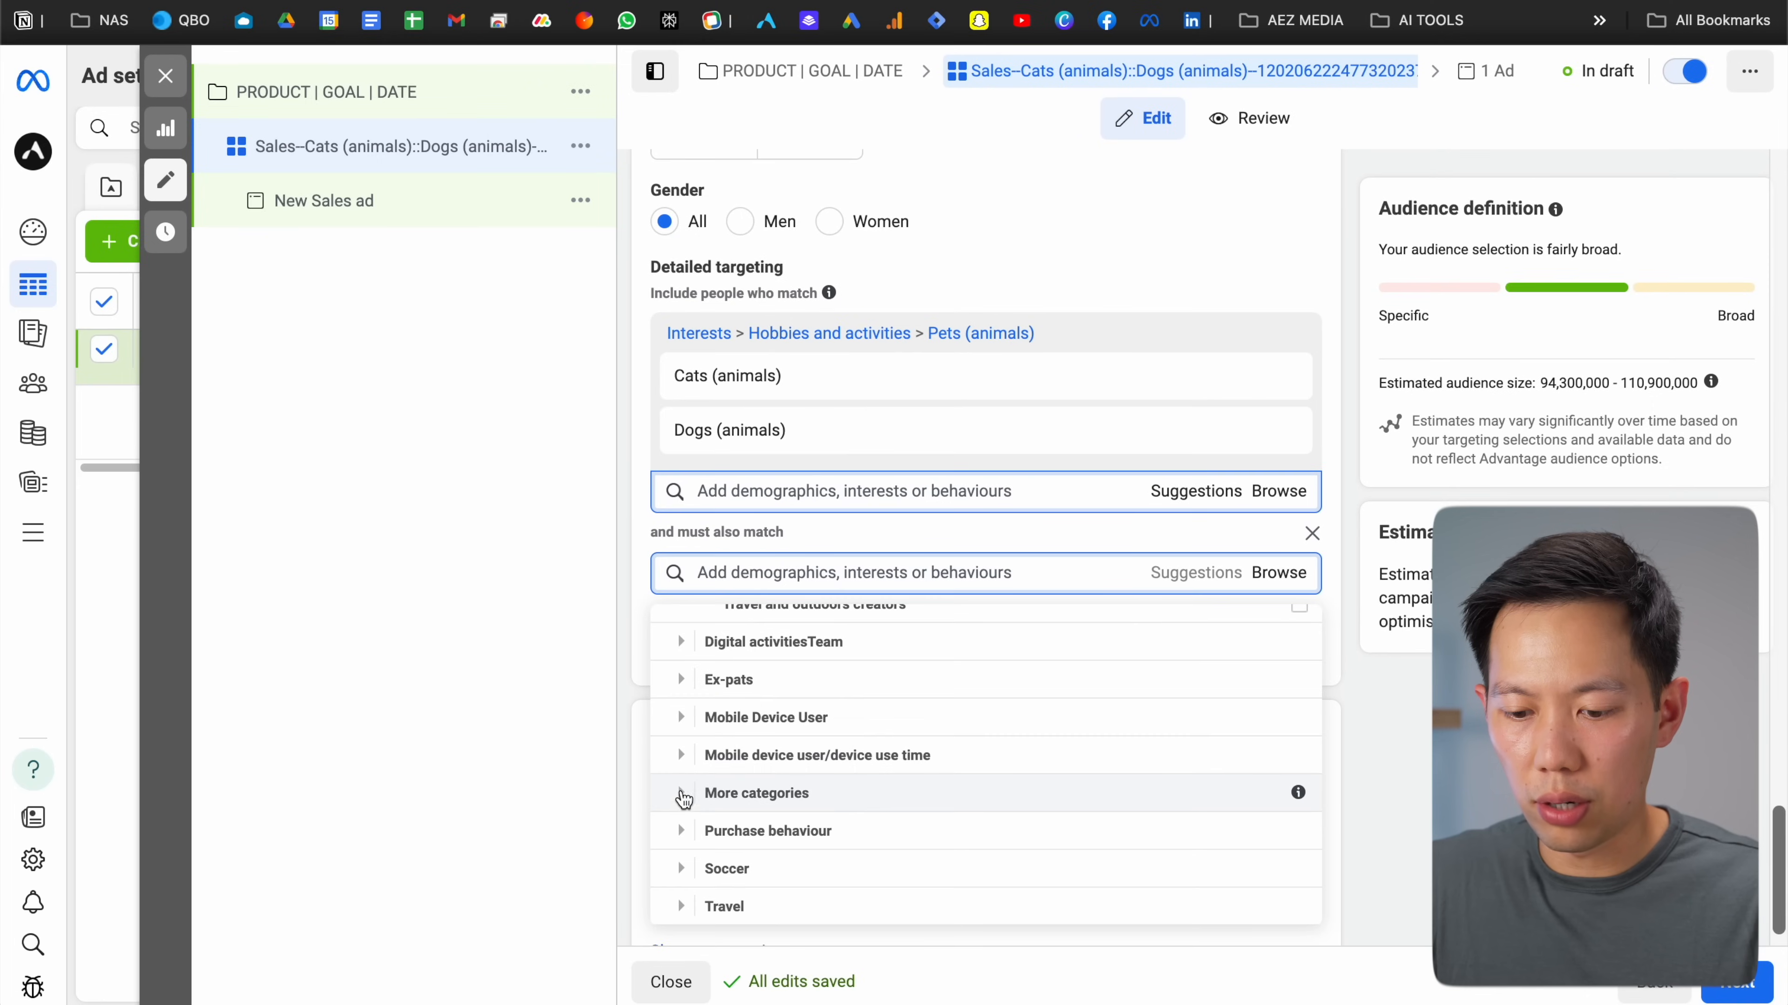
left_click(686, 829)
scroll(704, 838, "down", 1)
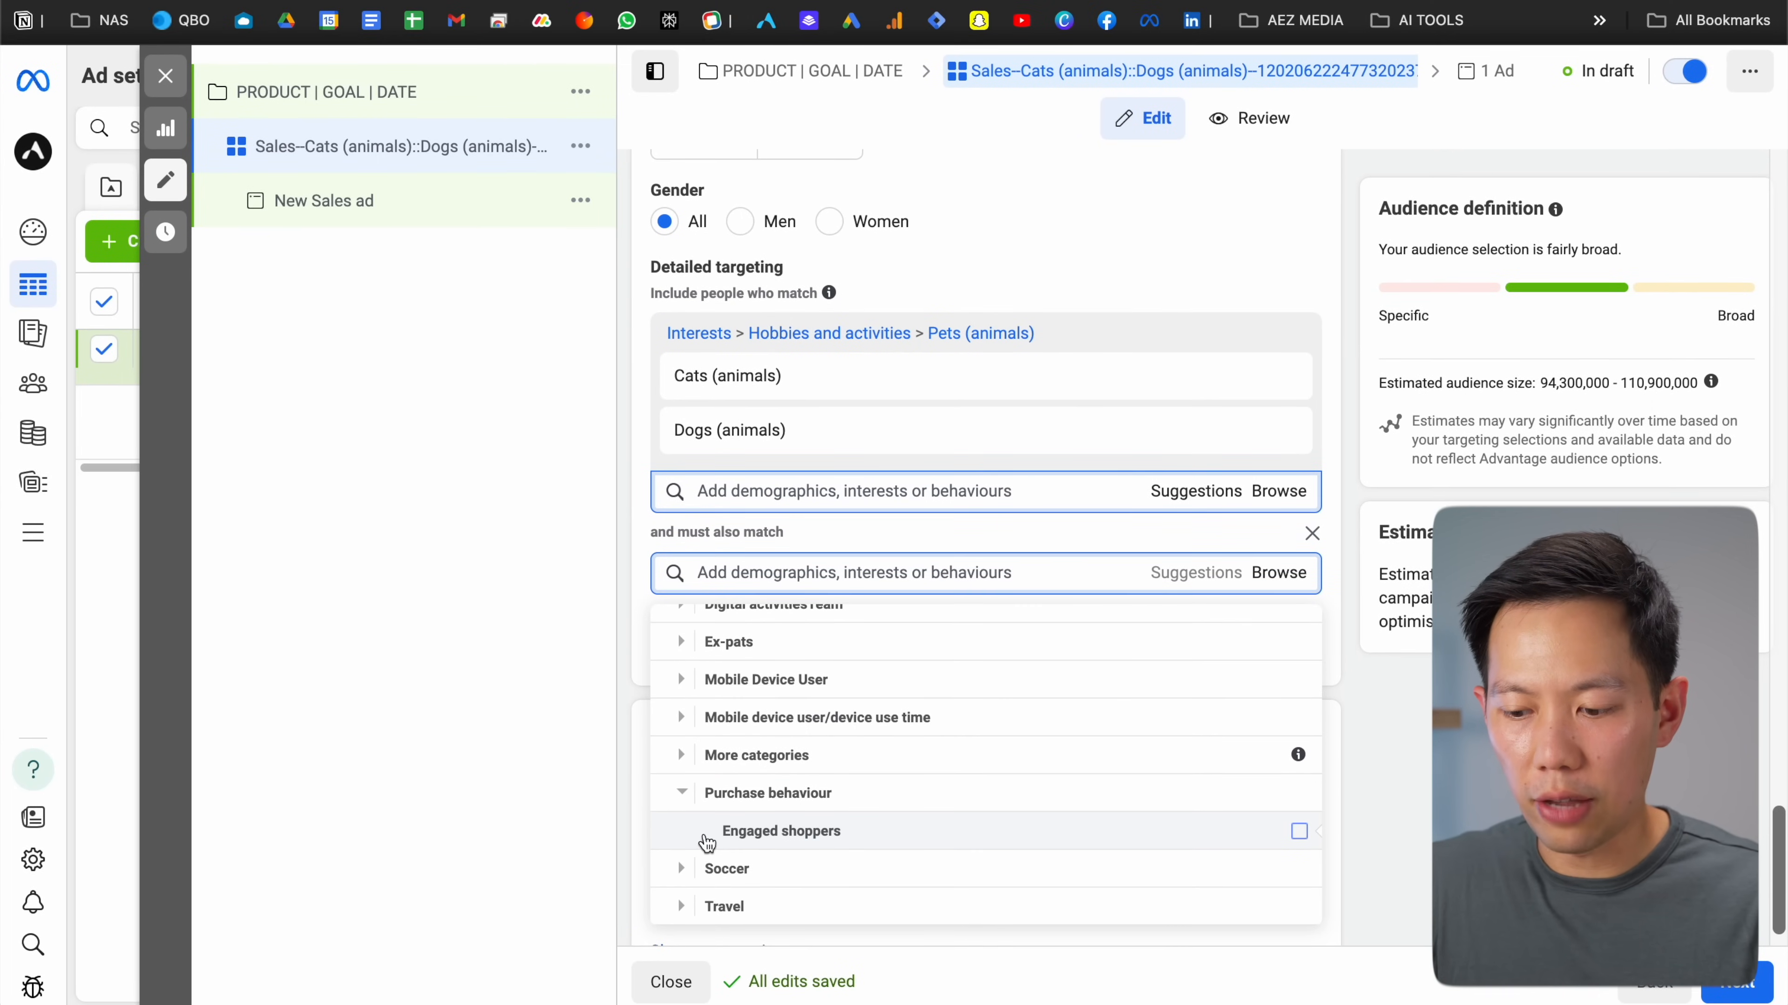
Require Engaged shoppers, narrowing the audience to 52,300,000–61,500,000
mouse_move(719, 839)
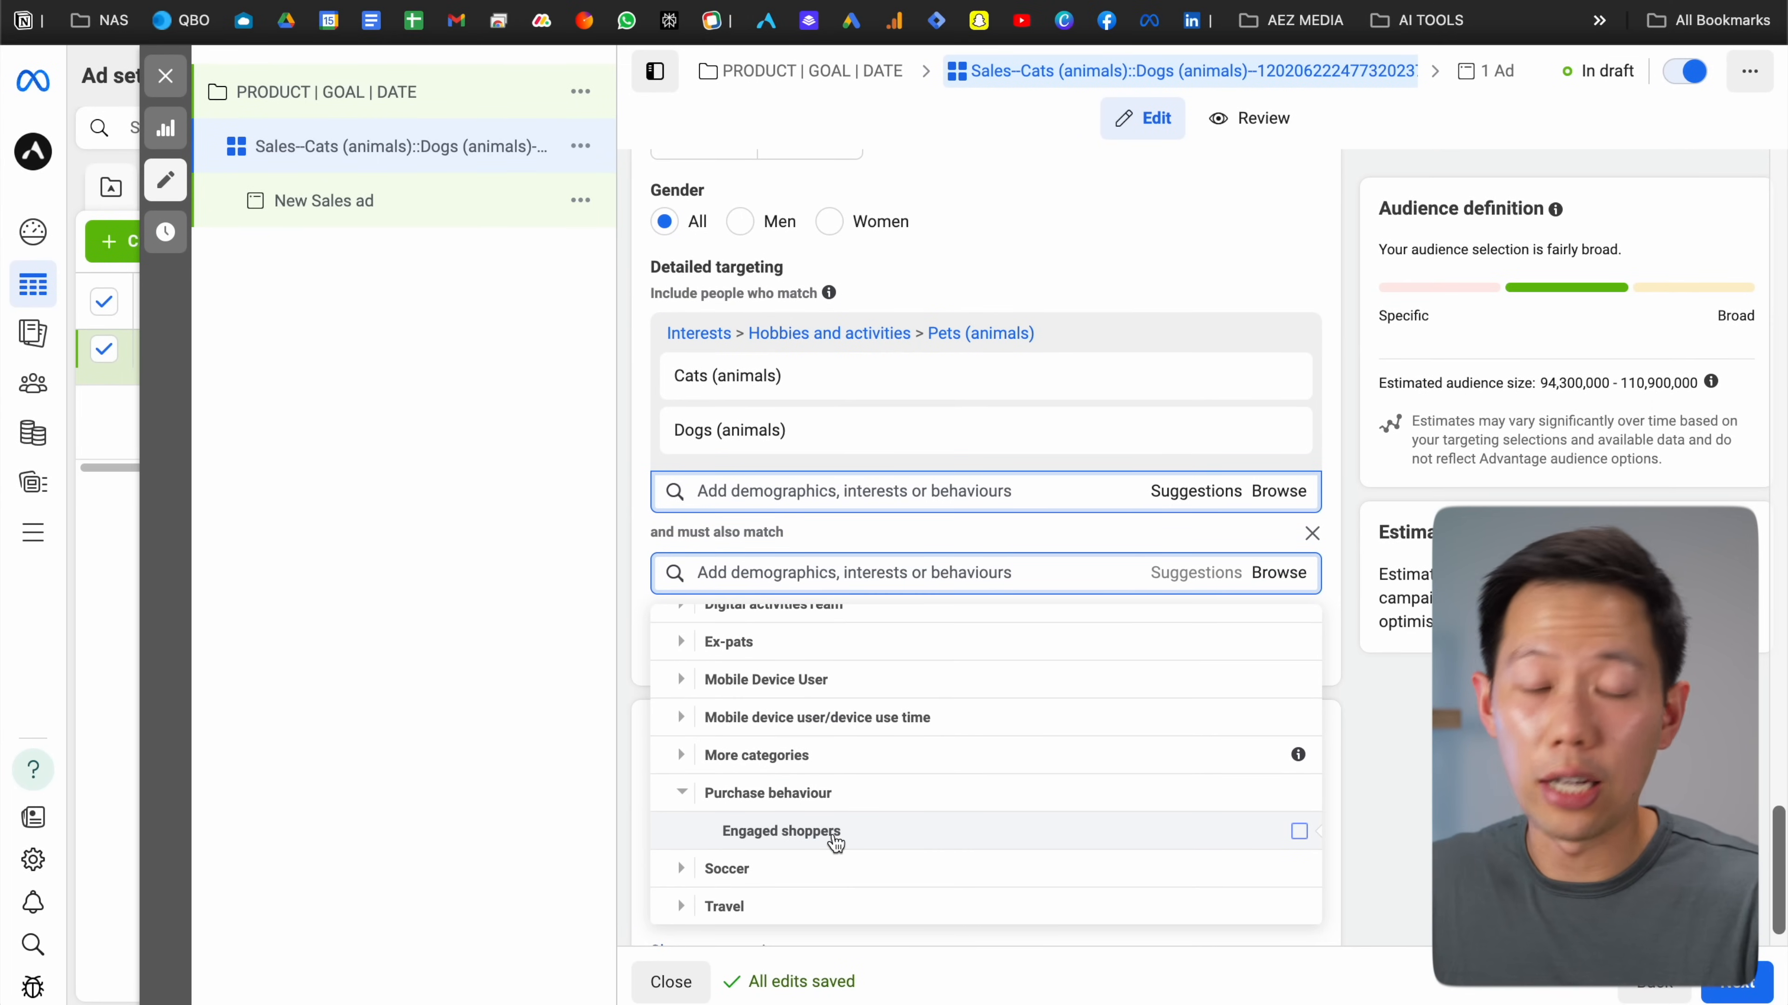
left_click(1298, 831)
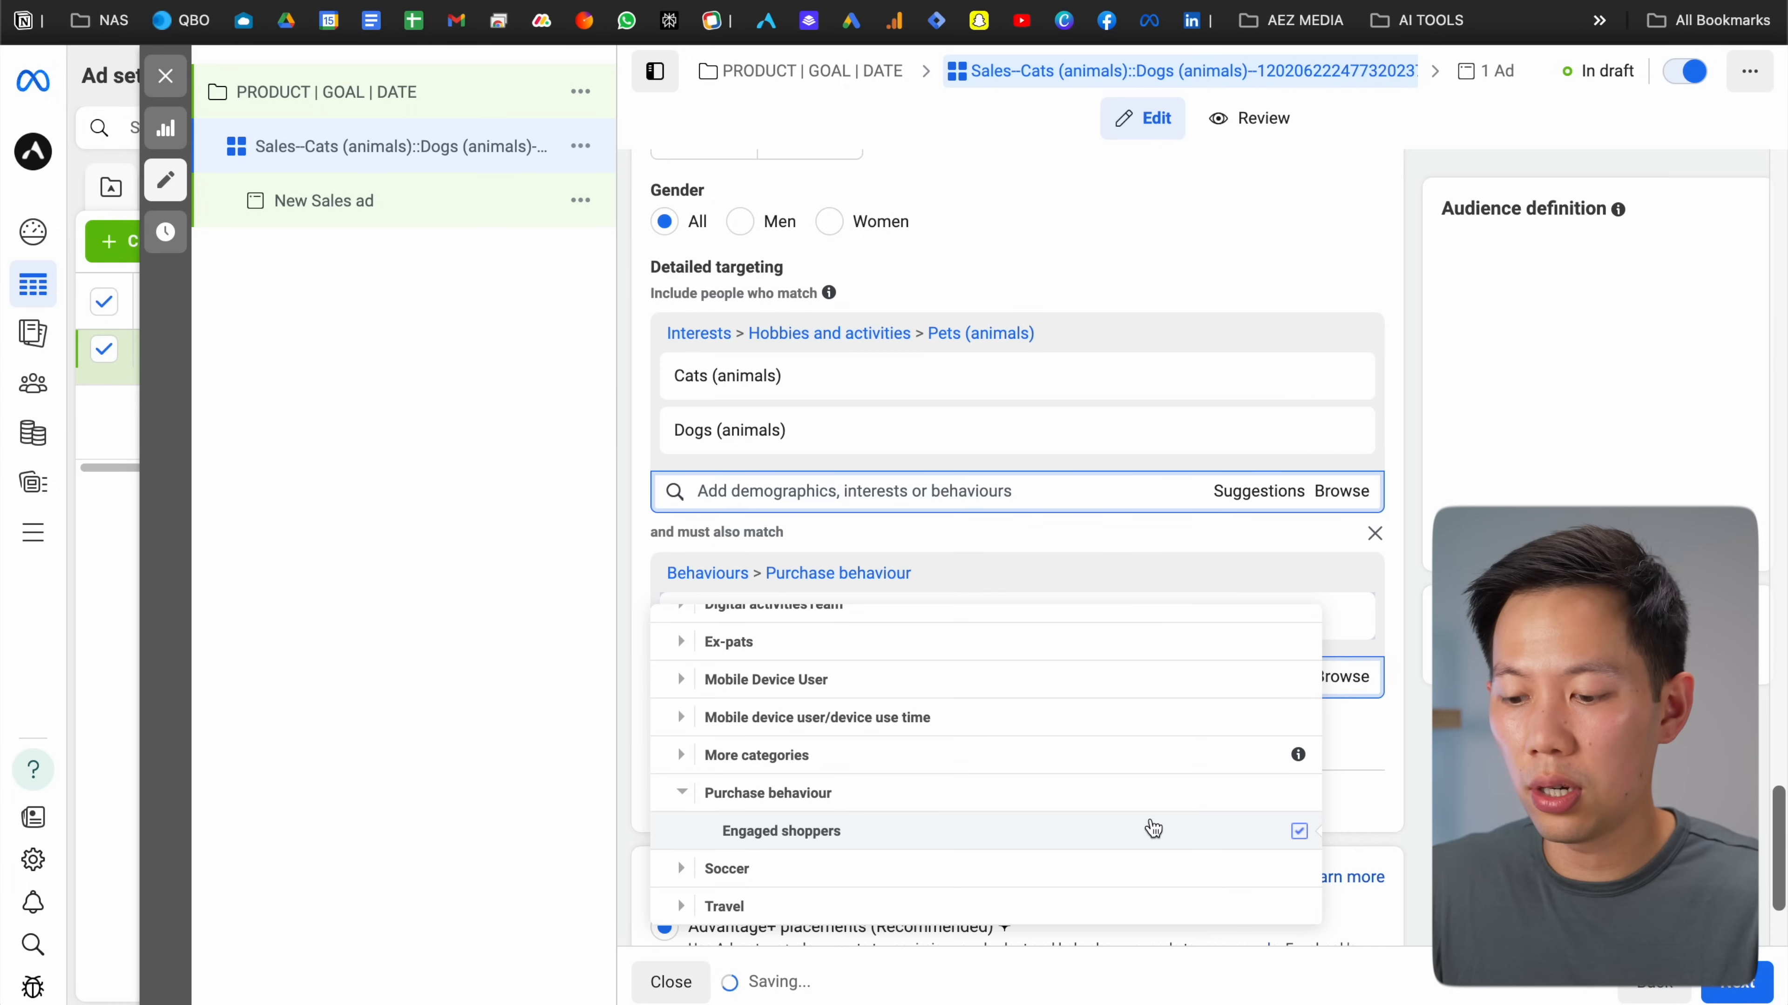
mouse_move(984, 836)
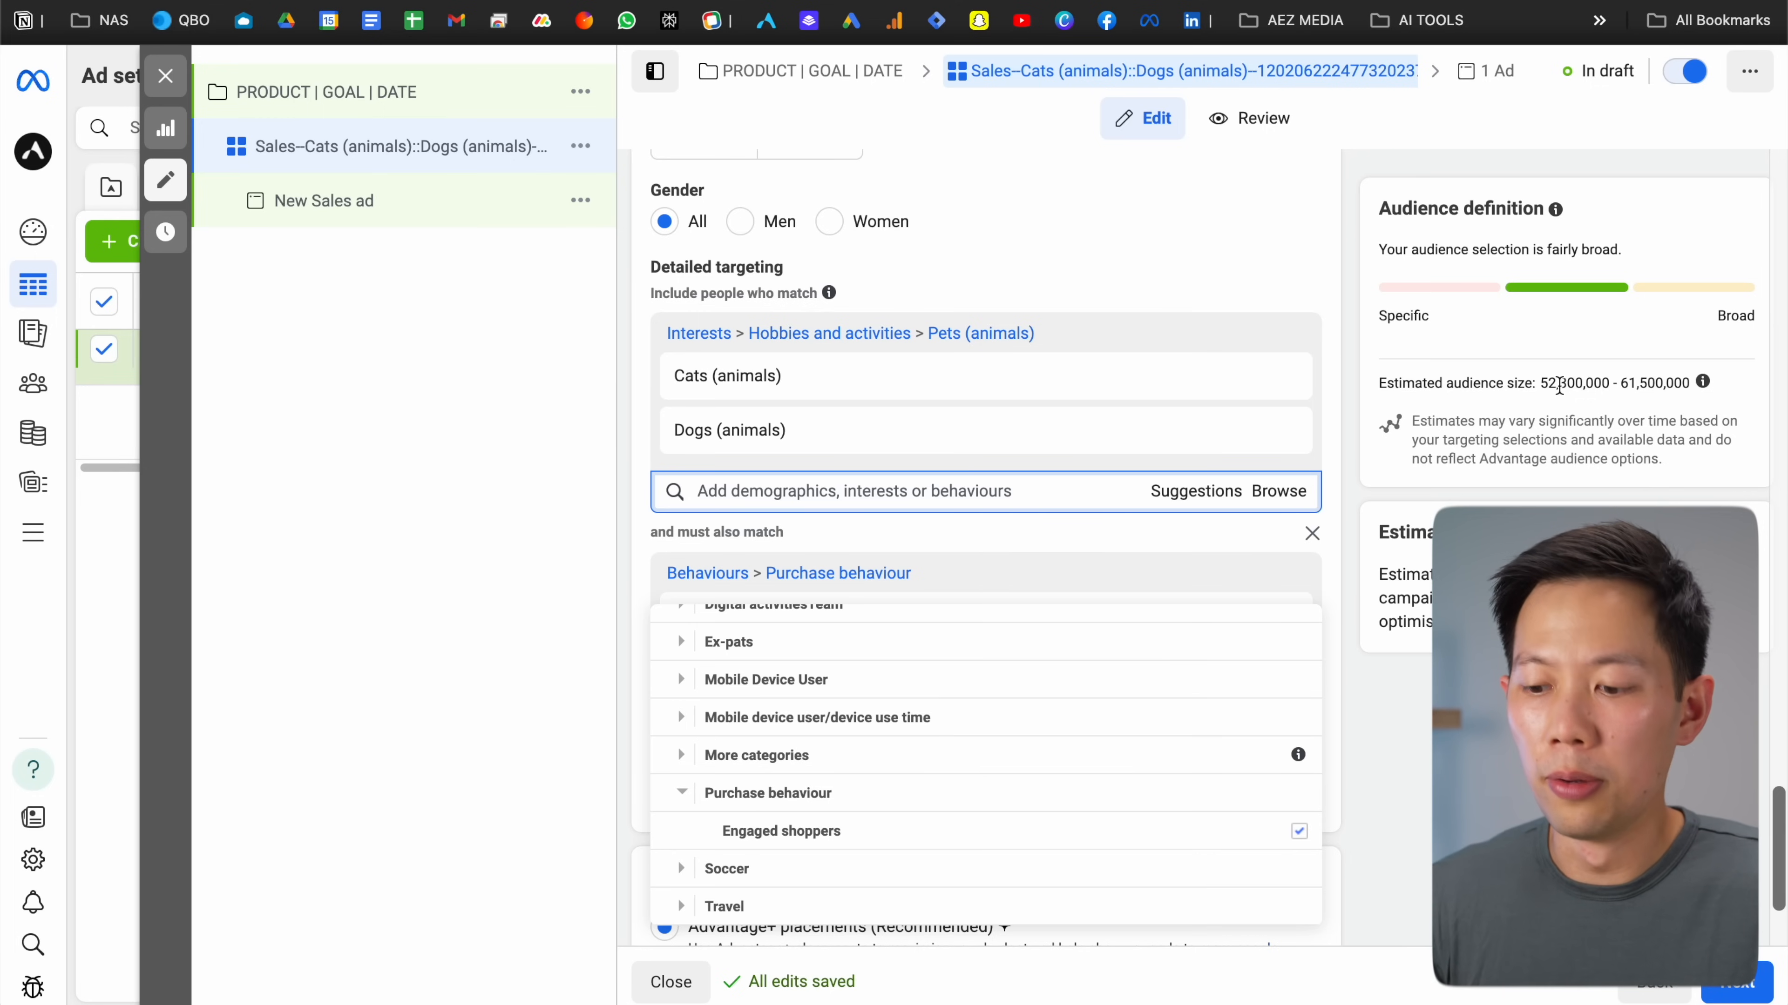
left_click(1370, 385)
scroll(1343, 410, "down", 3)
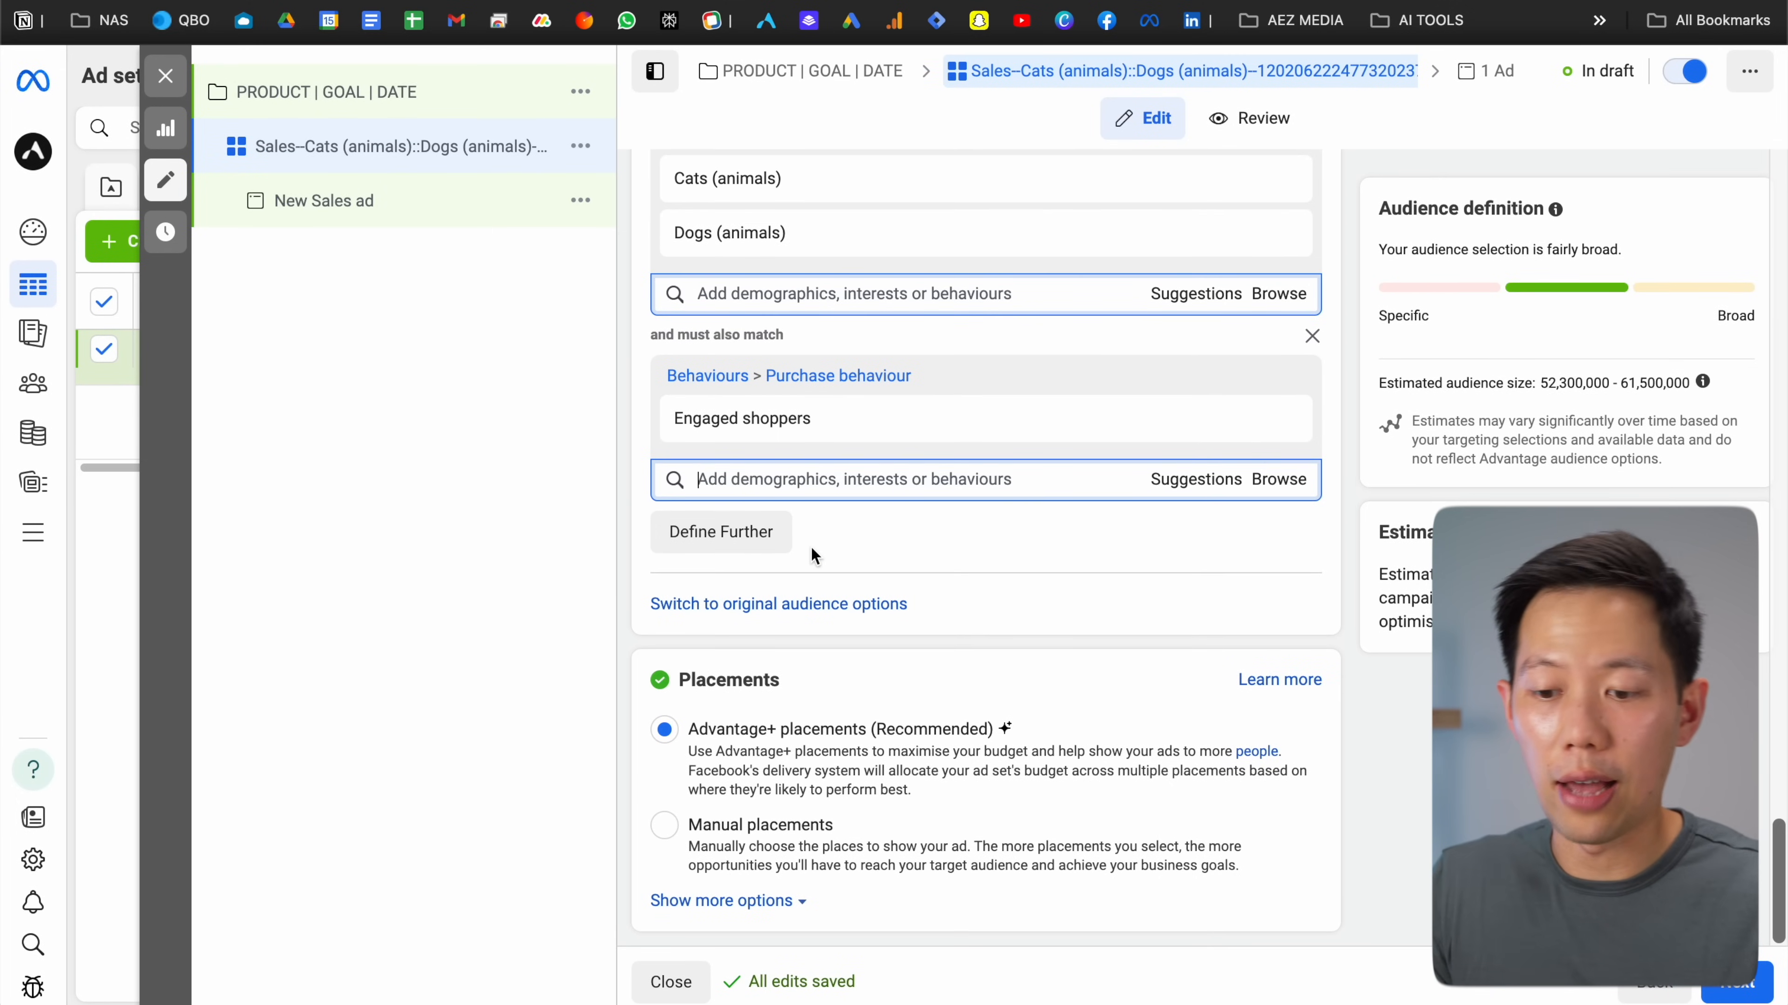
scroll(810, 546, "up", 3)
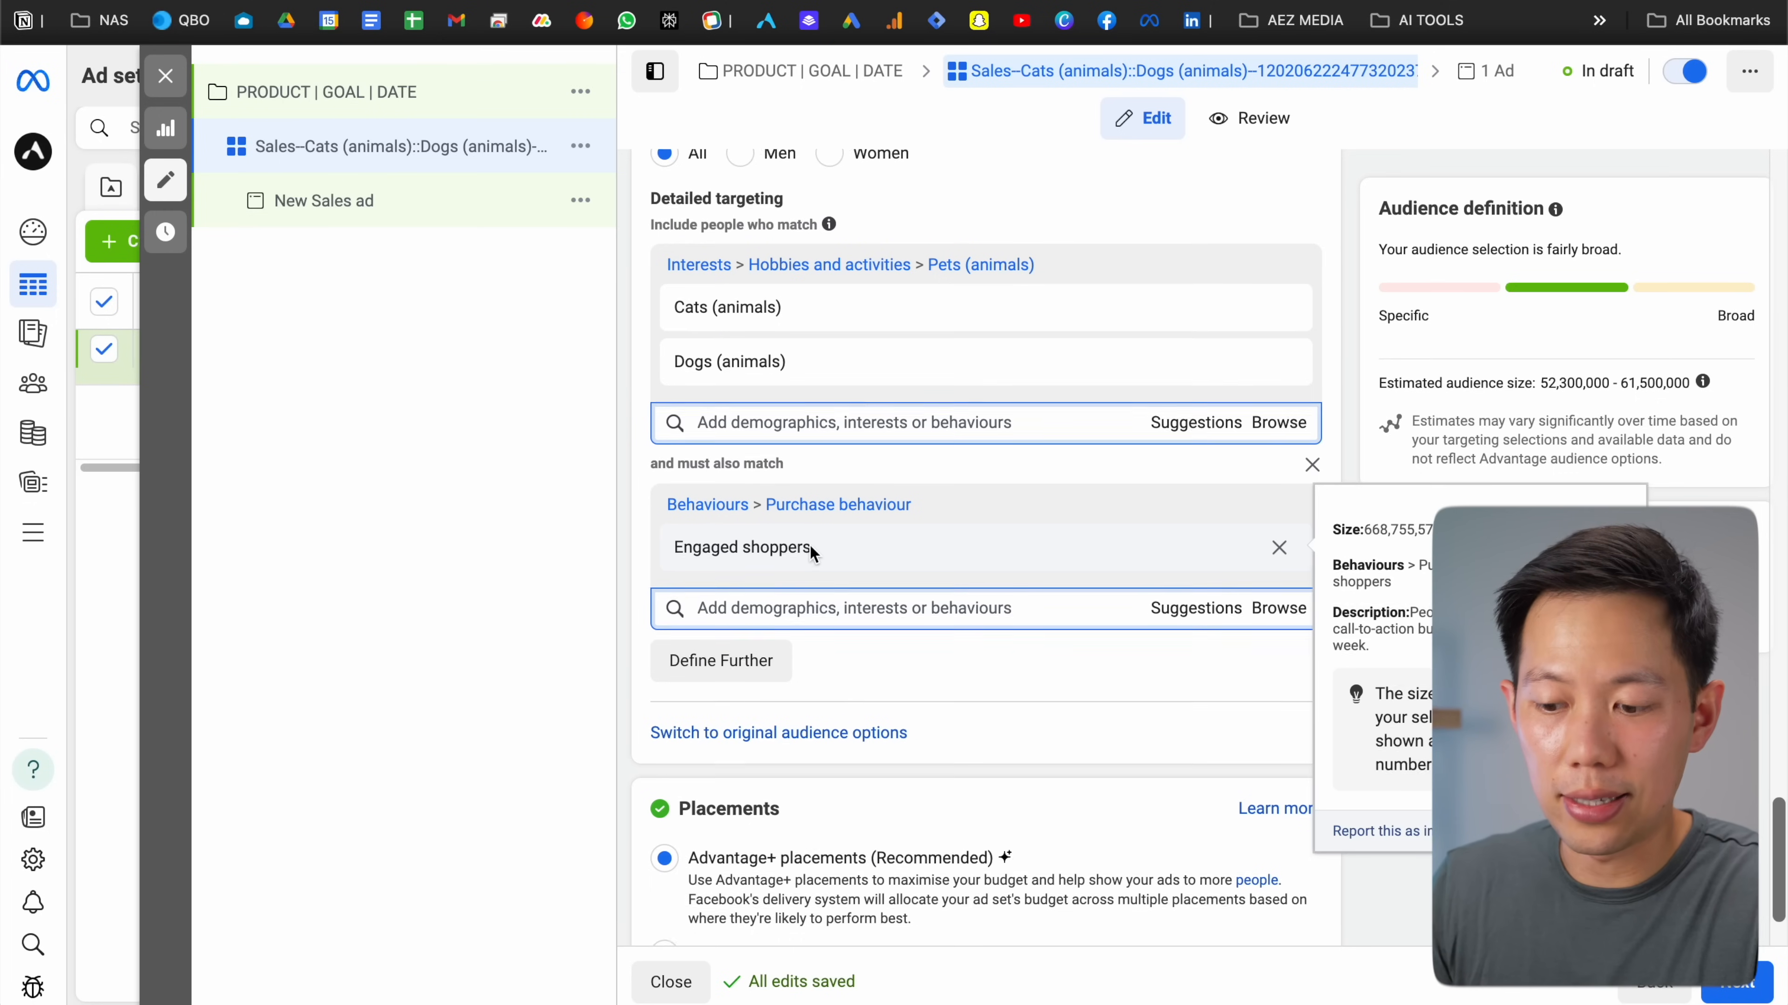
scroll(810, 545, "down", 2)
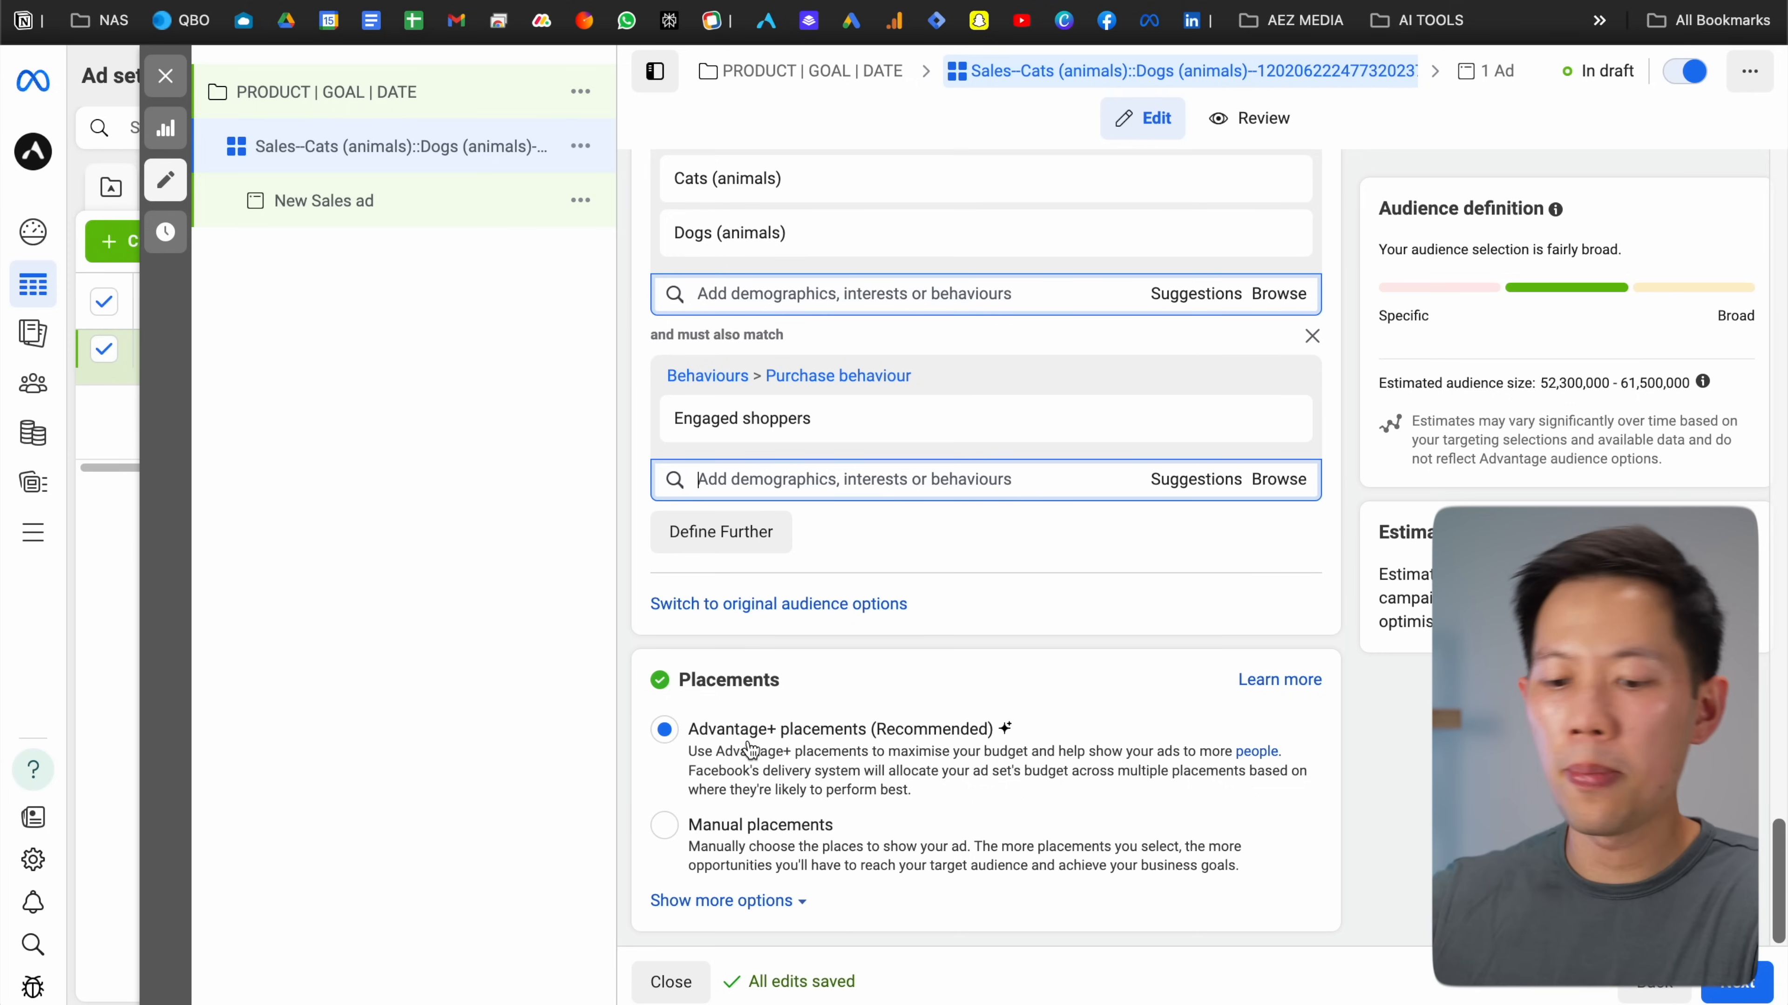
Switch the ad set to Manual placements
left_click(665, 826)
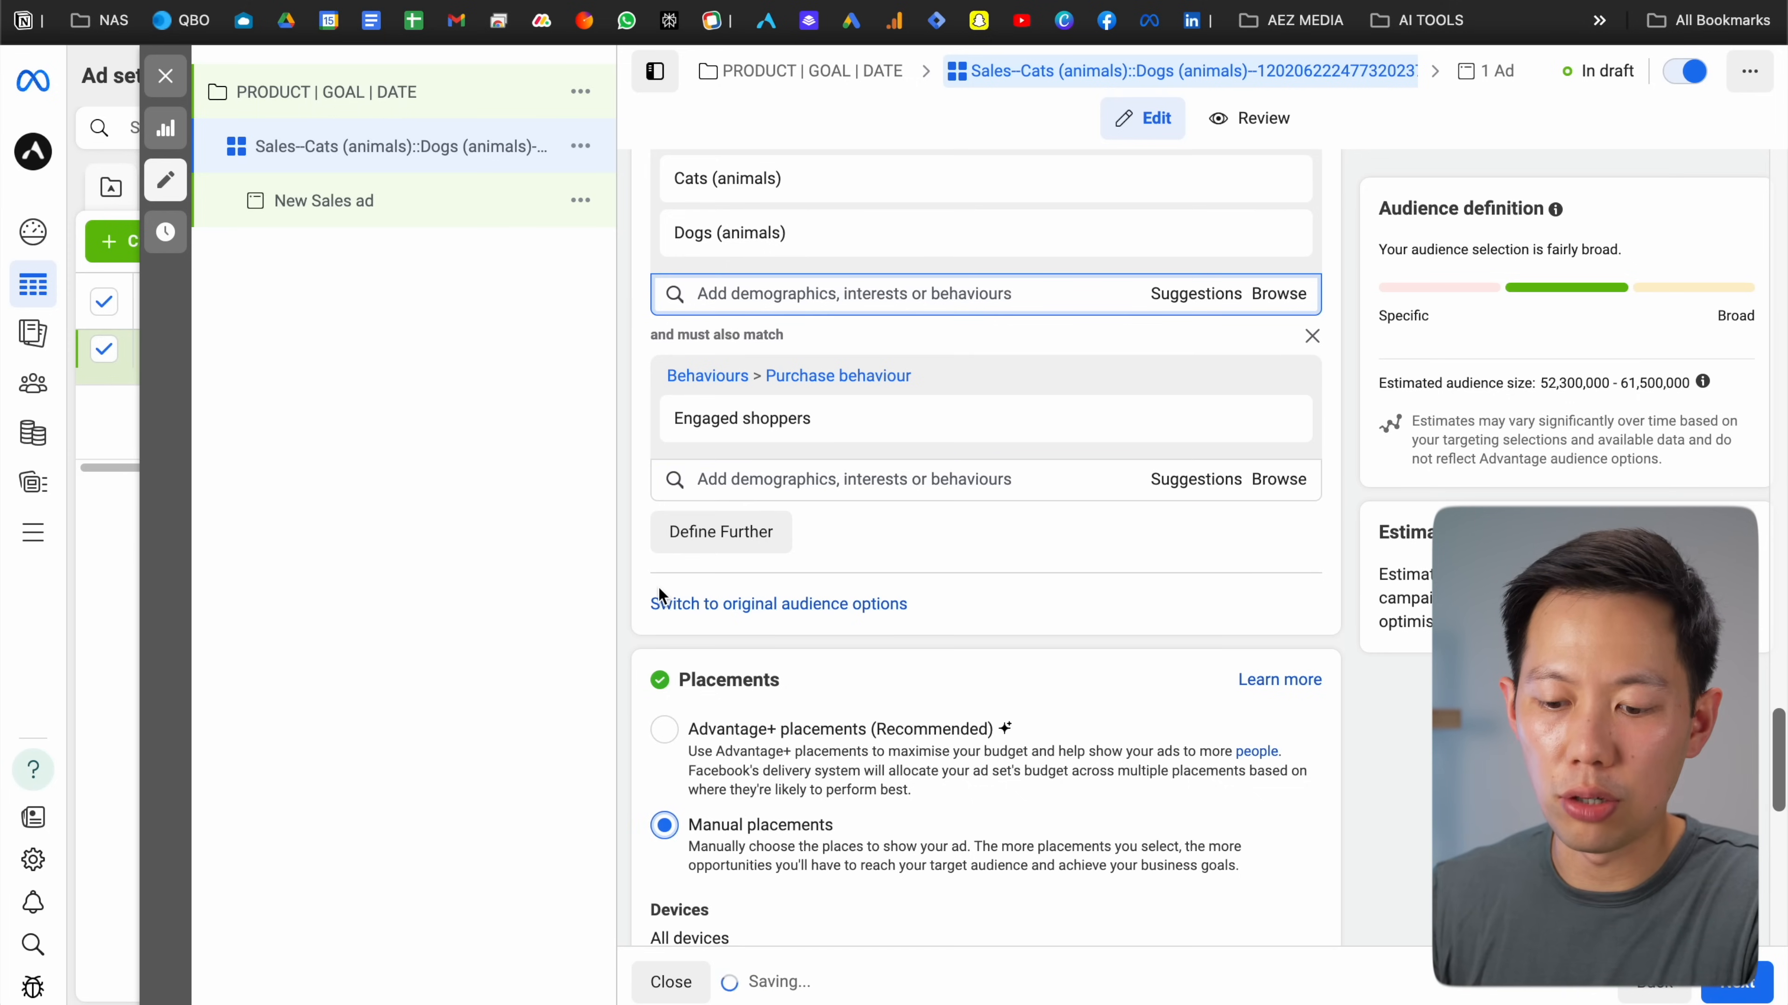
scroll(638, 453, "down", 8)
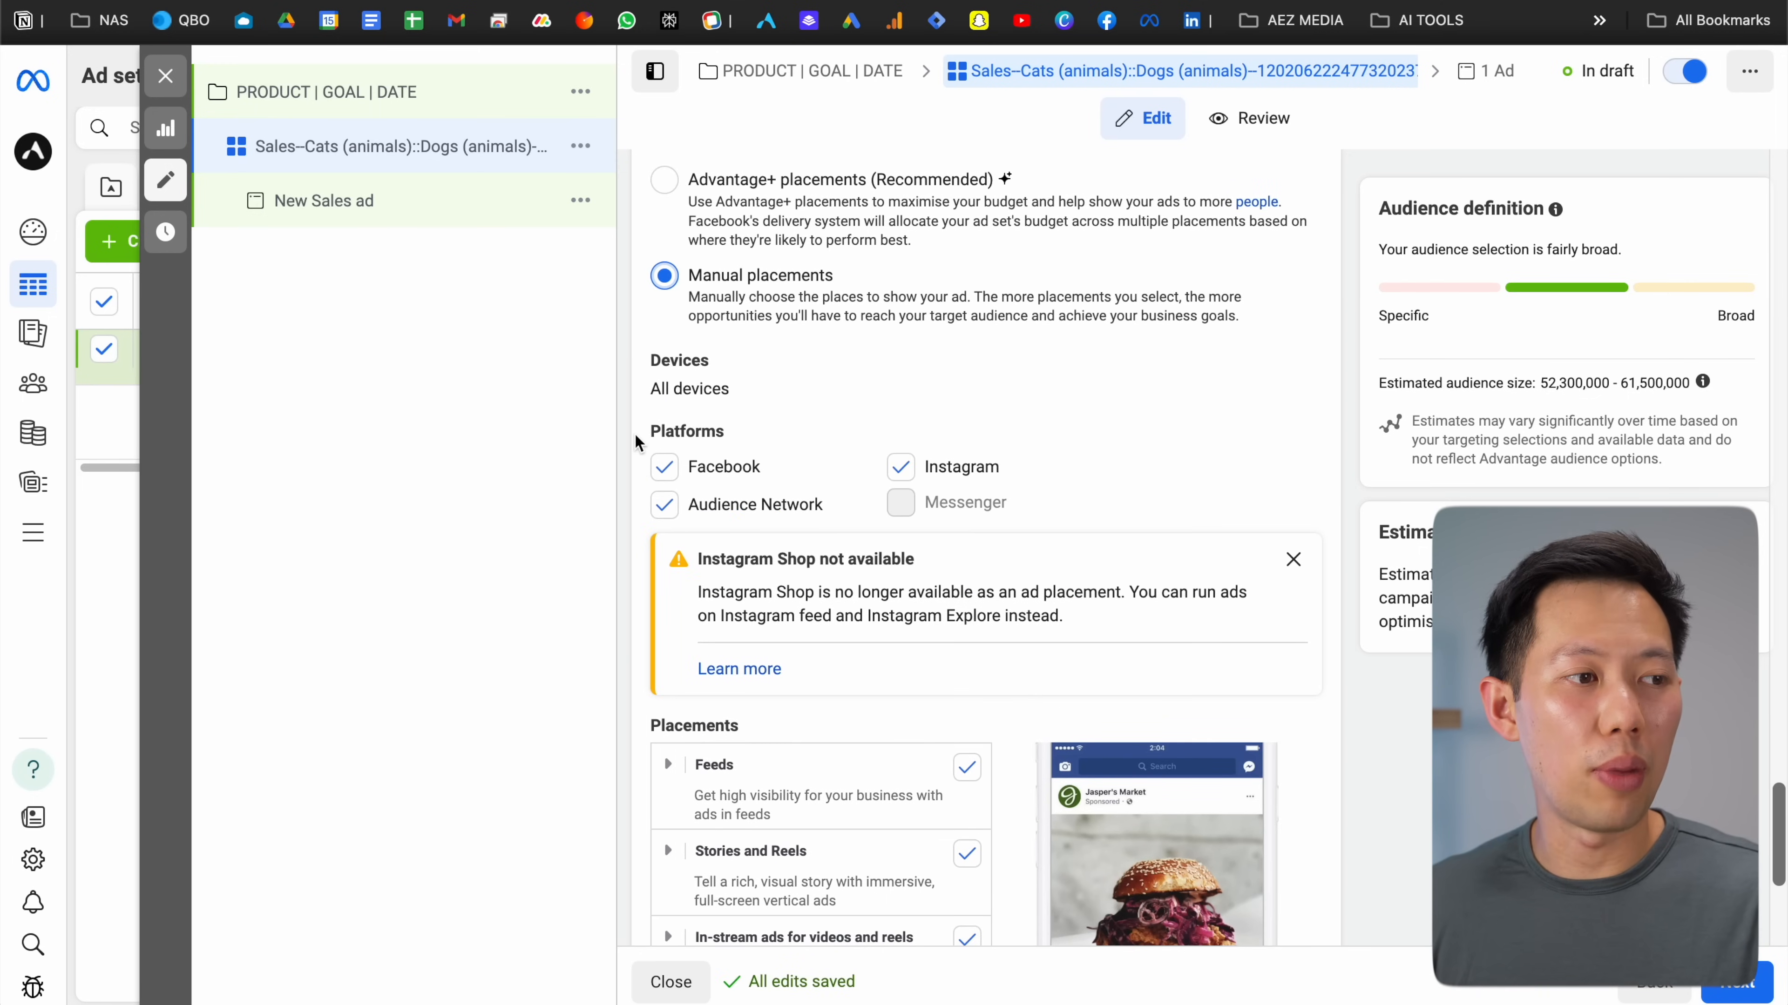
scroll(635, 443, "down", 4)
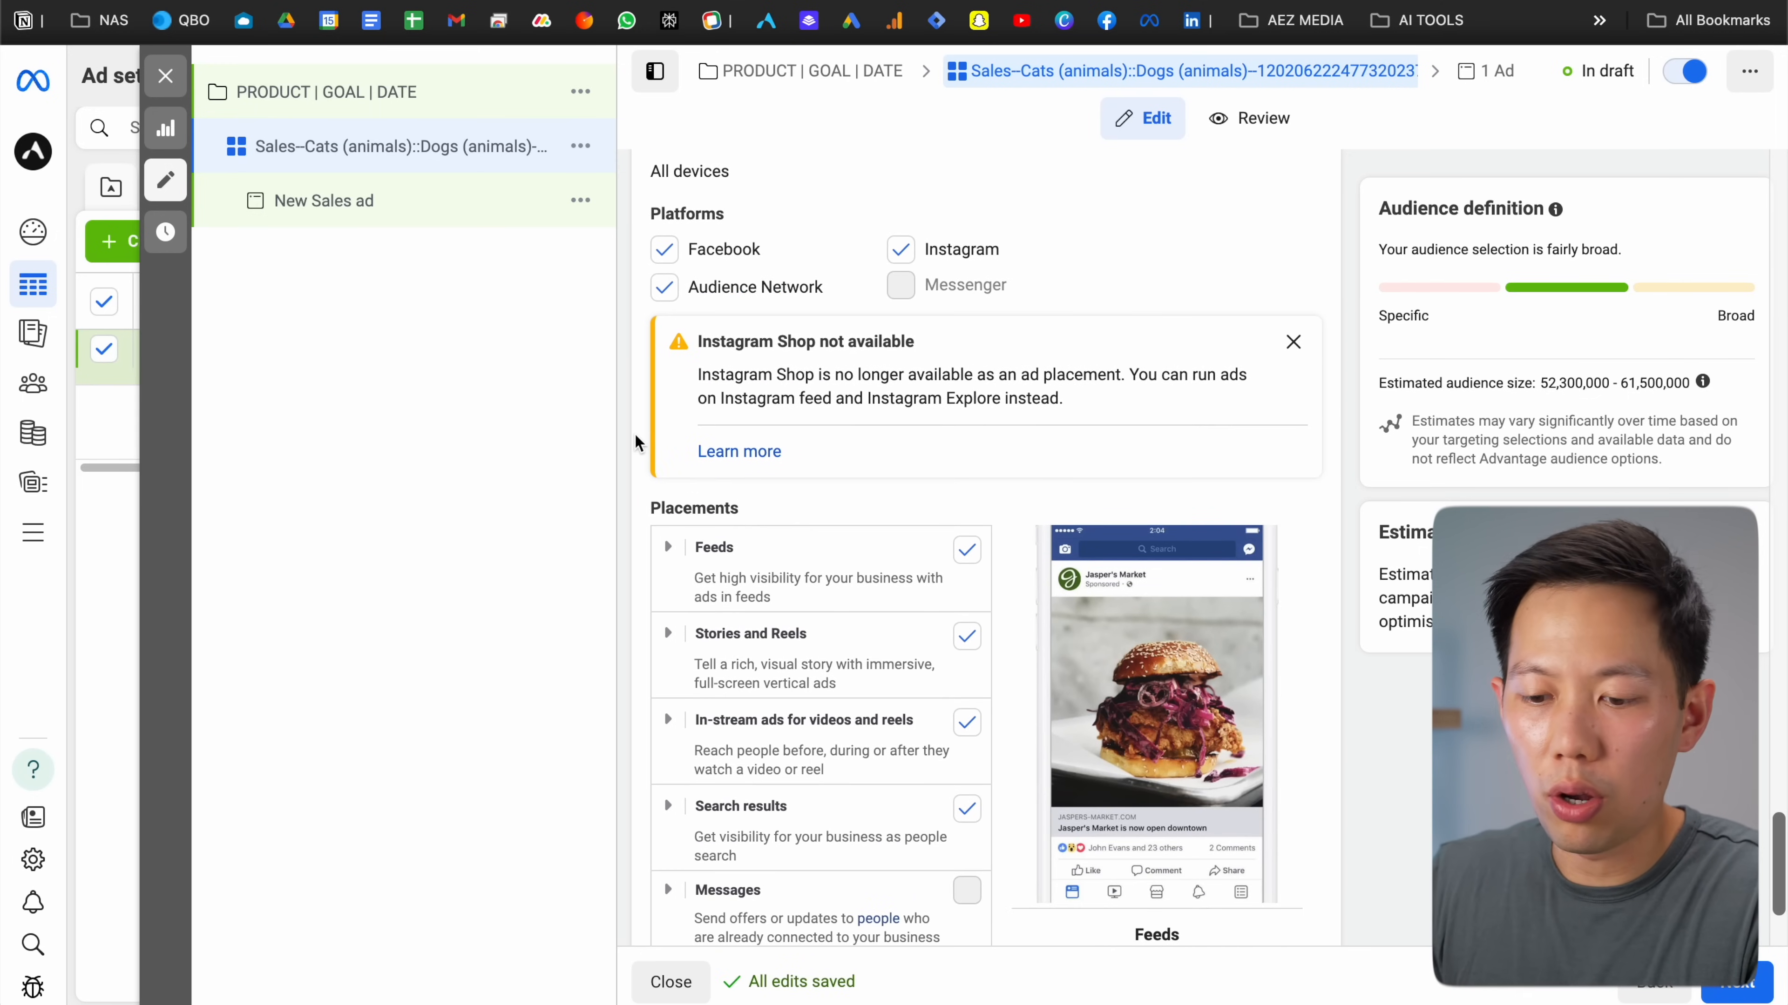
scroll(634, 433, "up", 1)
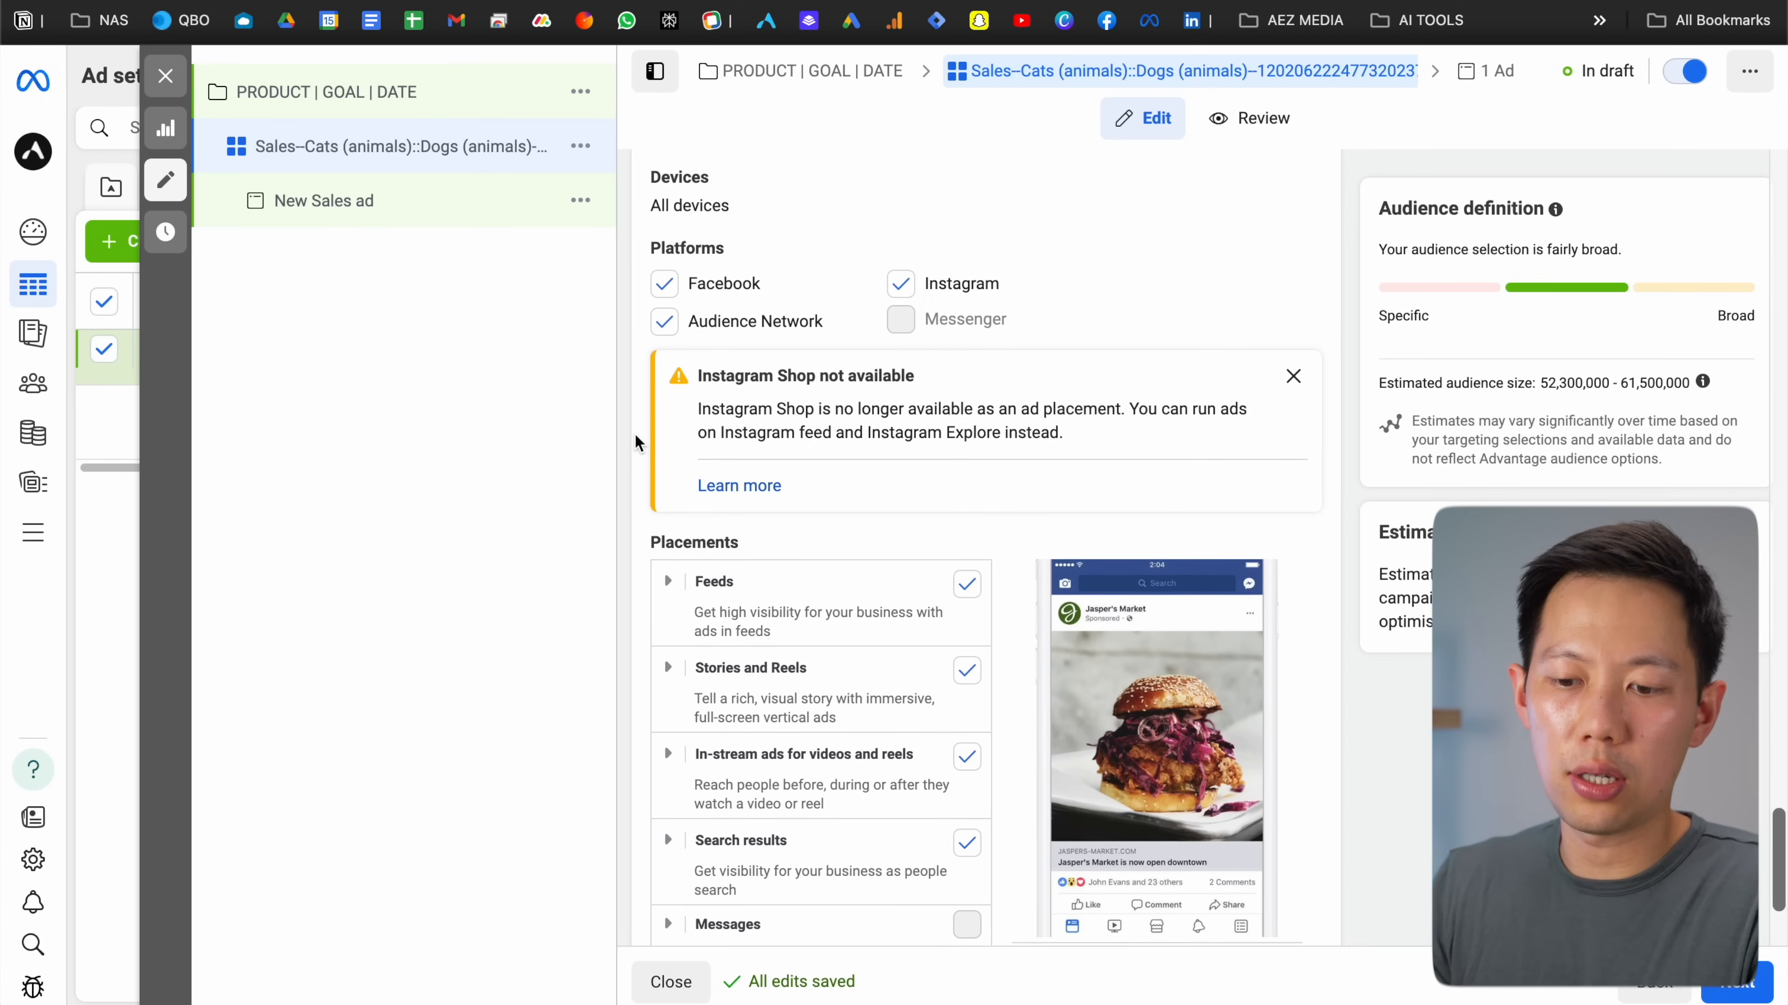
Untick Audience Network under Platforms and expand Feeds to review its placements
left_click(663, 330)
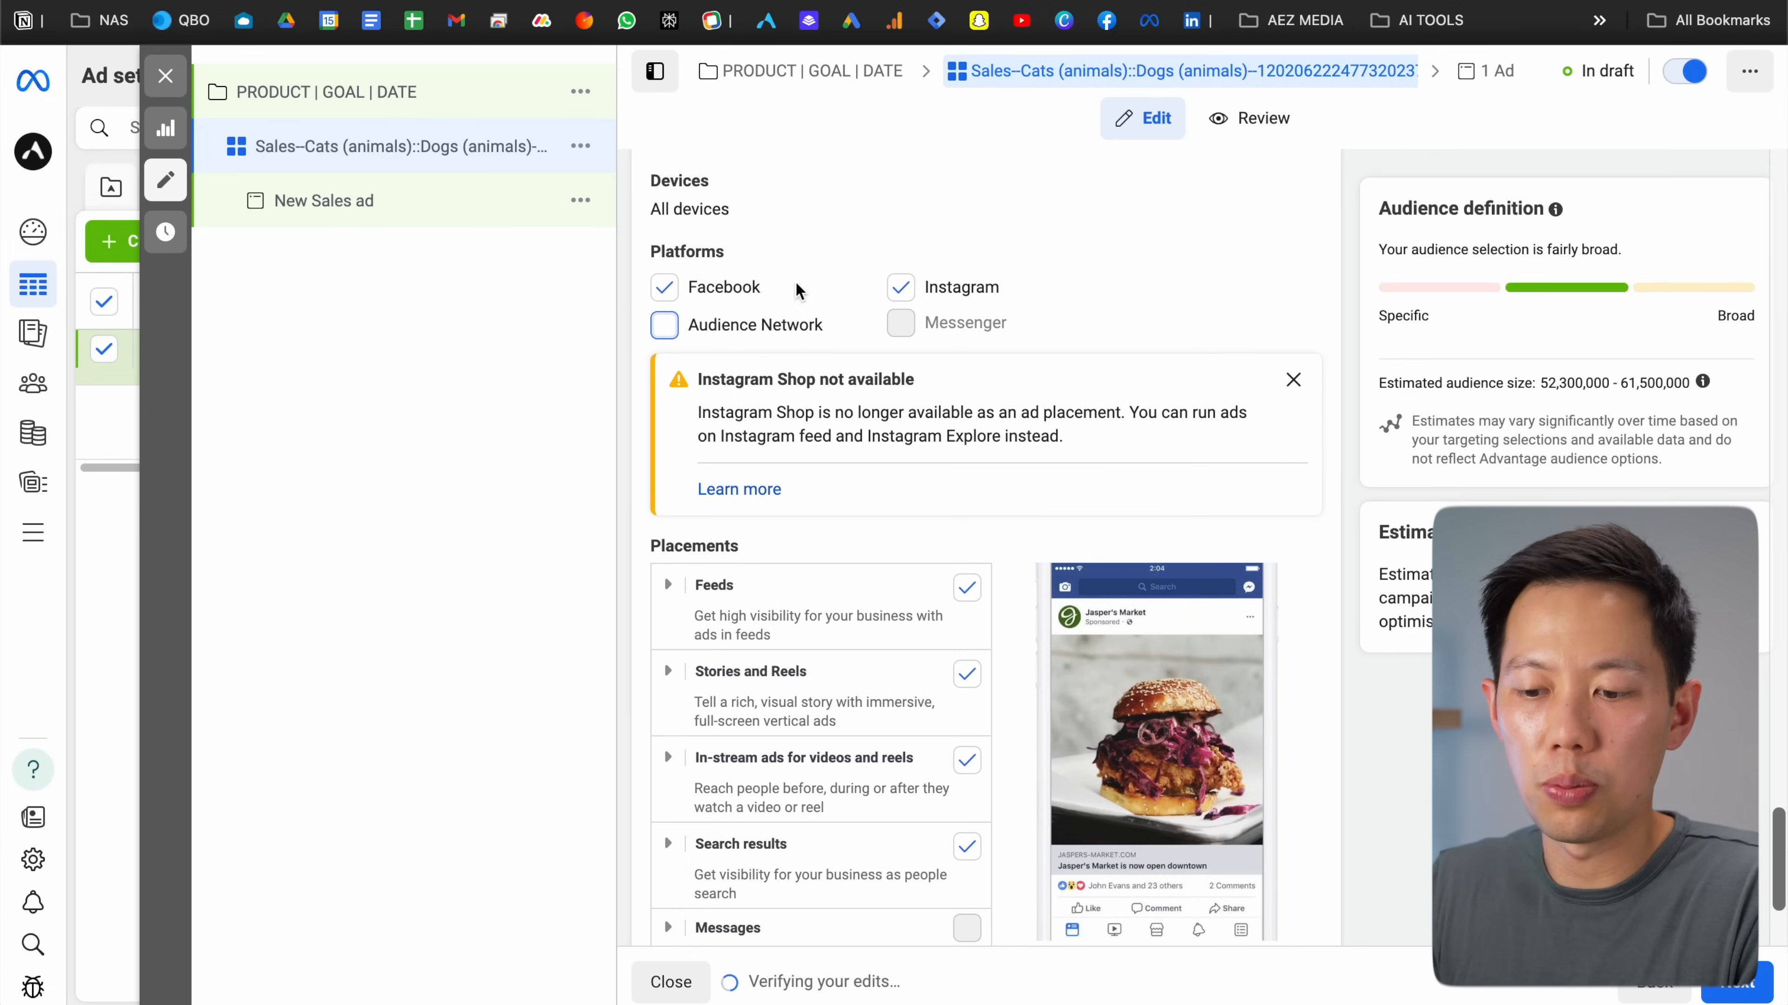
scroll(892, 295, "down", 4)
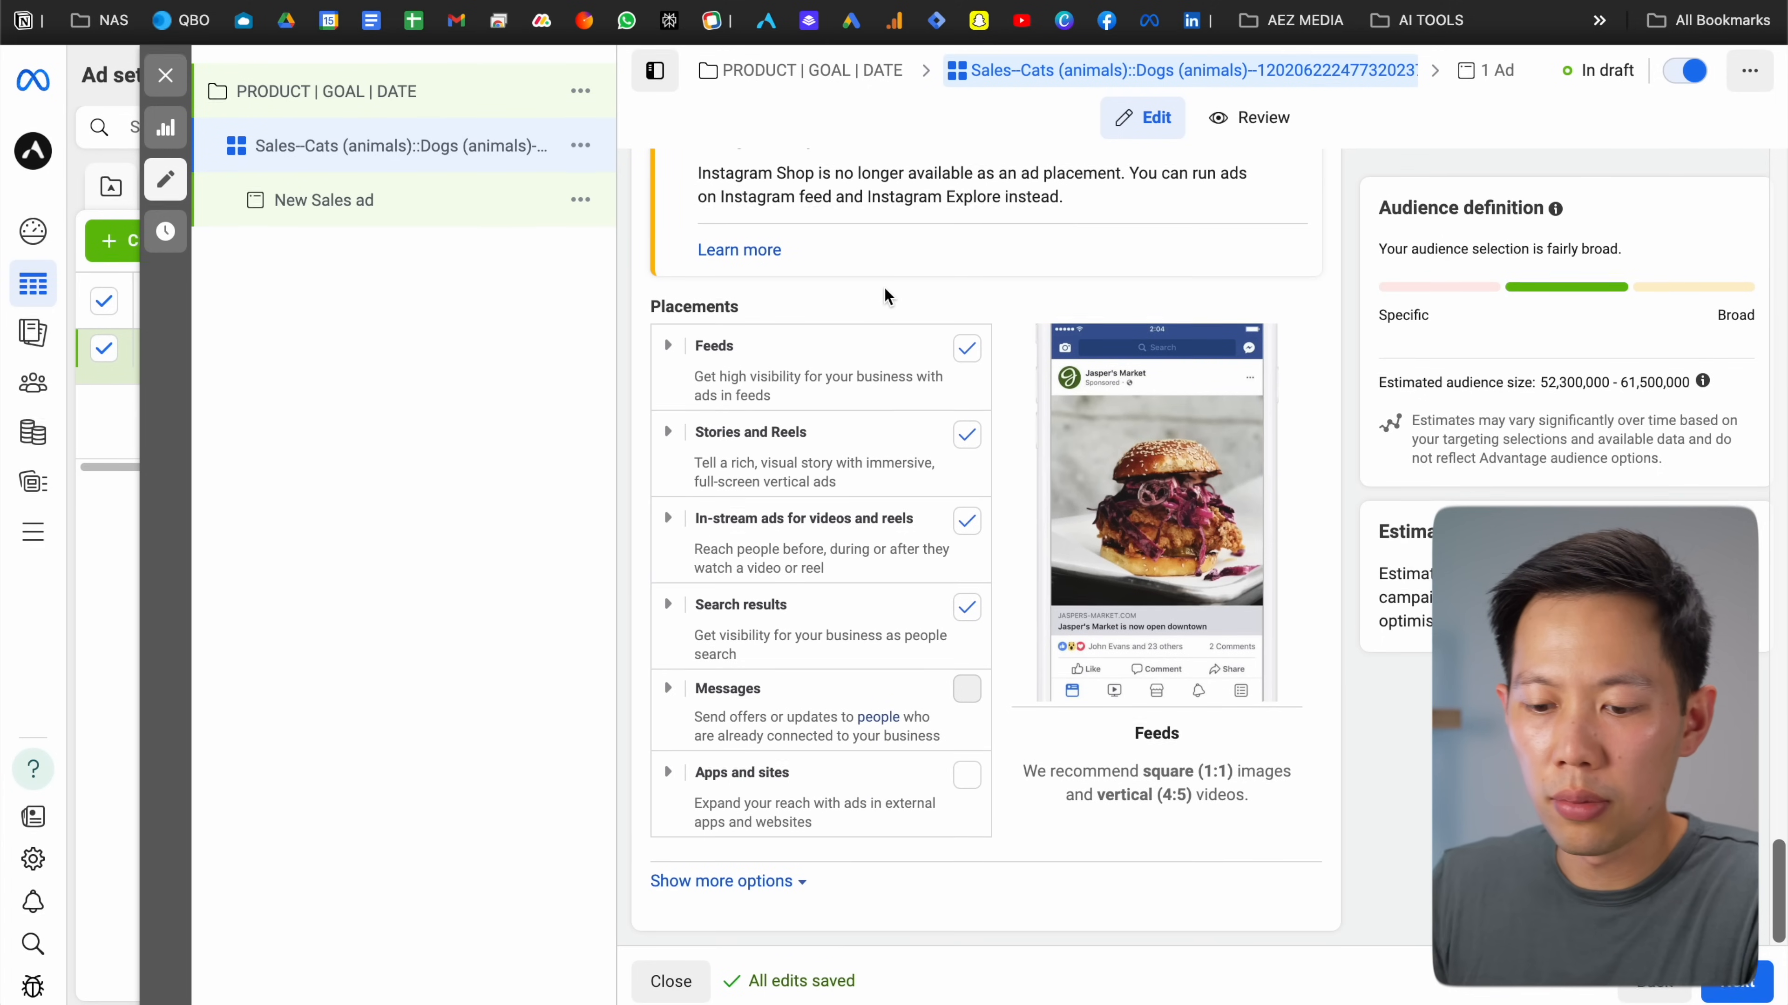
left_click(667, 345)
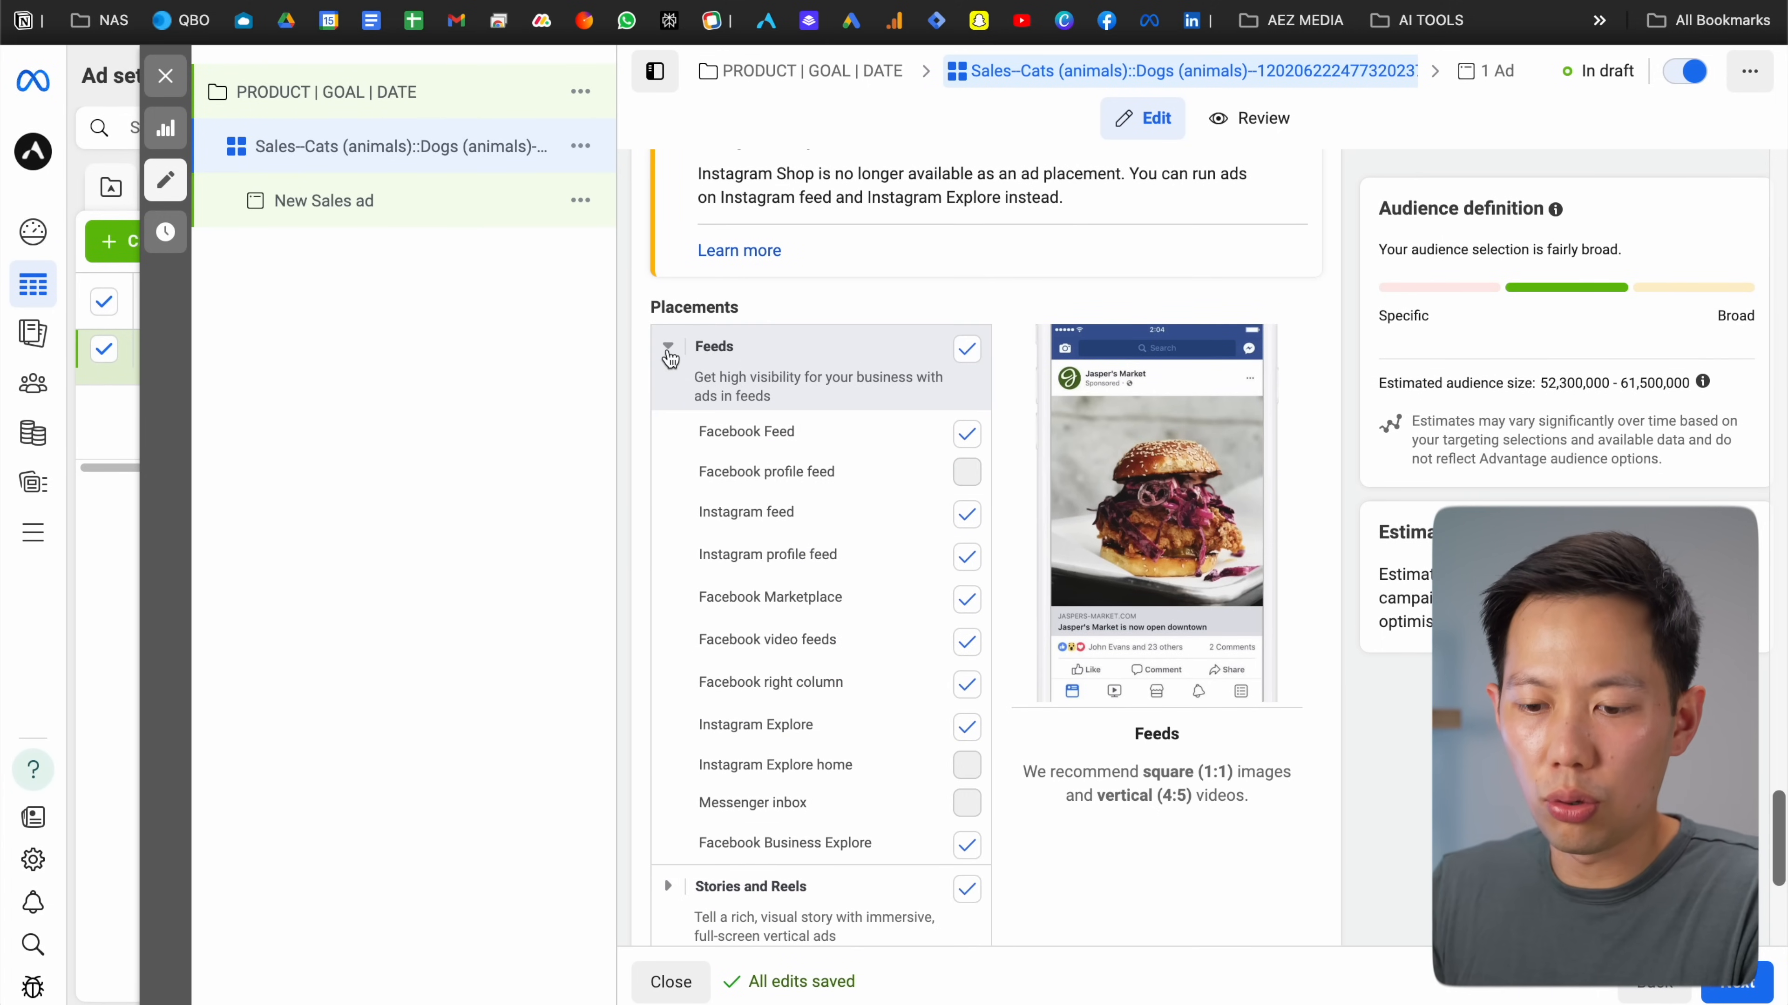
scroll(739, 359, "down", 1)
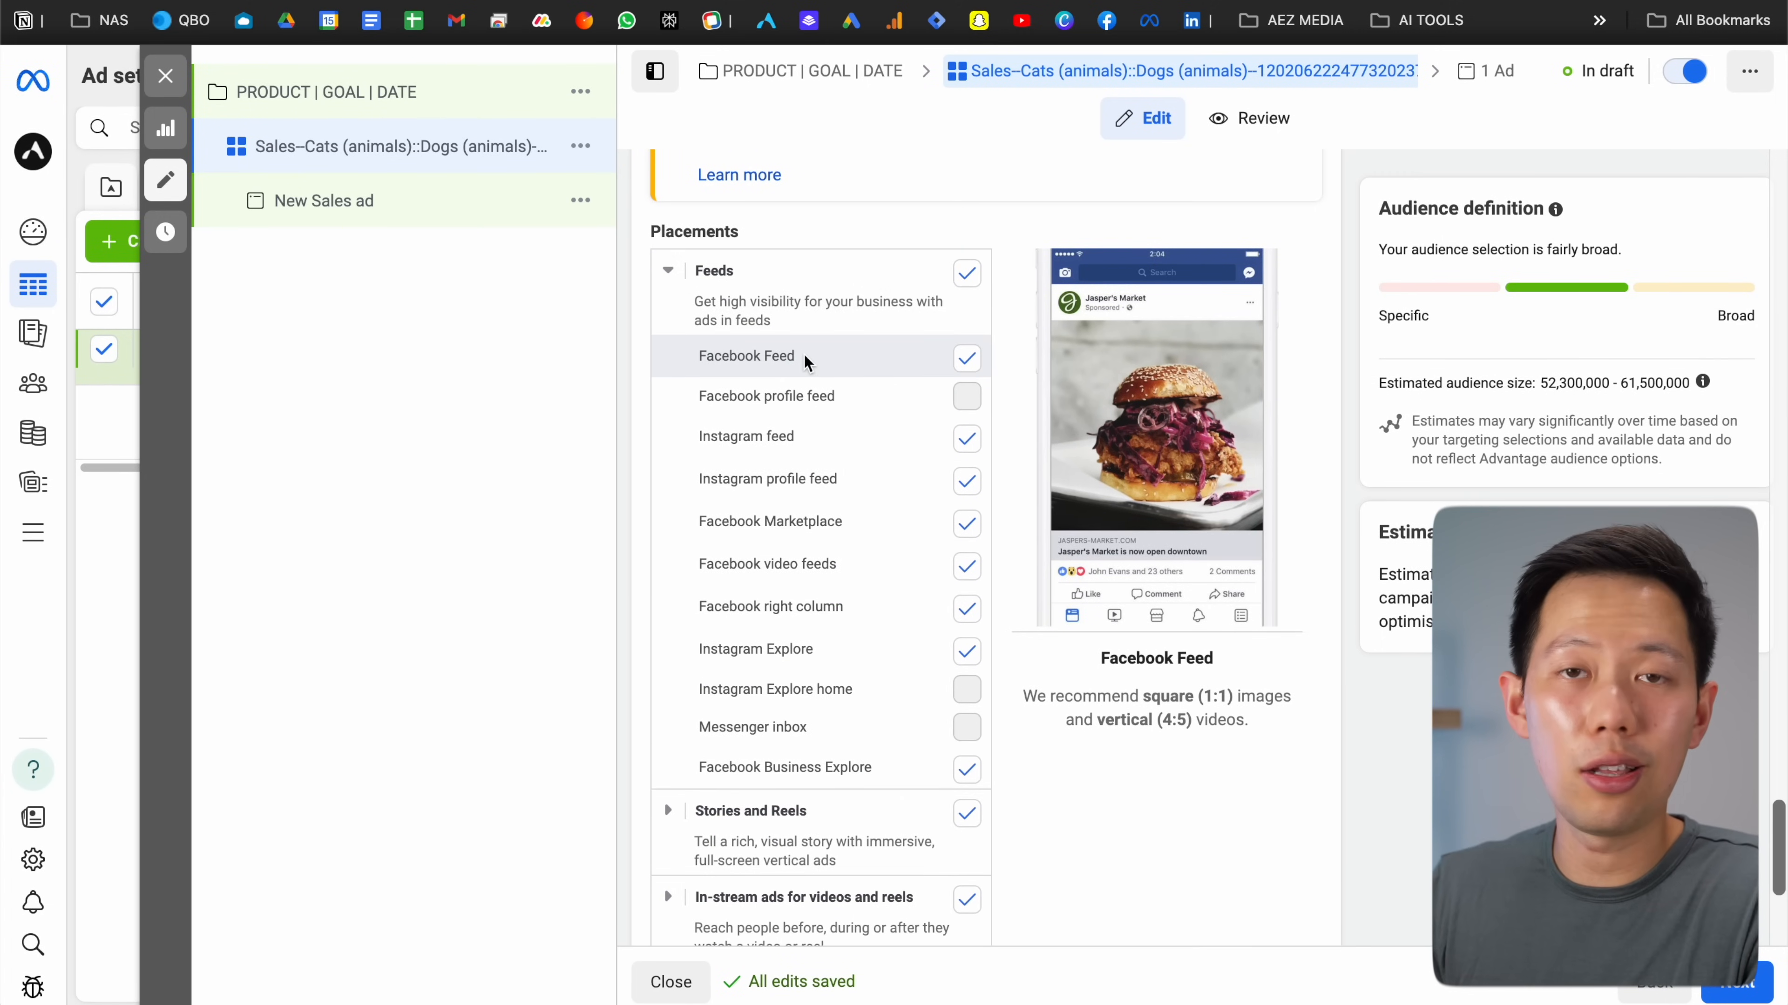
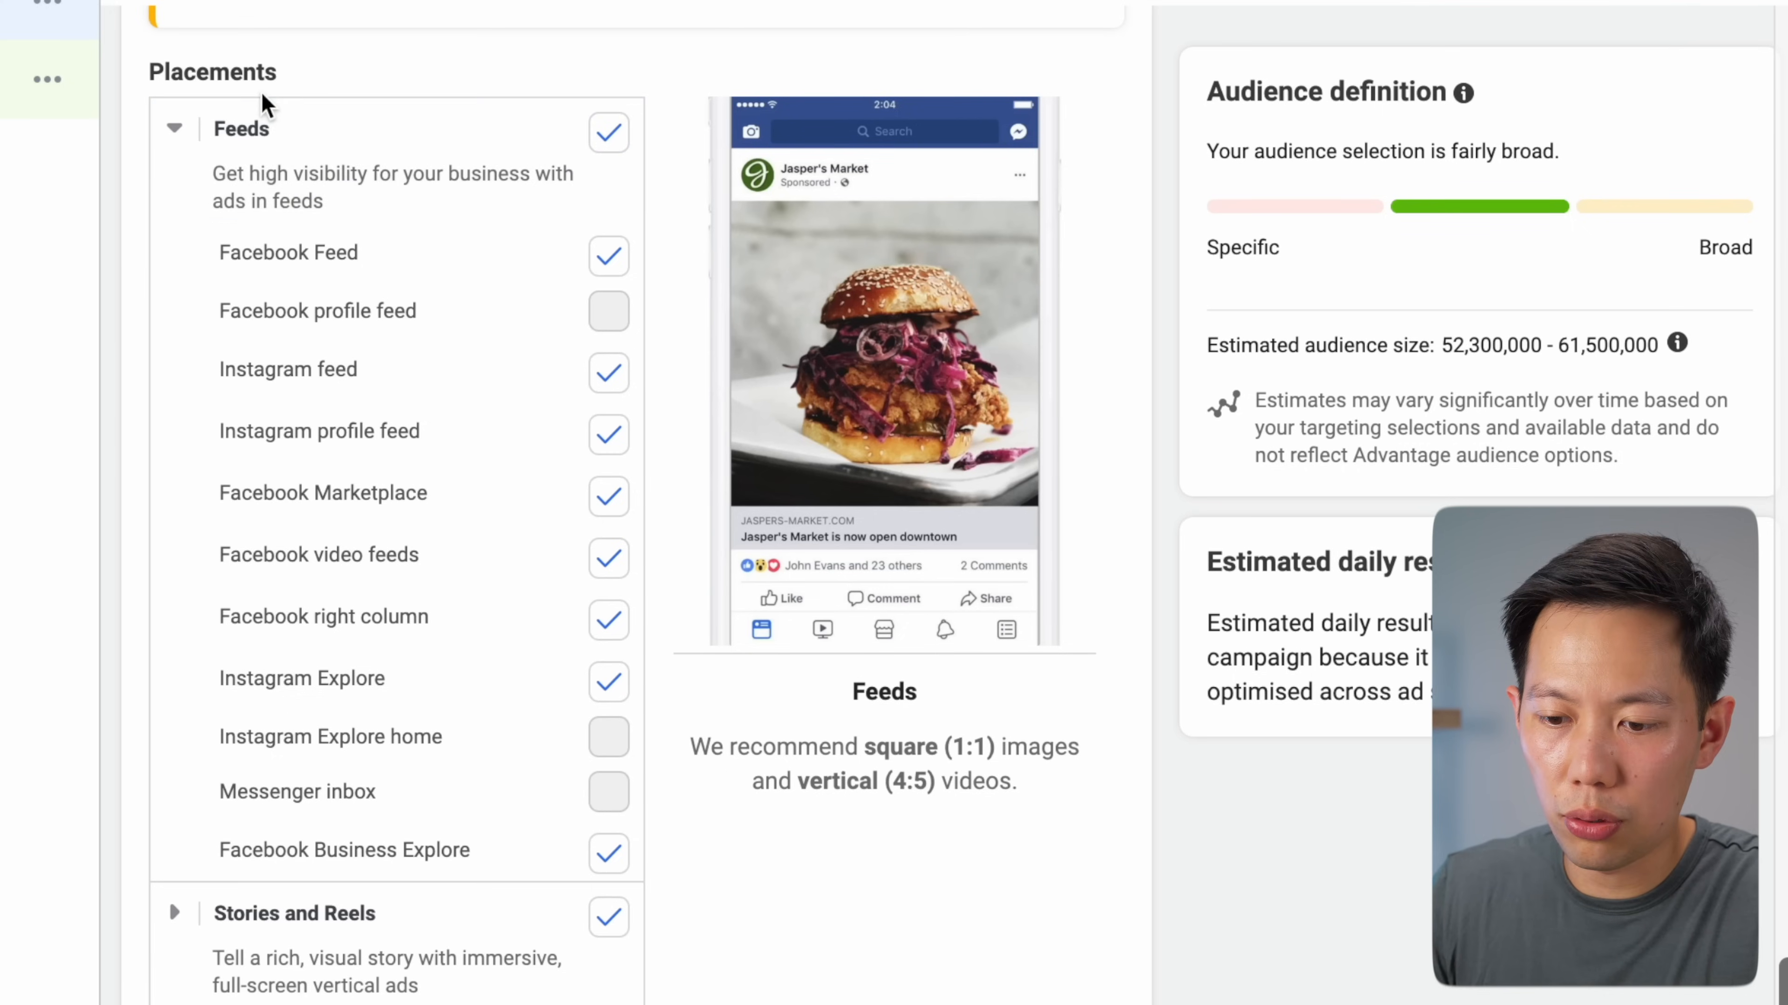
Untick the Facebook video feeds, Marketplace, right column, in-stream ads and search results placements
scroll(382, 303, "down", 2)
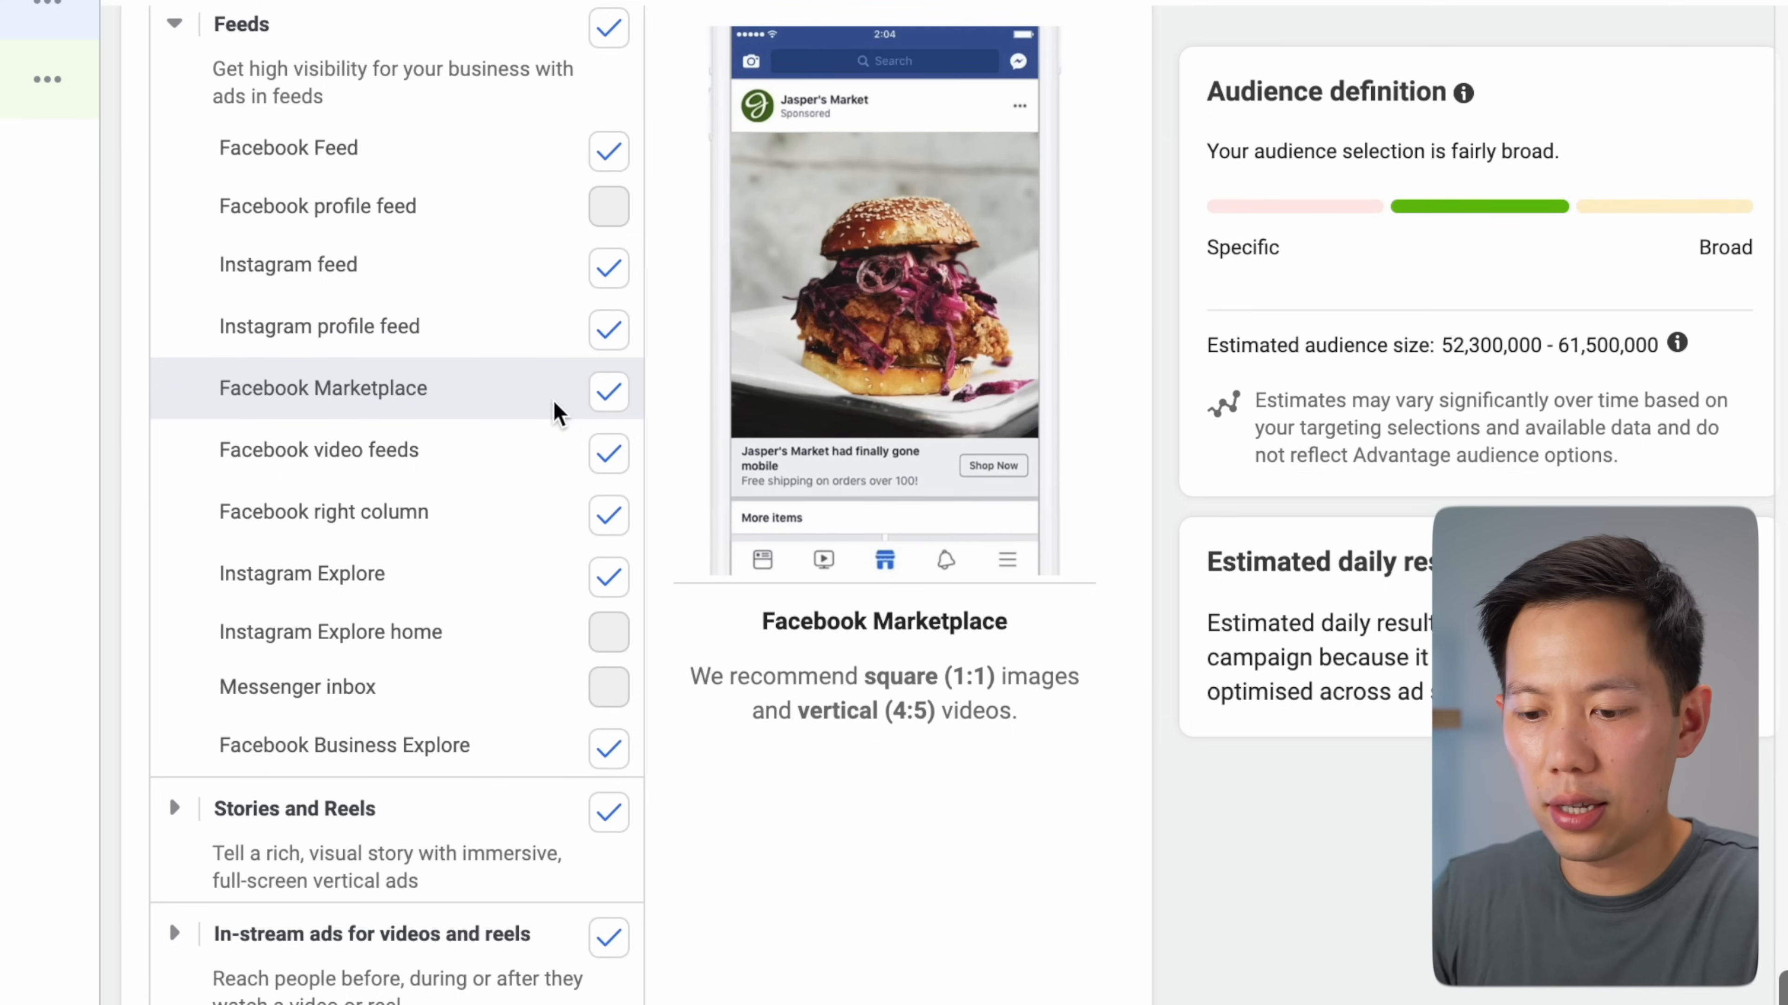
left_click(608, 459)
left_click(608, 392)
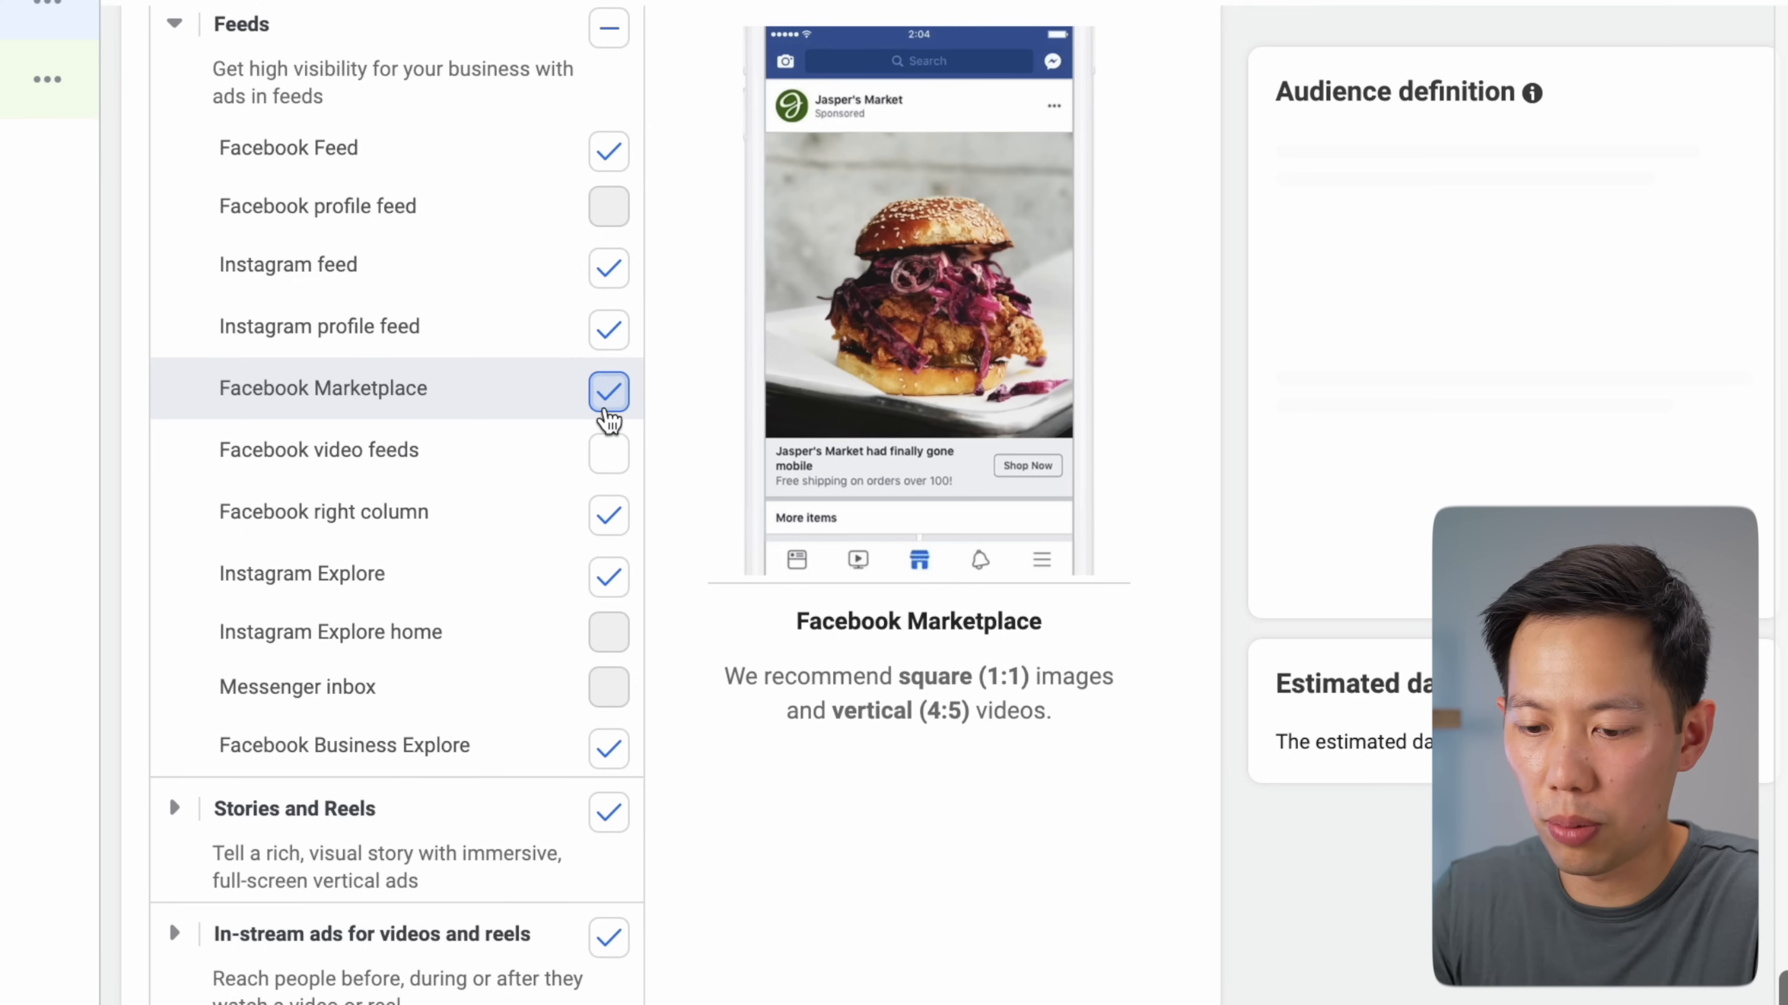
scroll(604, 493, "down", 1)
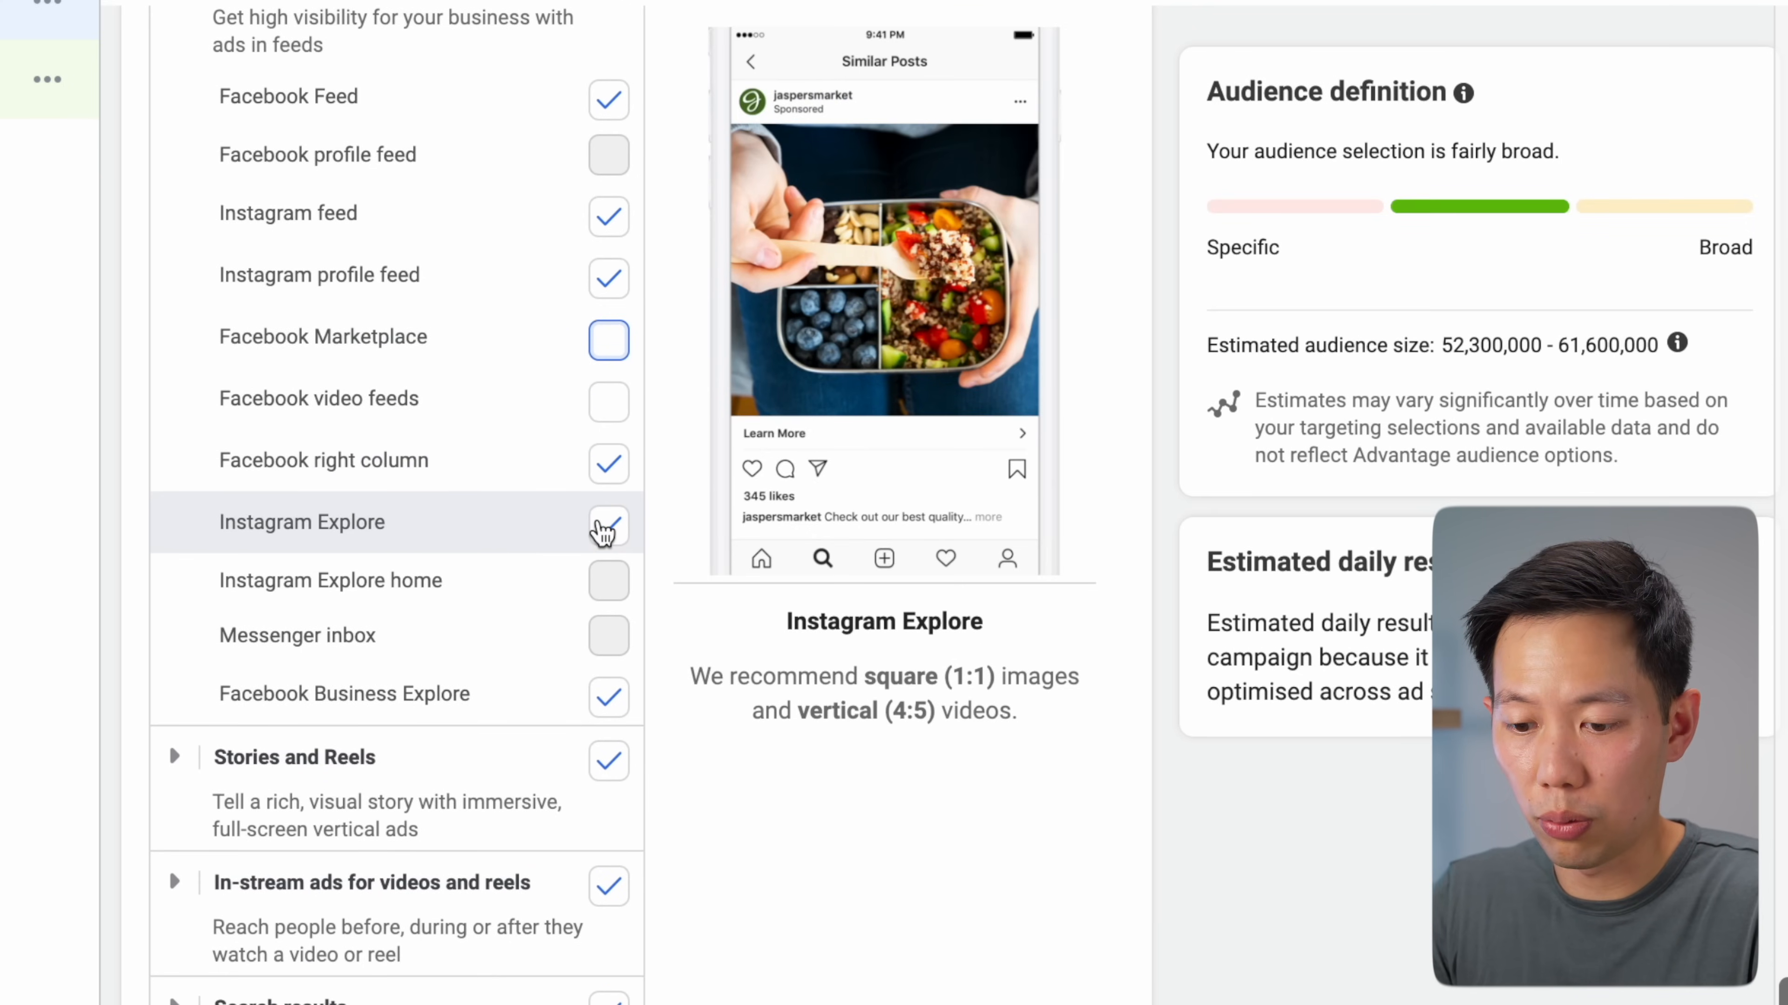
left_click(607, 483)
scroll(561, 600, "down", 5)
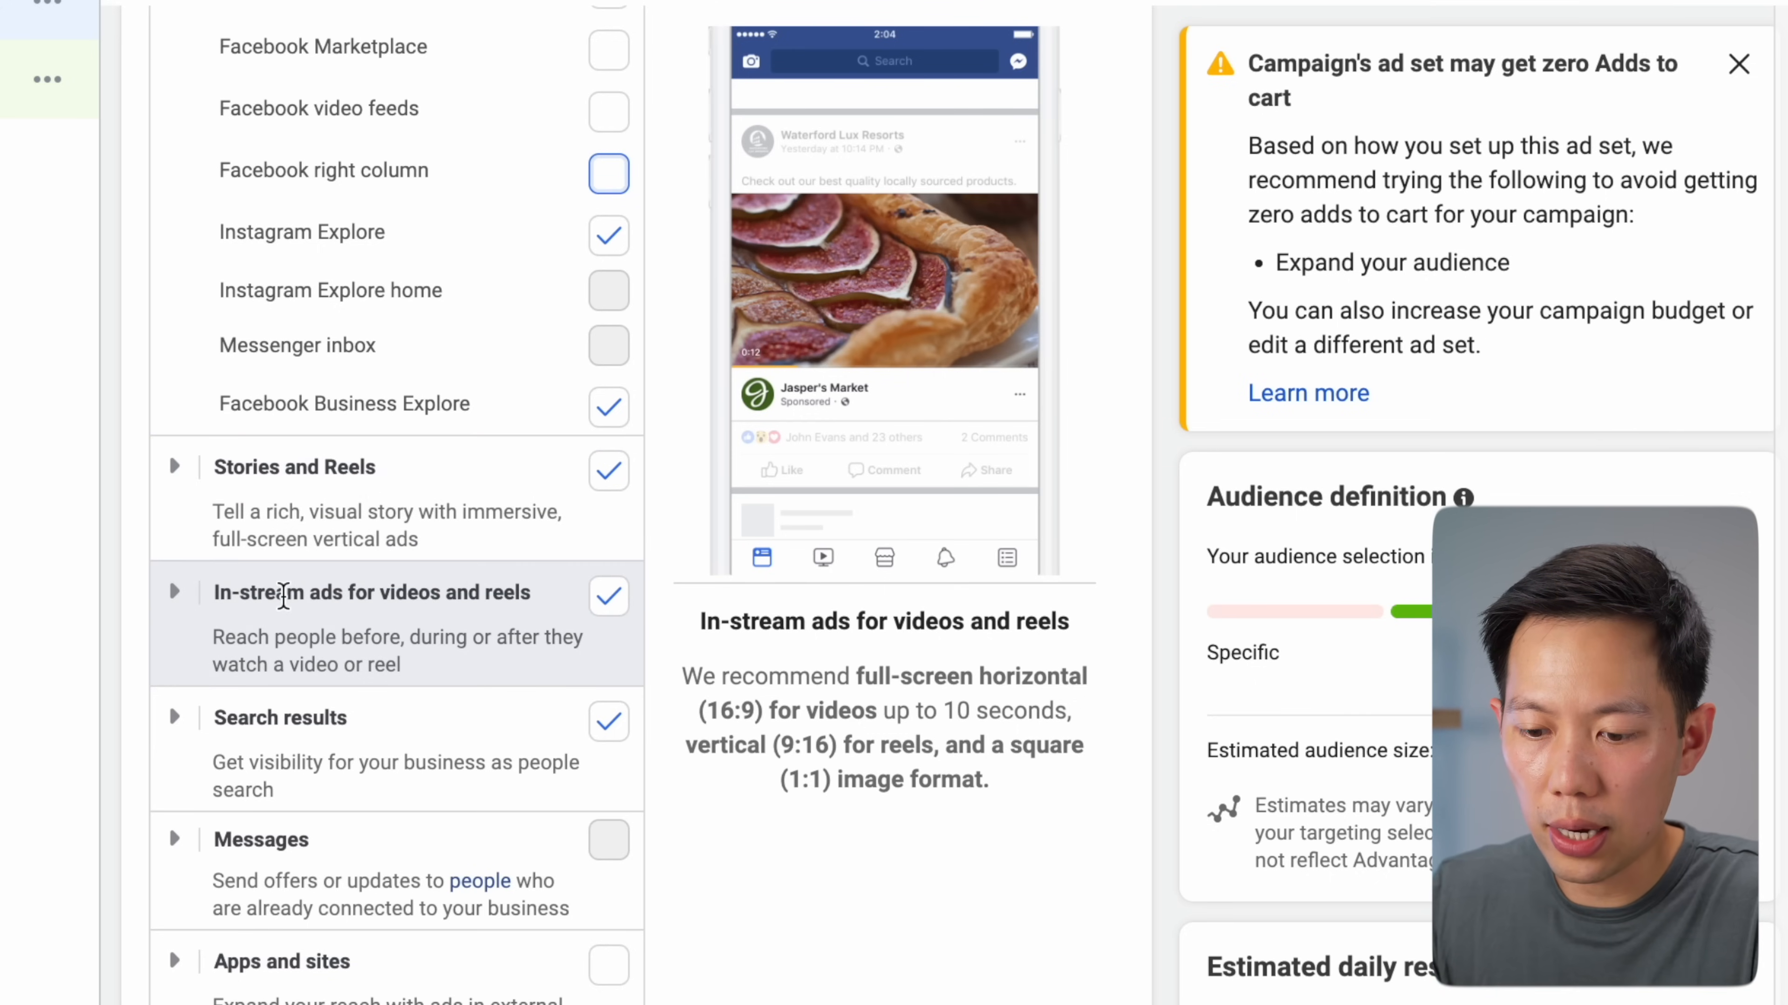
left_click(596, 604)
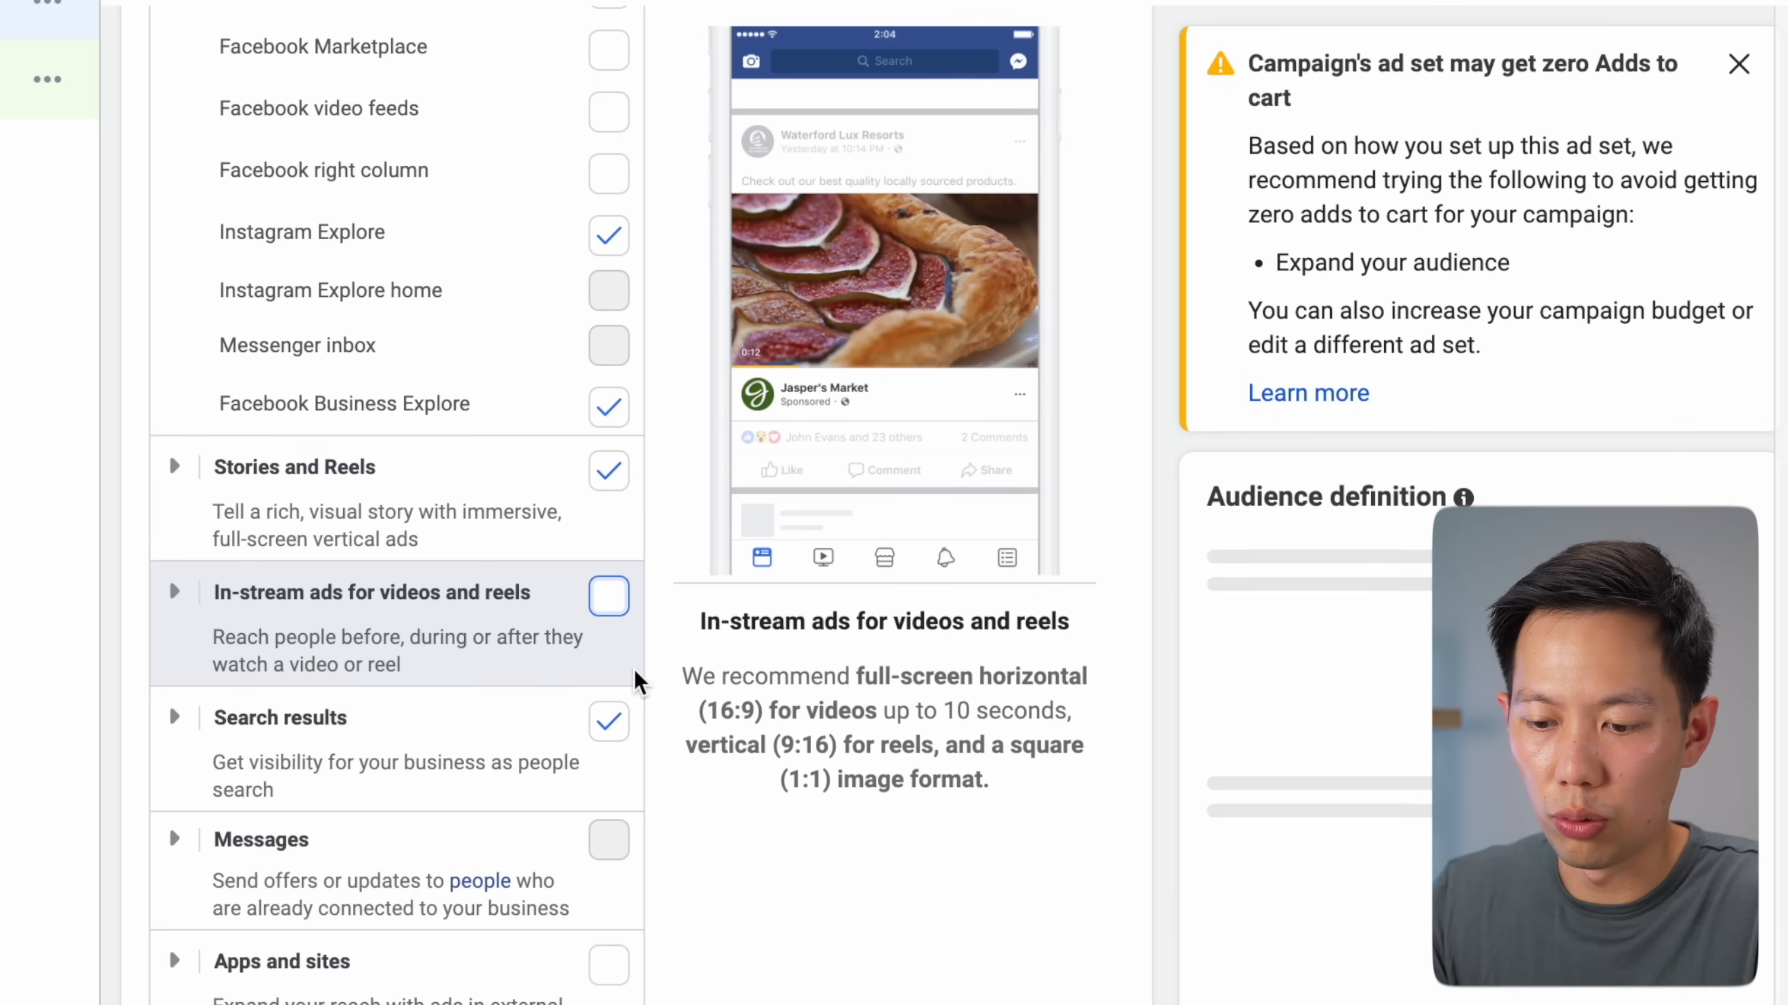
left_click(610, 723)
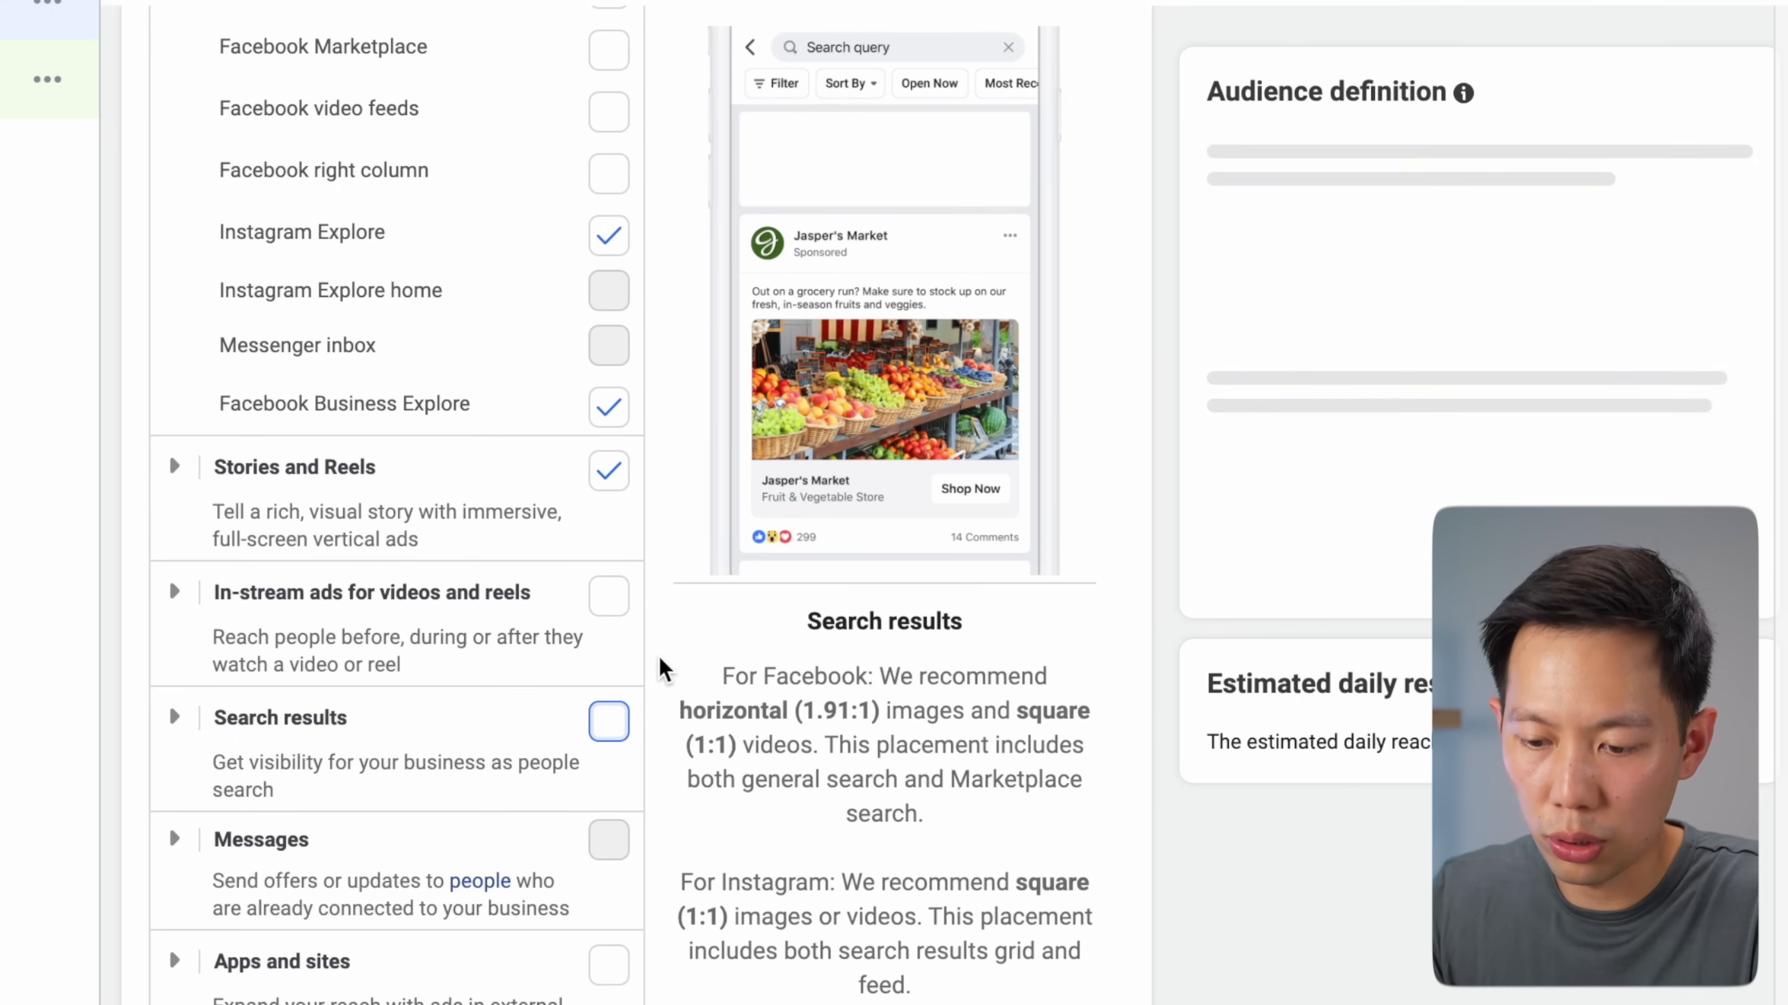
scroll(662, 623, "down", 1)
scroll(662, 621, "up", 3)
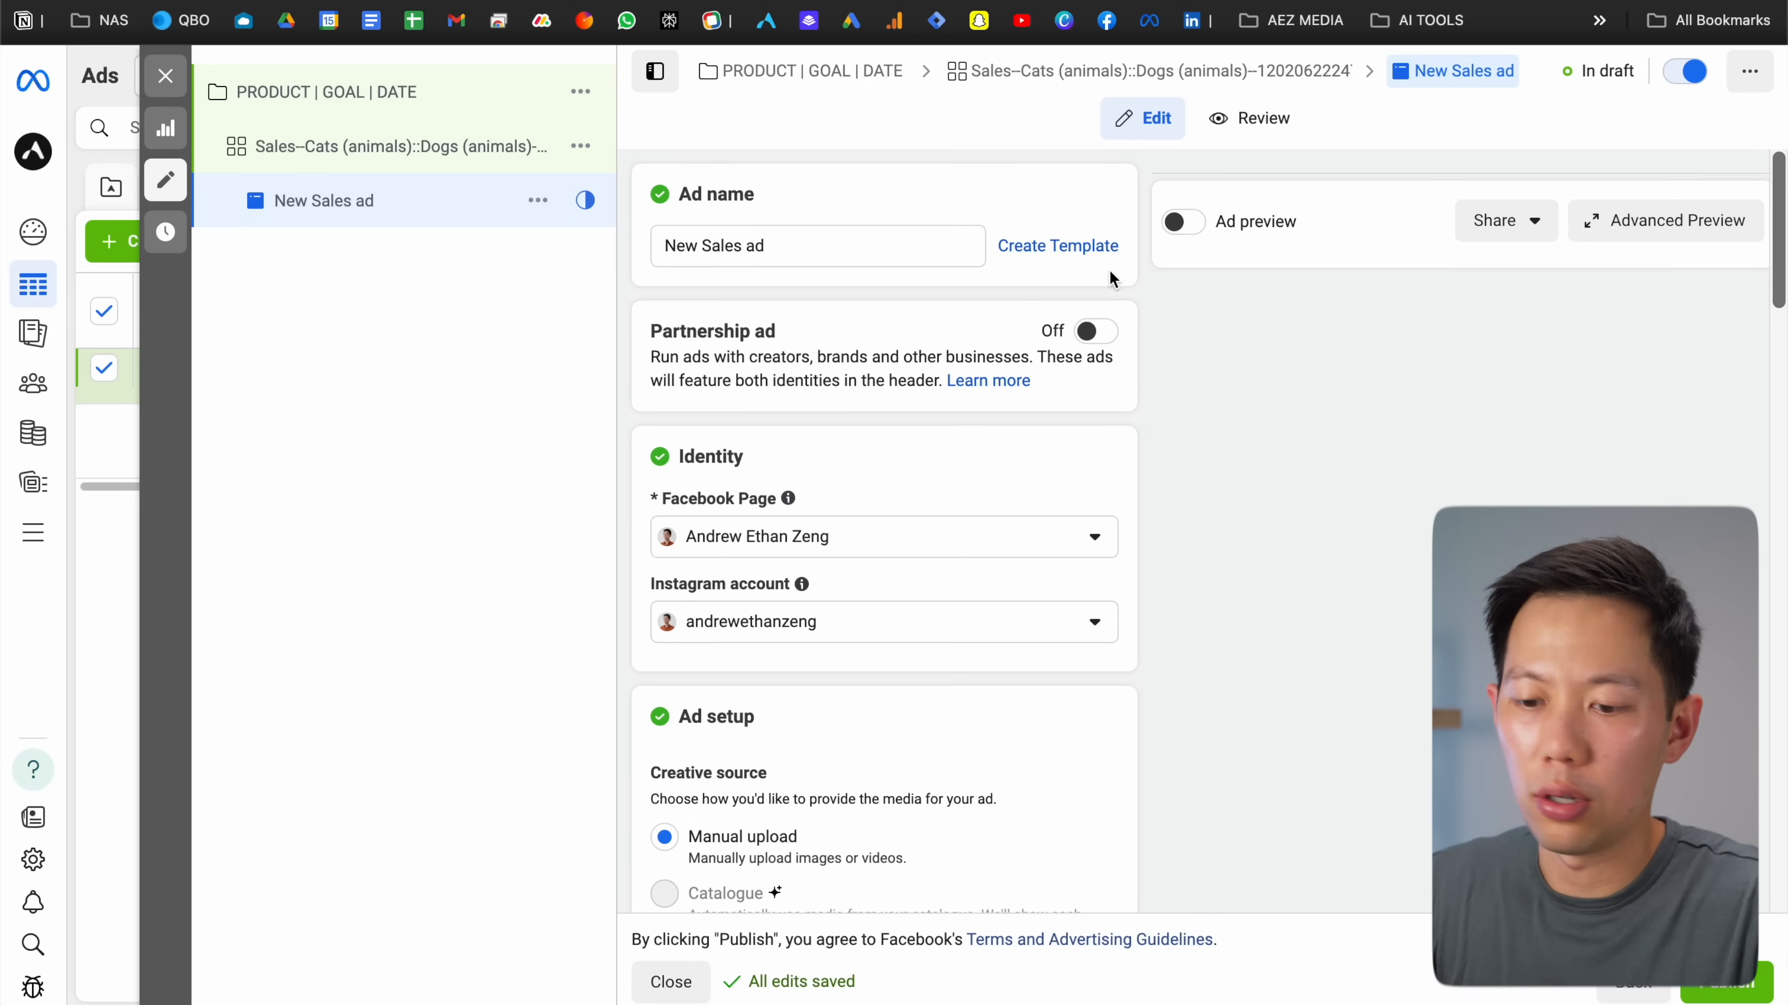
Clear the ad name and start a naming template with the Ad set name component
left_click(938, 253)
key("ctrl+a")
key("BackSpace")
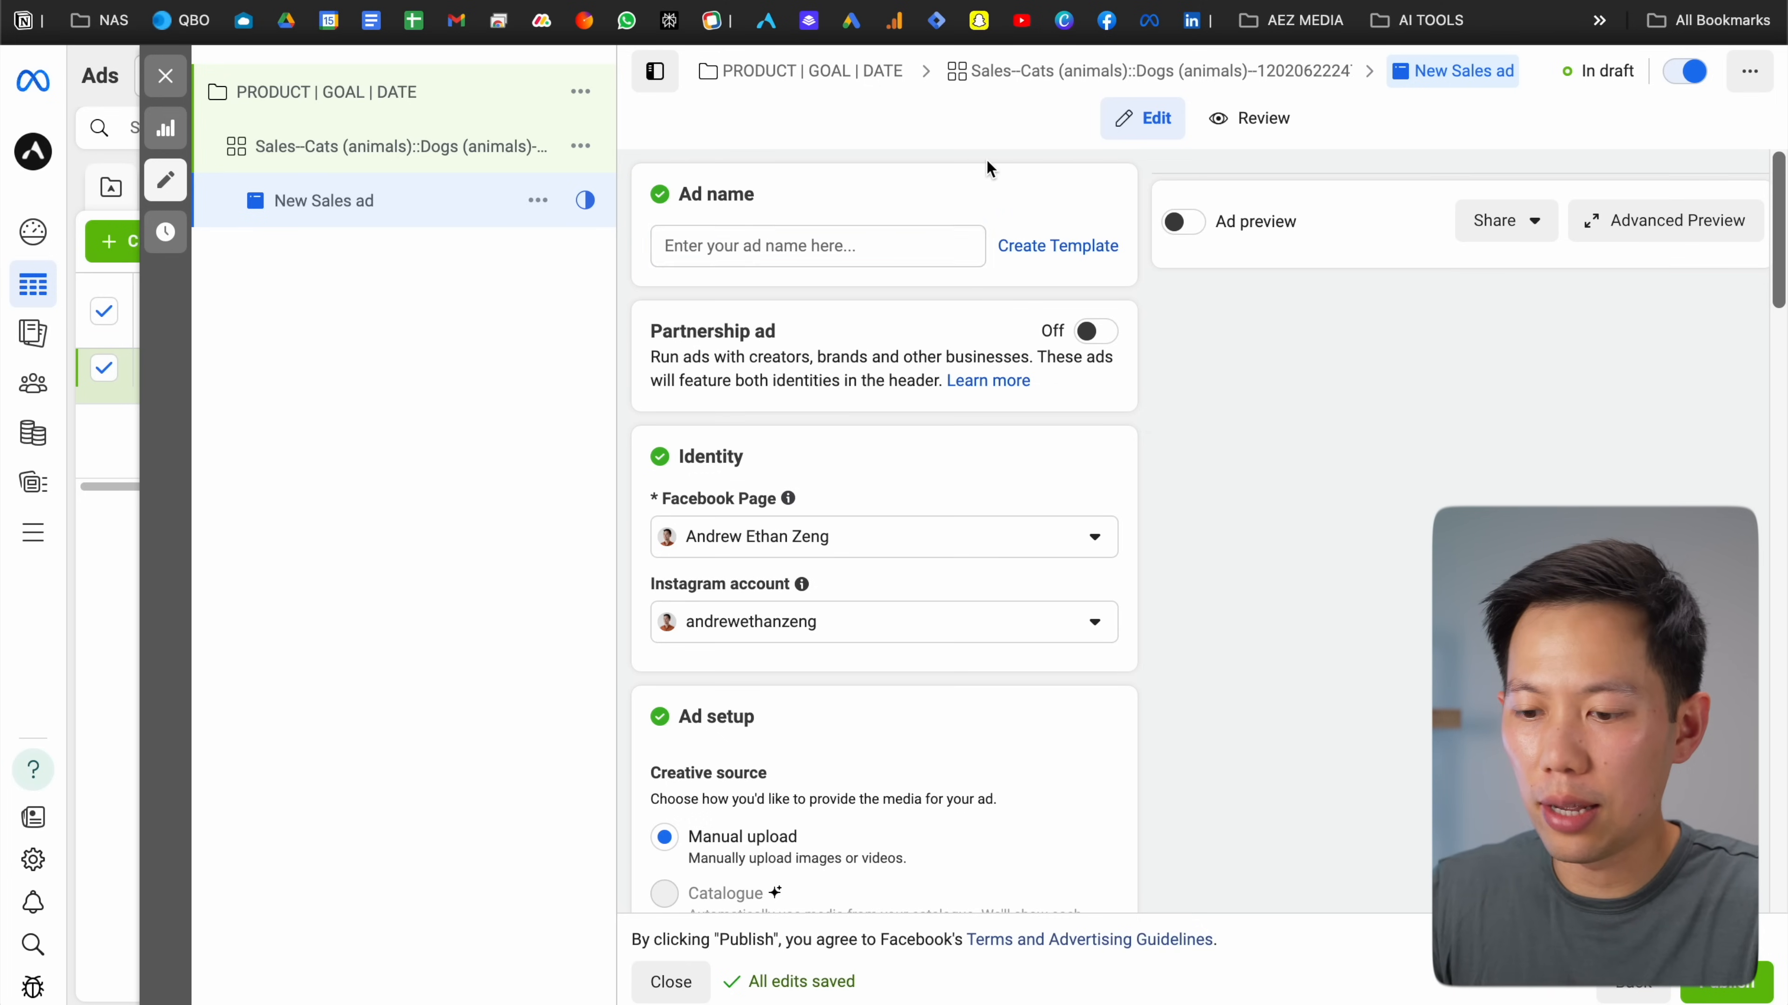
left_click(1045, 248)
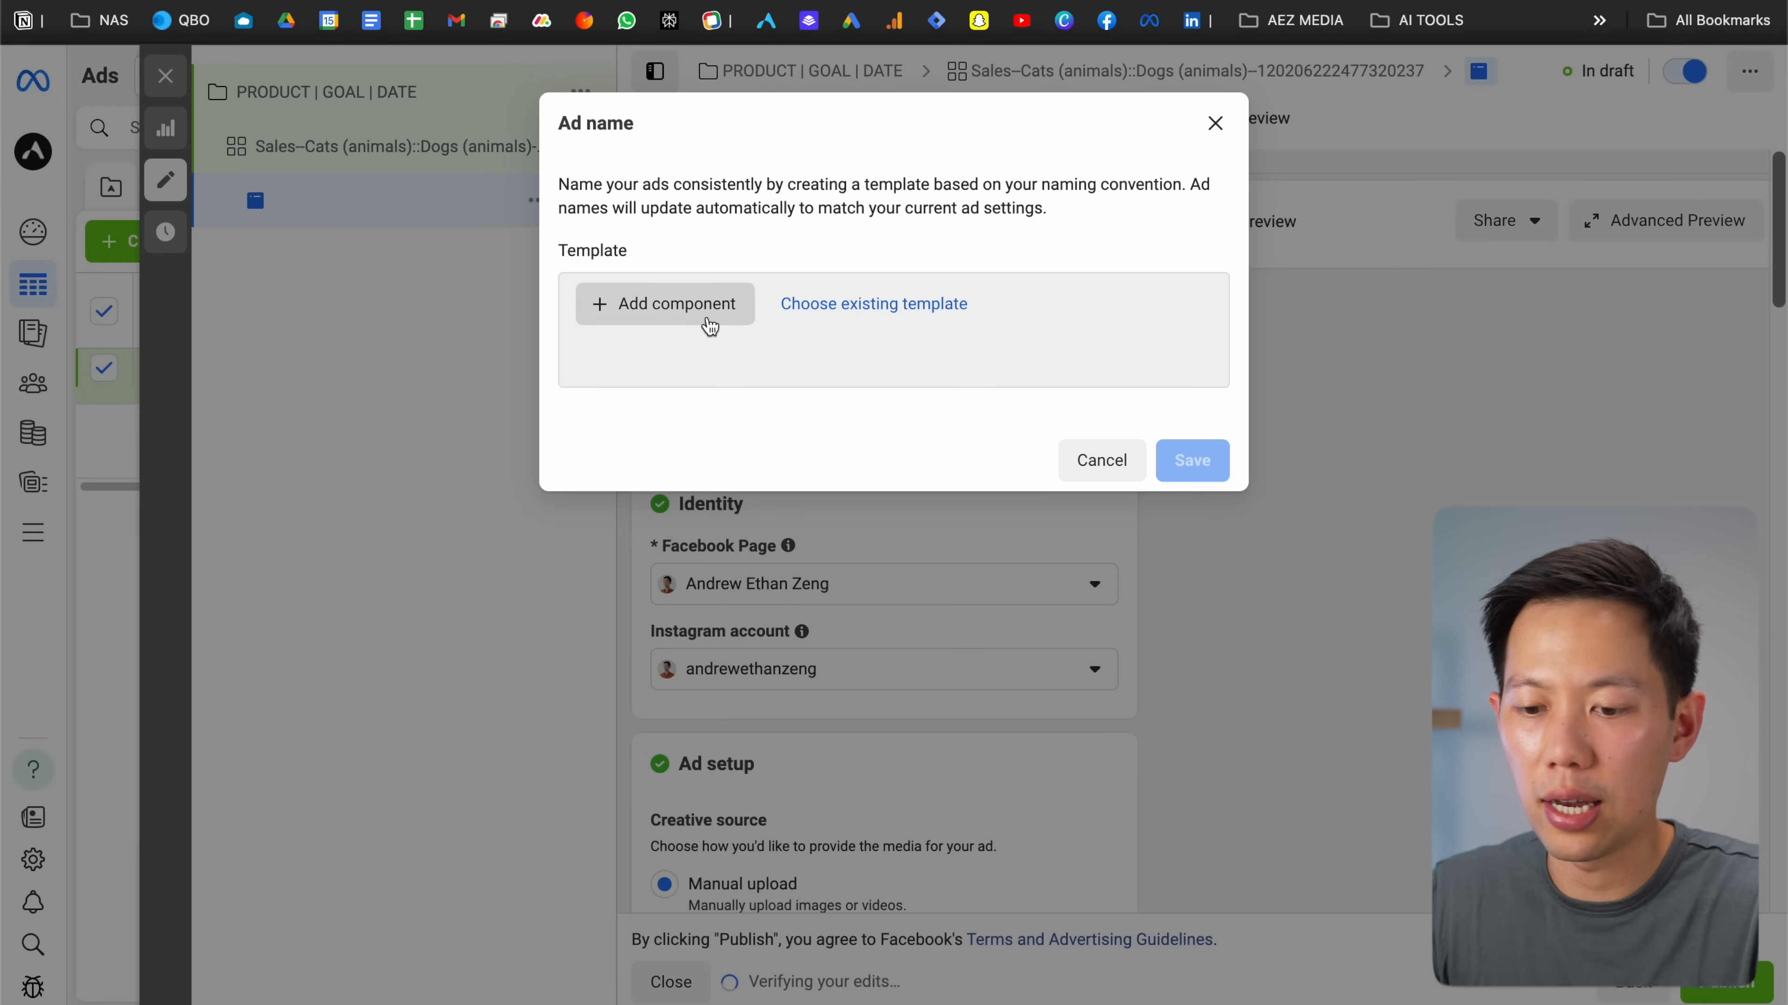
left_click(706, 320)
mouse_move(722, 364)
mouse_move(722, 399)
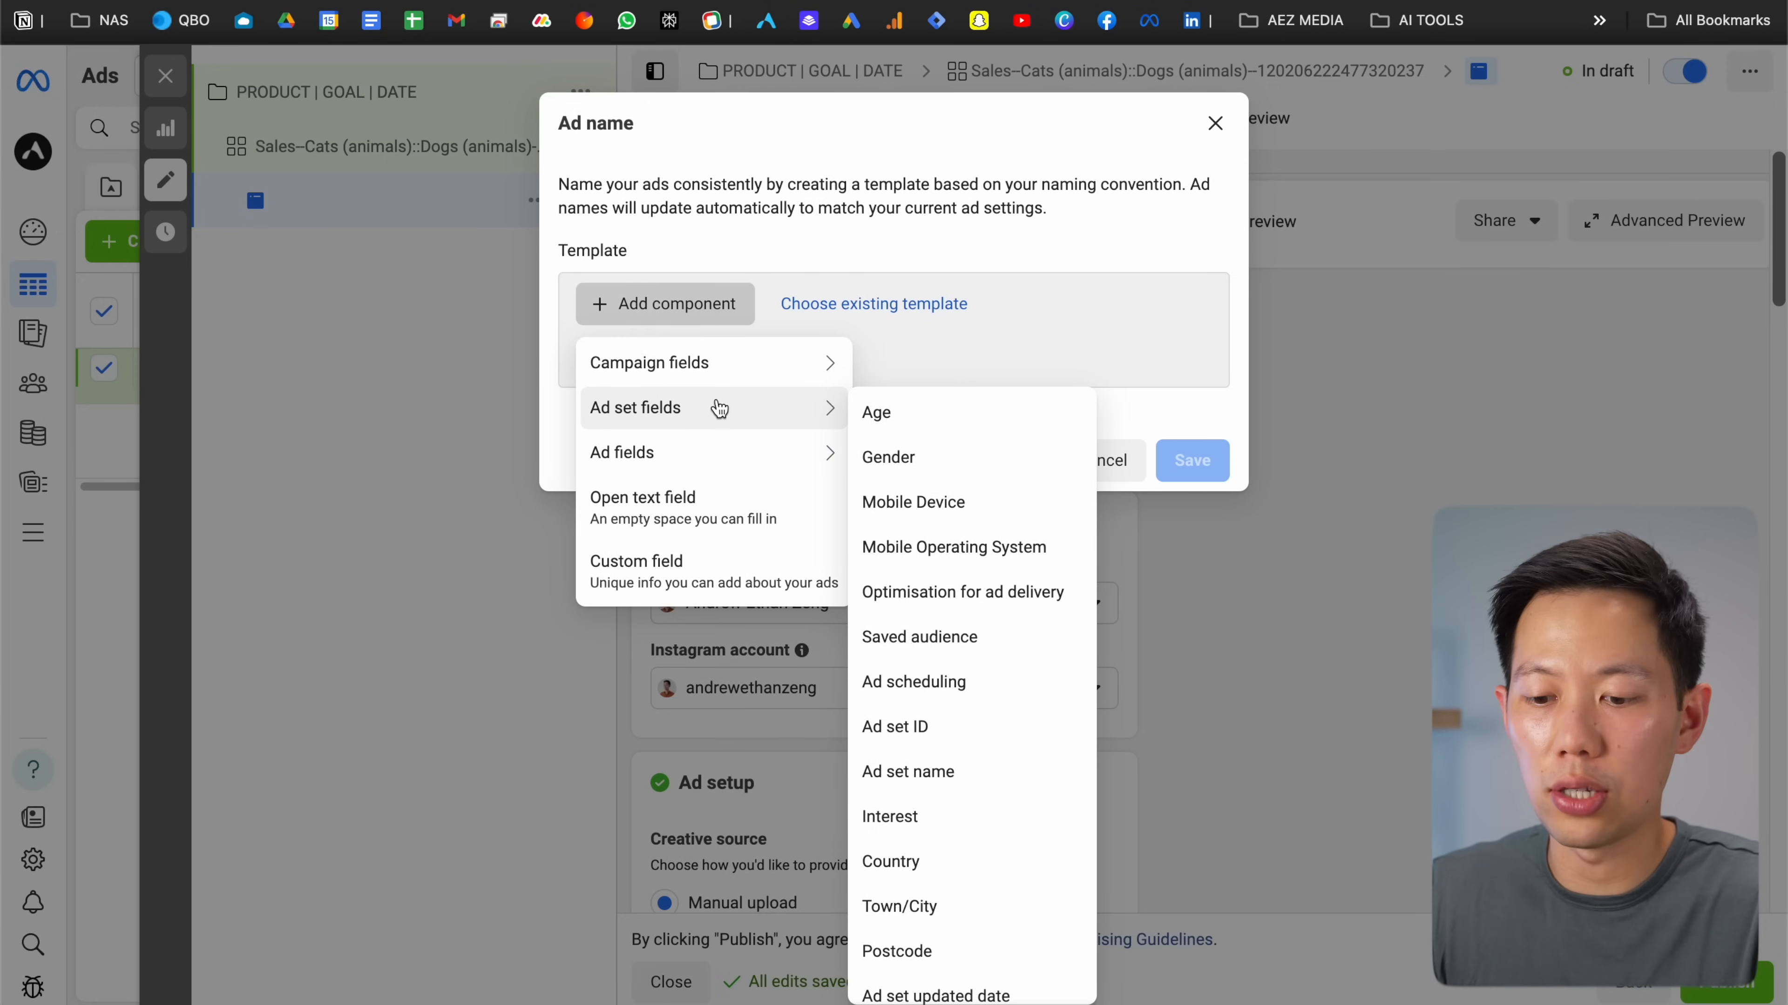
mouse_move(698, 451)
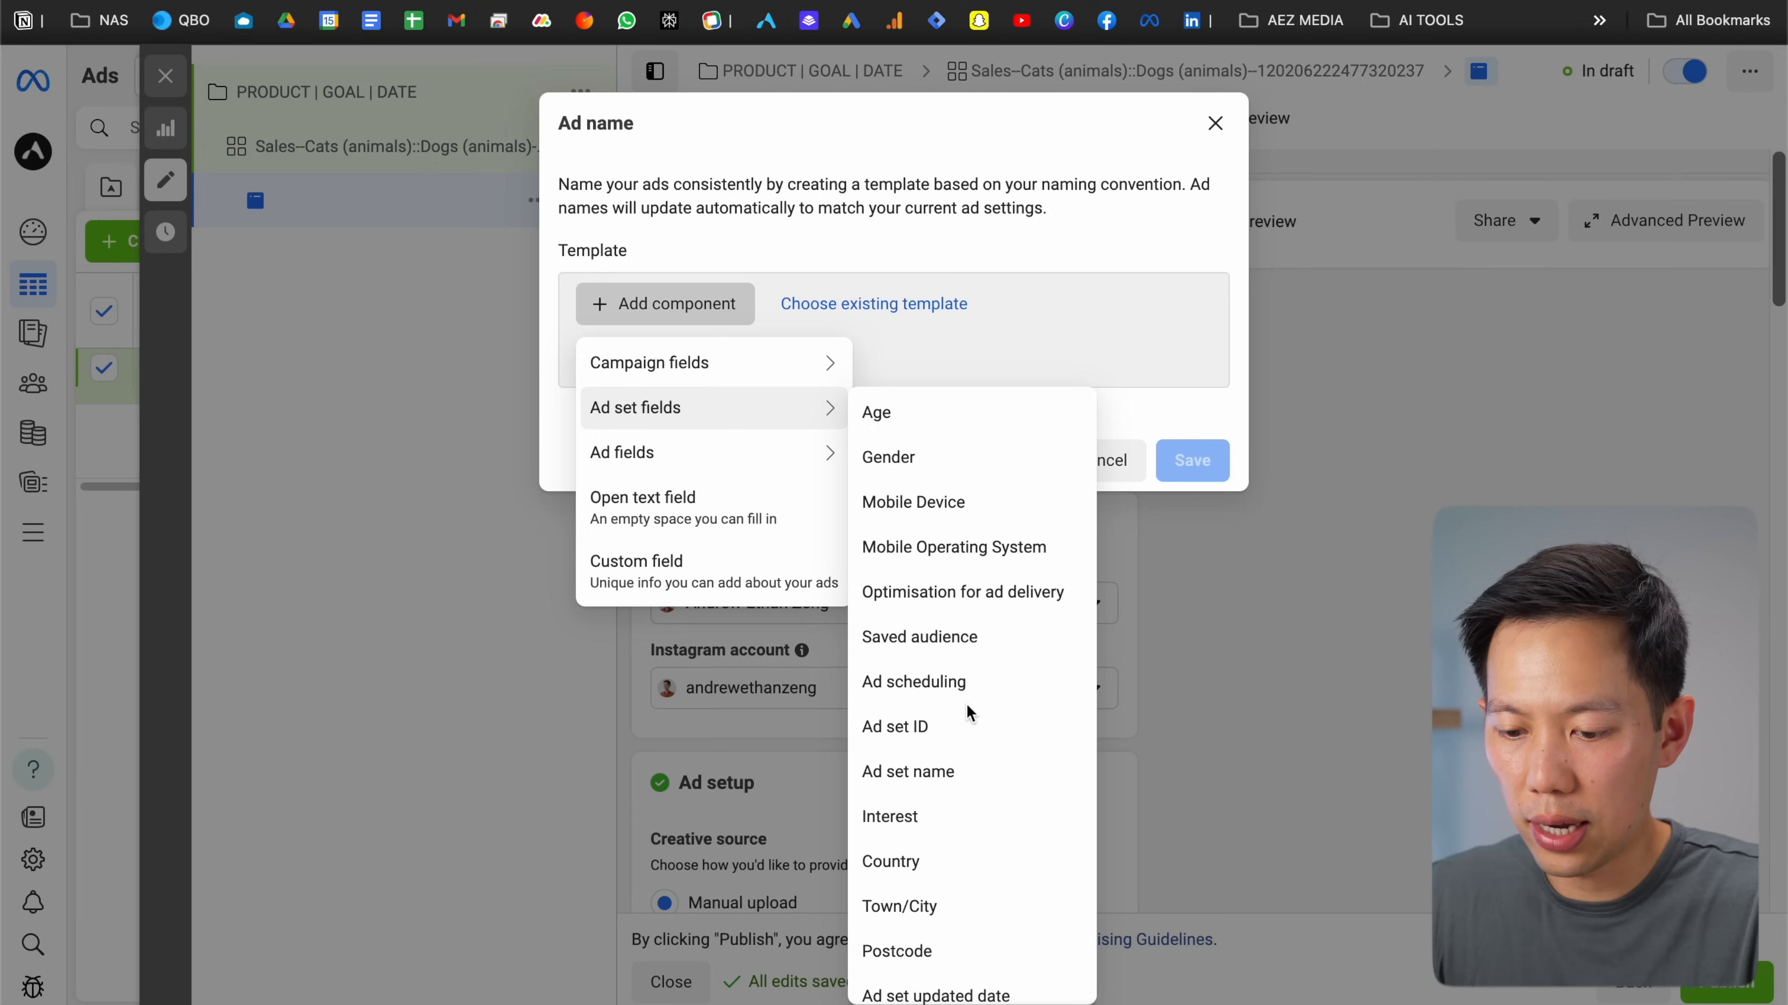
scroll(970, 733, "down", 1)
left_click(965, 741)
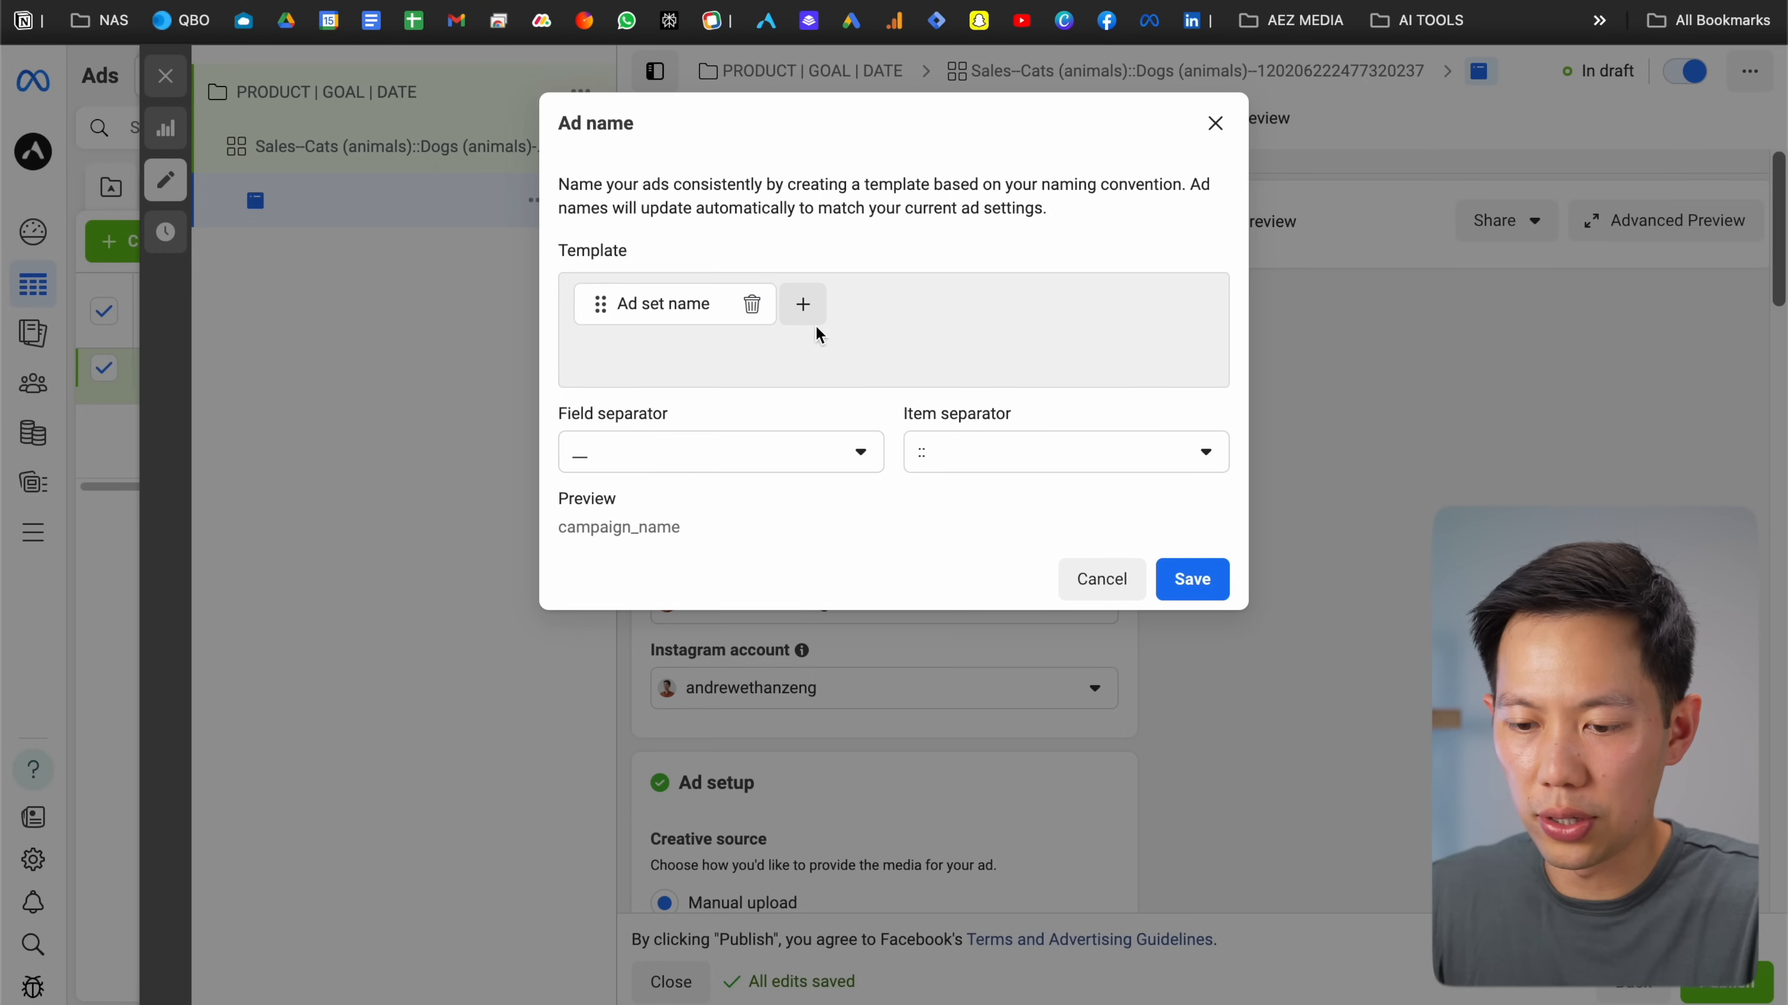
Append the Headline component to the ad name template and save it
left_click(805, 307)
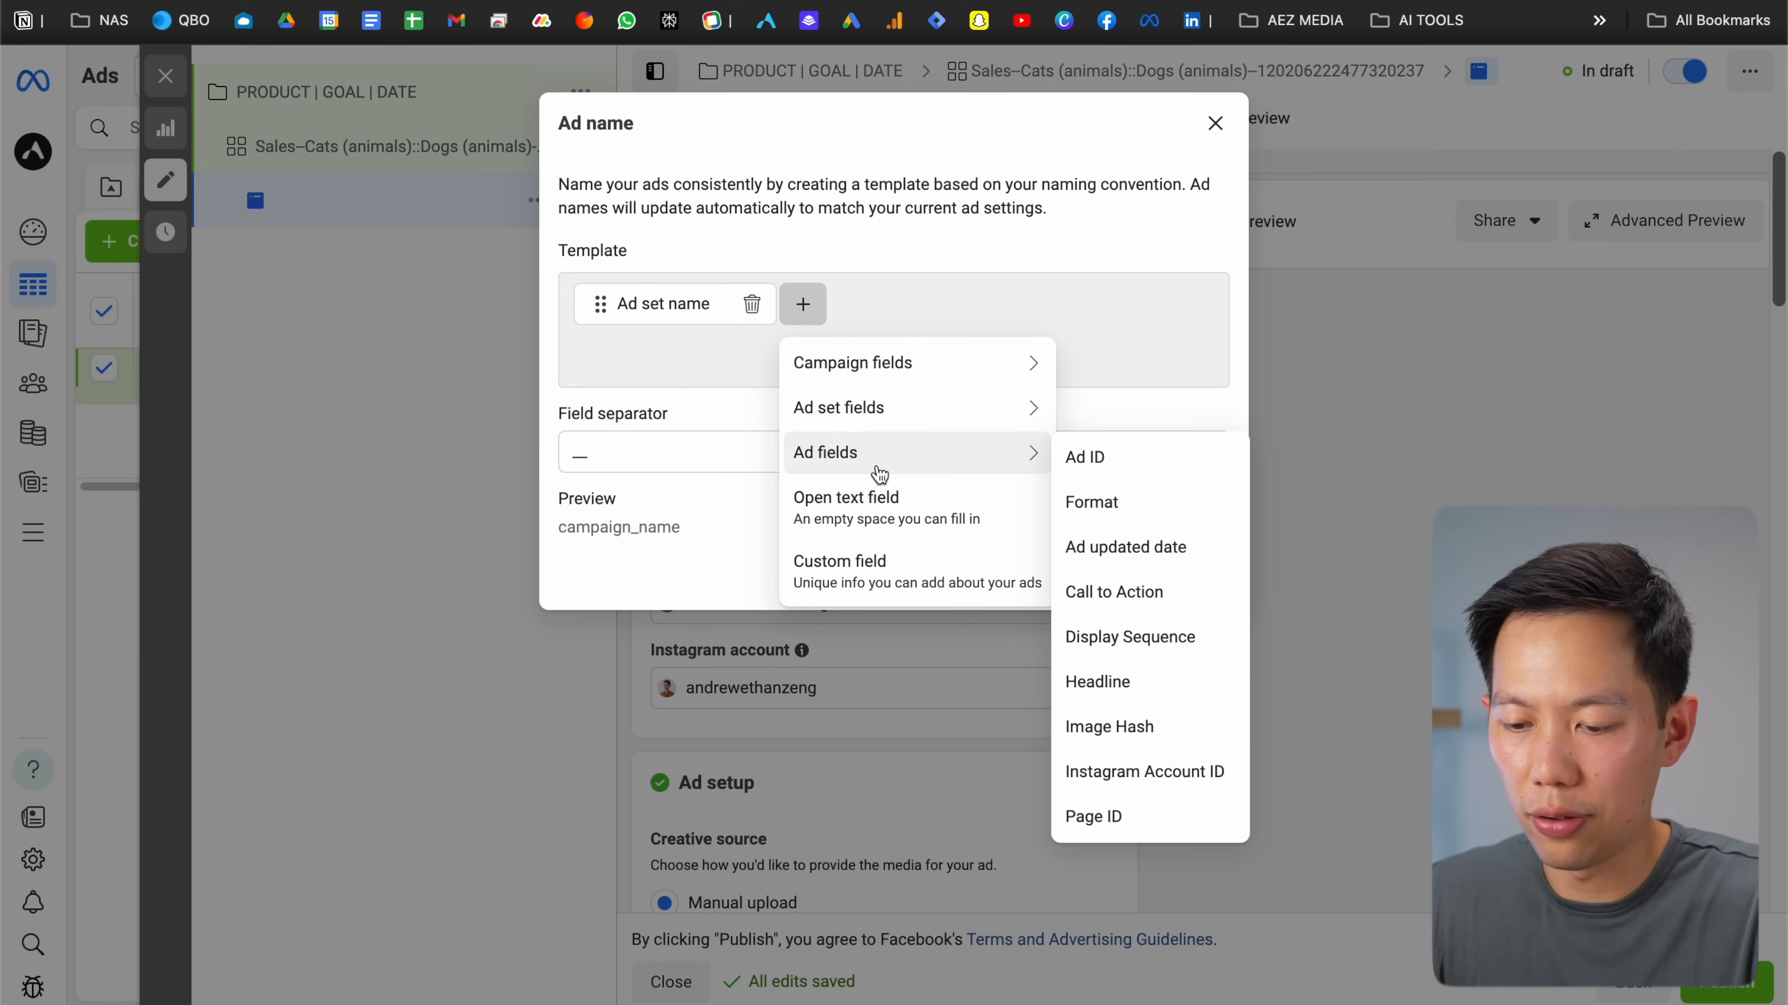
mouse_move(998, 471)
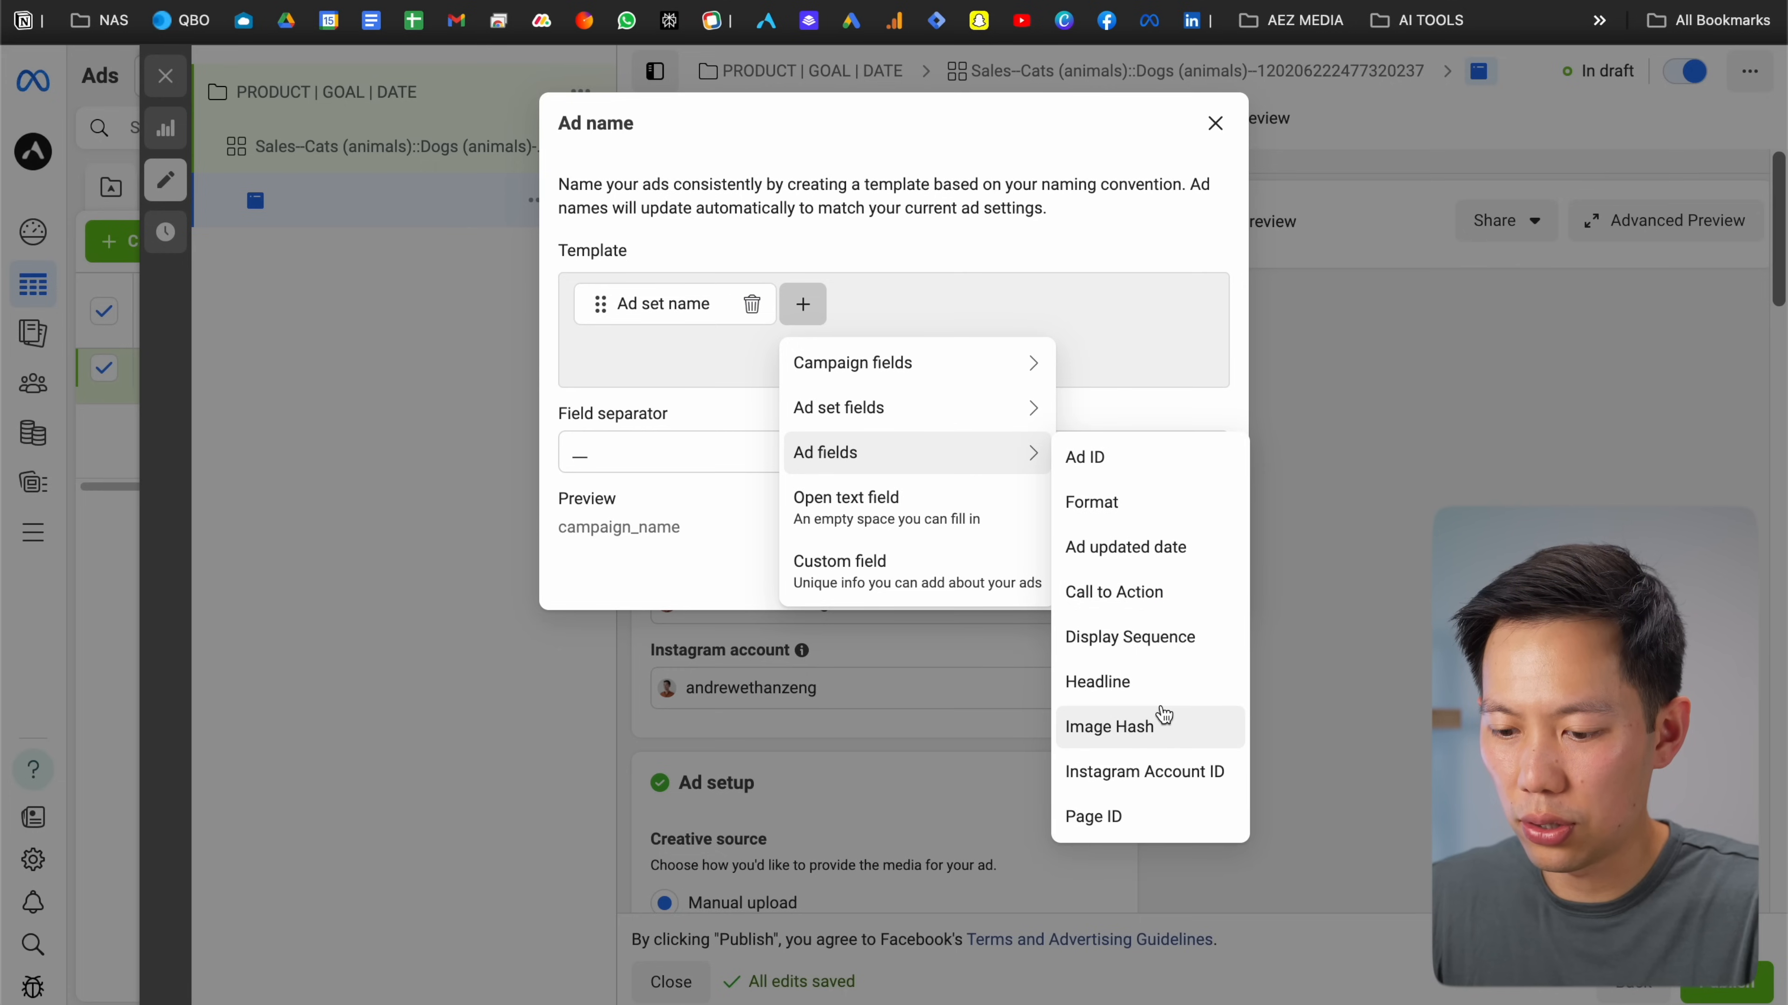
left_click(1150, 683)
left_click(1195, 589)
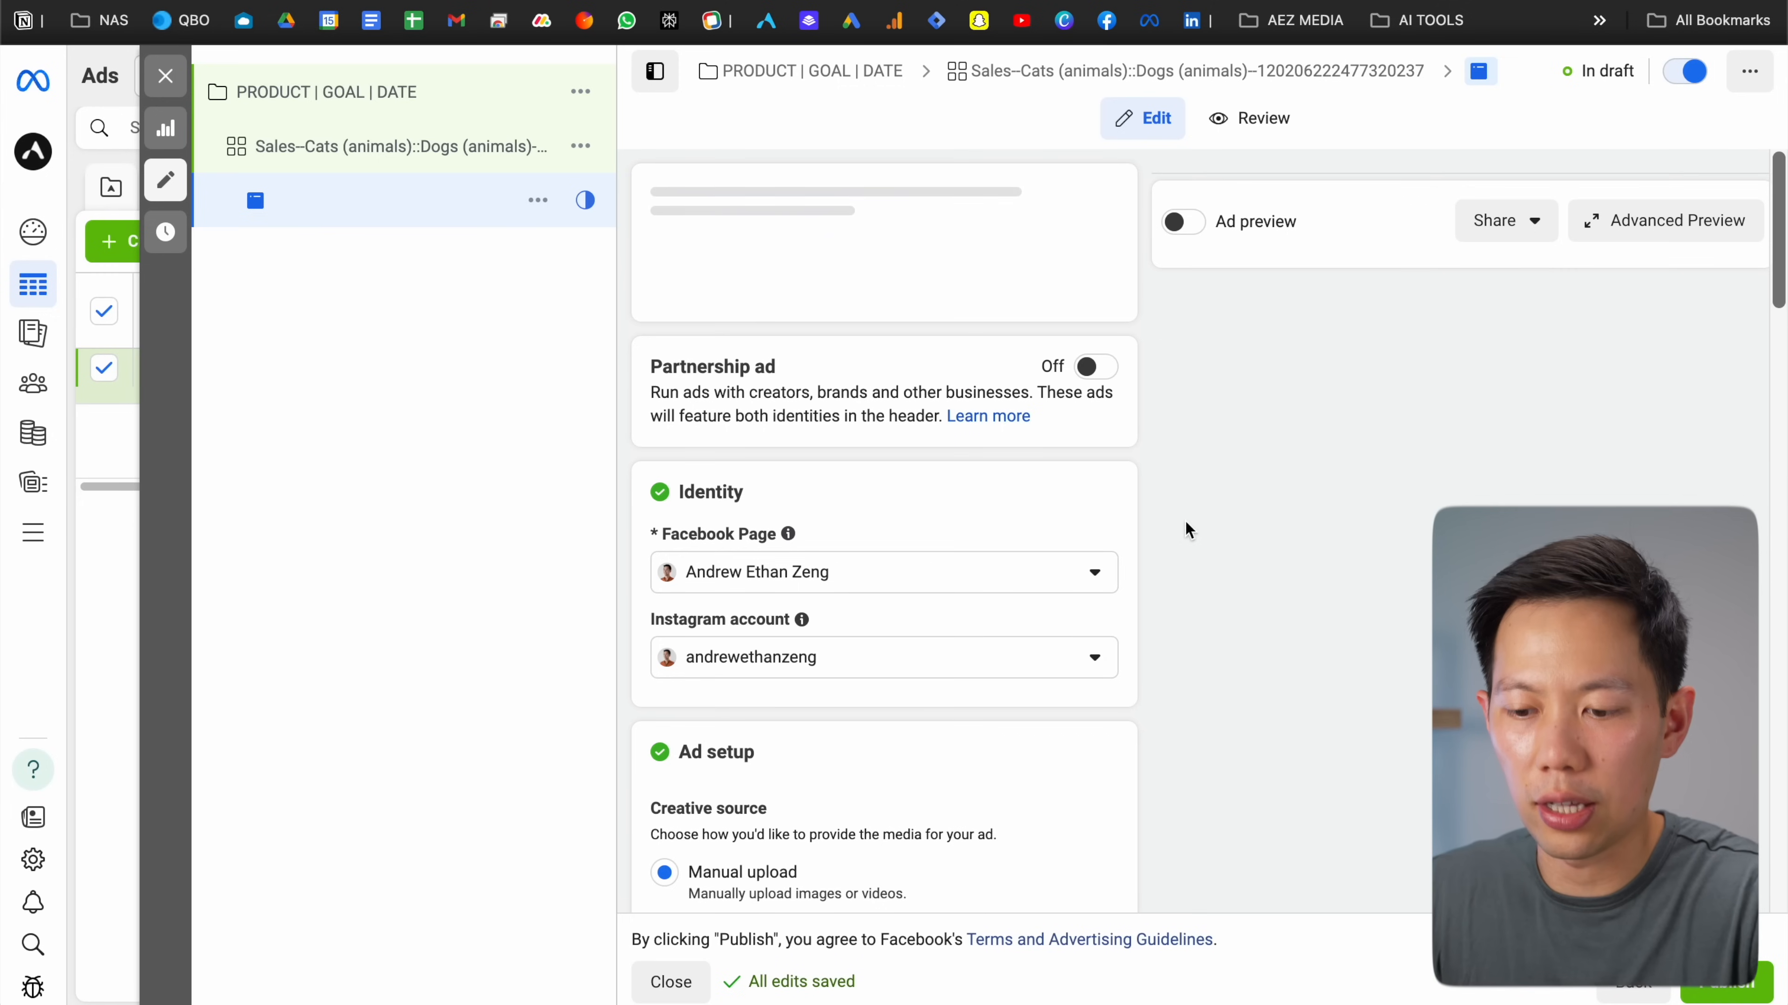
Tick Multi-advertiser ads (recommended) in the Ad setup section
scroll(1145, 380, "down", 3)
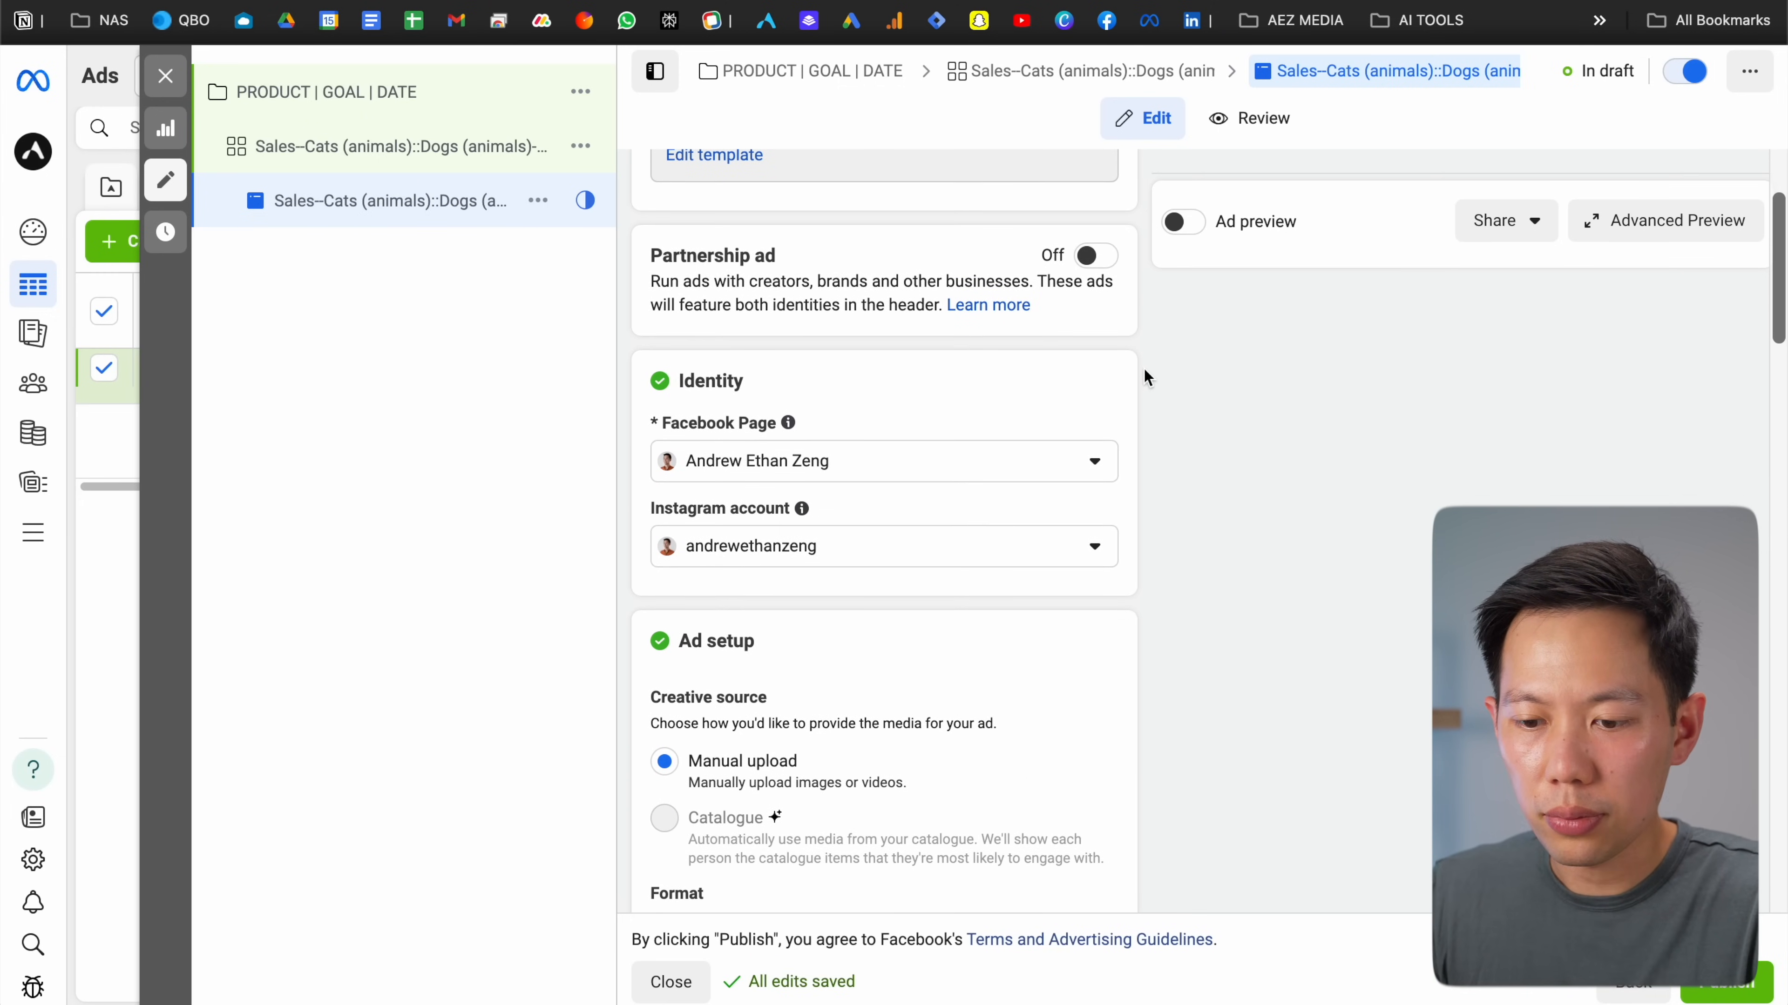
scroll(1144, 369, "down", 3)
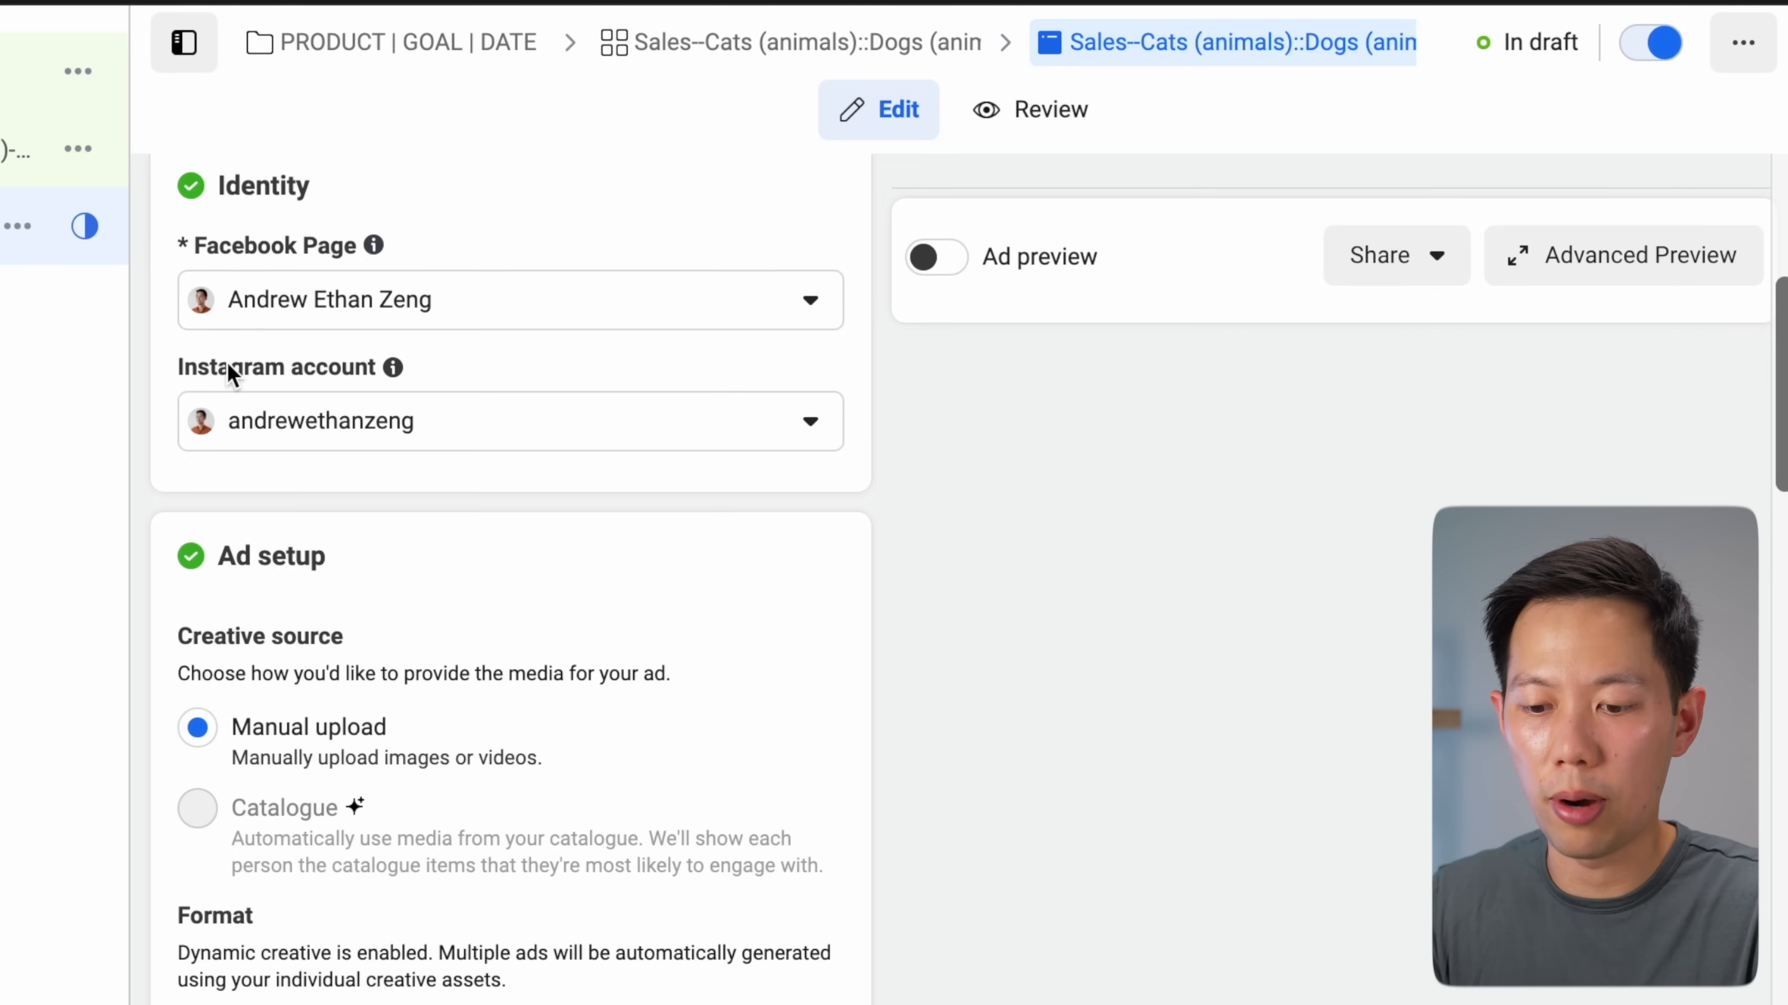
scroll(887, 467, "down", 3)
scroll(889, 479, "down", 1)
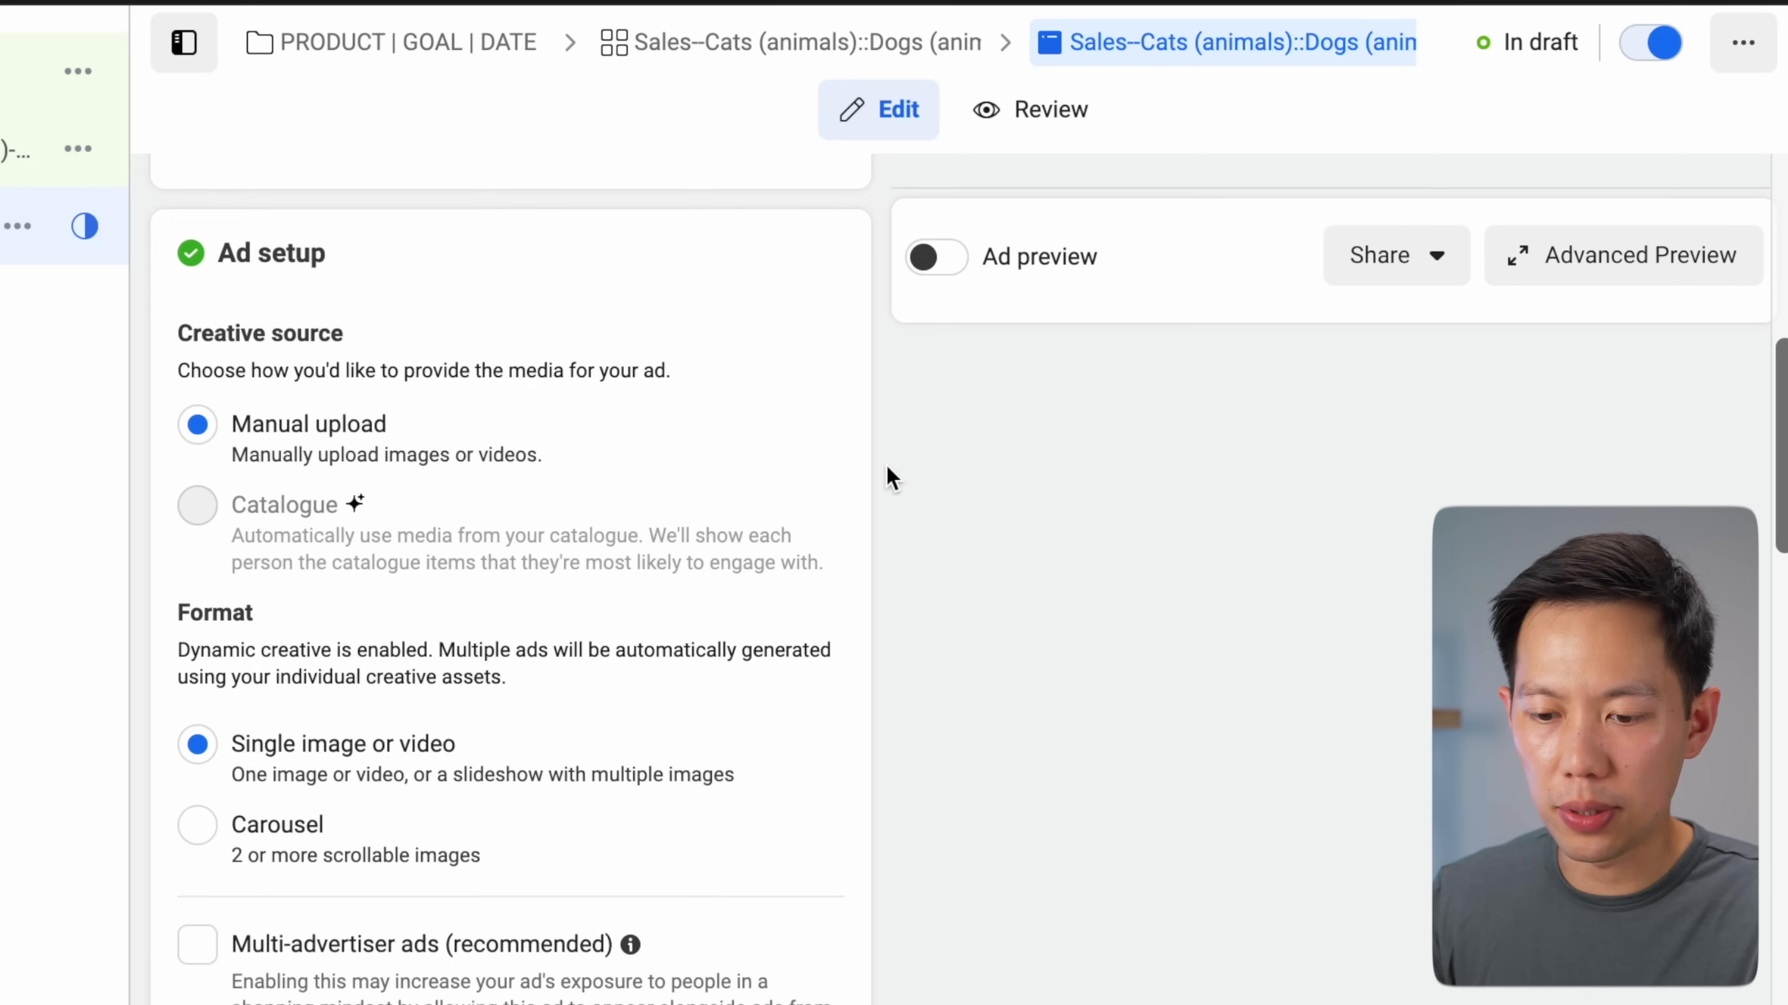
scroll(499, 547, "down", 2)
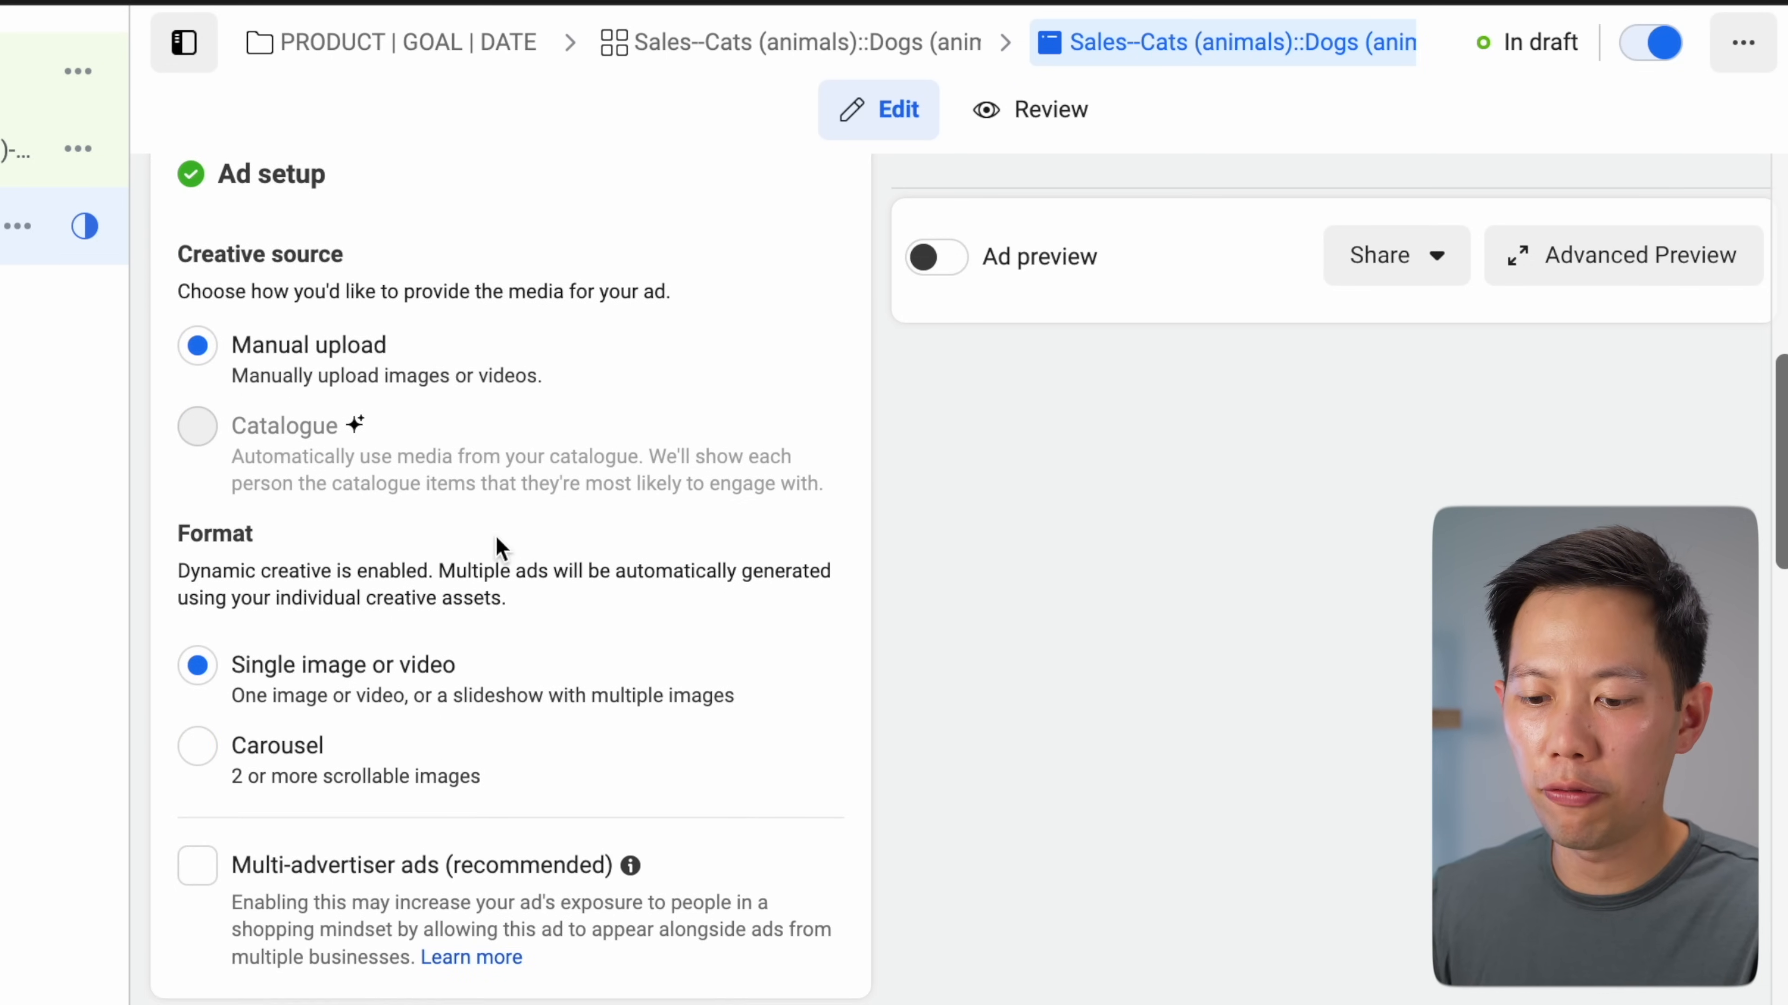
scroll(757, 622, "down", 1)
scroll(479, 639, "down", 2)
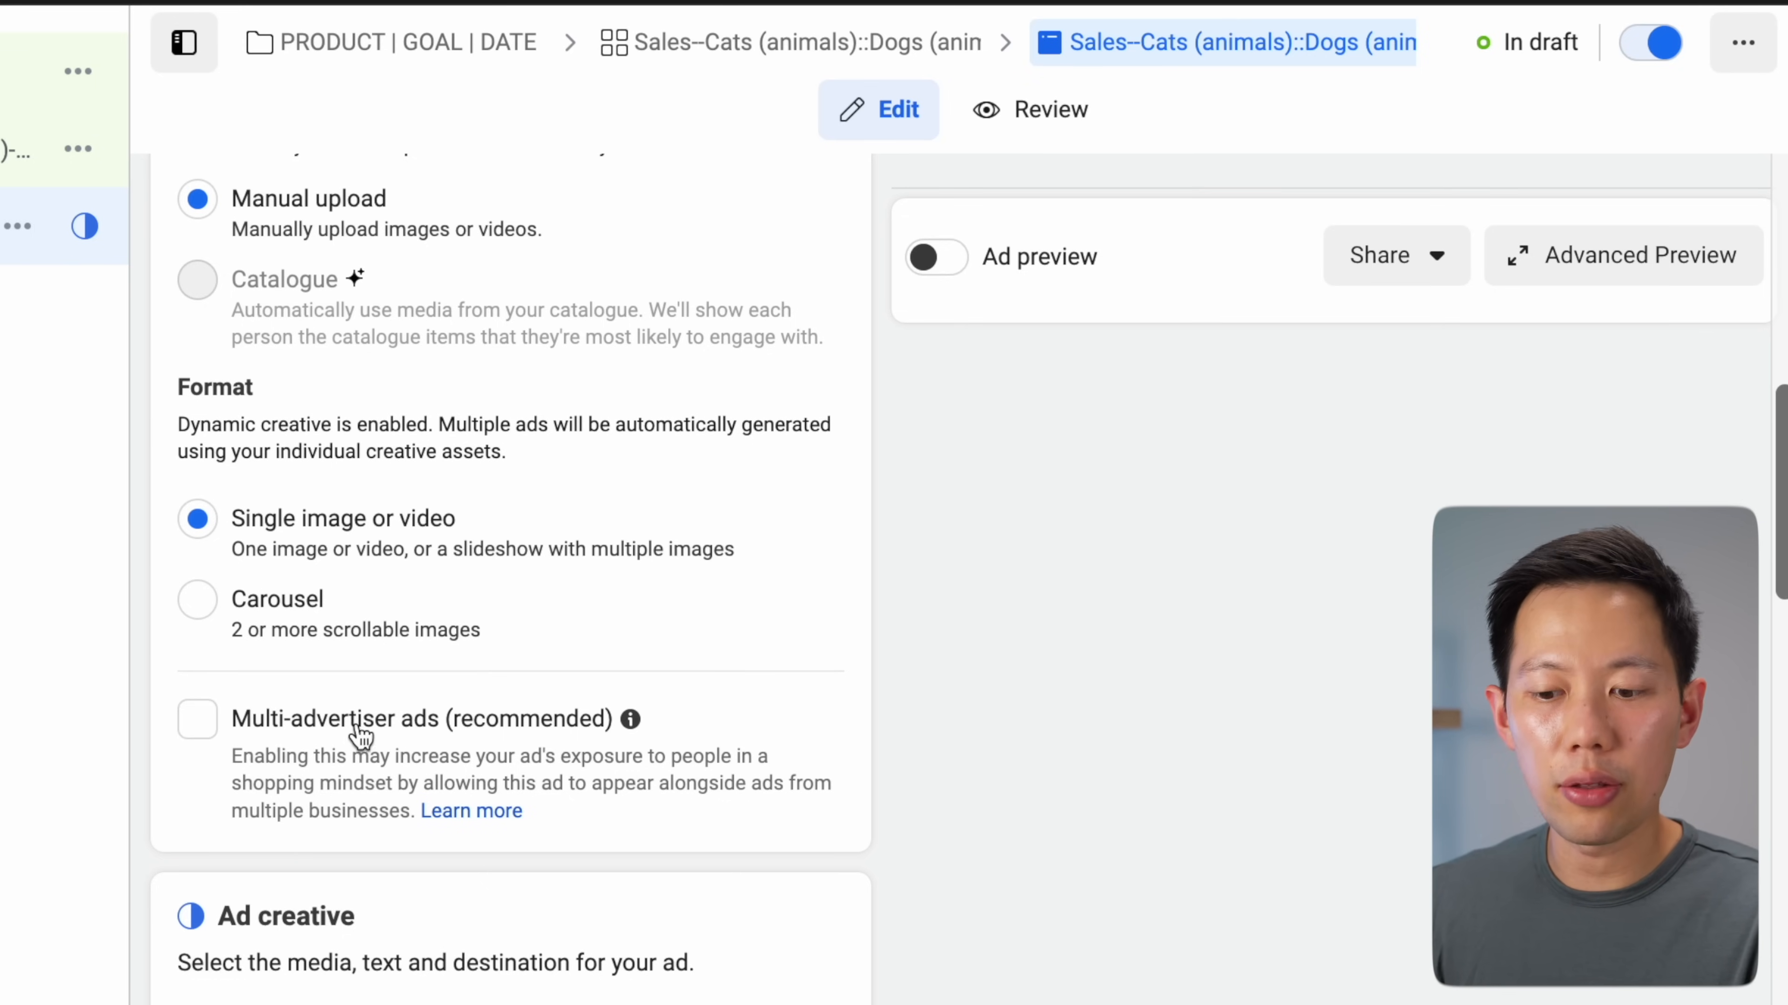
left_click(208, 725)
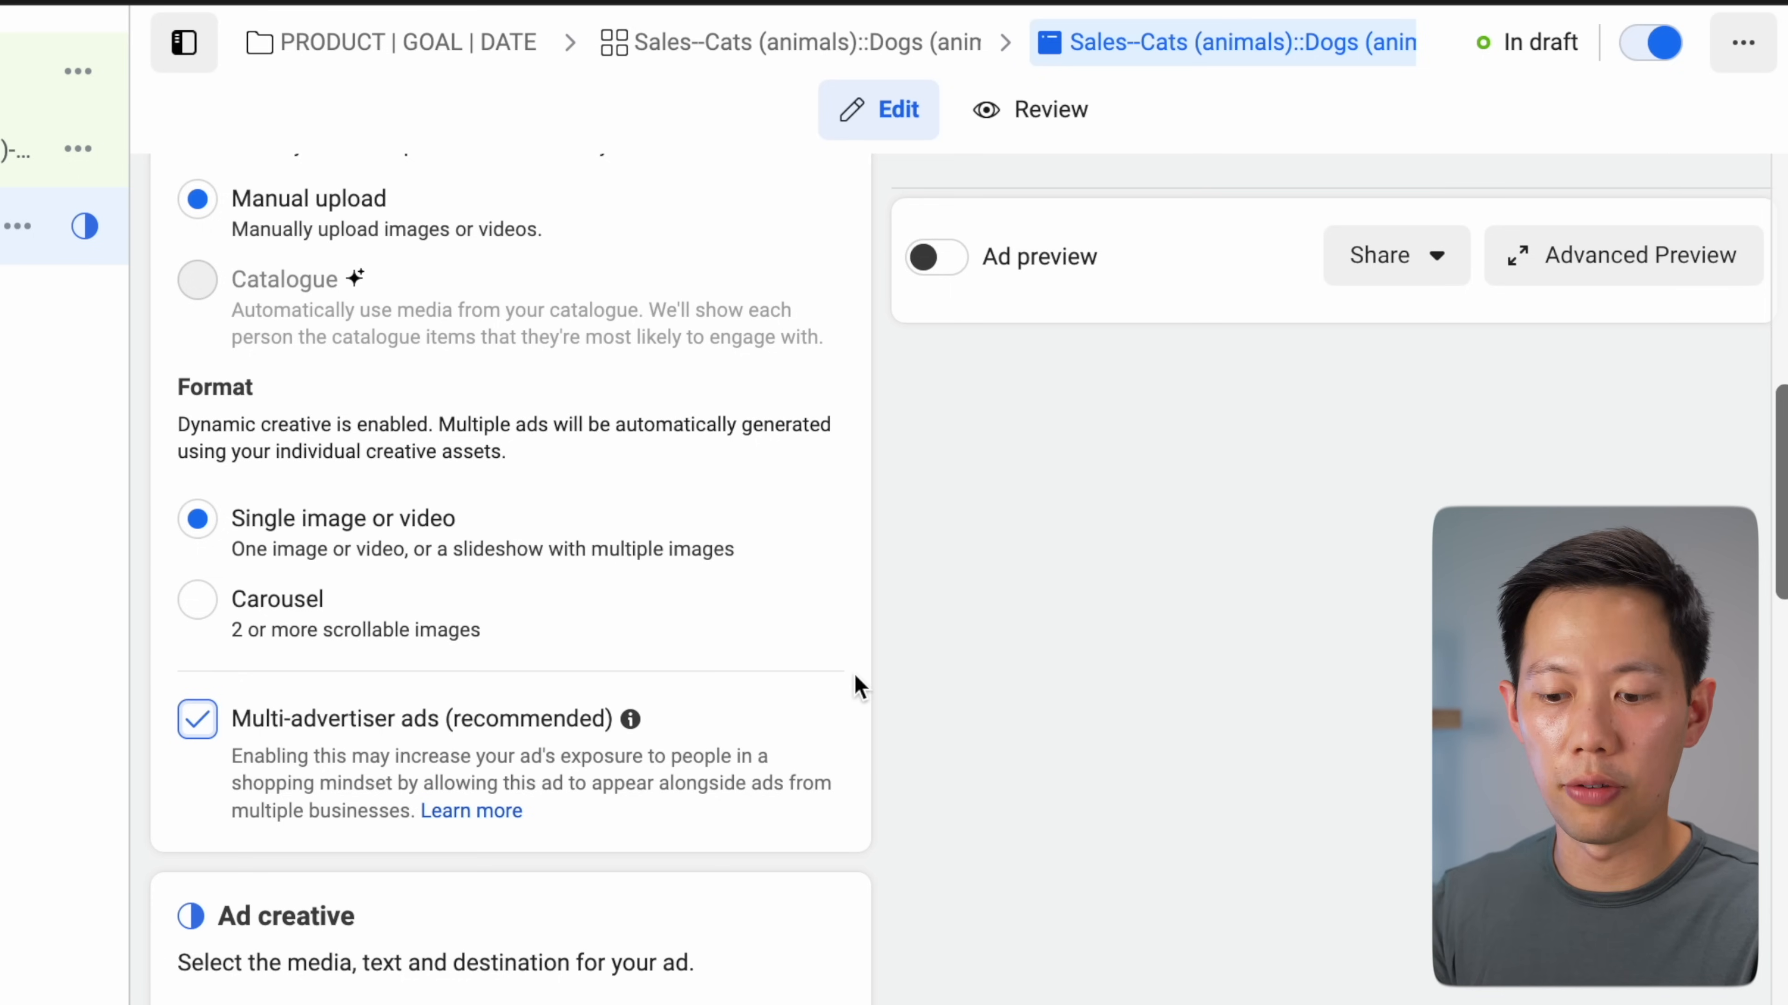
scroll(858, 686, "down", 5)
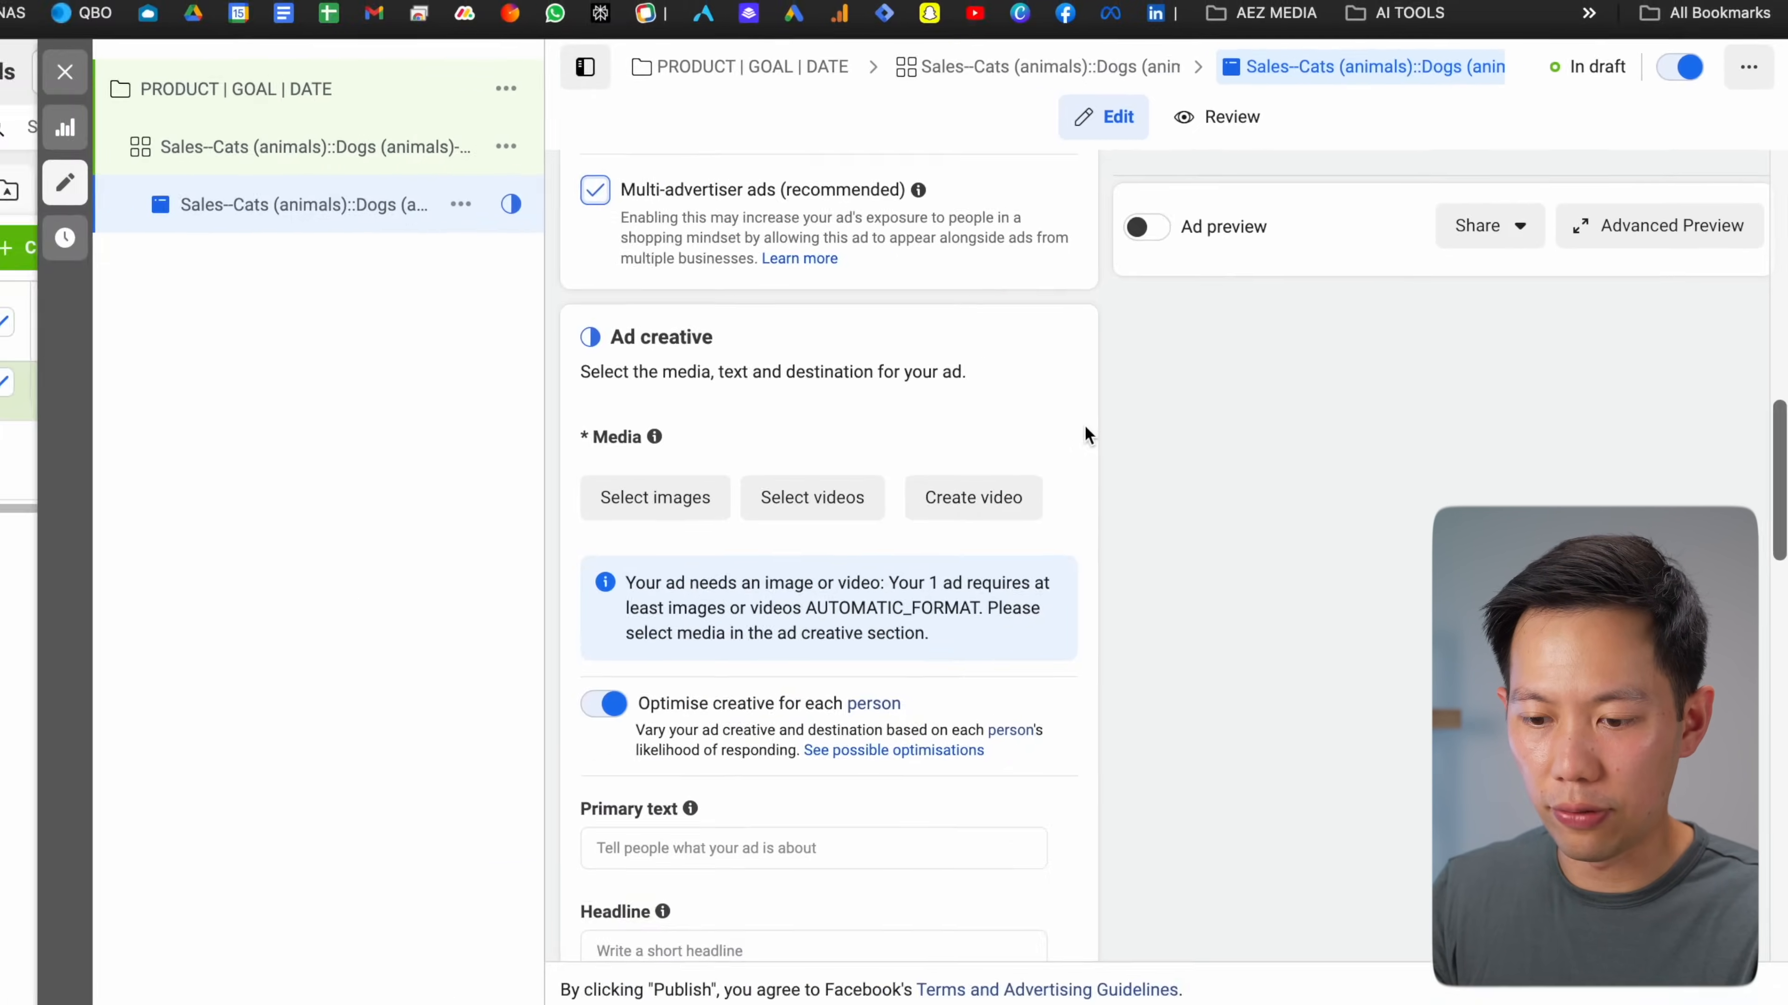
Switch on Optimise creative for each person and view the possible optimisations
scroll(1084, 425, "down", 2)
scroll(1124, 413, "down", 1)
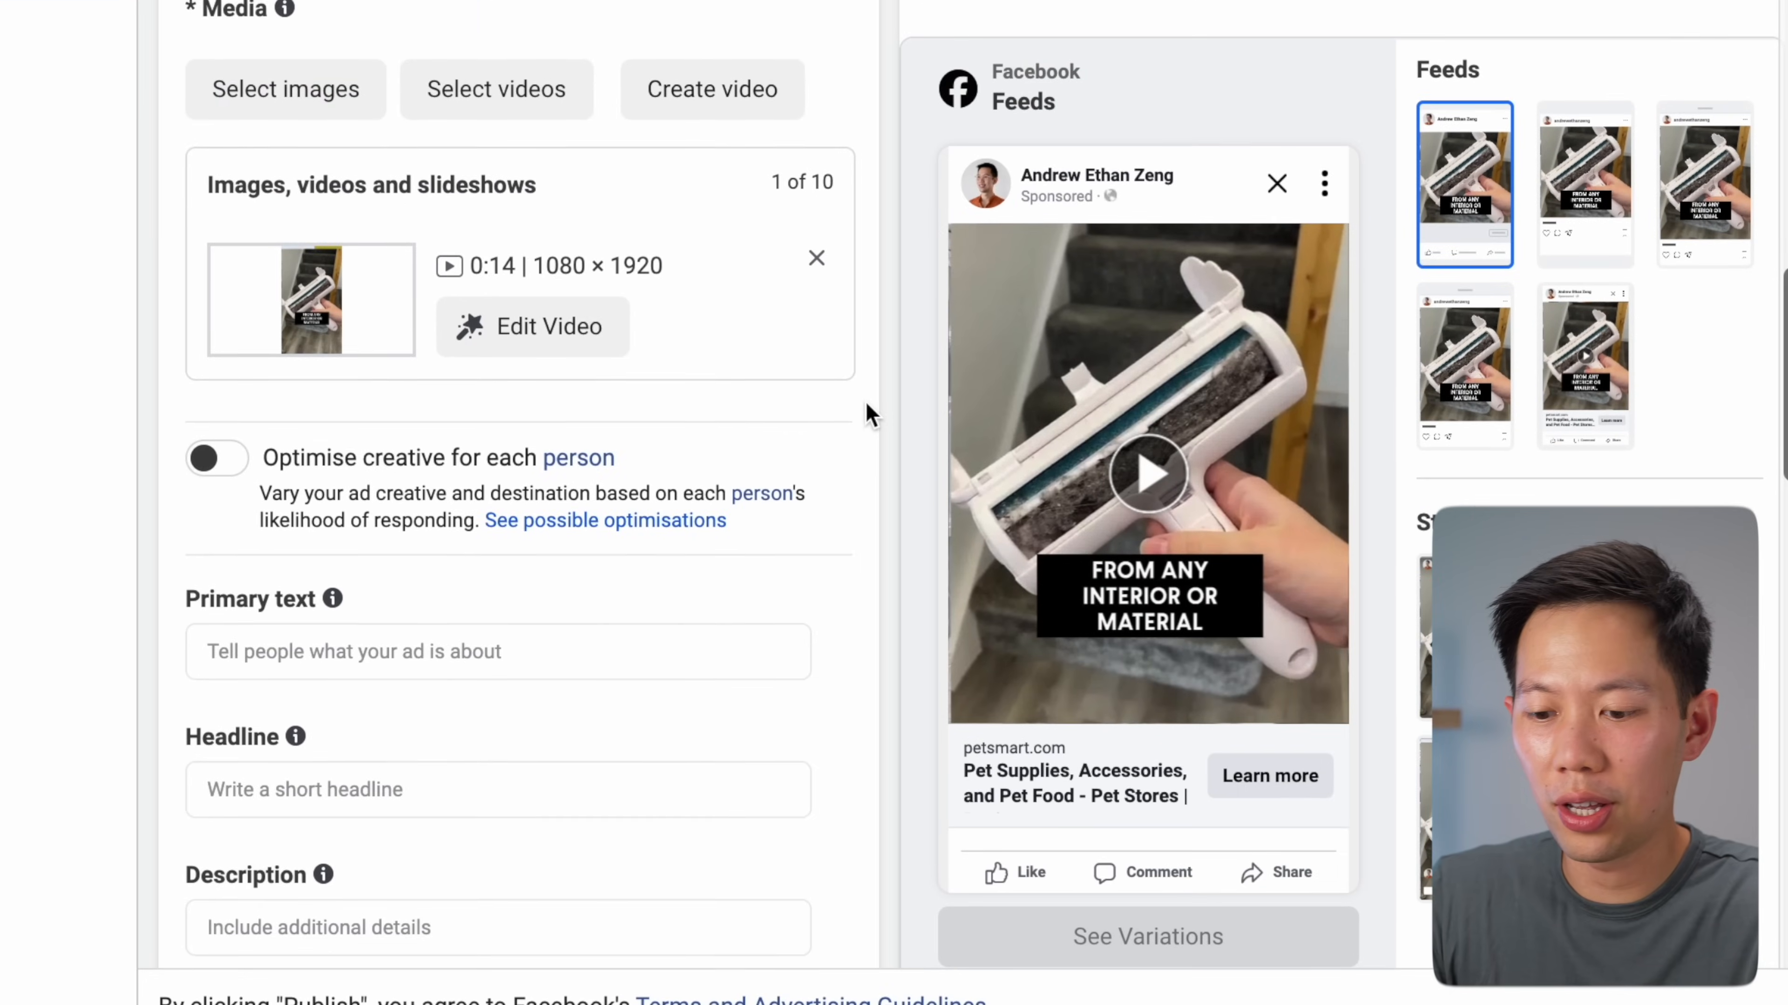
scroll(1127, 519, "down", 2)
scroll(871, 414, "down", 2)
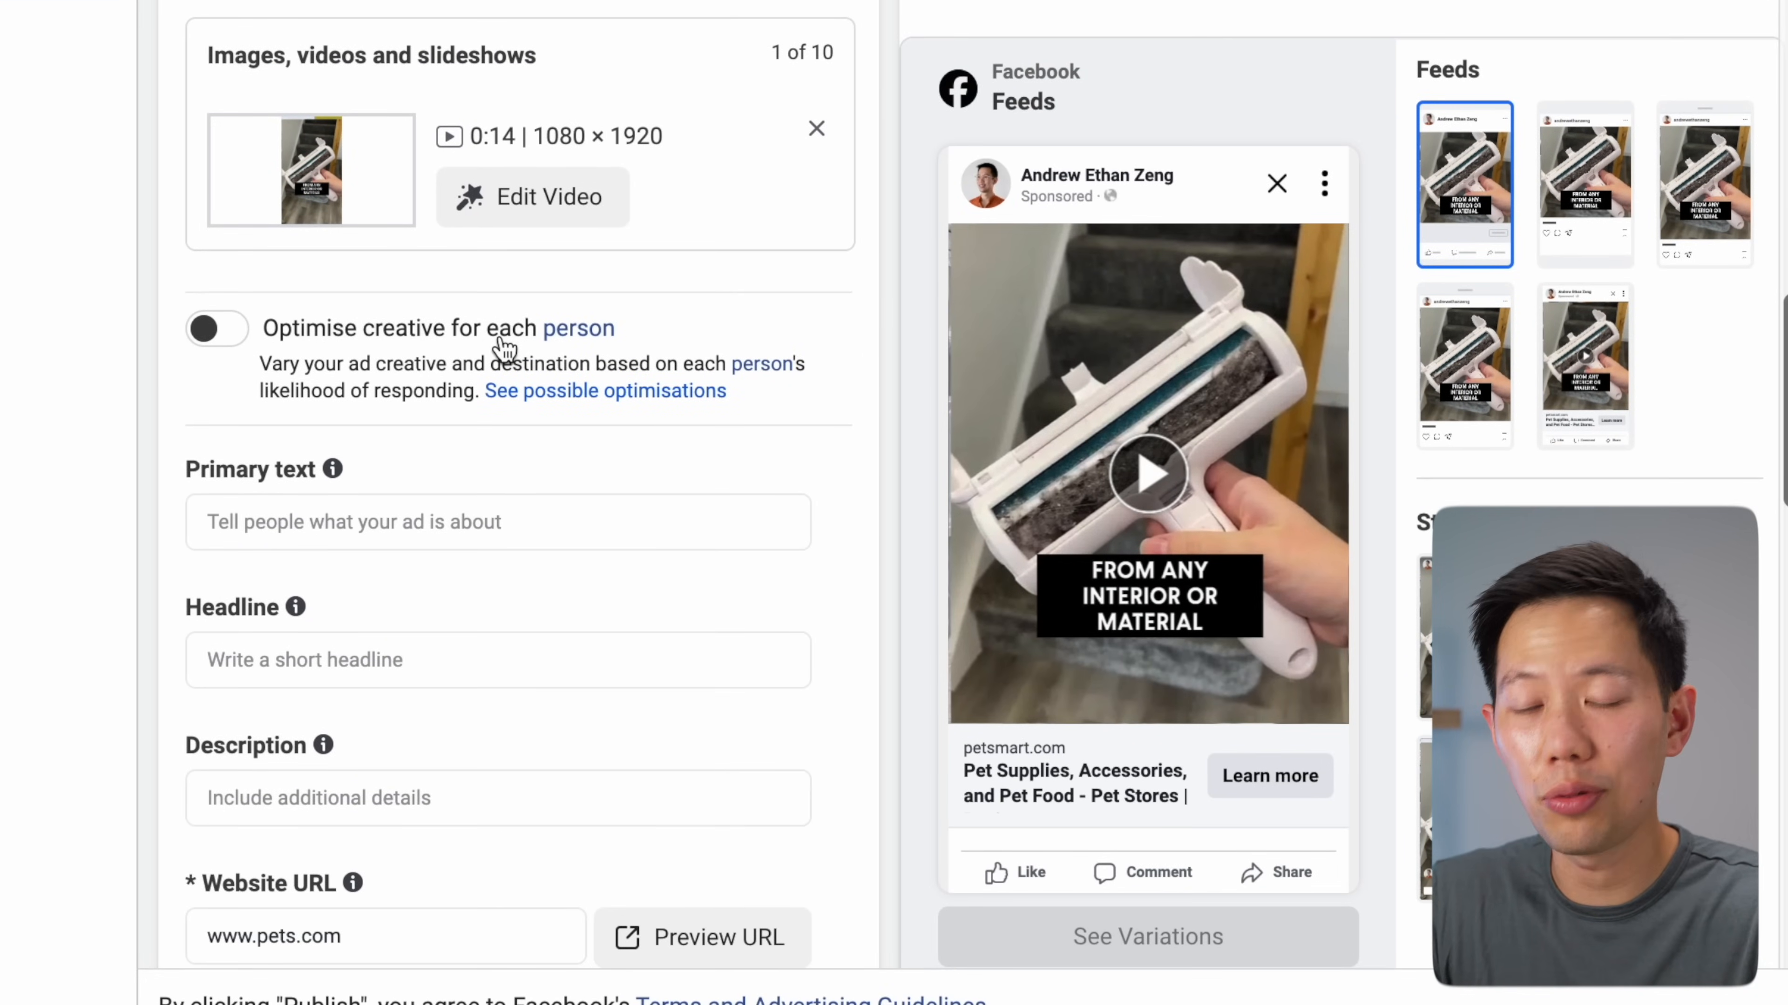
left_click(218, 329)
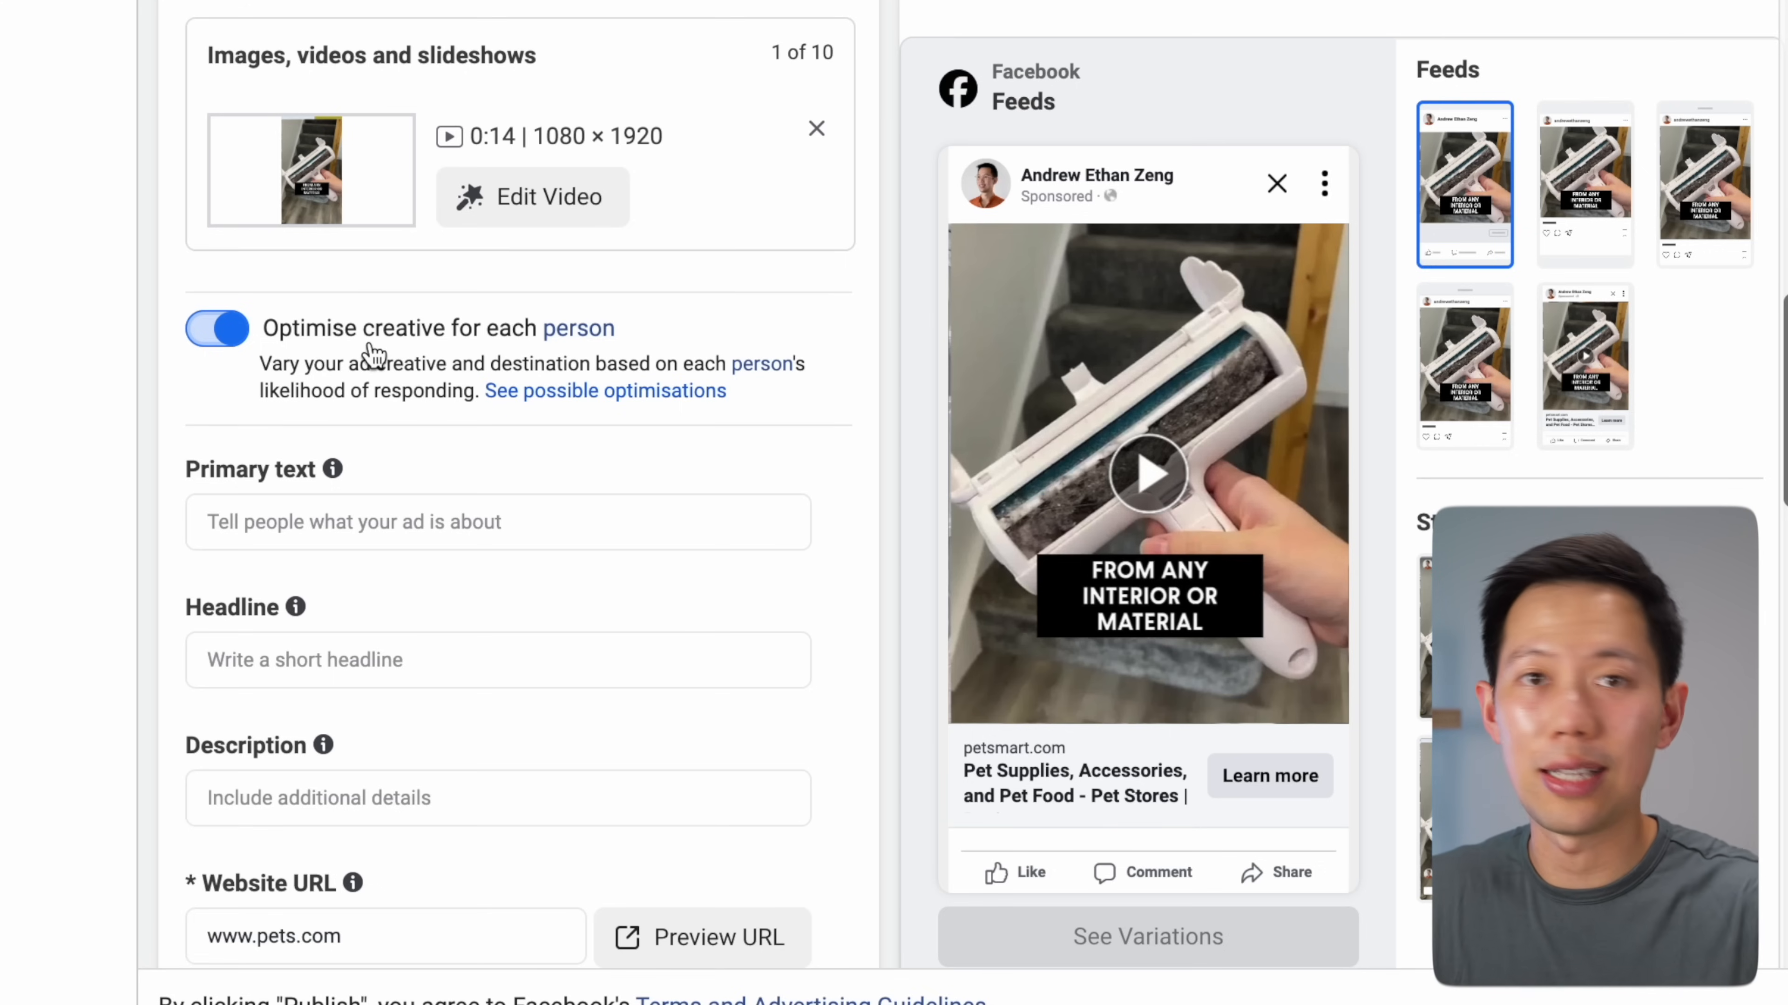
left_click(546, 405)
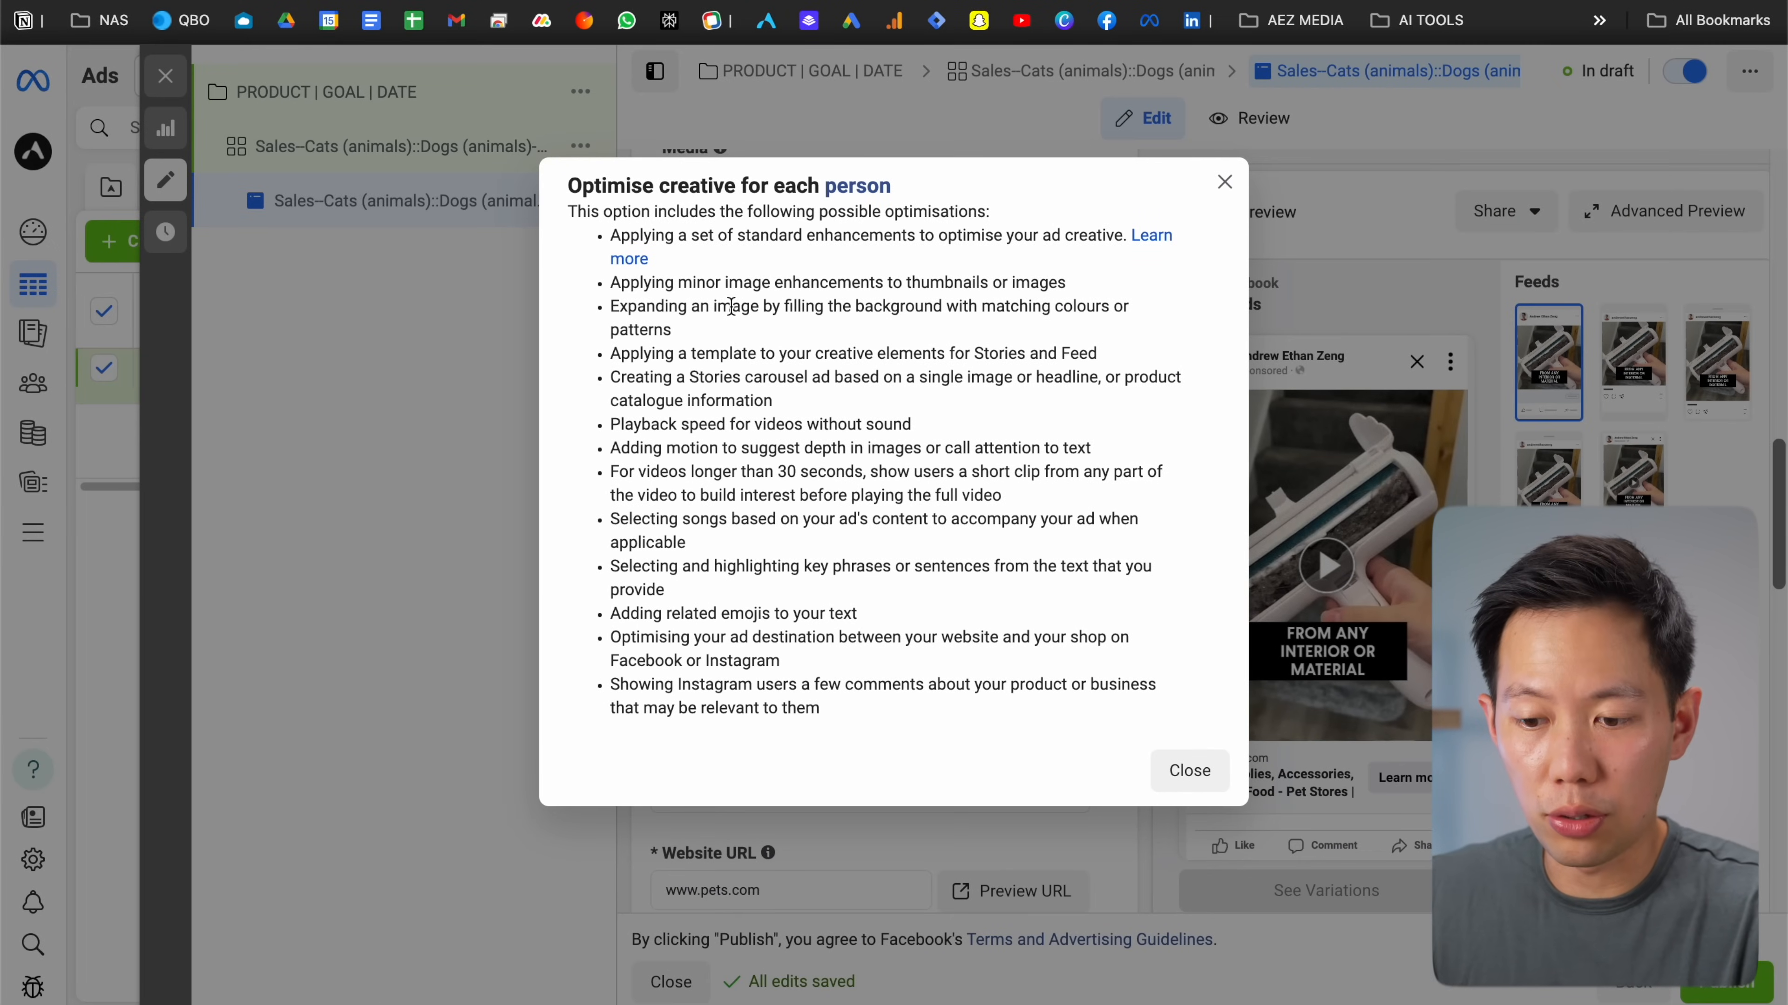
Review the possible optimisations list, close it and return to the empty Primary text field
left_click_drag(707, 284, 873, 285)
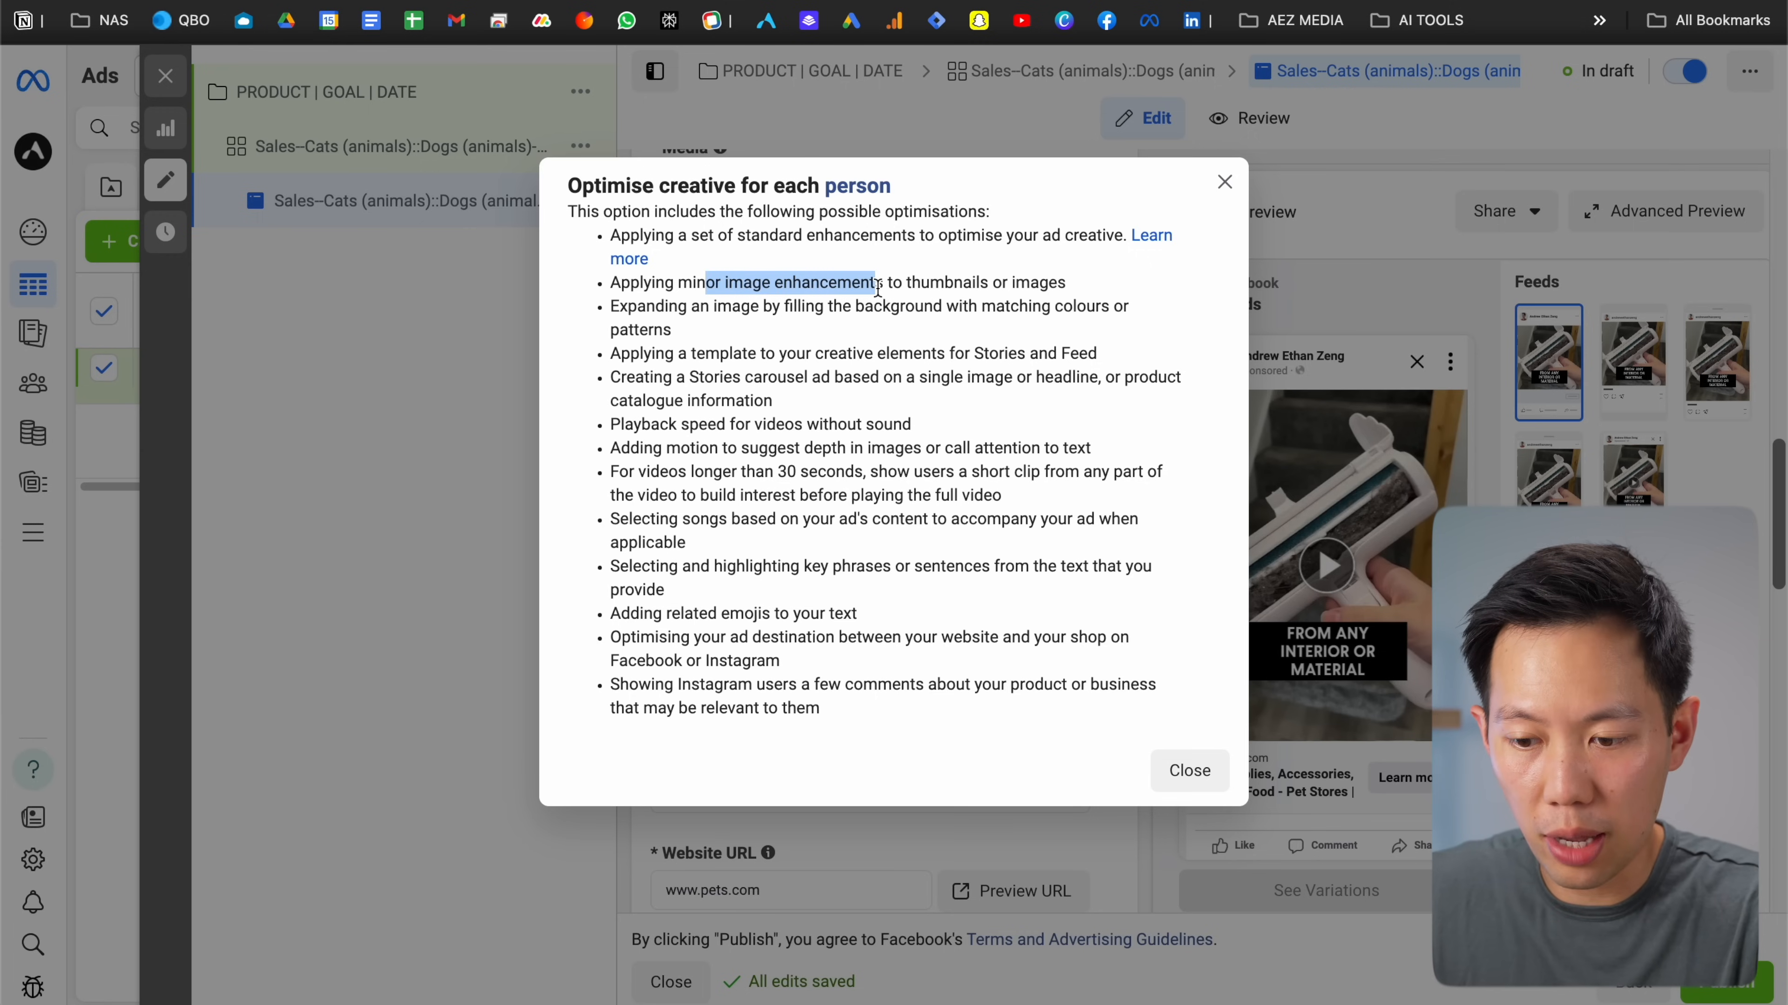
left_click(877, 289)
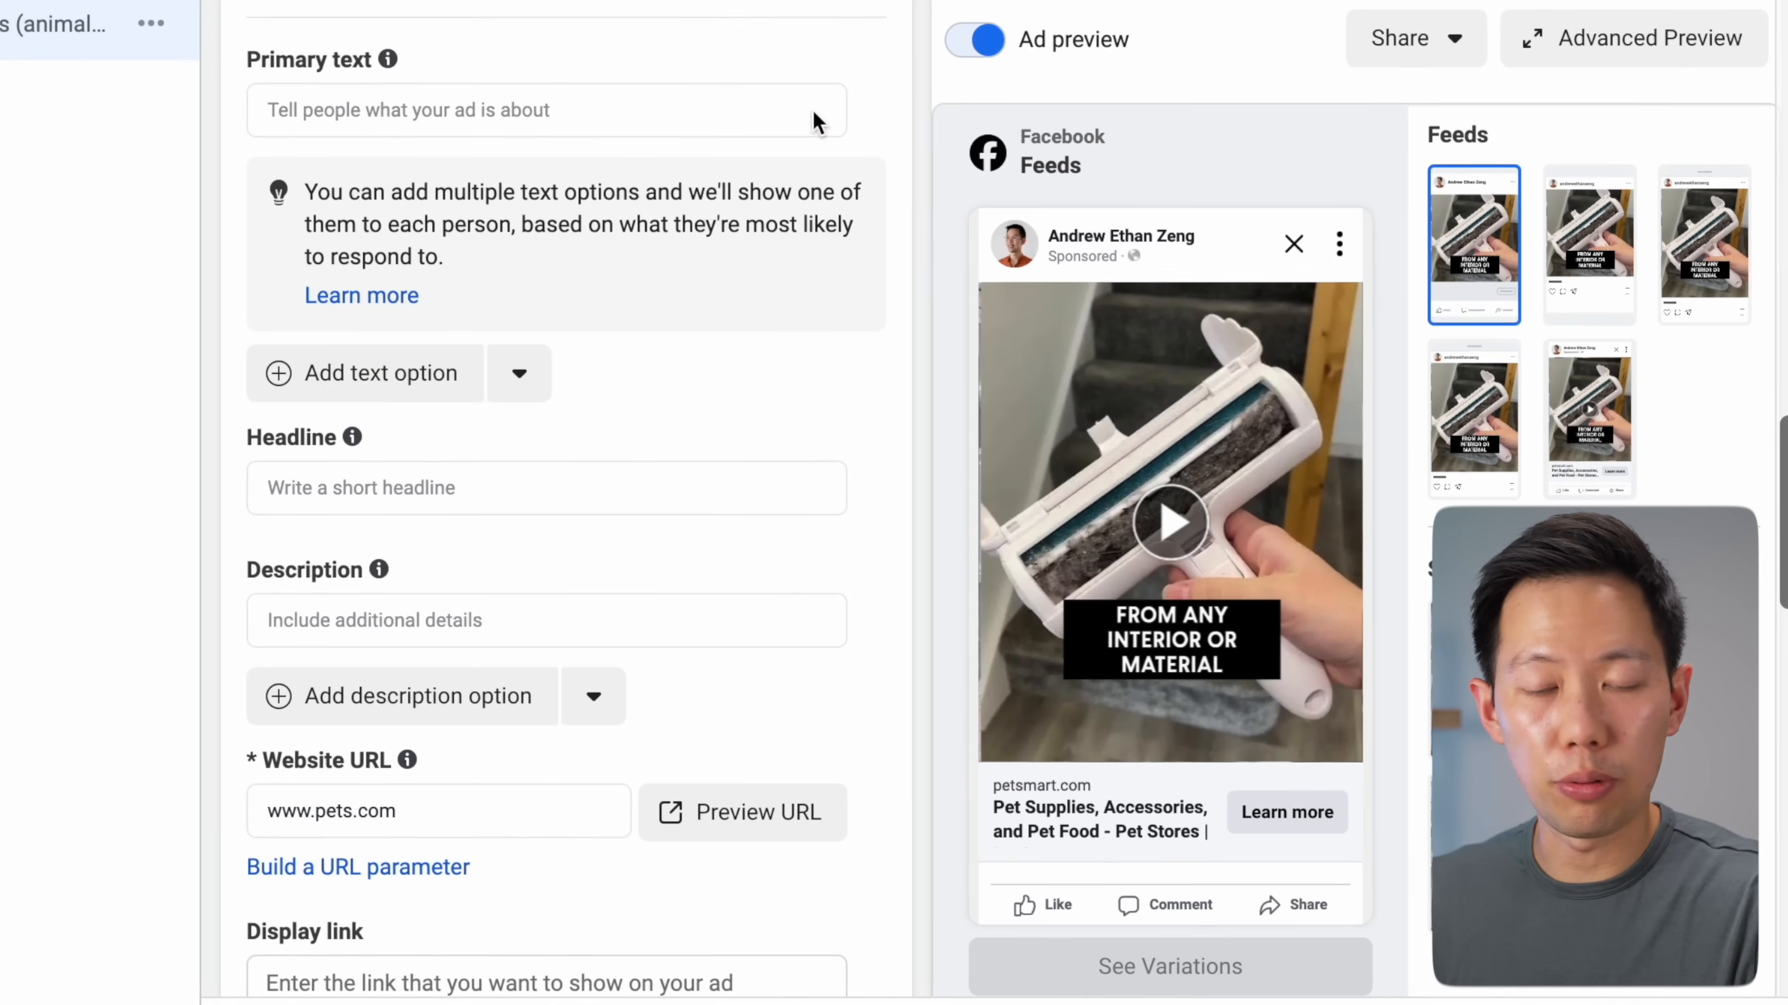
mouse_move(725, 502)
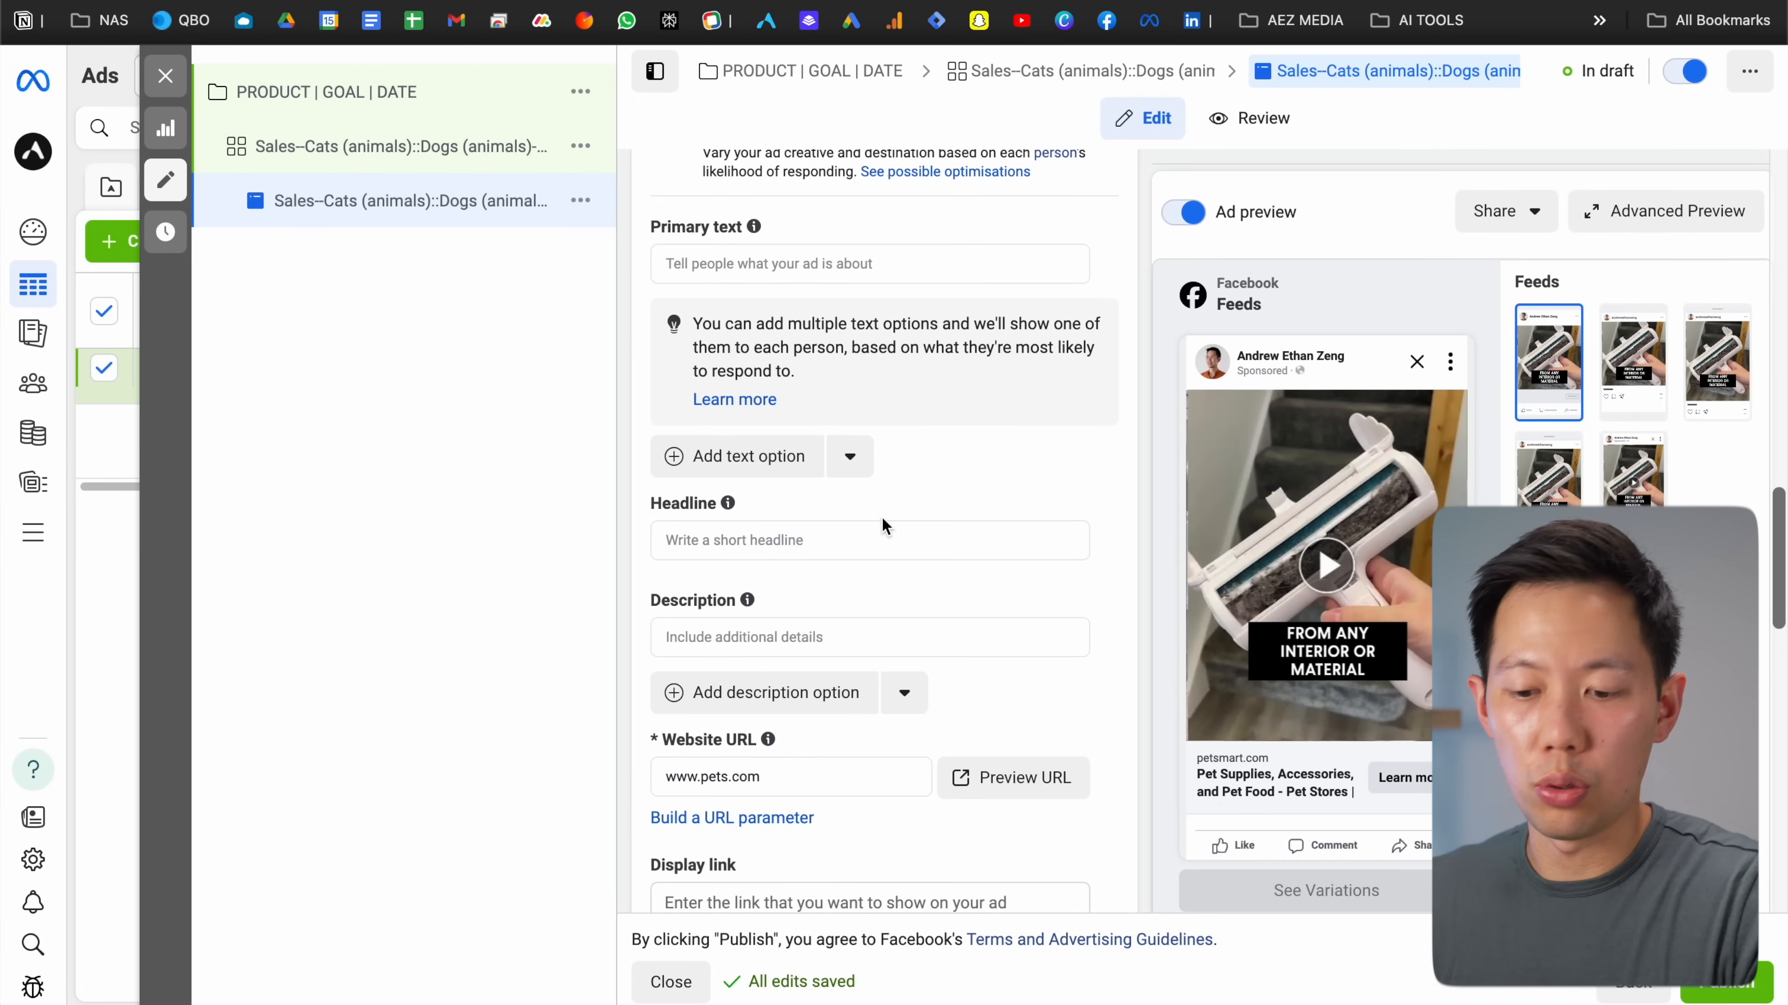
left_click(736, 262)
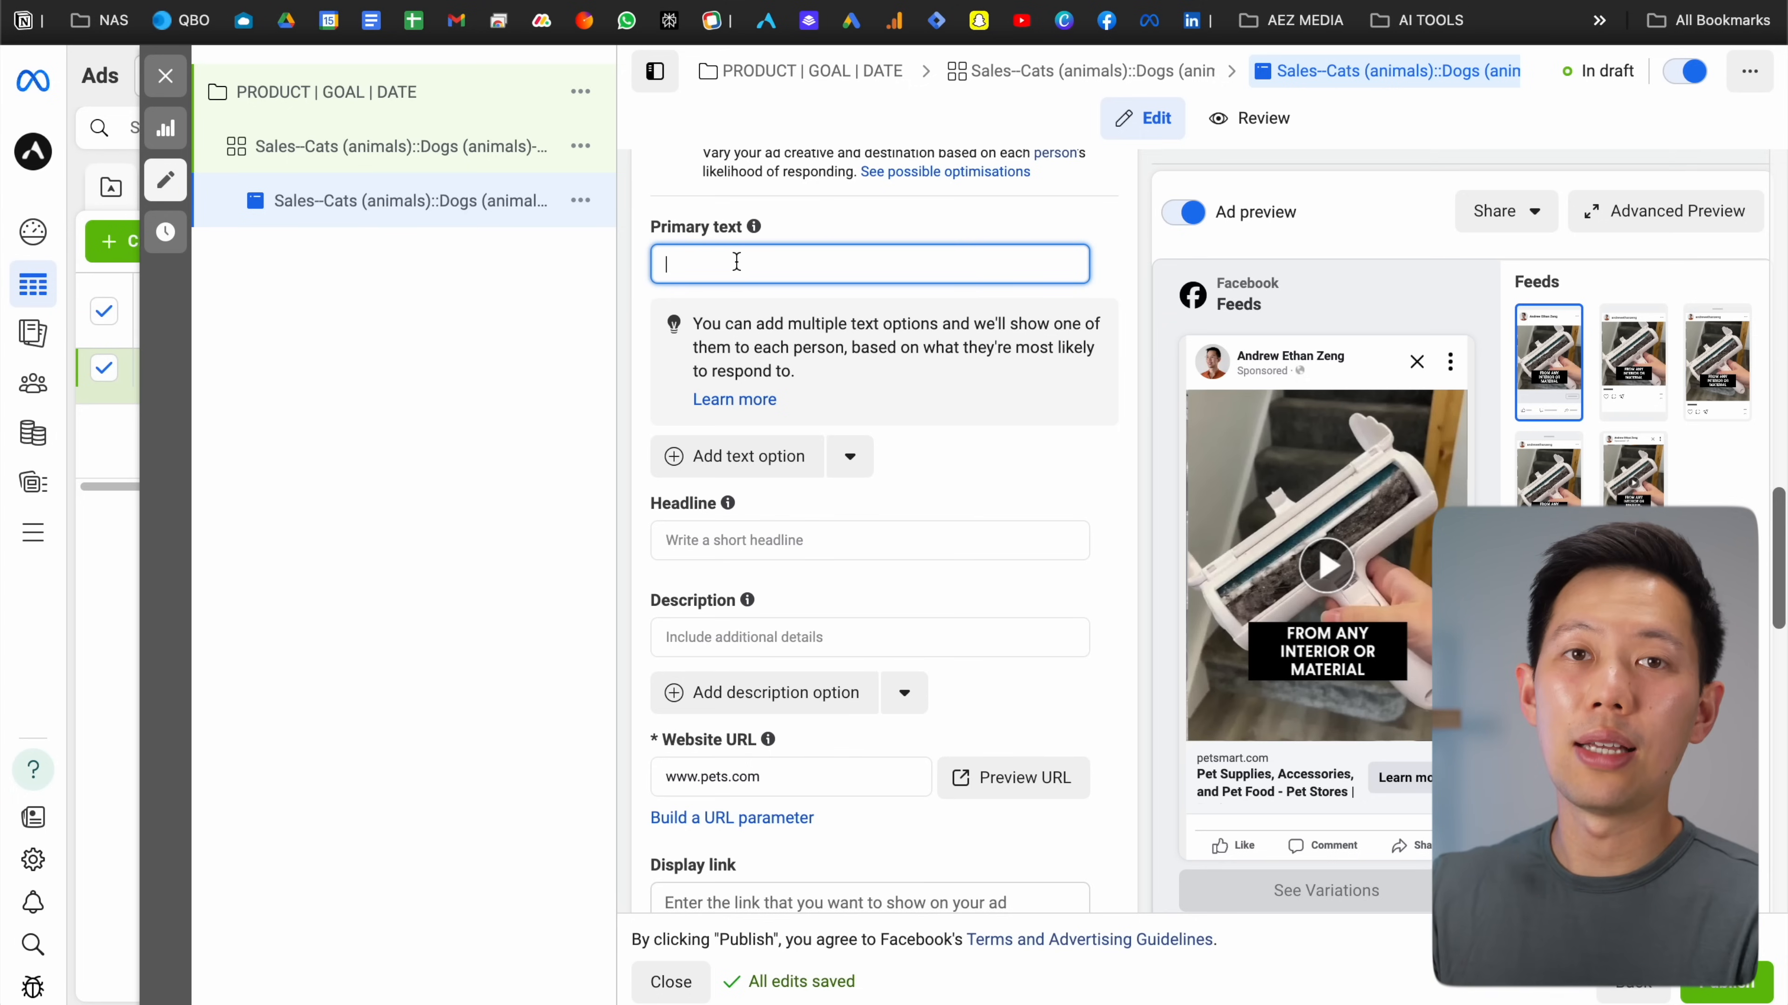
Enter '[HOOK LINE]', 'BENEFITS' and 'OFFER' as separate primary text lines, checking the expanded preview
type("[HOOK LINE]")
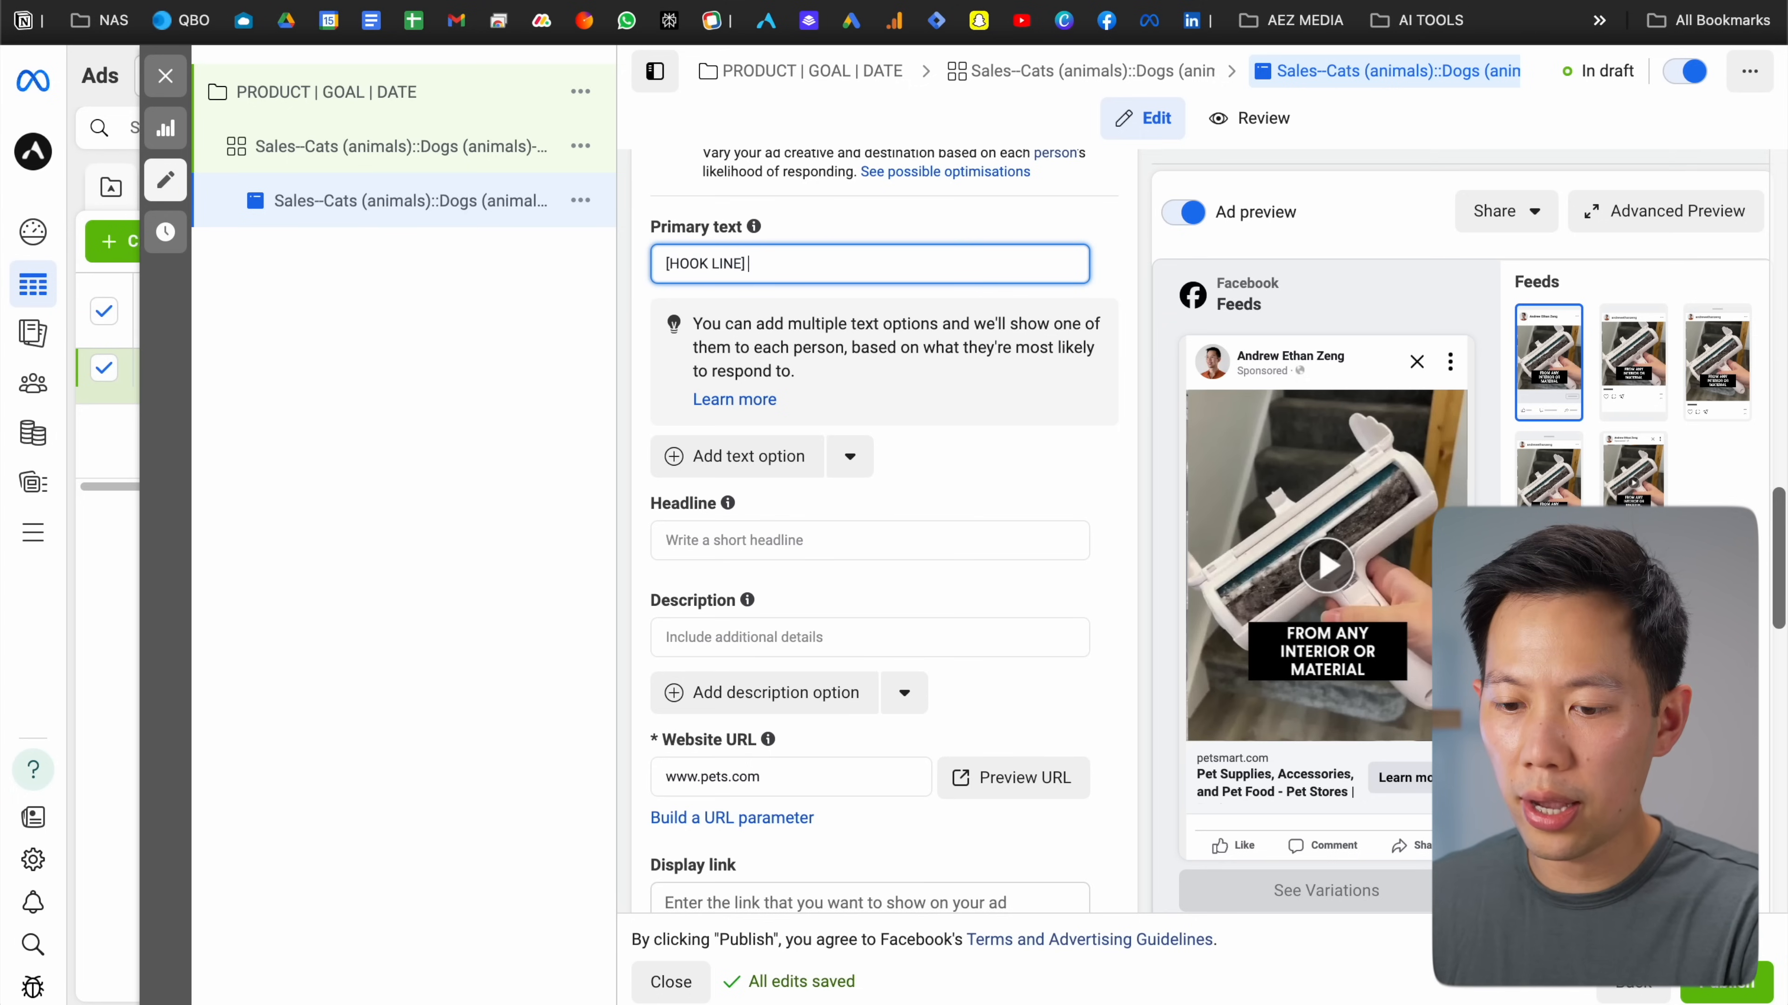
key("Return")
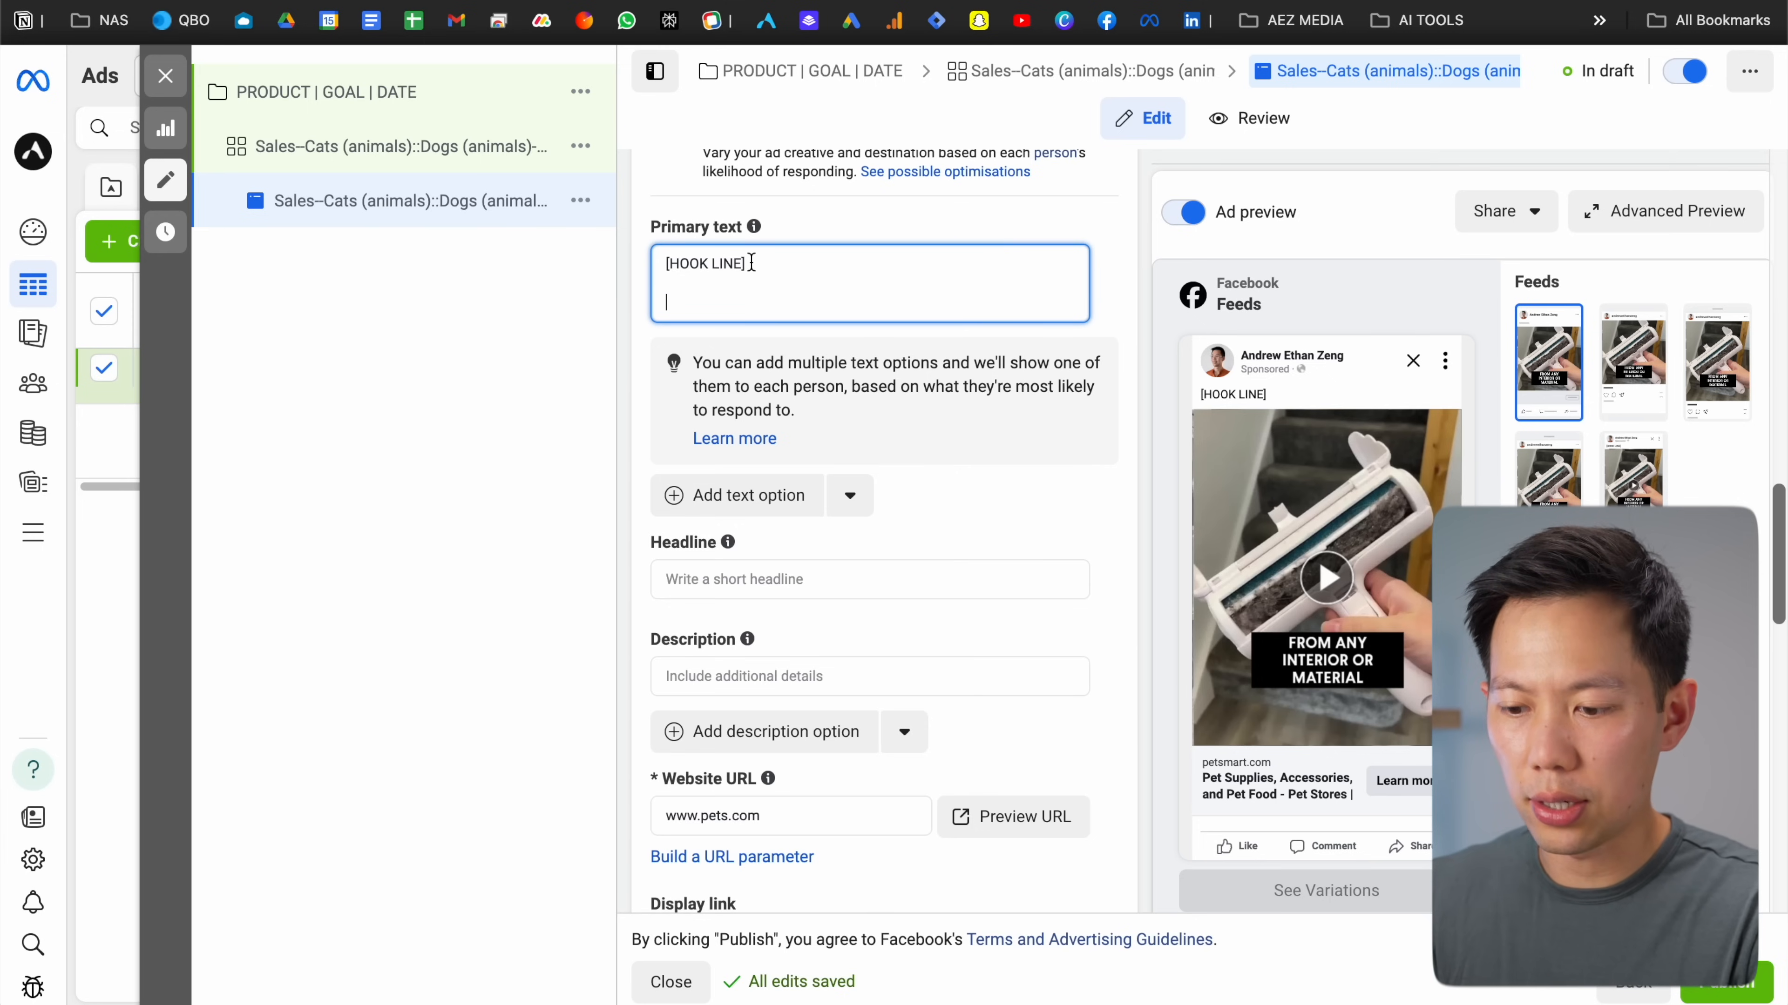
type("BENEFITS")
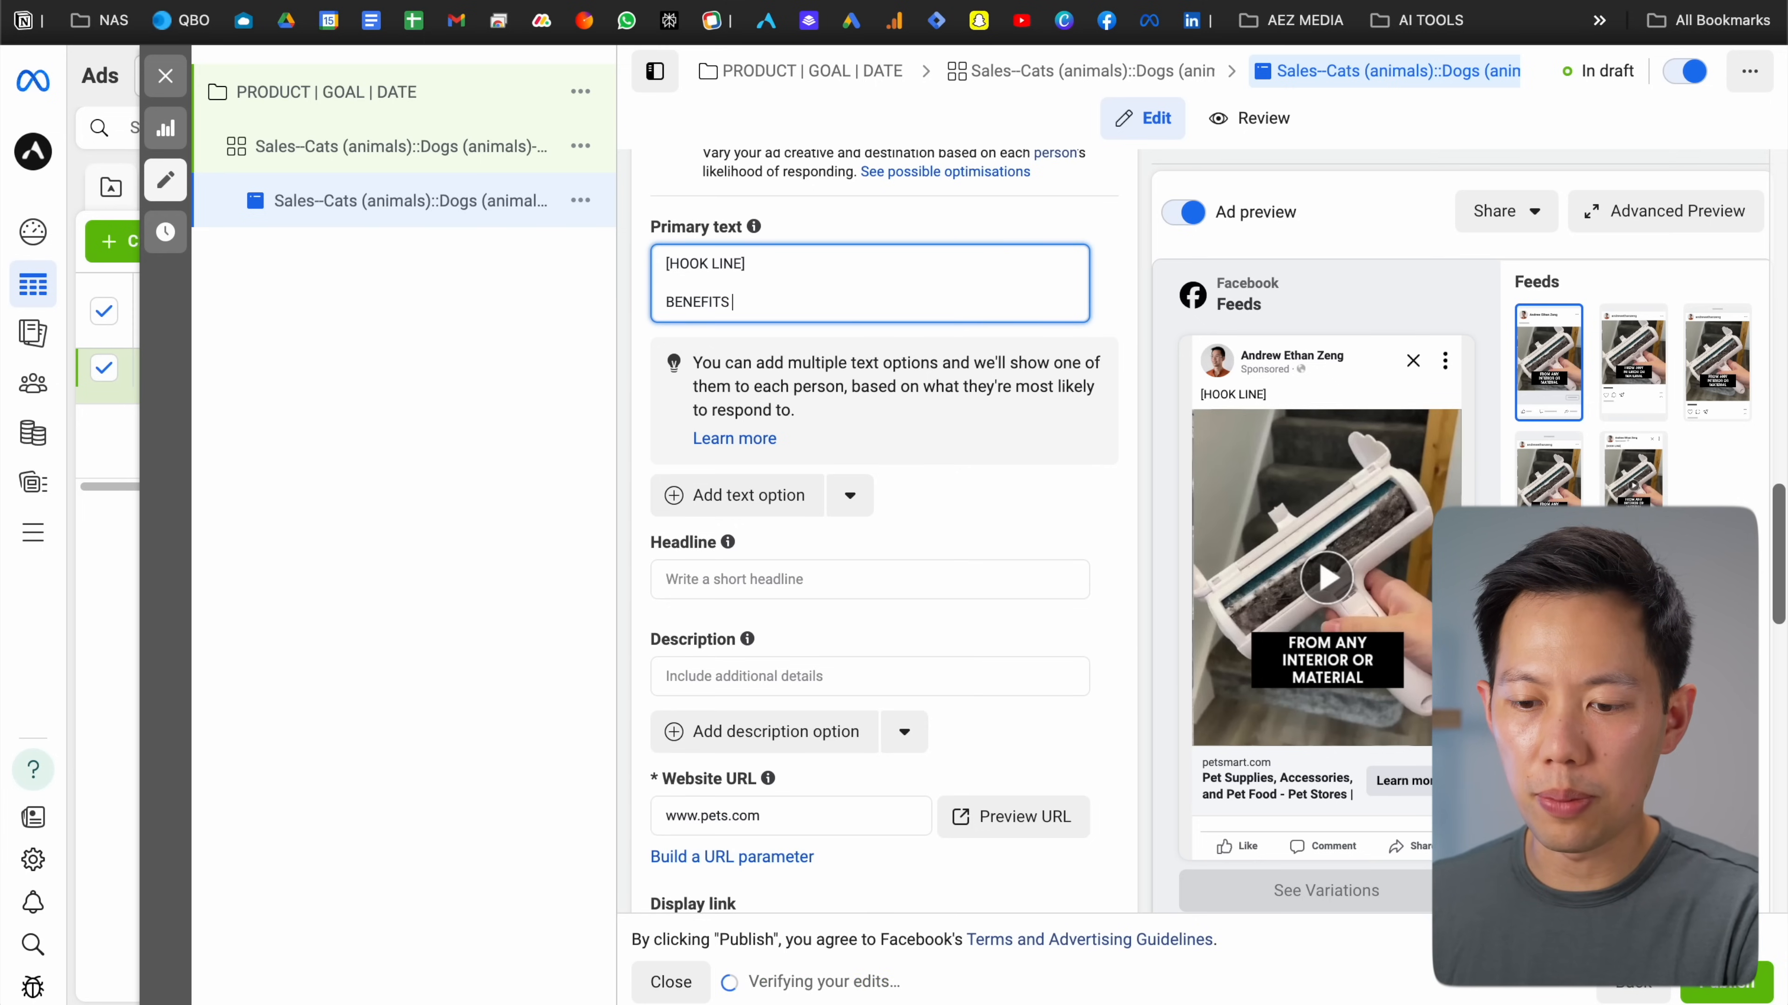
key("Return")
key("Return")
type("OFFER")
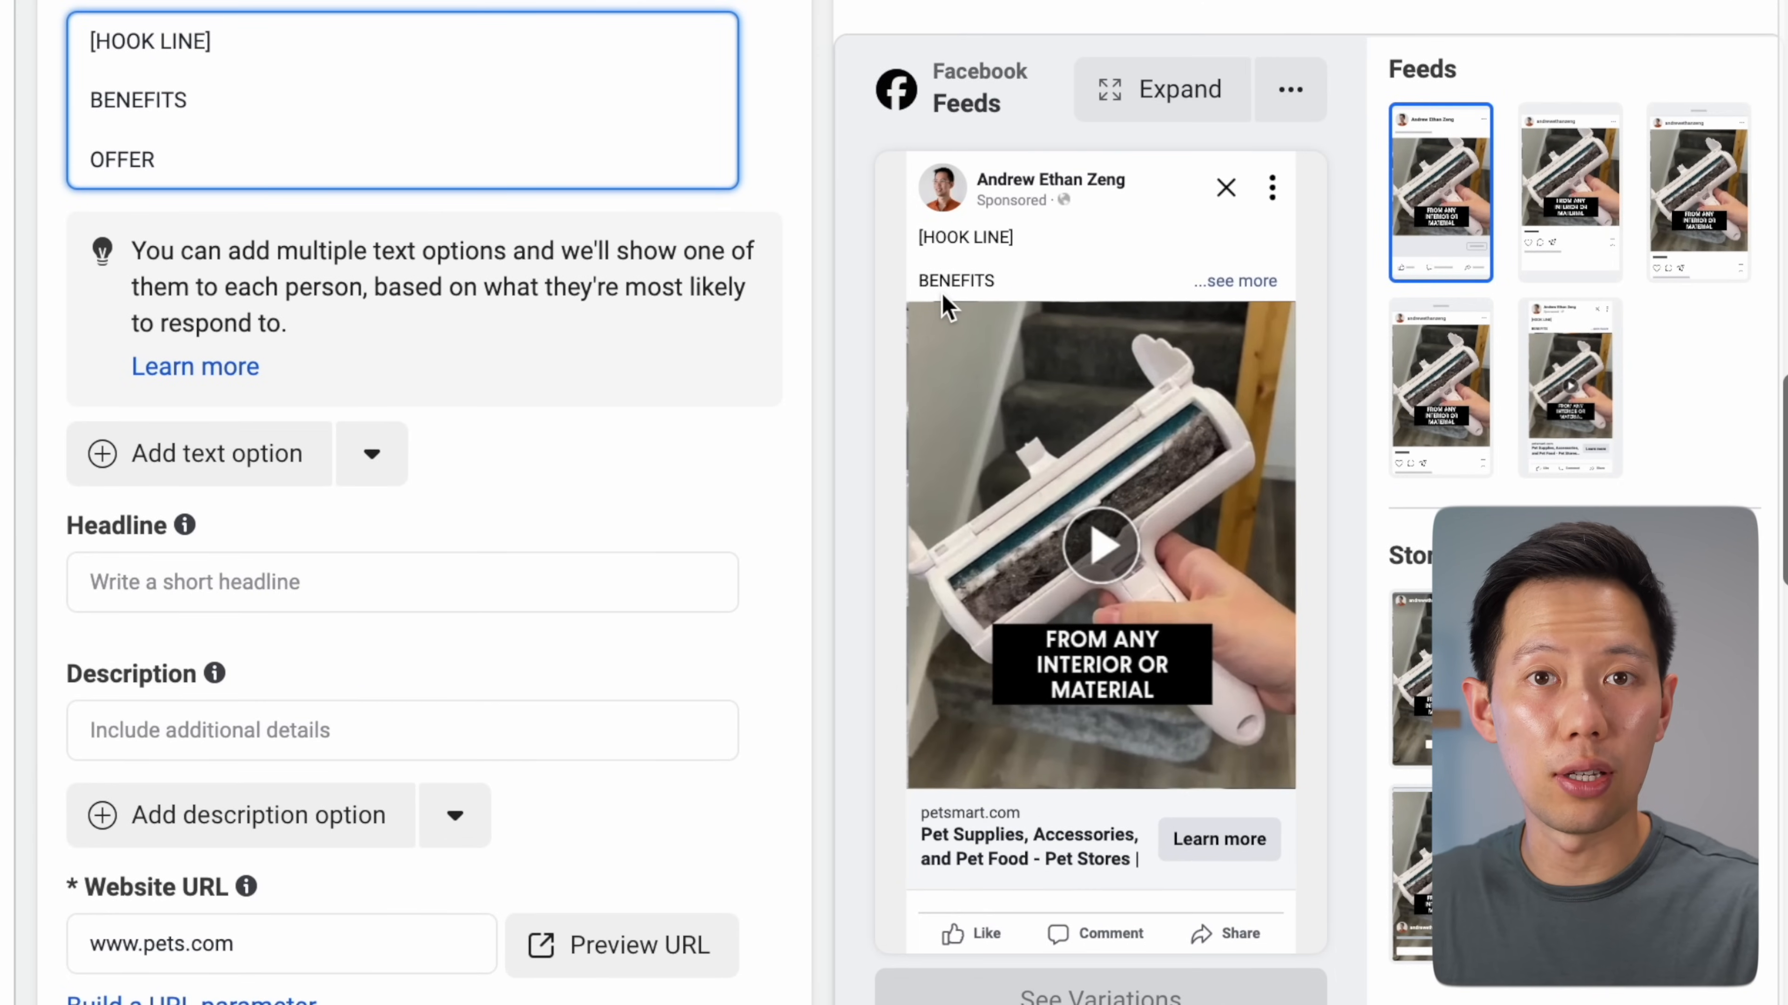
left_click(1247, 286)
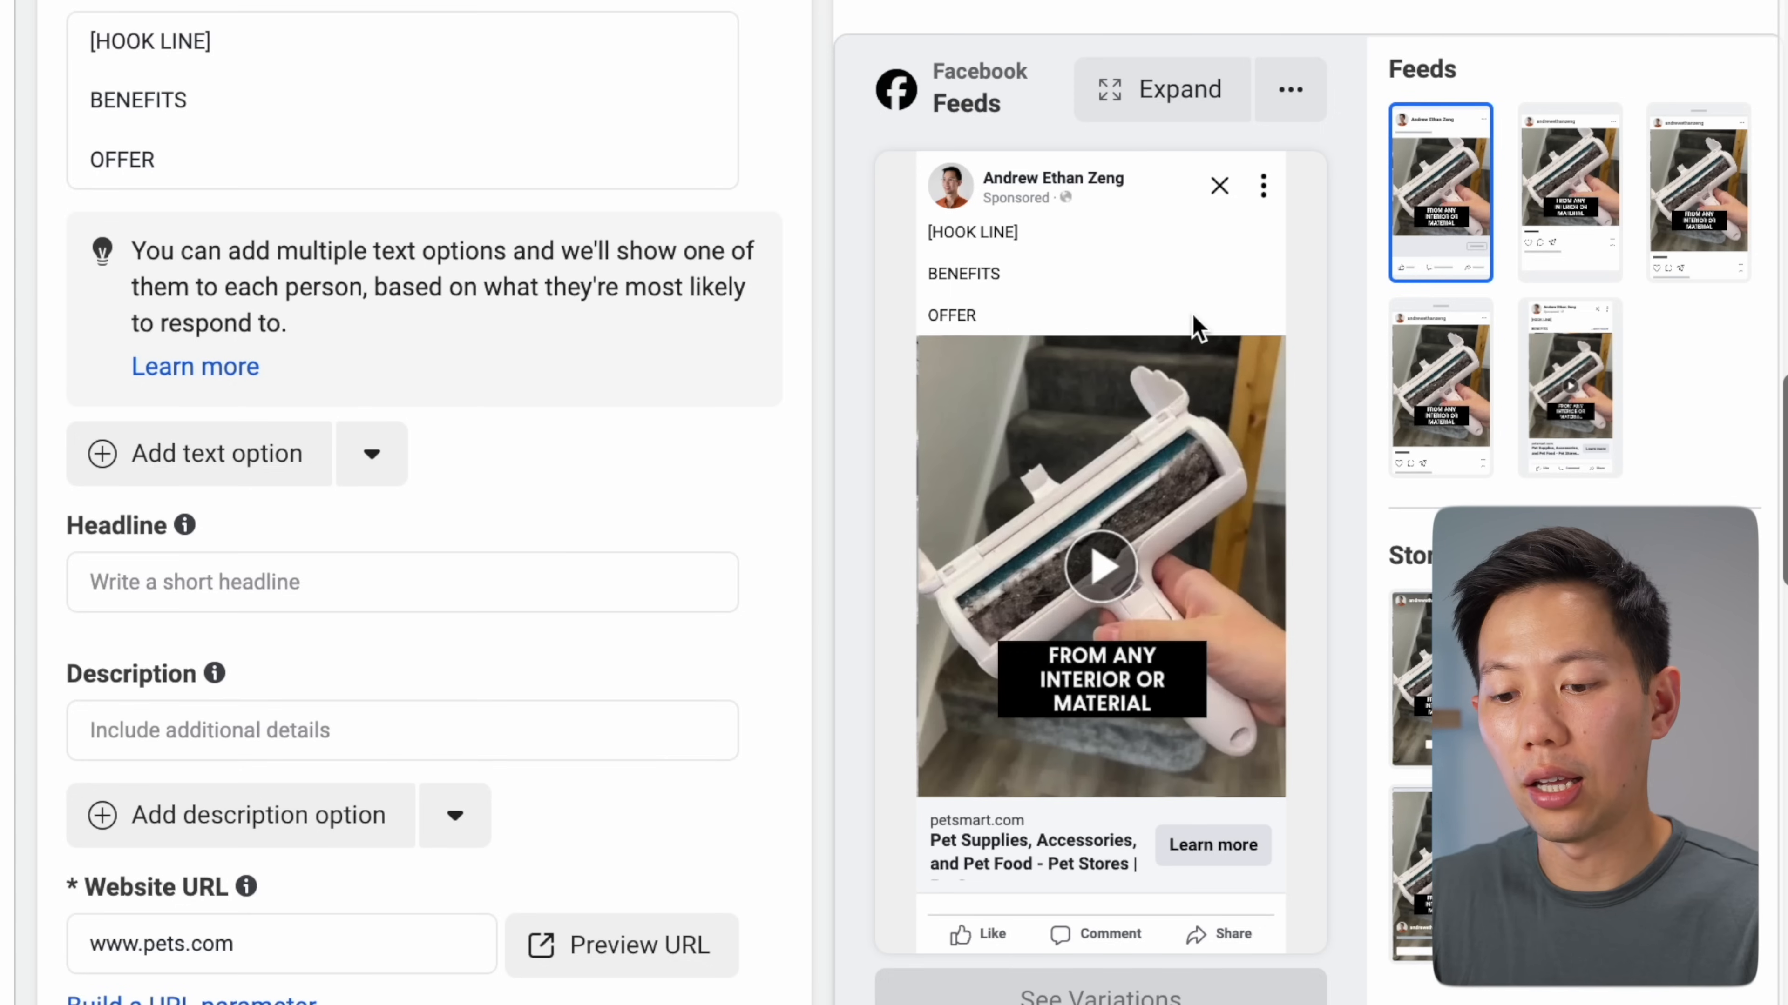
left_click(547, 108)
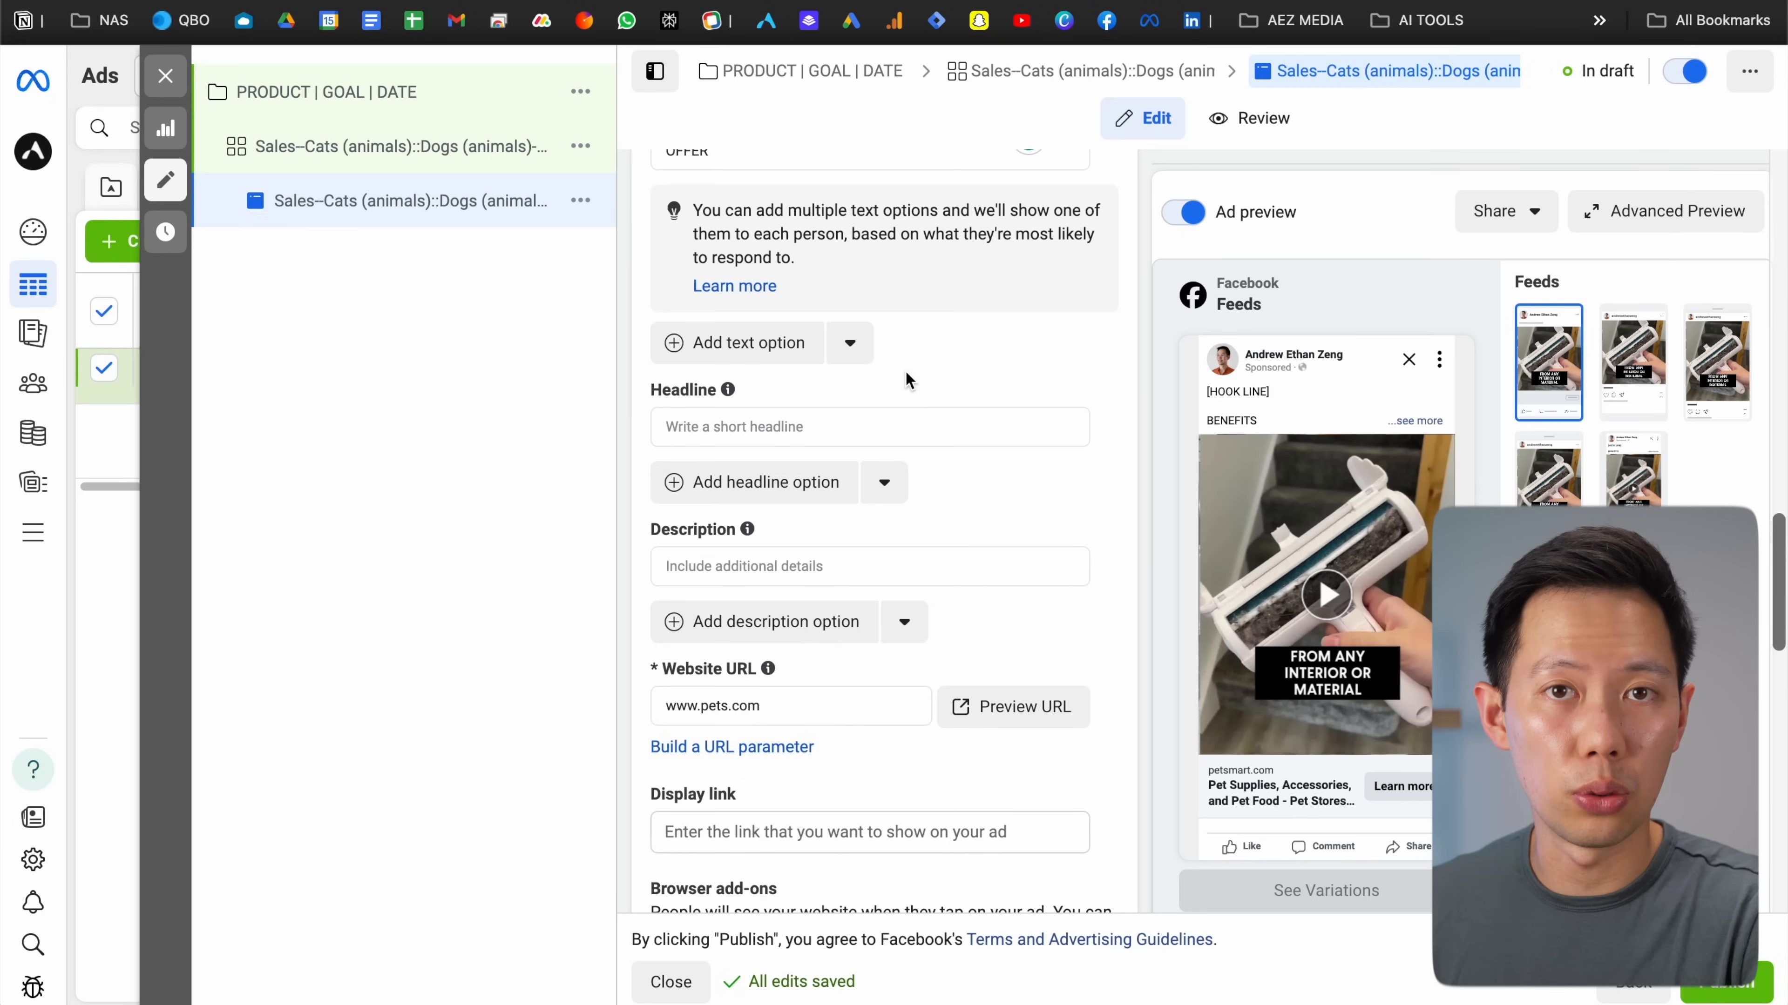
Enter the headline '10% OFF - PET ROLLER' and move on to the Description field
left_click(804, 423)
type("10% OFF ")
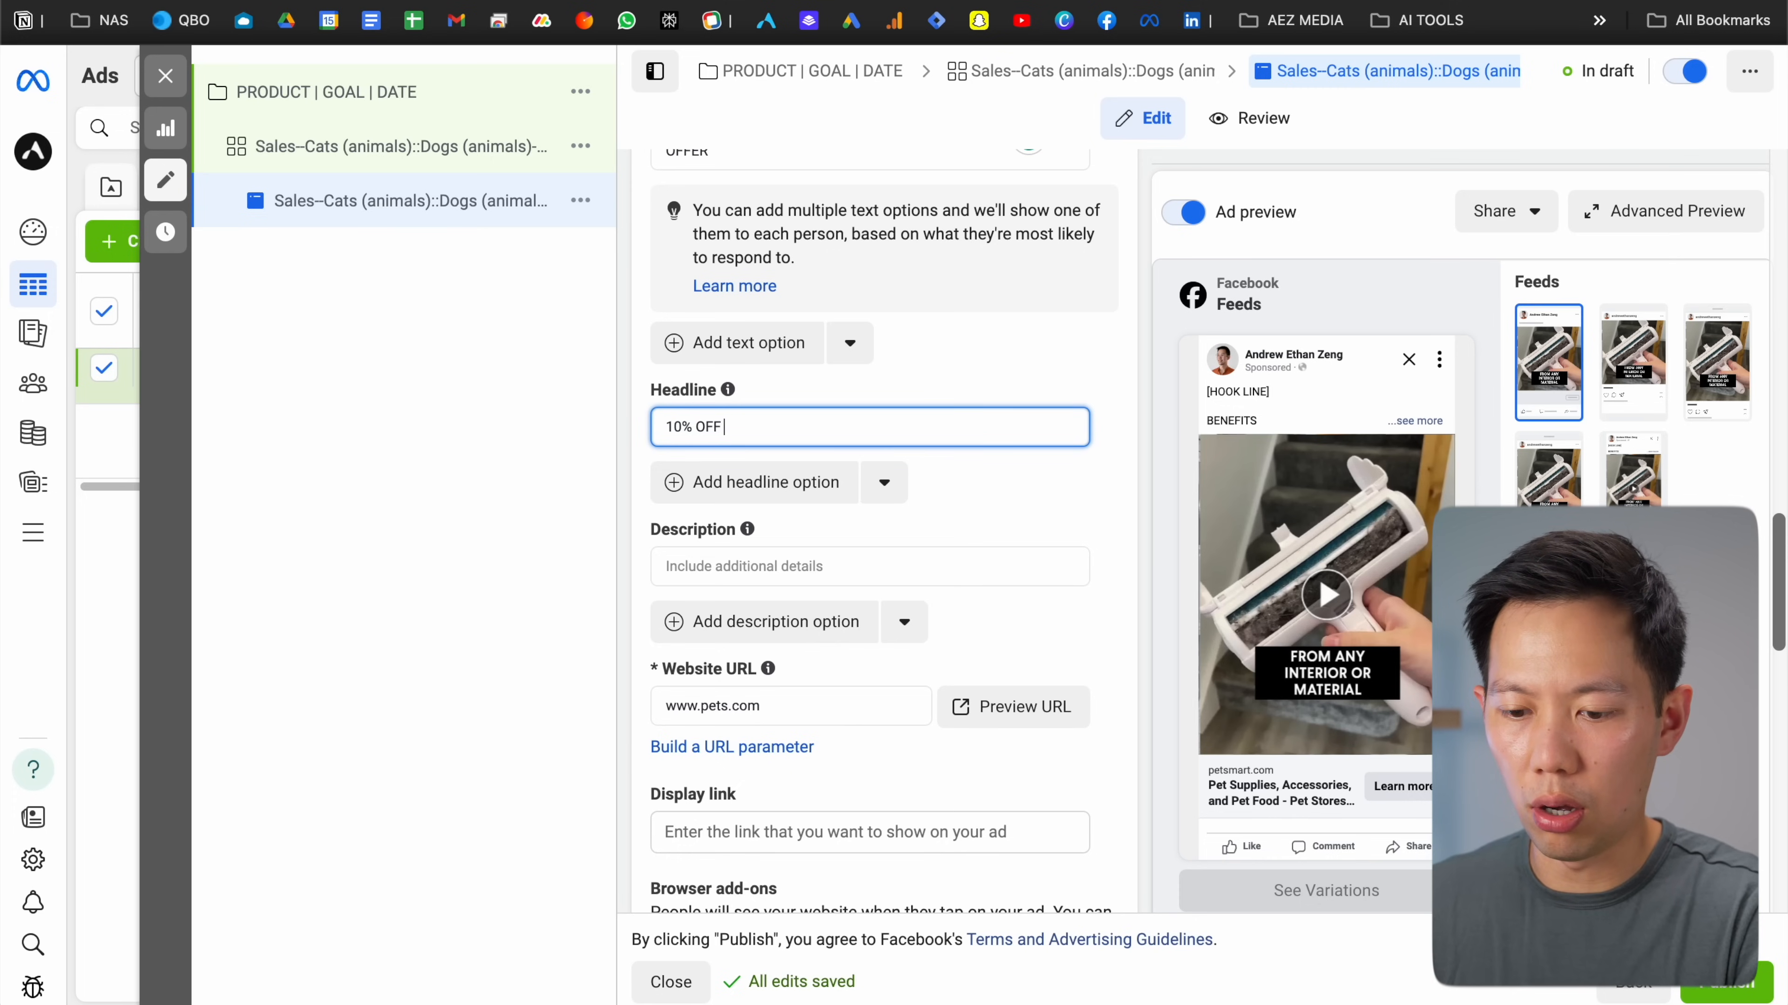
type("- PET RO")
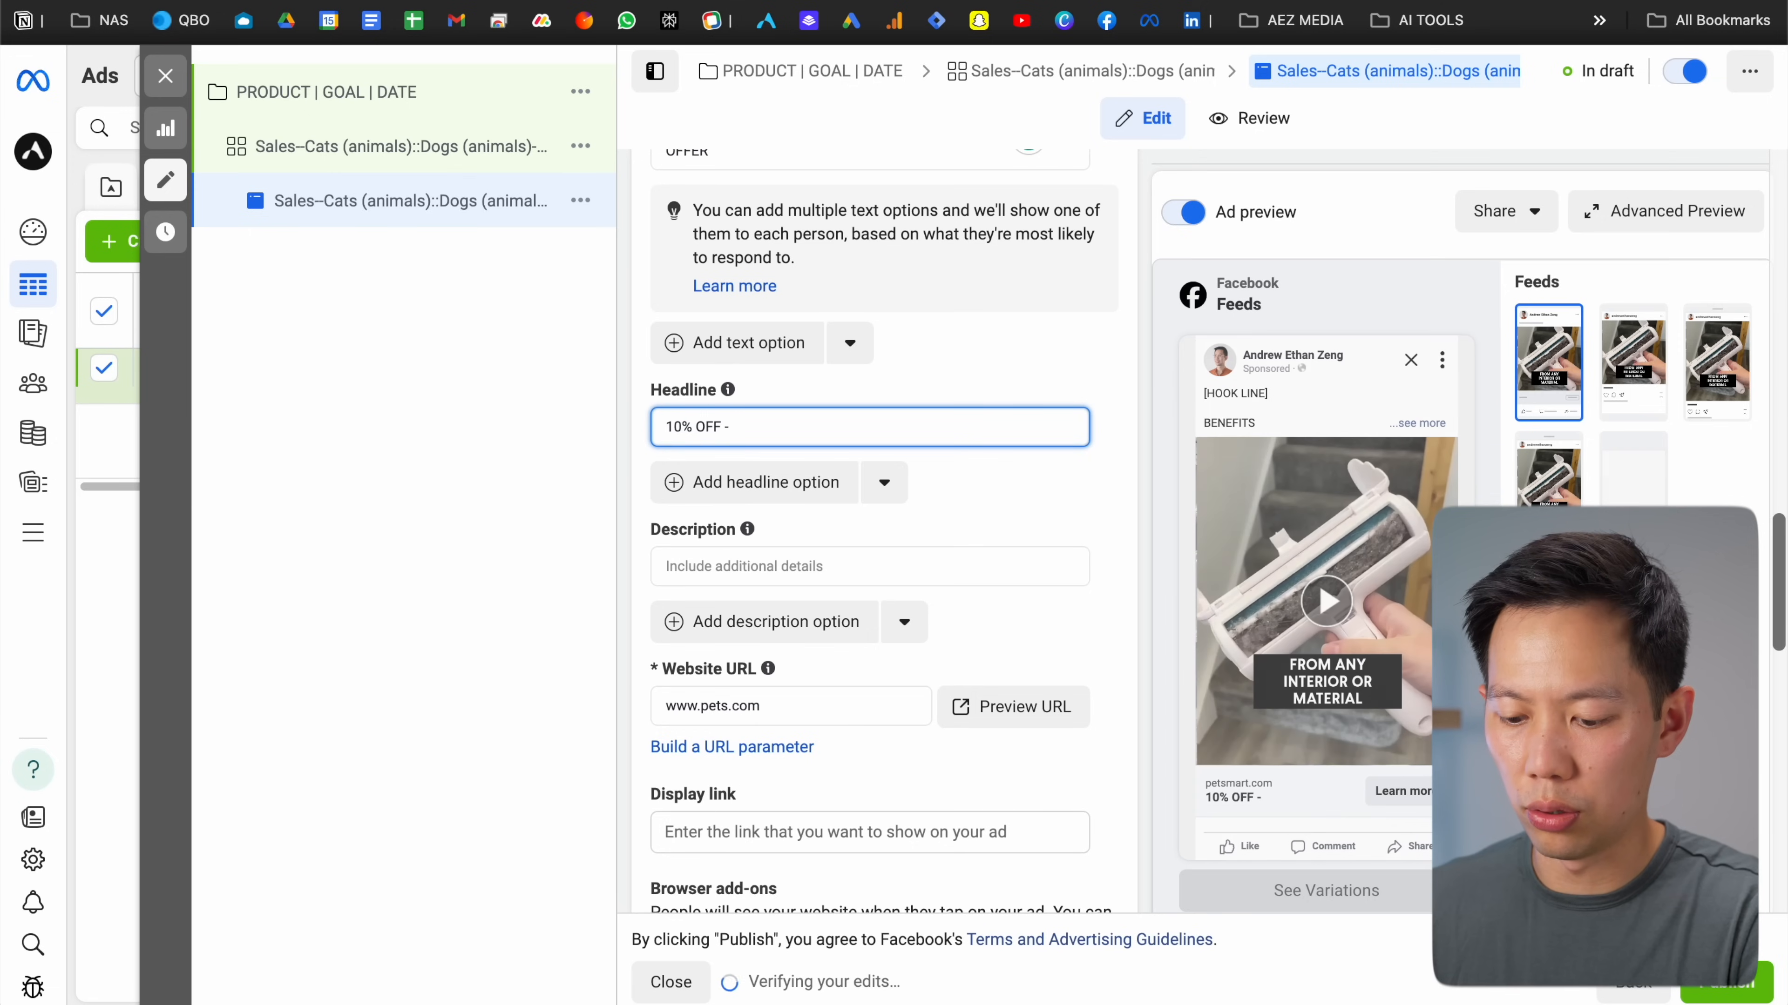
type("LLER")
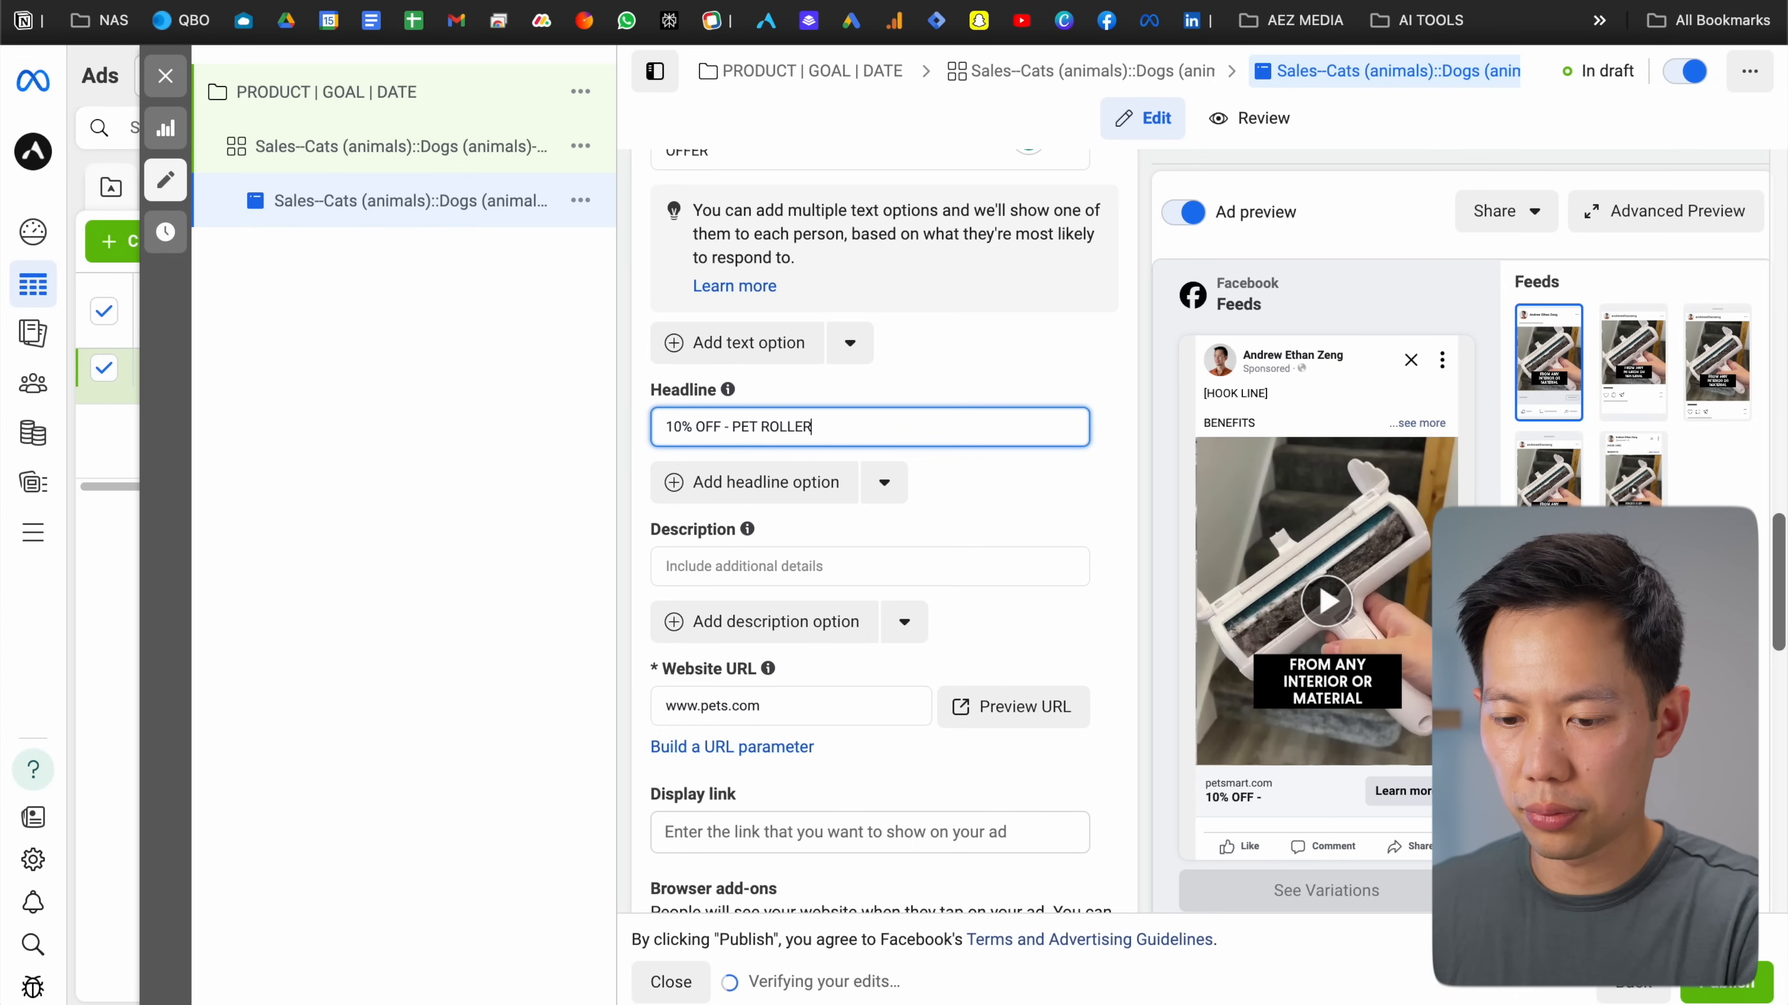
left_click(919, 364)
scroll(919, 367, "down", 1)
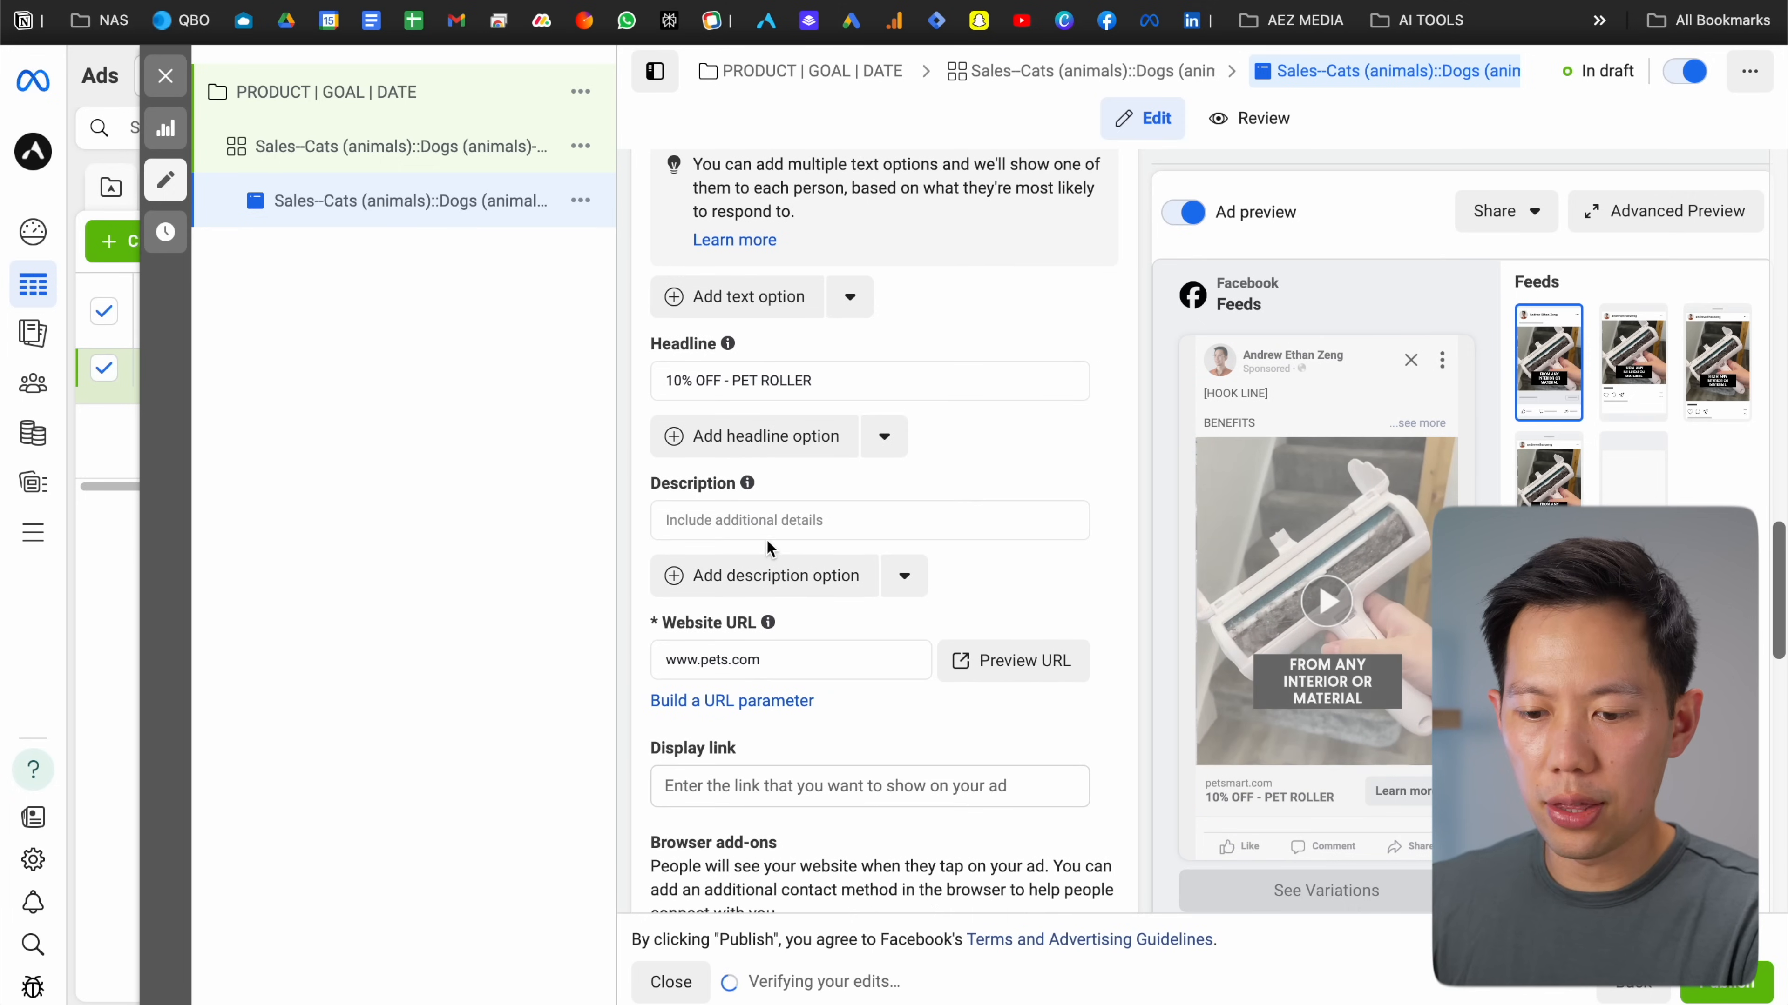
left_click(757, 520)
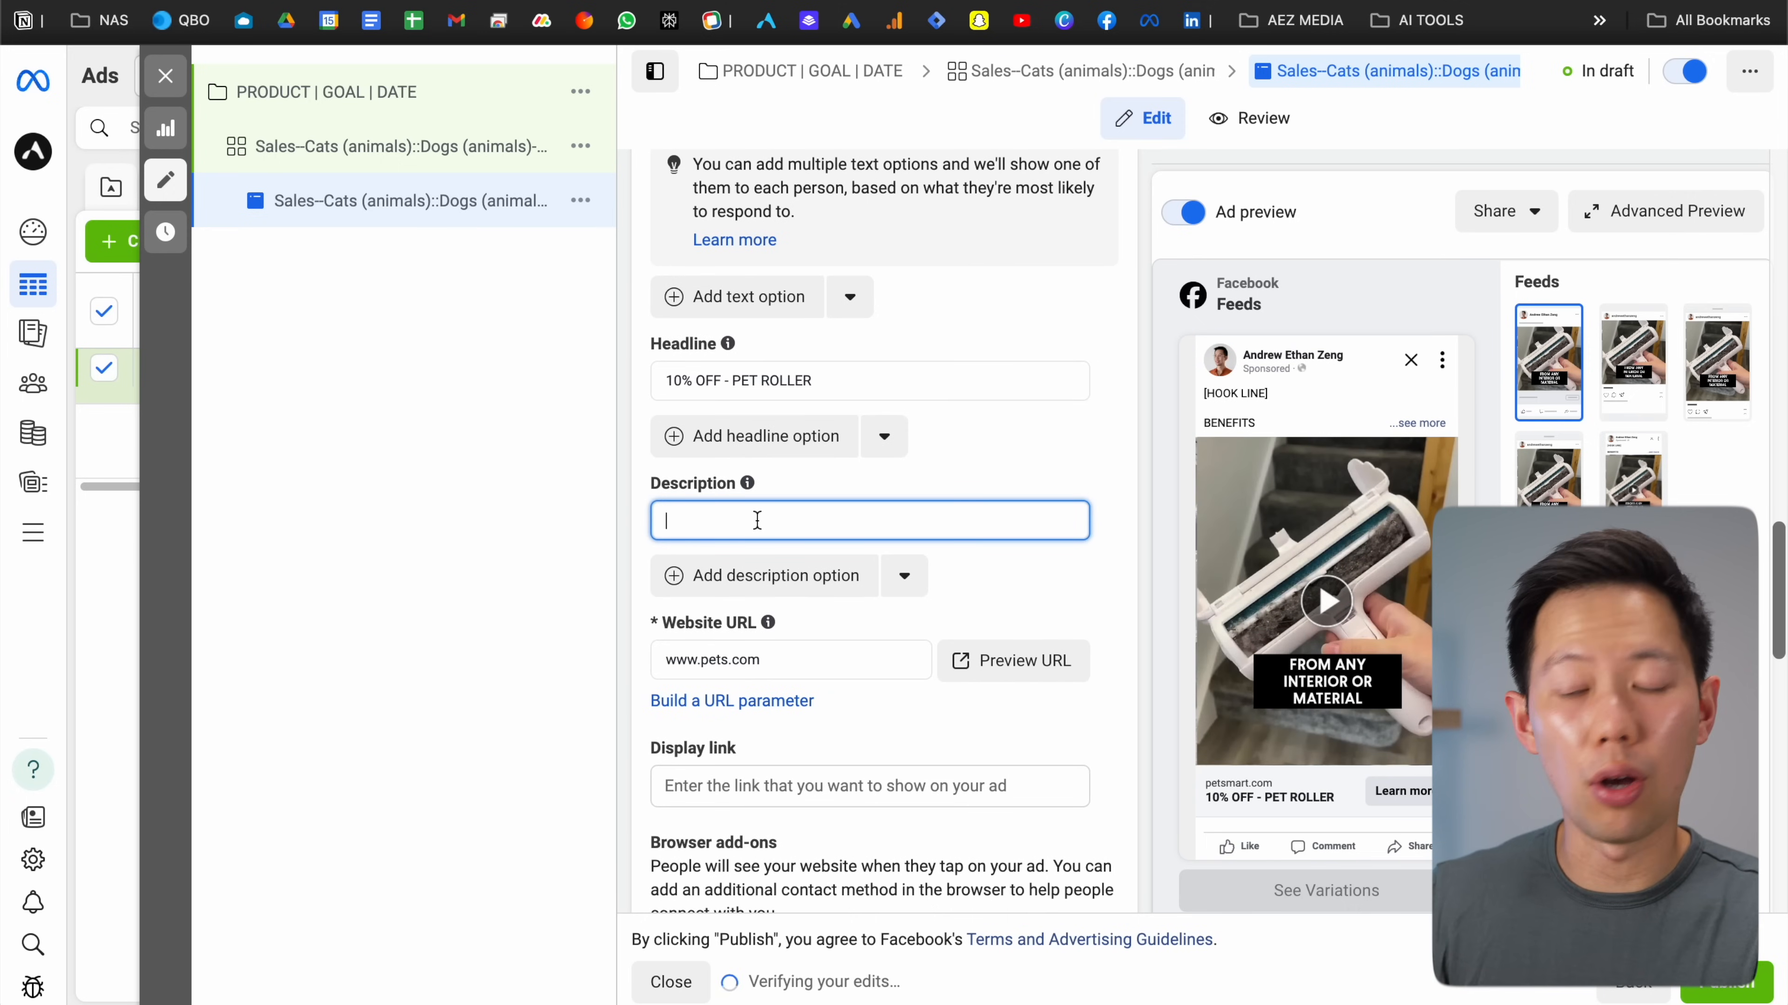
scroll(758, 521, "down", 1)
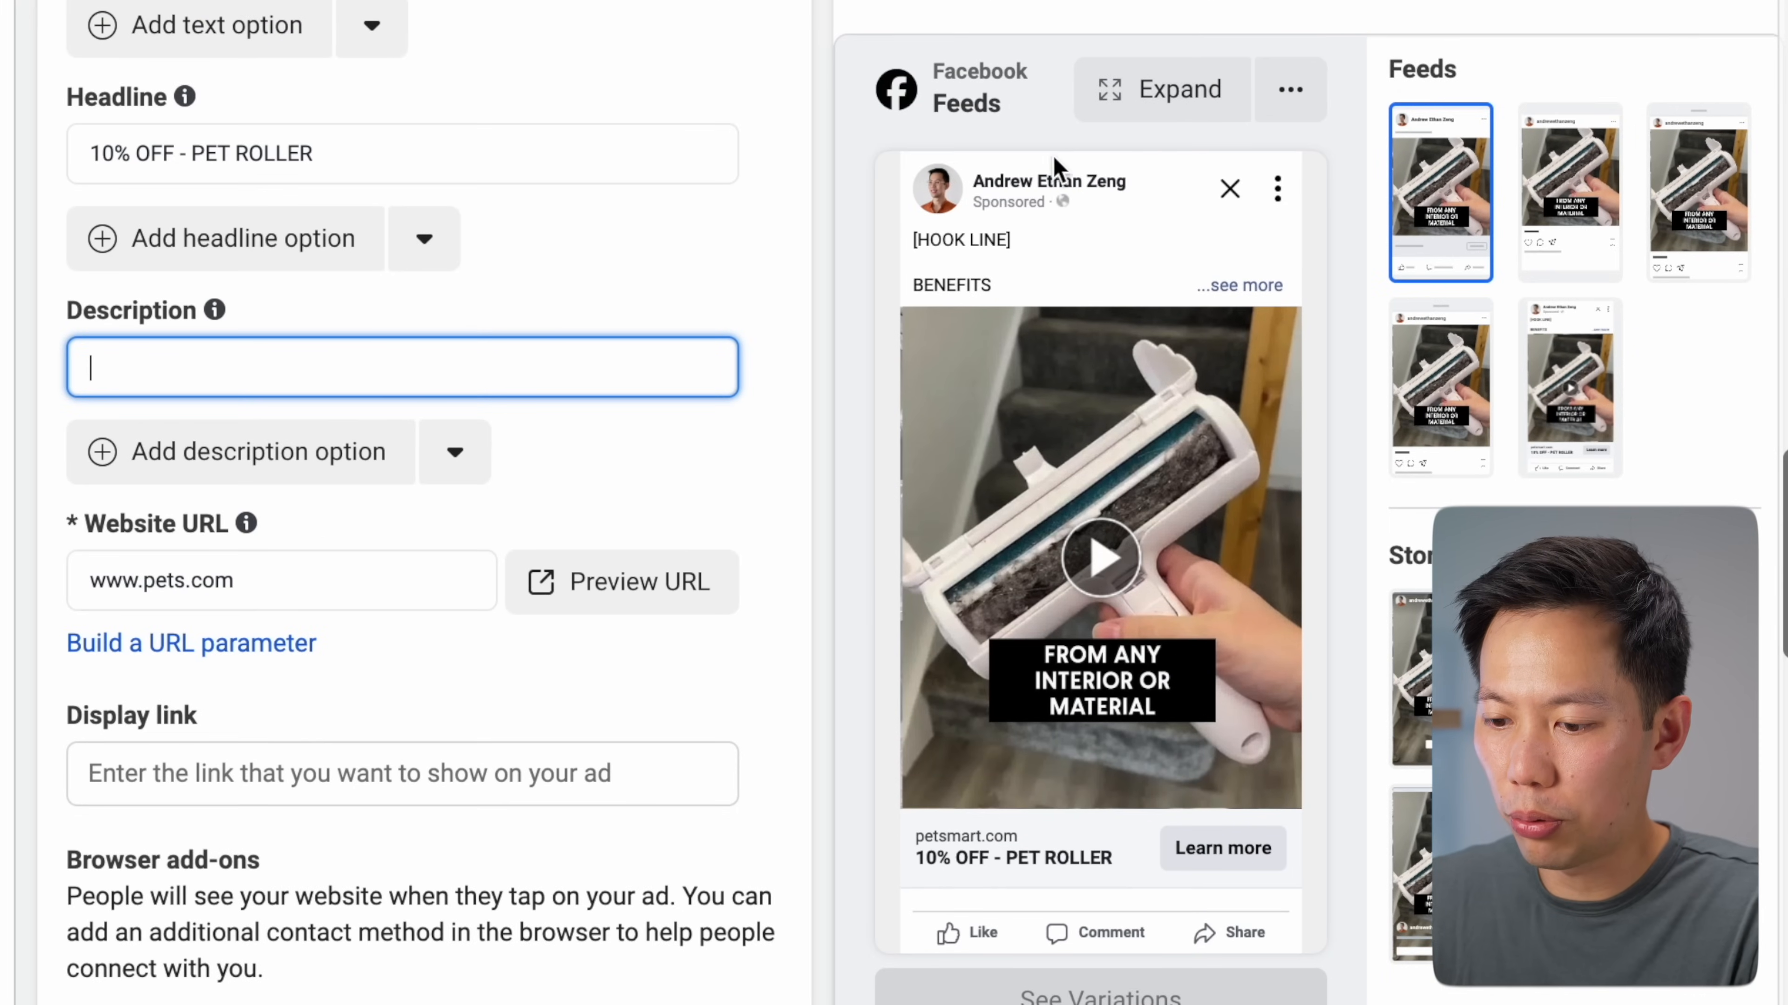
Play the ad video in the preview with the volume raised
scroll(1029, 194, "down", 1)
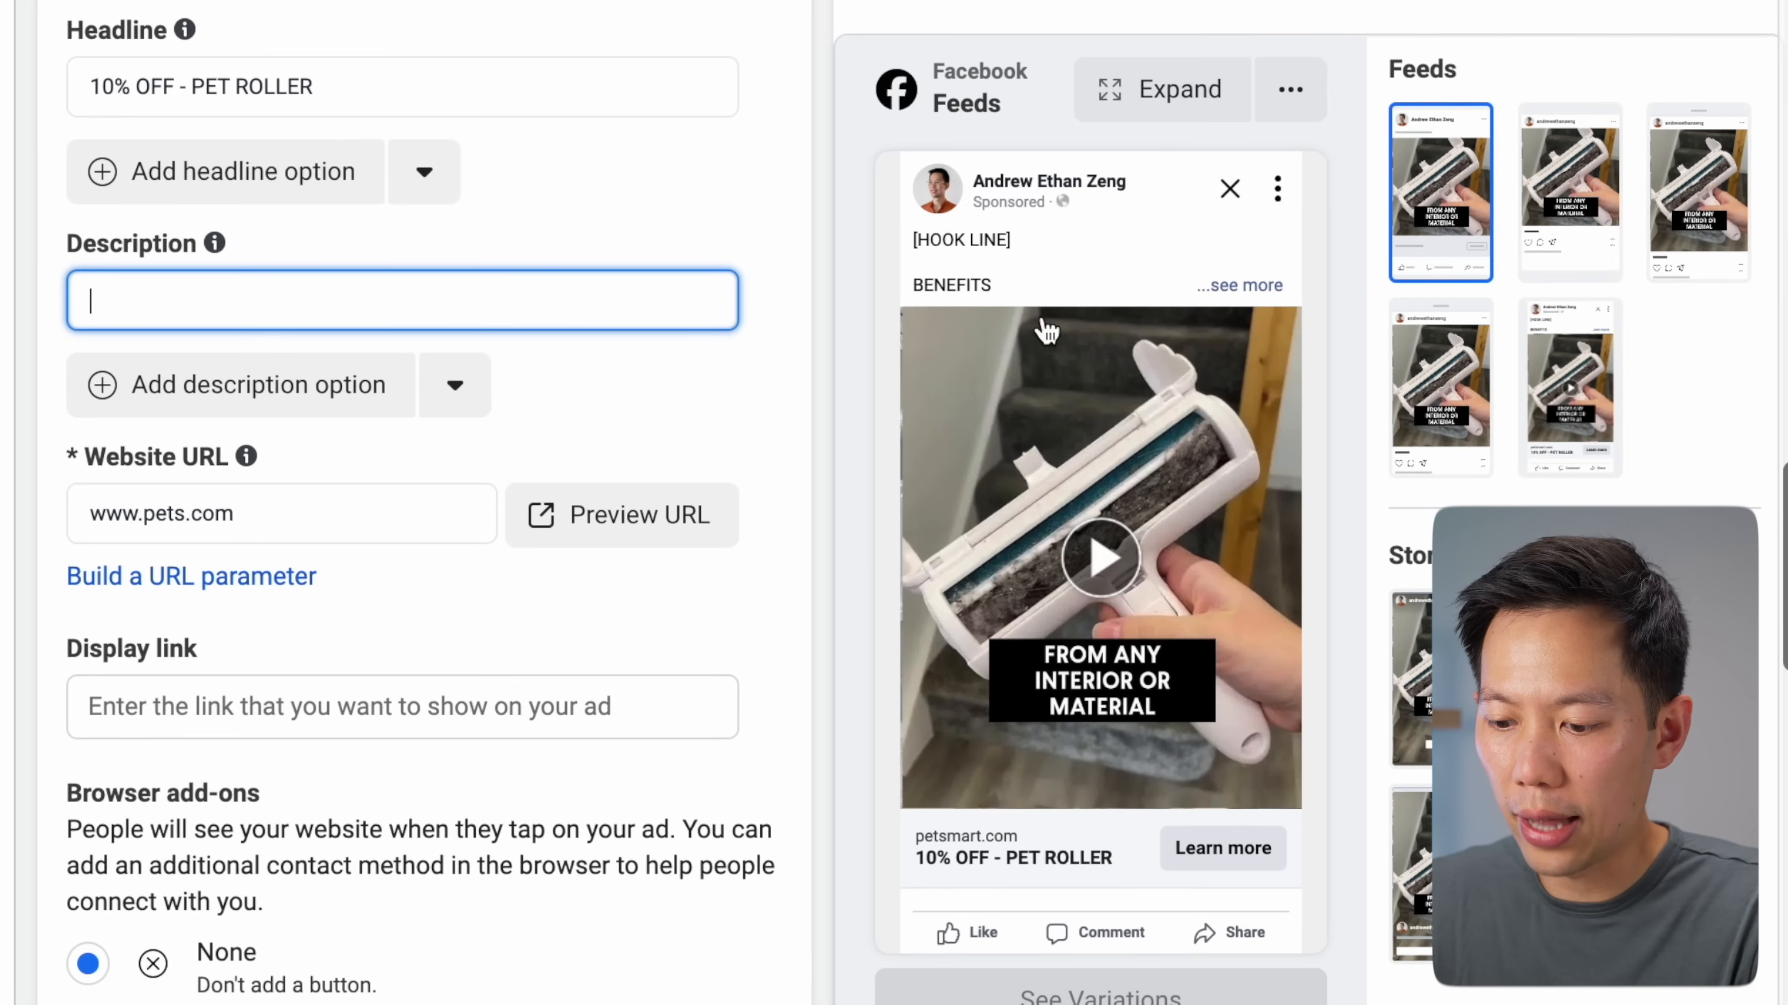
left_click(1109, 554)
key("XF86AudioRaiseVolume")
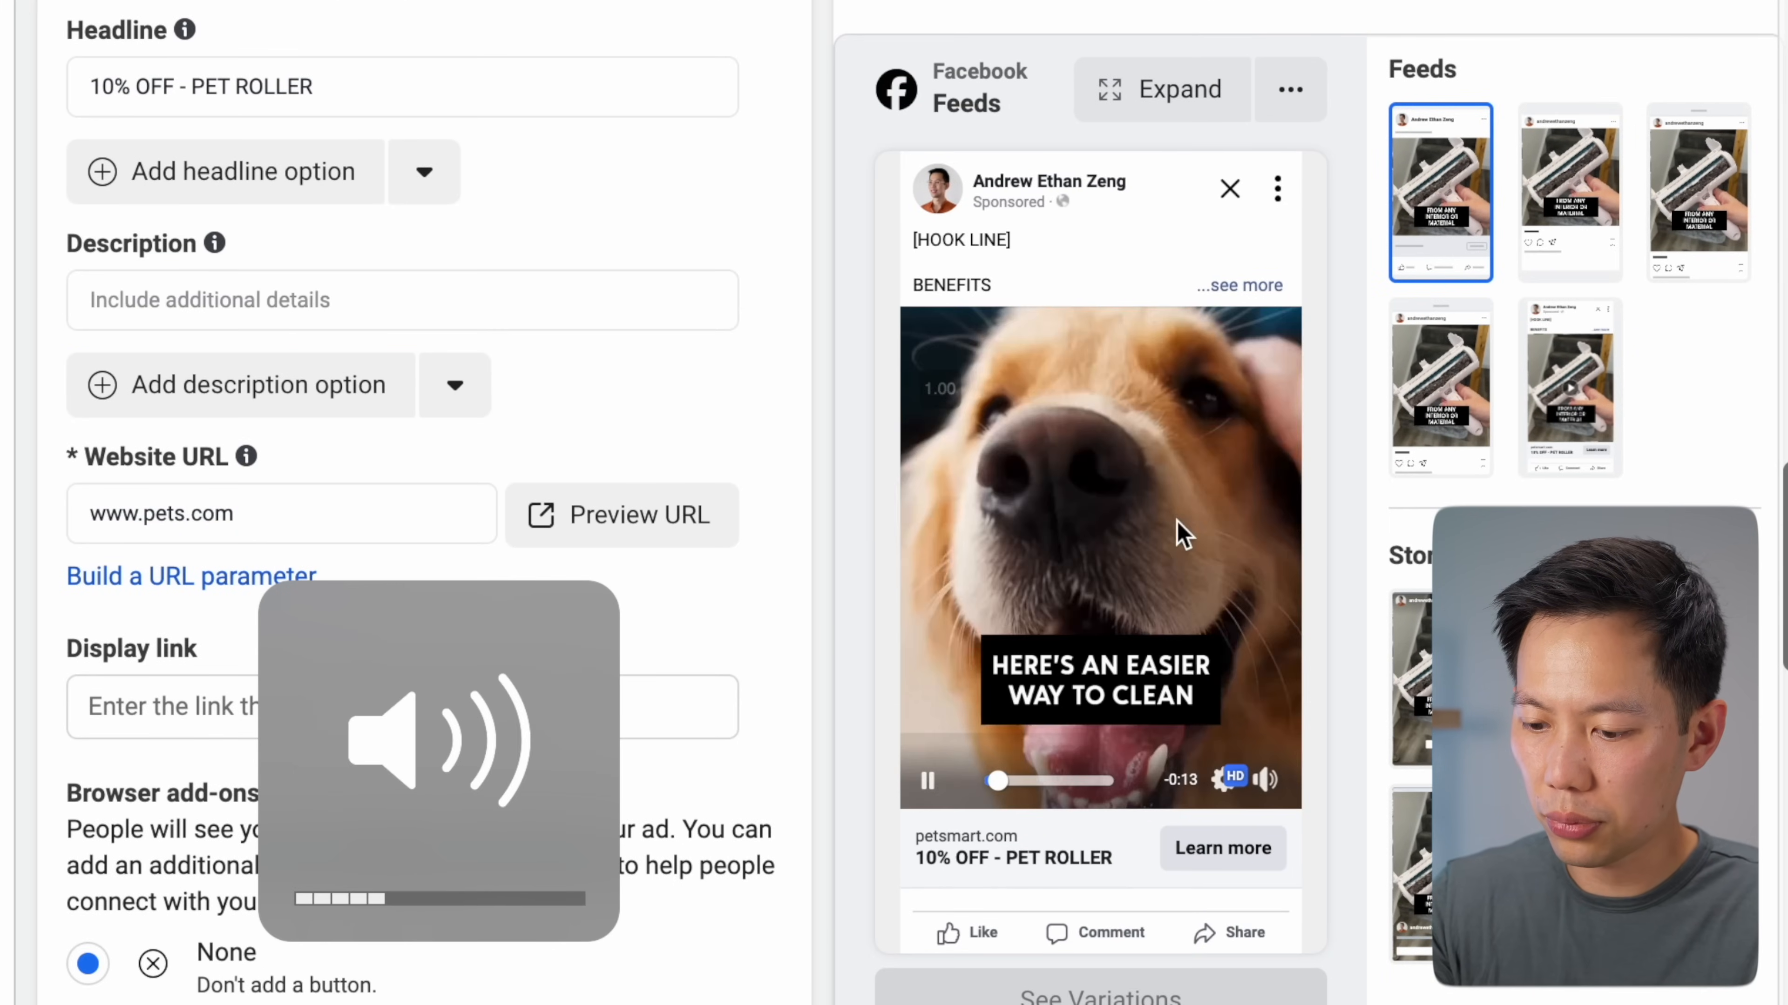
scroll(1376, 399, "down", 1)
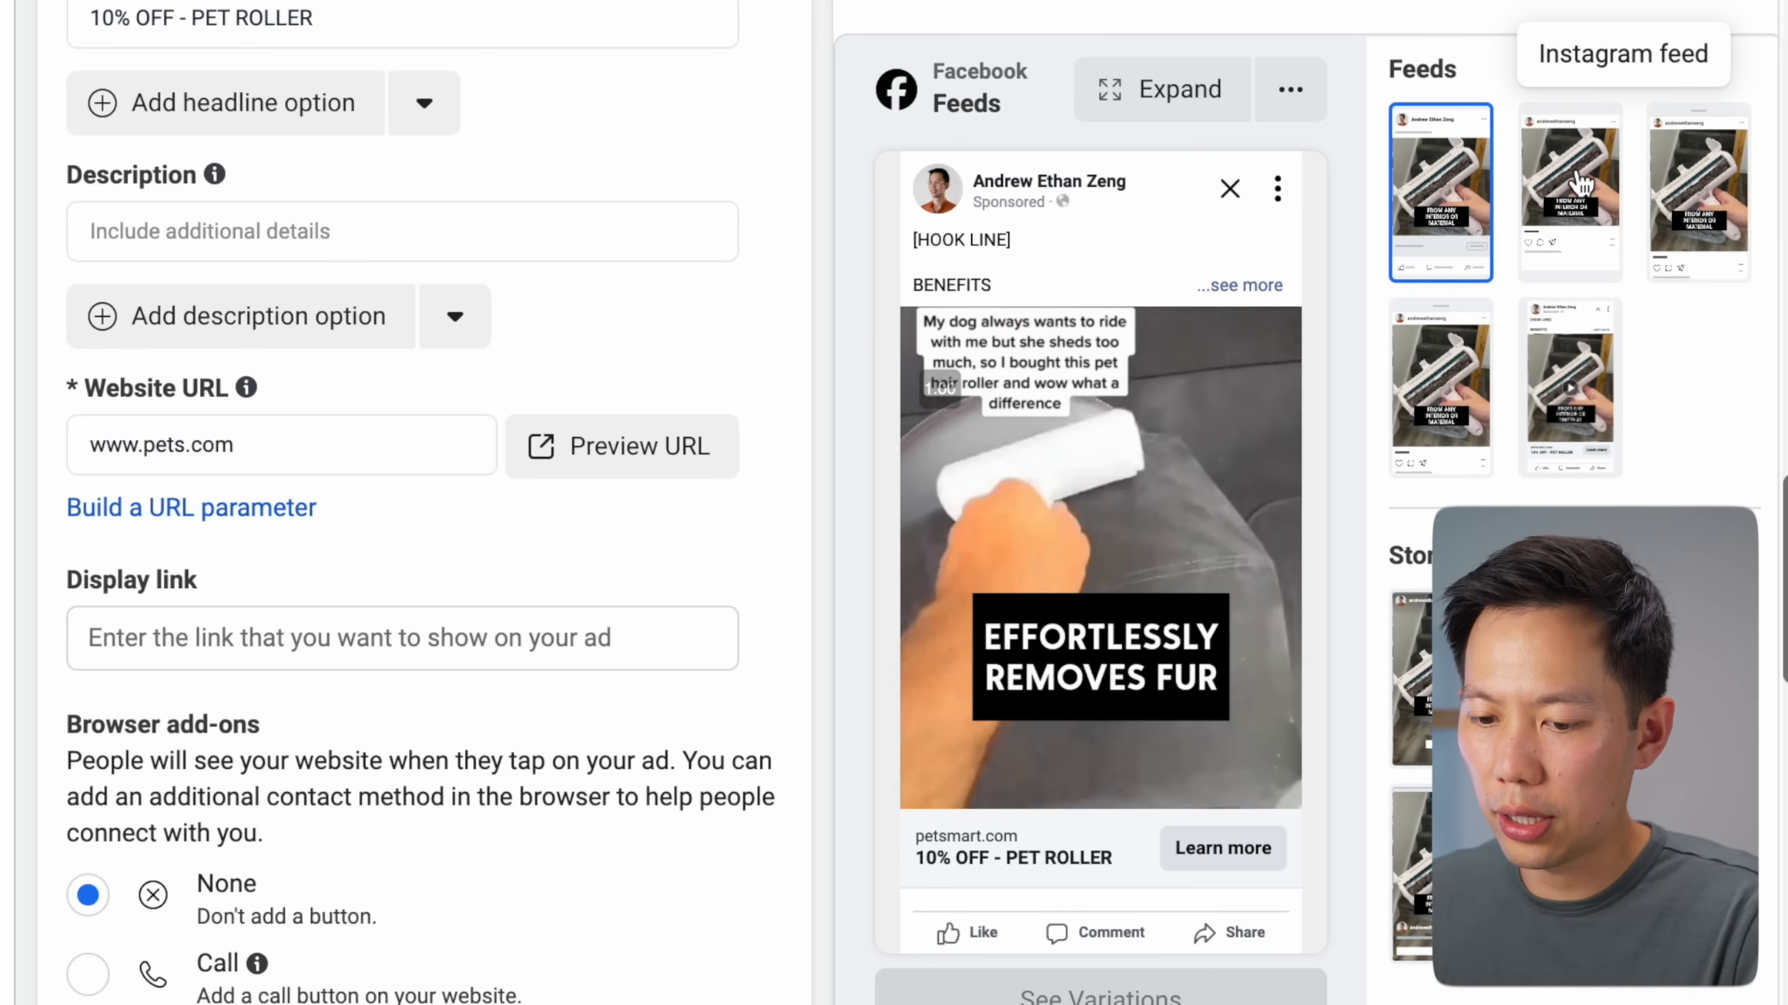
Preview the ad in the Instagram feed, Instagram profile and Facebook Business Explore placements
left_click(1580, 185)
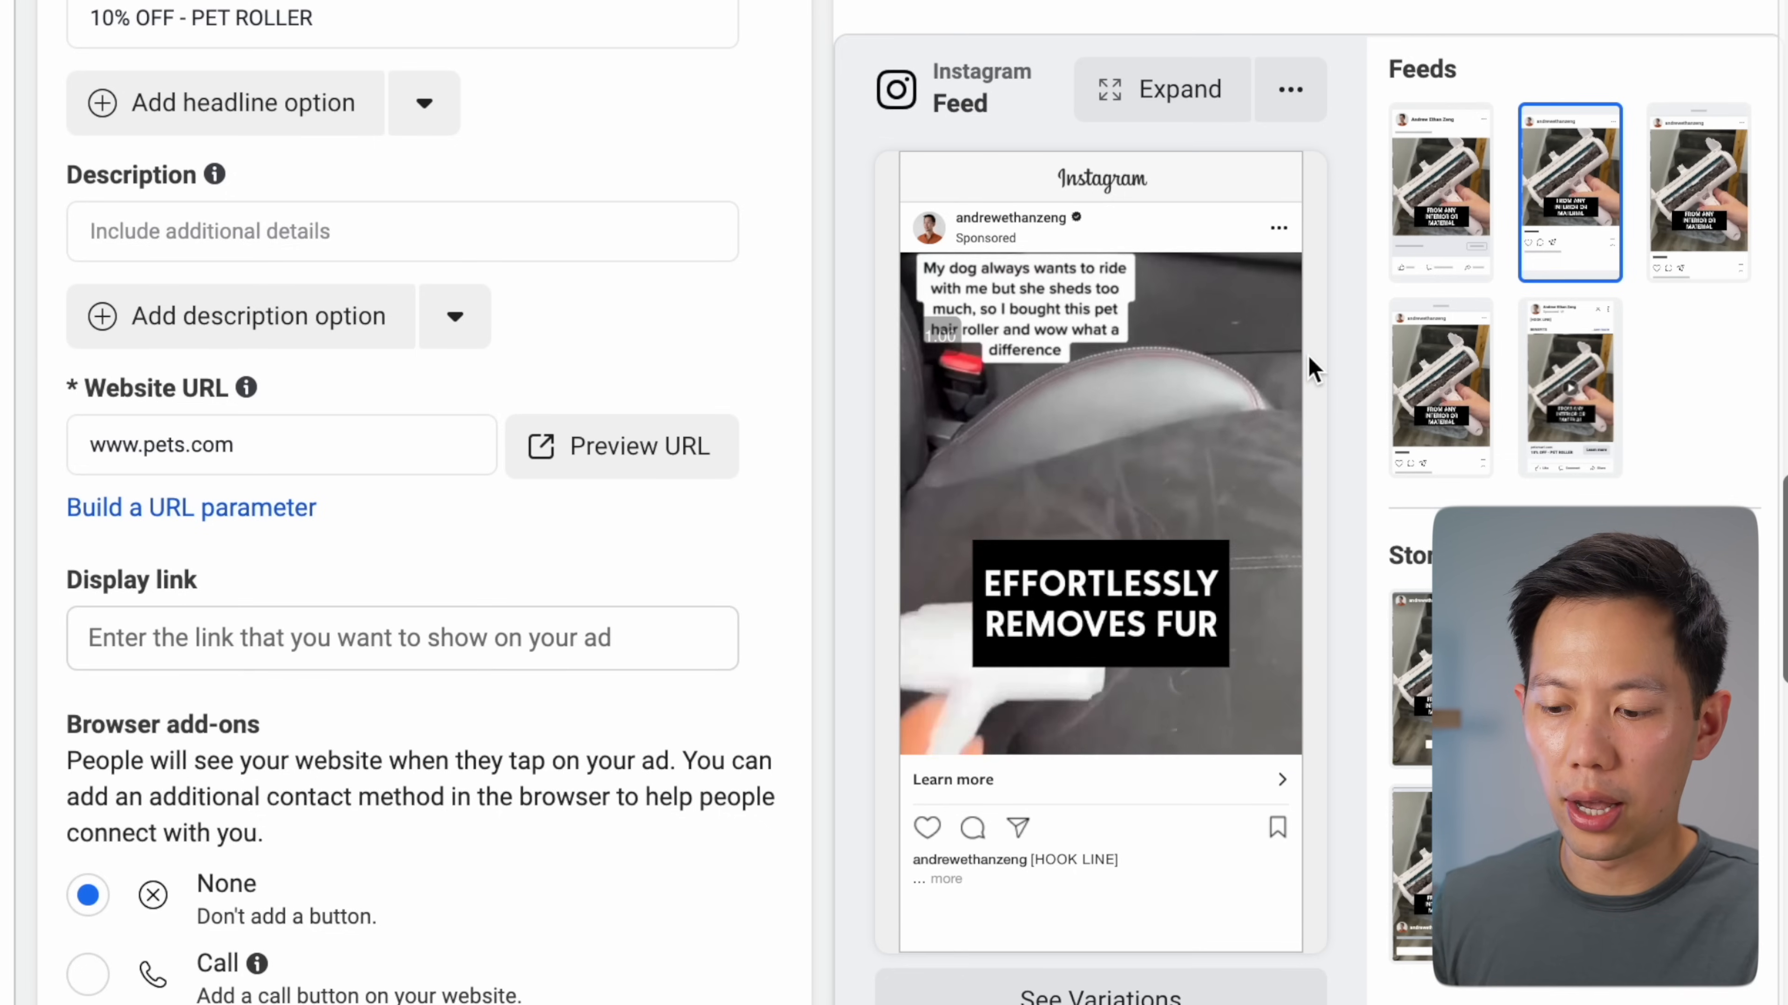
scroll(850, 395, "up", 7)
scroll(857, 400, "up", 1)
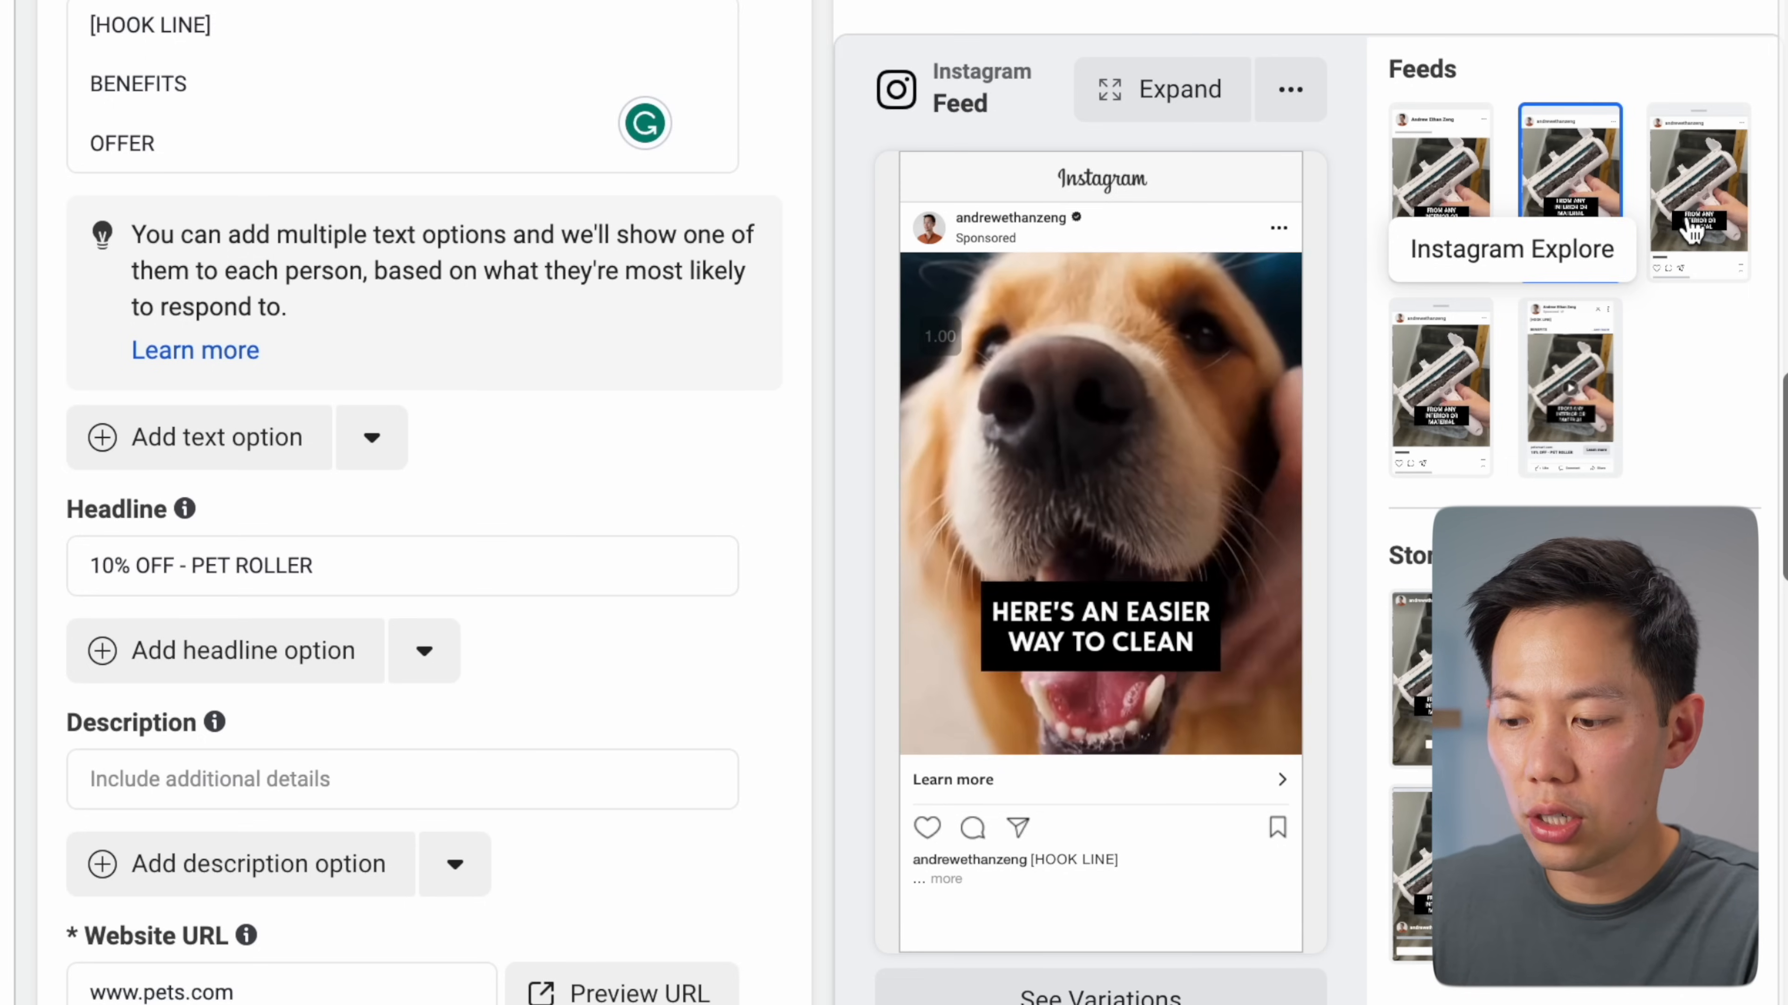
left_click(1689, 198)
left_click(1583, 383)
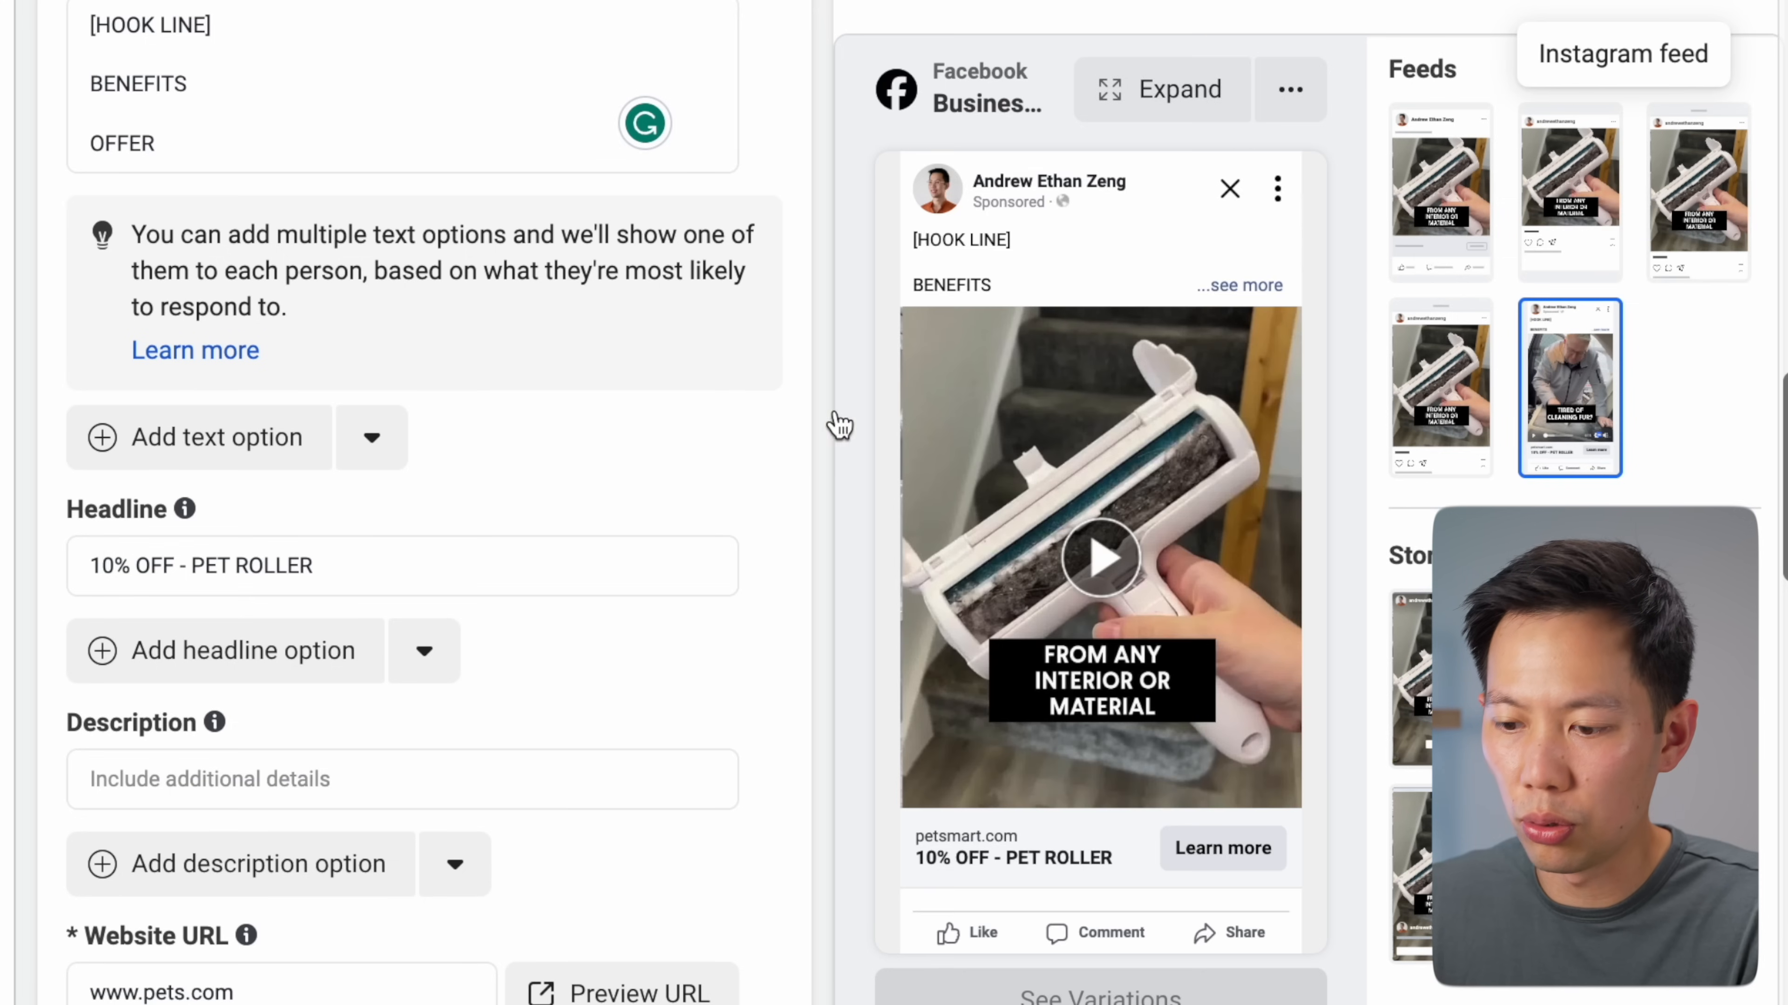
scroll(790, 389, "down", 10)
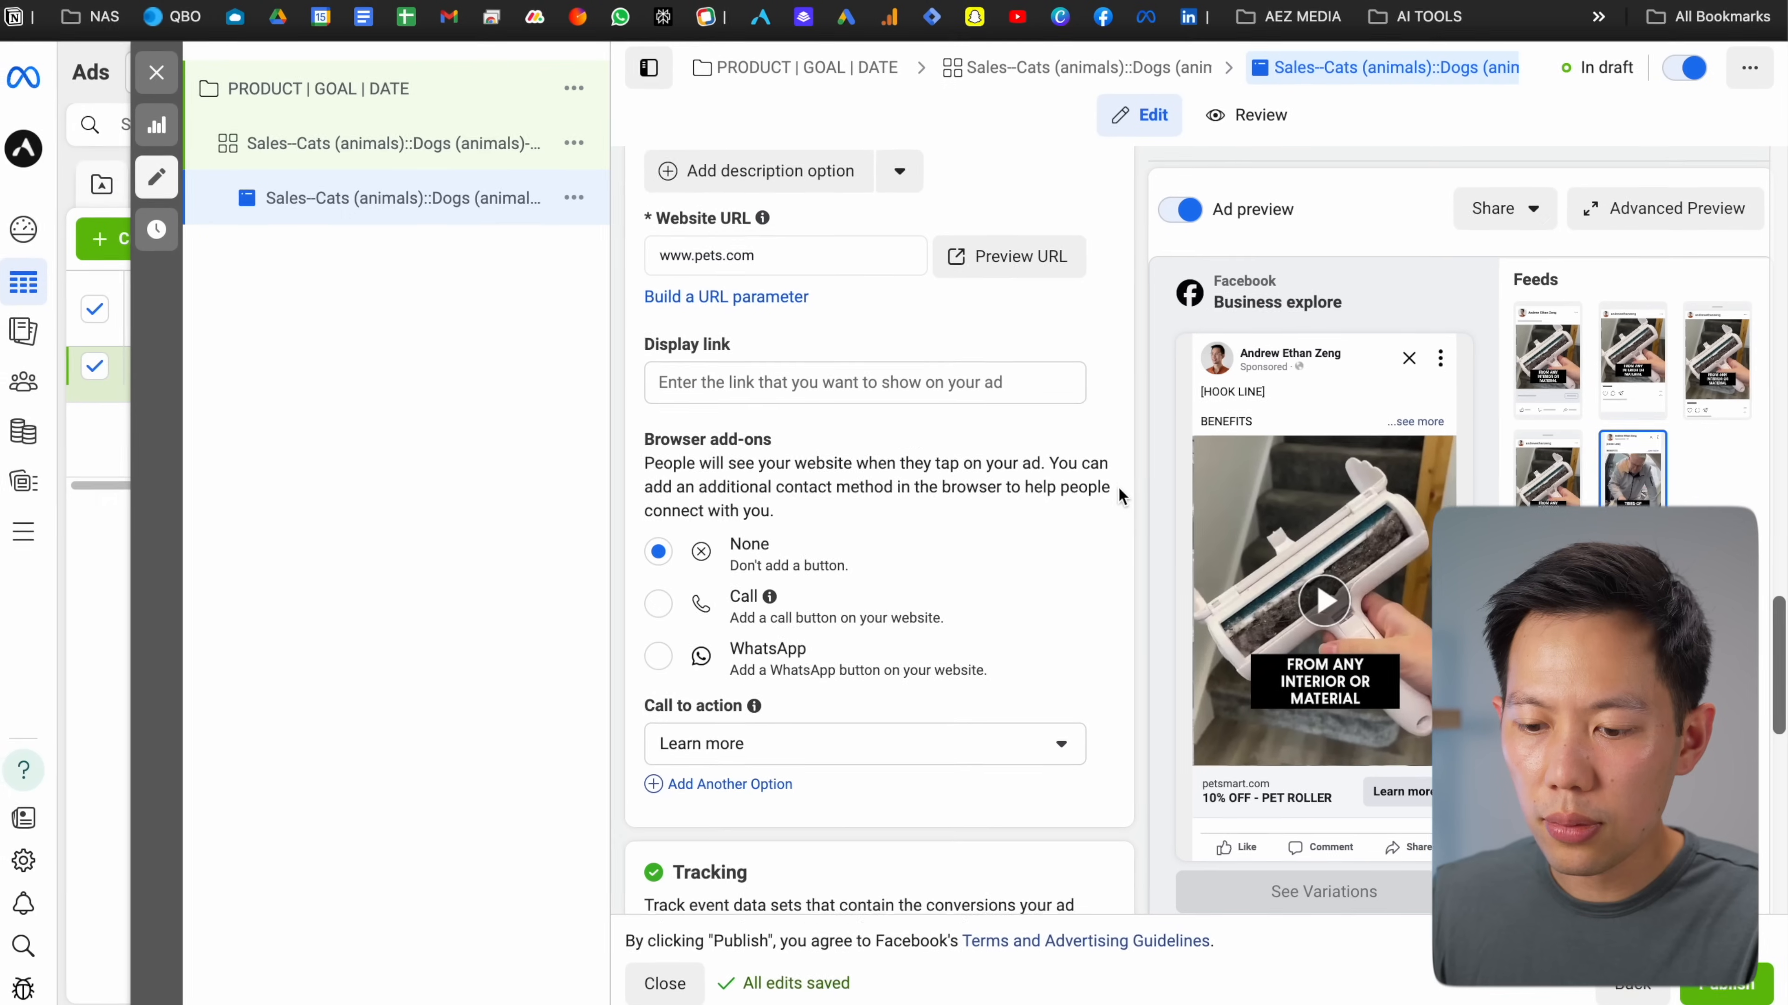
scroll(1121, 487, "down", 1)
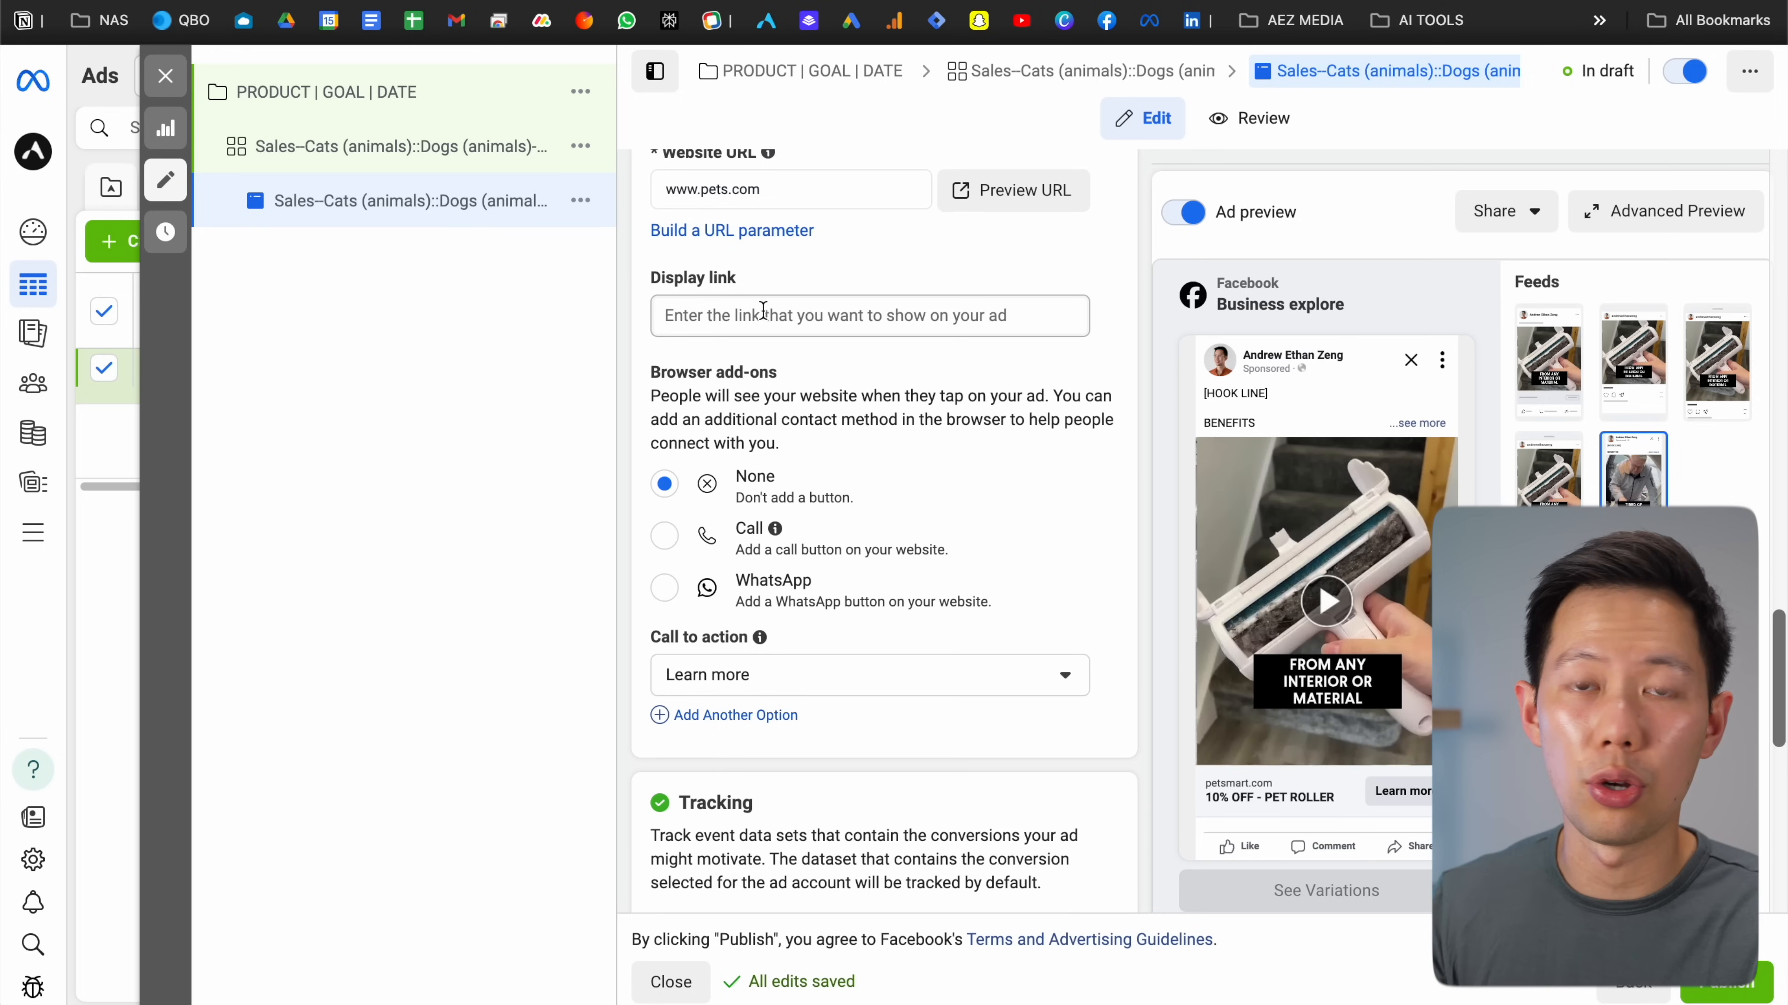
Change the call to action from Learn more to Shop now
scroll(763, 310, "down", 1)
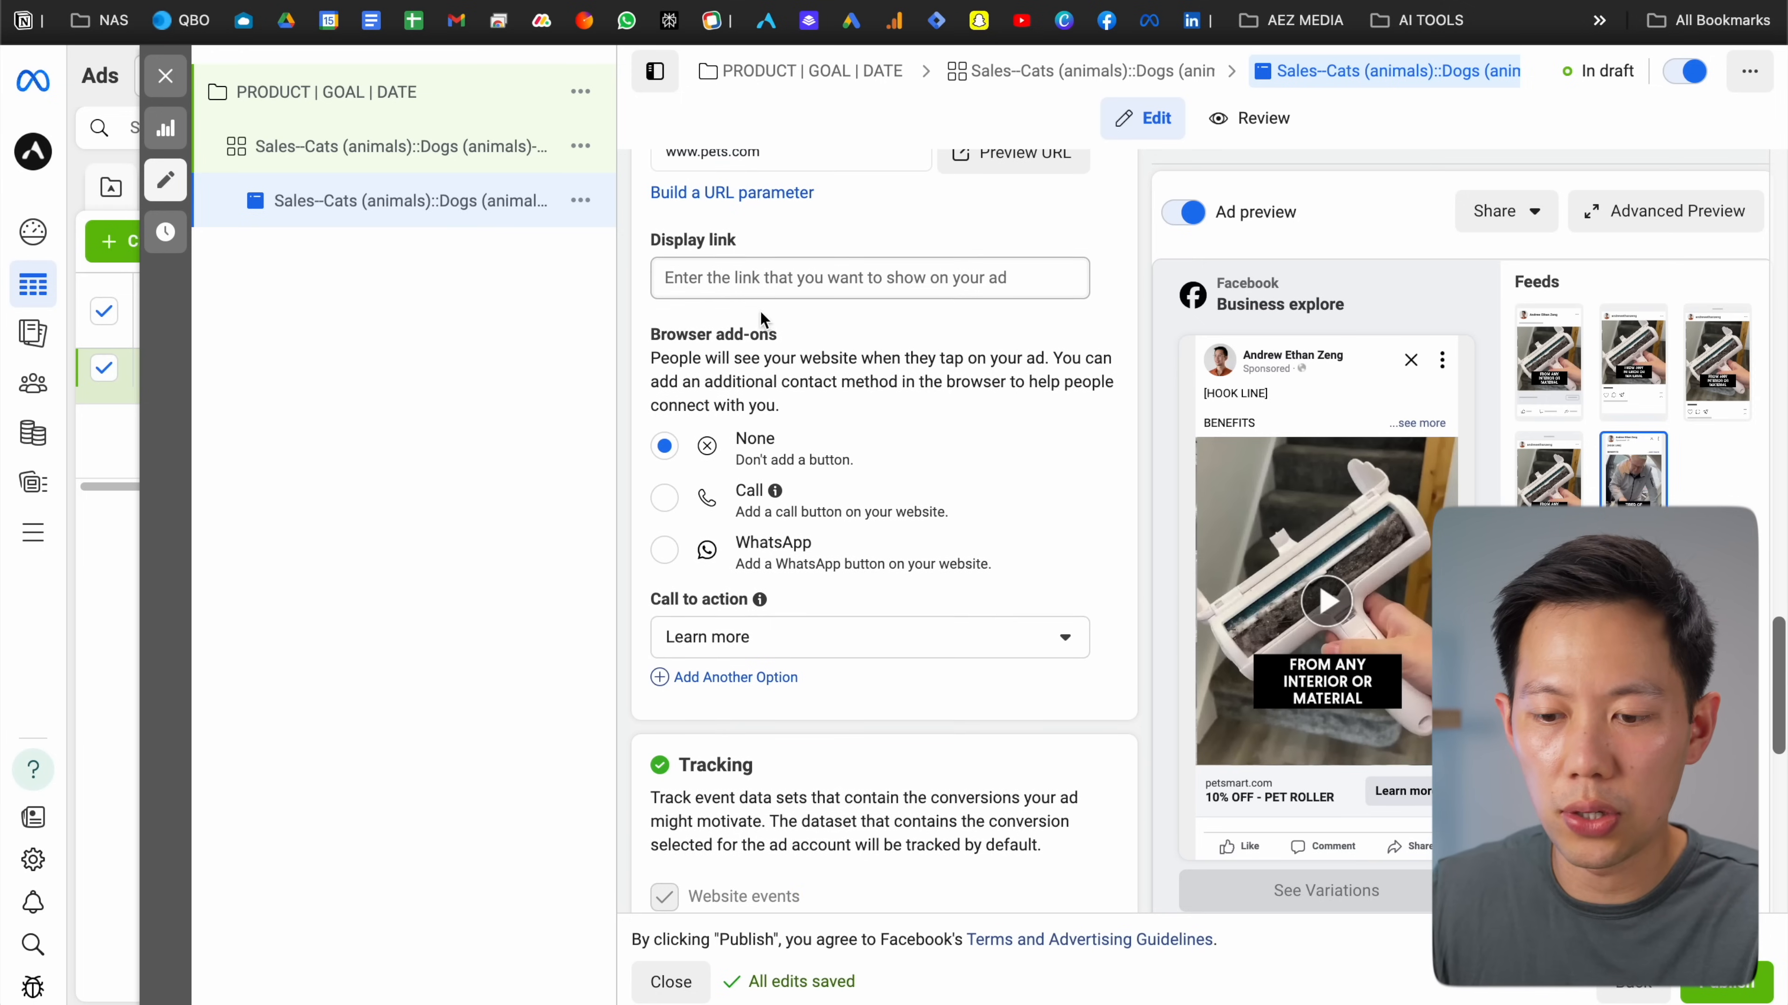
scroll(718, 327, "down", 1)
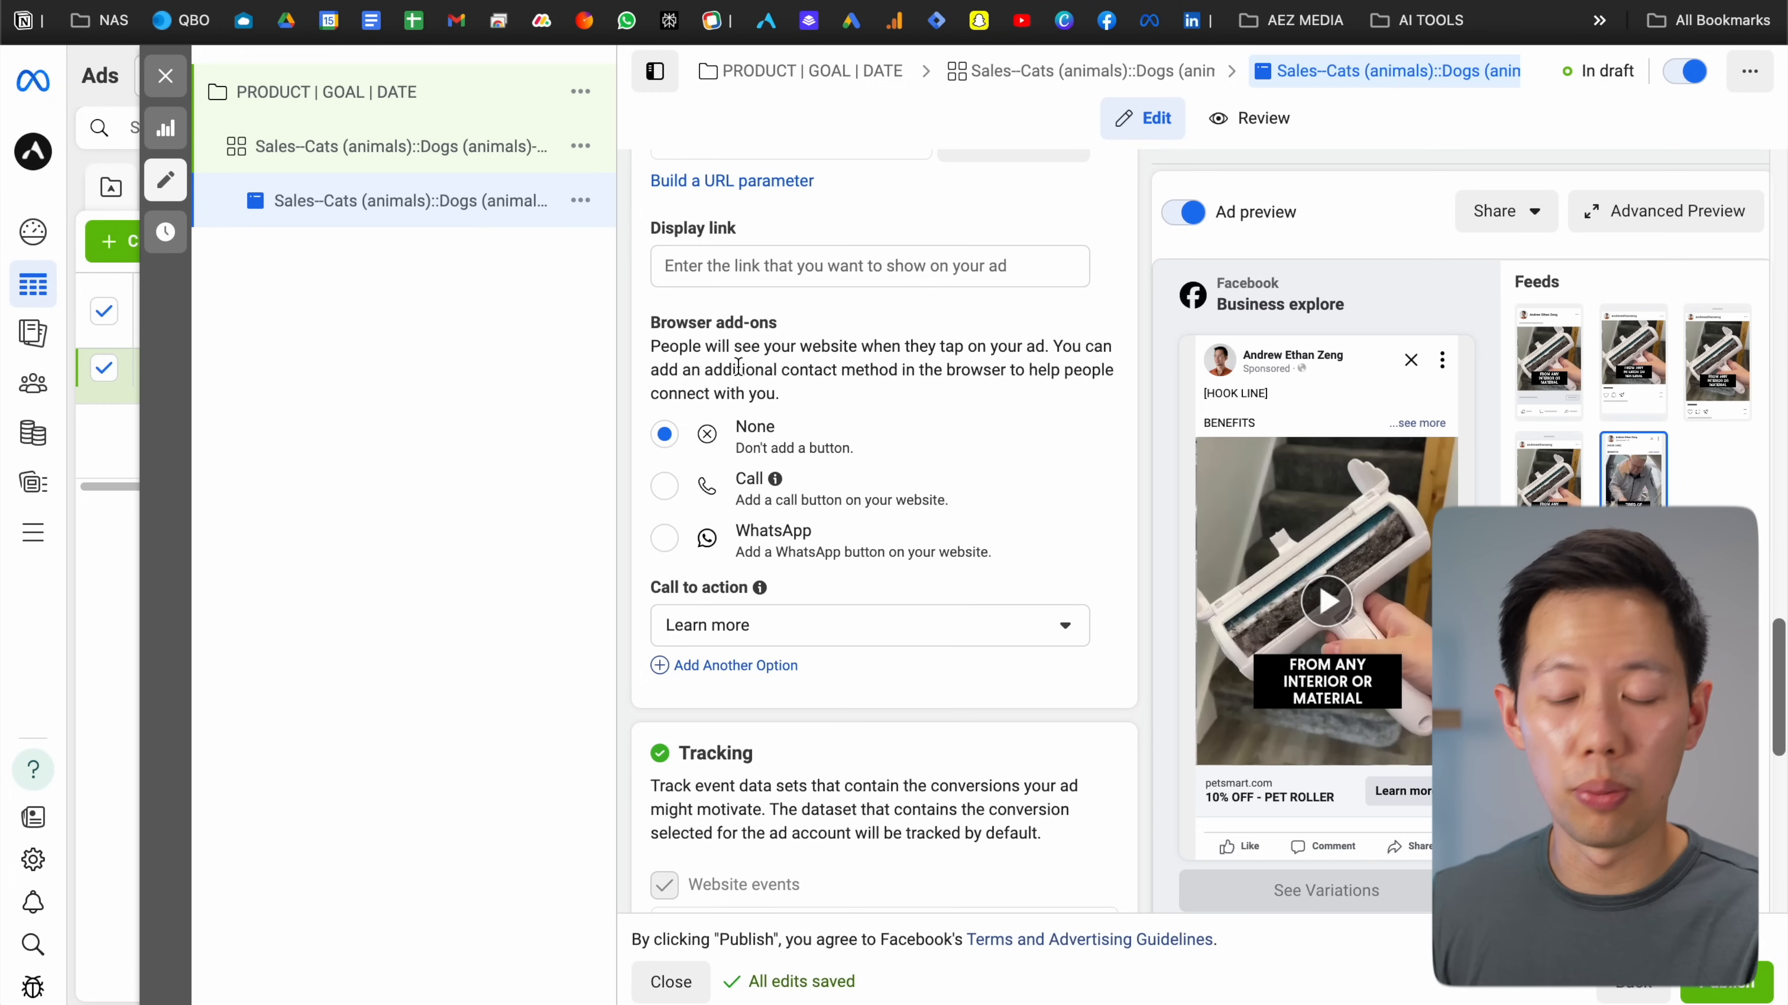
scroll(710, 415, "down", 5)
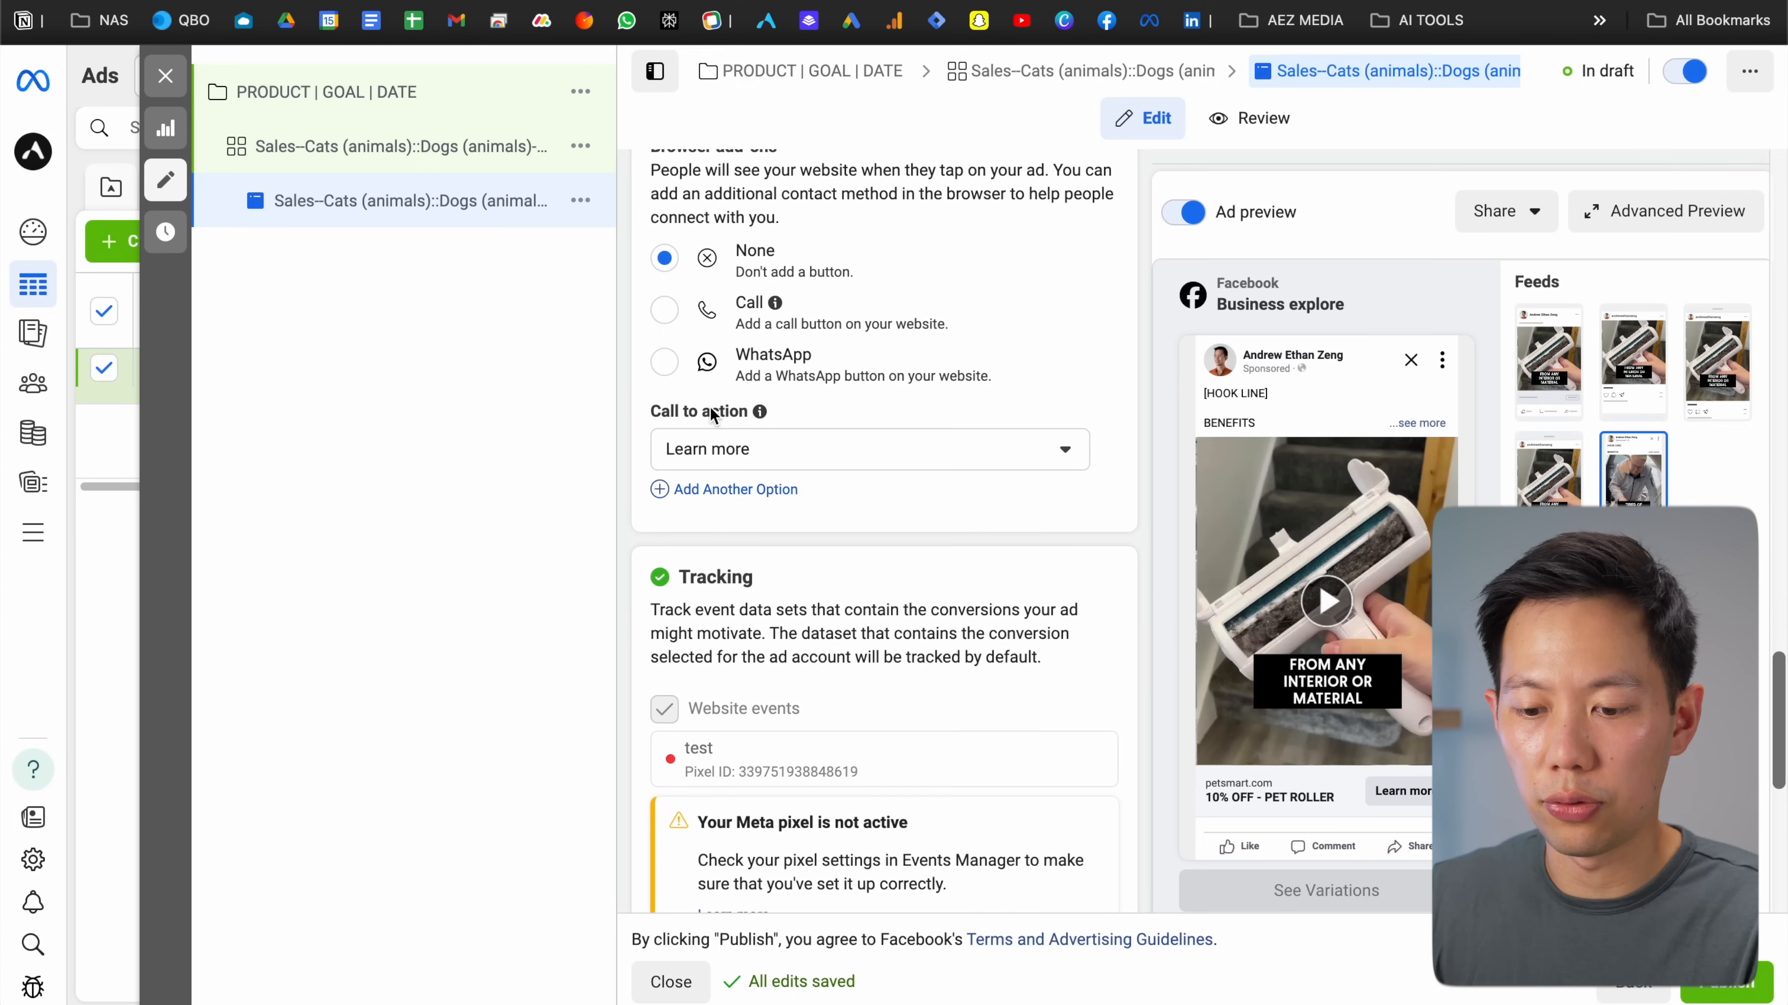
left_click(732, 457)
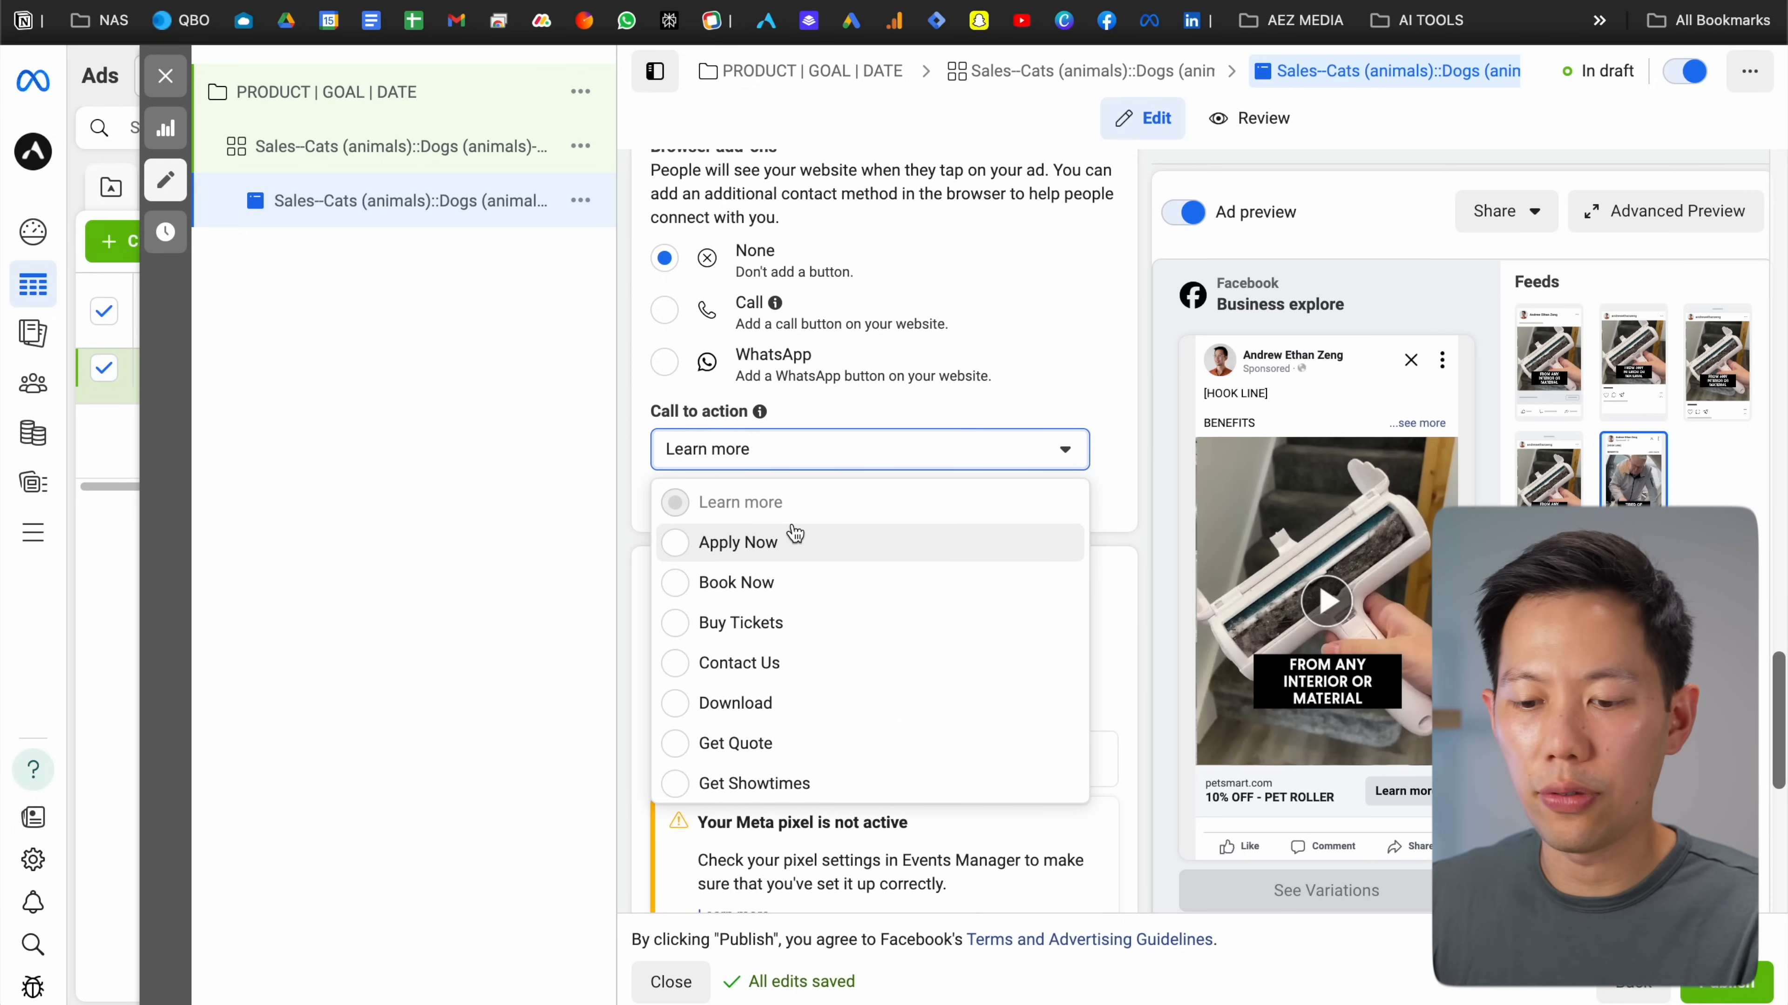
scroll(792, 532, "down", 1)
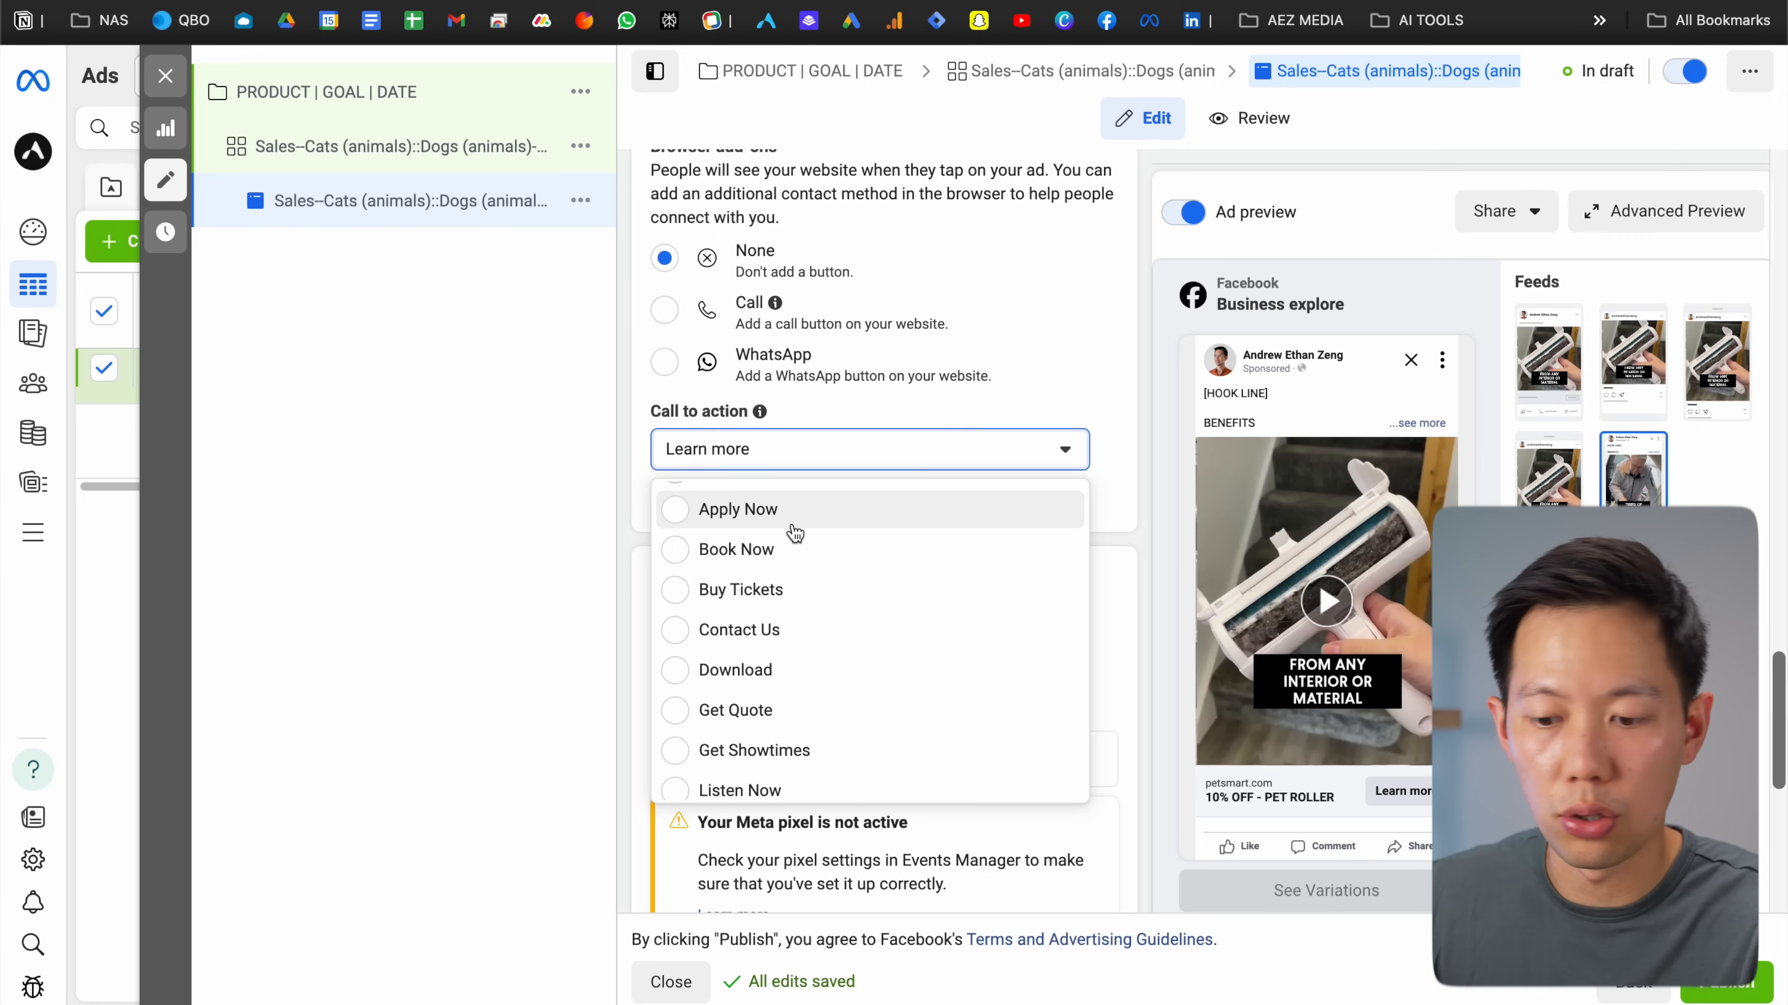
scroll(794, 533, "down", 5)
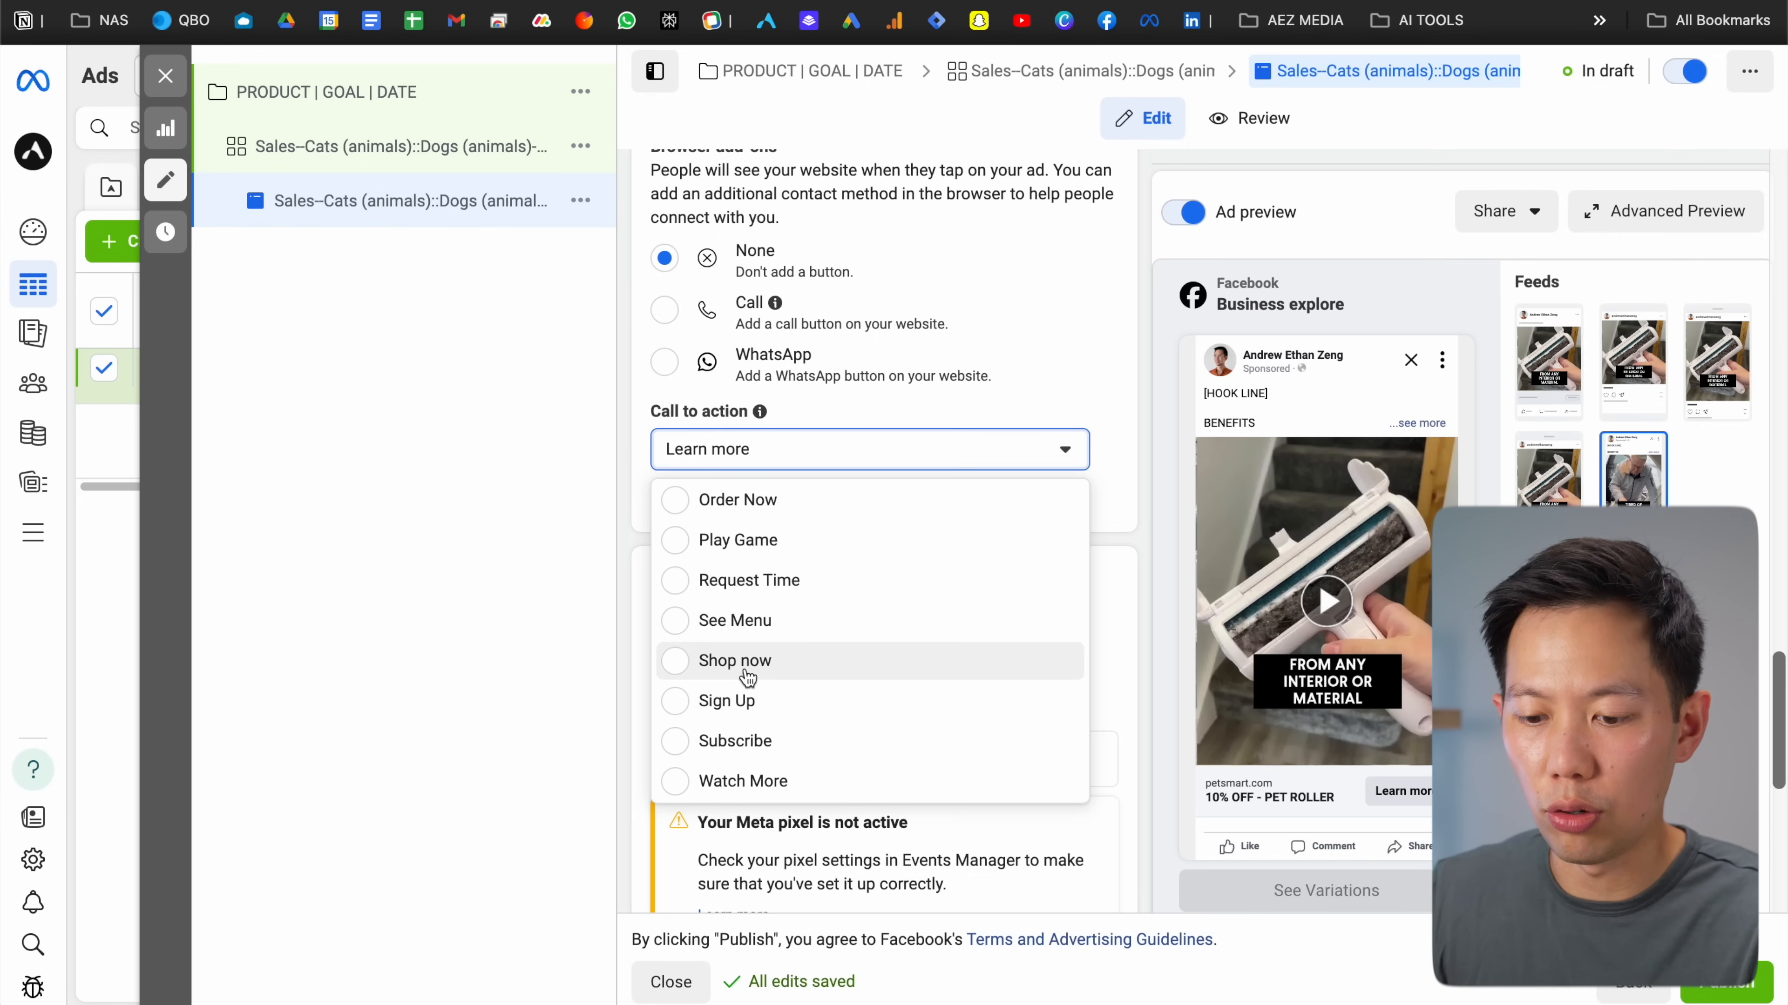
left_click(735, 661)
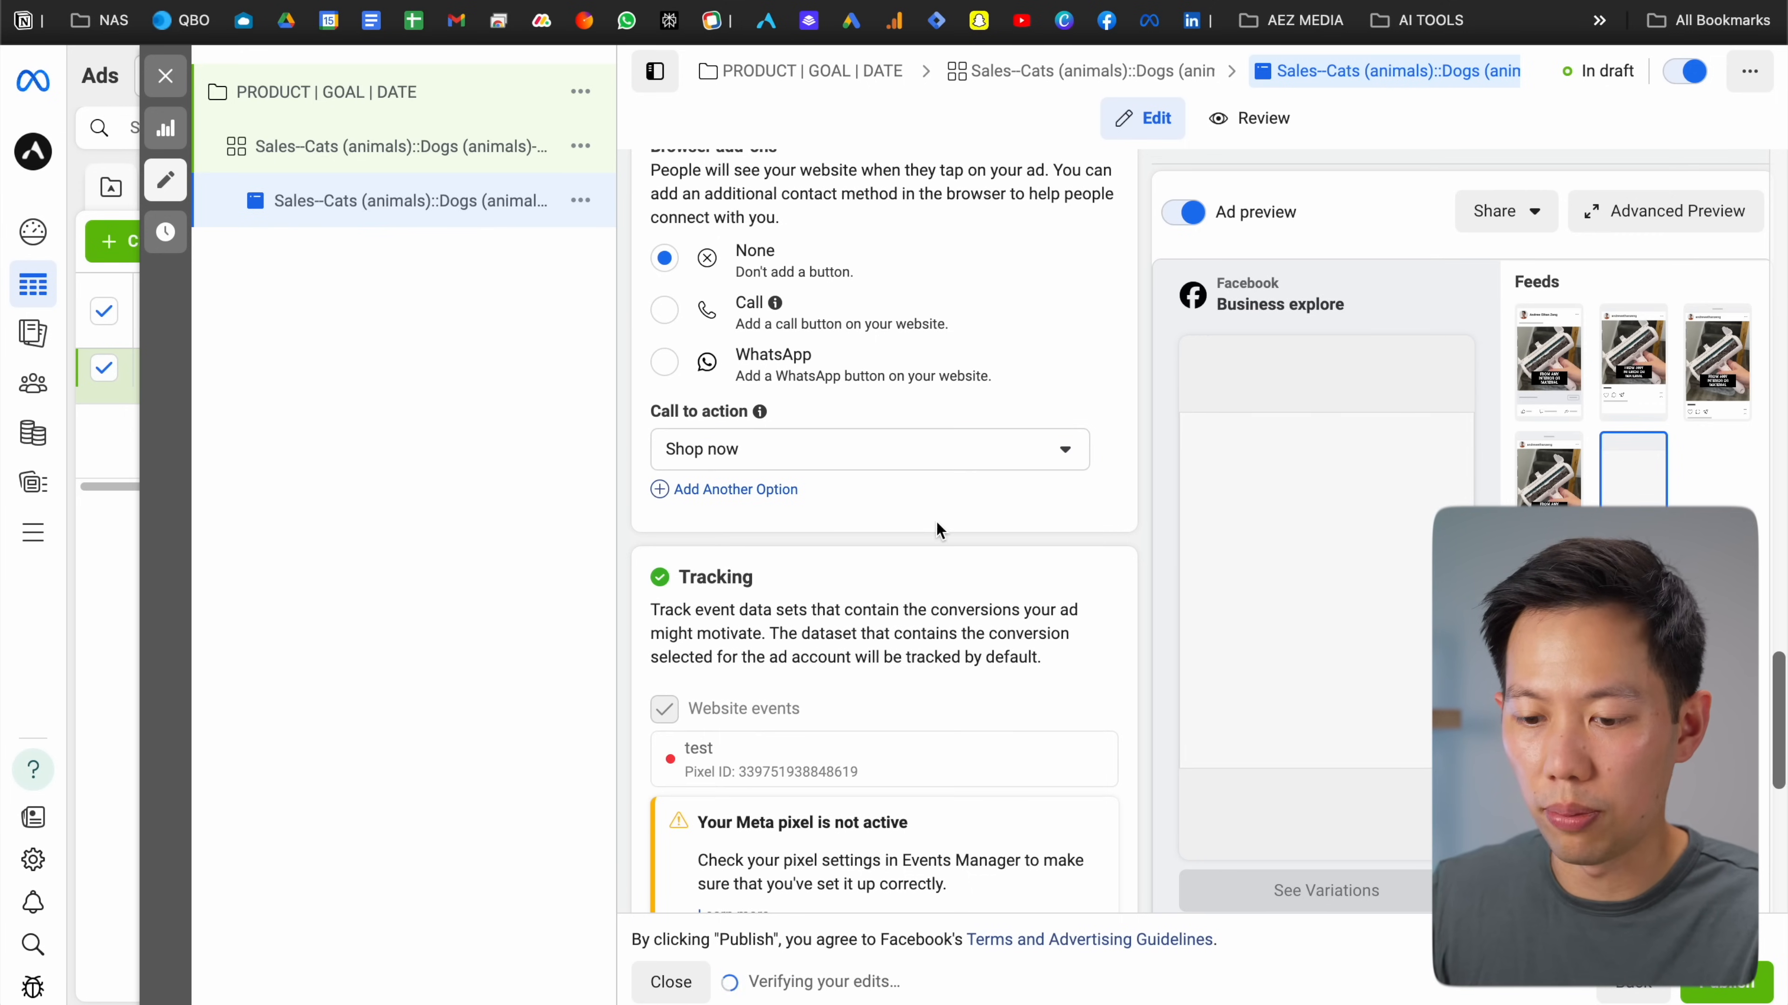
scroll(930, 519, "down", 2)
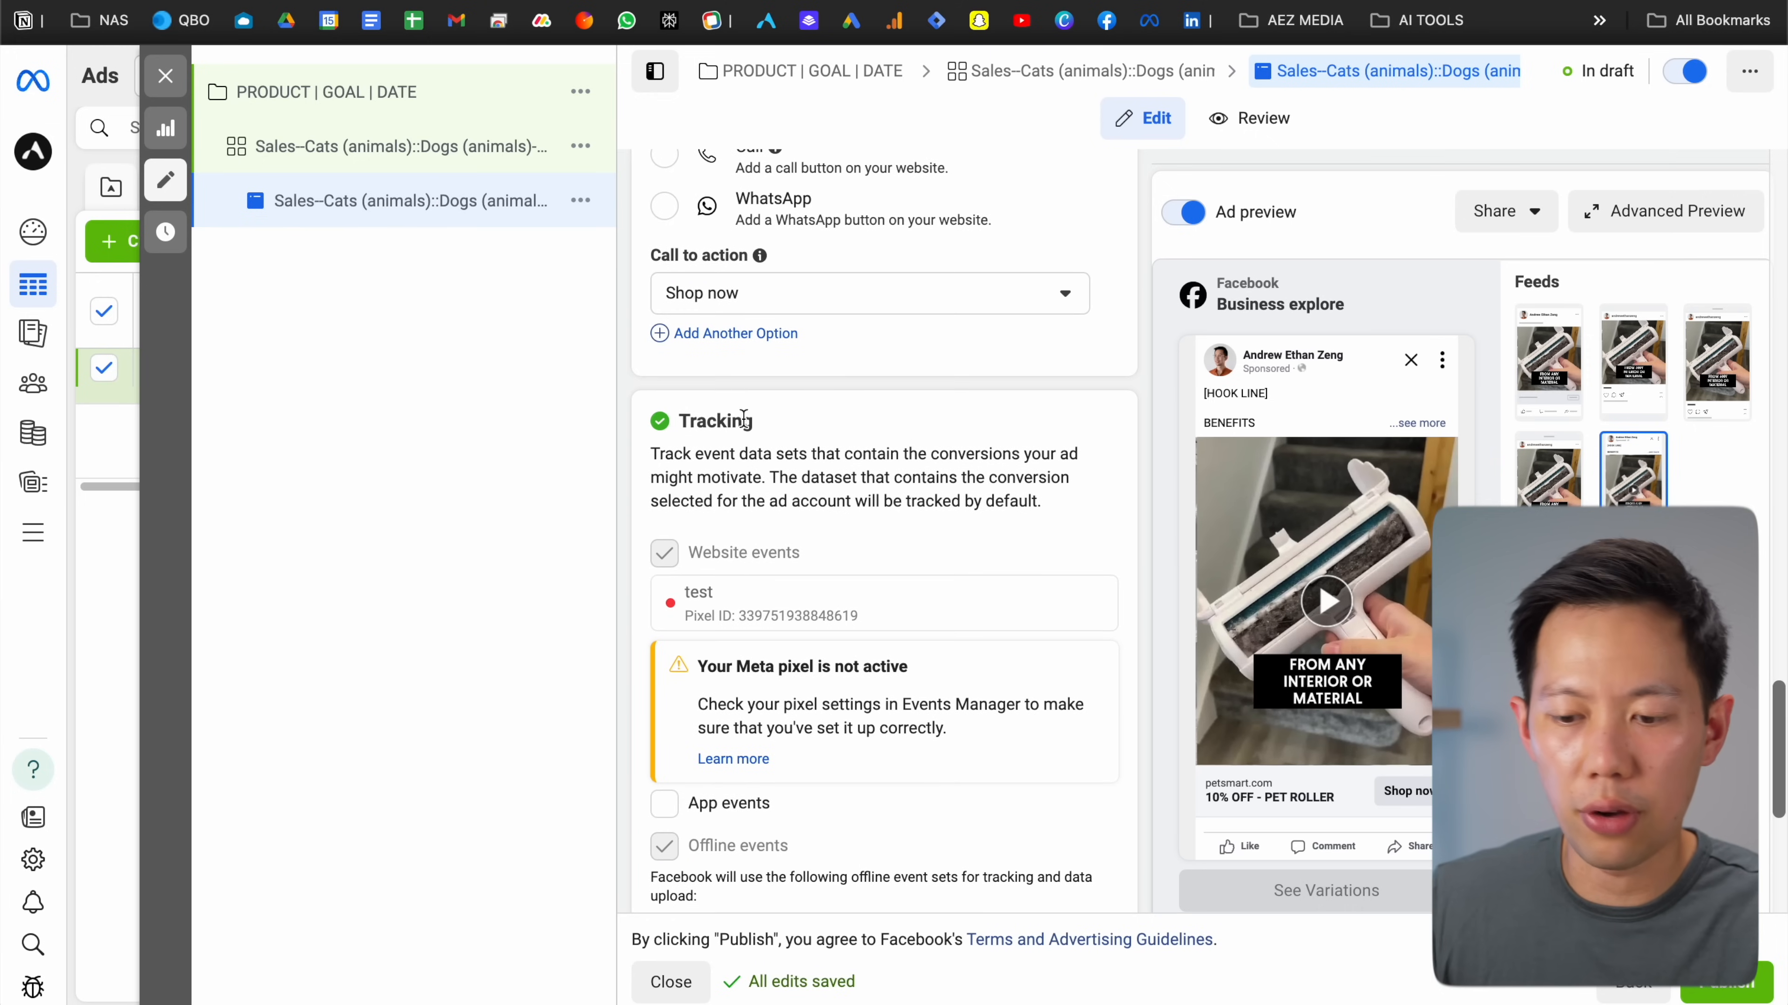